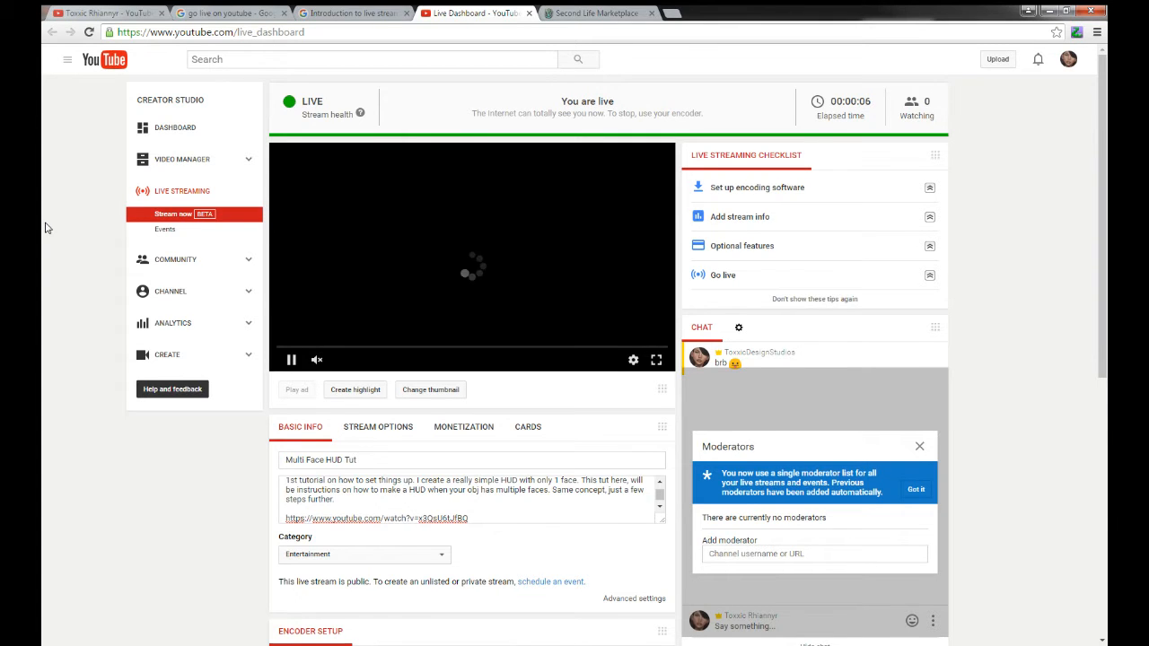
Copy the channel's live share link from the YouTube Live Dashboard
scroll(47, 227, down, 3)
scroll(47, 227, down, 3)
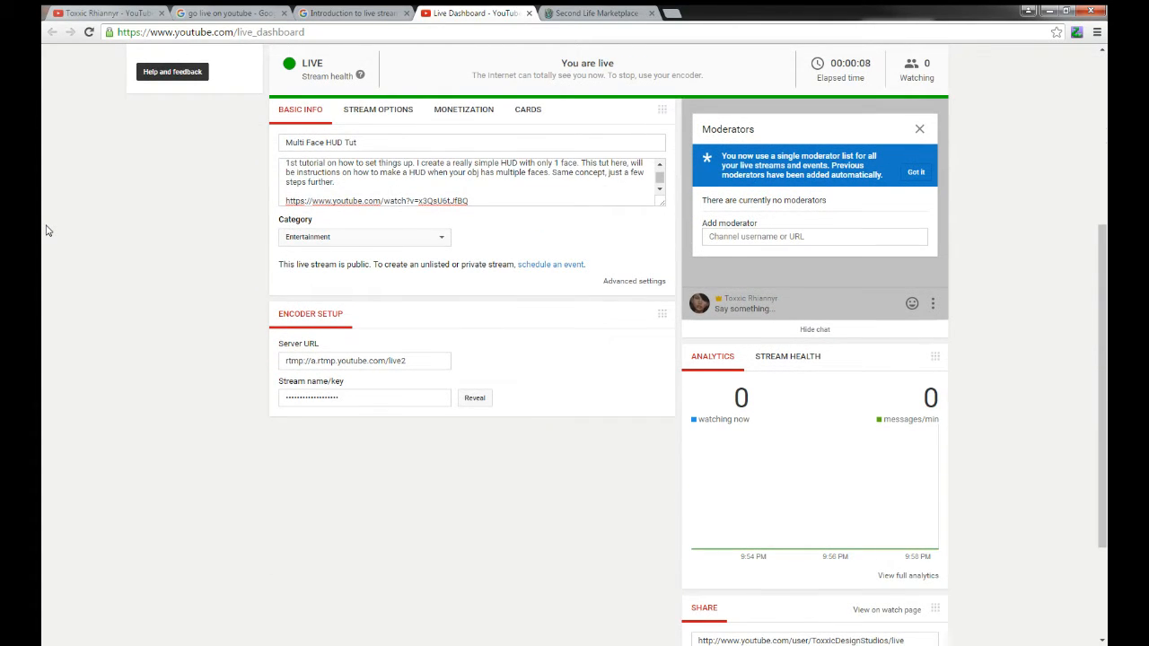
scroll(47, 230, down, 3)
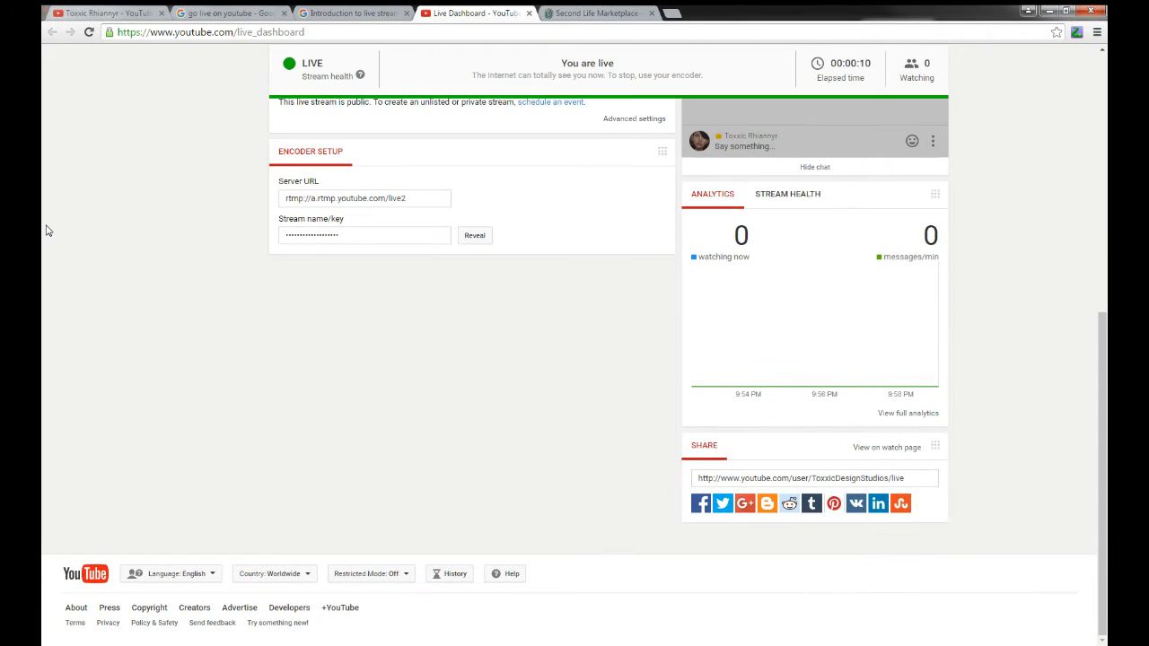
click(850, 483)
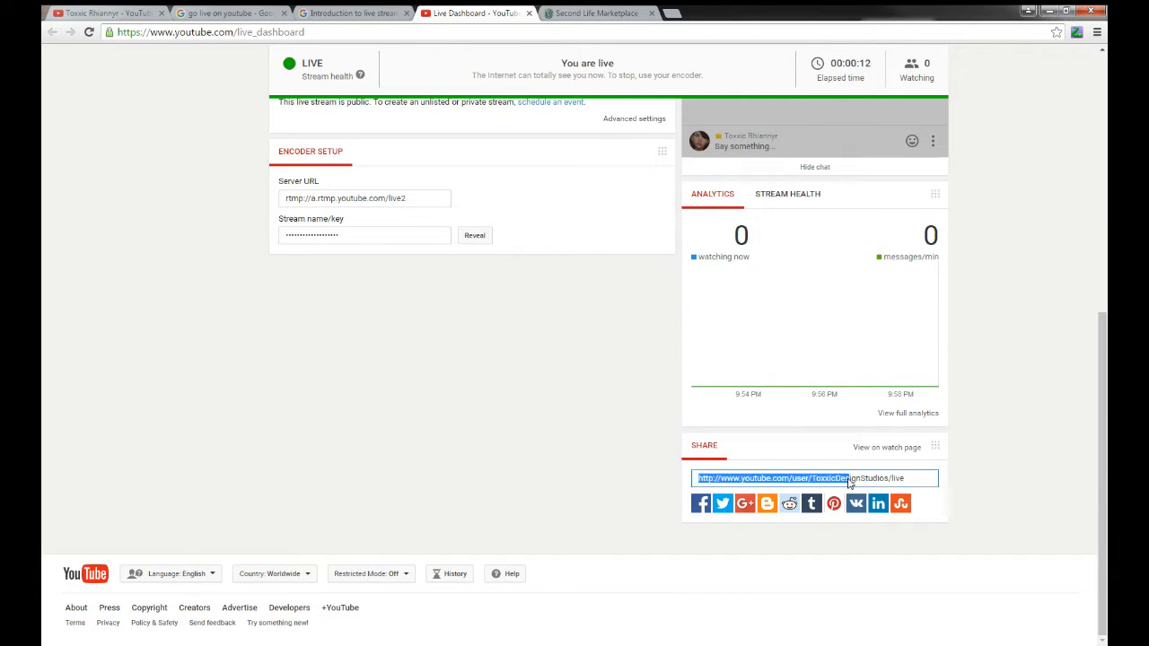
right_click(849, 482)
click(855, 490)
Close the go live search results and live streaming introduction tabs
click(233, 13)
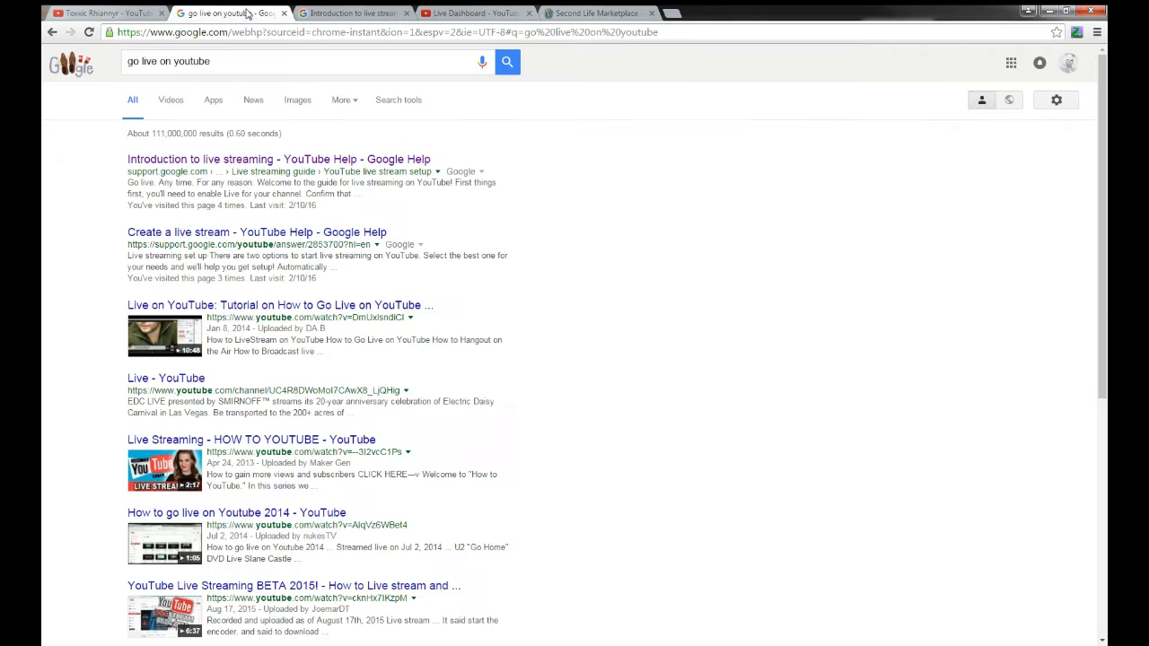
click(284, 12)
click(283, 13)
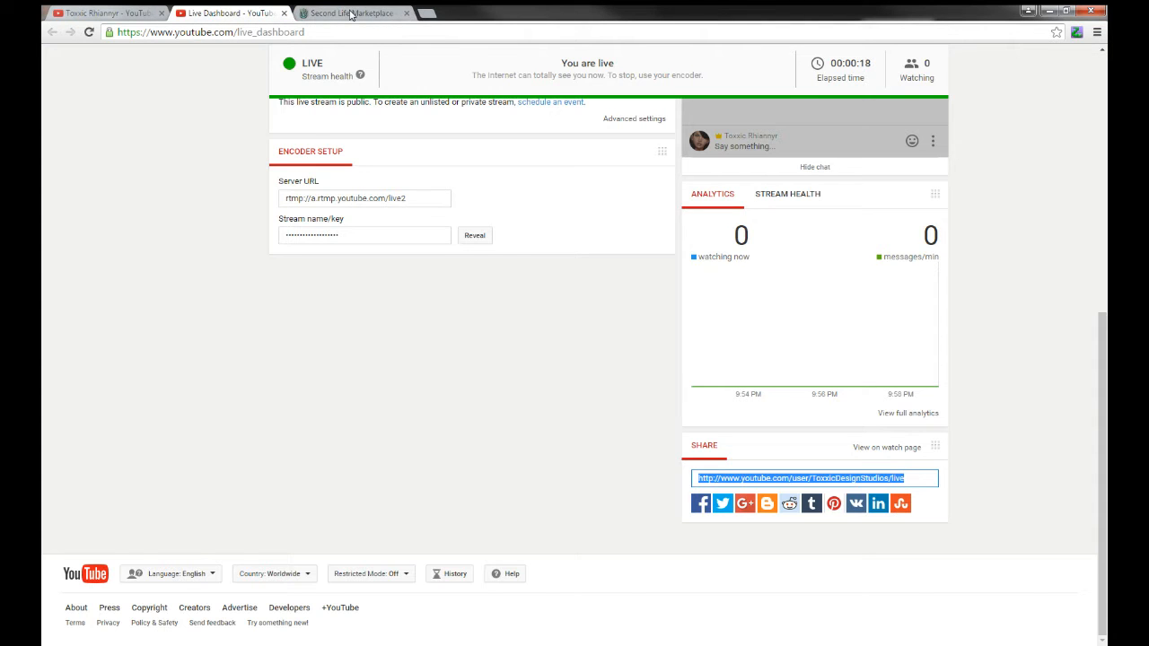
click(353, 13)
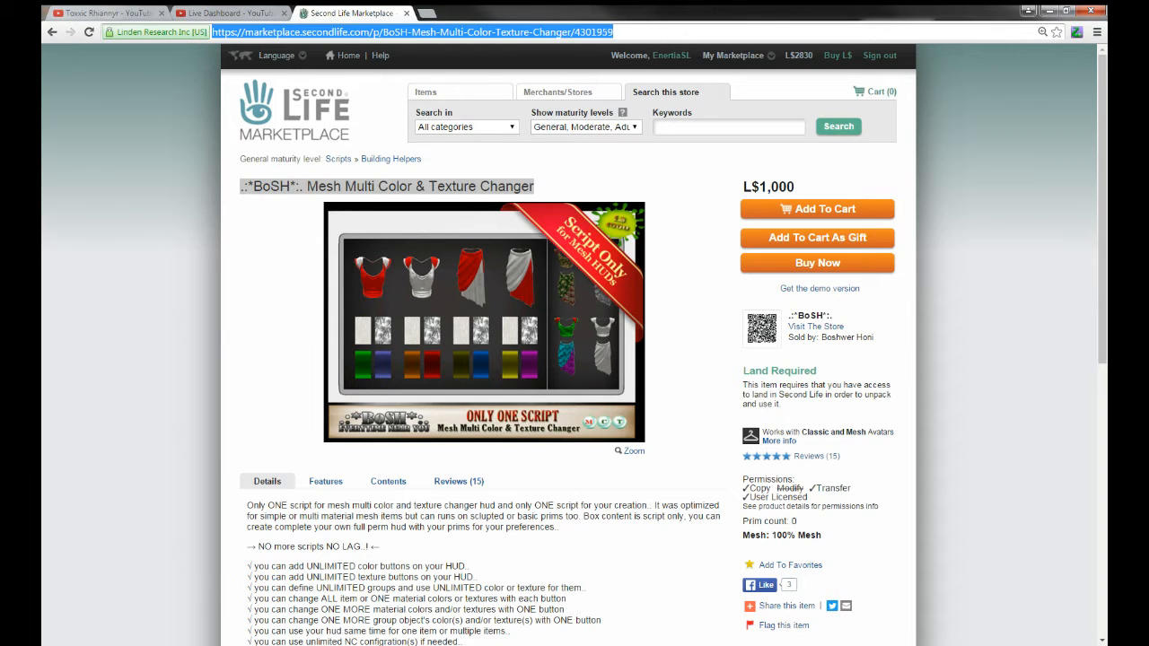
In Firestorm, open the Toxxic Design Studios group chat from People > Groups
mouse_move(452, 643)
click(451, 593)
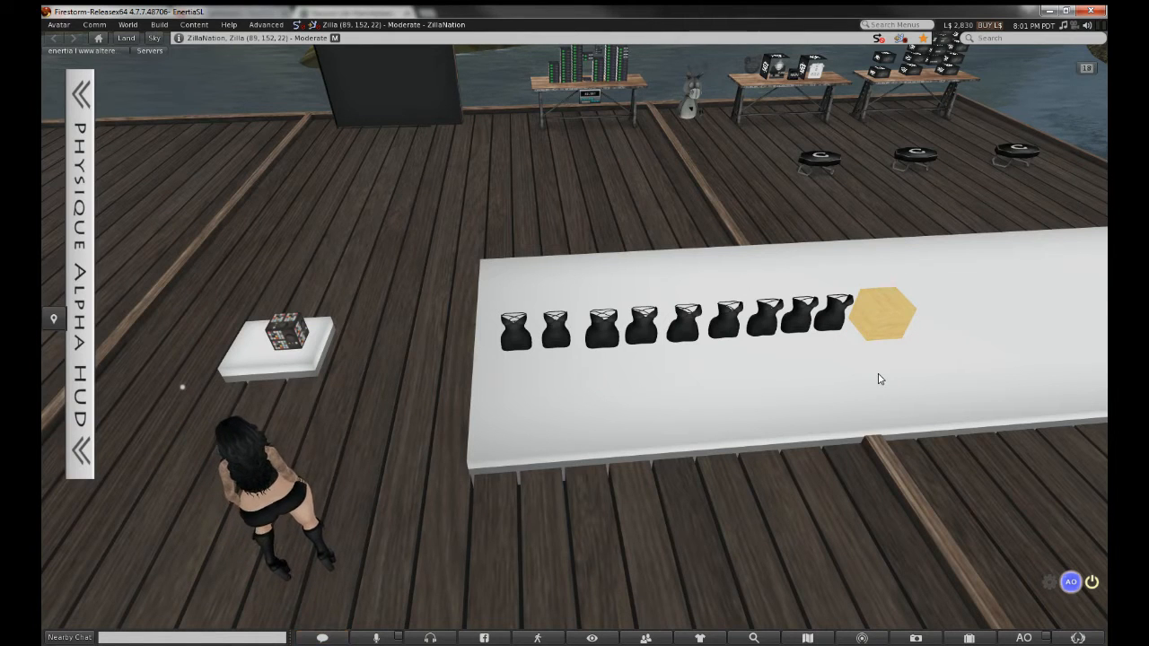
click(645, 638)
click(259, 158)
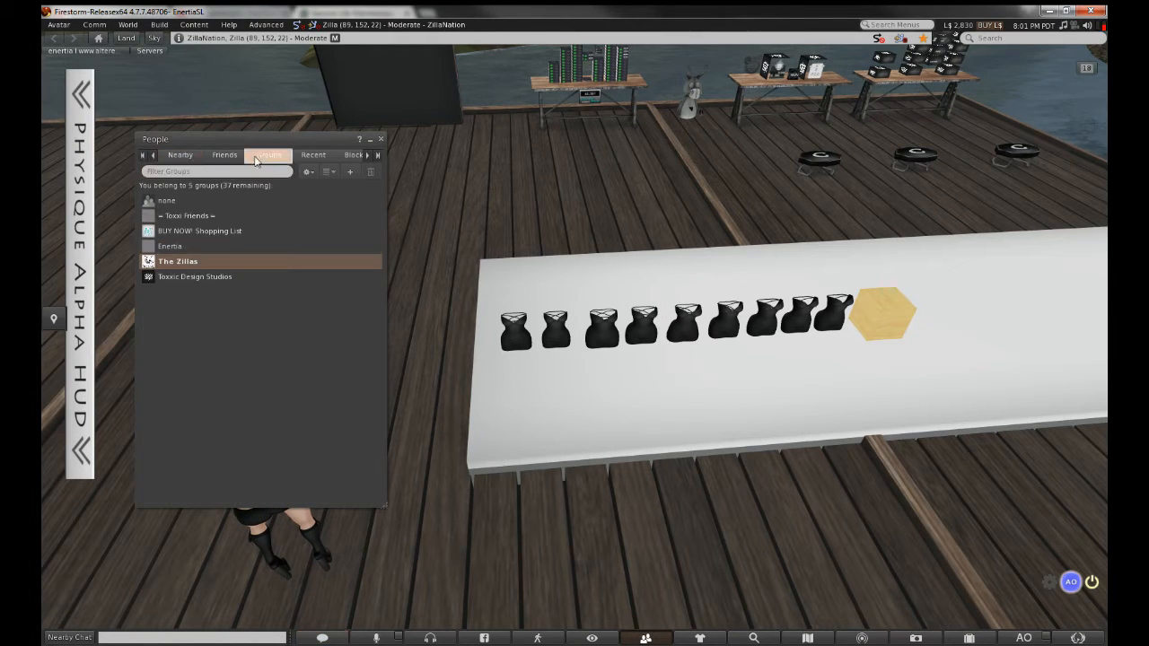
double_click(216, 277)
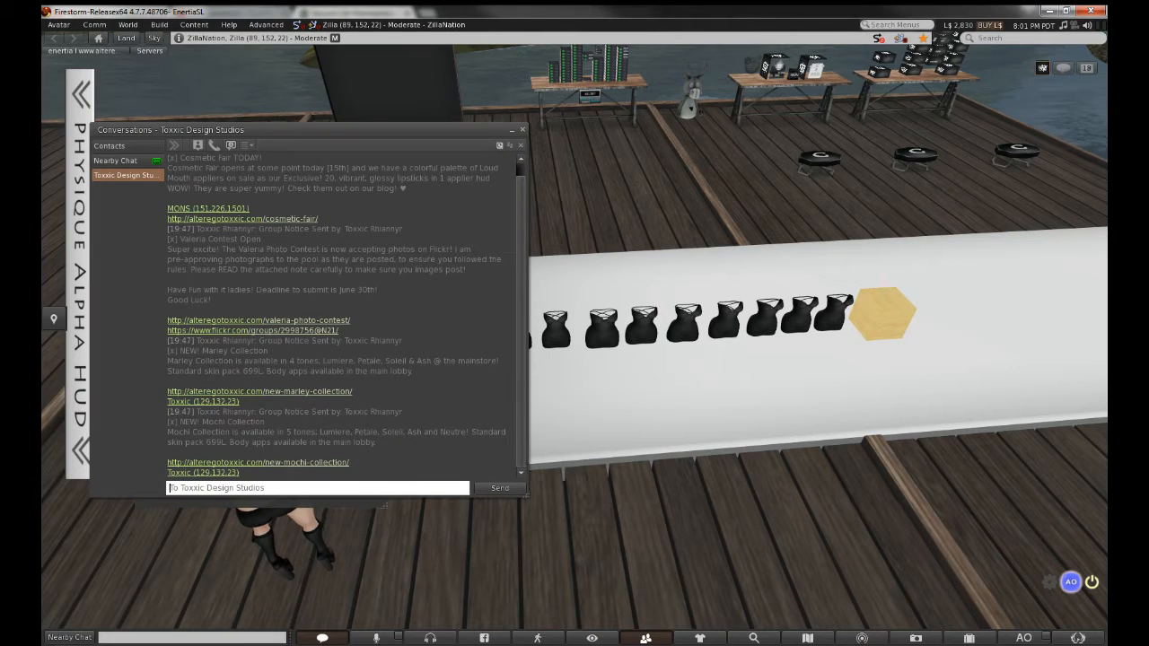
Post the group an announcement of the from-scratch HUD tutorial with the pasted live link
text(Hey )
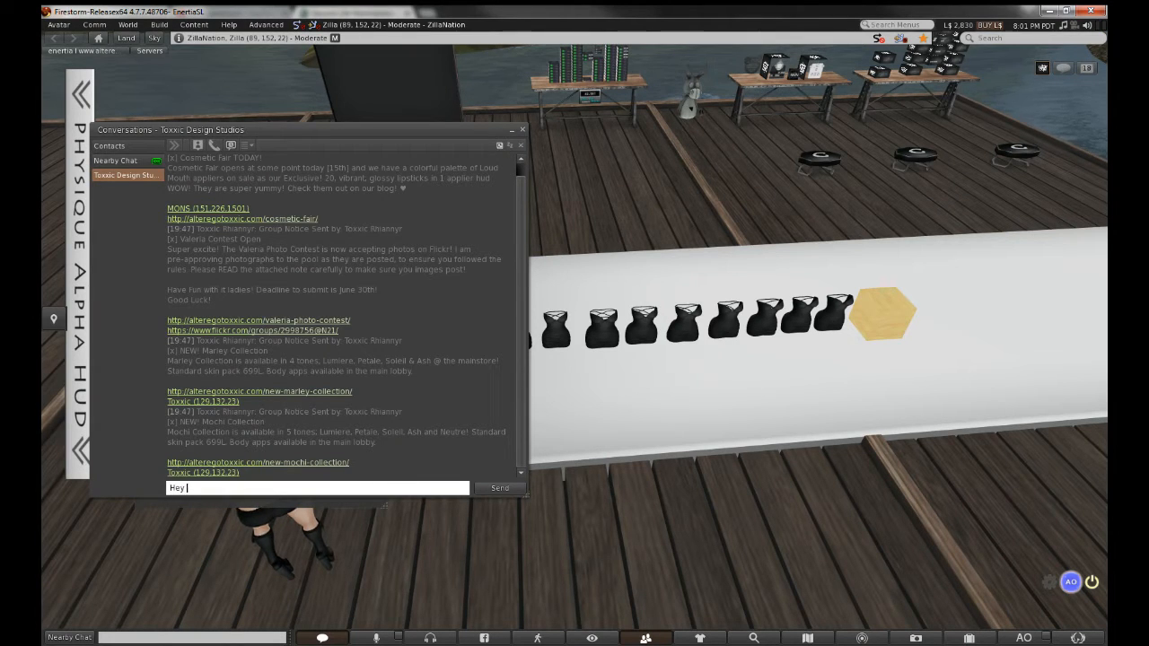
text(Hey. I am in the p)
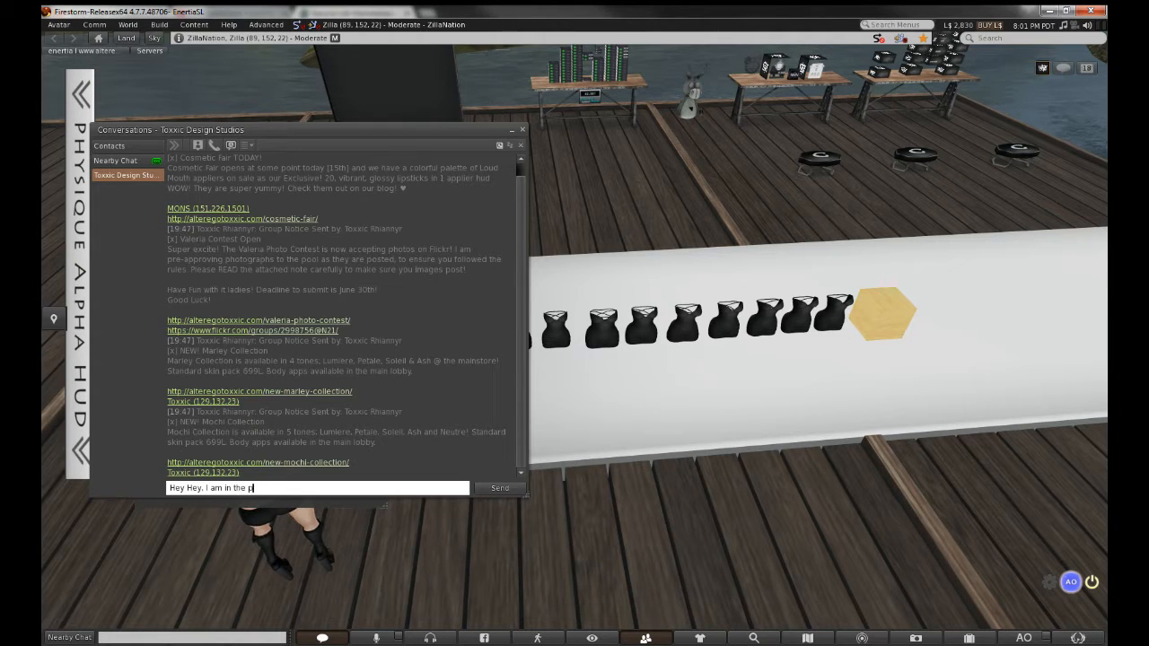
text(rocess of doing)
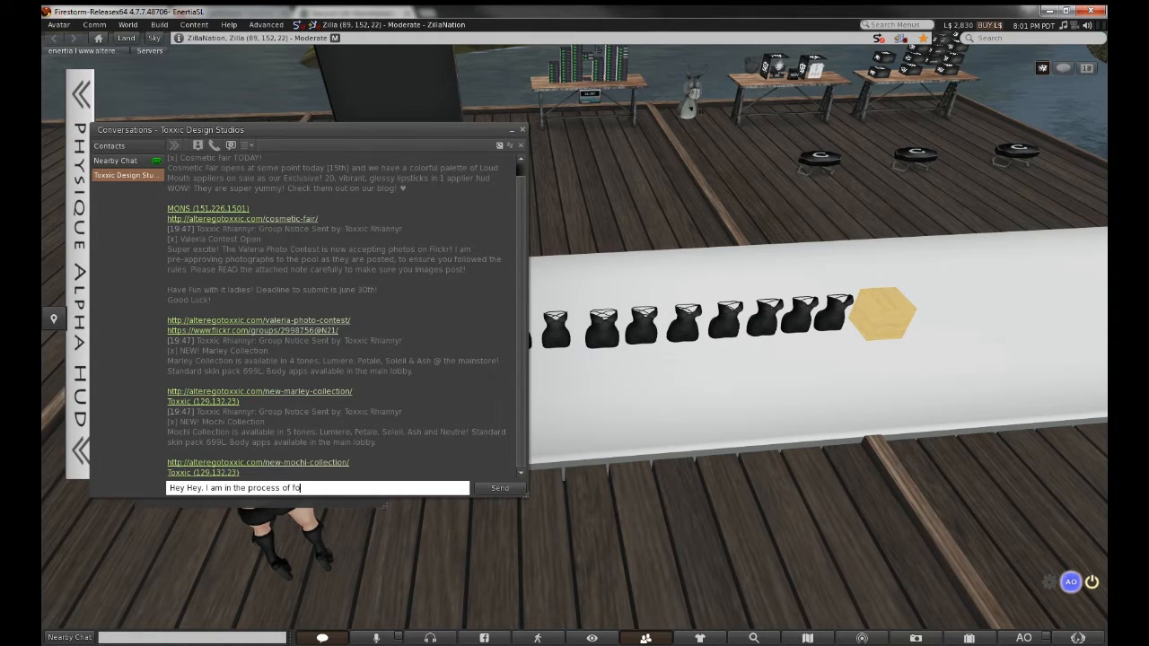
text( anot)
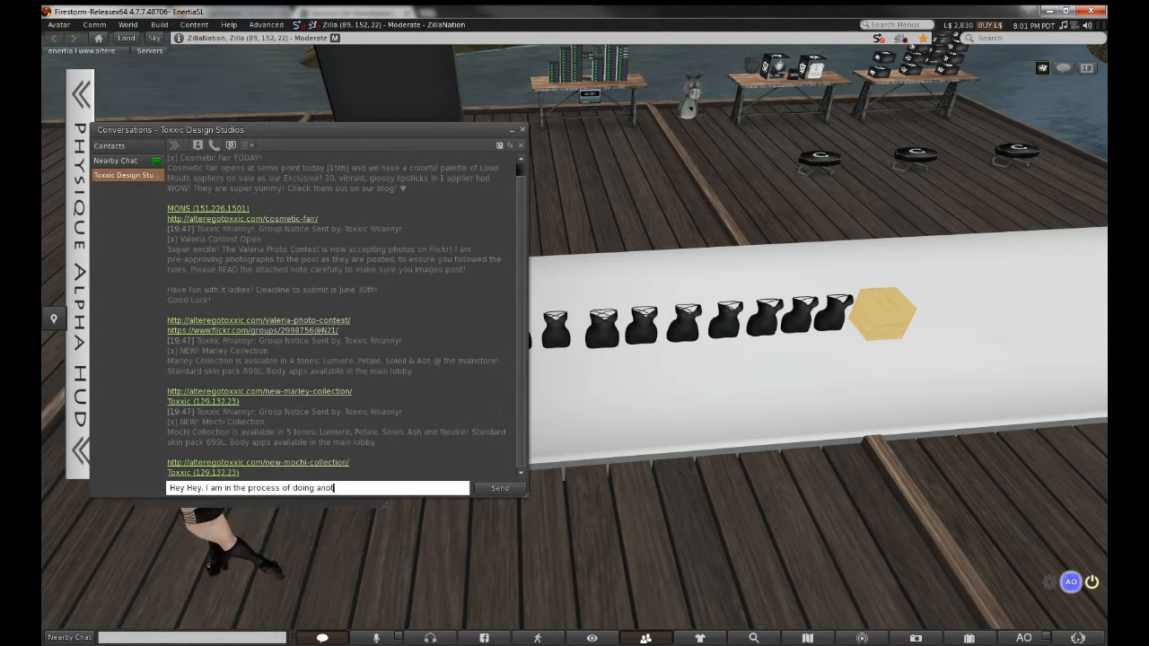
text(her tutor)
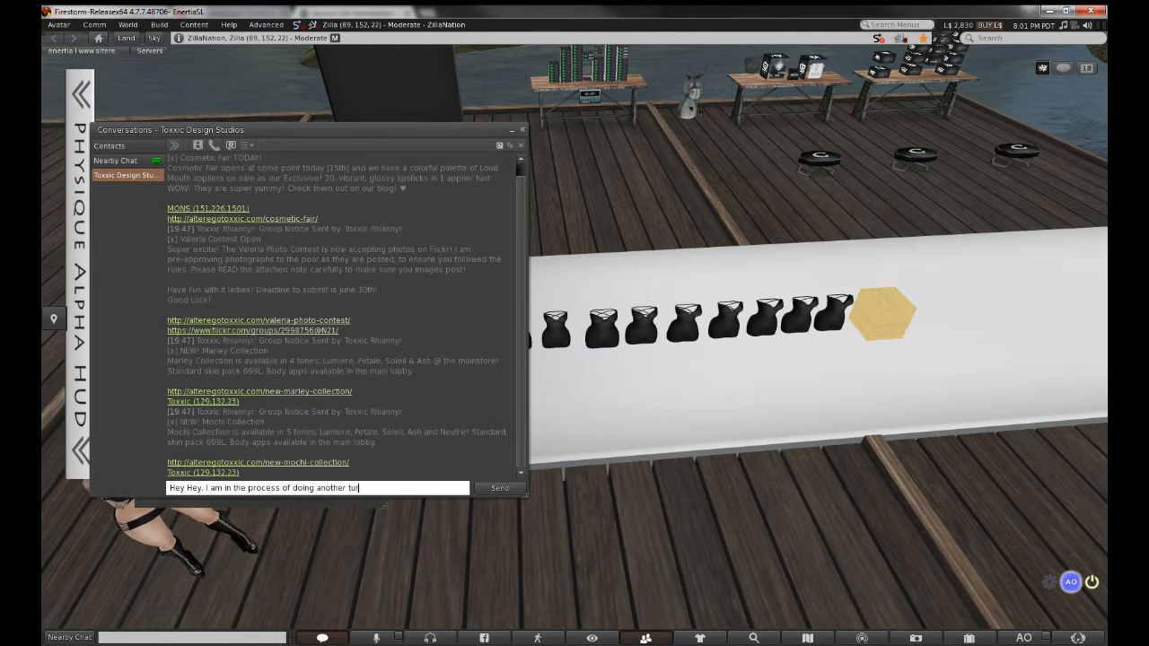
text(ial)
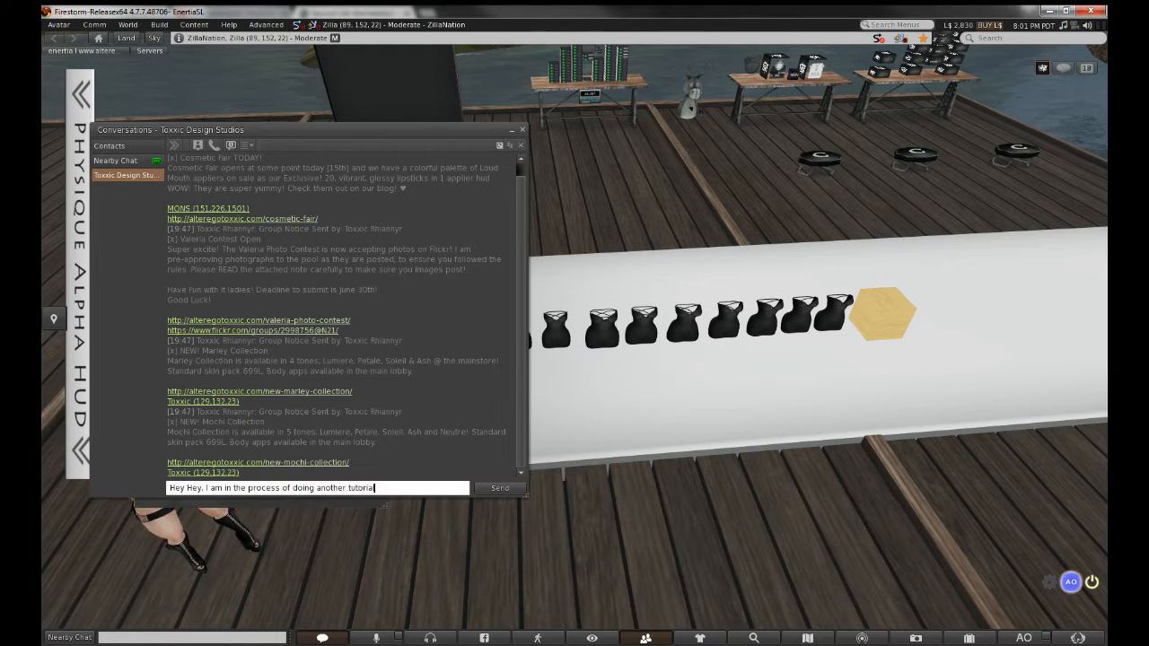
text( for making)
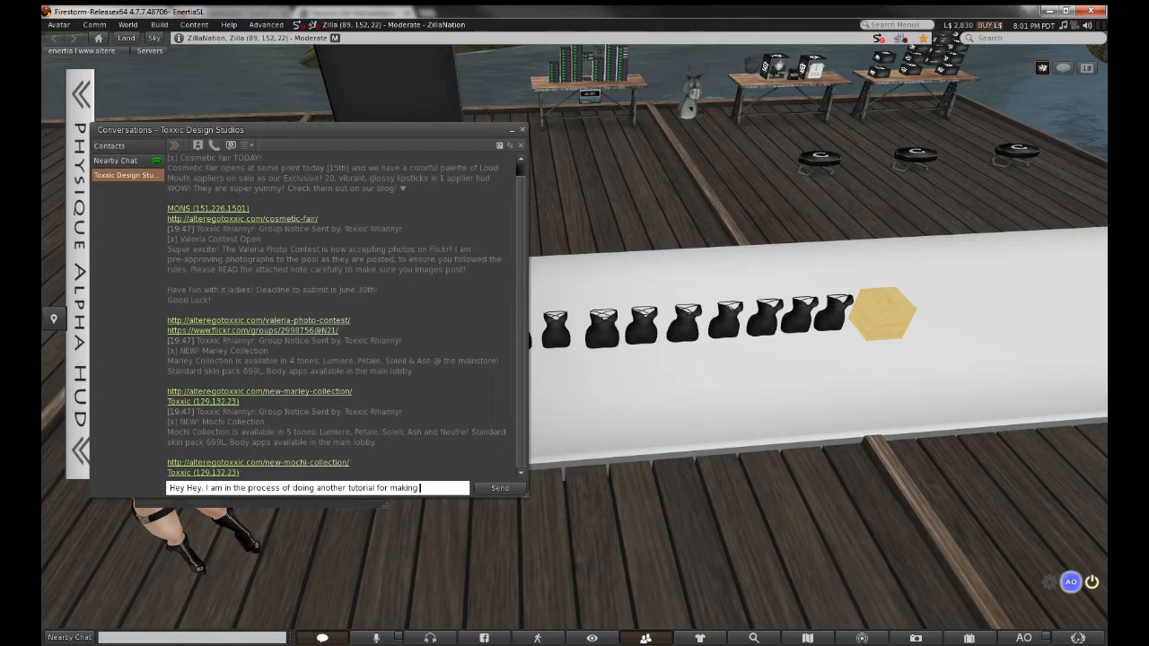
text( HUDs )
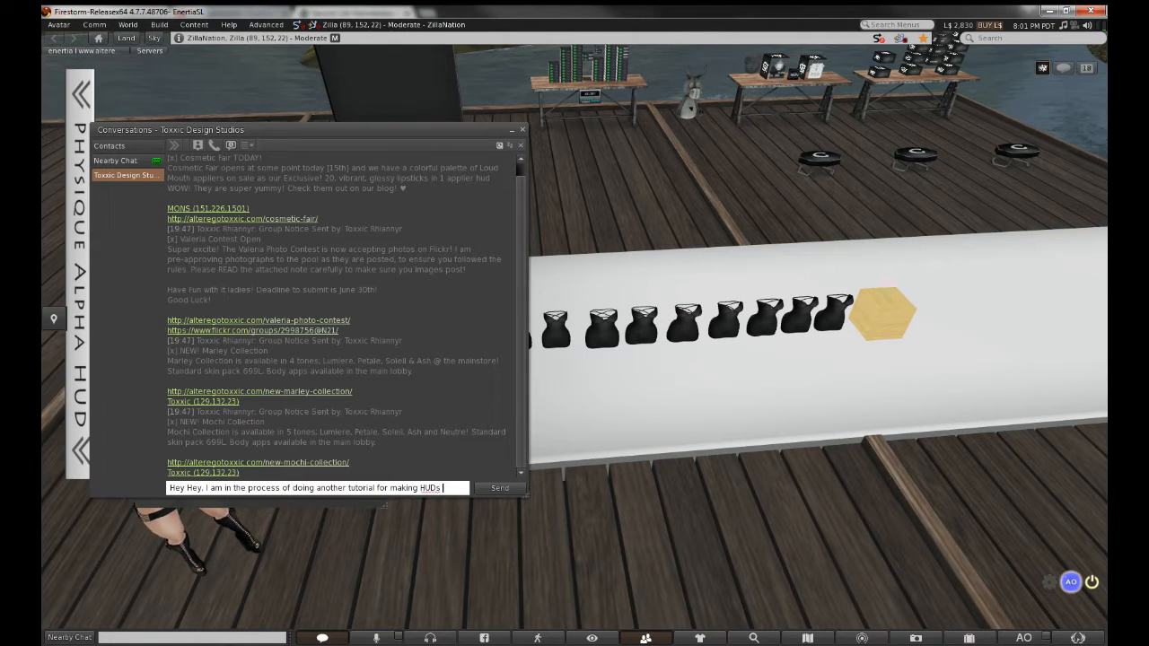
text(with mult)
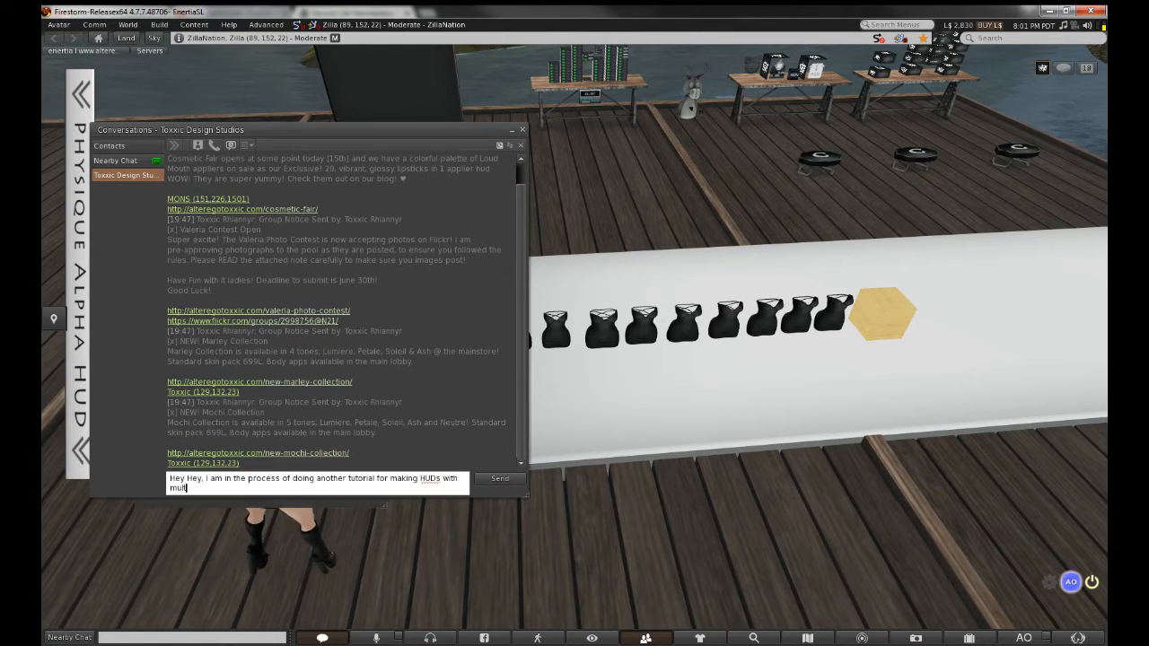
text(iple fac)
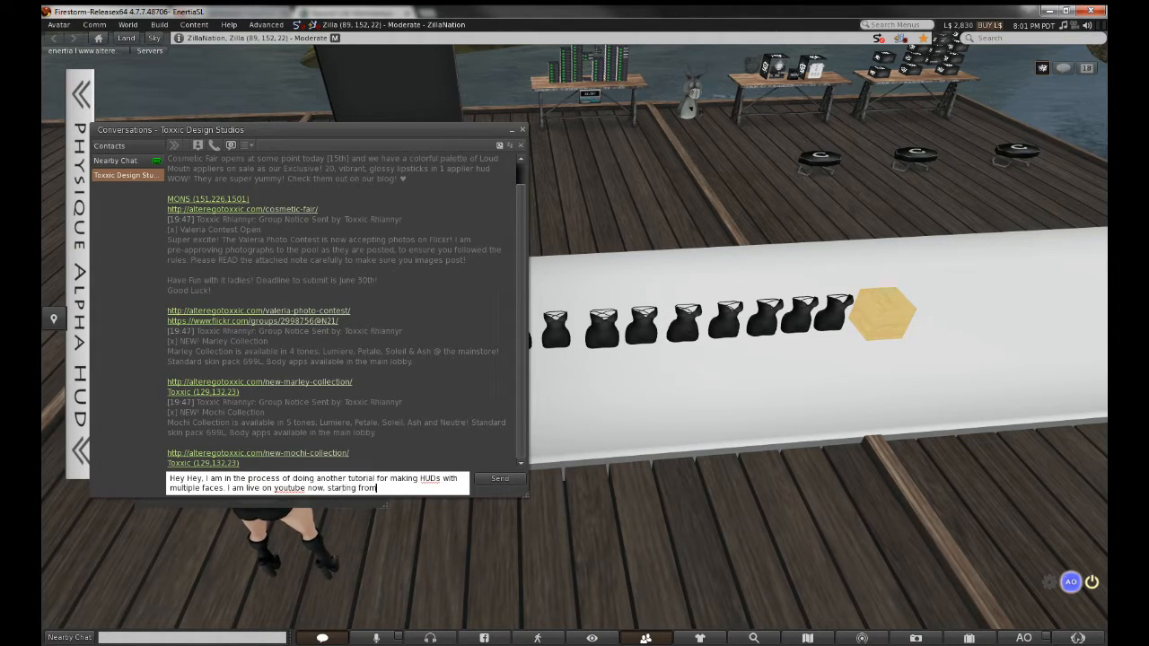
text(very begin)
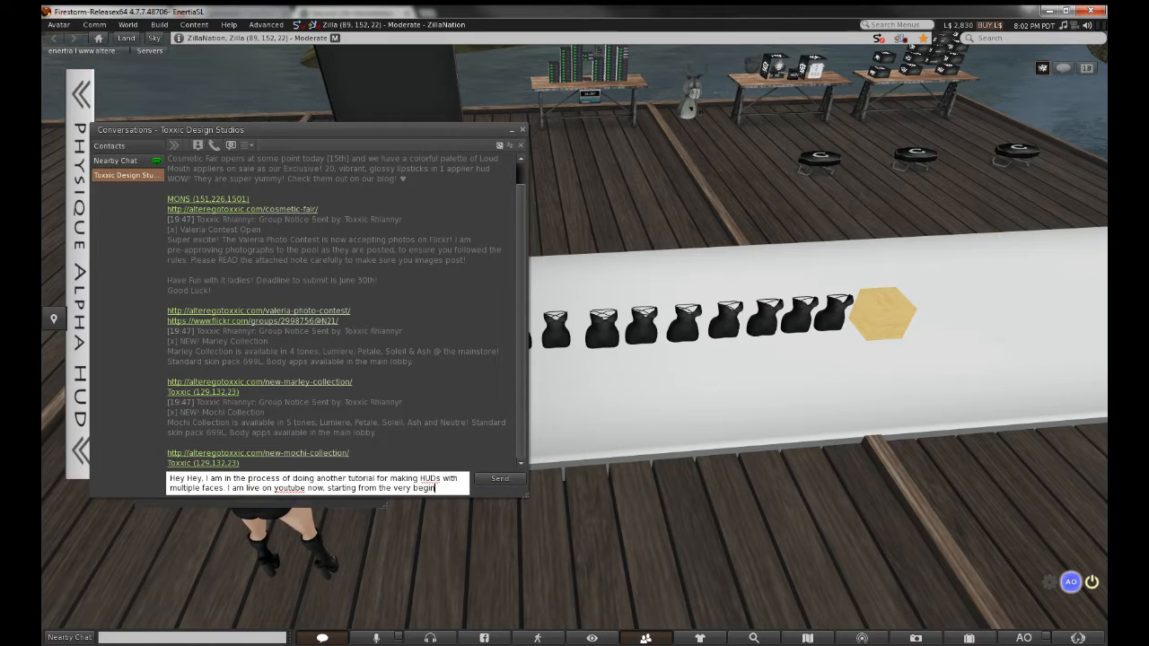
text(ning. Th)
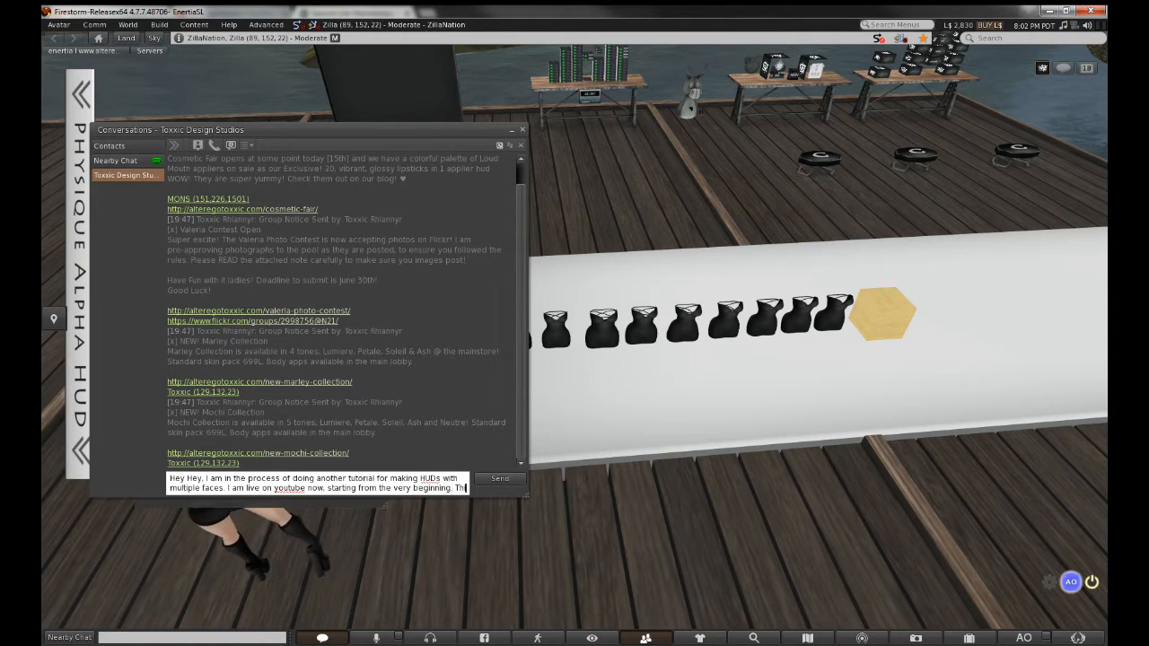
text(is will be a bet)
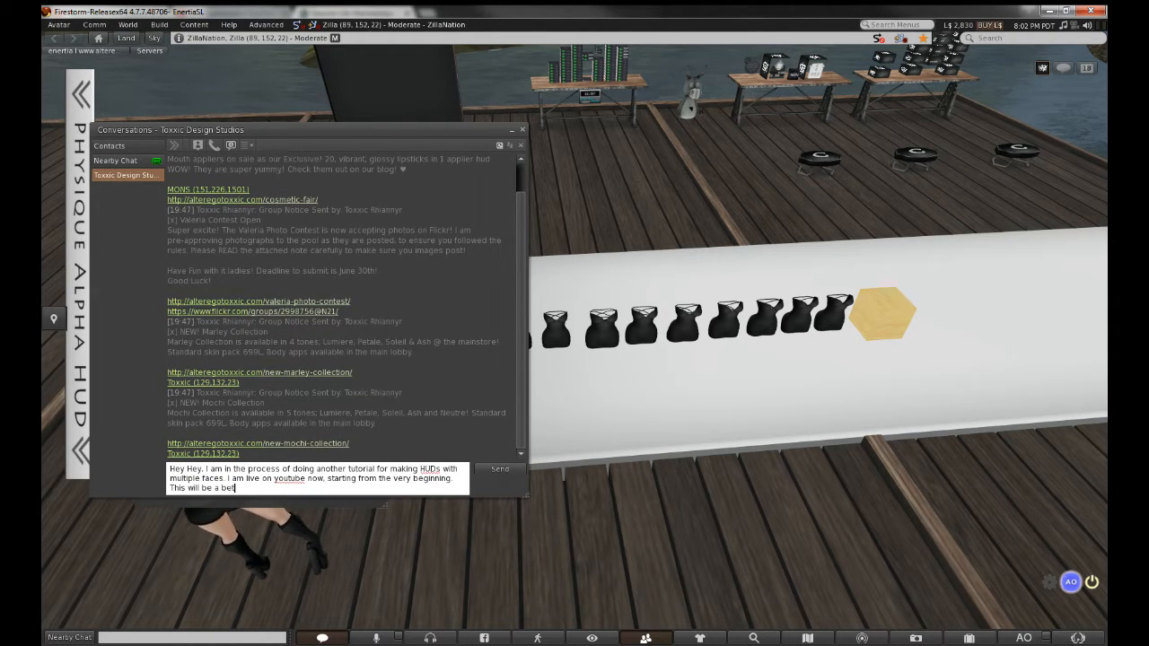
text(ter explanat)
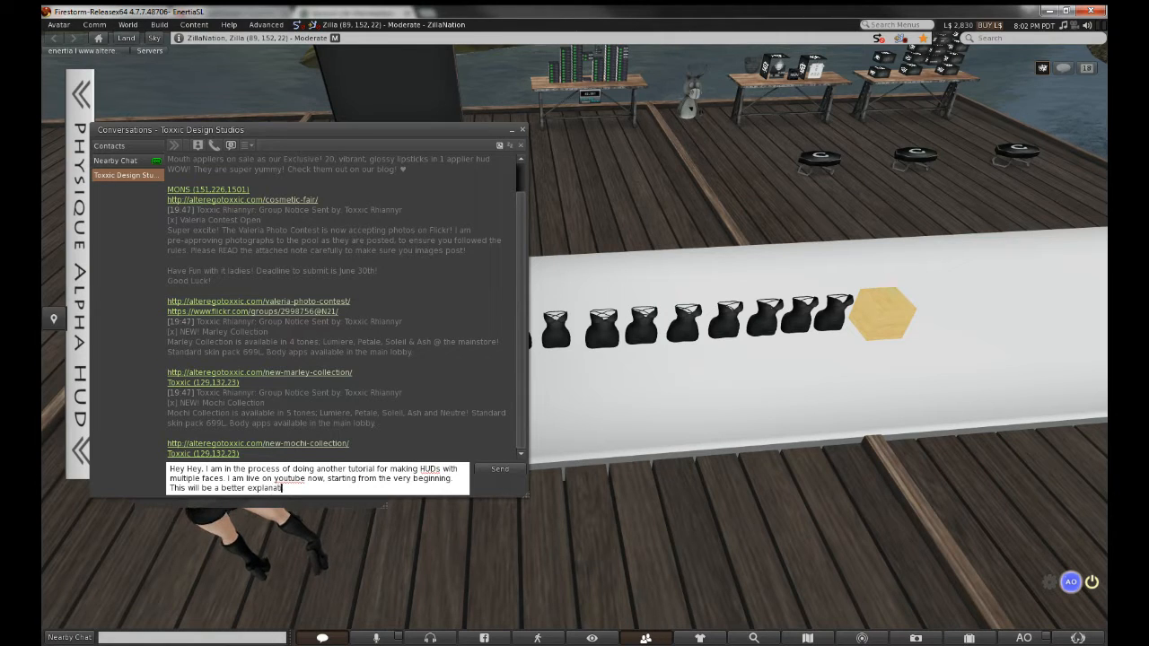
text(ion from the e)
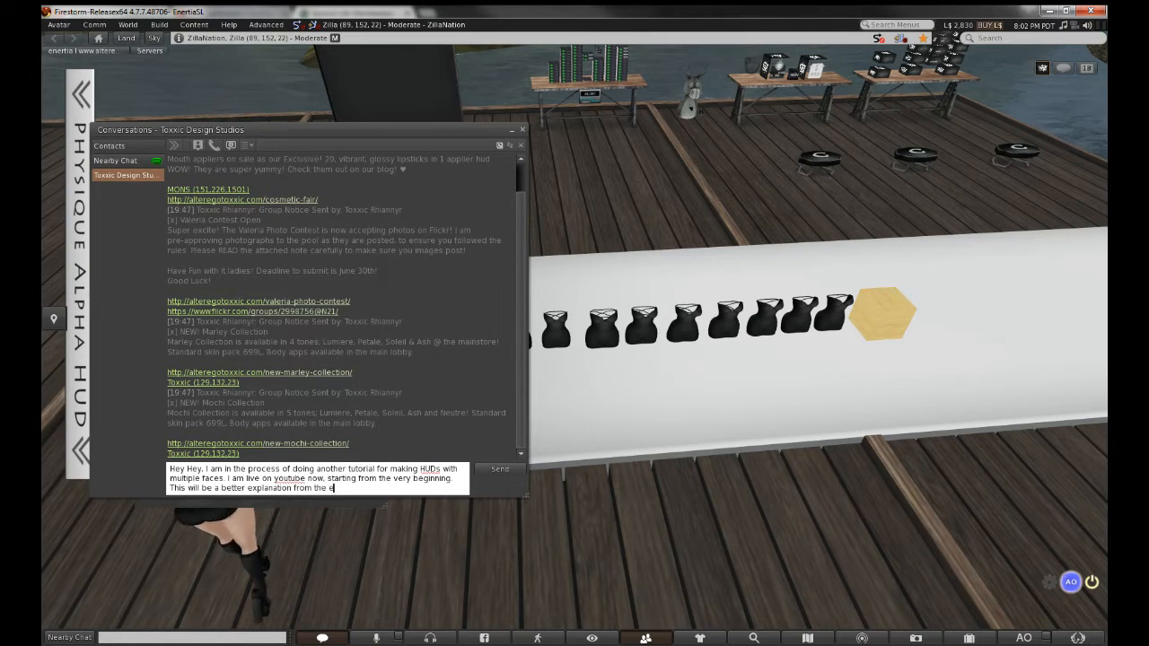
text(arlier tu)
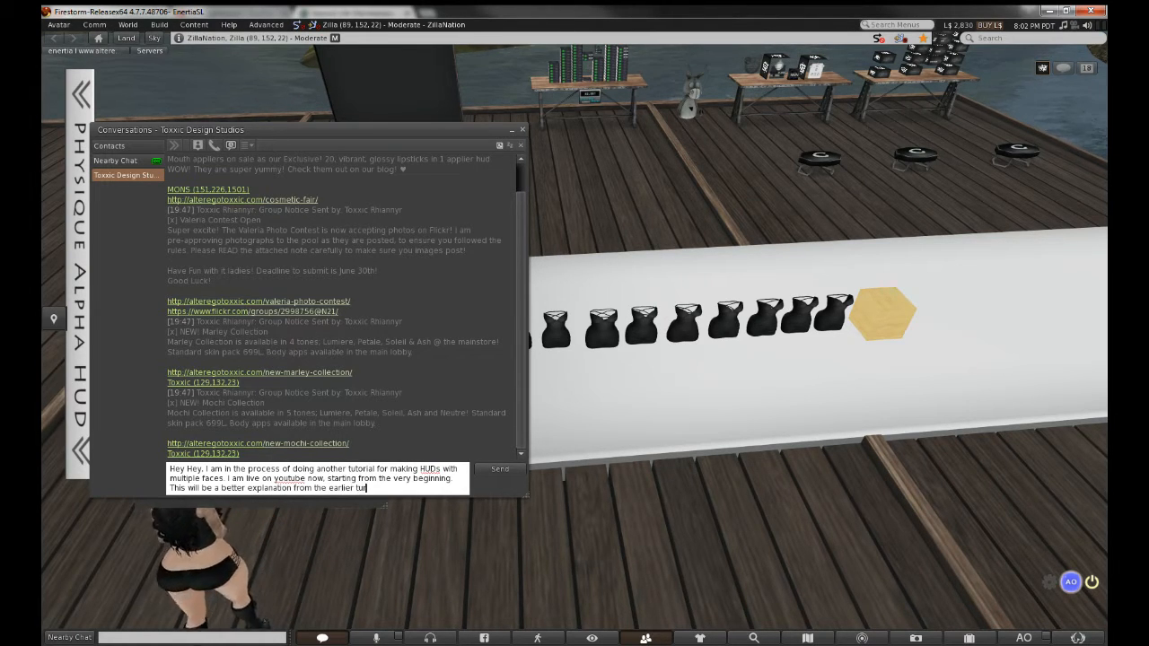
text(torial)
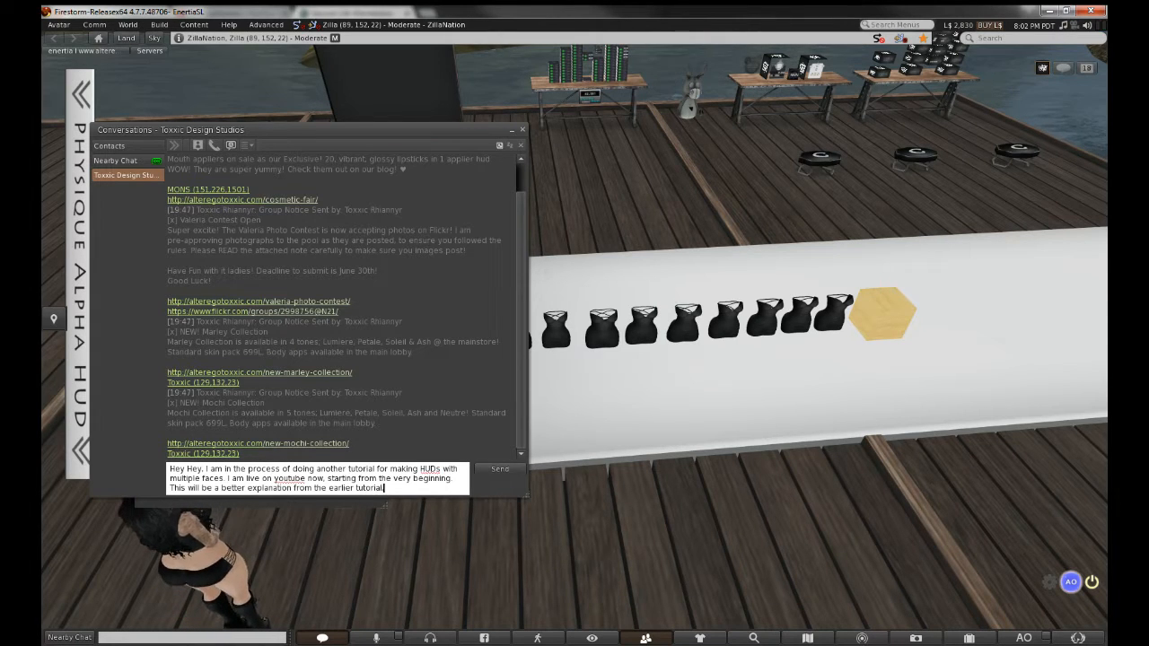
text(, bc I will be f)
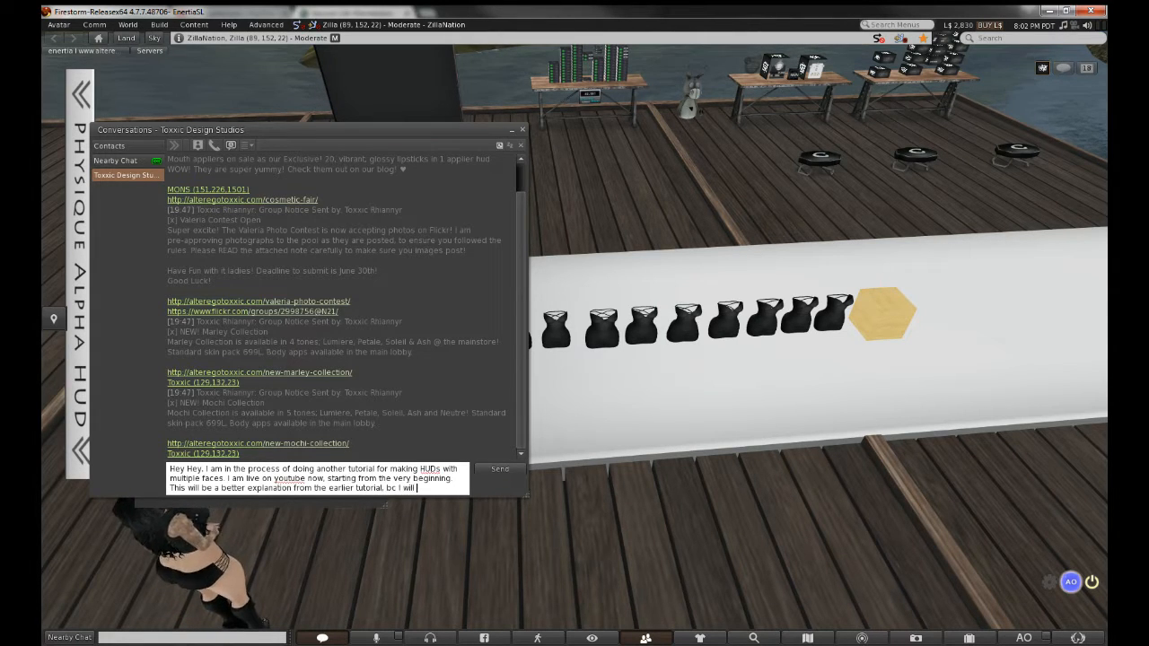
key(BackSpace)
text(doing)
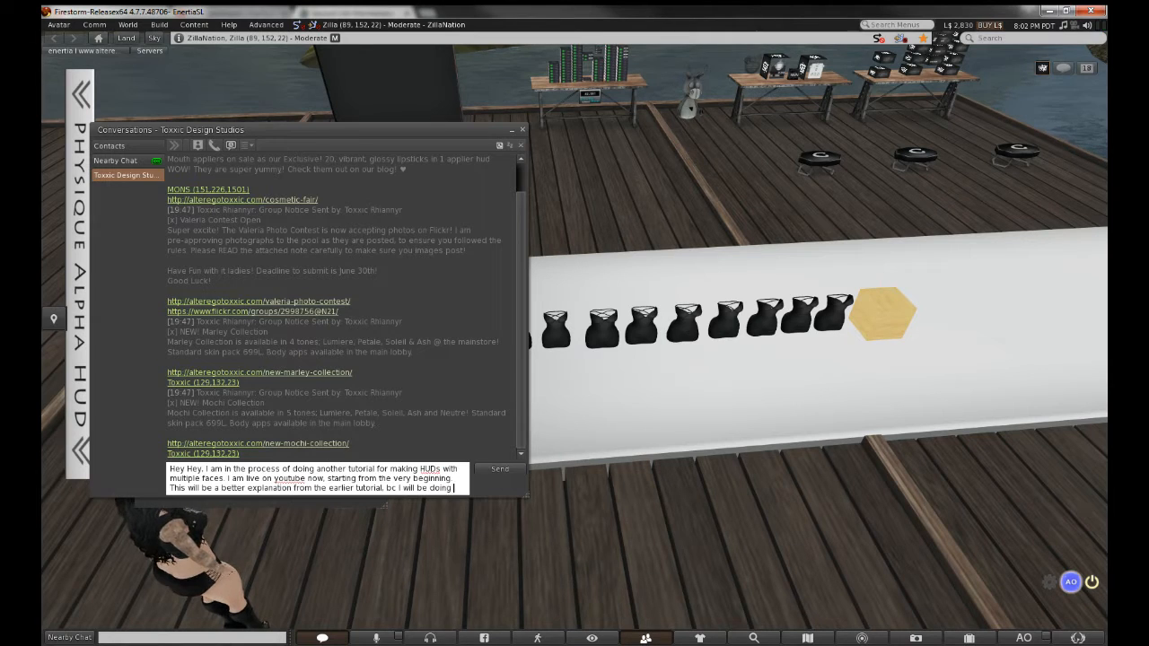
text( it all from scratch, you a)
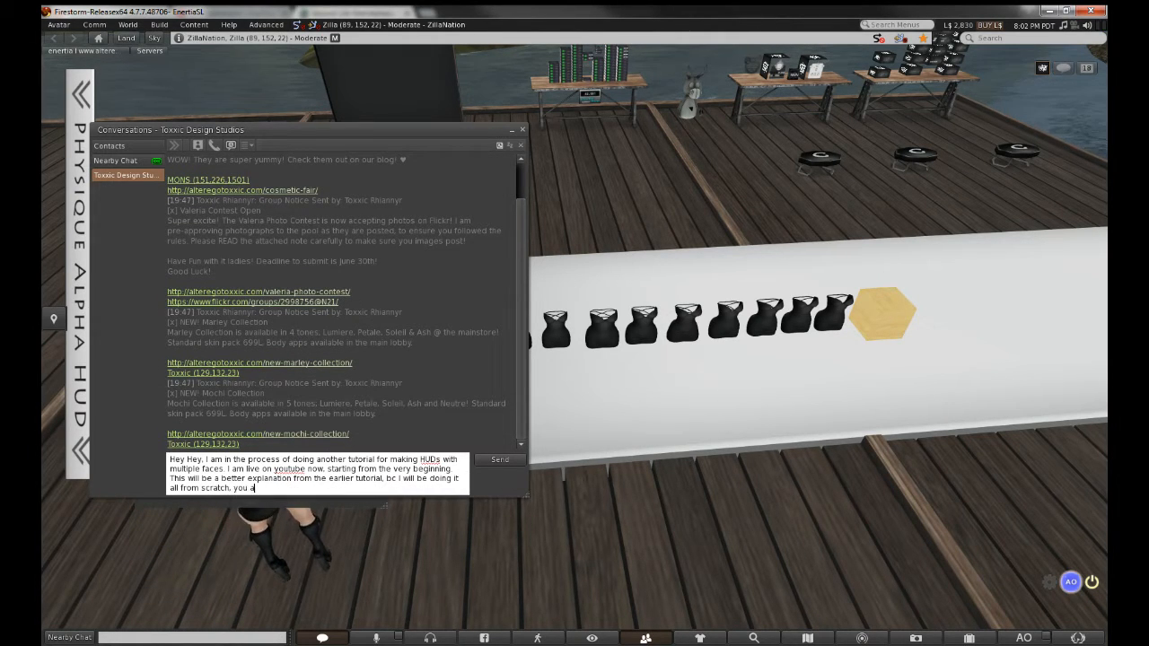
text(re welcome to join me. This)
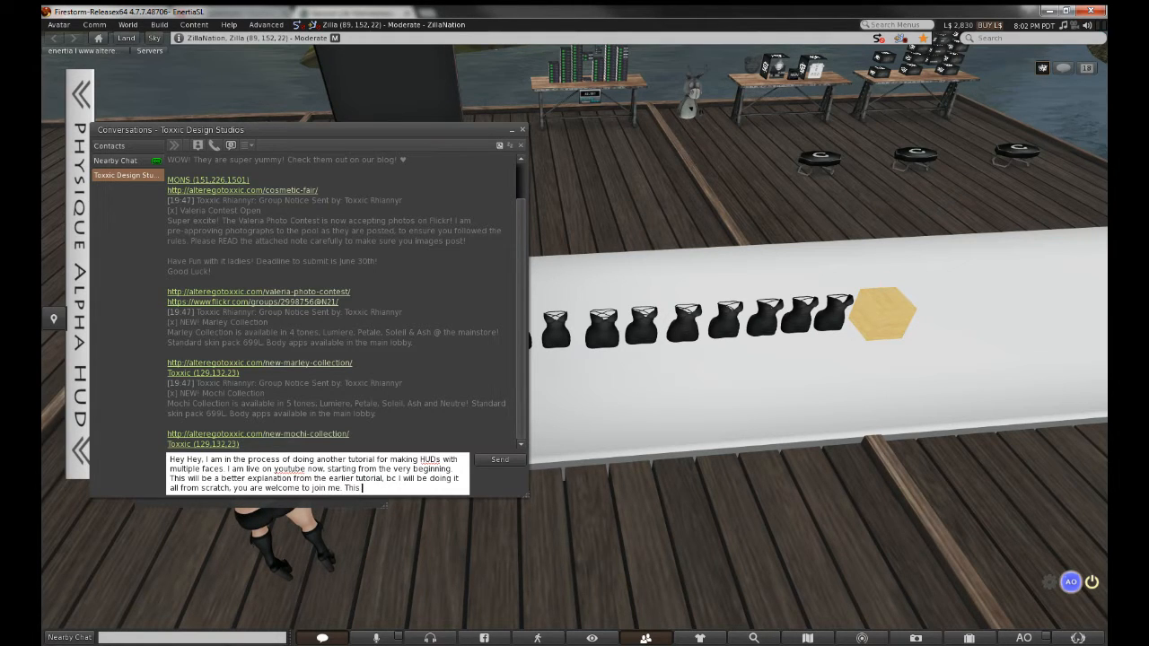
text( tut will be saved for later viewe)
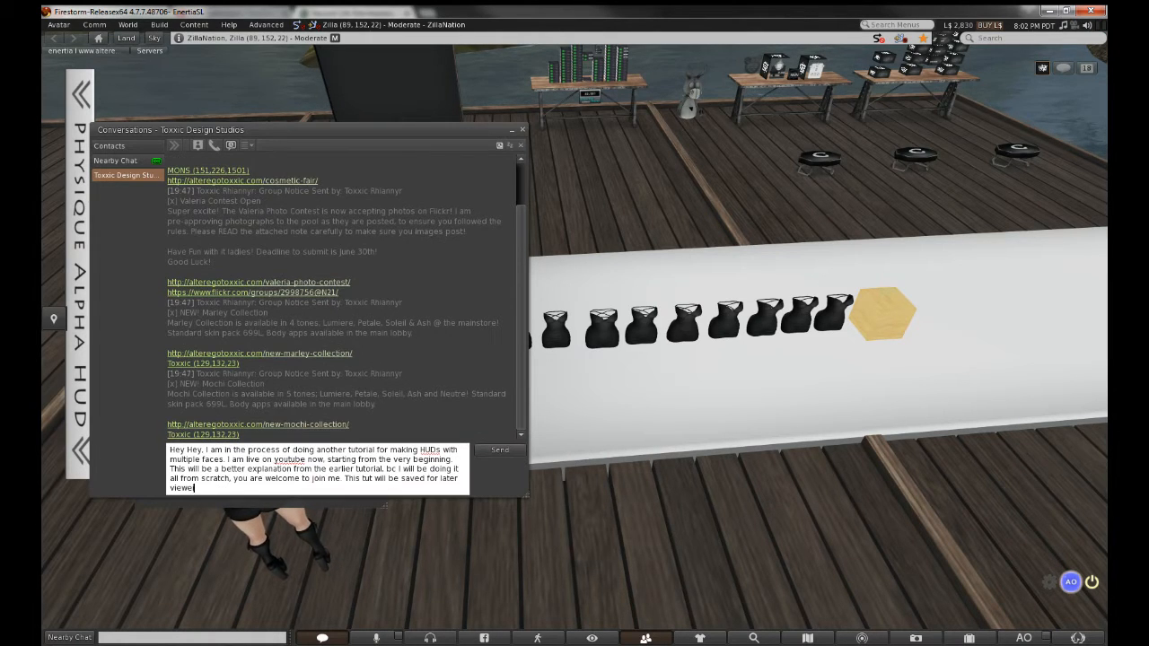
key(BackSpace)
key(BackSpace)
key(BackSpace)
key(BackSpace)
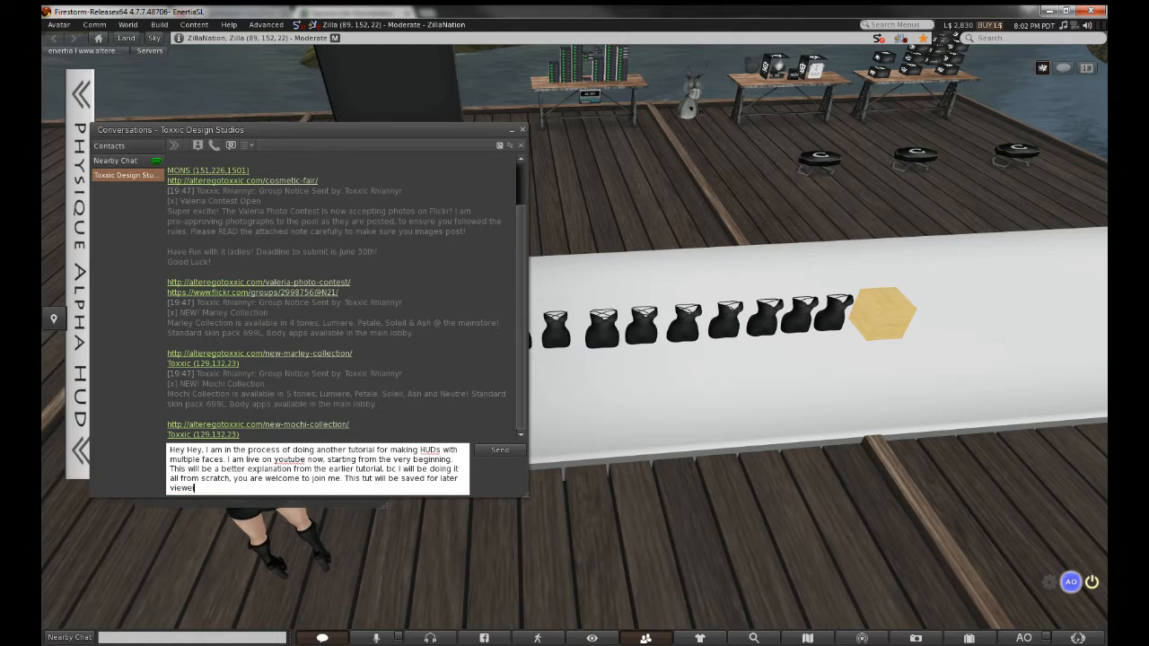
text(http://www.youtube.com/user/ToxxicDesignStudios/live)
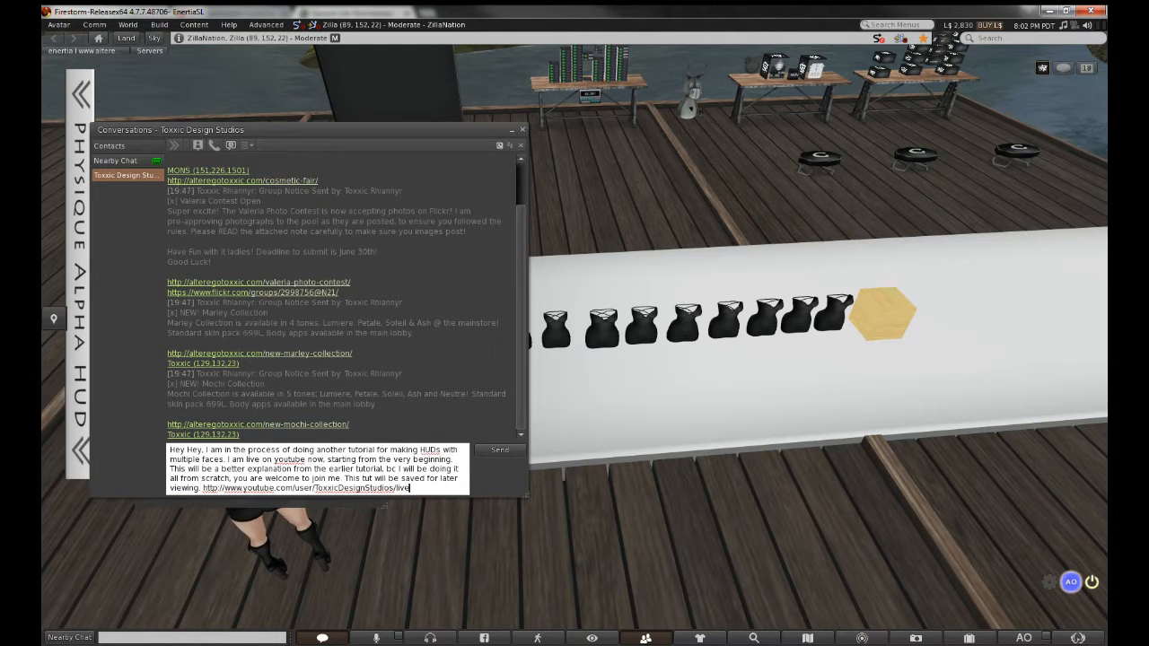
key(Return)
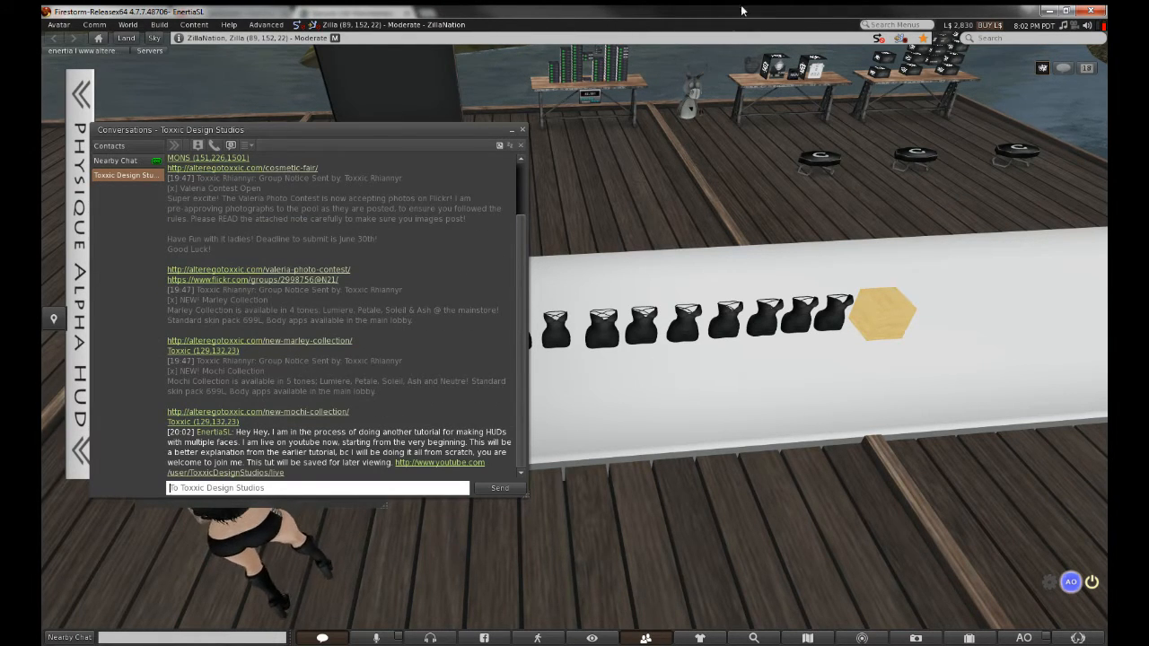
drag(308, 132, 477, 171)
Close the People and group Conversations windows and open the Inventory
click(287, 139)
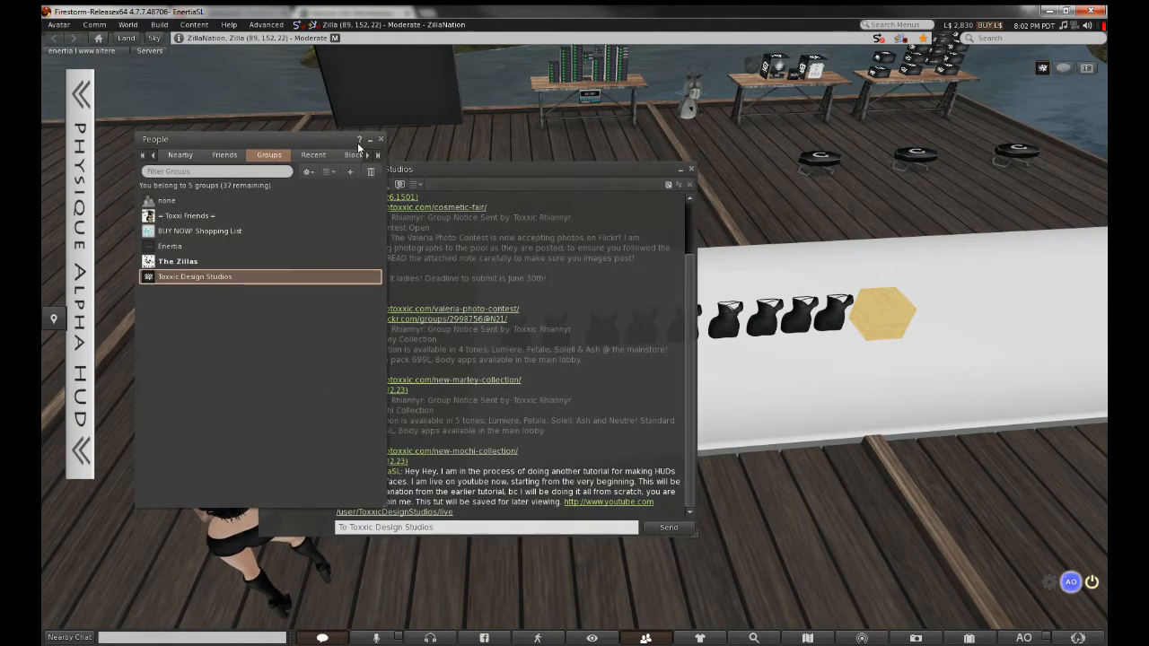
click(380, 139)
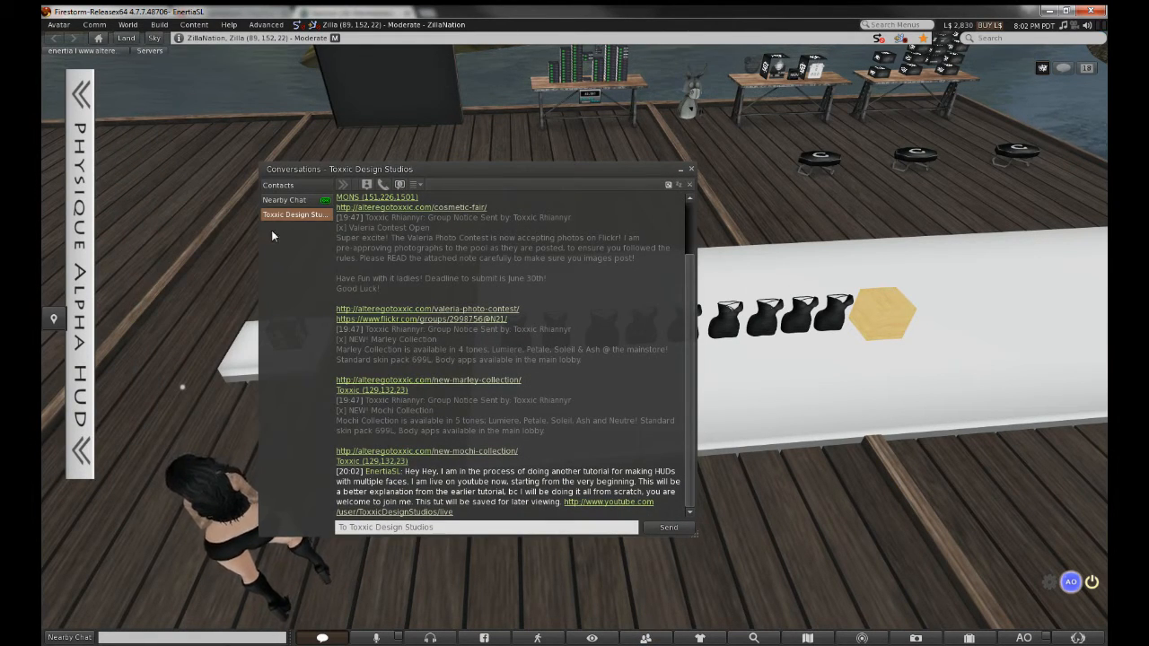
drag(606, 174, 388, 157)
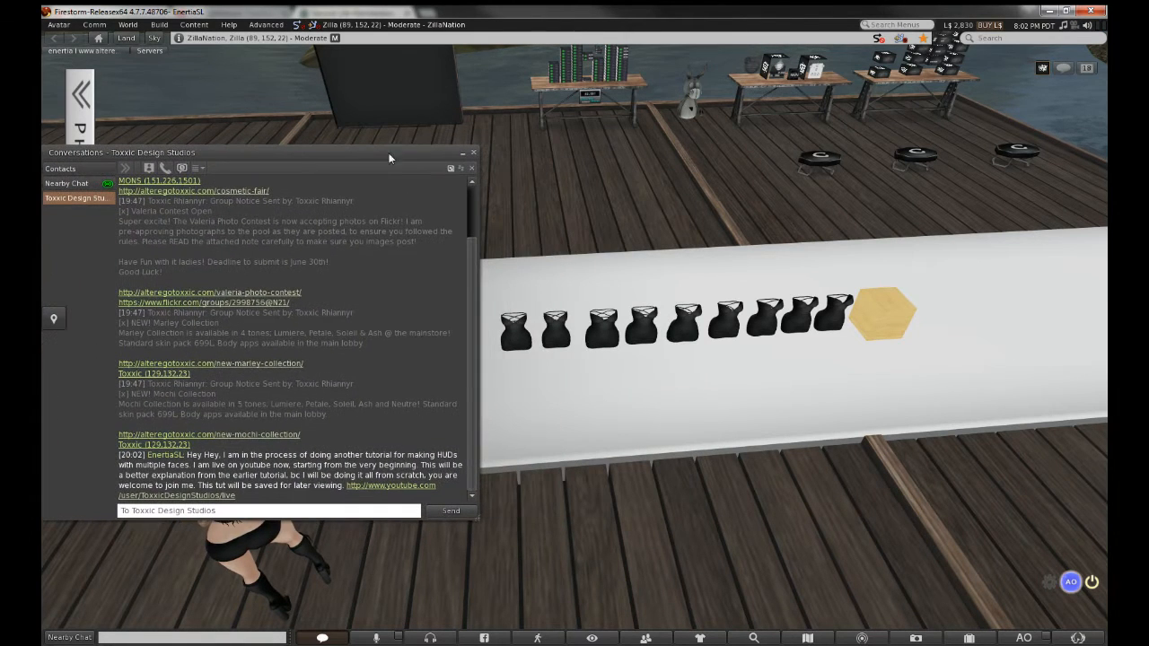
click(474, 153)
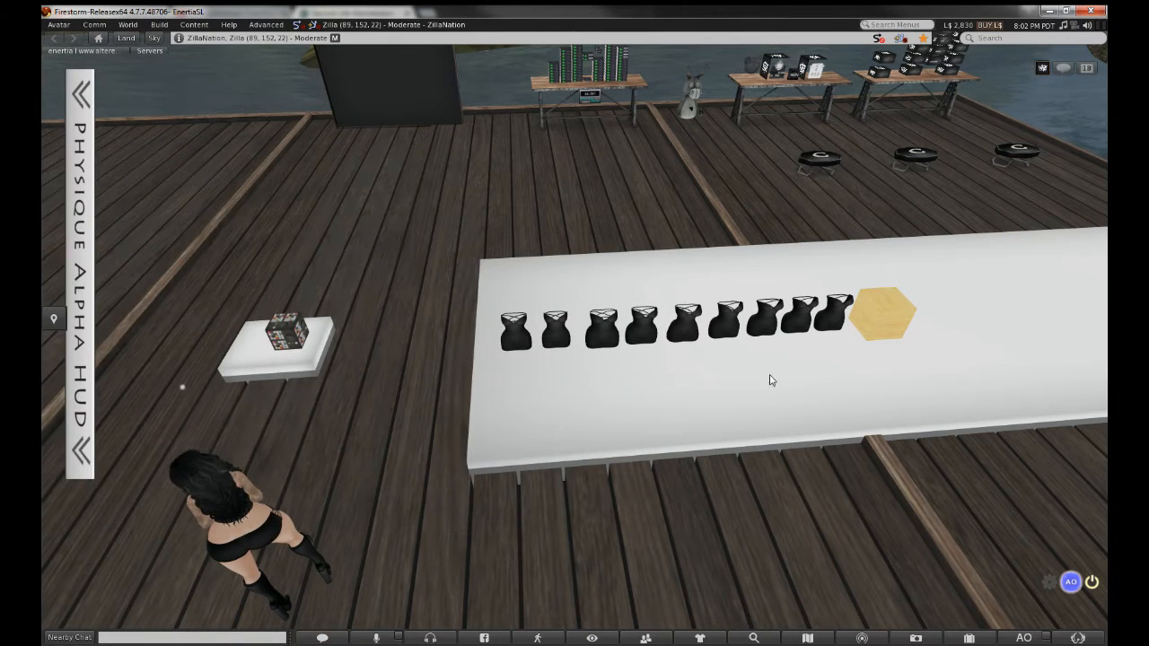
click(969, 638)
In the Recent tab, open a preview of the Open Back Mini Dress AO Map
click(710, 227)
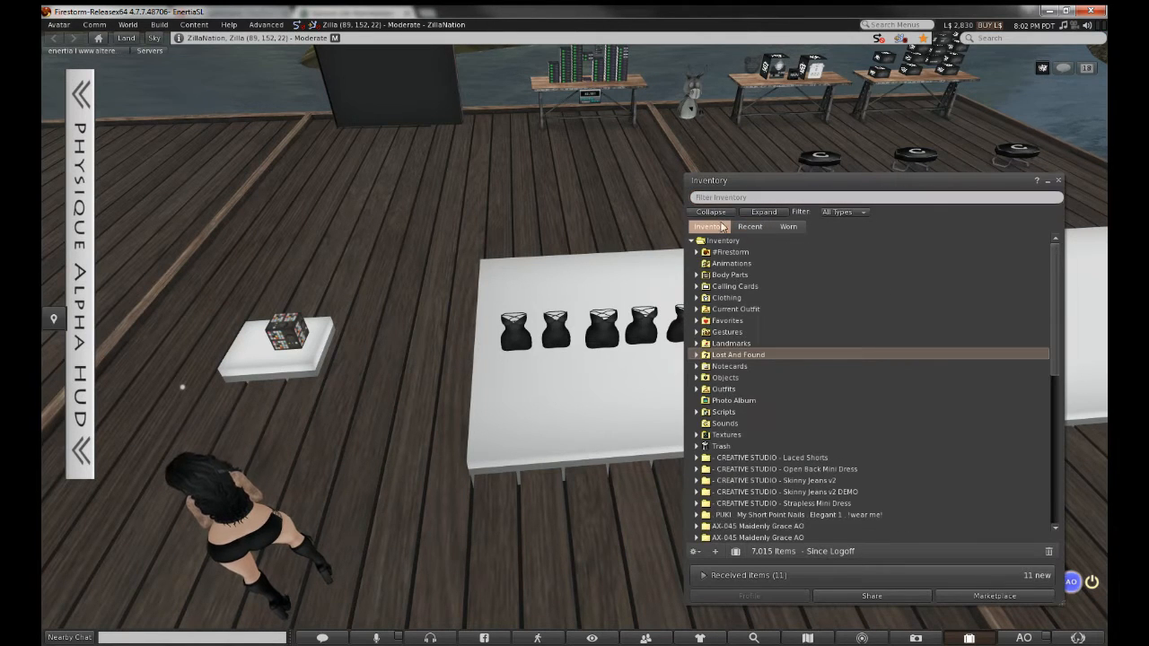
click(749, 226)
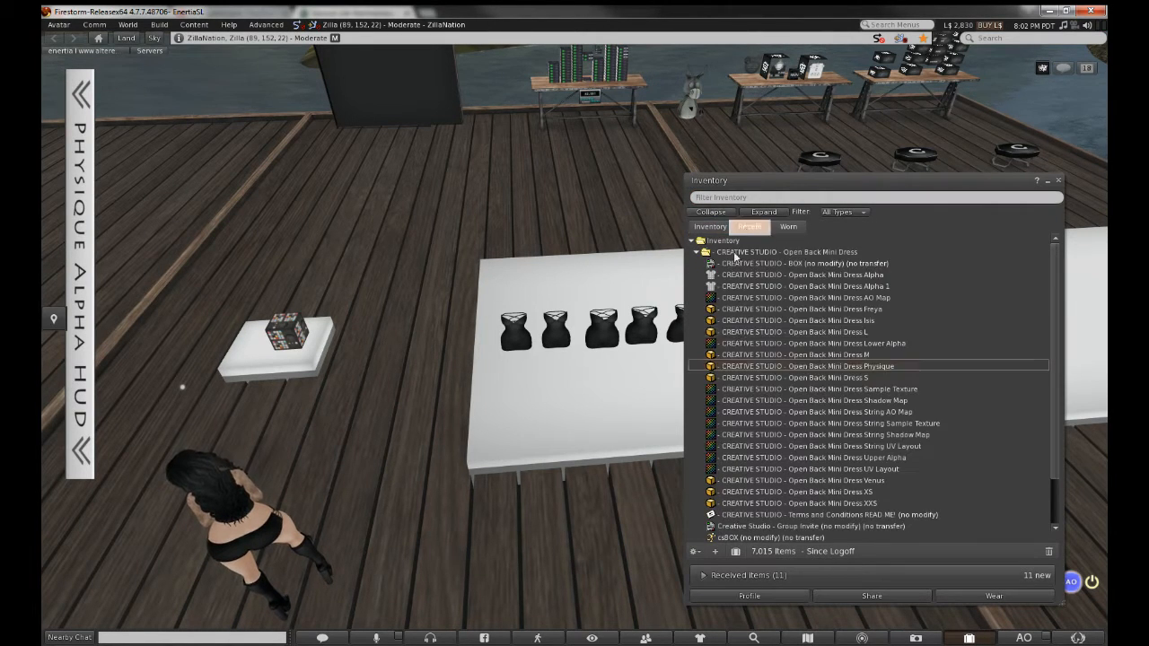
click(800, 299)
double_click(800, 299)
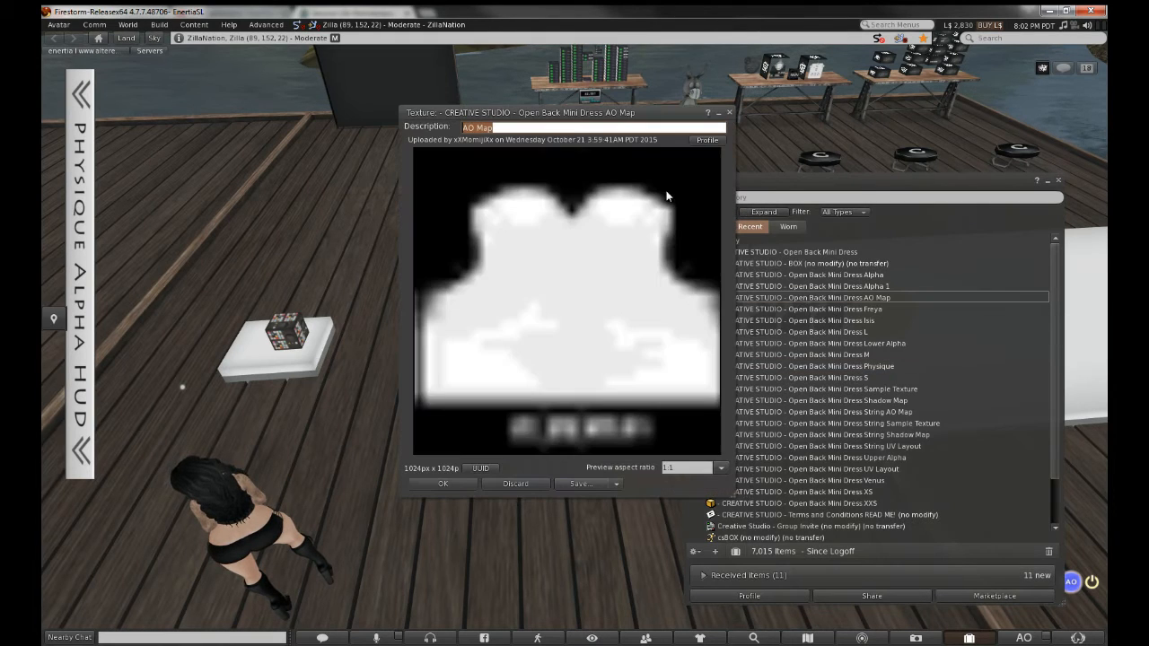
drag(613, 119, 510, 140)
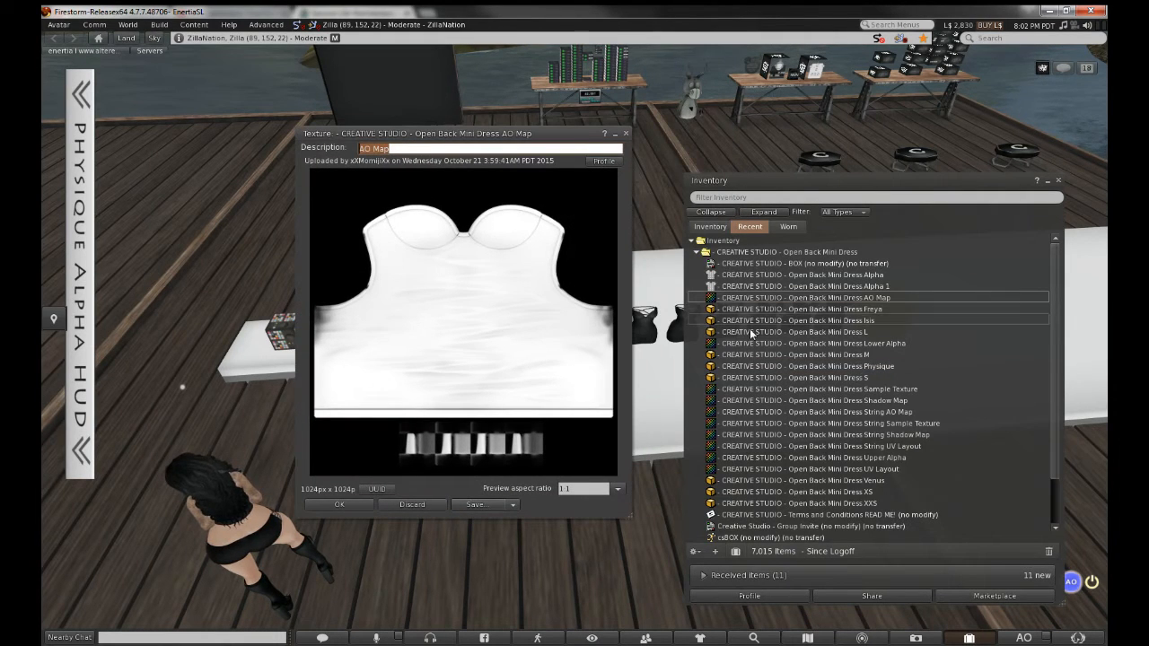
click(777, 299)
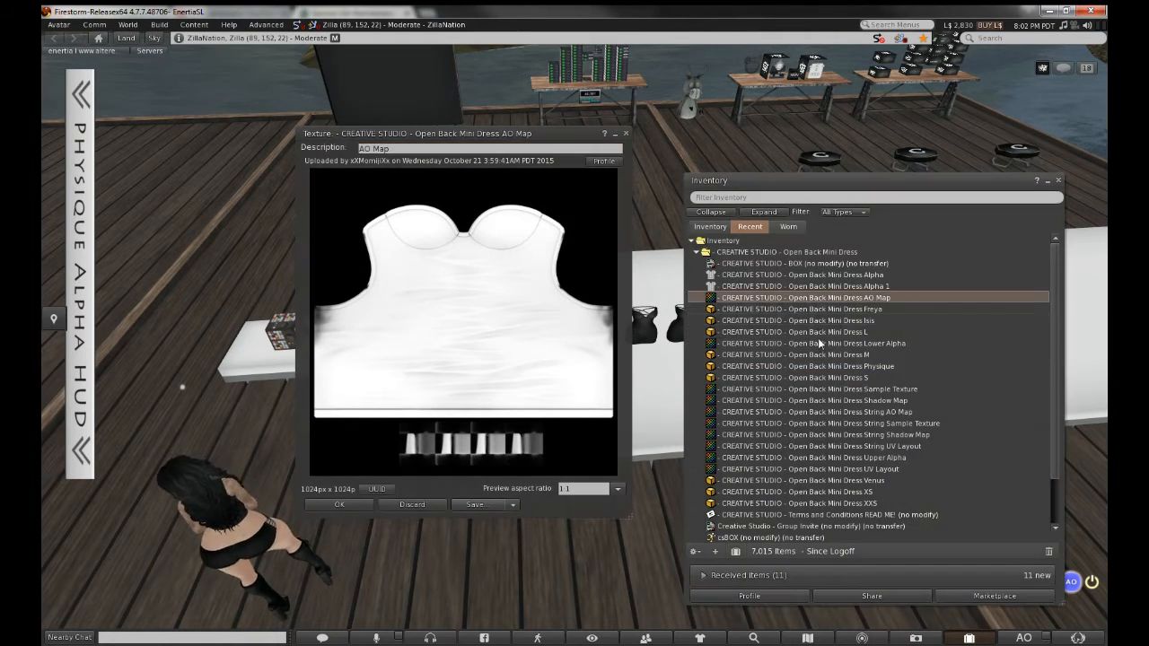
Preview the Sample Texture, Shadow Map and String AO, Sample and Shadow maps; close Inventory
double_click(782, 390)
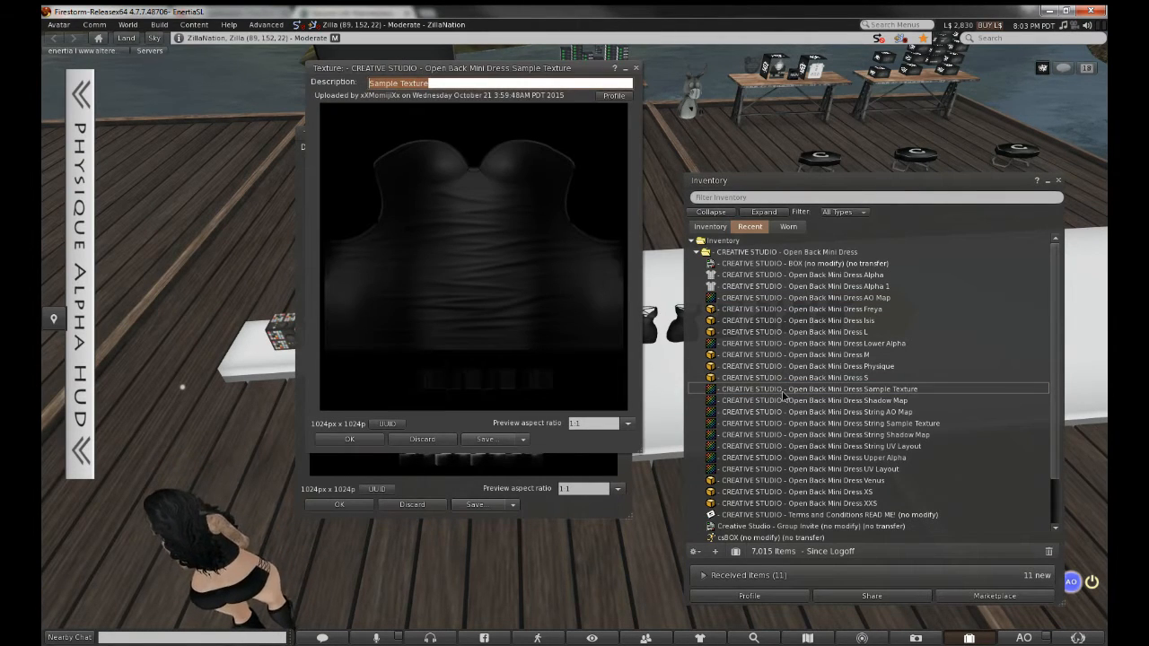
double_click(786, 400)
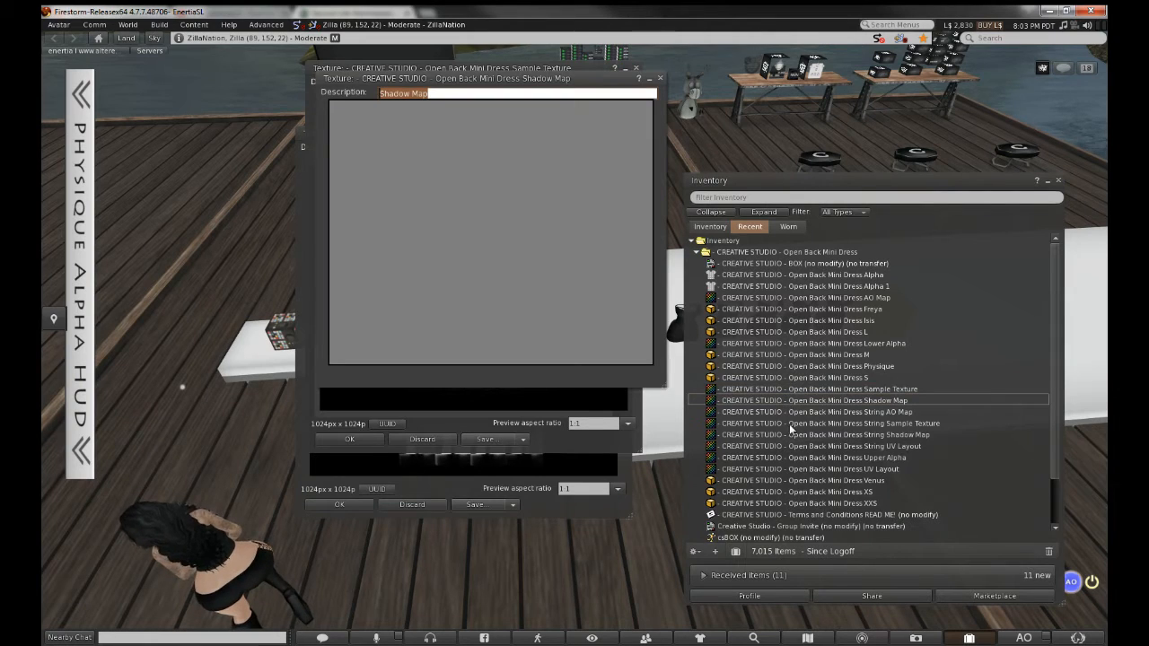
double_click(799, 412)
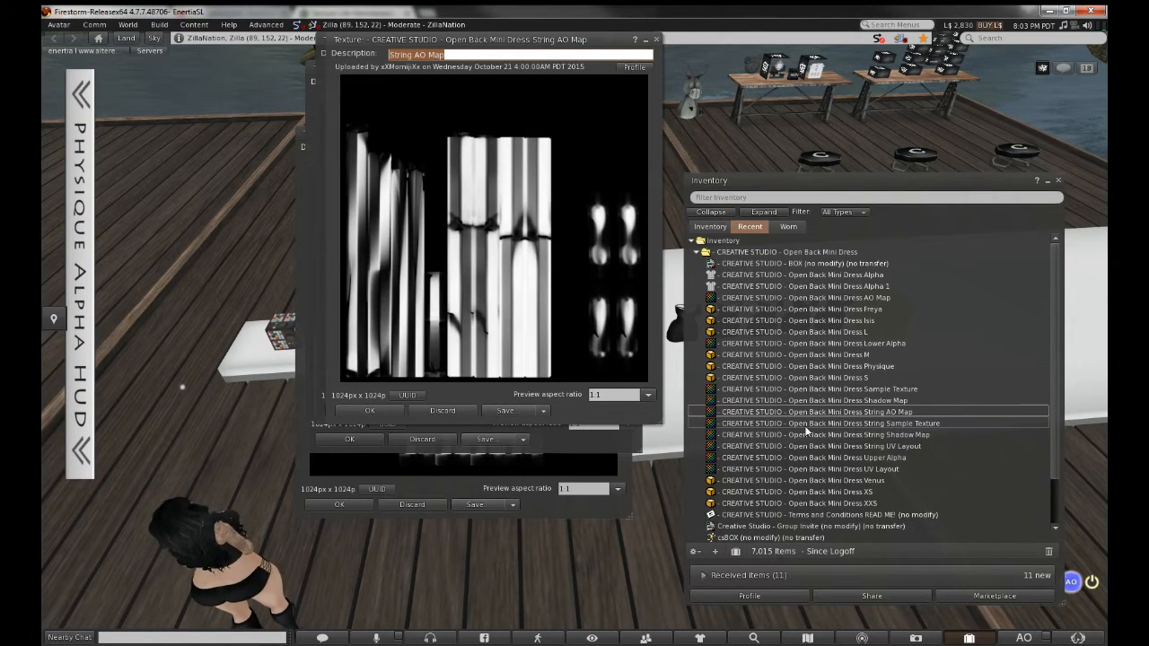
double_click(806, 424)
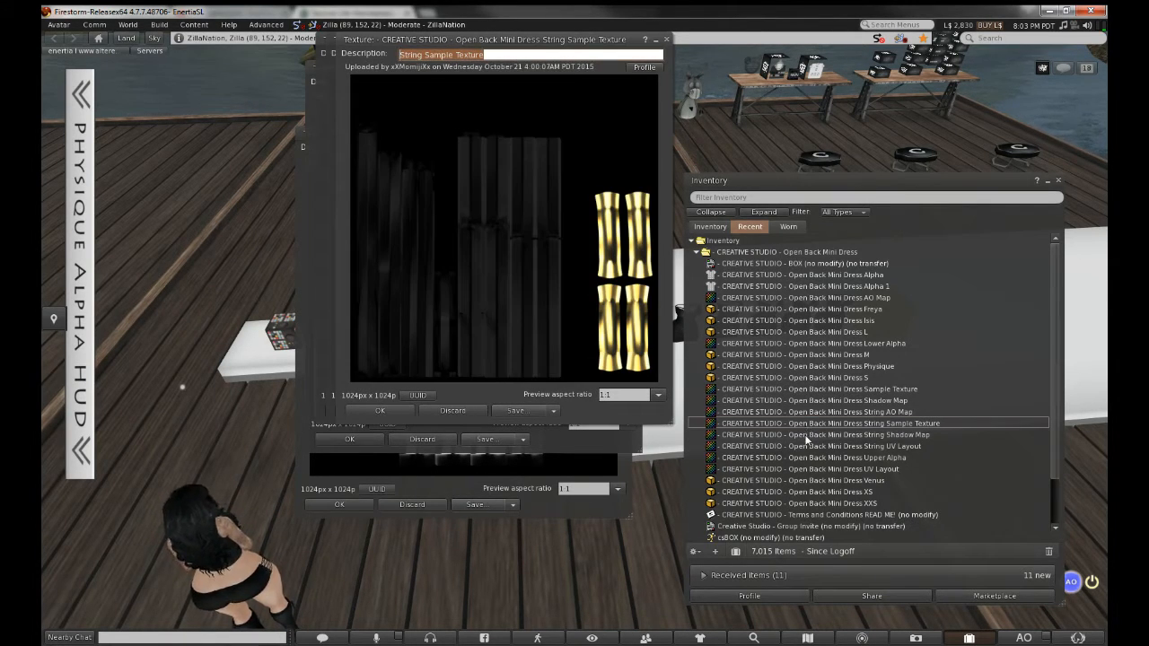
double_click(806, 435)
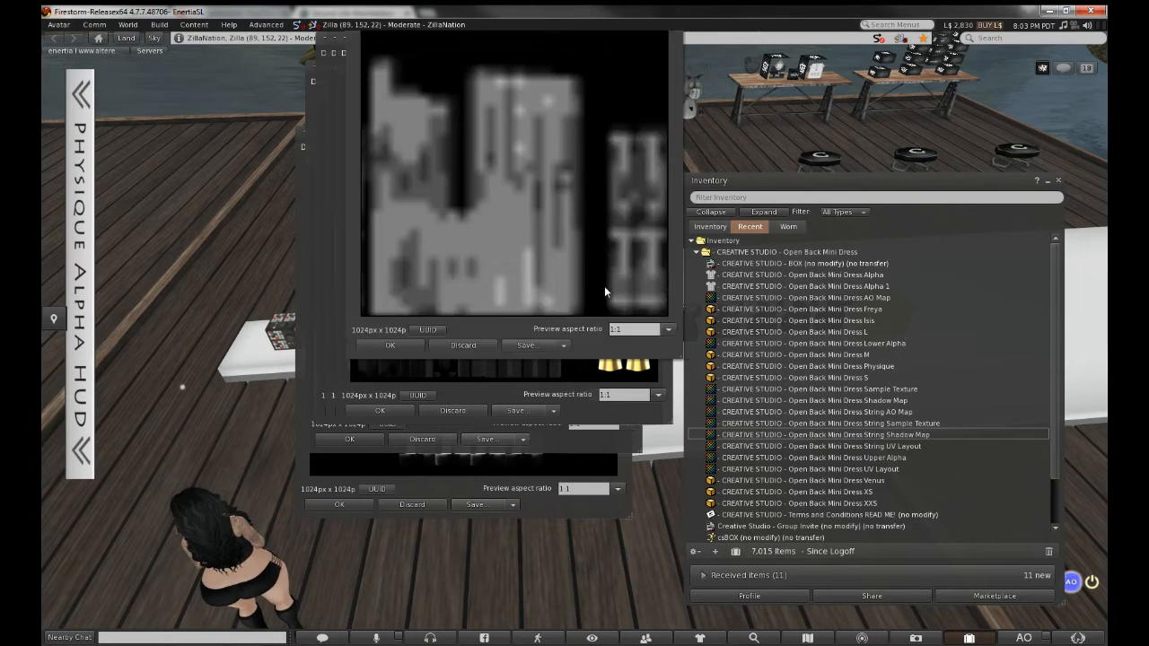
click(1057, 180)
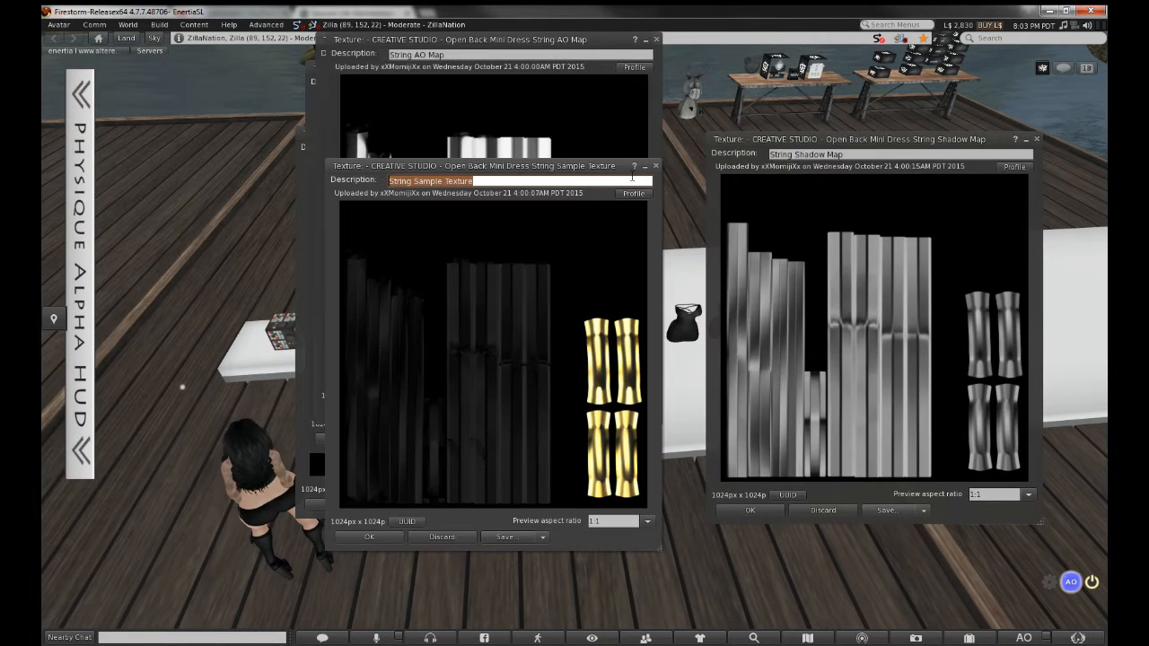
drag(500, 172, 464, 184)
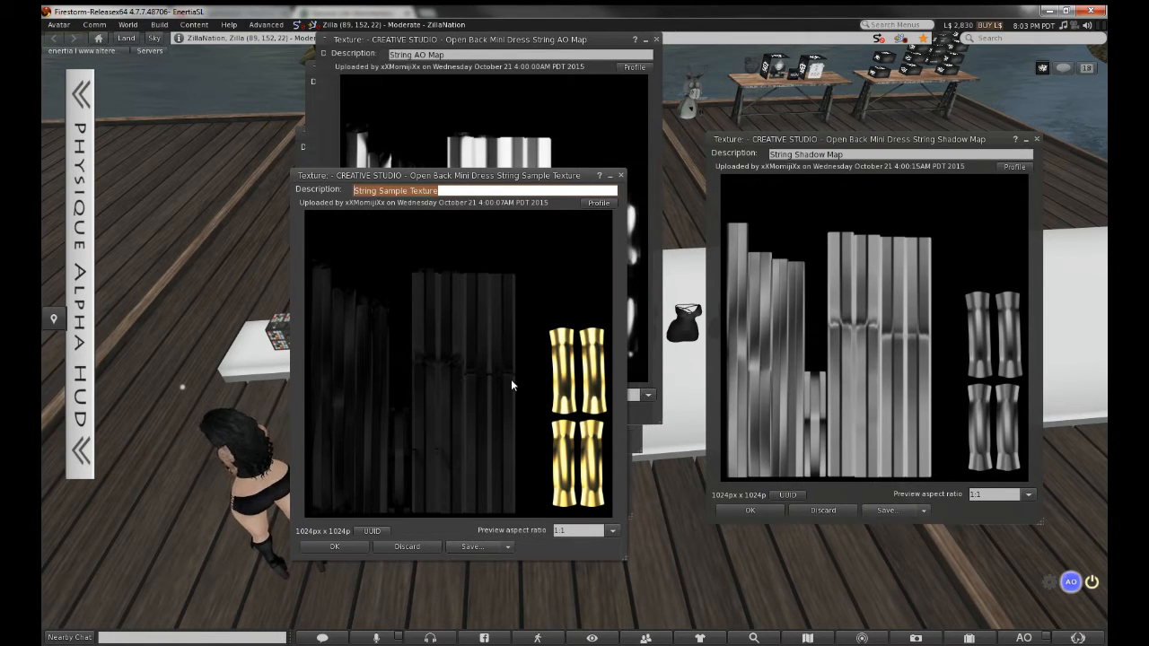
Save the String Shadow Map as PNG into a new Desktop folder 'tutorial', then close it
click(893, 510)
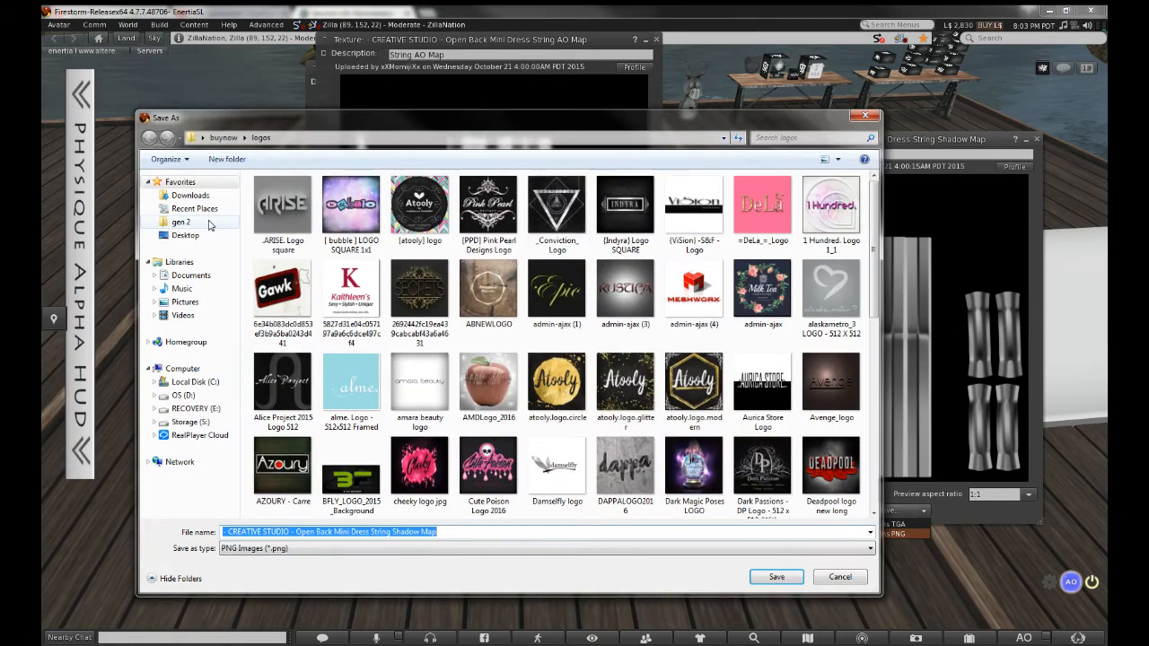
click(185, 236)
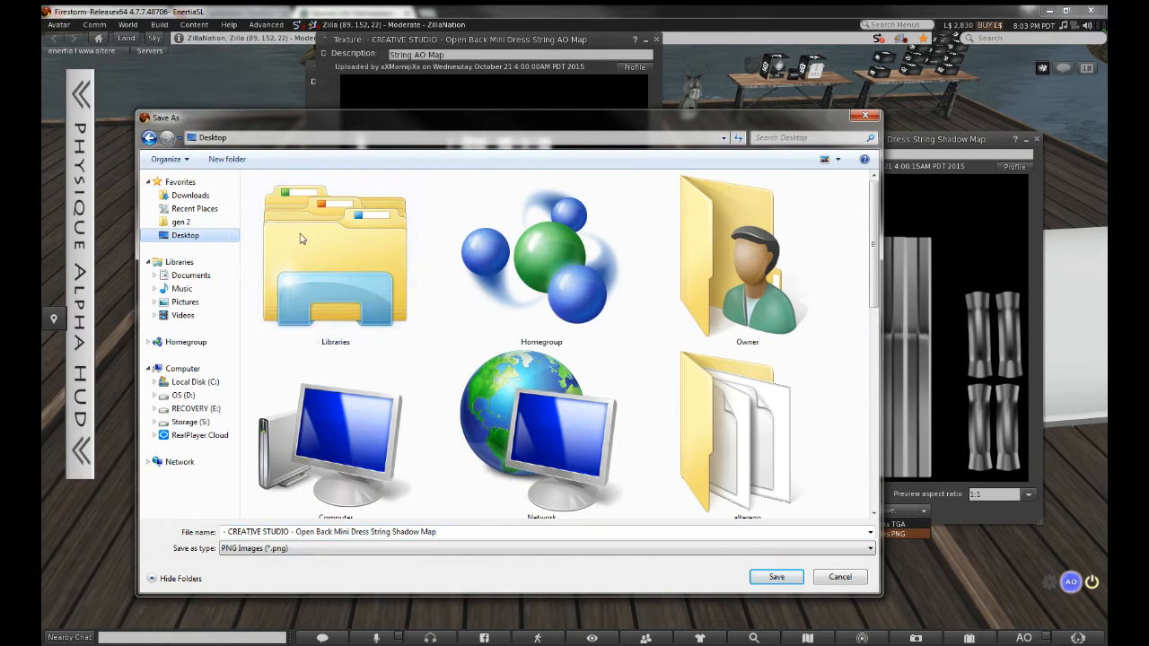
right_click(842, 218)
mouse_move(889, 331)
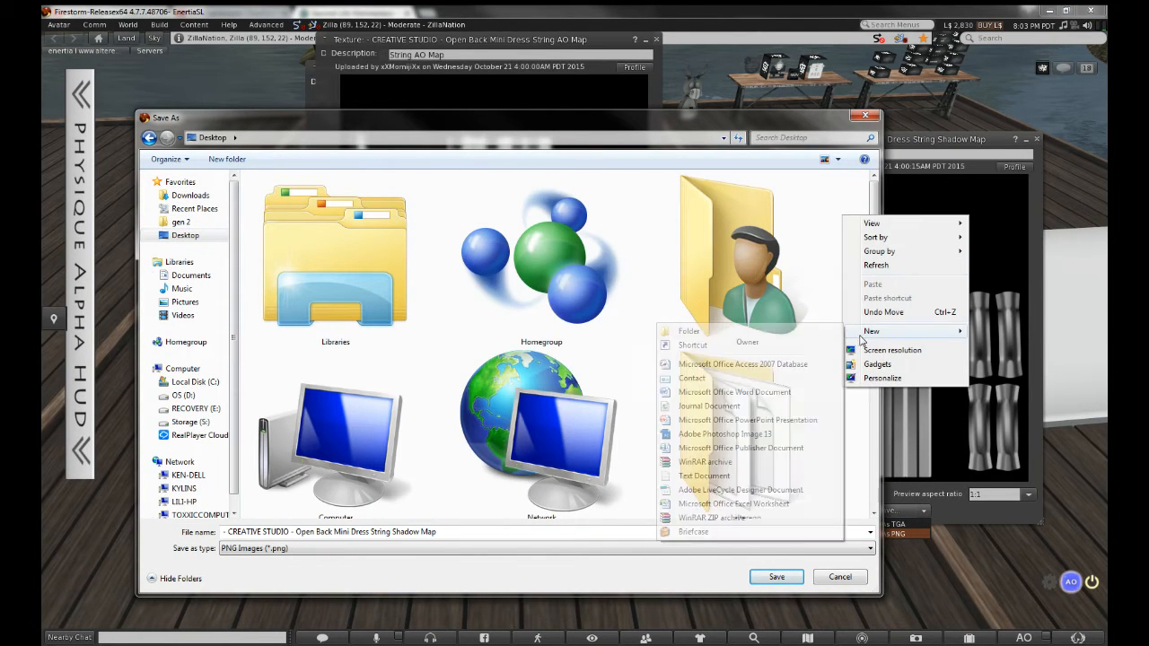
click(760, 331)
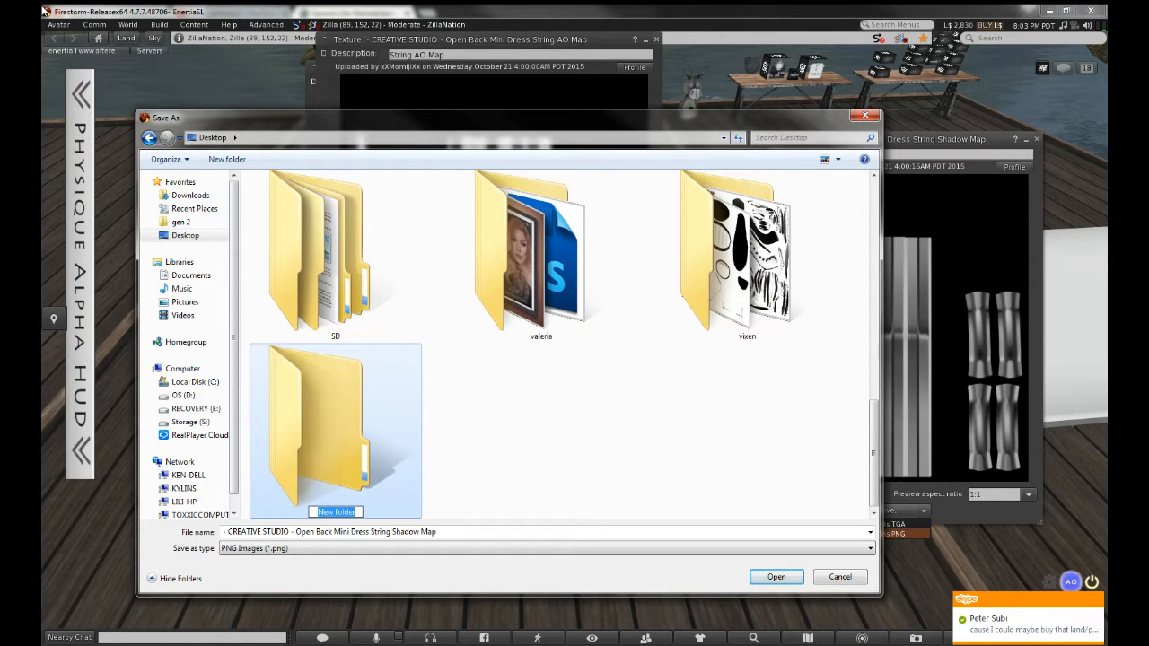
text(tut)
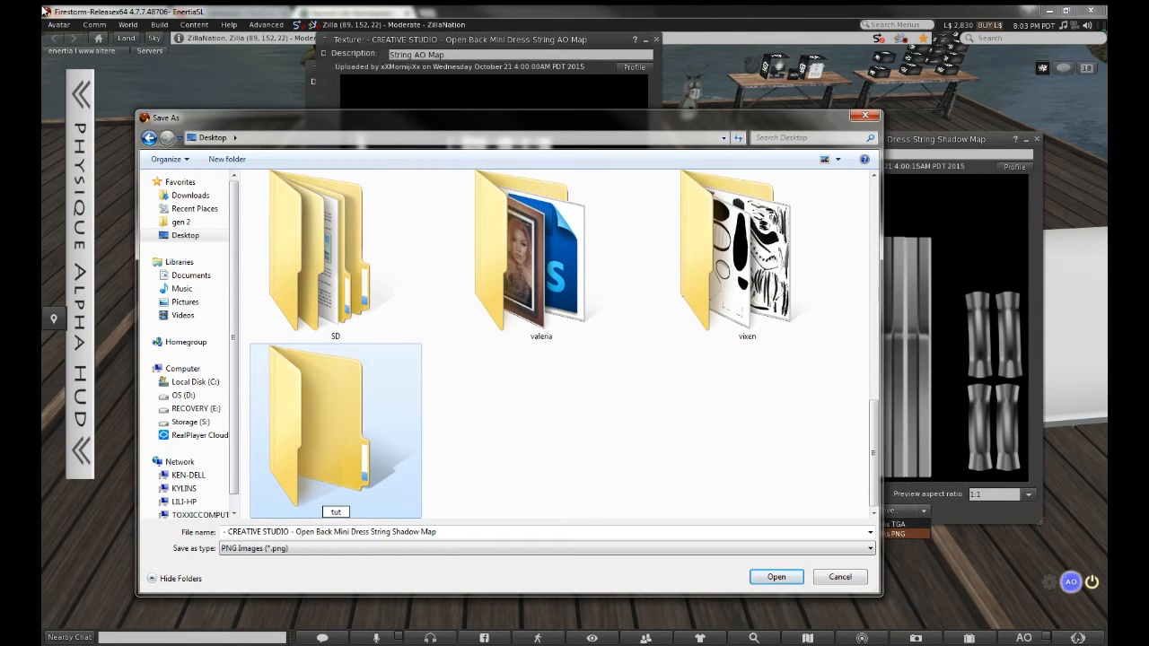
text(orial)
key(Return)
key(Return)
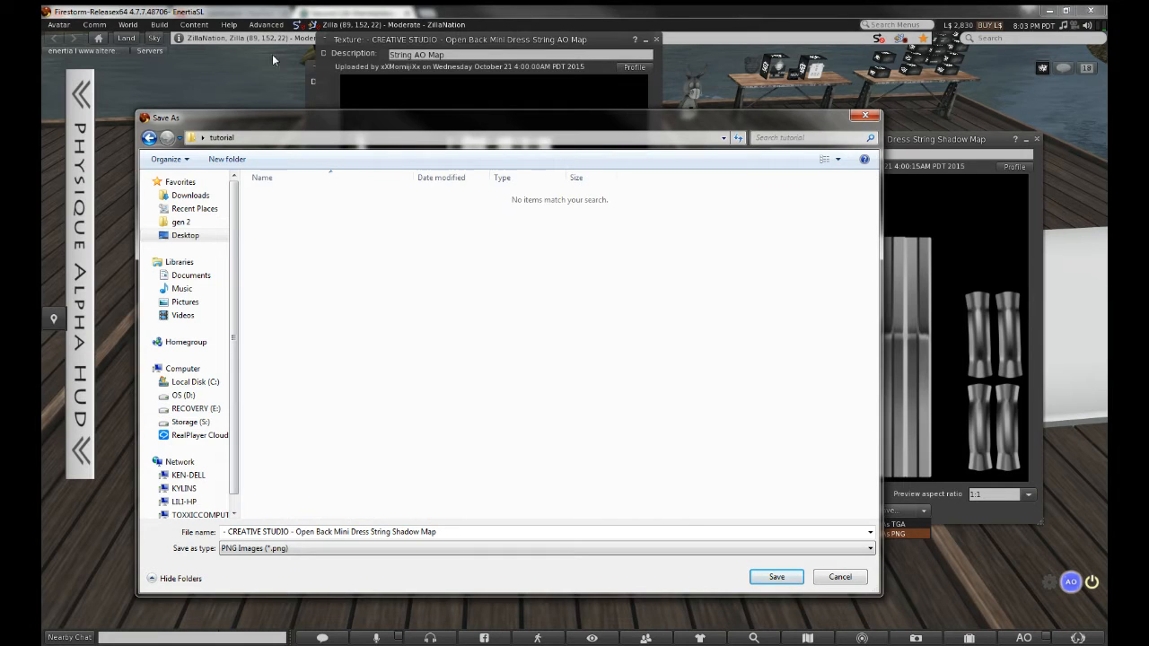
click(775, 576)
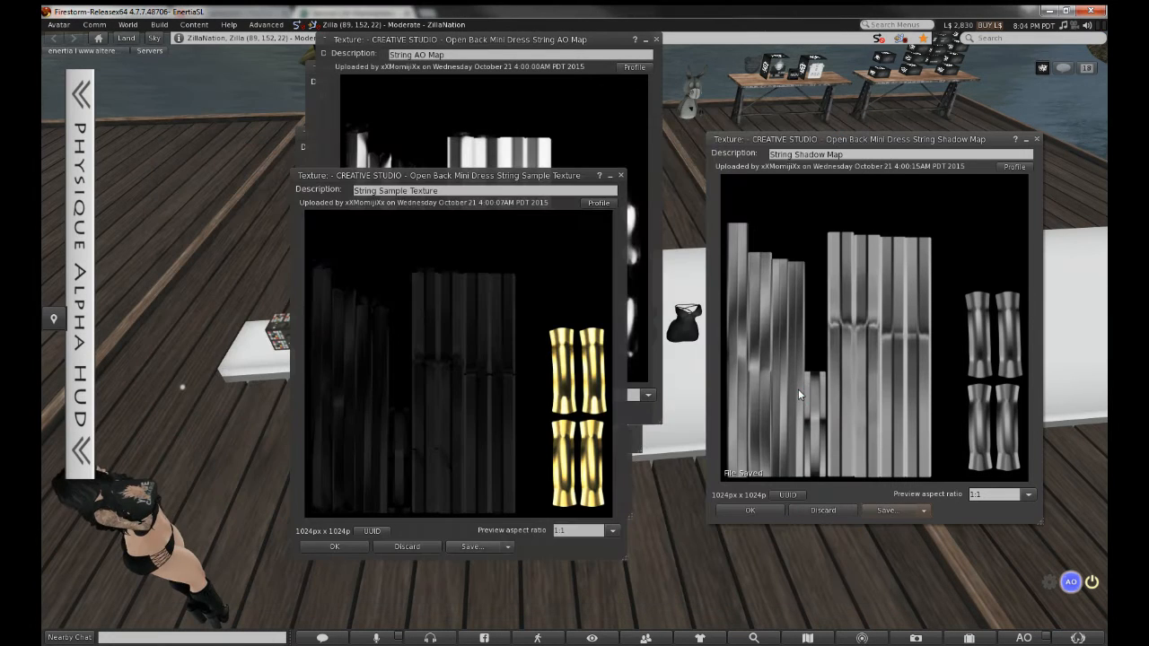
click(741, 511)
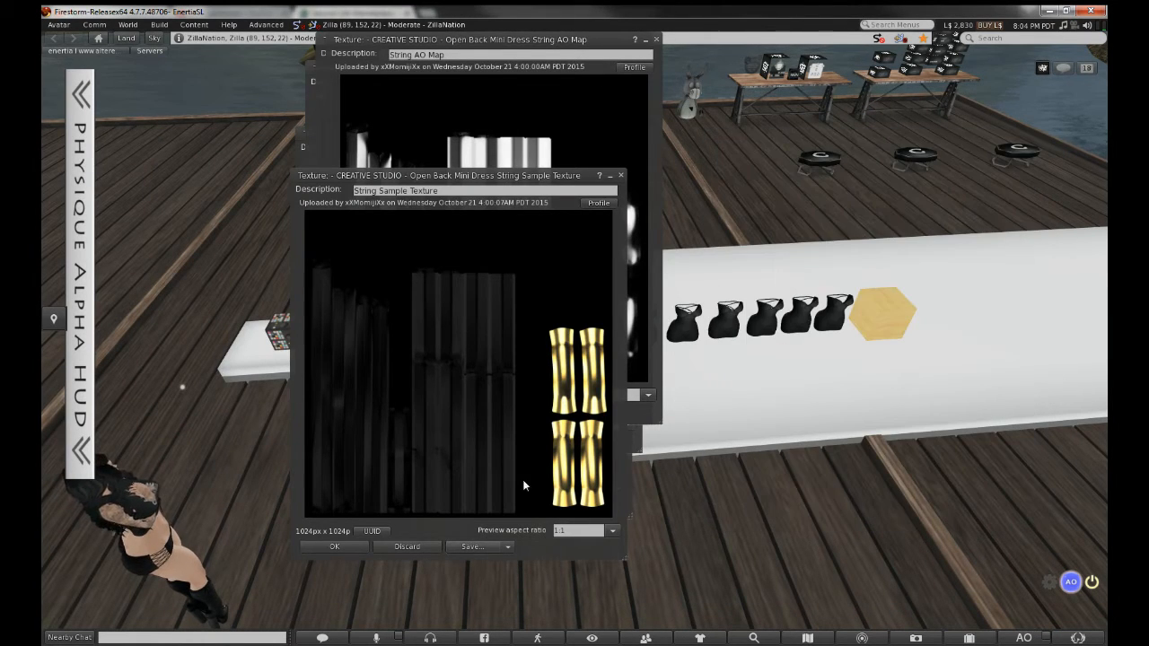
Save the String Sample Texture as PNG and close its preview
click(507, 546)
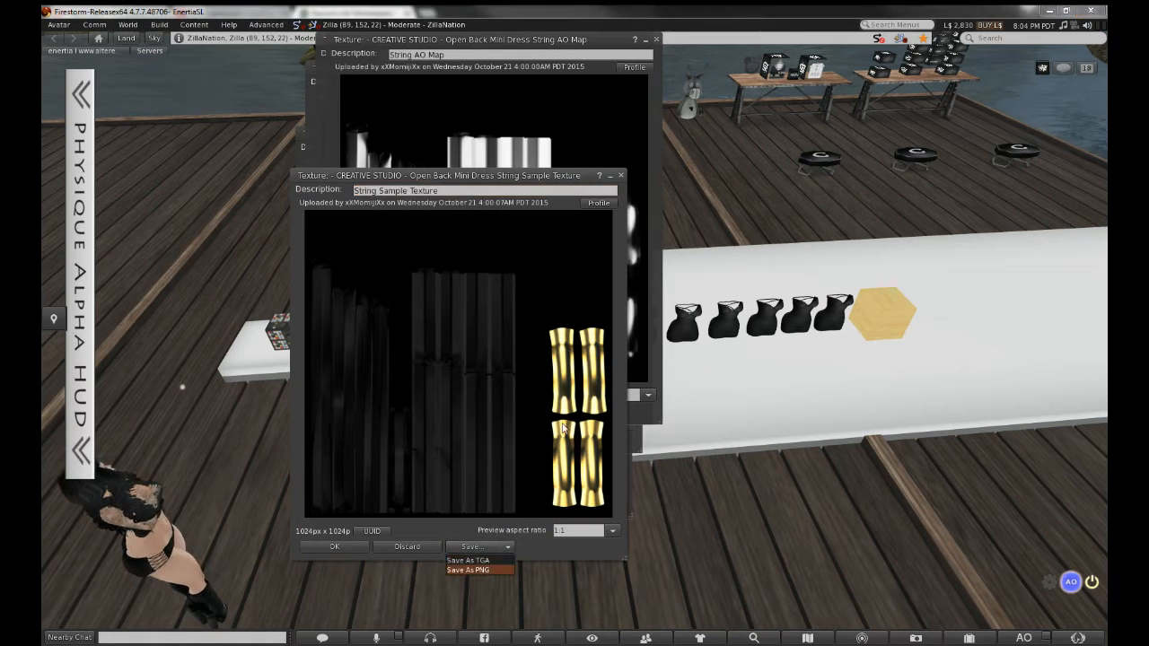
click(471, 570)
click(779, 578)
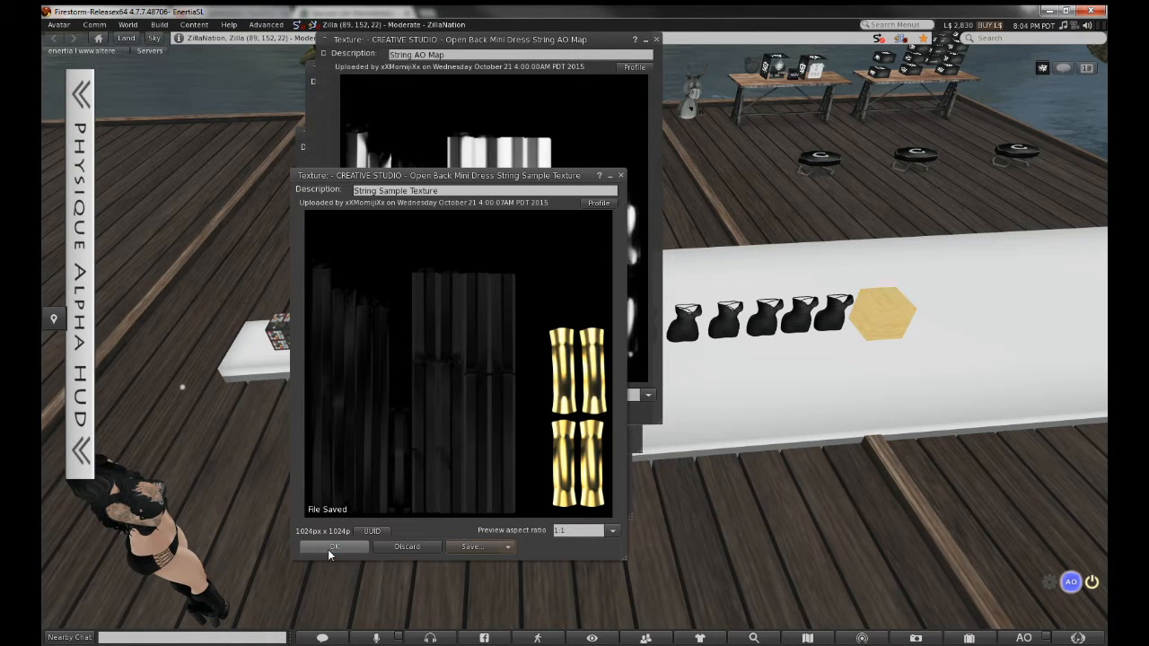
click(330, 546)
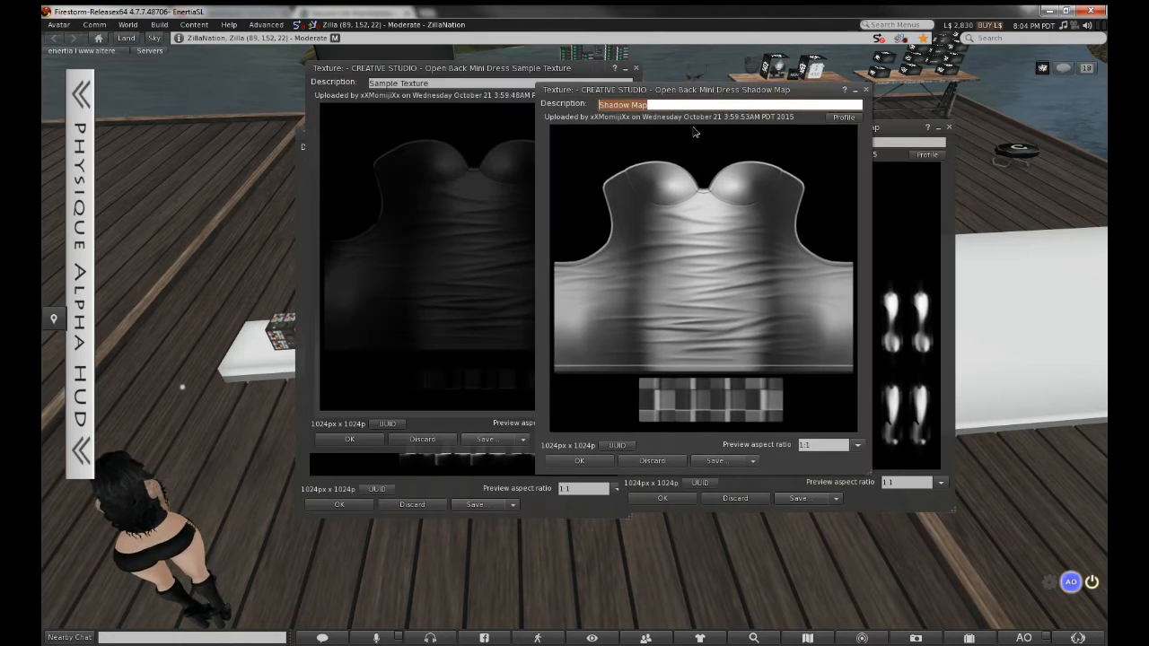
Save the dress's Sample Texture to disk and close its preview
drag(693, 132, 664, 218)
click(432, 236)
drag(542, 70, 542, 142)
click(485, 511)
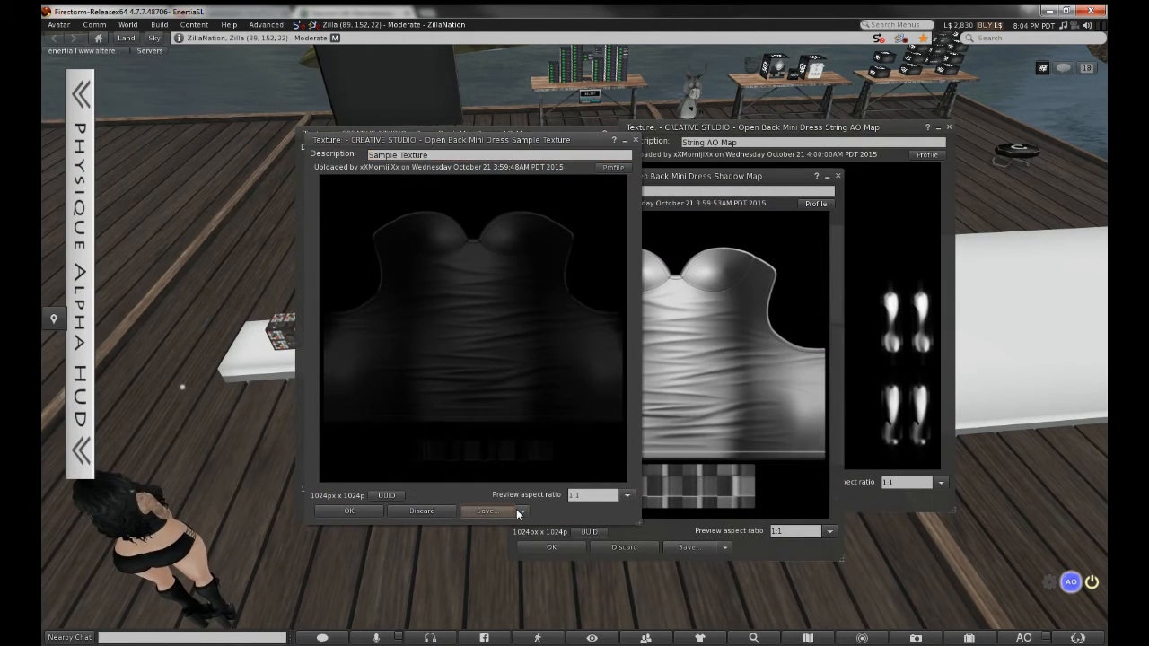
click(754, 577)
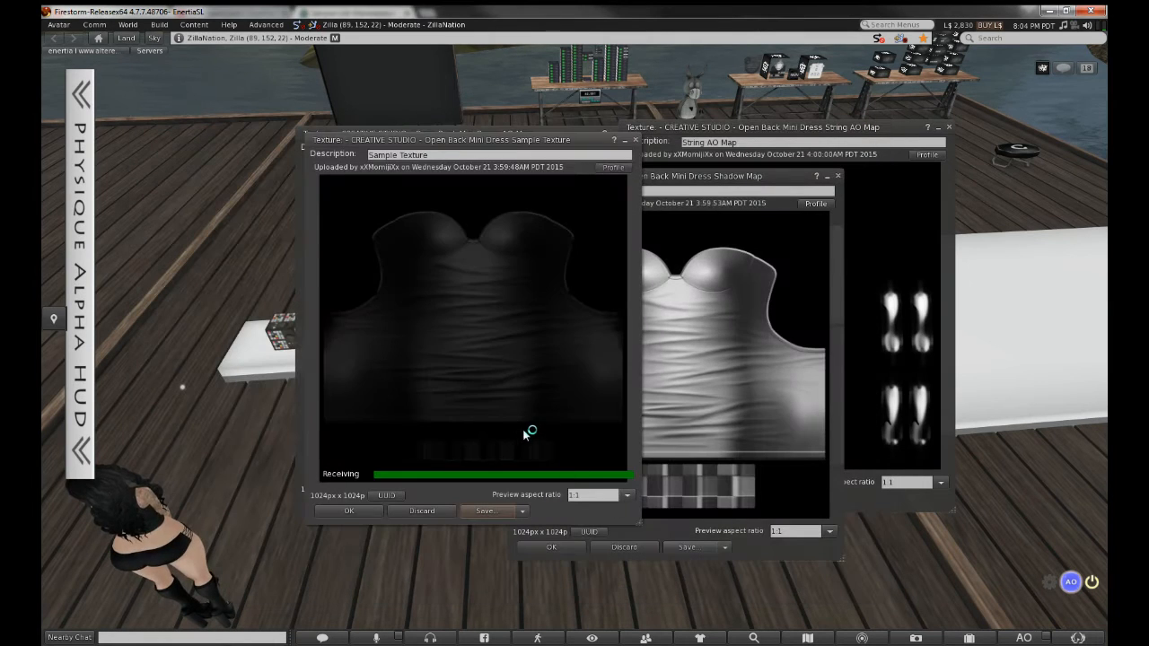
click(341, 513)
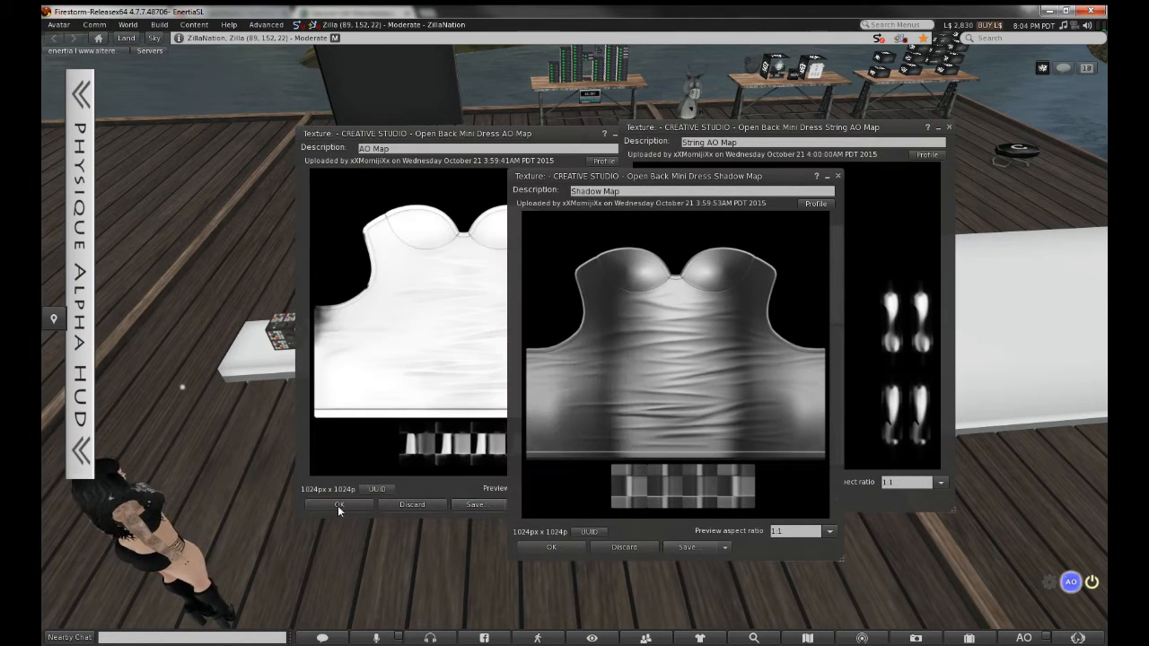
Save the Shadow Map as PNG, then close the Shadow Map, AO Map and String AO Map previews
click(725, 547)
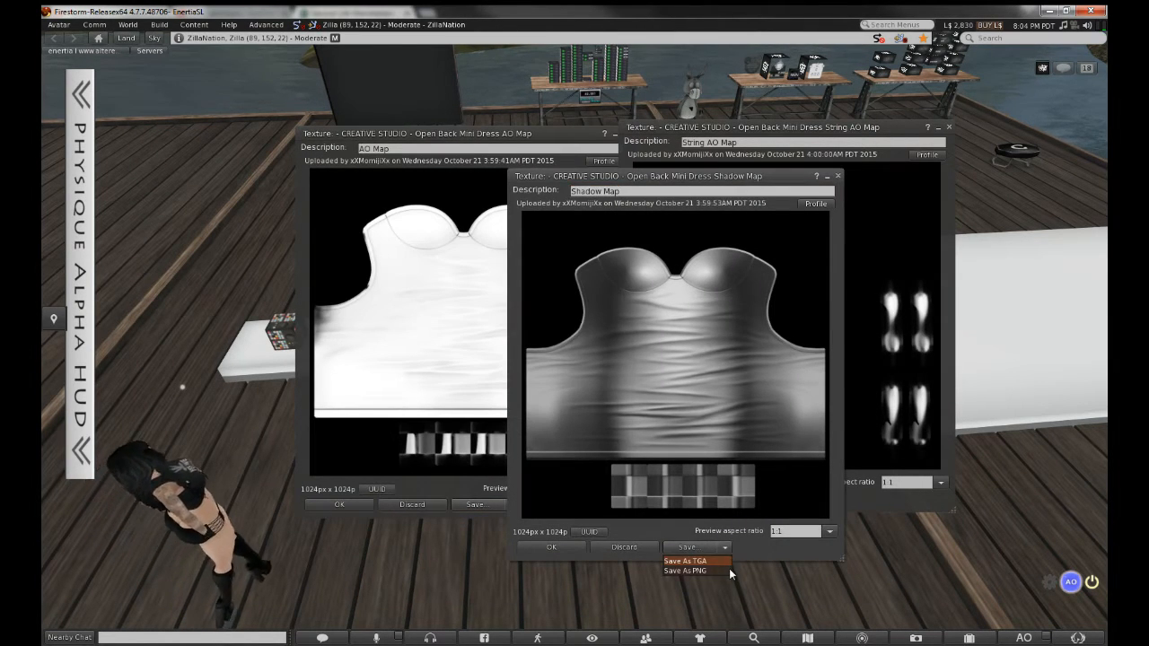
click(731, 567)
click(772, 577)
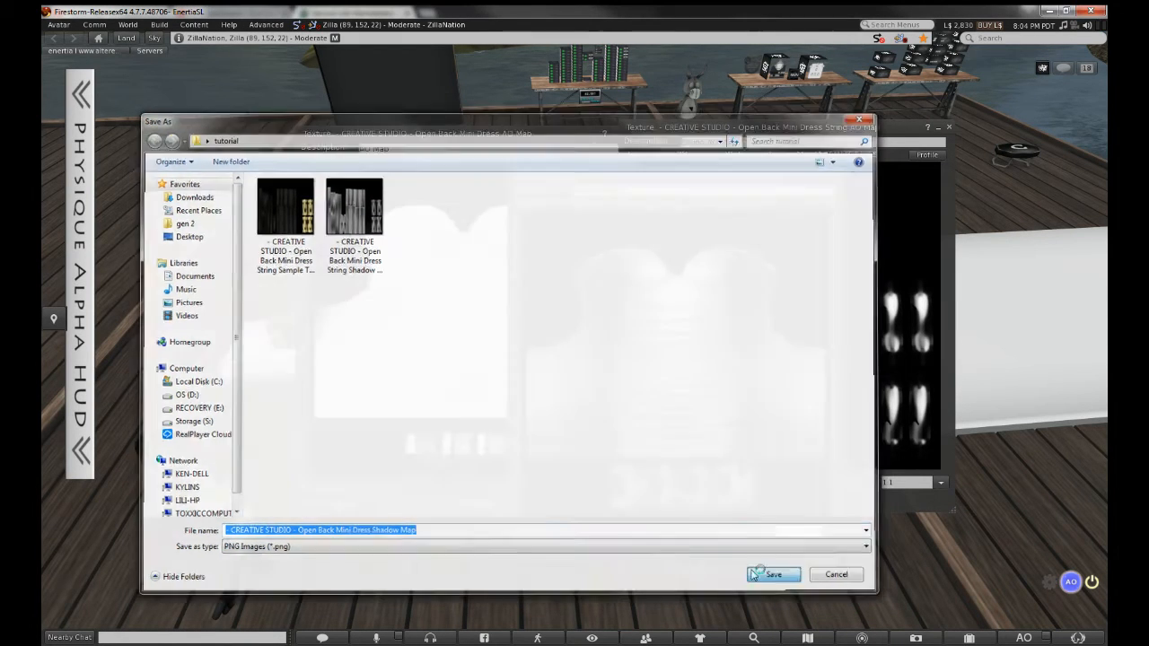
click(552, 549)
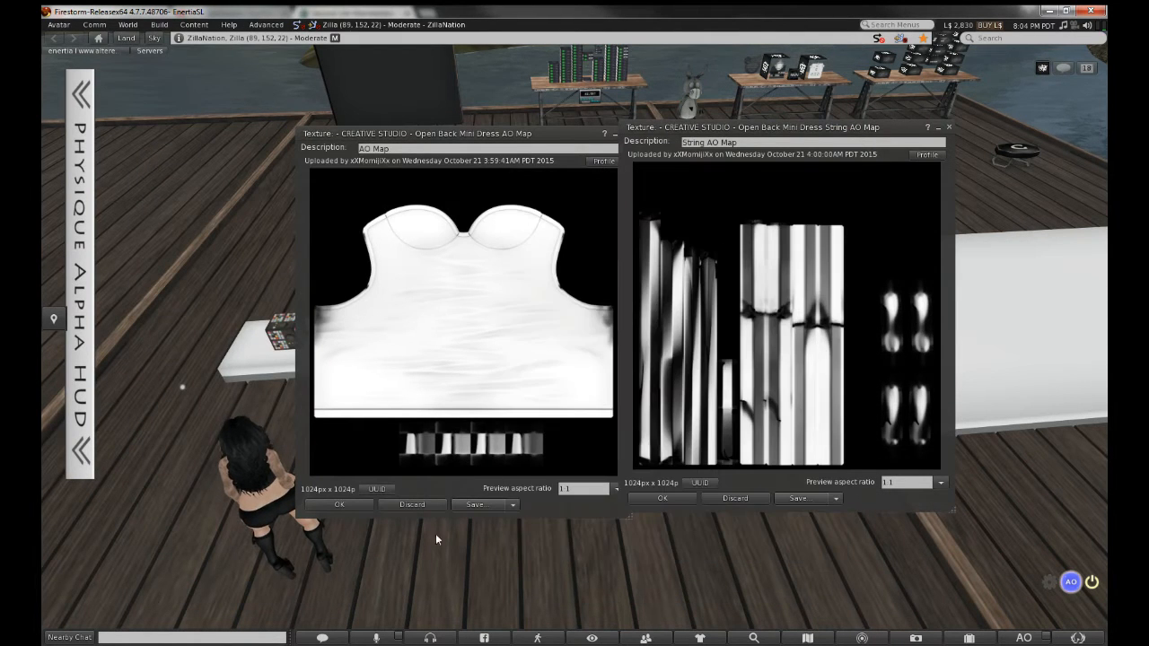
click(332, 504)
click(668, 504)
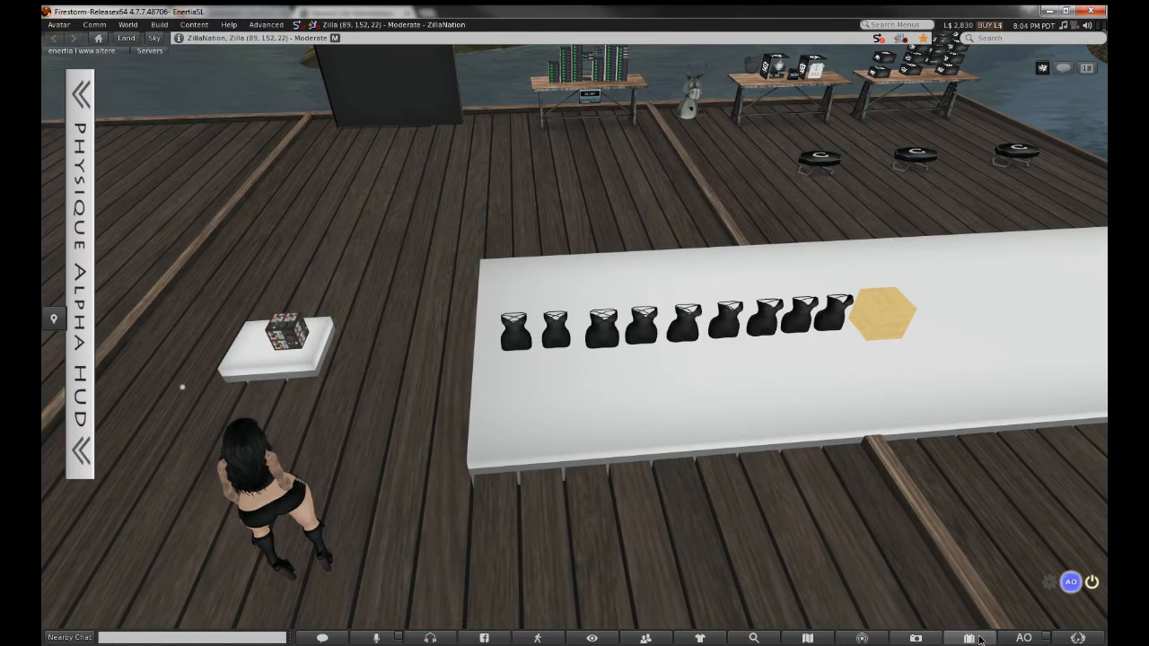
Reopen the dress's Shadow Map and AO Map textures from the Inventory
click(968, 637)
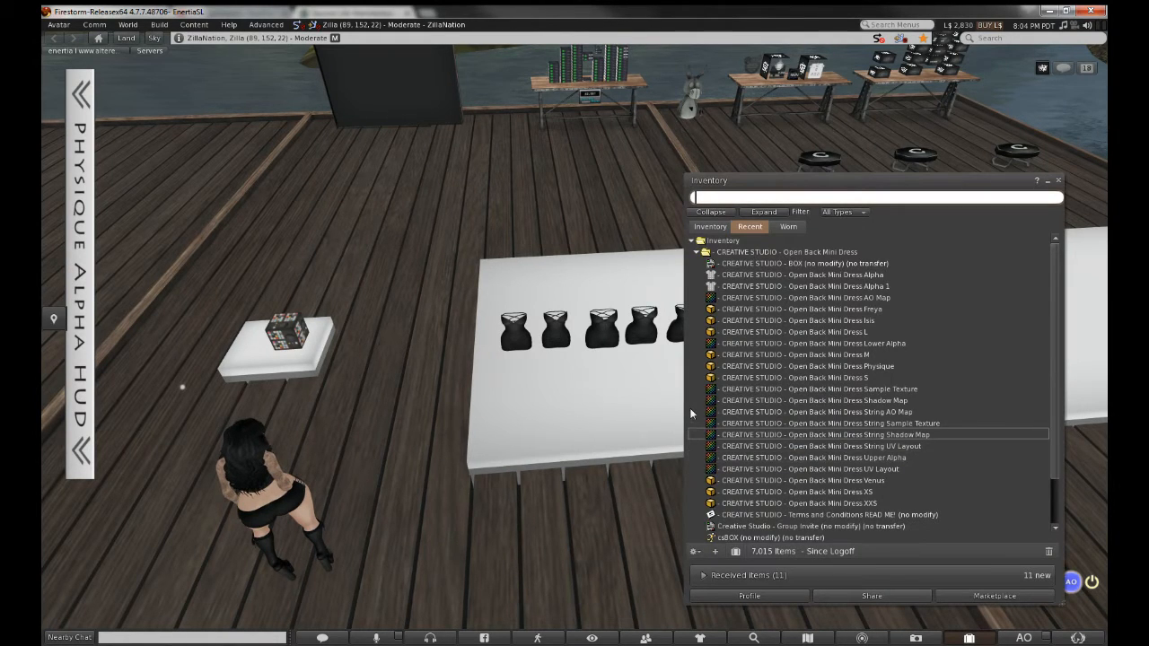
double_click(831, 400)
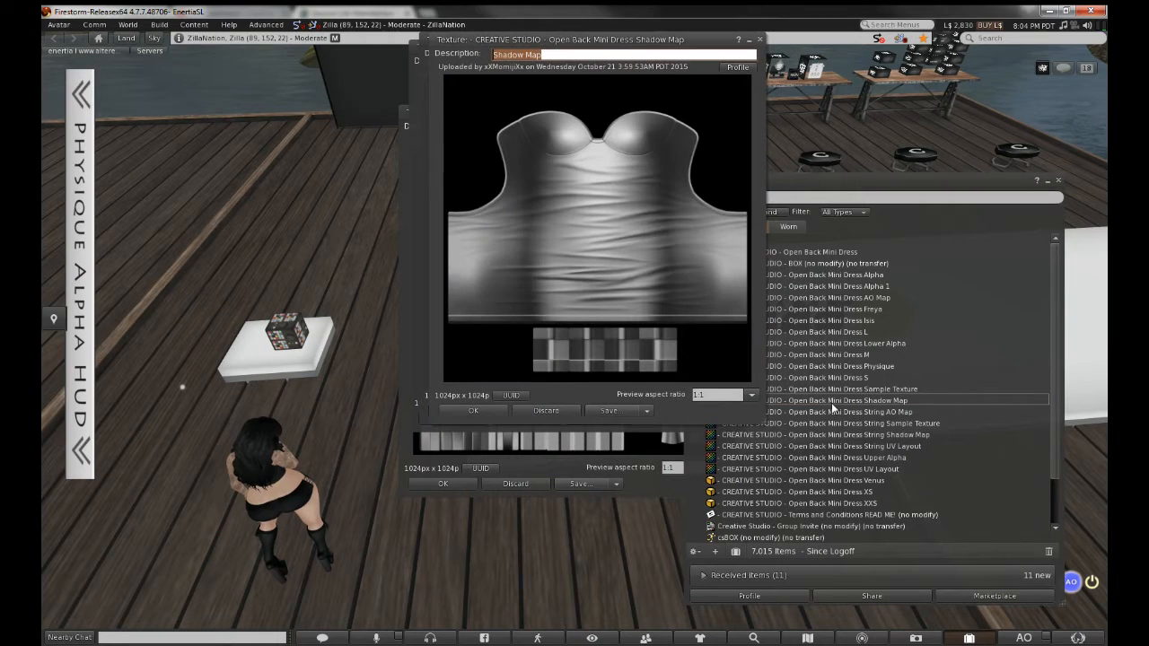
click(648, 411)
click(656, 439)
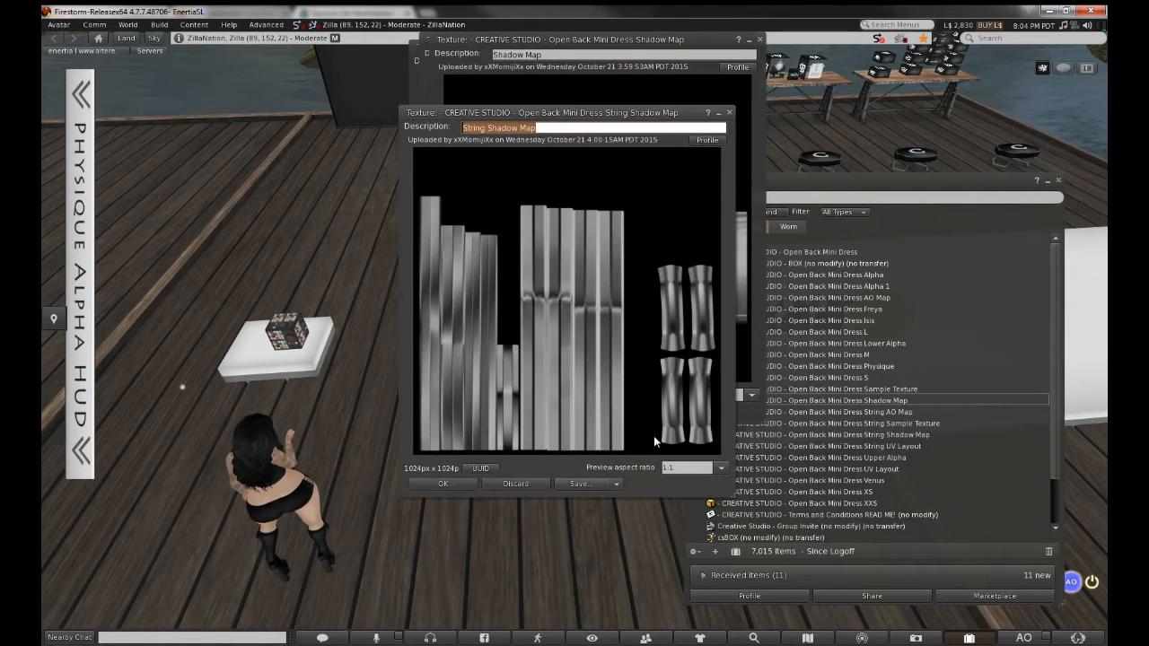
click(881, 361)
double_click(871, 298)
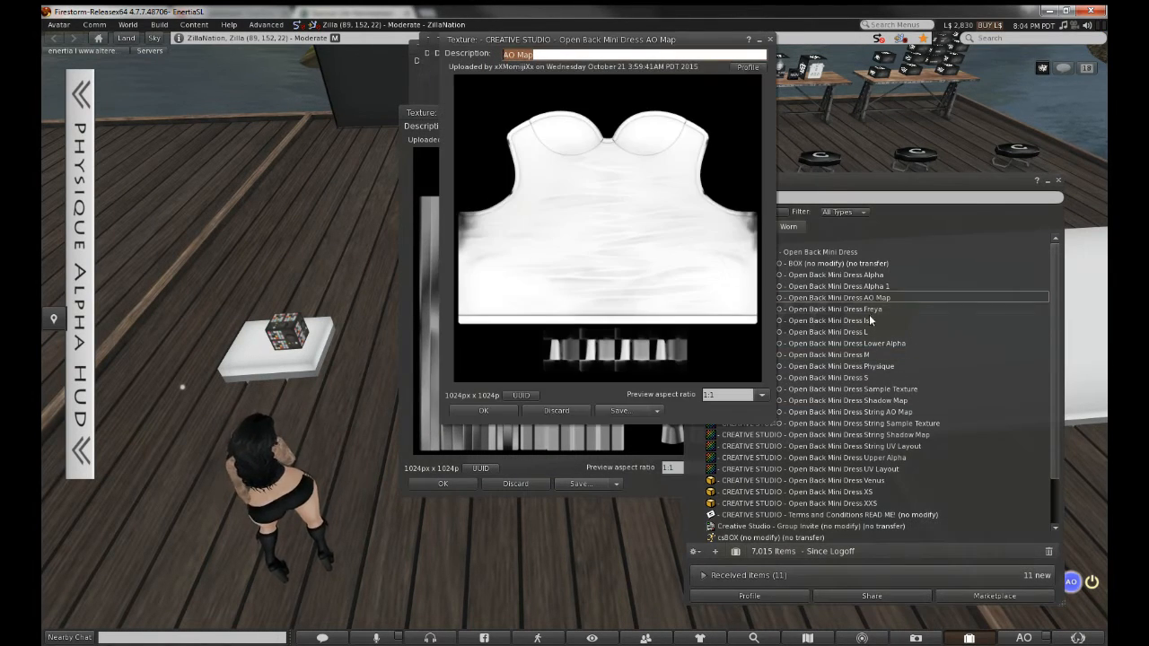
click(870, 320)
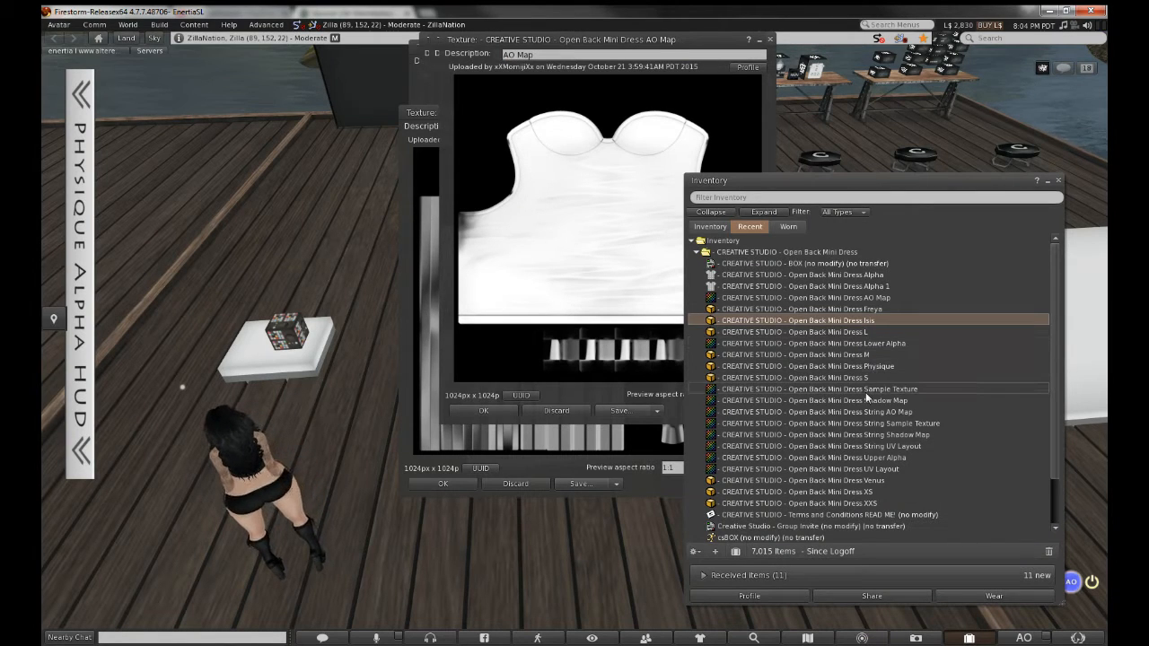
Reopen the dress's Sample Texture and save it as PNG
double_click(867, 391)
click(666, 411)
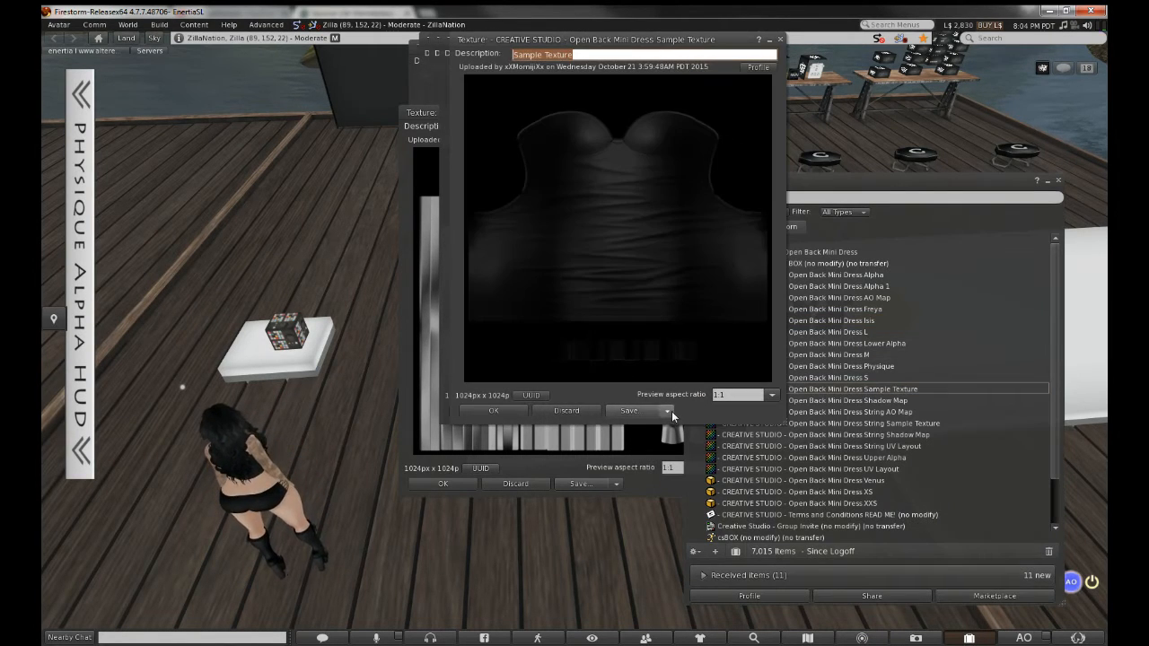
click(627, 434)
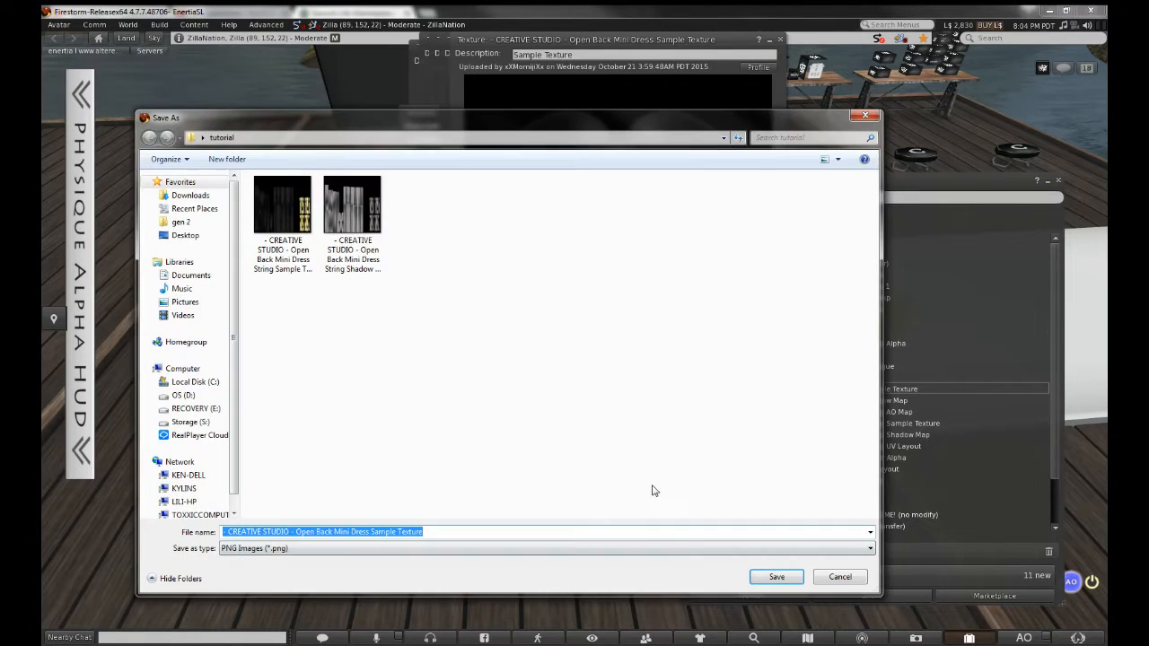
click(774, 576)
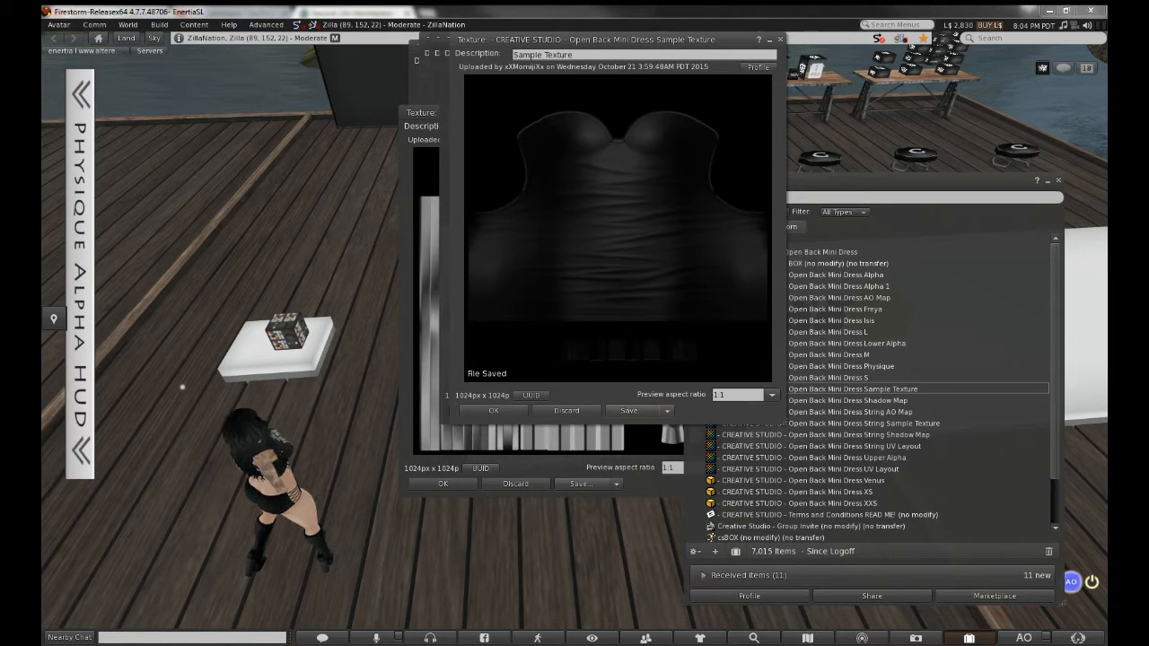
Check the saved files in the tutorial folder, then close the Sample Texture and AO Map previews
drag(1148, 72, 432, 117)
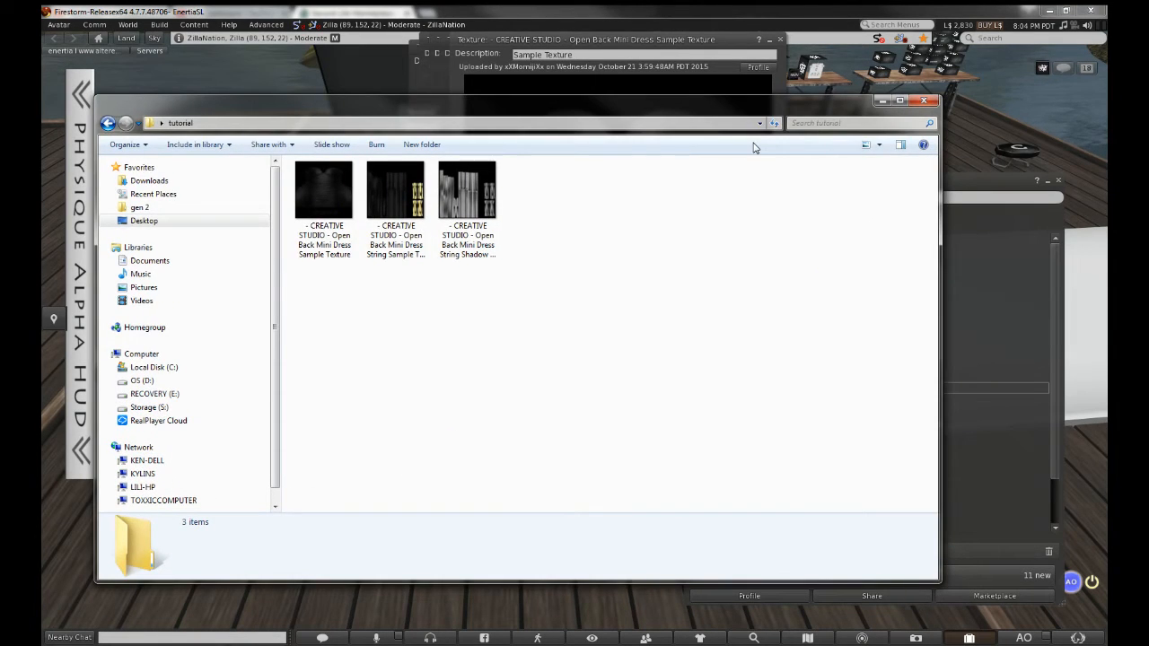
click(332, 67)
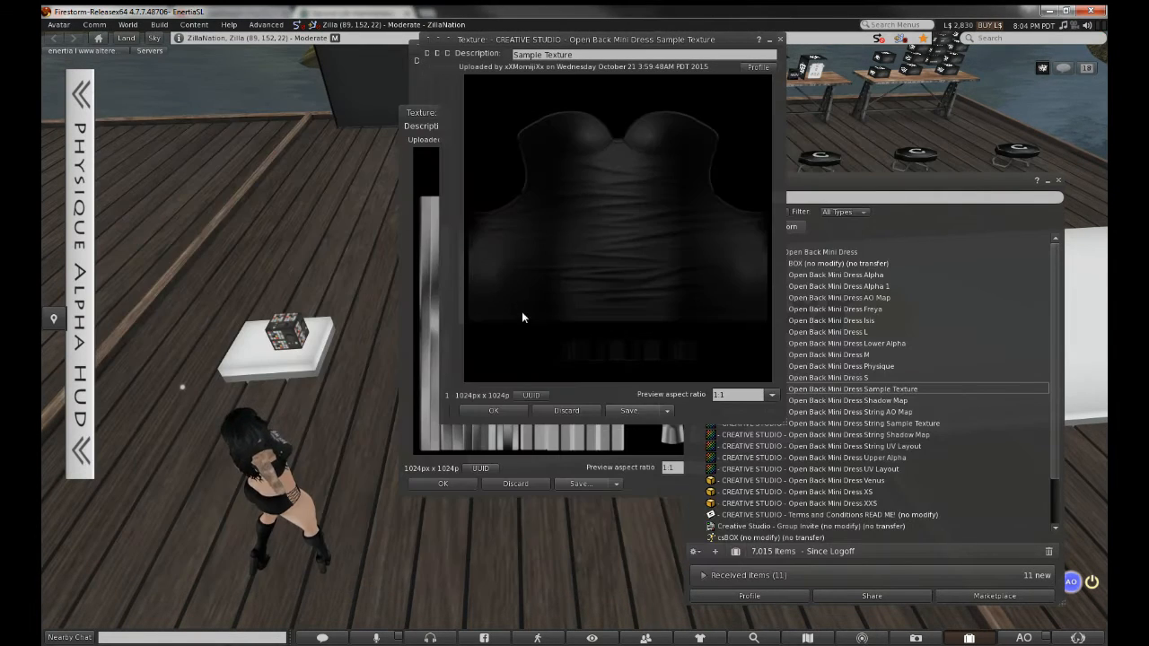
click(493, 410)
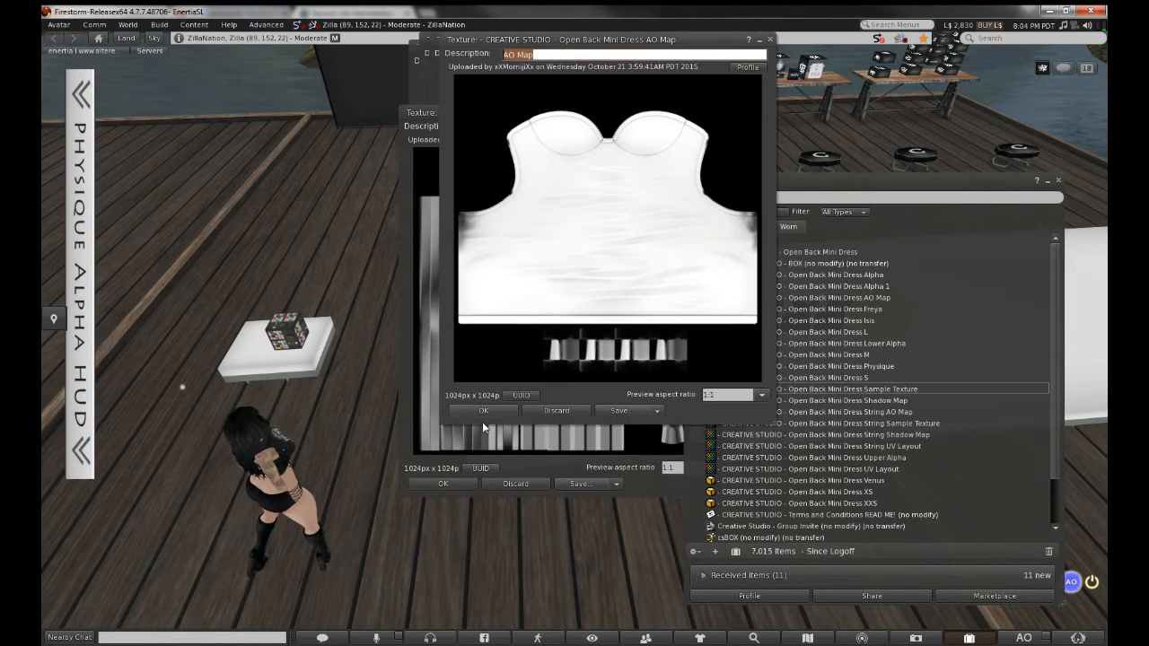
click(483, 413)
click(444, 483)
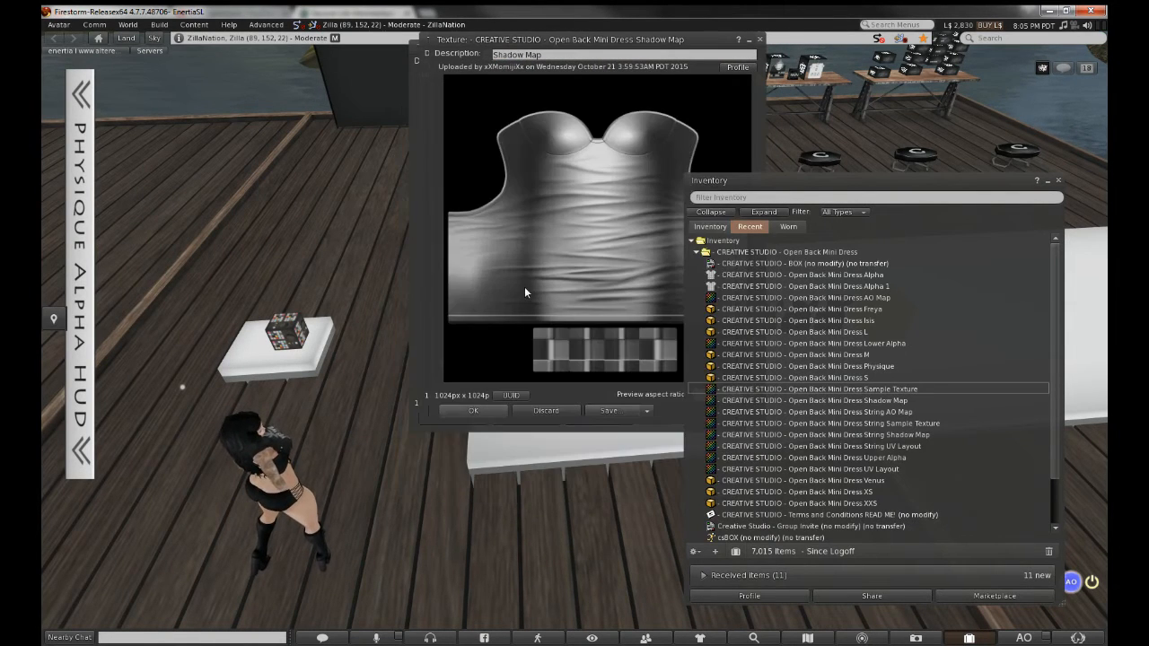
Save the Shadow Map as PNG, then close its preview and the String Sample Texture preview
click(524, 291)
click(647, 410)
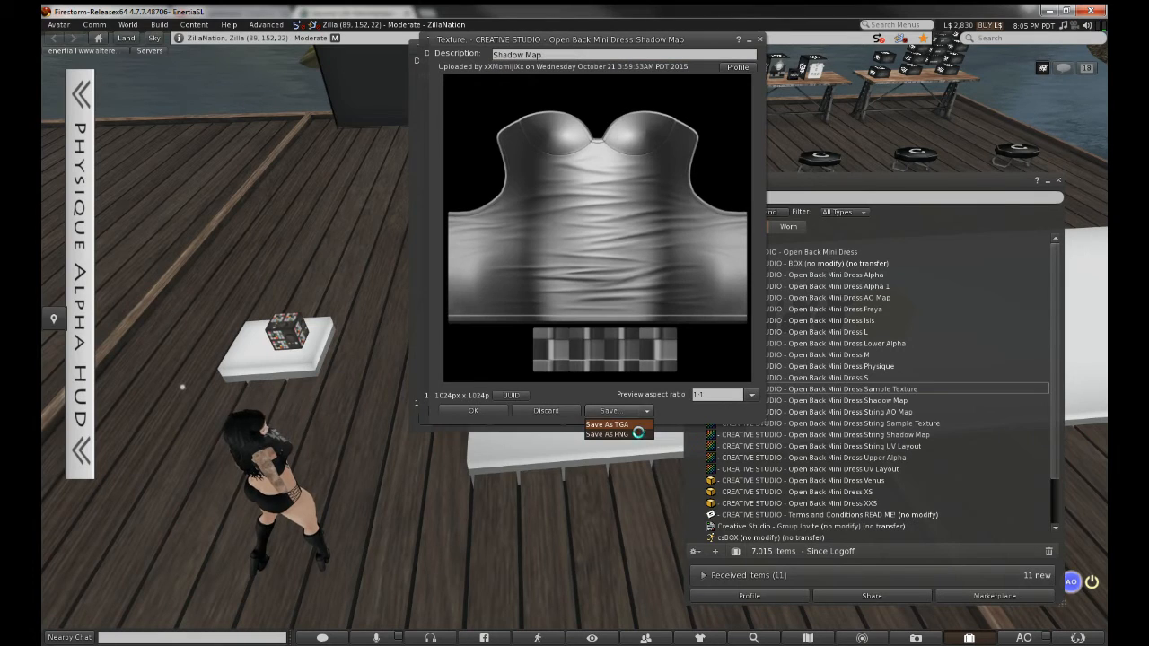
click(620, 433)
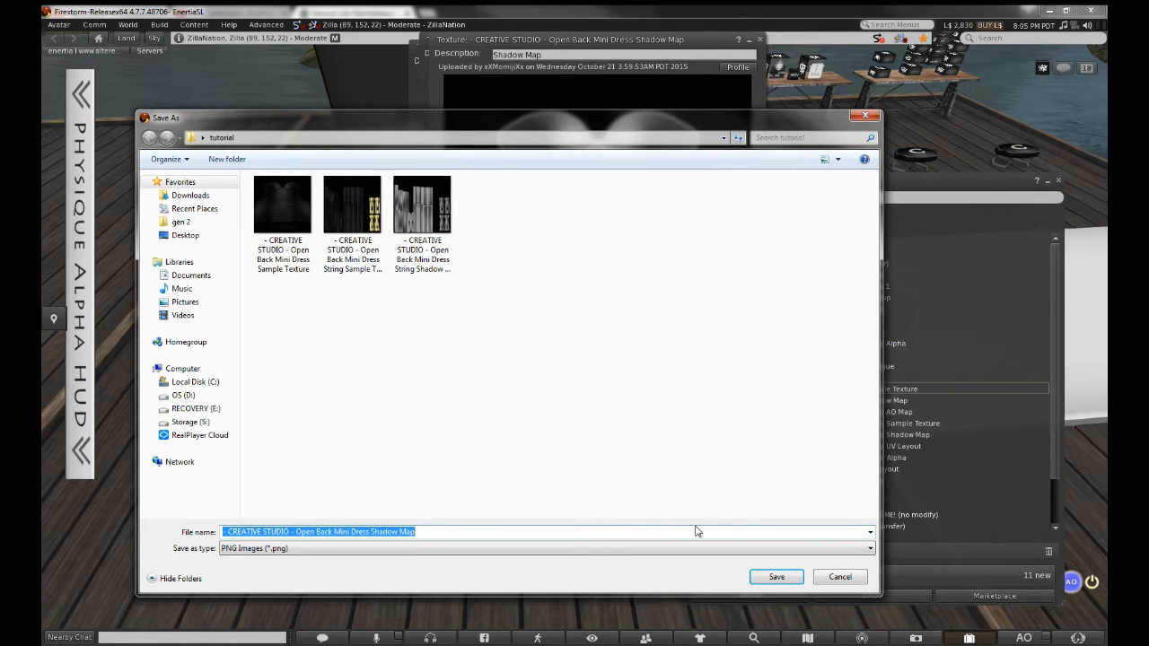
click(773, 577)
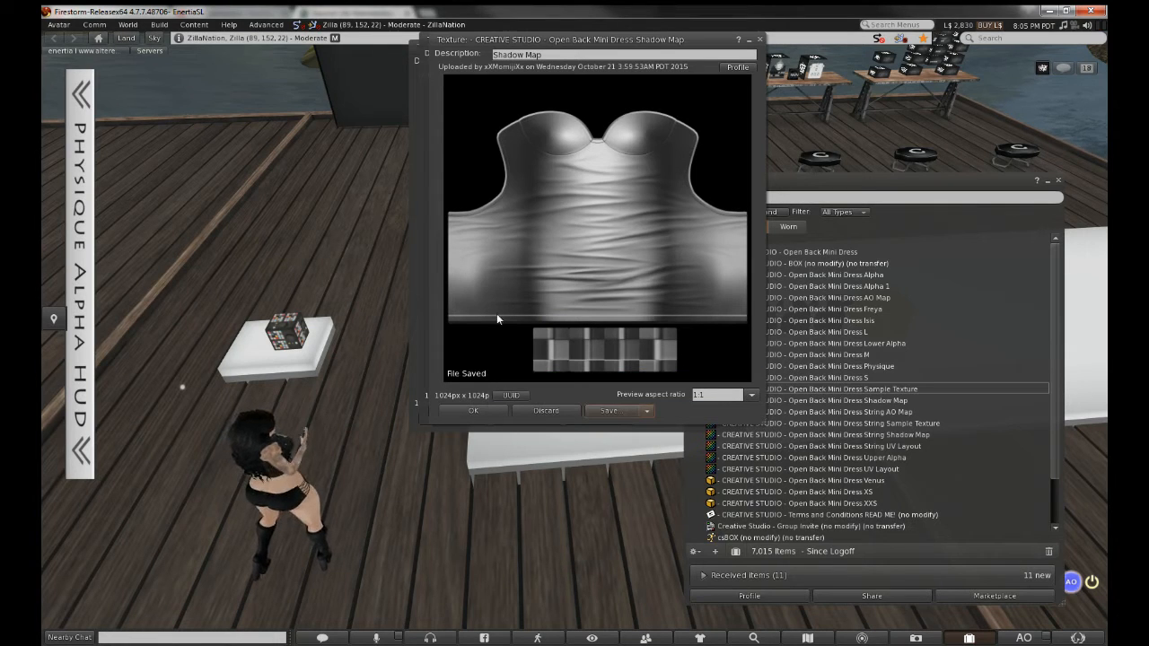
click(485, 413)
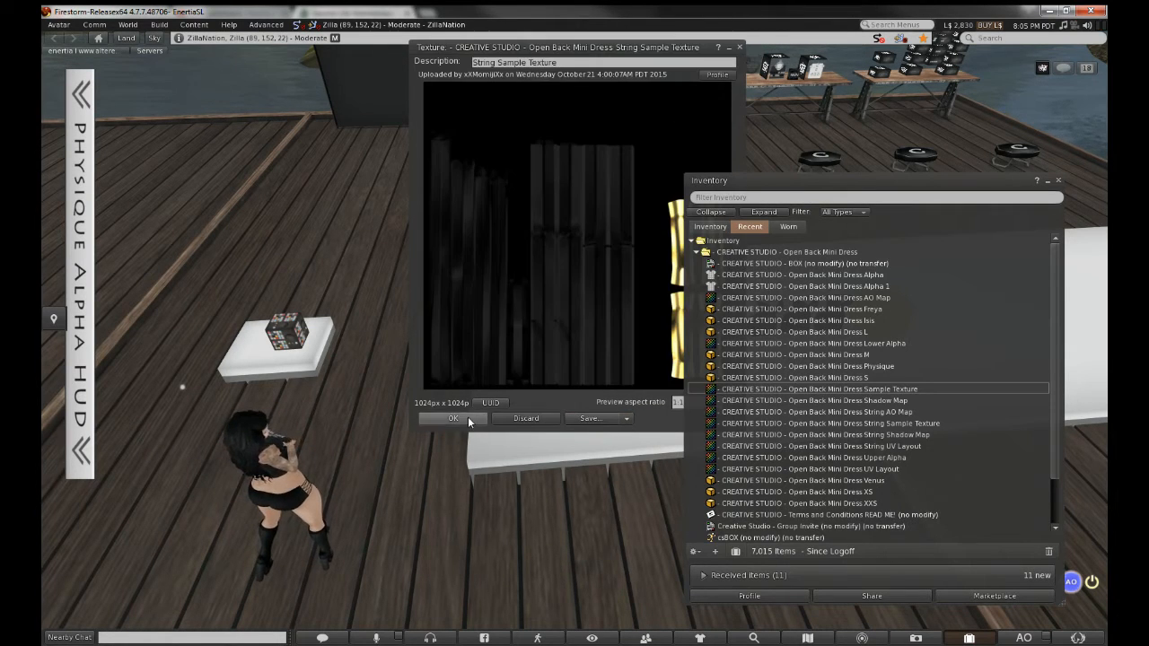
click(478, 416)
Collapse all Inventory folders and close the Inventory window
click(710, 226)
click(710, 212)
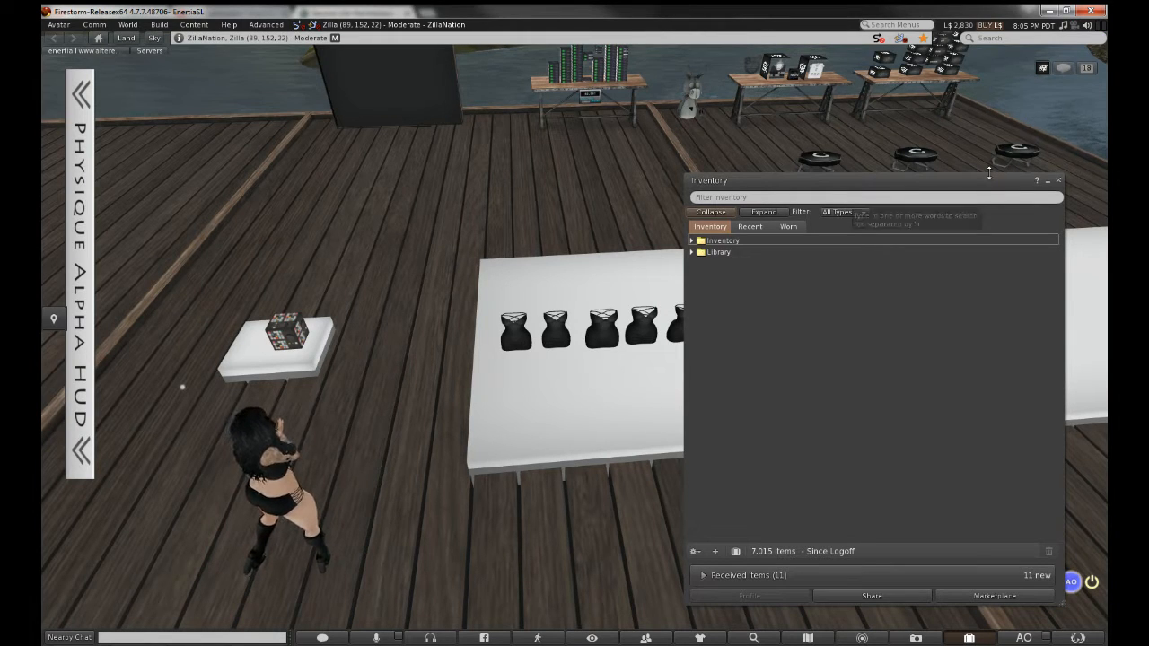
click(1060, 181)
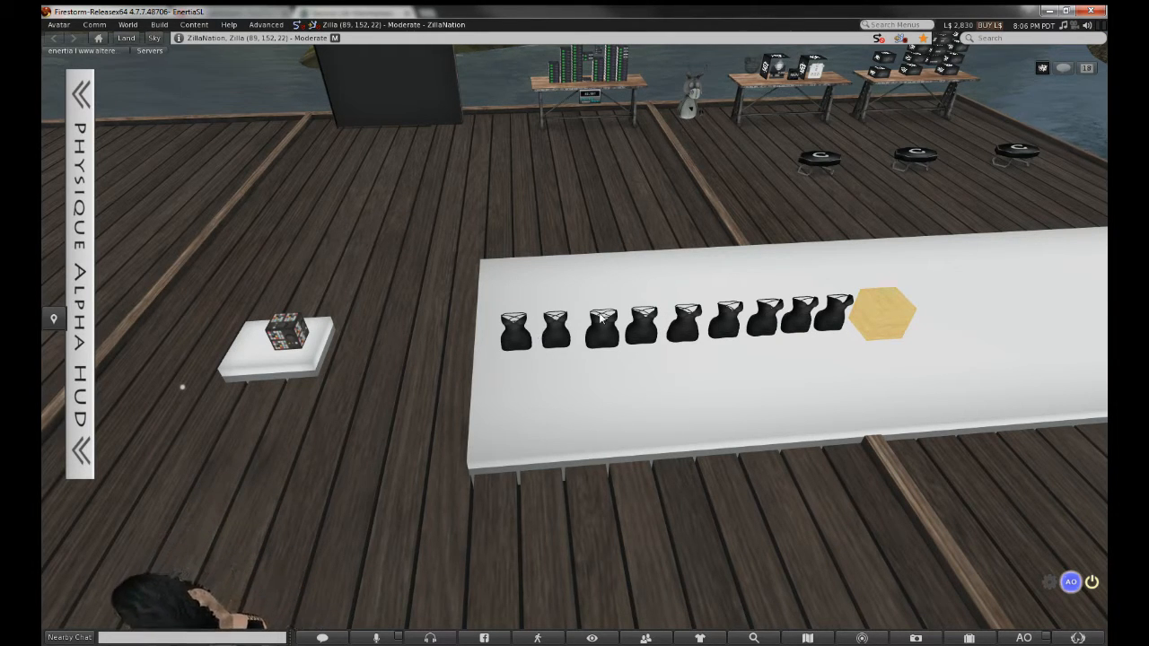
ctrl+alt+drag(630, 335, 723, 224)
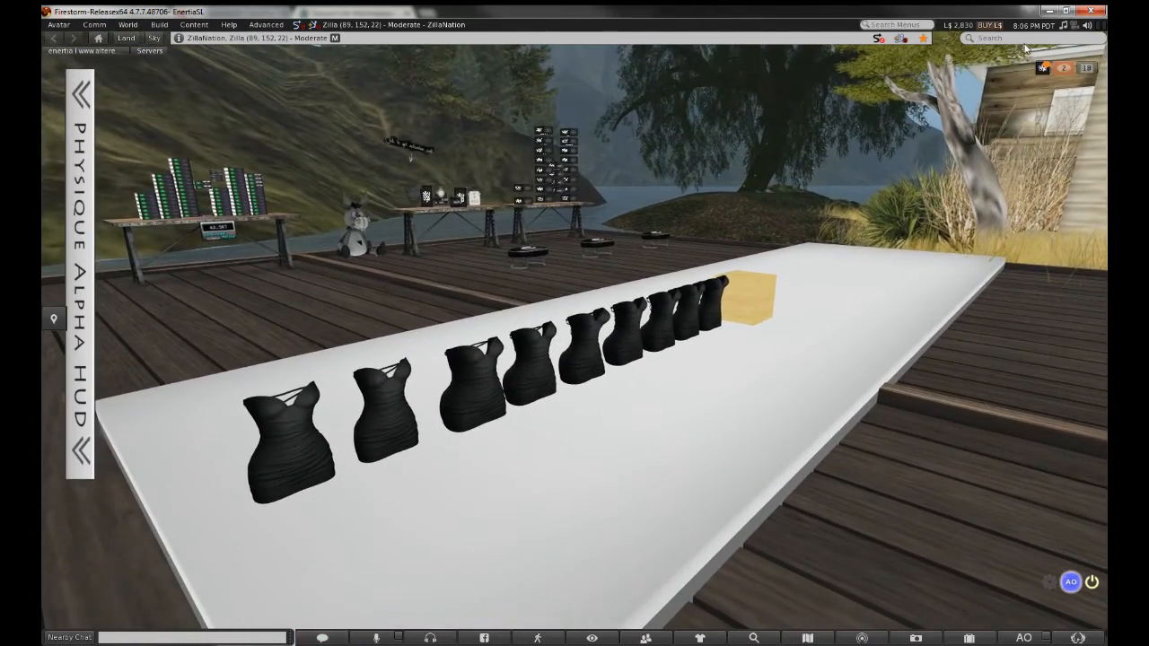
click(1043, 69)
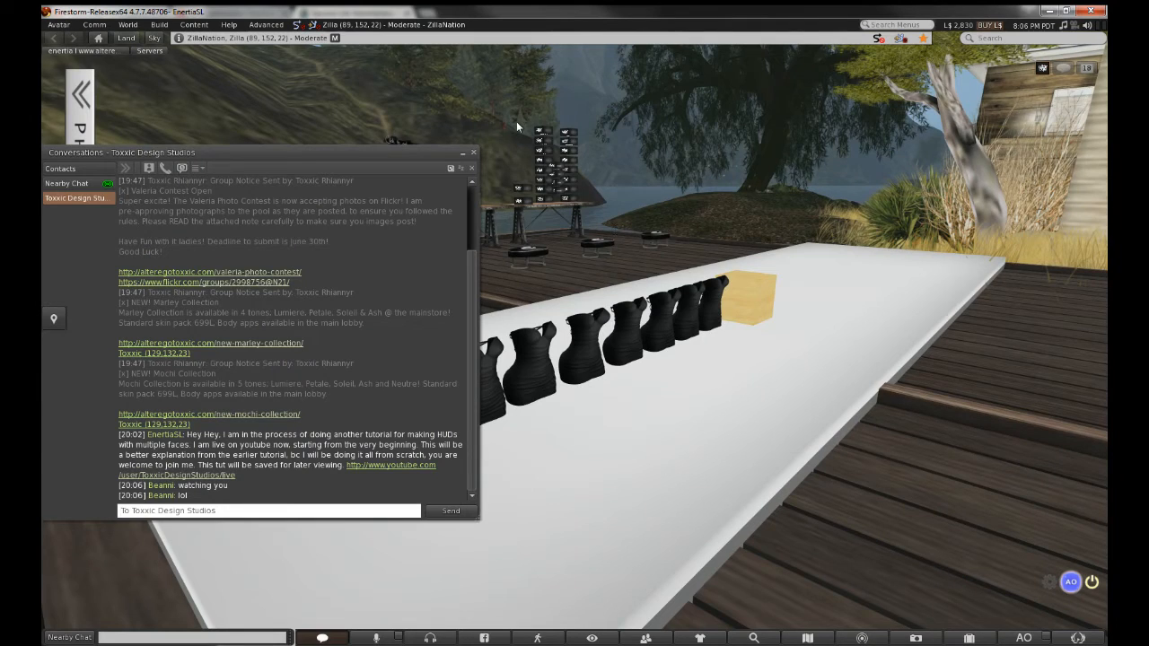
click(475, 153)
alt+drag(522, 357, 577, 395)
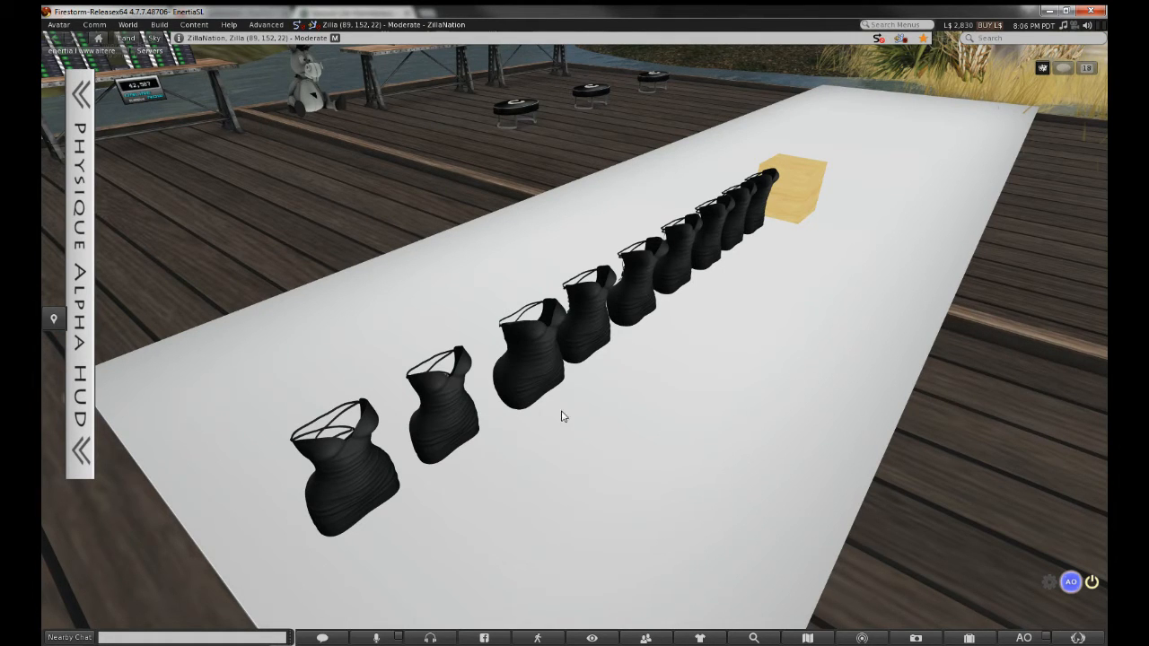
From the leftmost dress's edit mode, rez a wooden cube on the table and stretch it to about 0.04 m
right_click(364, 458)
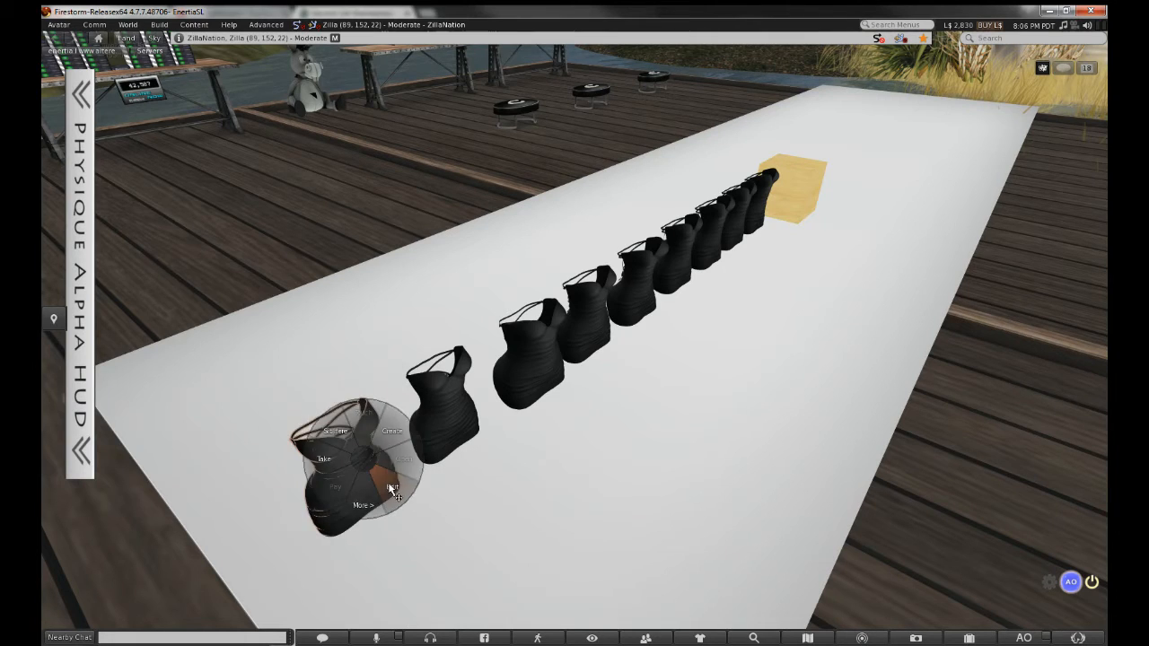
click(390, 483)
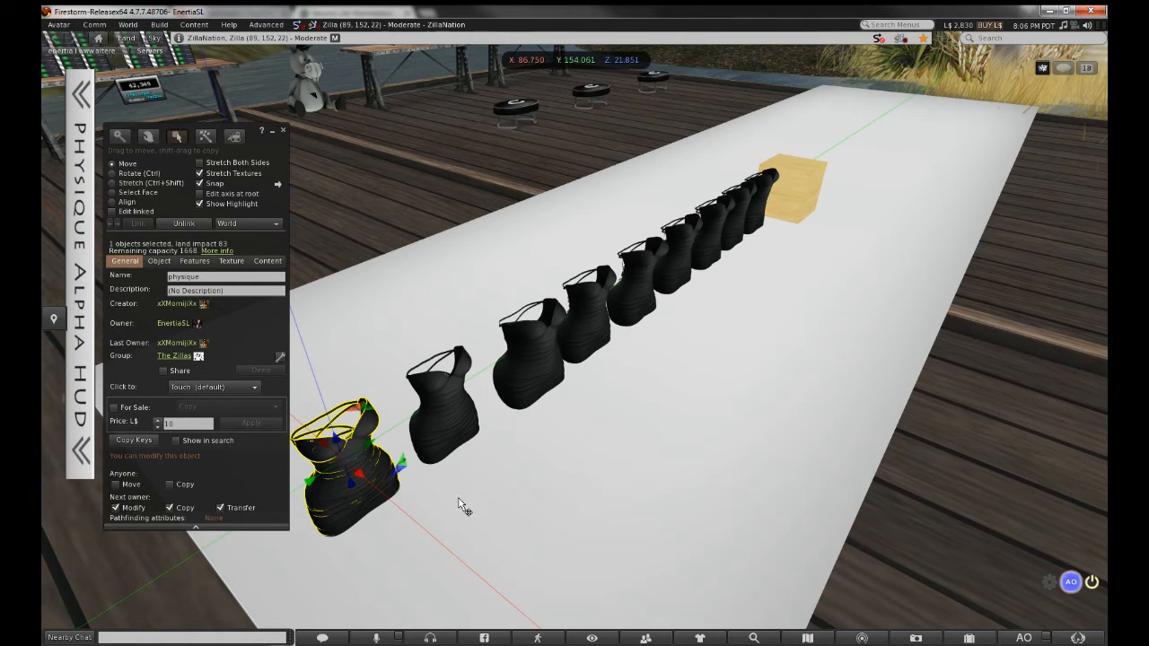
right_click(556, 495)
click(575, 473)
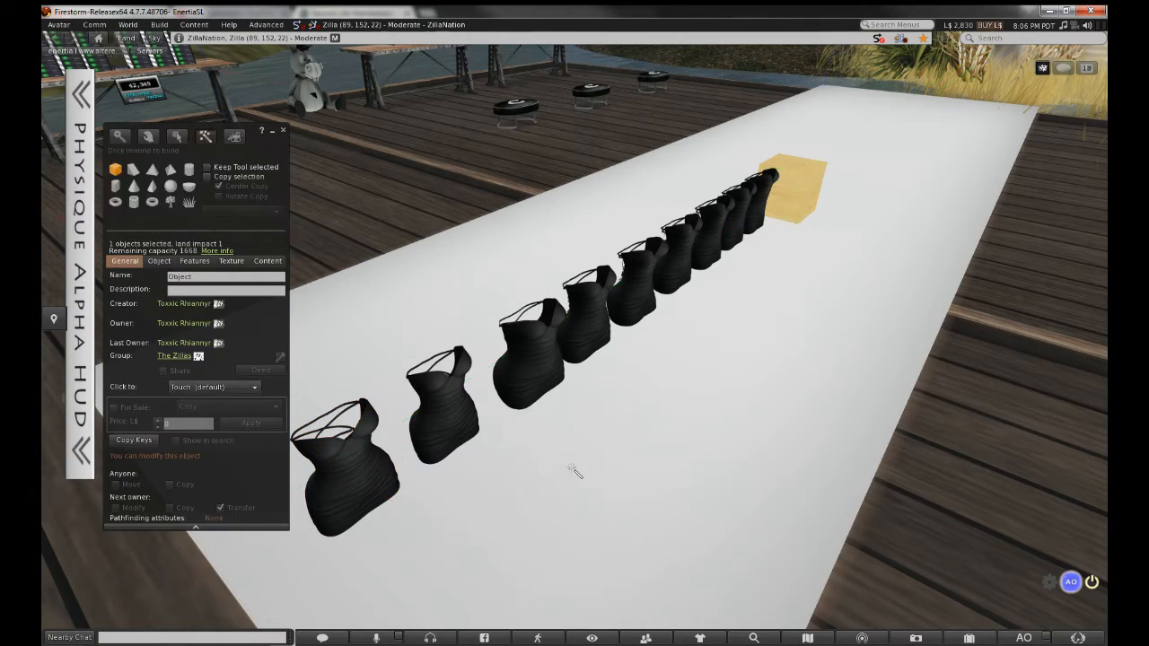
click(545, 482)
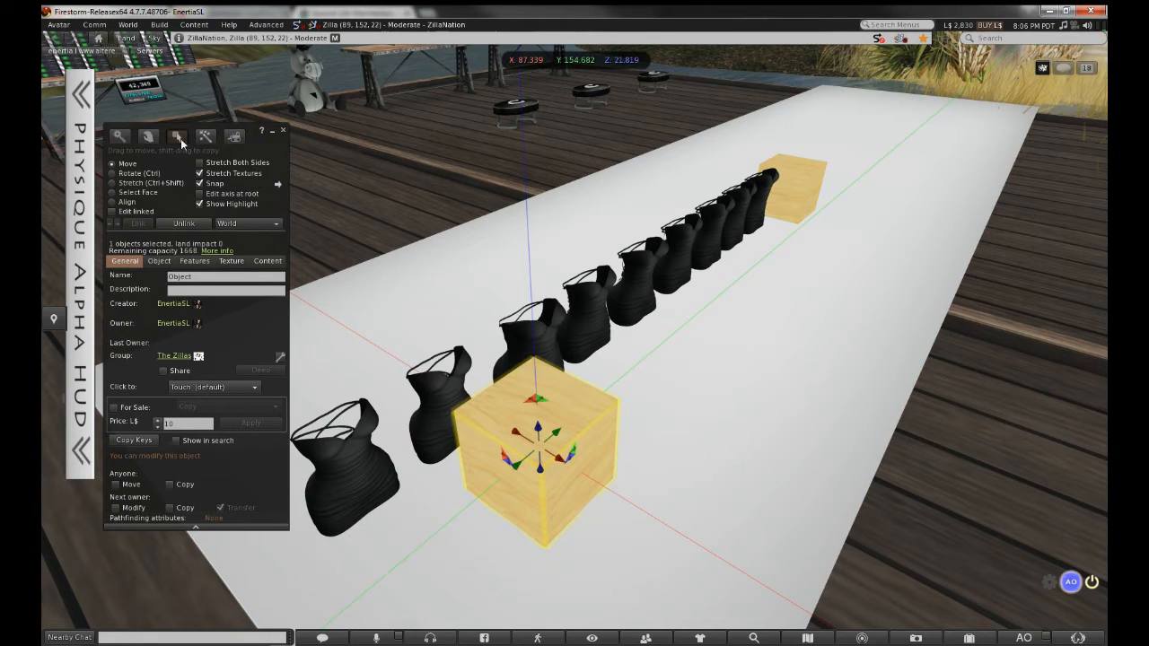
ctrl+shift+drag(536, 361, 344, 377)
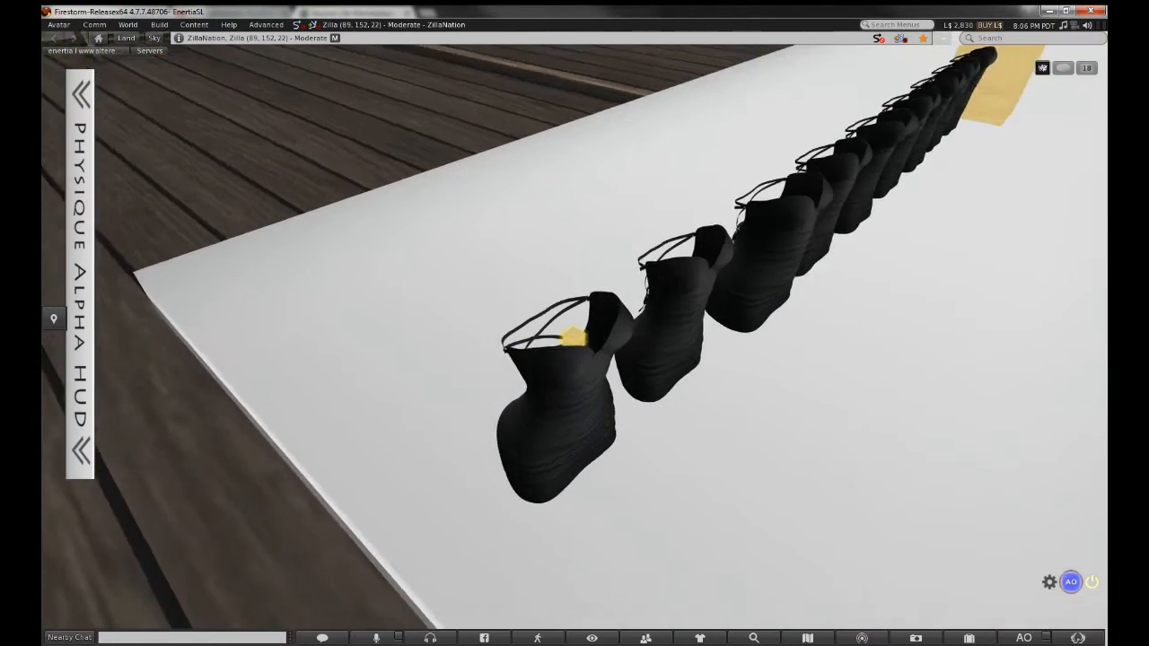
Move the tiny cube inside the dress and centre it there, viewing it from several angles
ctrl+alt+drag(574, 338, 692, 485)
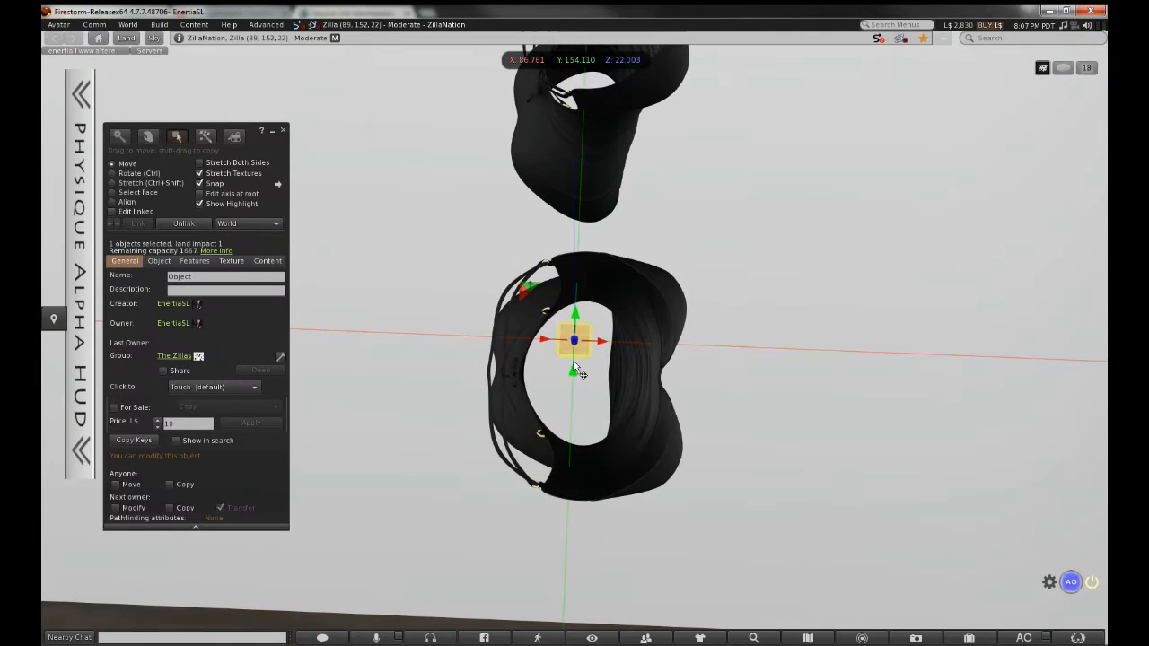
drag(579, 372, 576, 405)
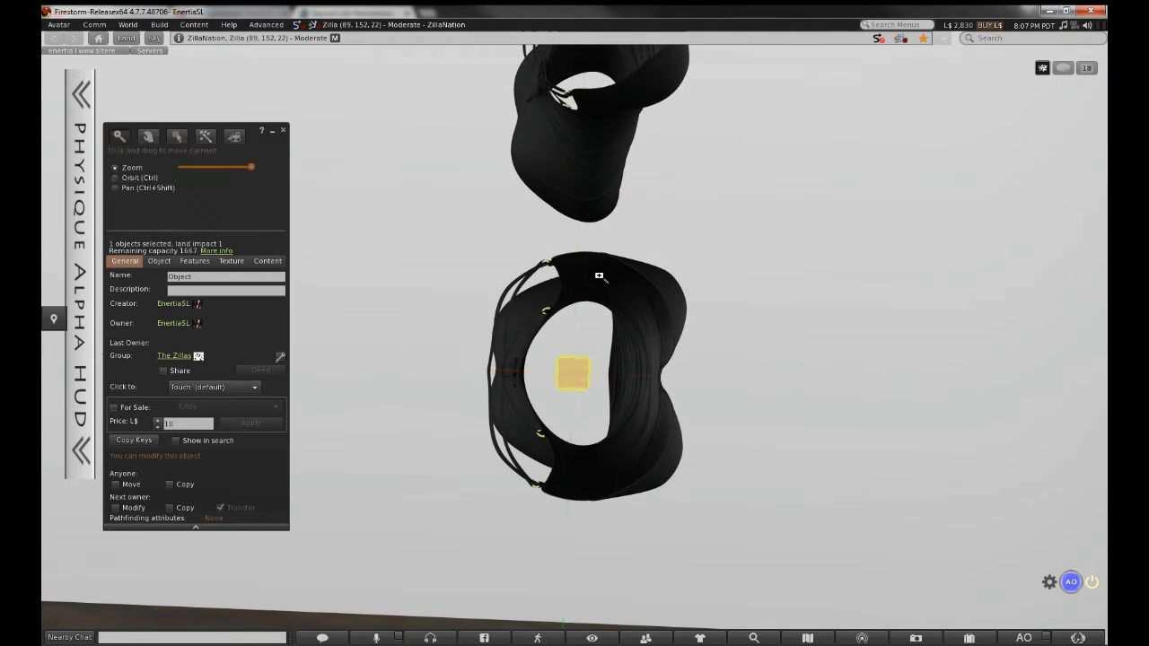
alt+drag(599, 275, 538, 359)
alt+drag(656, 280, 682, 224)
ctrl+alt+drag(575, 338, 566, 261)
ctrl+alt+drag(510, 466, 539, 556)
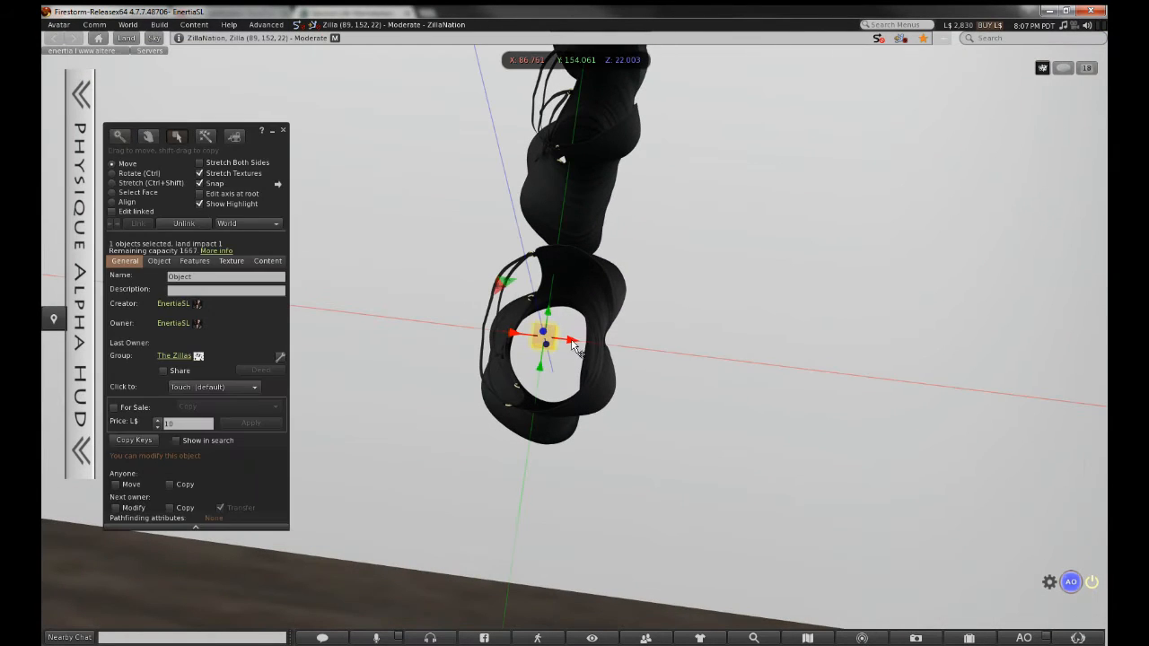
drag(571, 342, 585, 345)
alt+drag(597, 225, 728, 308)
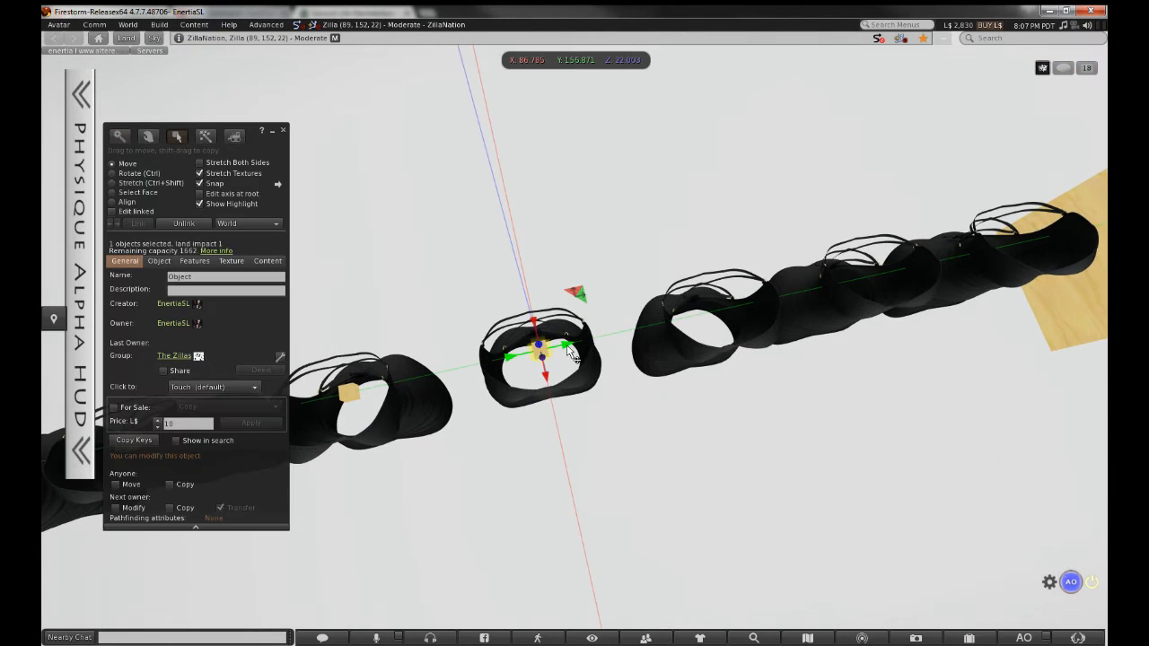
Shift-copy the tiny cube into the next dress along the row, then reset the camera
alt+click(700, 311)
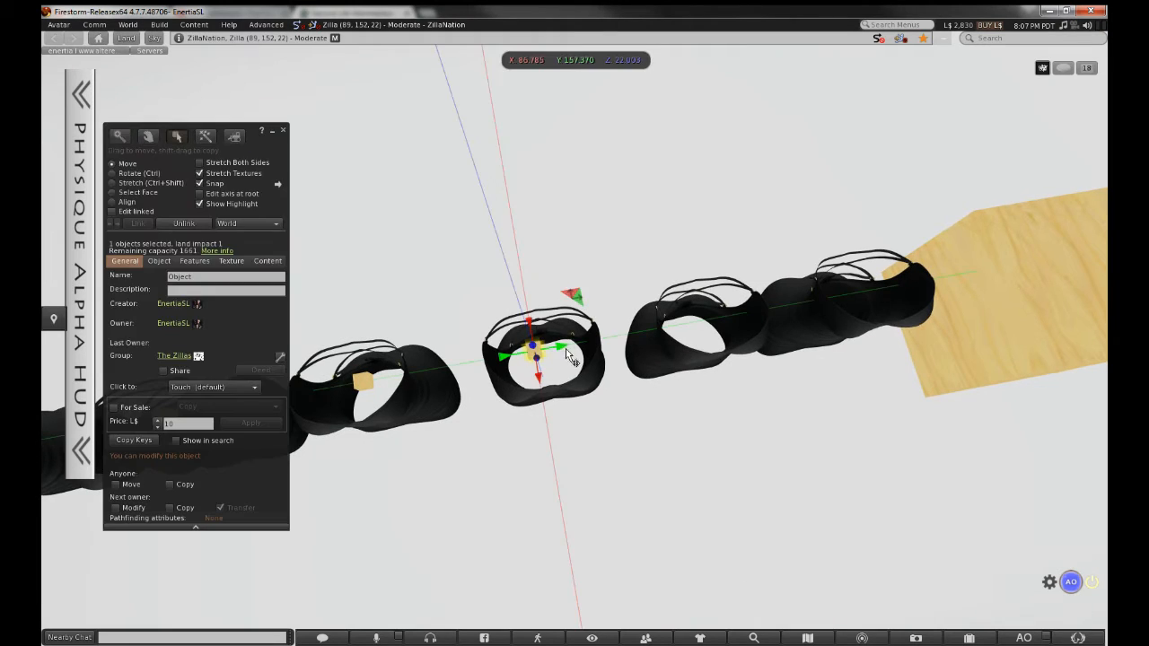
shift+drag(563, 348, 726, 317)
alt+drag(725, 317, 575, 337)
drag(494, 358, 497, 358)
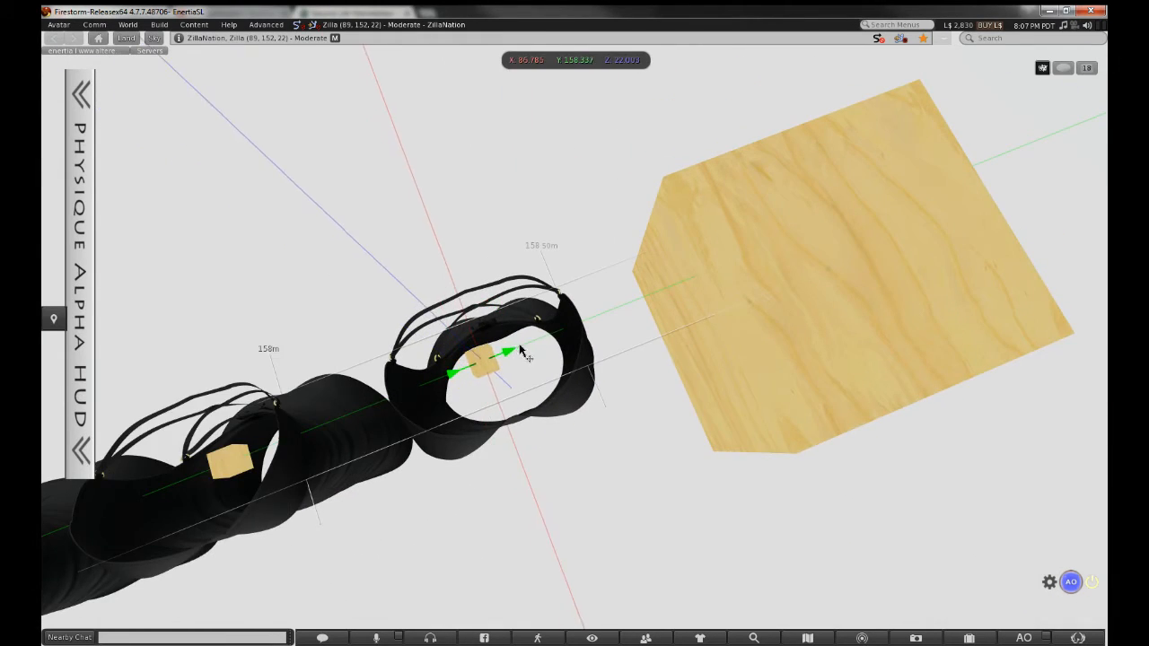
key(Escape)
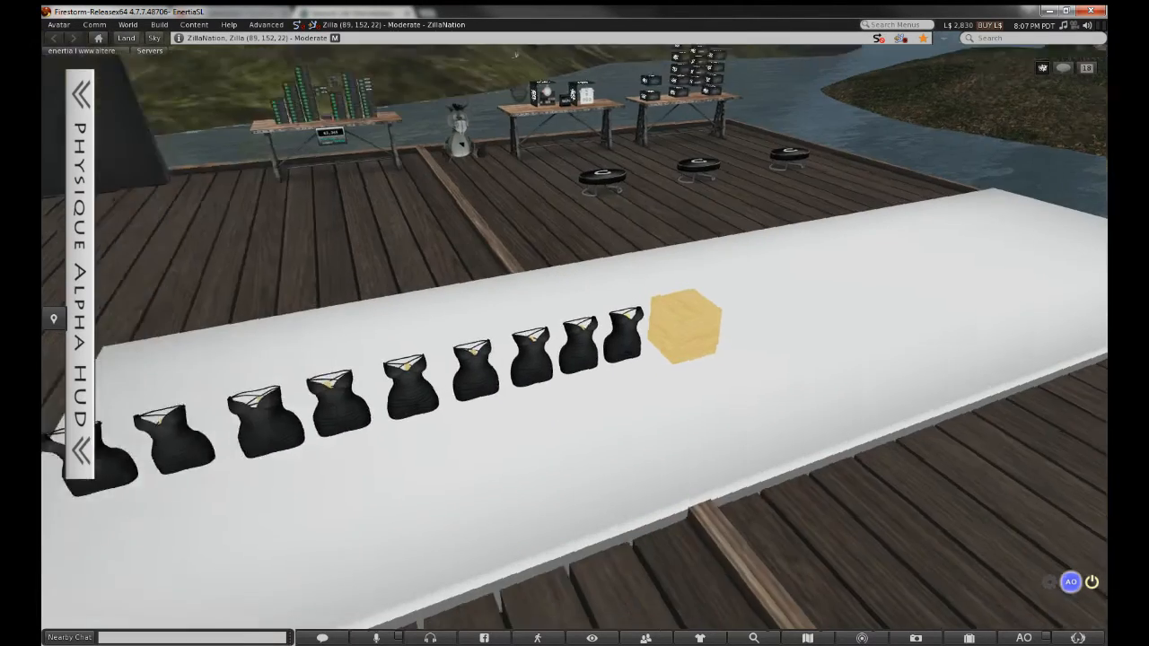
alt+drag(575, 333, 682, 333)
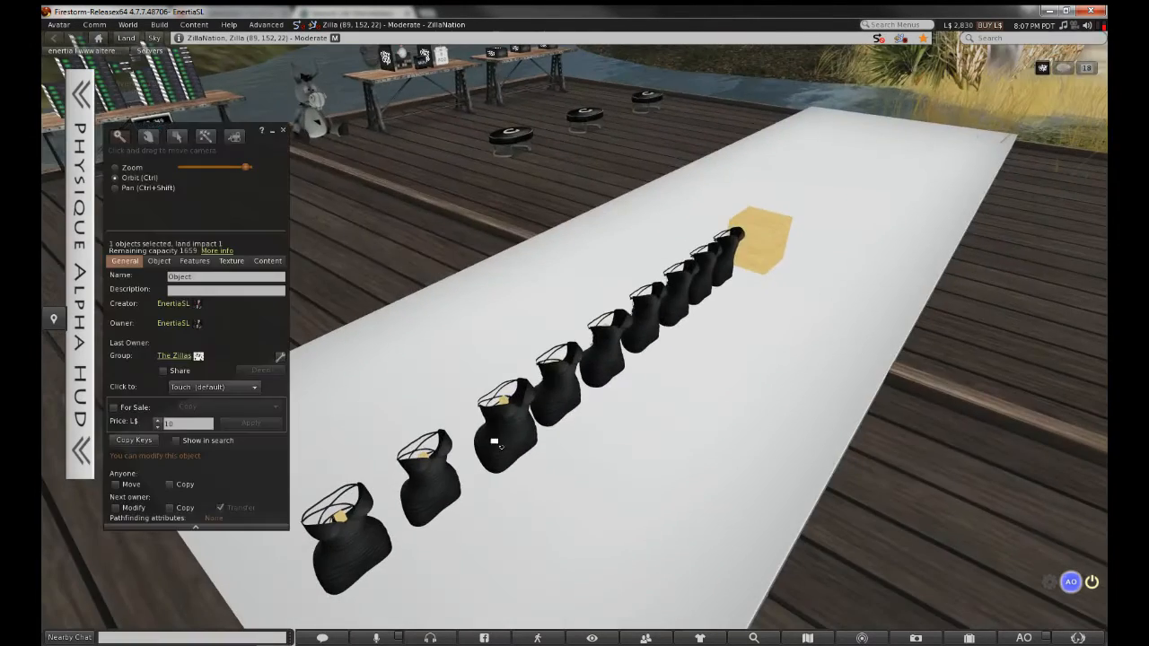
ctrl+alt+drag(495, 441, 508, 551)
ctrl+alt+drag(532, 333, 539, 260)
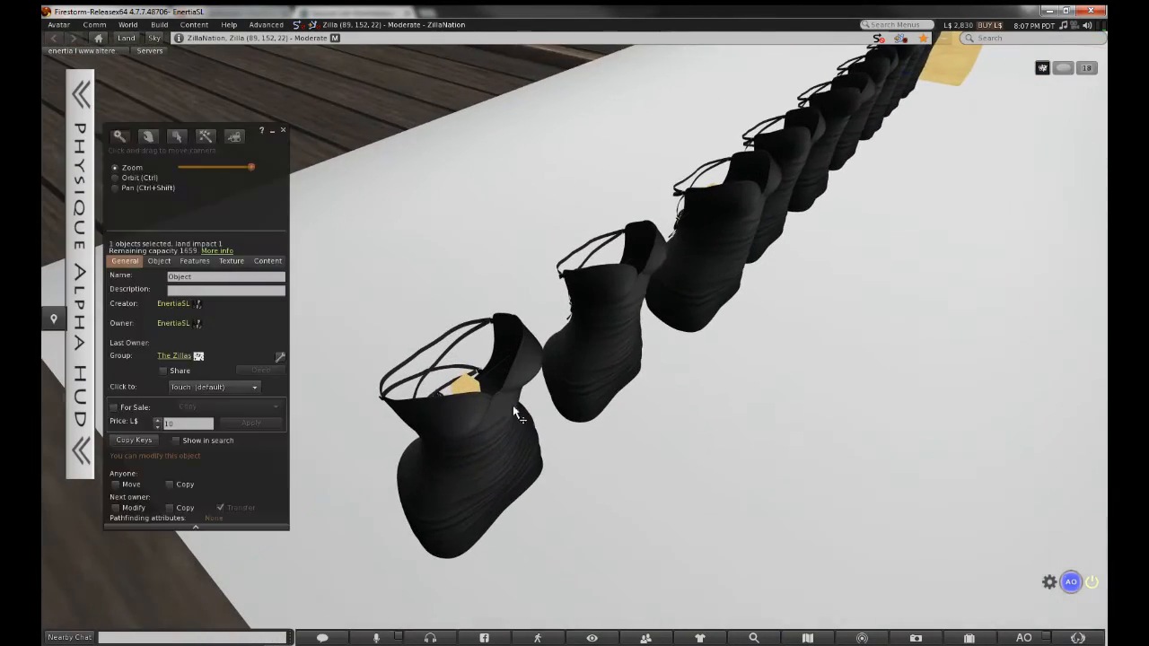
Link the front dress and the tiny cube inside it into one object
click(516, 411)
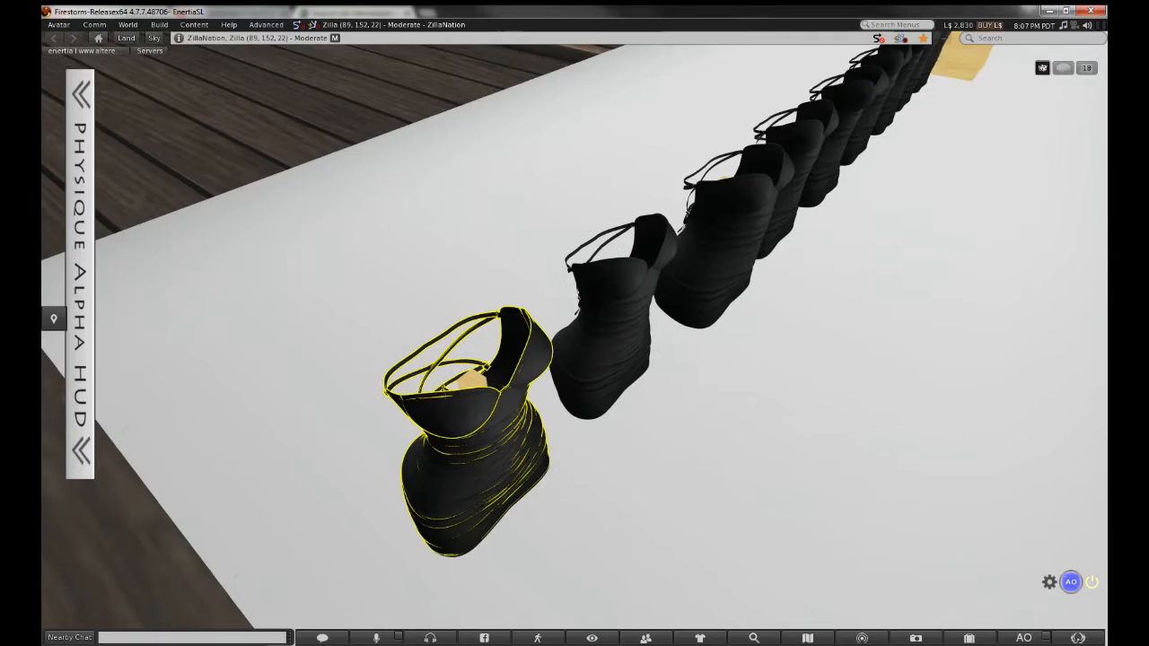
ctrl+alt+drag(471, 381, 571, 359)
shift+click(568, 359)
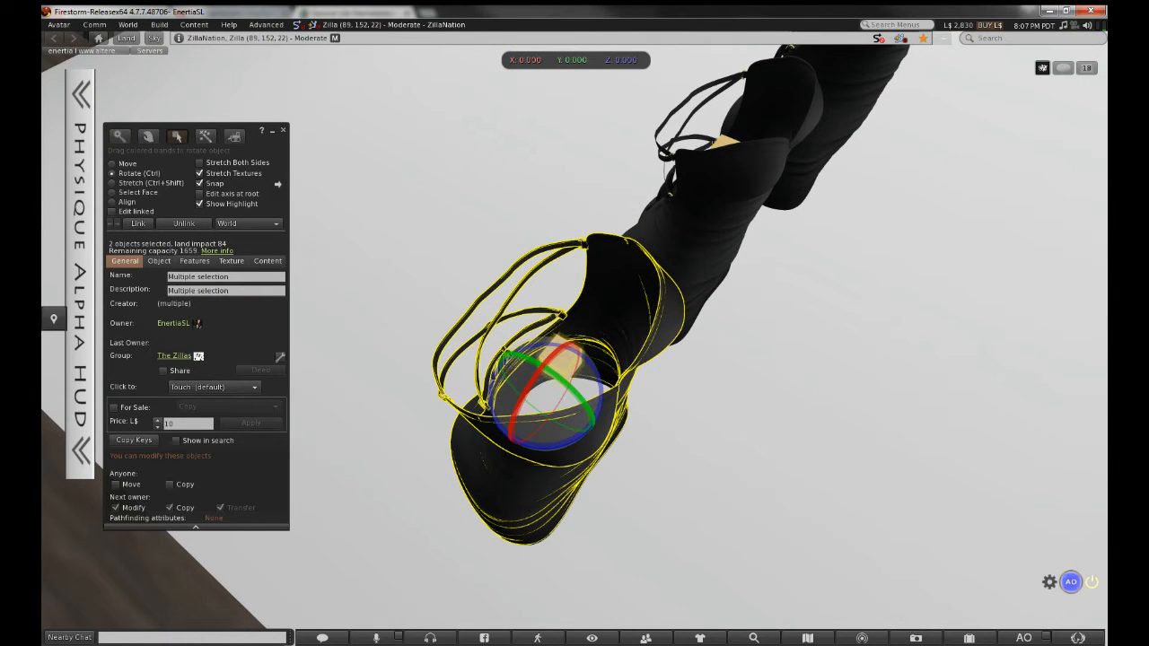
key(ctrl+l)
Turn on Edit linked and reopen the whole linked front dress to edit its name
ctrl+alt+drag(565, 357, 583, 359)
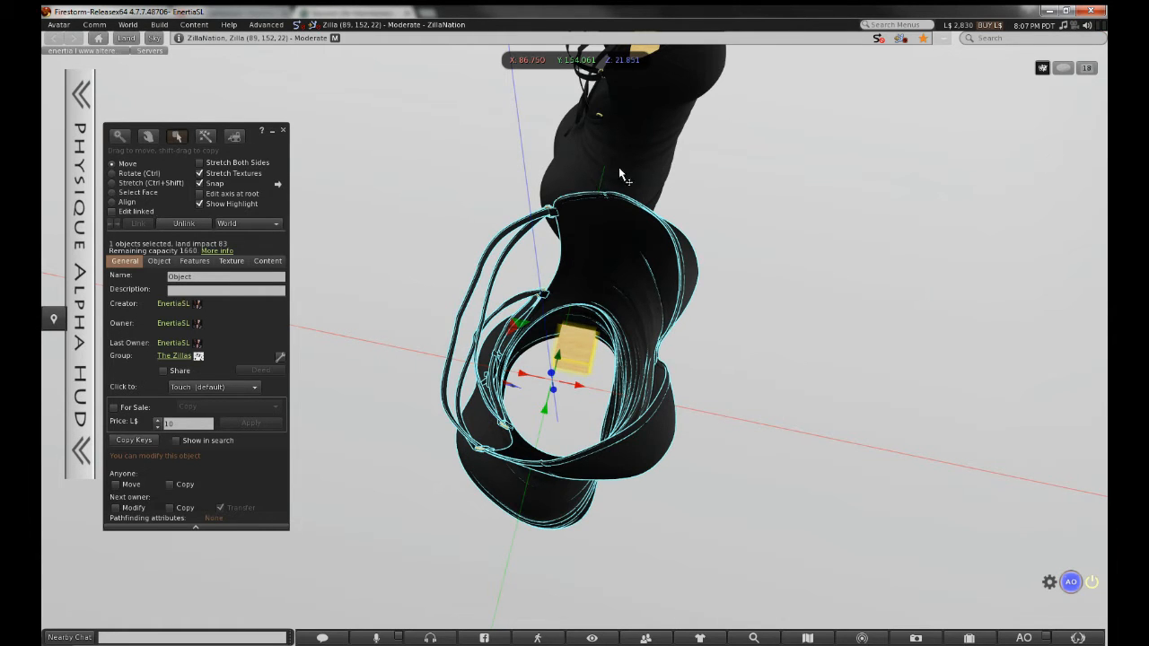
alt+drag(626, 175, 566, 350)
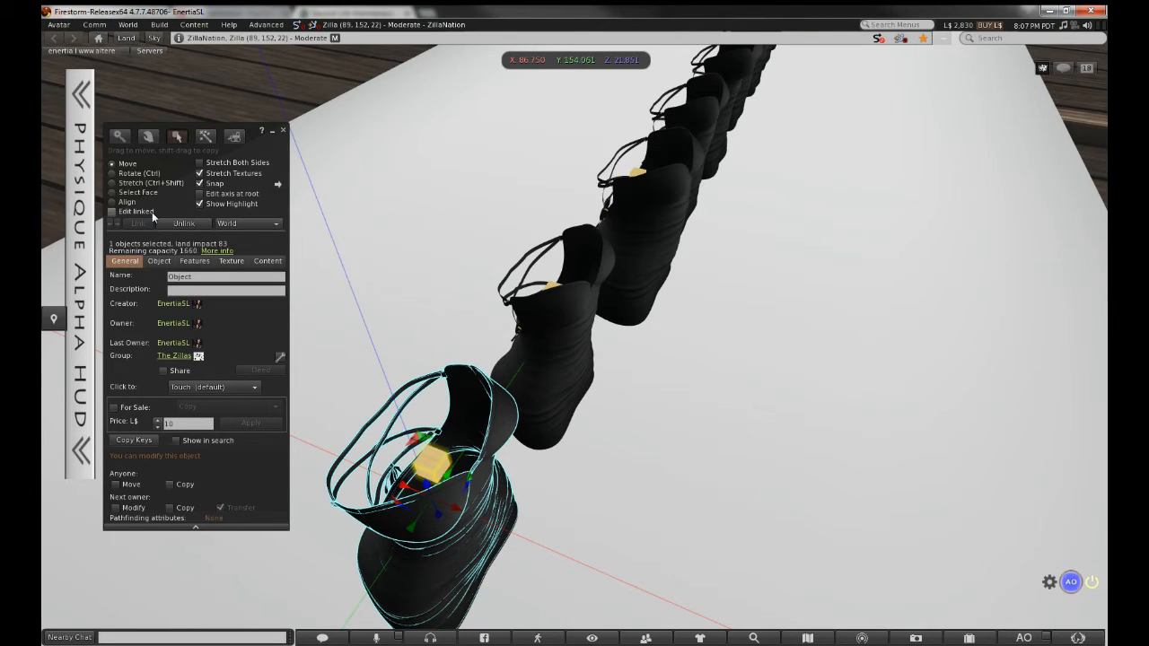
click(152, 212)
click(404, 299)
key(ctrl+w)
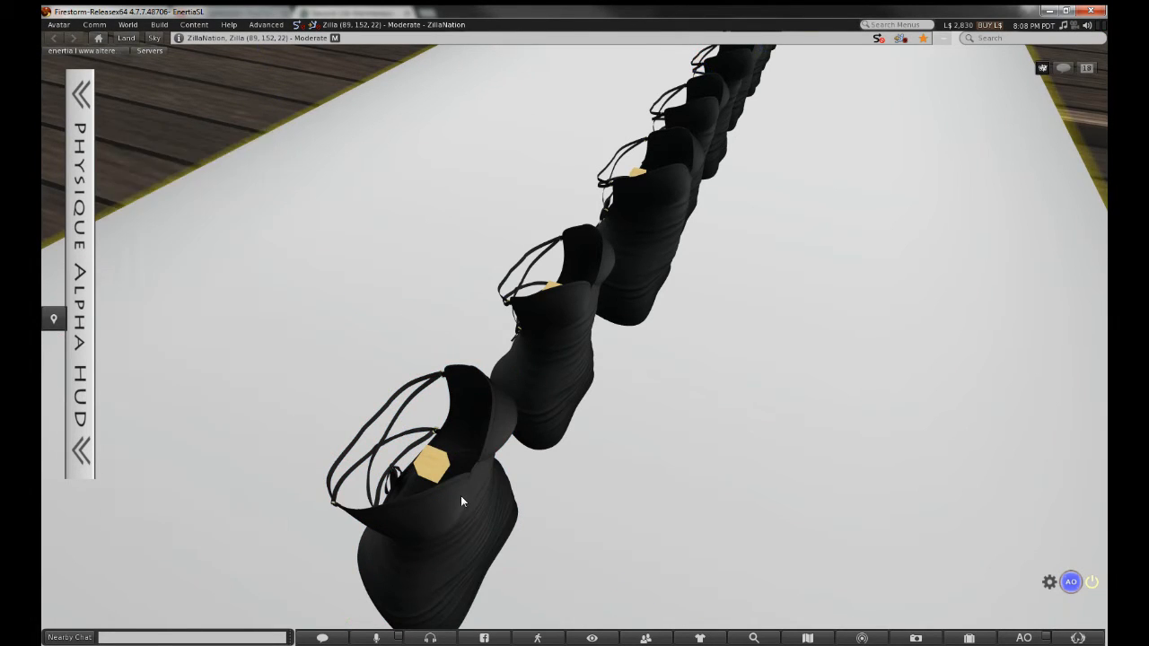
click(462, 502)
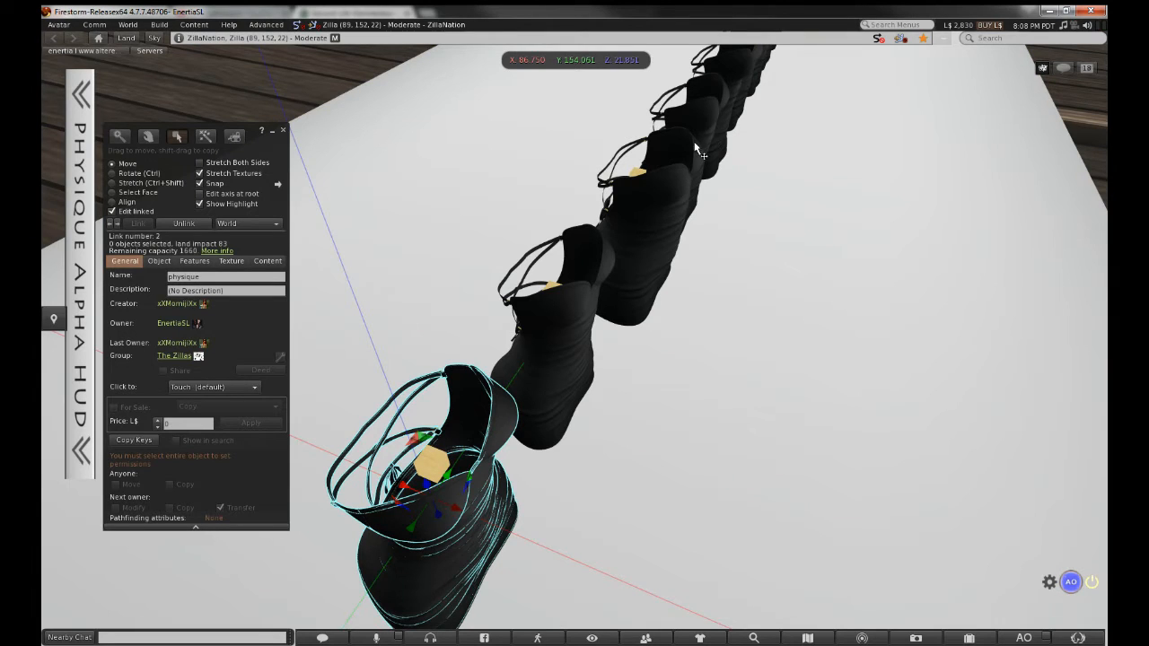
scroll(763, 150, down, 1)
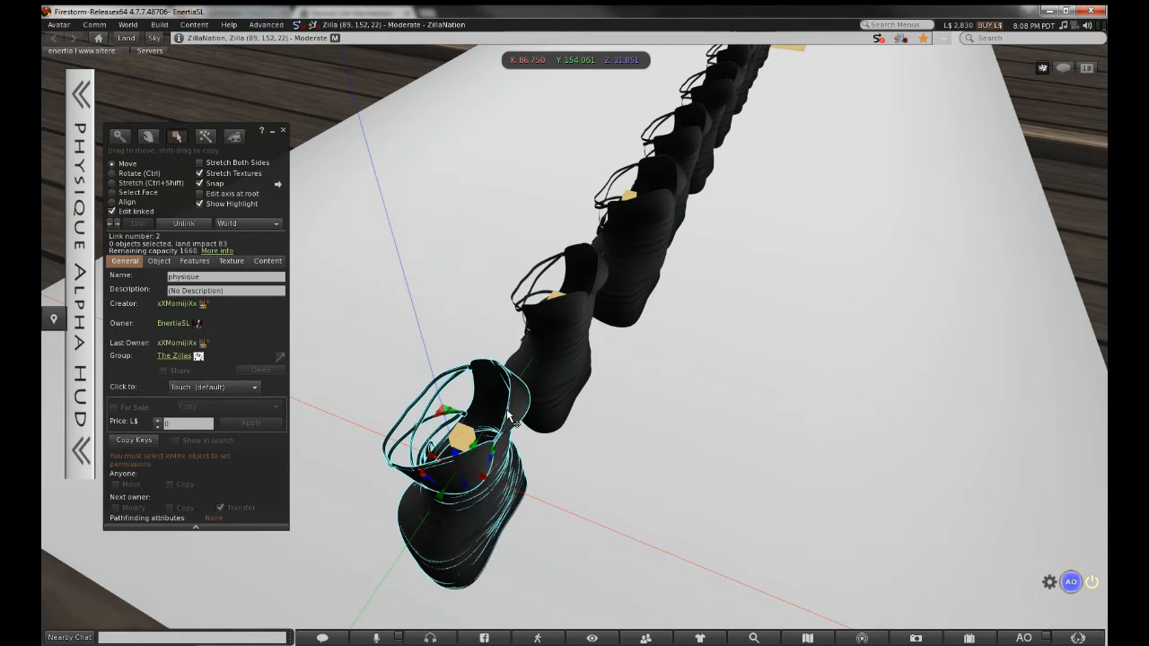
scroll(509, 417, up, 1)
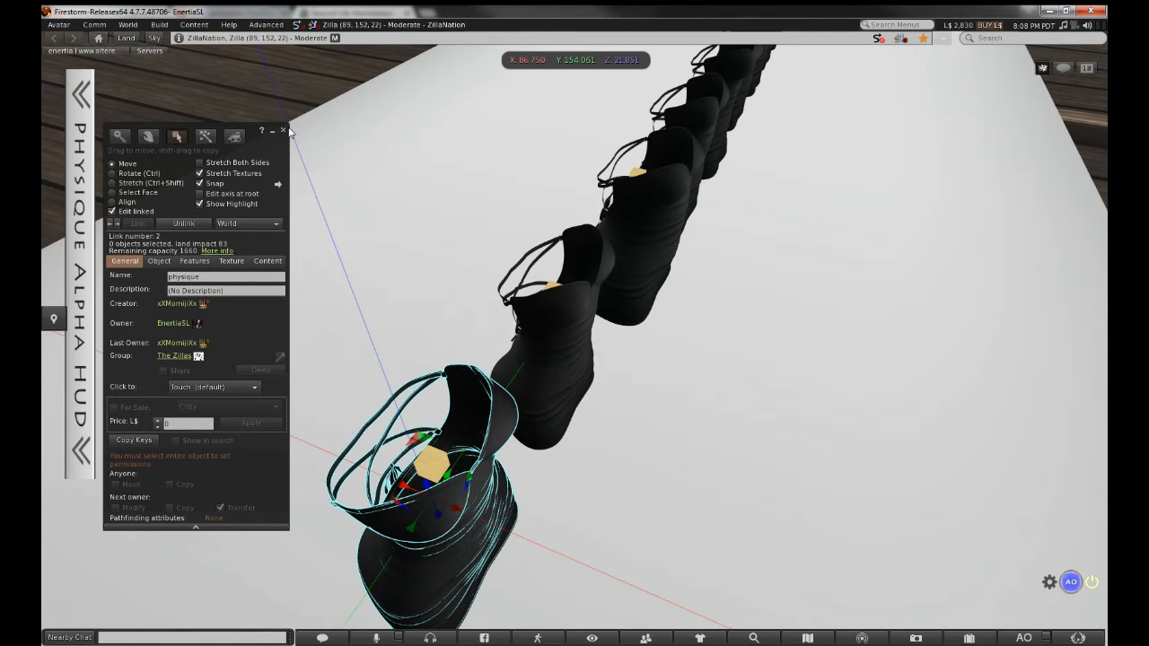
click(284, 131)
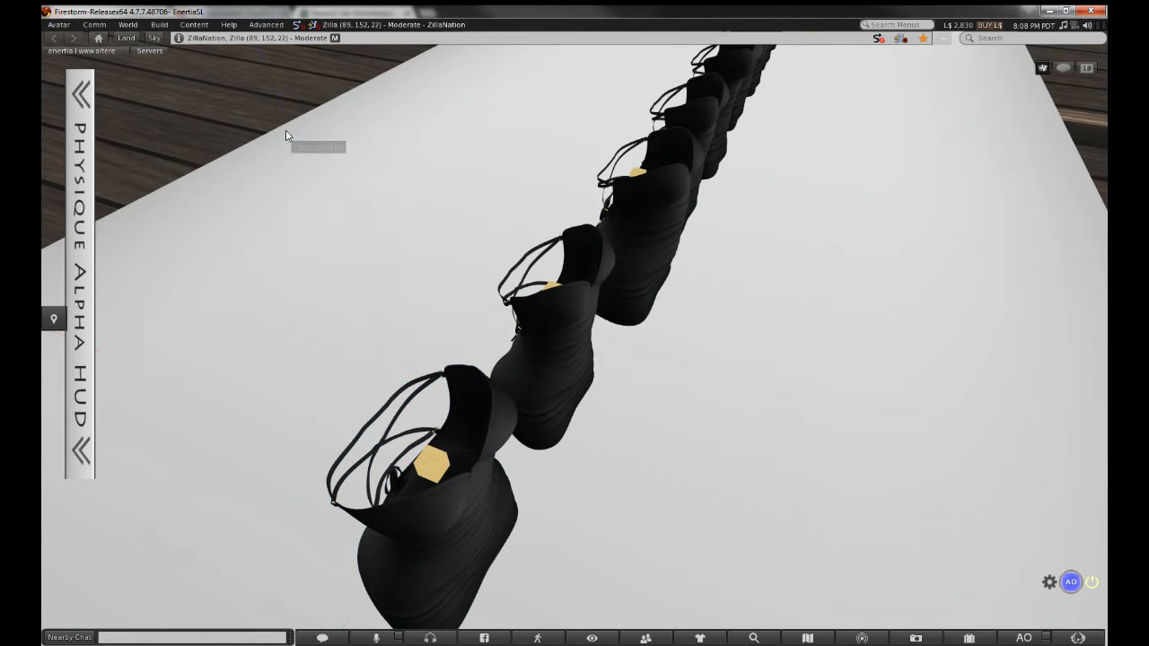
right_click(508, 424)
click(523, 449)
click(179, 276)
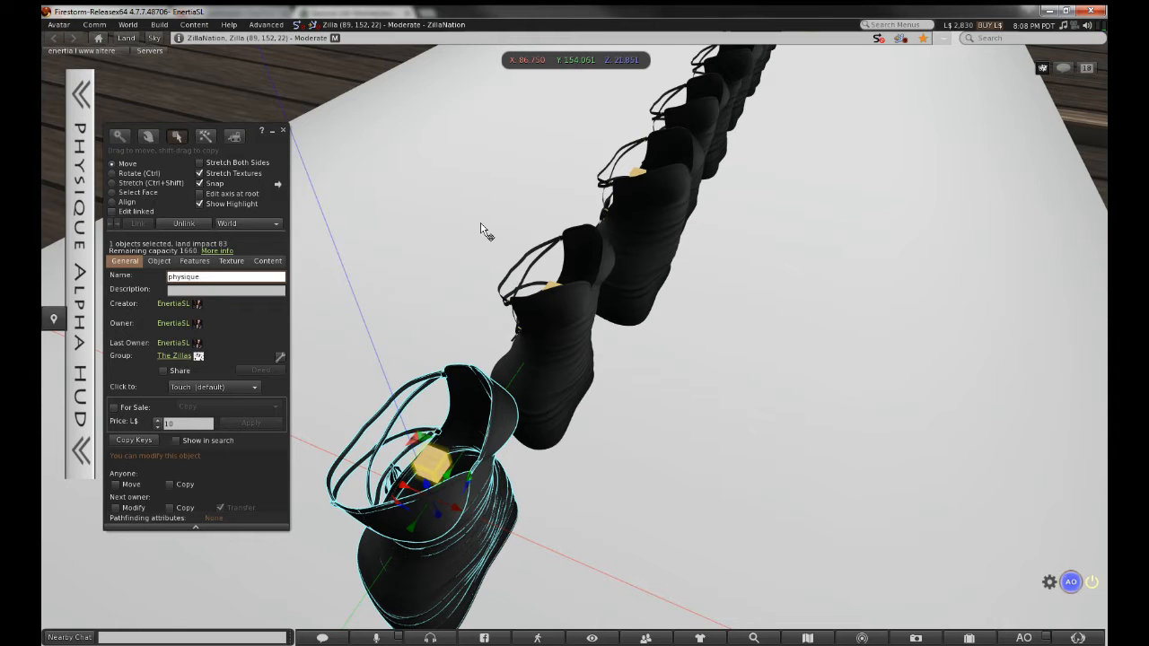
Link the second dress with its cube and name the object 'xxs'
alt+drag(552, 286, 575, 224)
click(527, 354)
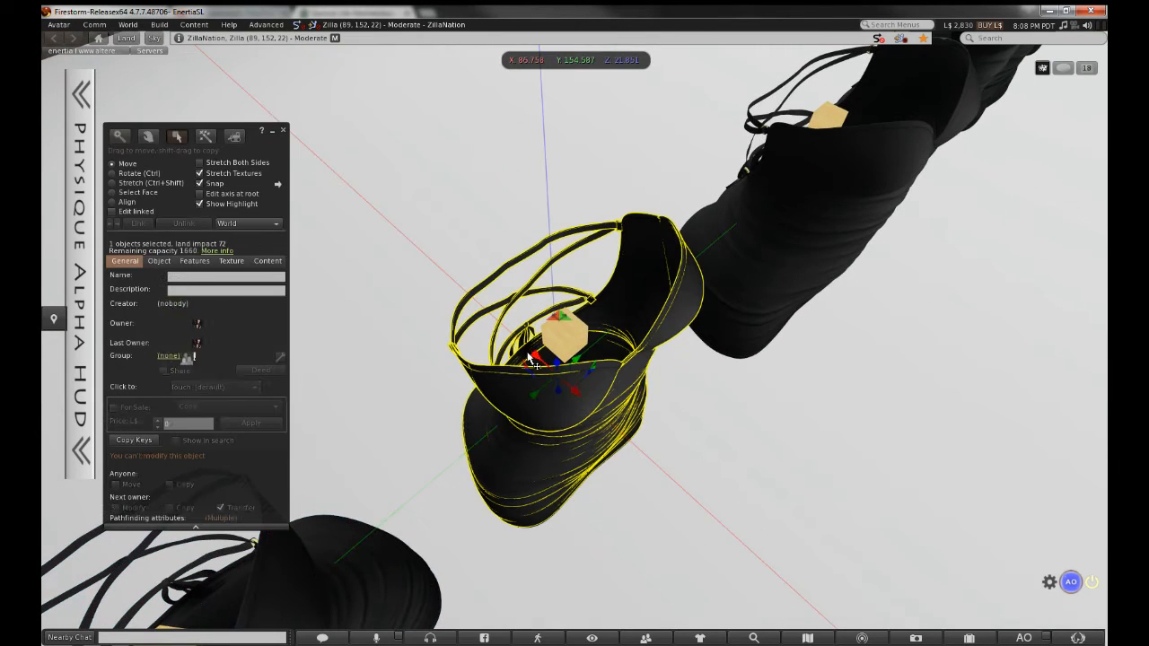
key(ctrl)
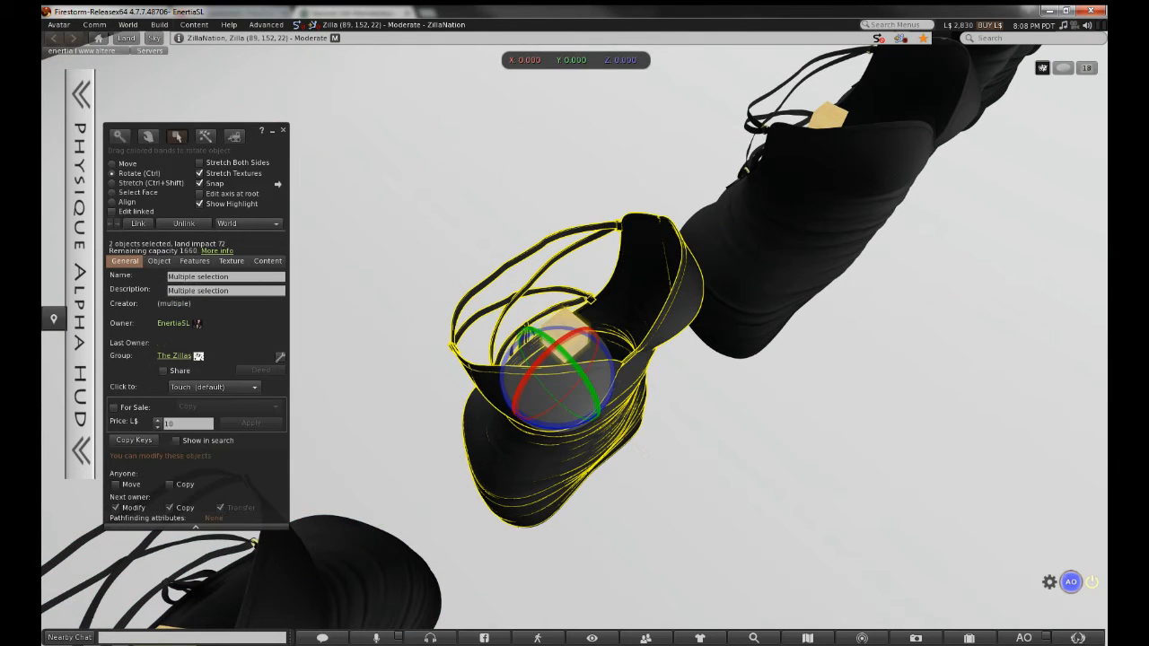
key(ctrl+l)
click(280, 278)
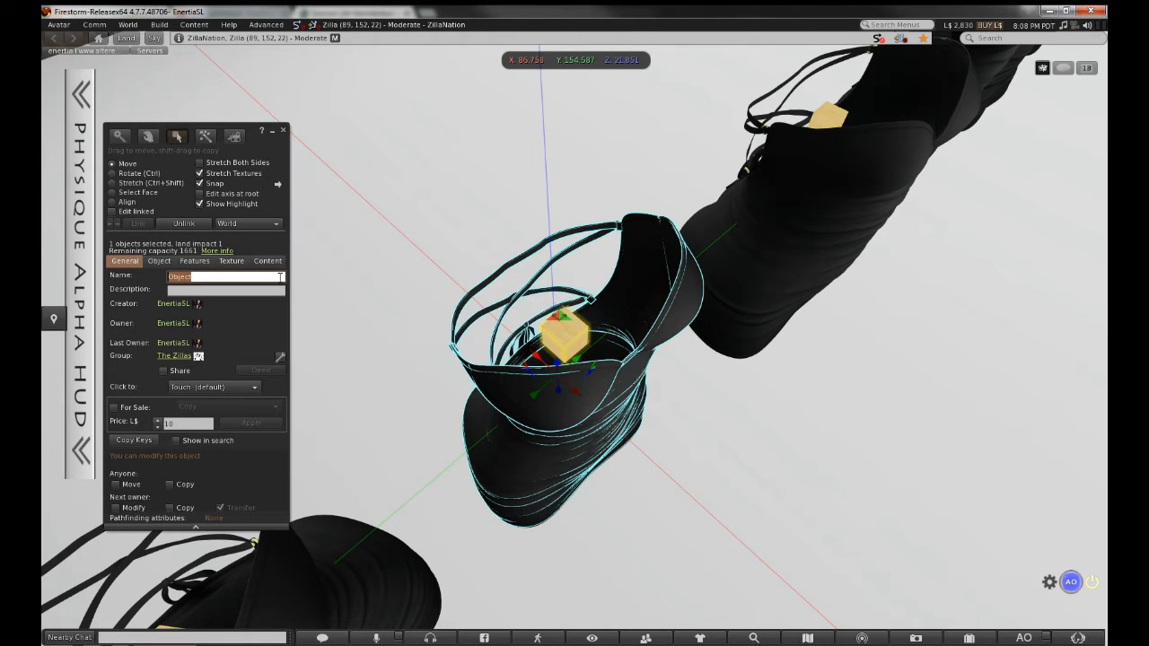
text(xxs)
Select the next dress and its tiny cube, then clear the object's name
alt+drag(834, 126, 833, 81)
click(574, 377)
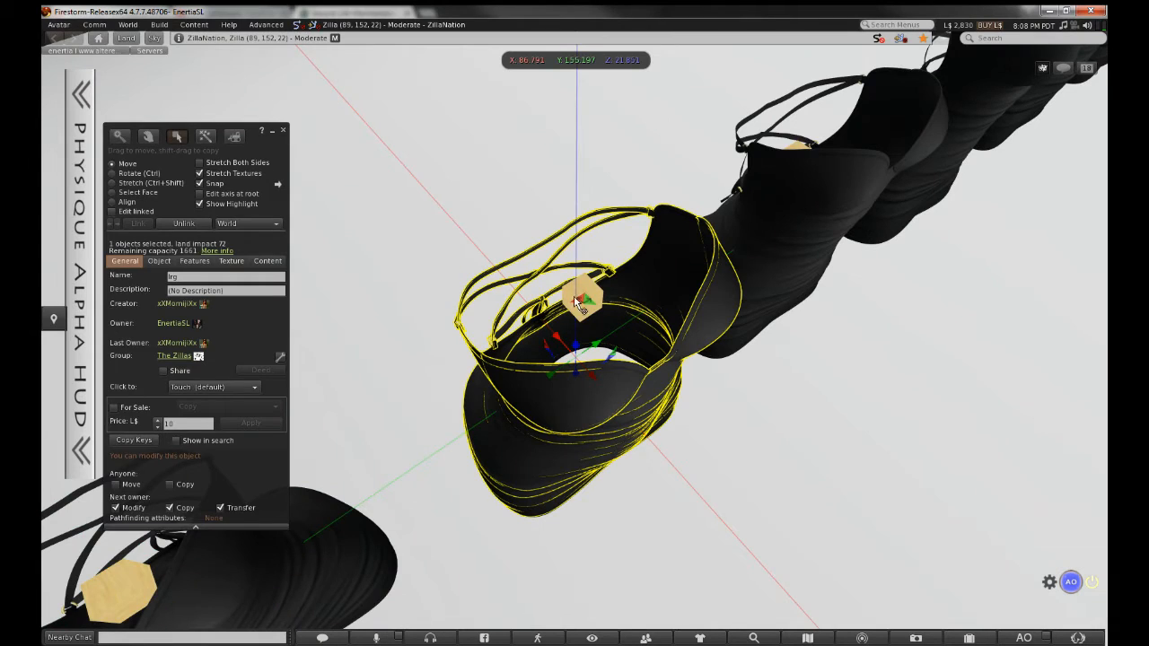
click(577, 302)
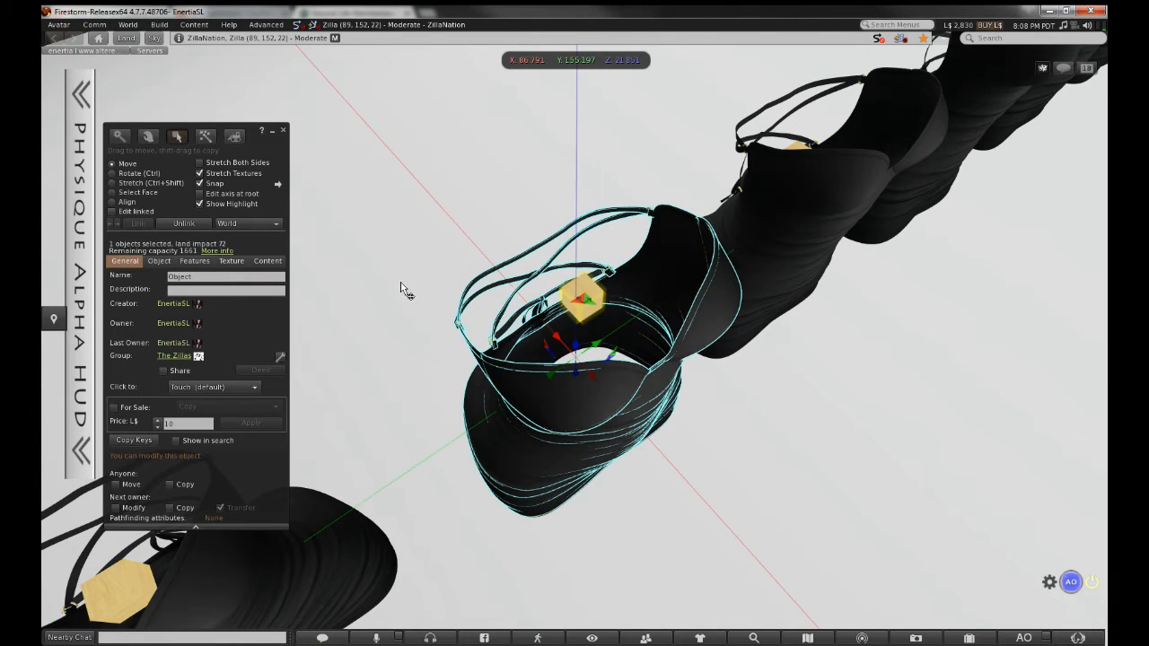
click(274, 277)
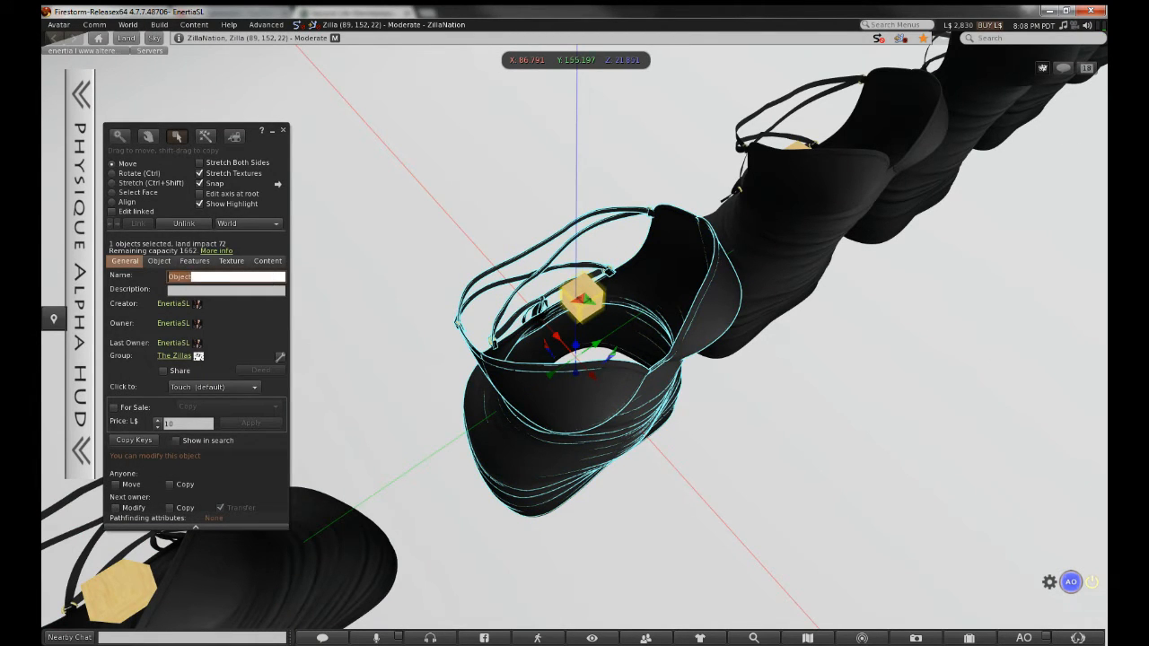
key(BackSpace)
Link the nearest dress with its small cube and start naming it 'm' for med
alt+drag(743, 104, 534, 425)
ctrl+alt+click(534, 424)
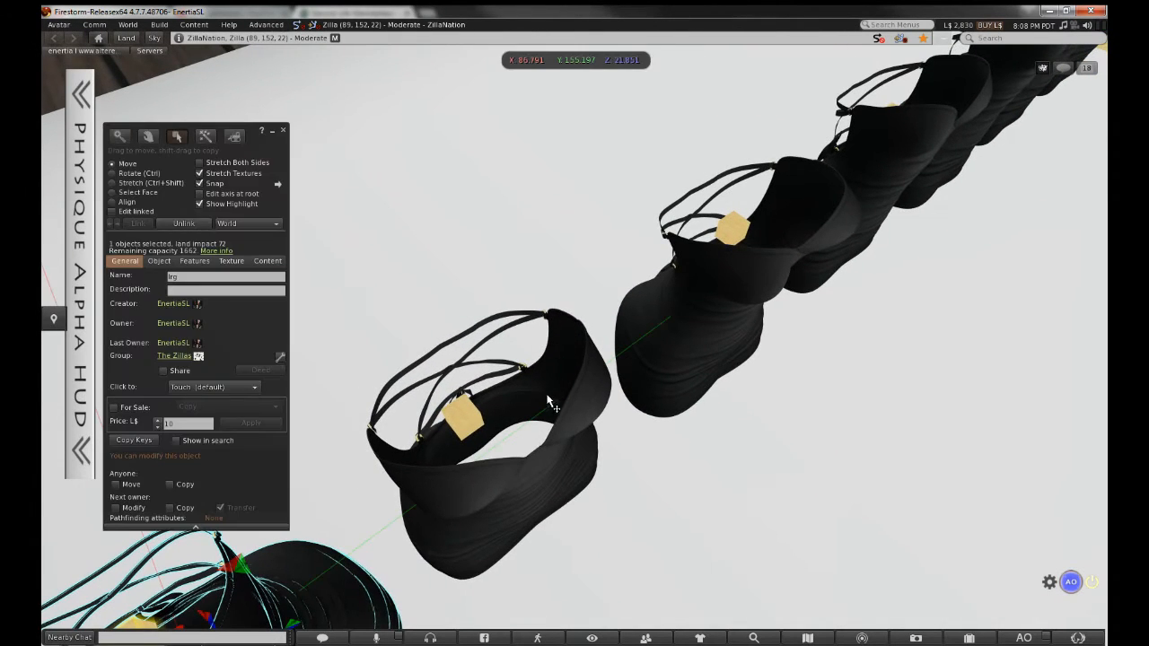
click(541, 403)
shift+click(463, 415)
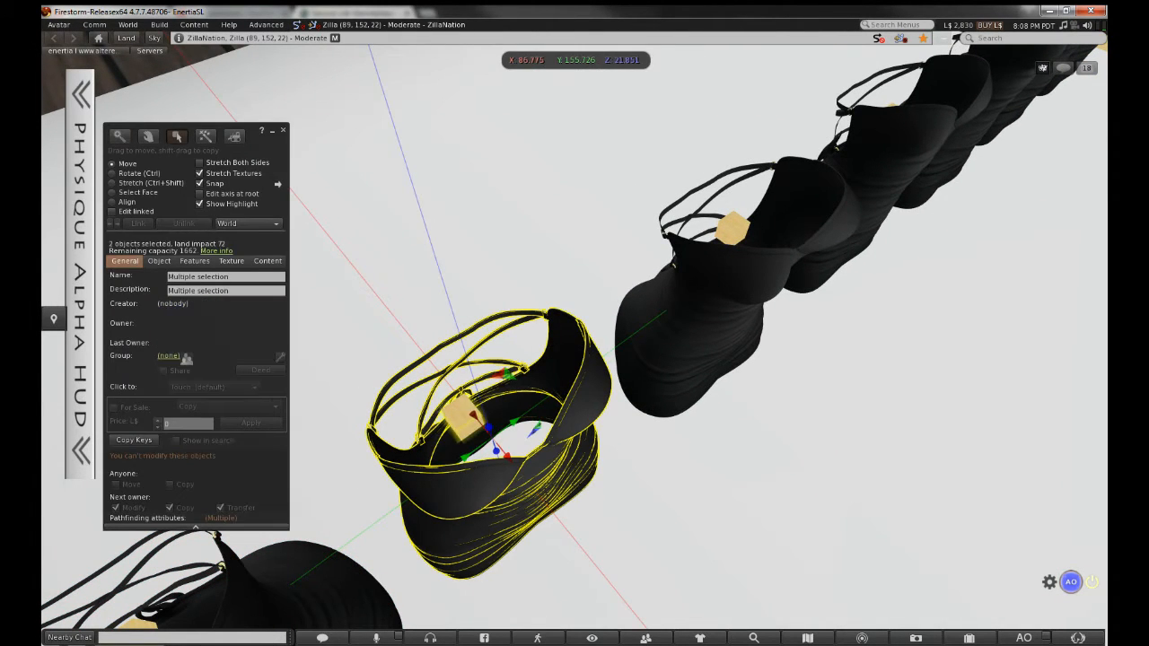
key(ctrl+l)
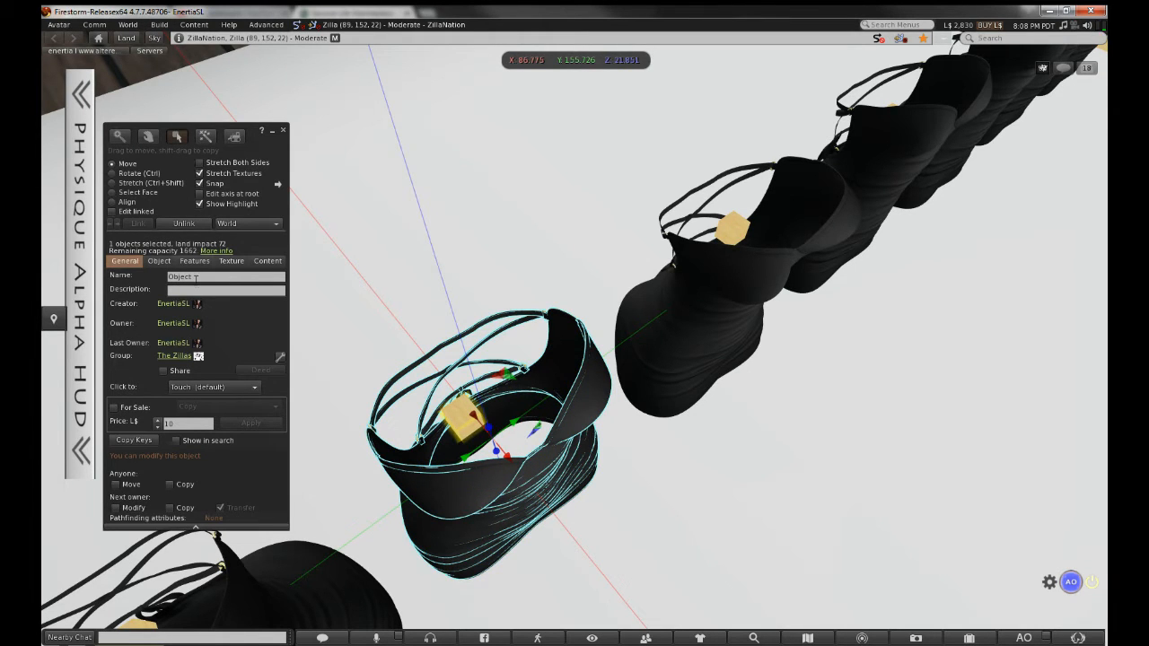
click(197, 277)
text(med)
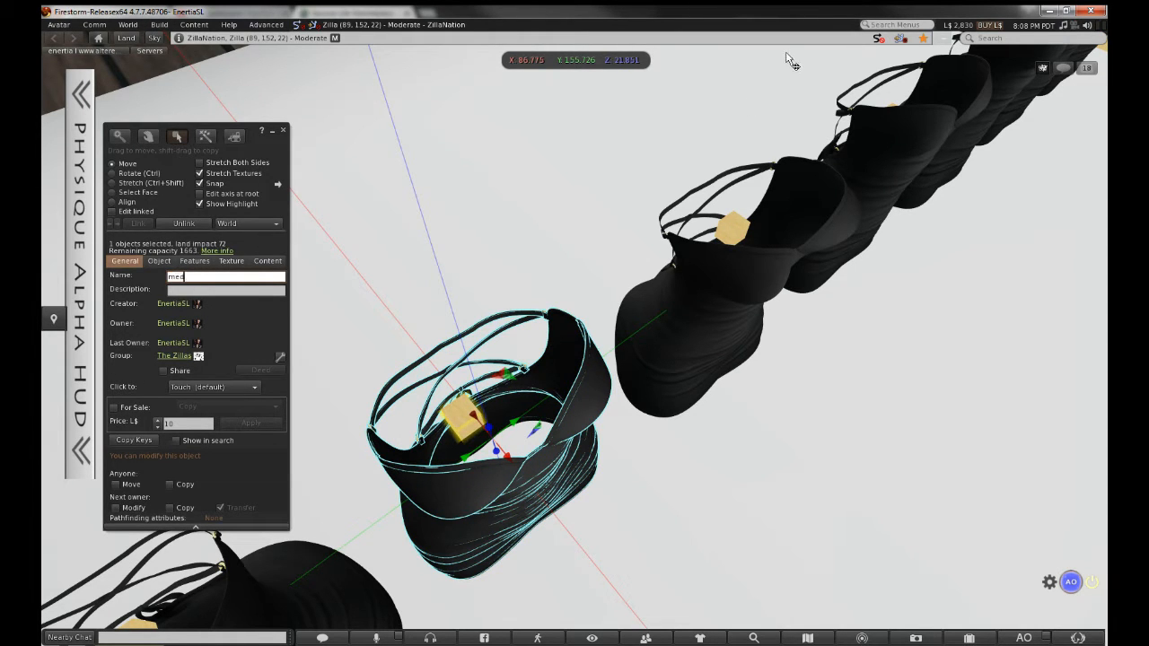
Select the freya dress together with its small cube
alt+drag(738, 225, 575, 339)
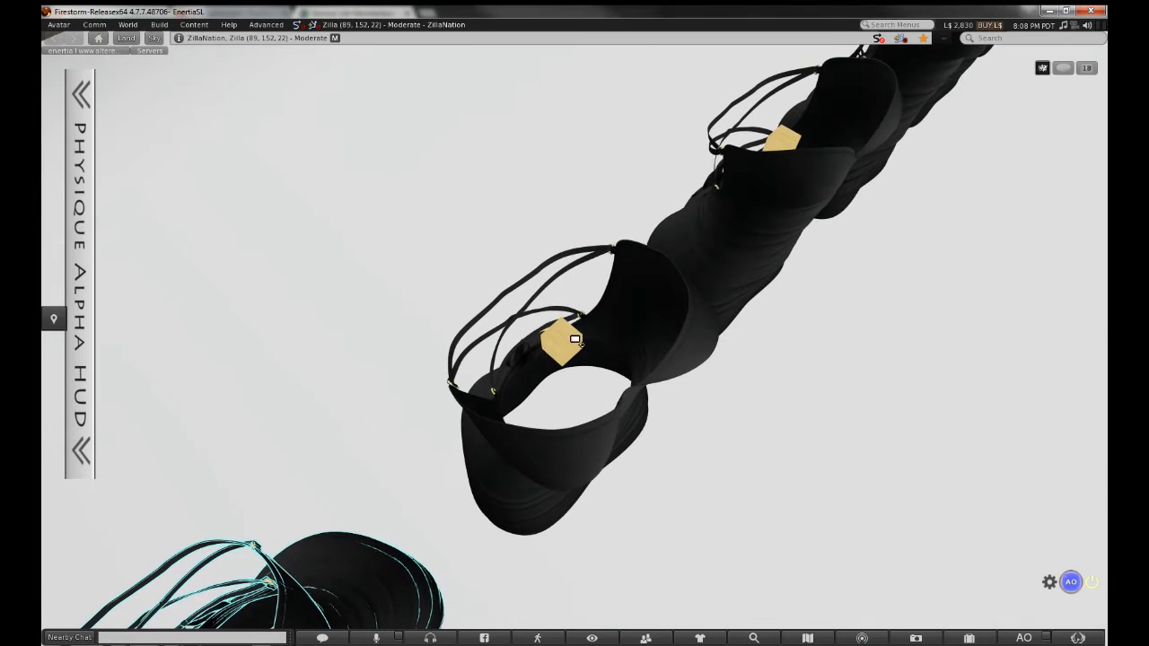
click(632, 328)
shift+click(593, 355)
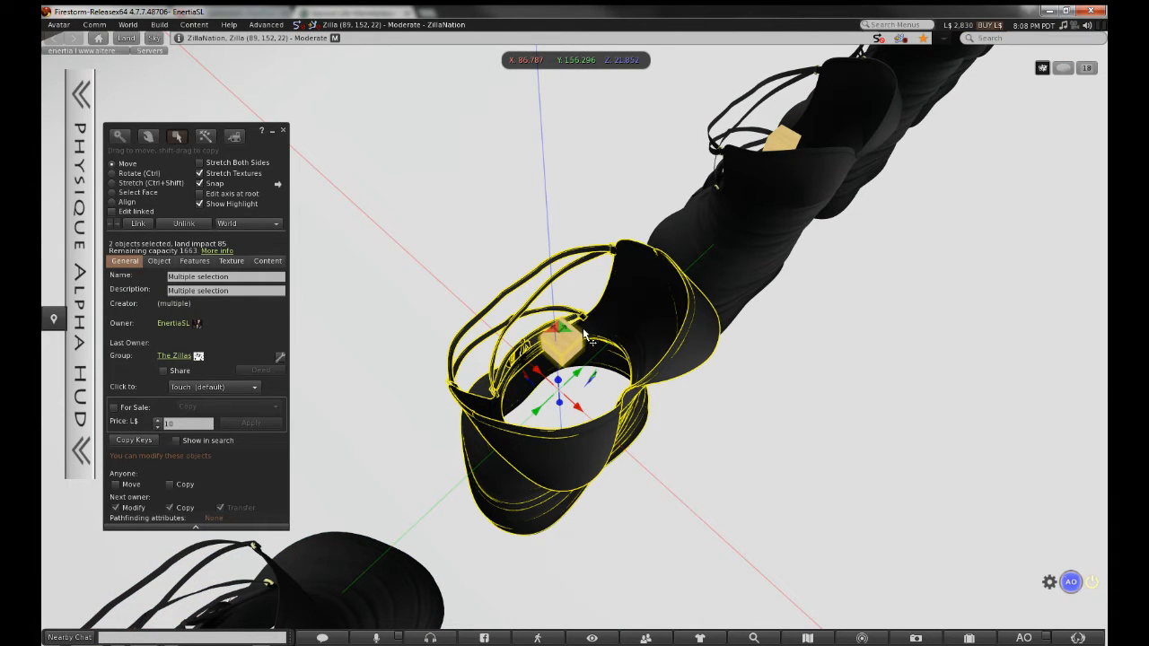
Link the freya dress with its cube and reopen the linked object to rename it
click(139, 226)
ctrl+alt+drag(701, 233, 628, 232)
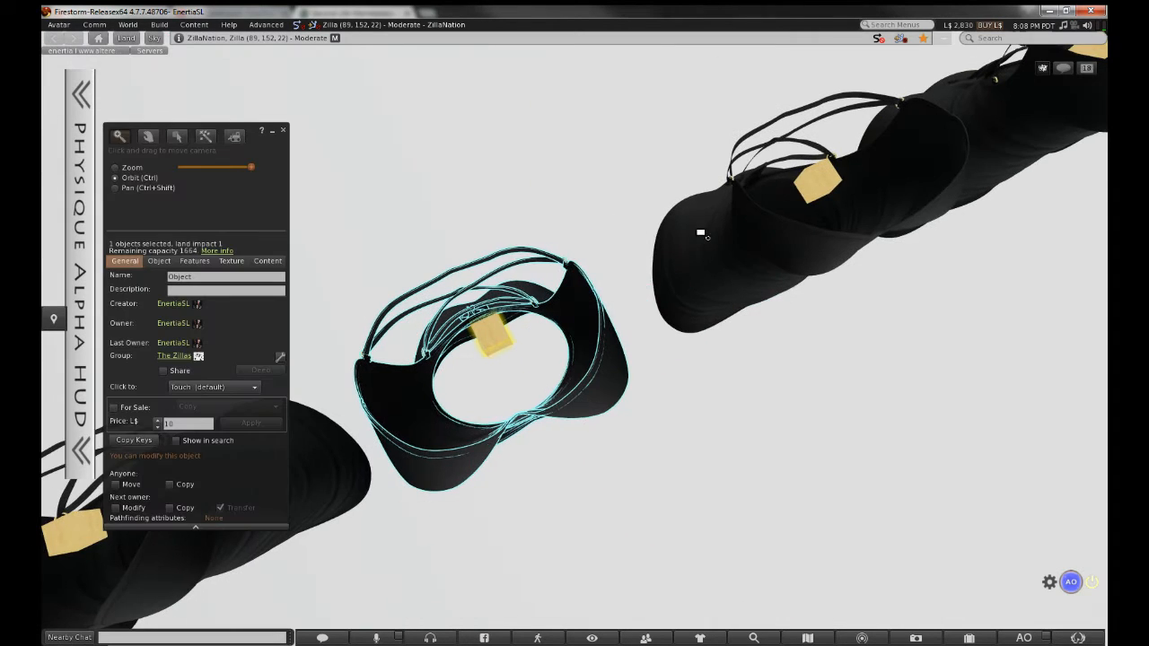
click(135, 212)
click(512, 291)
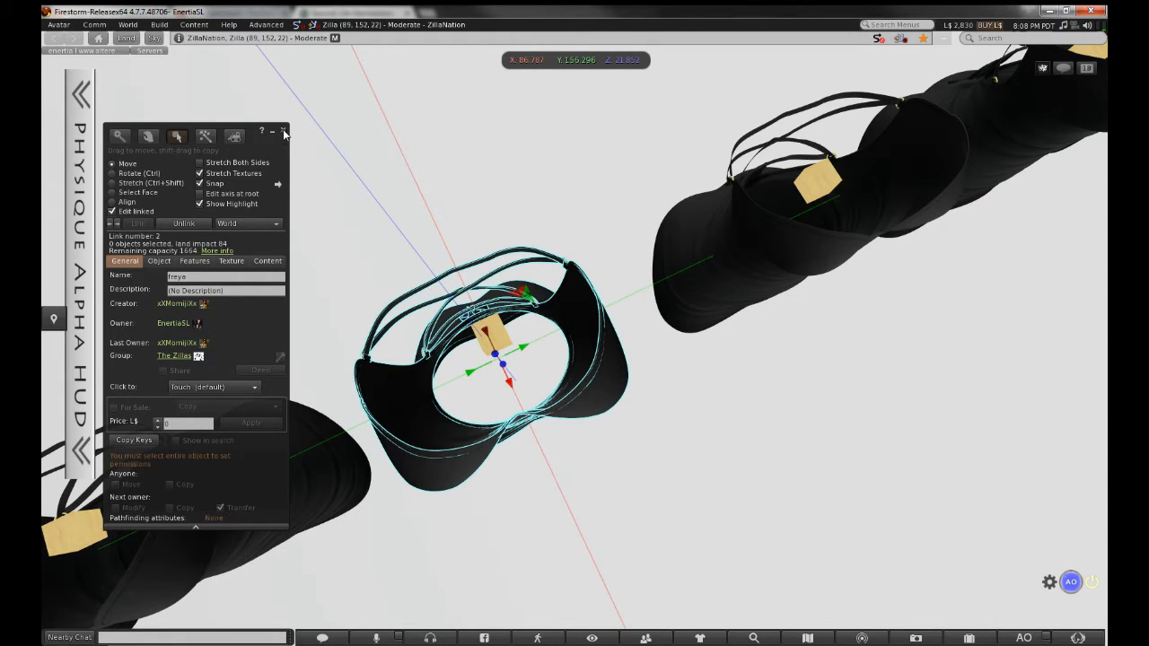
click(284, 131)
right_click(534, 290)
click(562, 314)
click(227, 276)
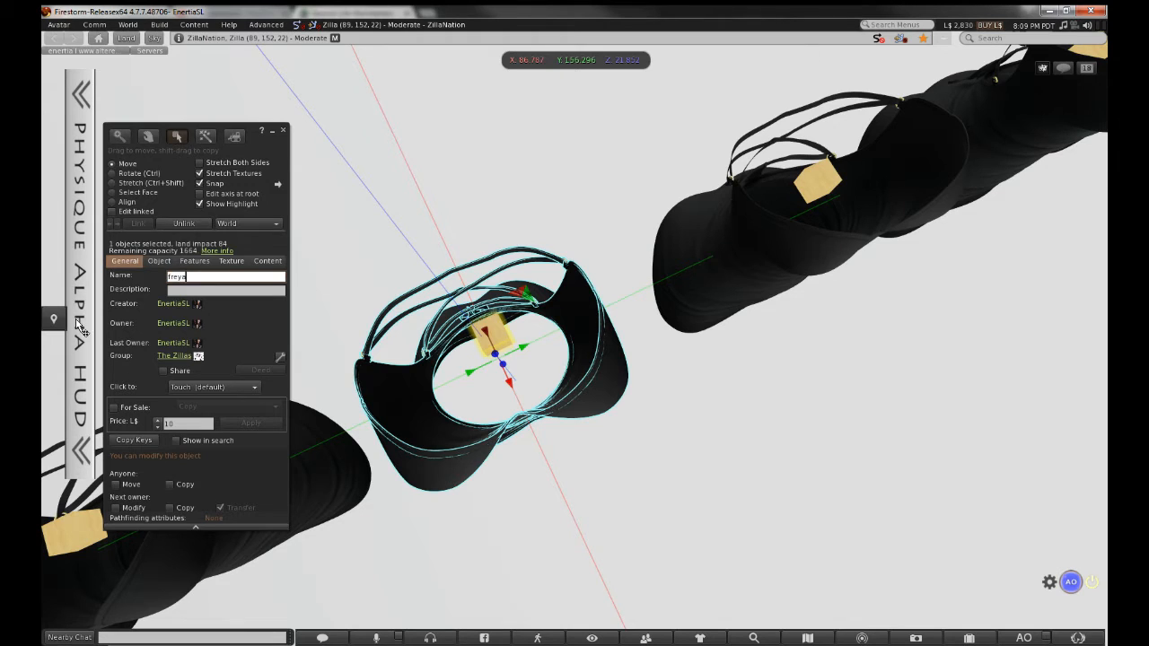
Select the sm dress together with its small wooden box
alt+drag(831, 152, 557, 350)
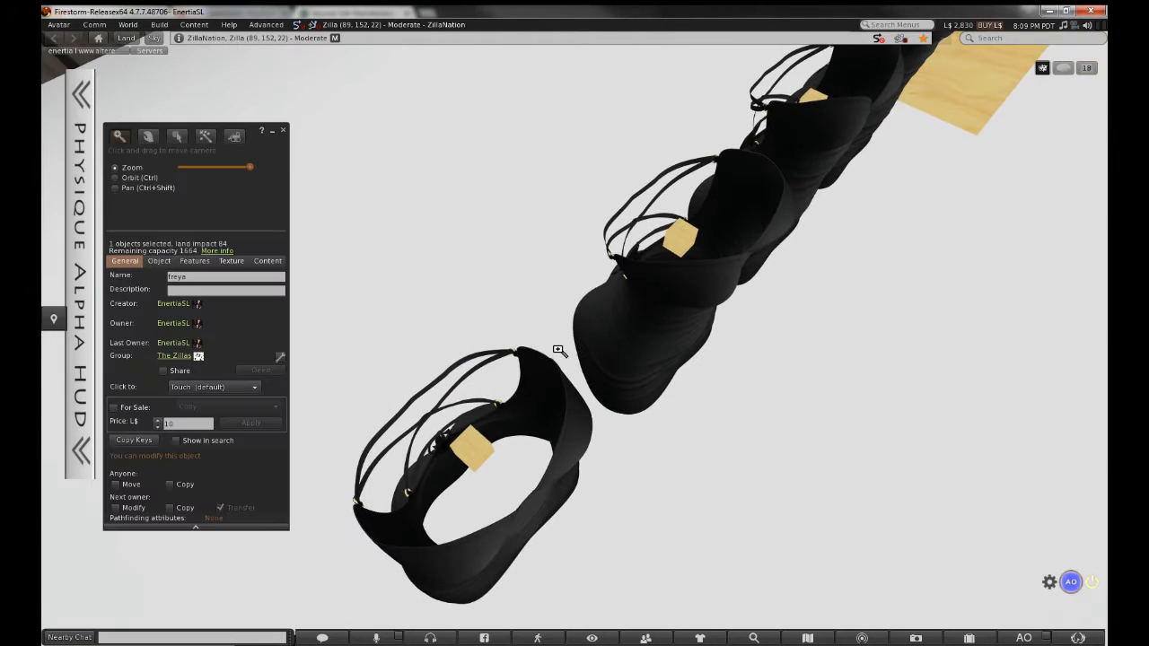
alt+drag(512, 390, 574, 346)
click(574, 350)
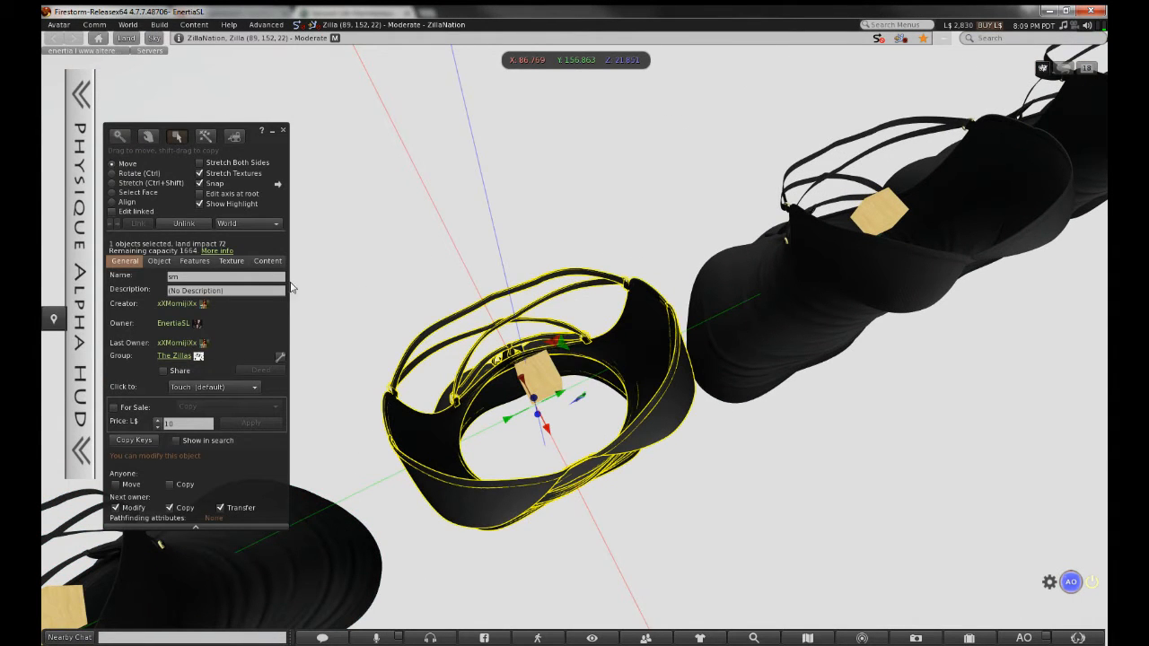
shift+click(536, 372)
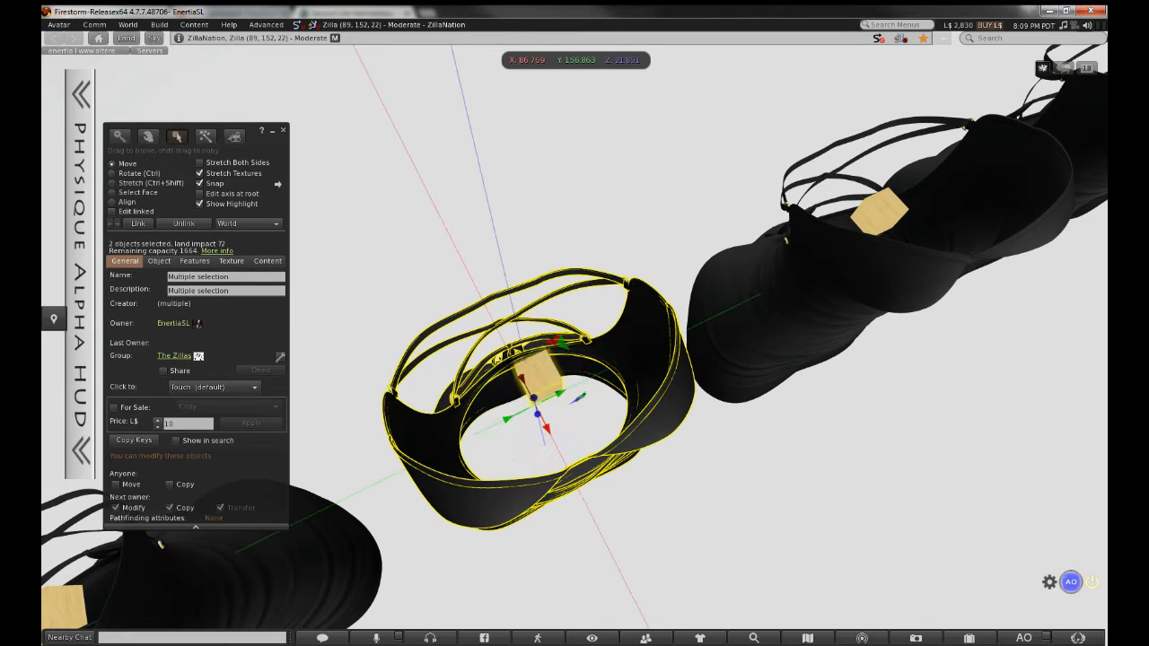
click(449, 259)
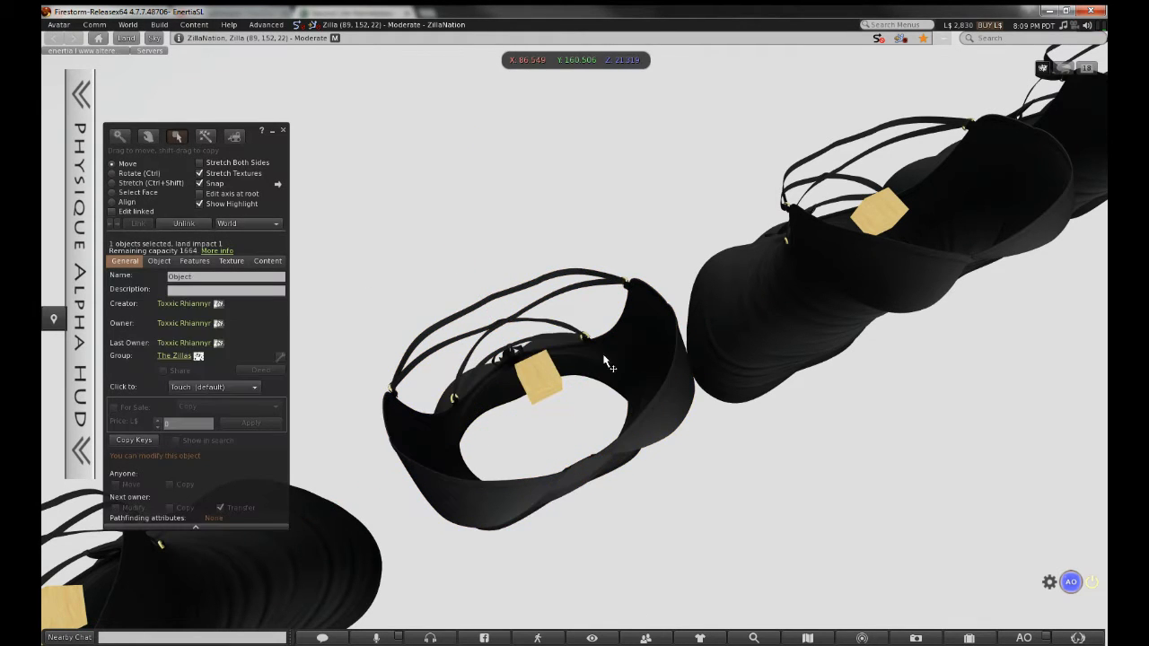
click(549, 381)
shift+click(549, 381)
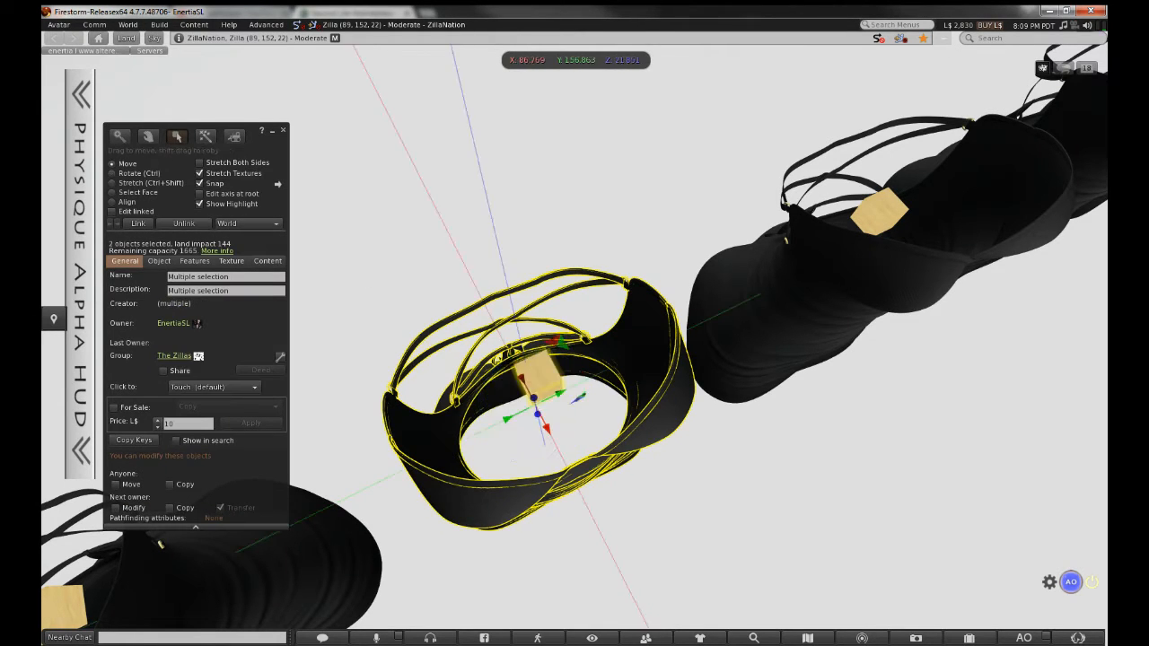
click(283, 131)
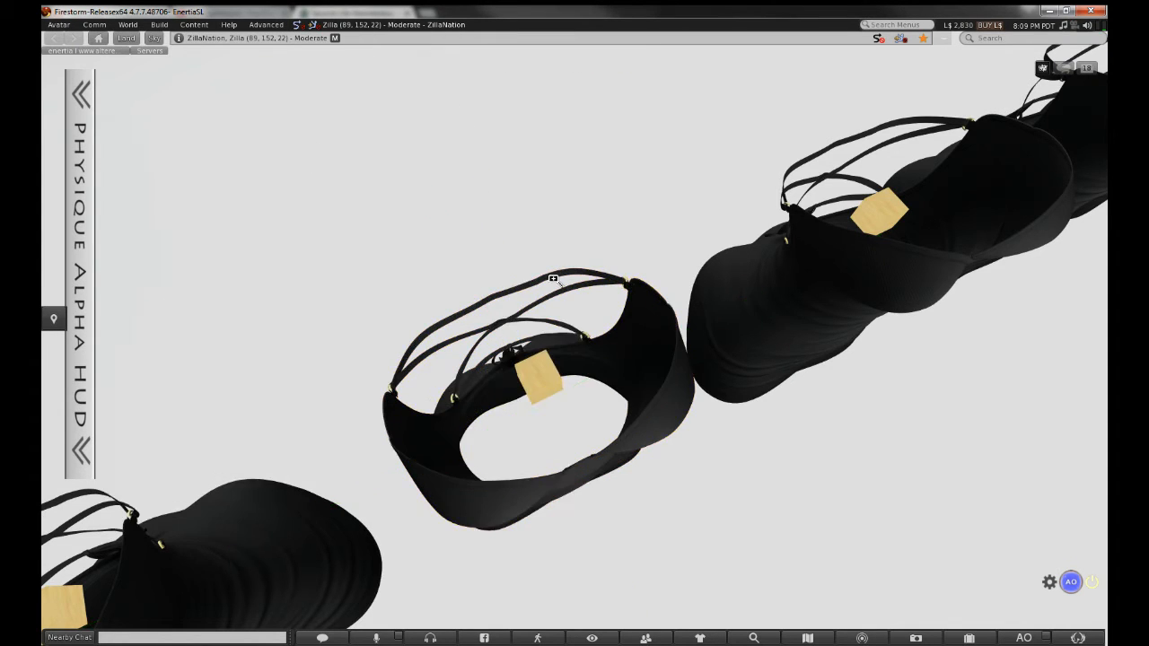
Edit the sm dress and pick out the small box inside it
right_click(582, 508)
click(609, 527)
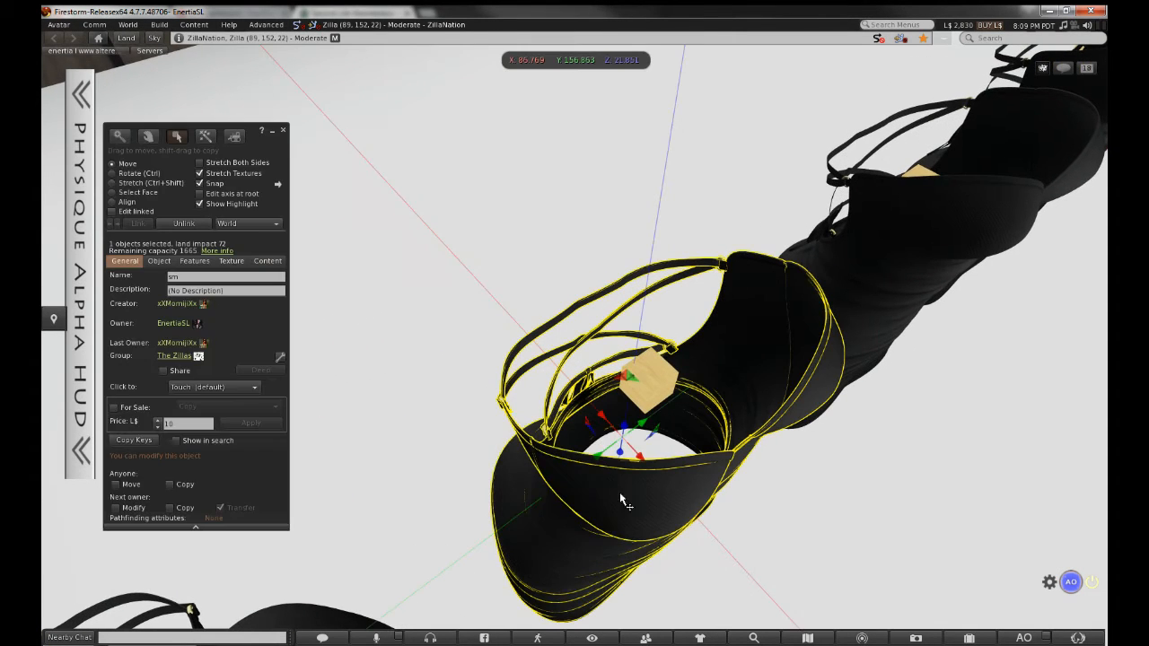
click(669, 386)
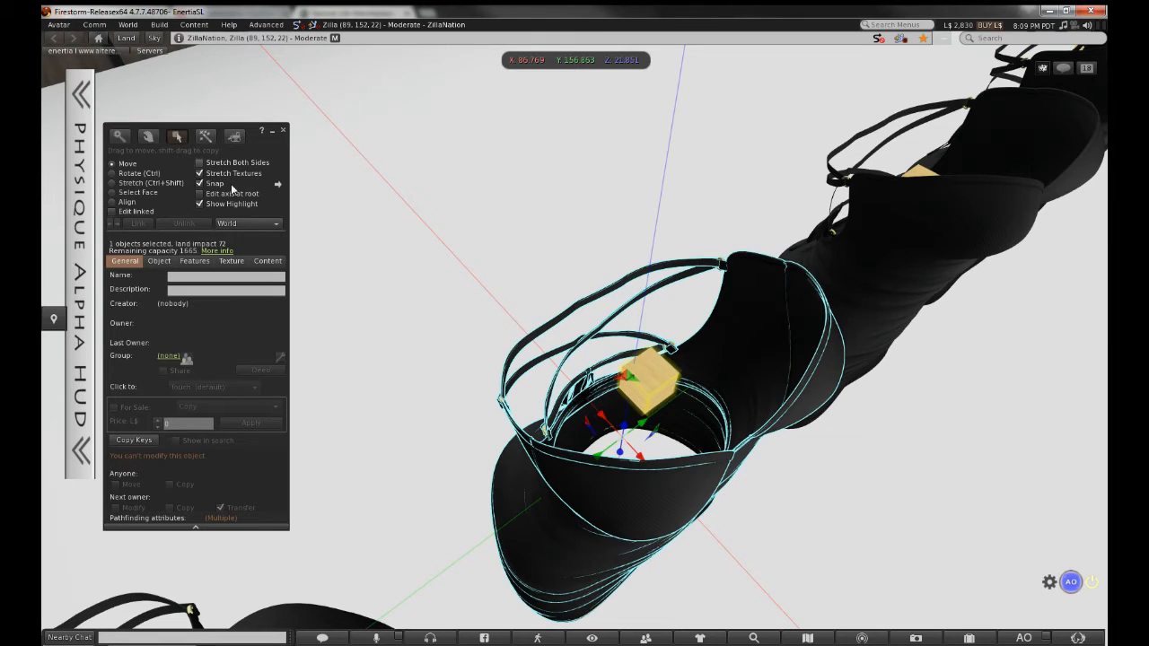
click(284, 131)
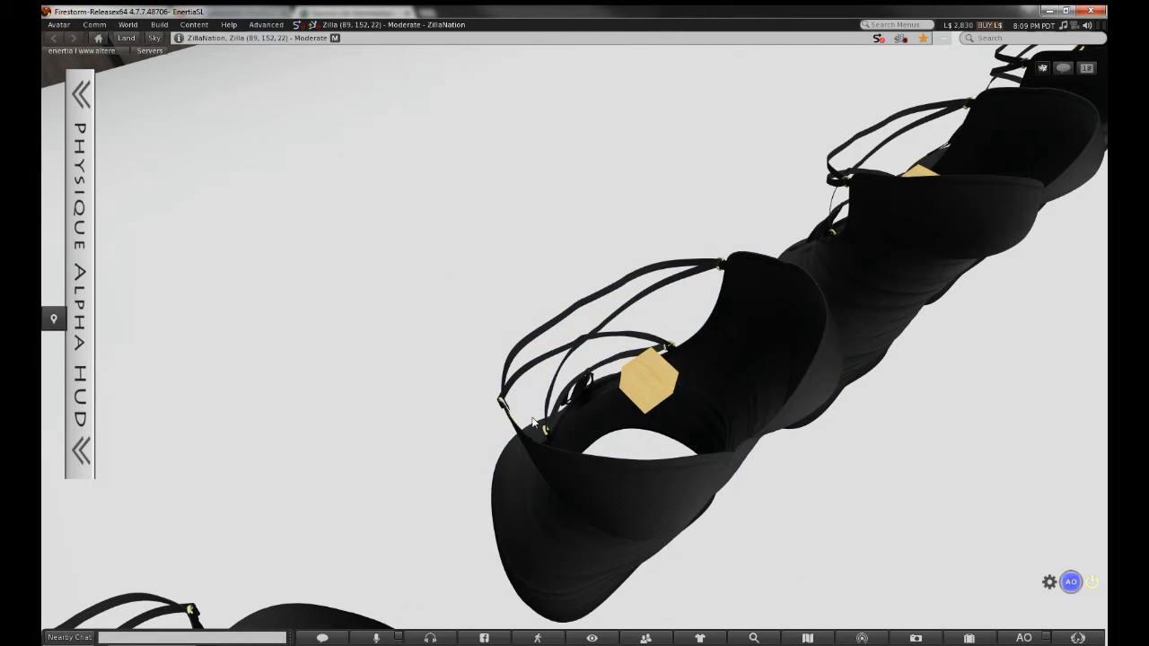
Reopen the linked sm dress and name it 's'
right_click(583, 508)
right_click(586, 508)
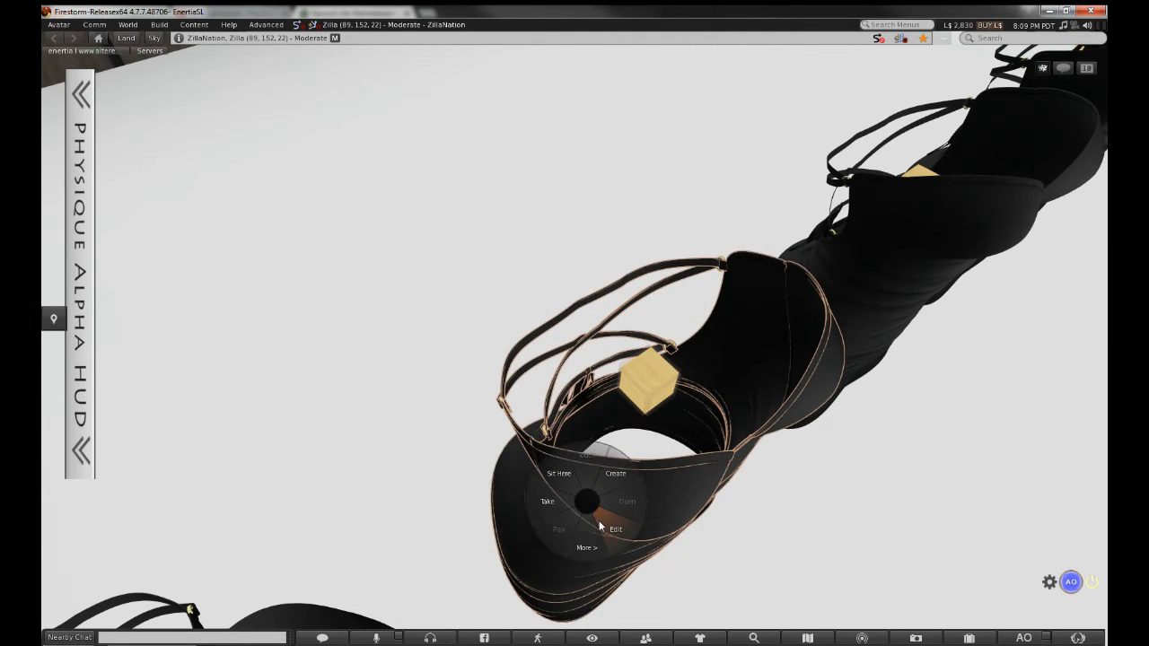
click(610, 528)
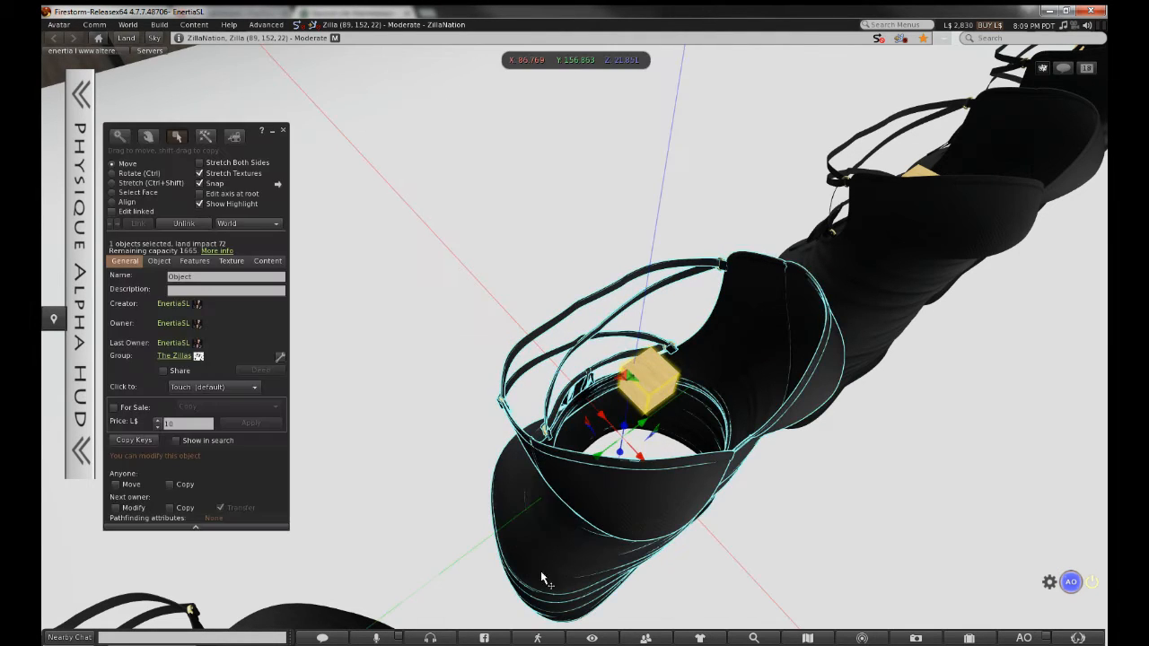
click(112, 211)
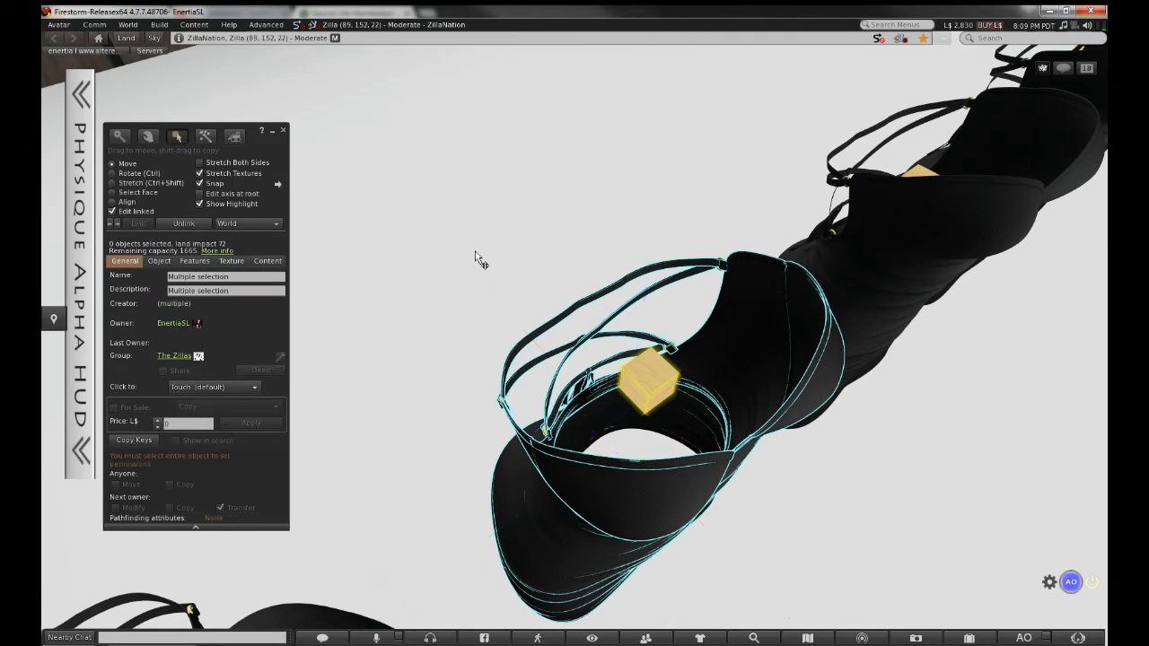
click(284, 131)
right_click(745, 345)
click(770, 368)
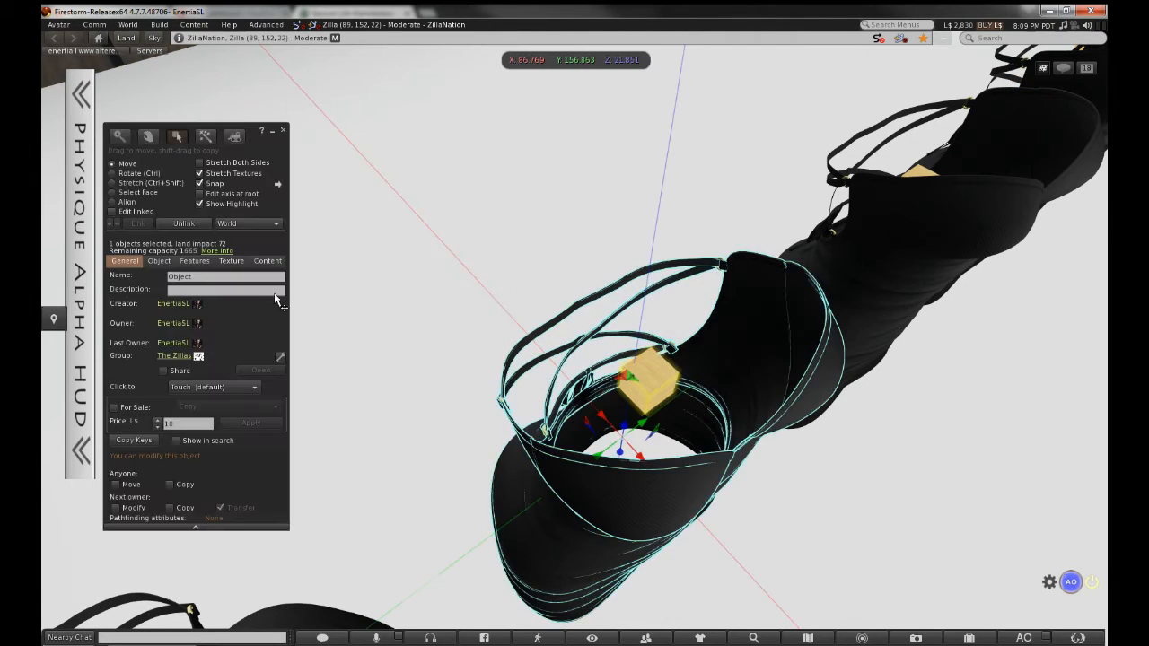
click(225, 277)
text(sm)
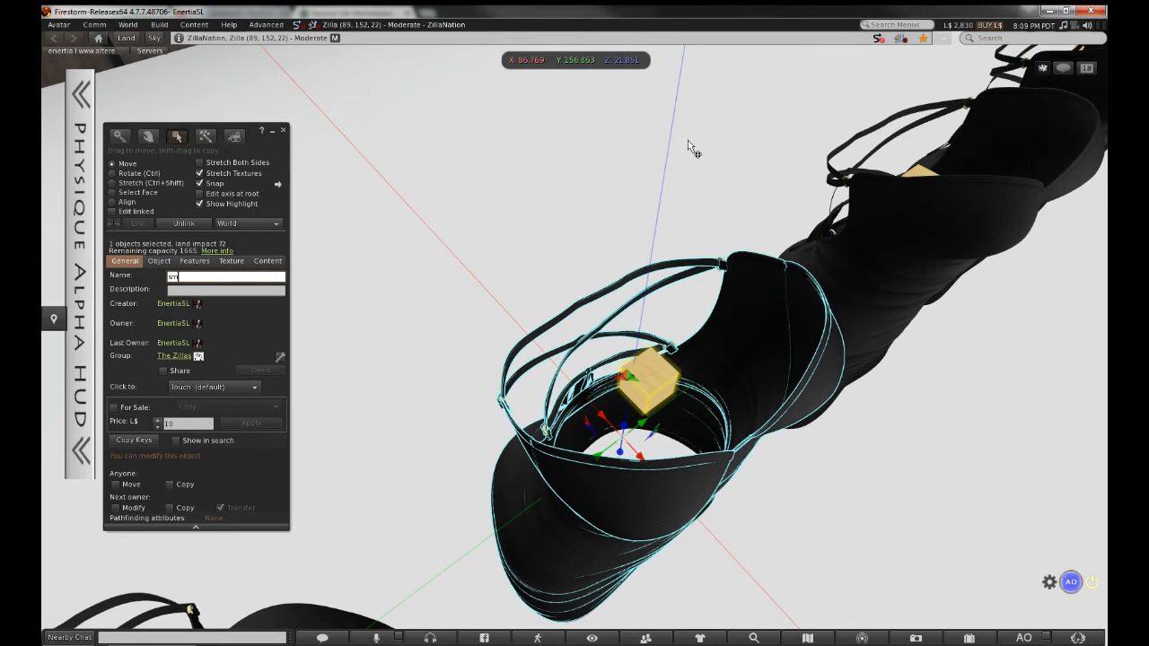
Link the next dress with the small box at its centre and select its name
alt+drag(987, 131, 574, 336)
click(585, 386)
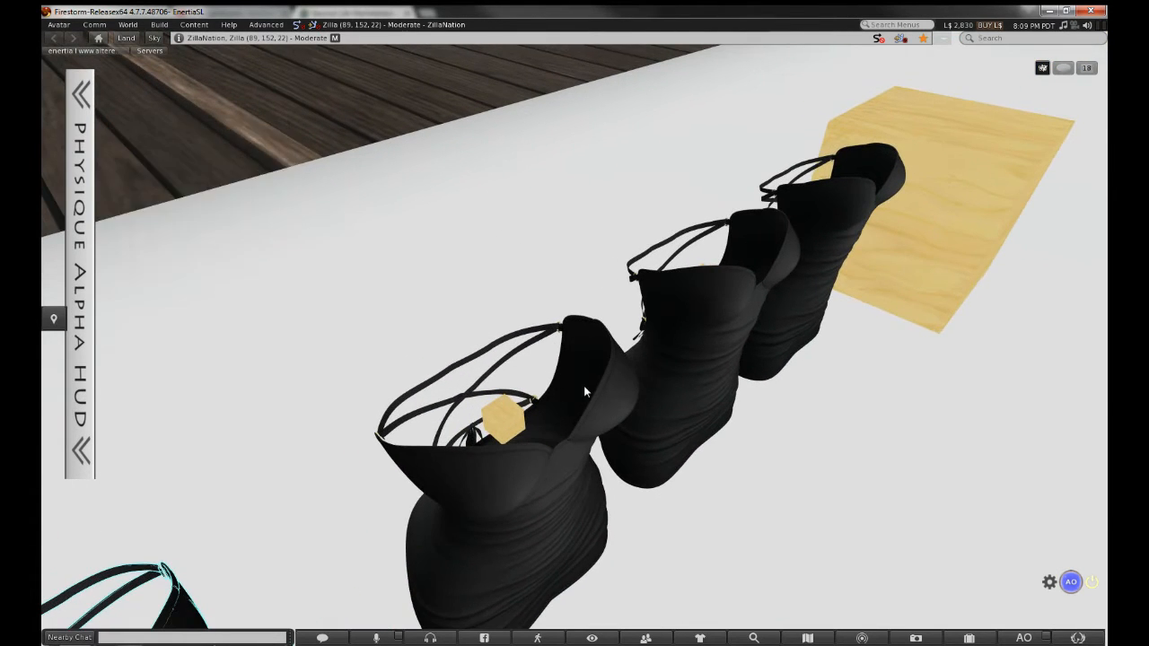
click(584, 391)
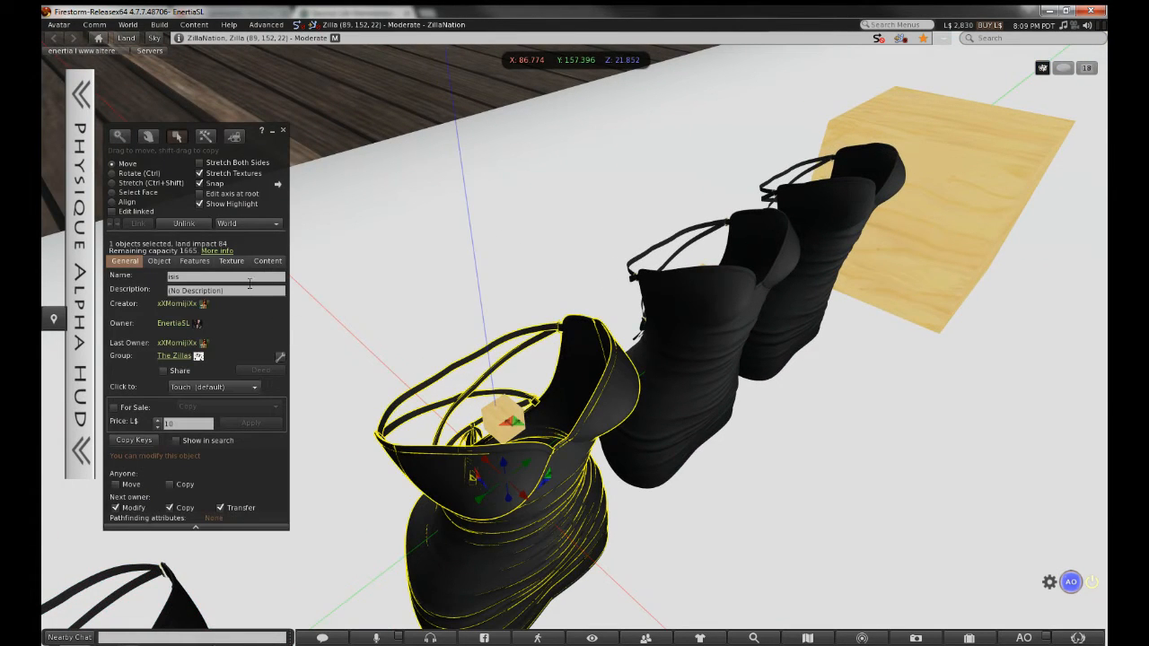
shift+click(490, 418)
click(143, 225)
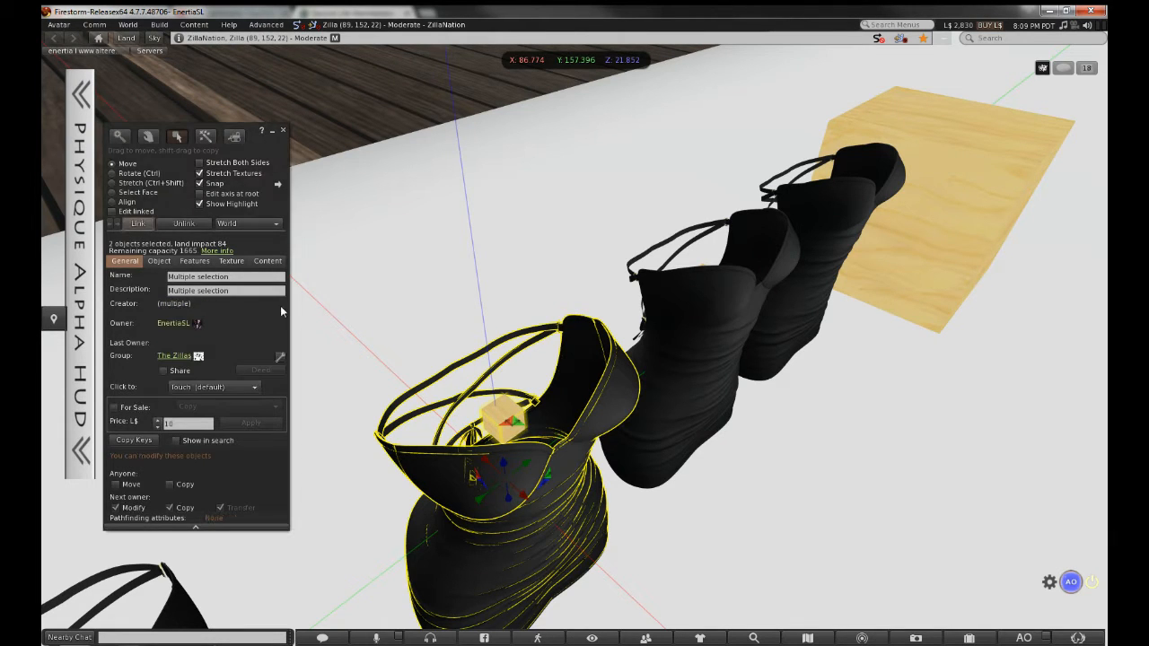
click(284, 132)
right_click(583, 402)
click(618, 437)
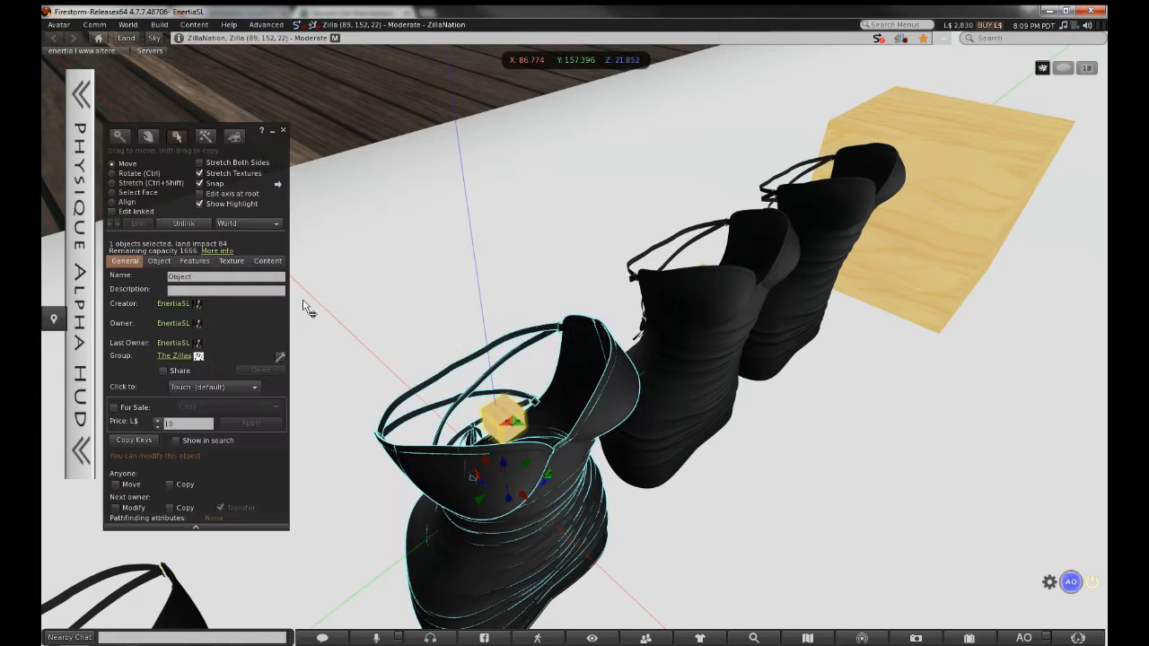
click(199, 277)
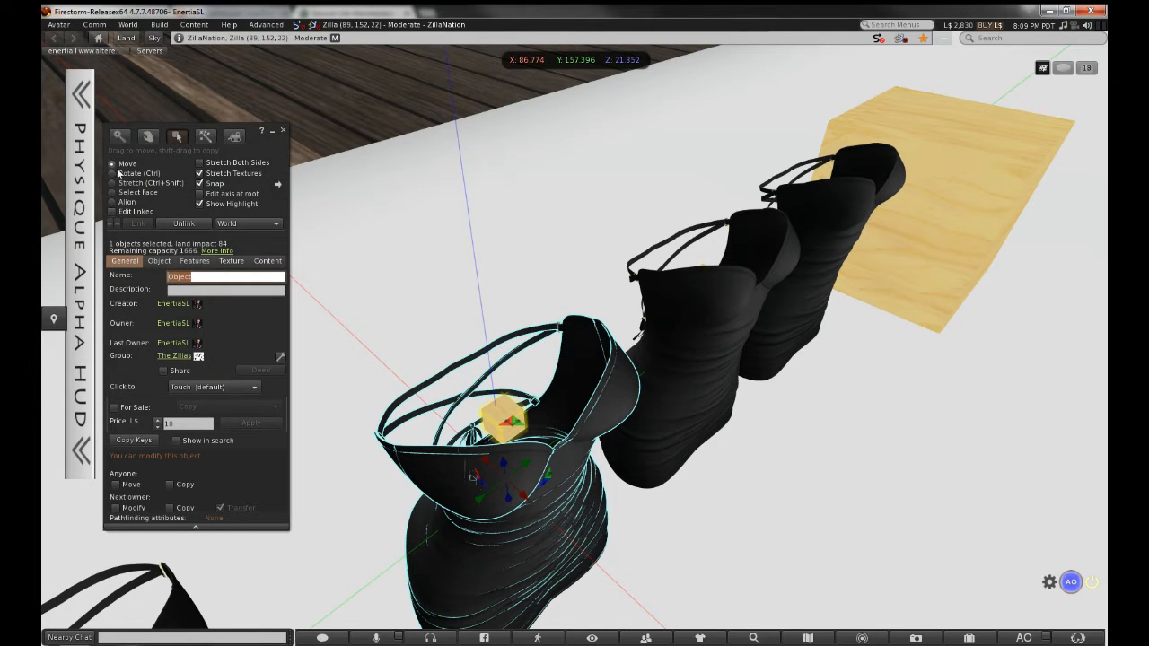
Reopen the dress for editing and type 'is' as its name
click(112, 212)
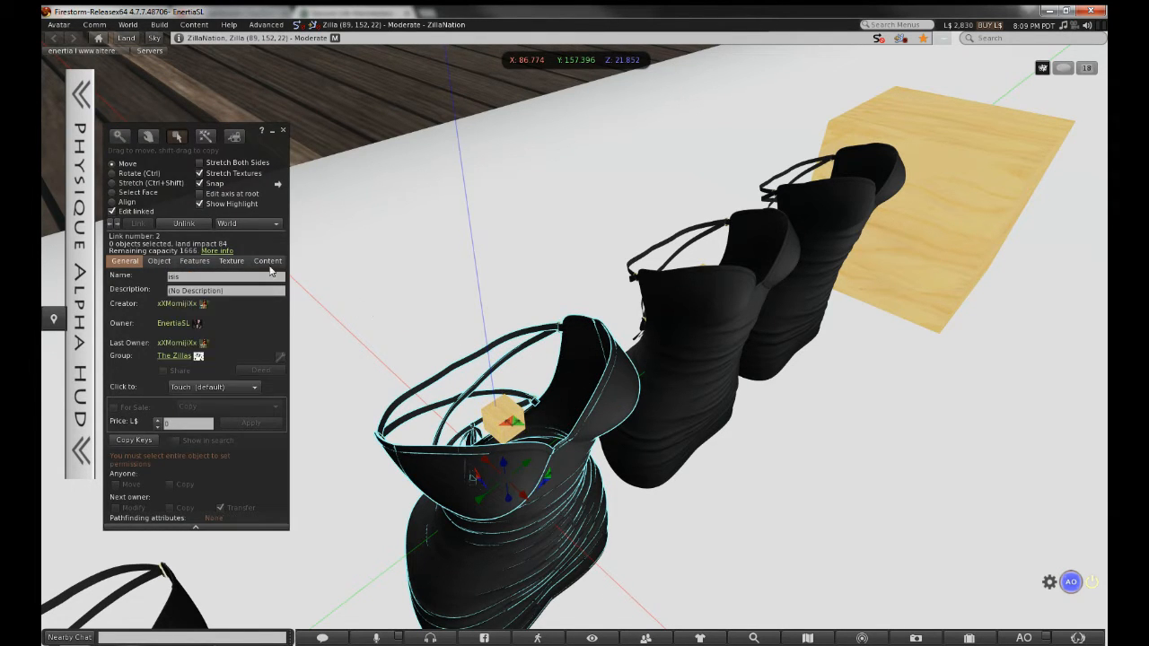
click(283, 131)
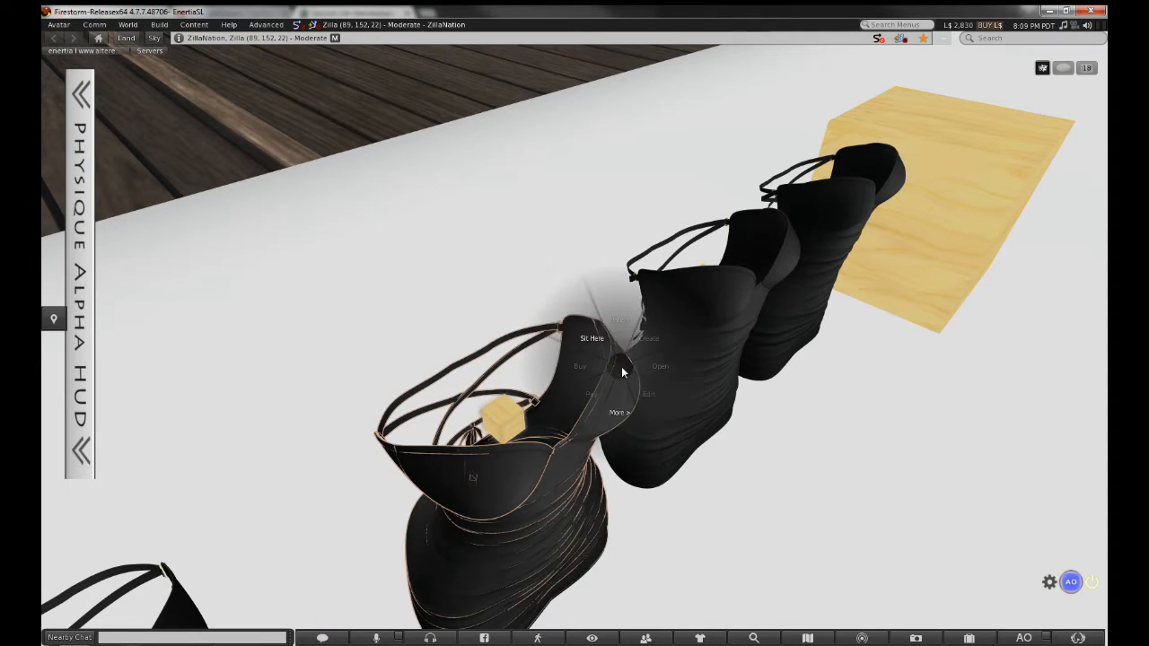
right_click(593, 424)
click(543, 447)
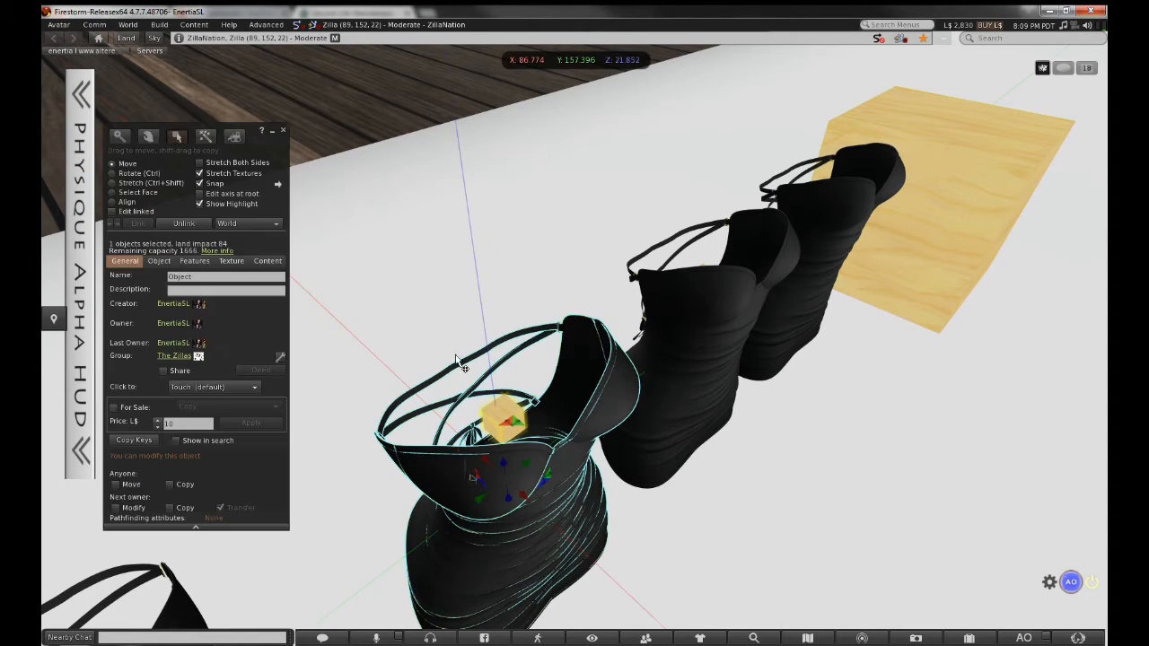
text(isis)
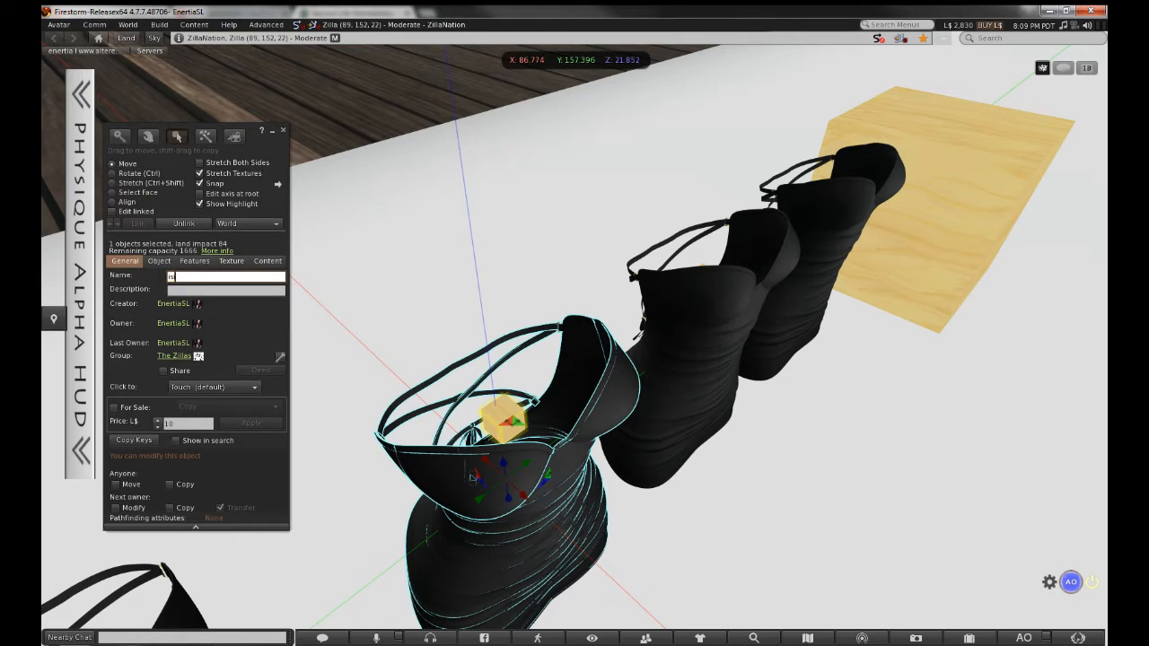
Select the middle dress piece and its wooden cube and name it 'xs'
mouse_move(696, 208)
alt+mouse_down()
mouse_move(696, 153)
mouse_move(696, 193)
alt+mouse_up()
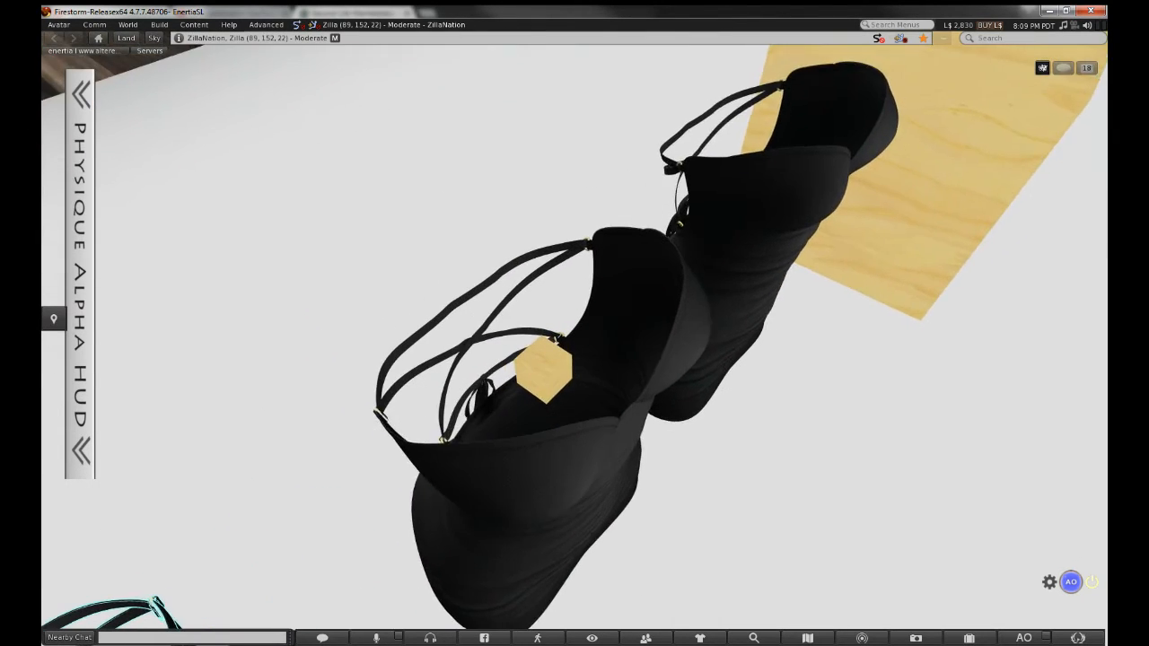
click(595, 323)
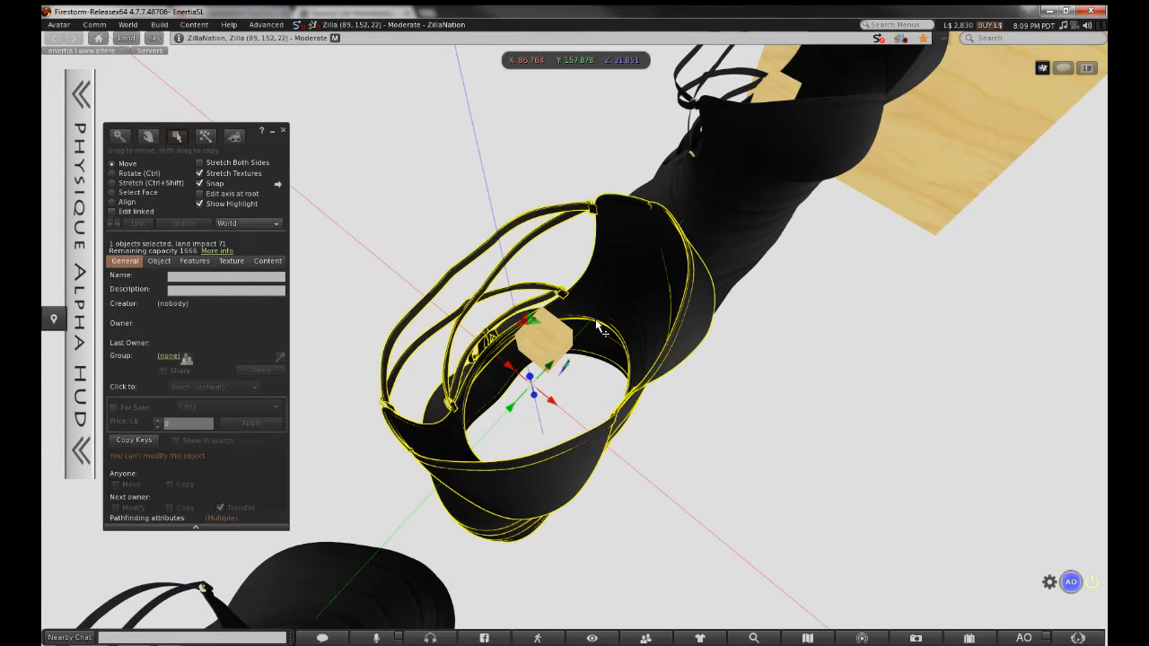
click(562, 347)
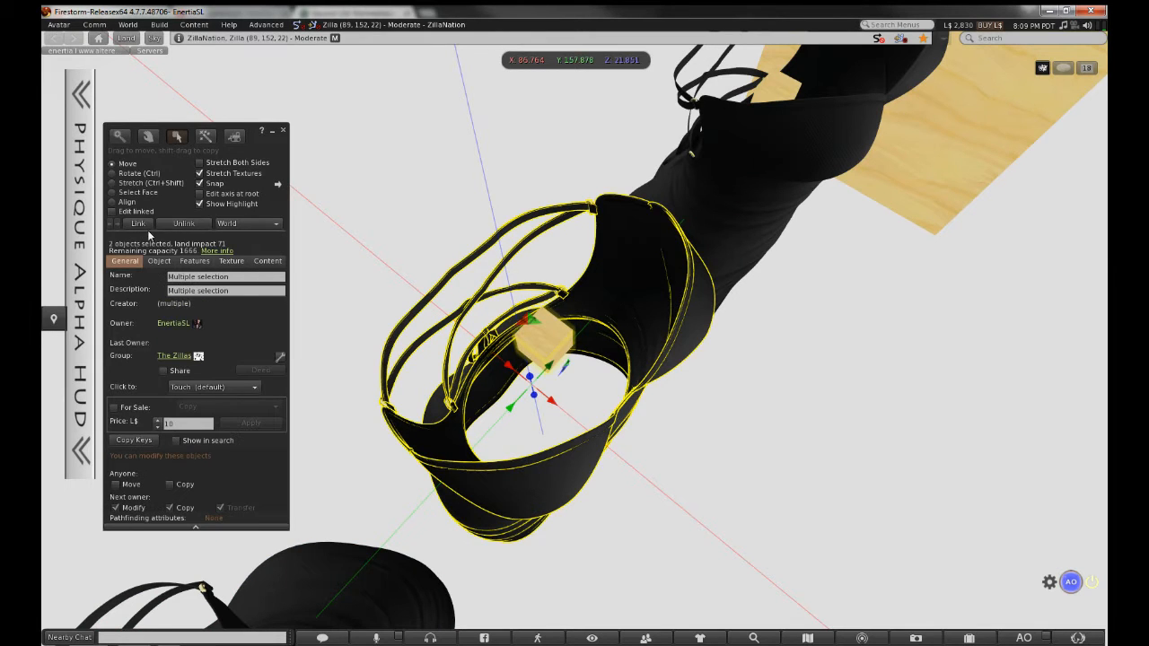
click(212, 278)
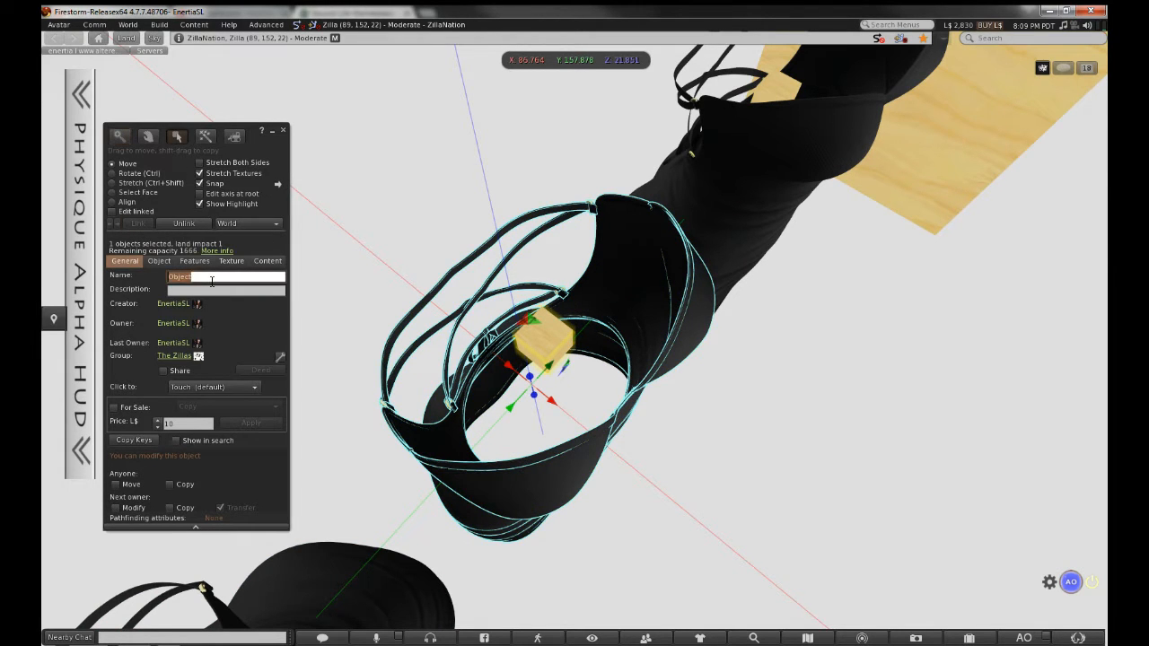
text(xs)
Link the next dress piece with the selected cube and start renaming it
ctrl+alt+drag(747, 152, 747, 215)
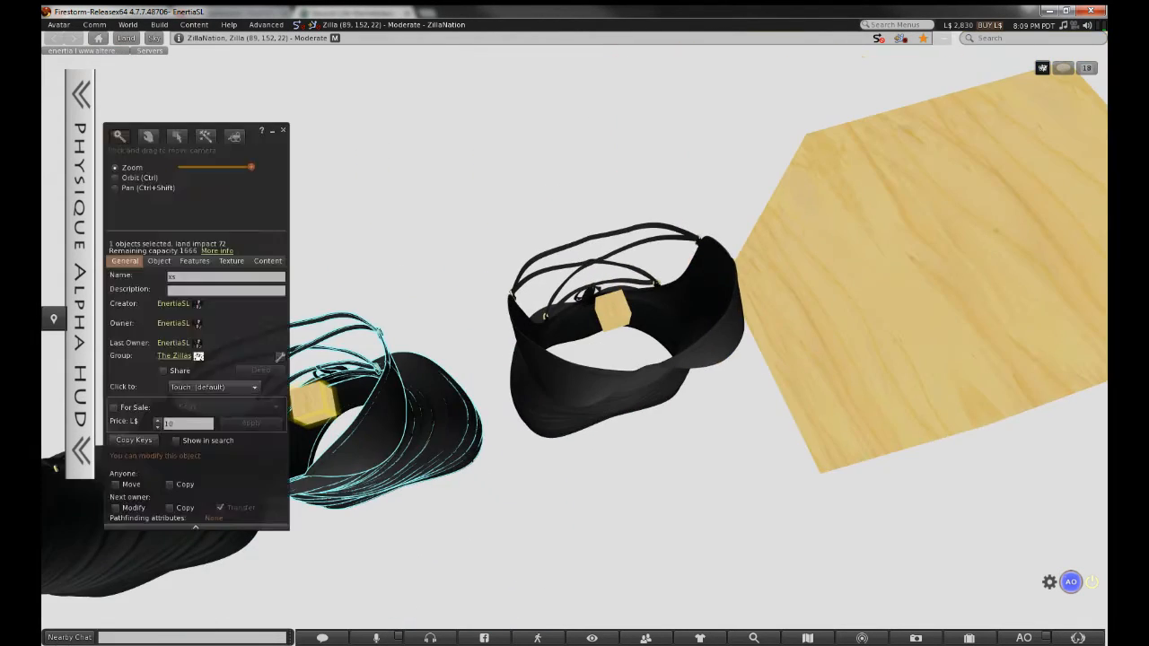
alt+drag(610, 310, 577, 341)
click(558, 462)
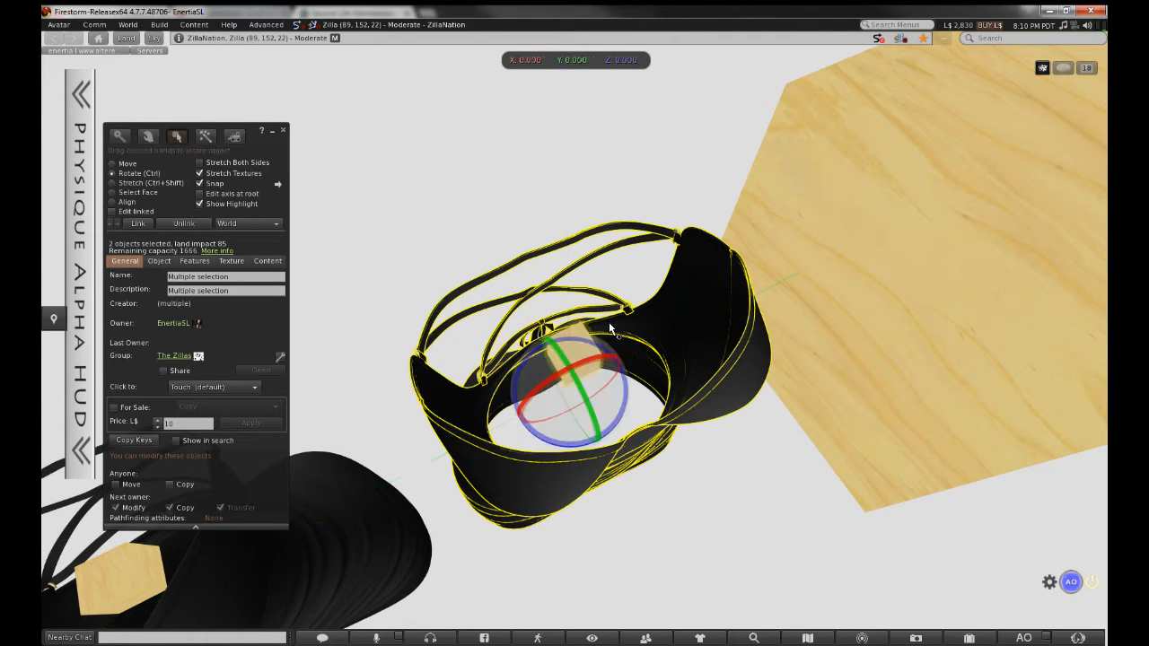
key(ctrl+l)
click(221, 280)
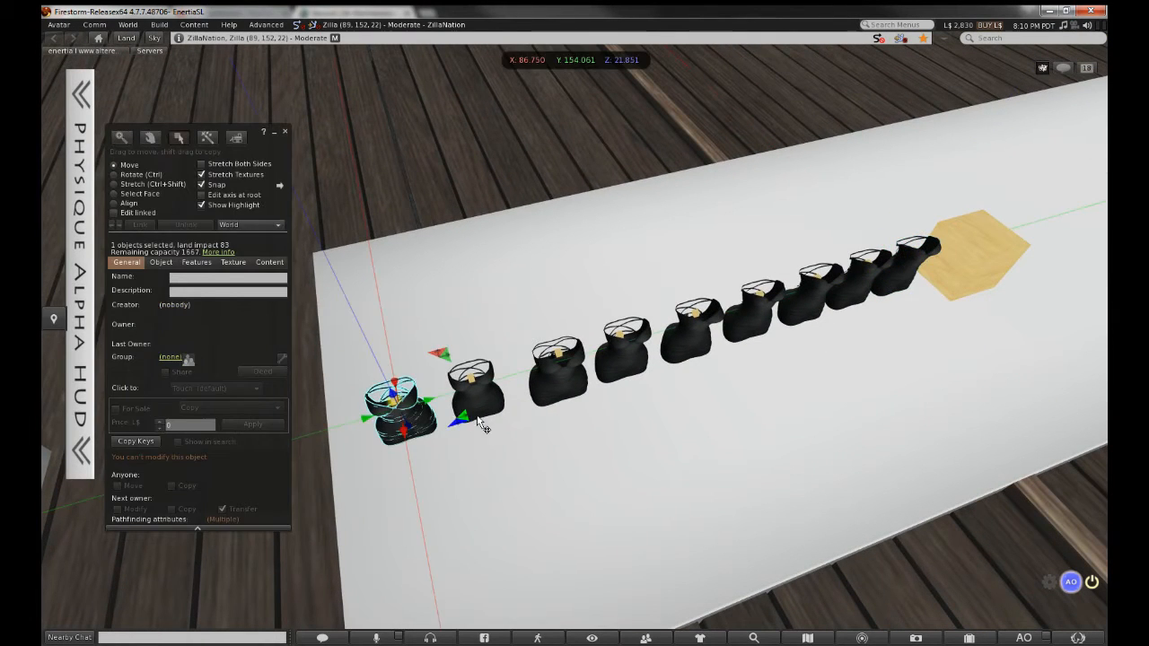
Select all nine dresses and set their next-owner Modify and Copy permissions
shift+click(476, 393)
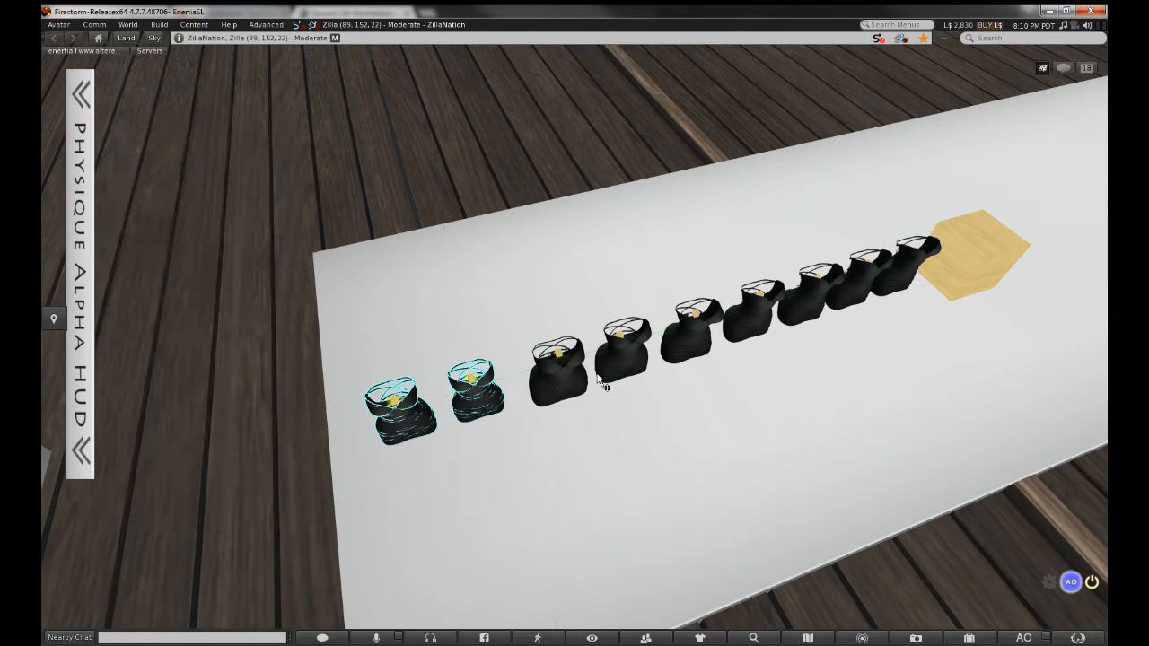
shift+click(556, 368)
shift+click(639, 355)
shift+click(687, 343)
shift+click(755, 314)
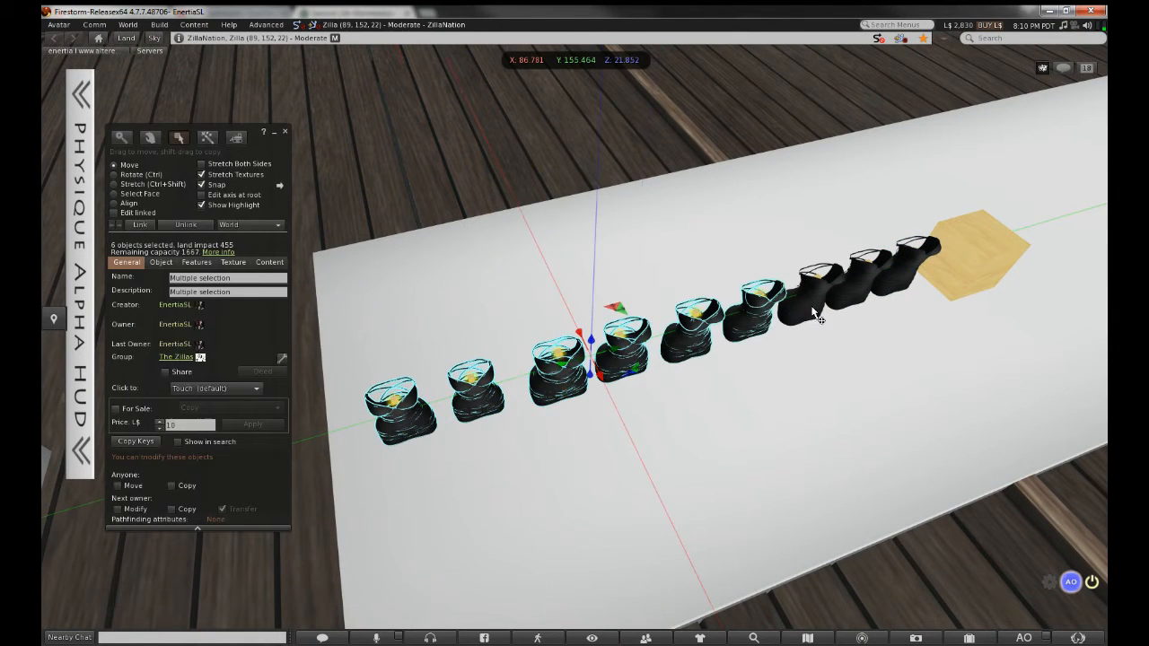
shift+click(803, 299)
shift+click(869, 280)
shift+click(909, 281)
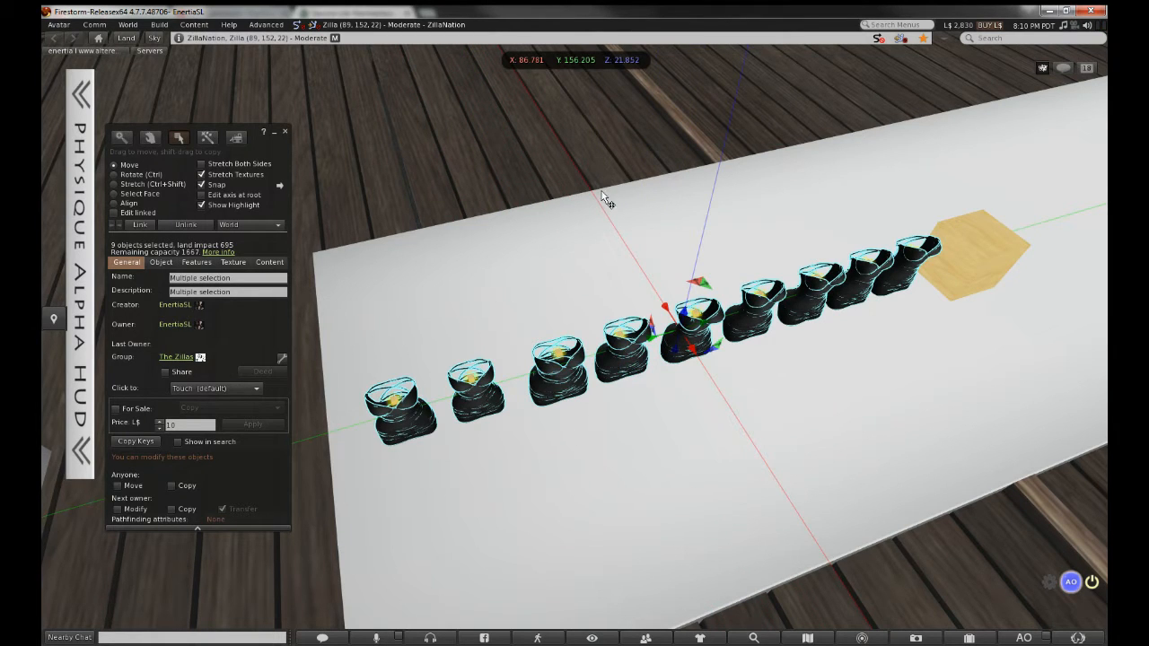
click(118, 509)
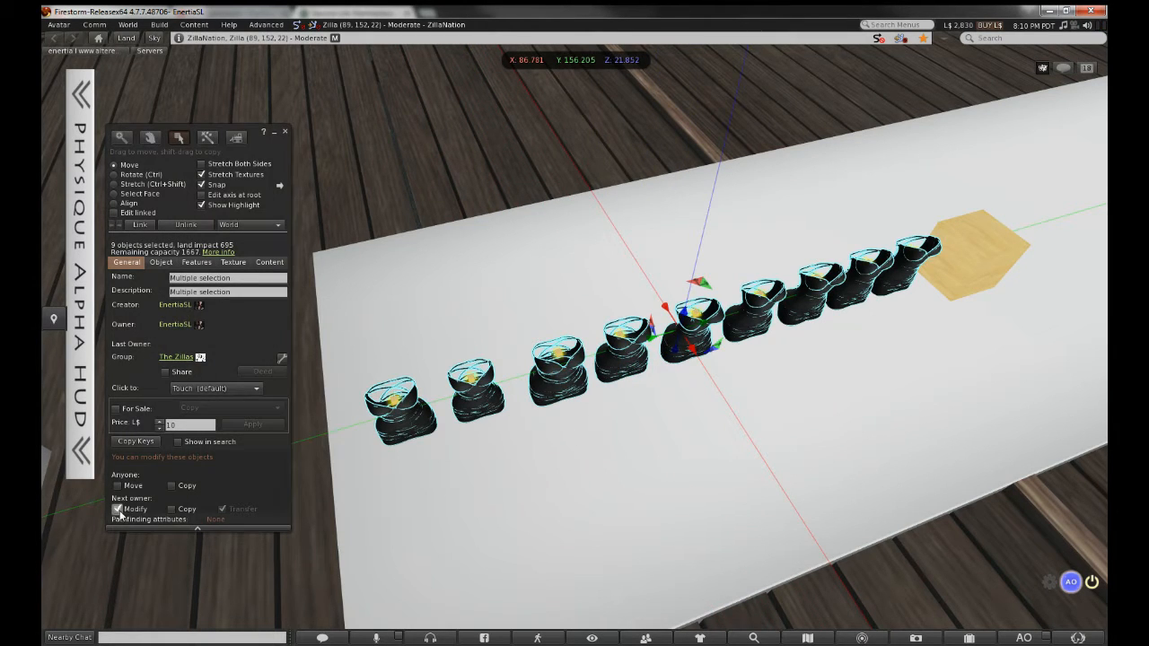
click(171, 509)
click(143, 213)
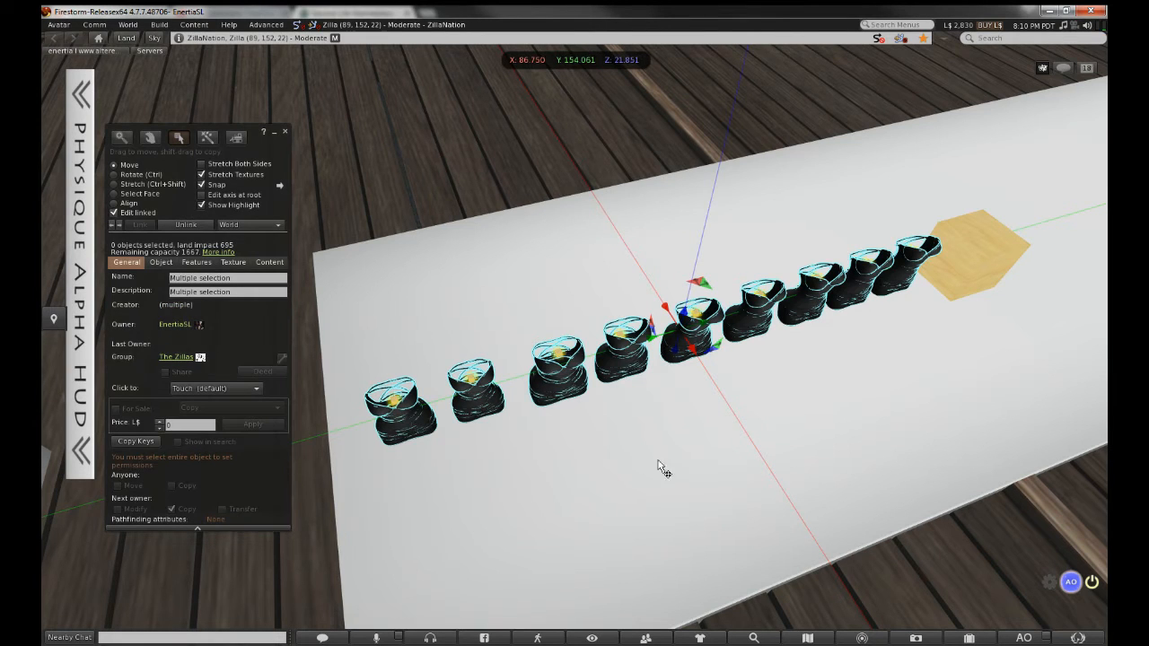
Select the small wooden cubes inside all nine dresses
click(680, 411)
alt+drag(534, 397, 510, 473)
click(524, 501)
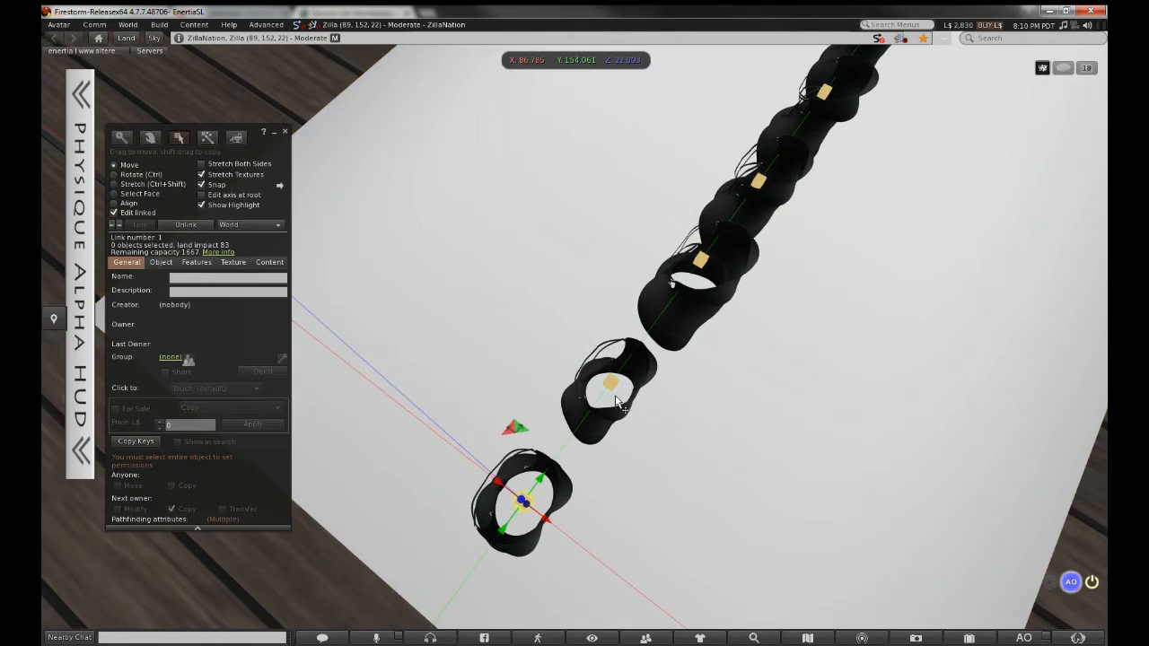
shift+click(618, 402)
shift+click(702, 262)
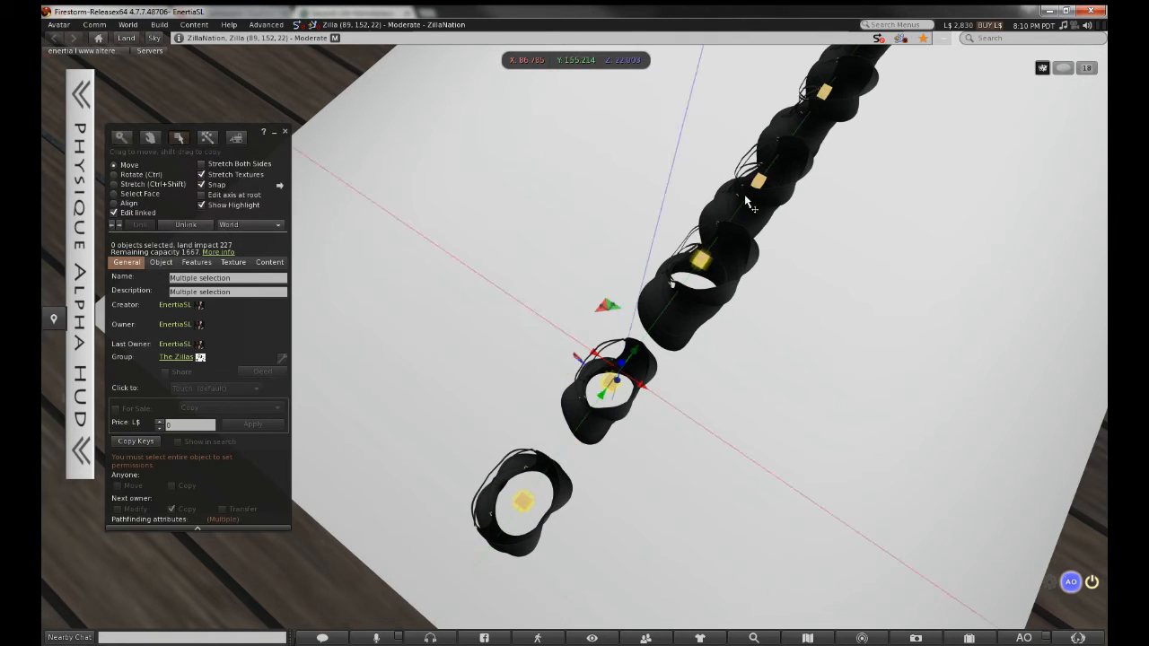
ctrl+alt+drag(700, 269, 492, 409)
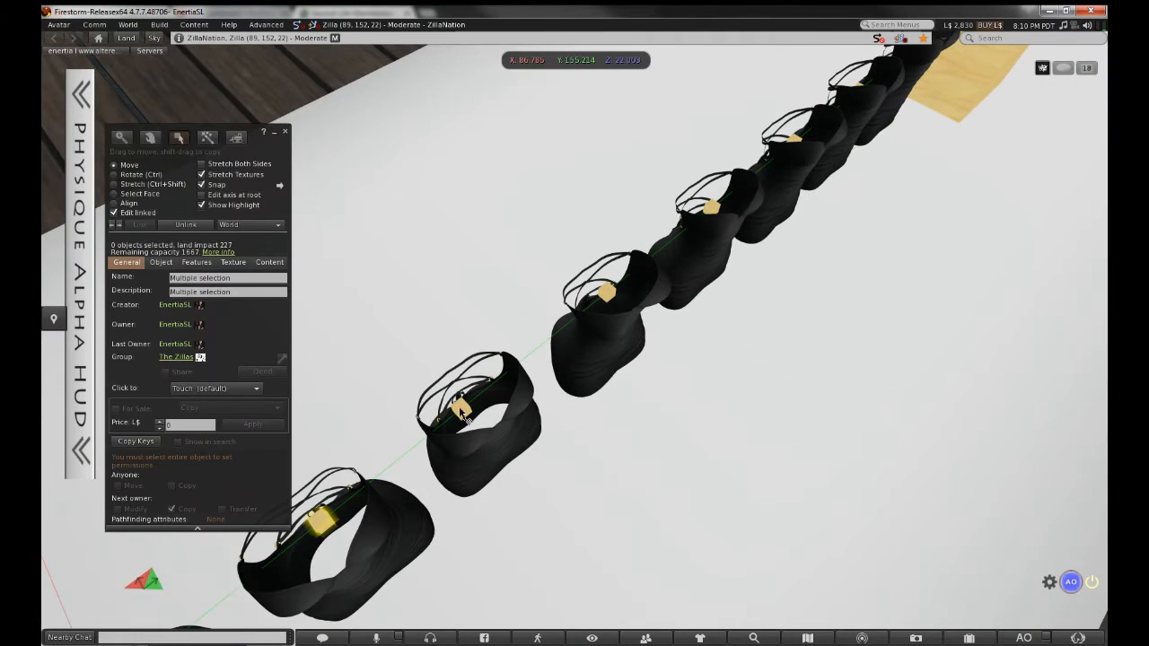
shift+click(460, 411)
shift+click(610, 292)
alt+drag(610, 292, 555, 362)
shift+click(555, 362)
shift+click(690, 299)
alt+drag(789, 235, 576, 336)
shift+click(560, 430)
shift+click(817, 427)
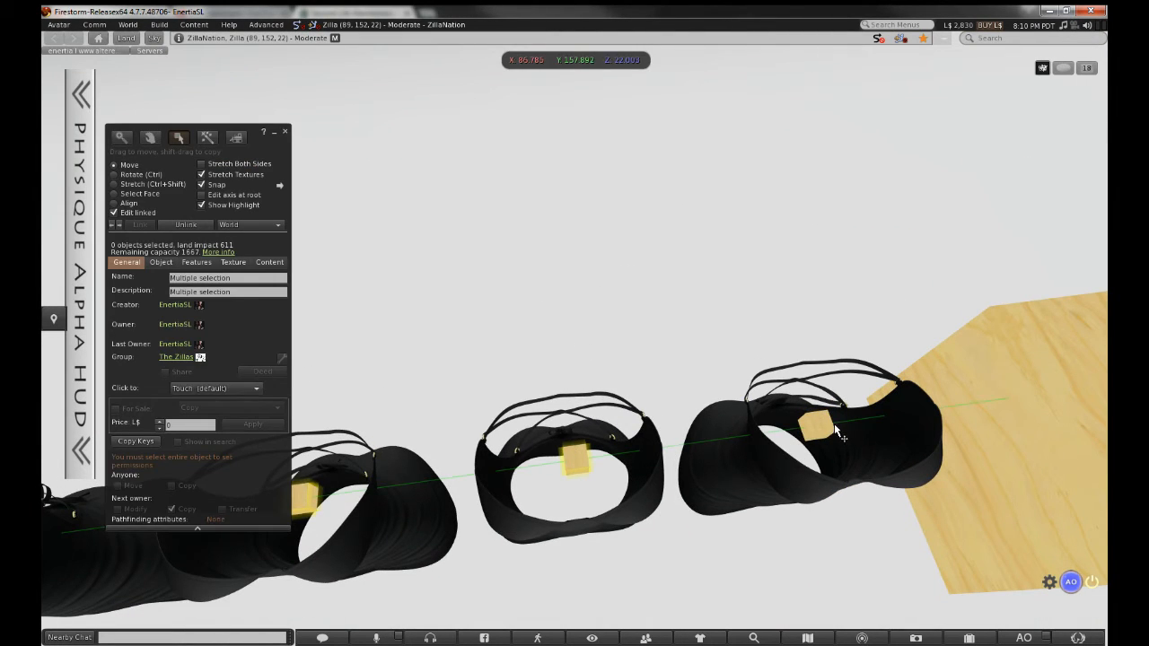
Set the selected cubes' Transparency to 100% in the Texture settings
click(233, 262)
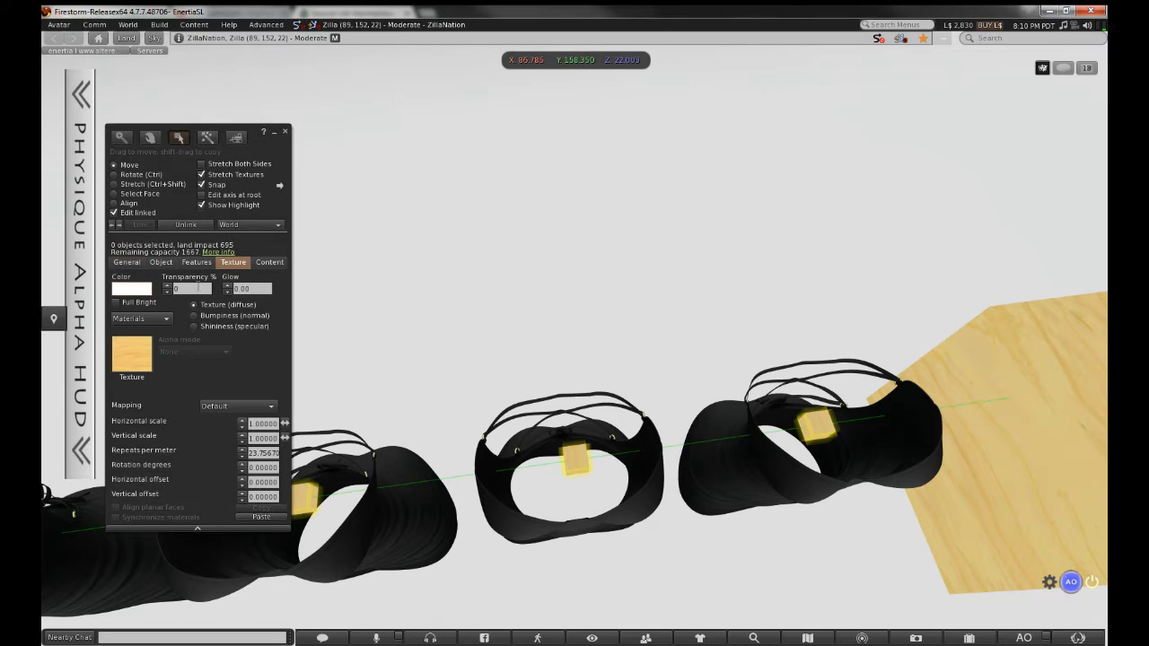
click(197, 287)
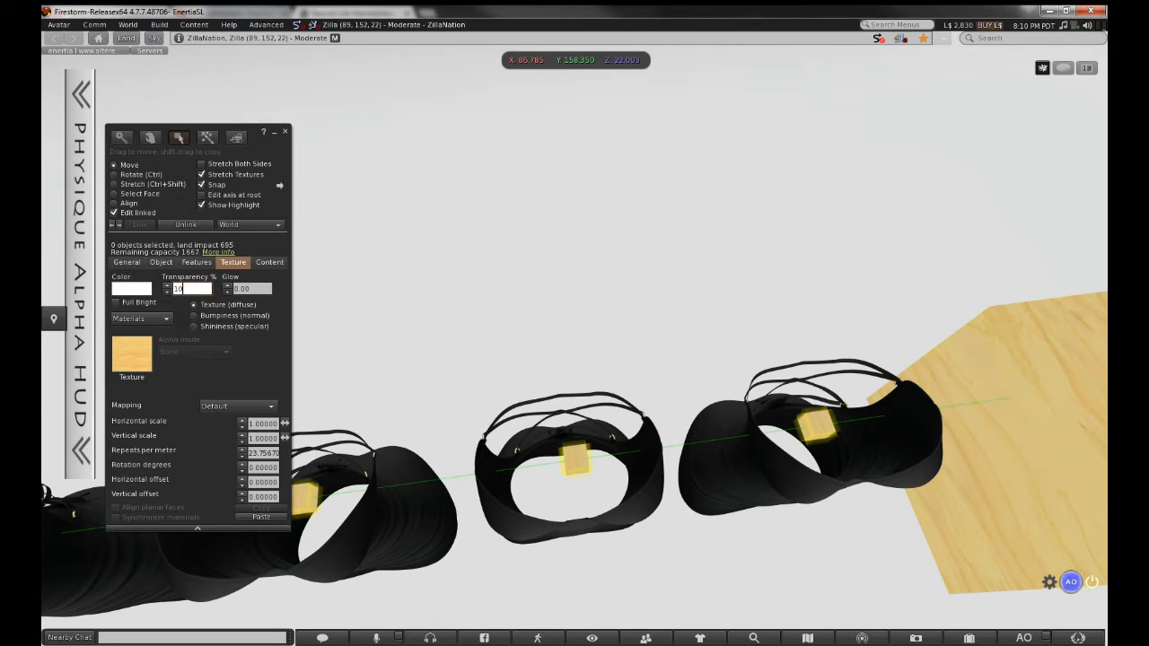
text(100)
key(Tab)
click(286, 132)
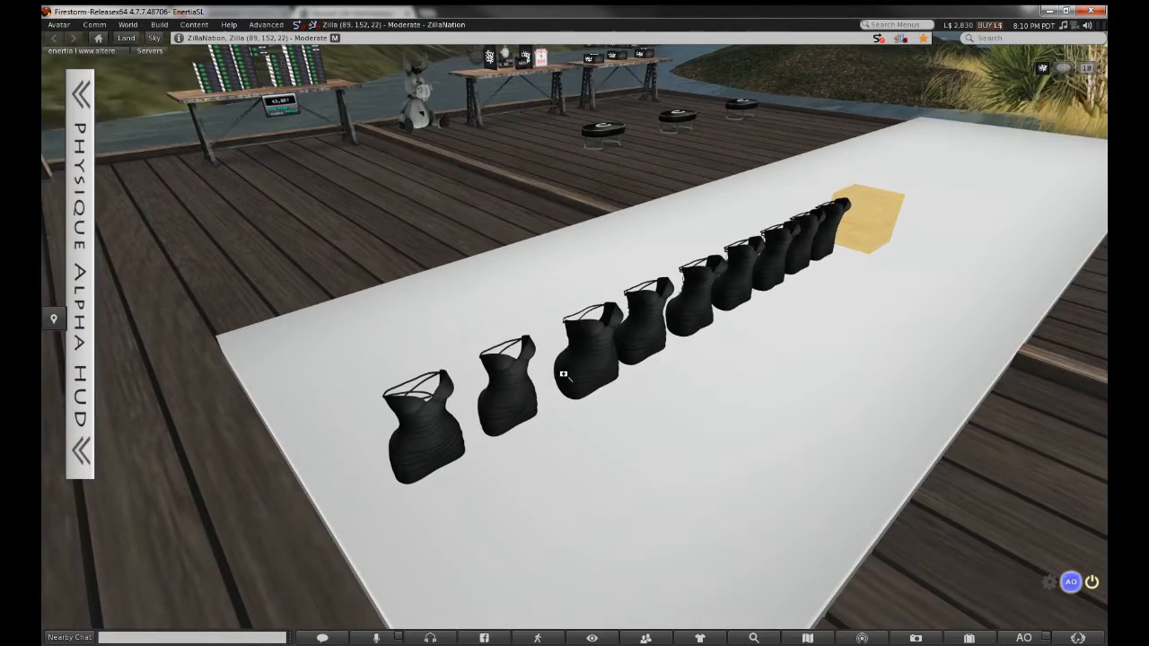
Type 'enertia | strappy dress -' into the leftmost dress's name and copy that prefix
click(514, 399)
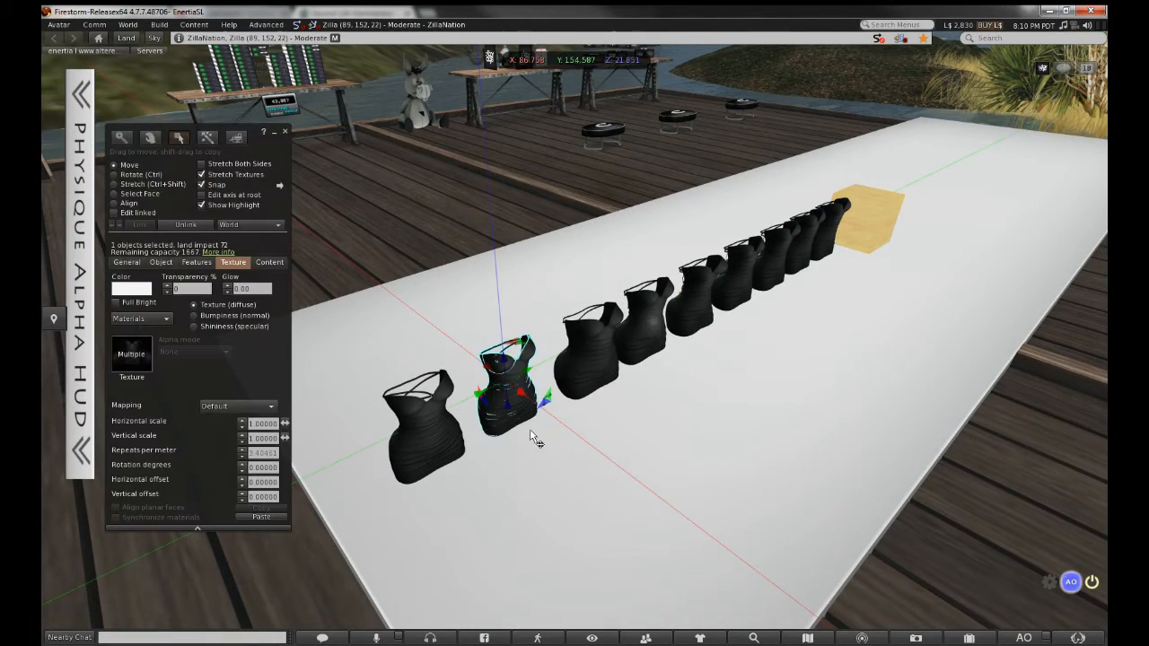
click(125, 262)
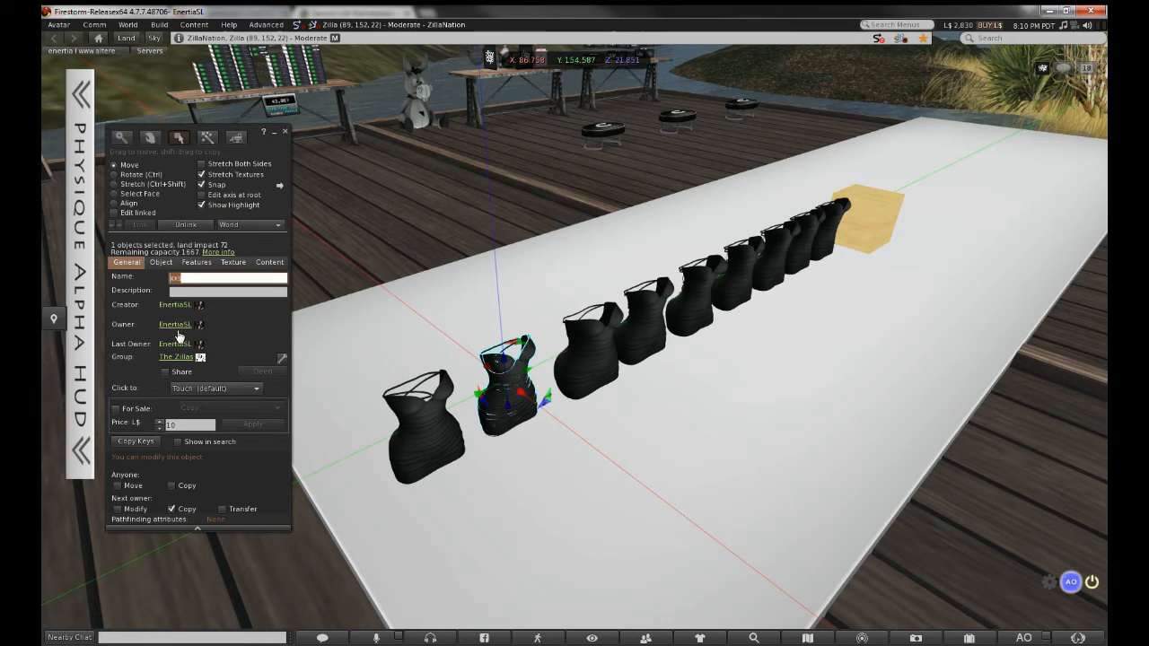
click(428, 450)
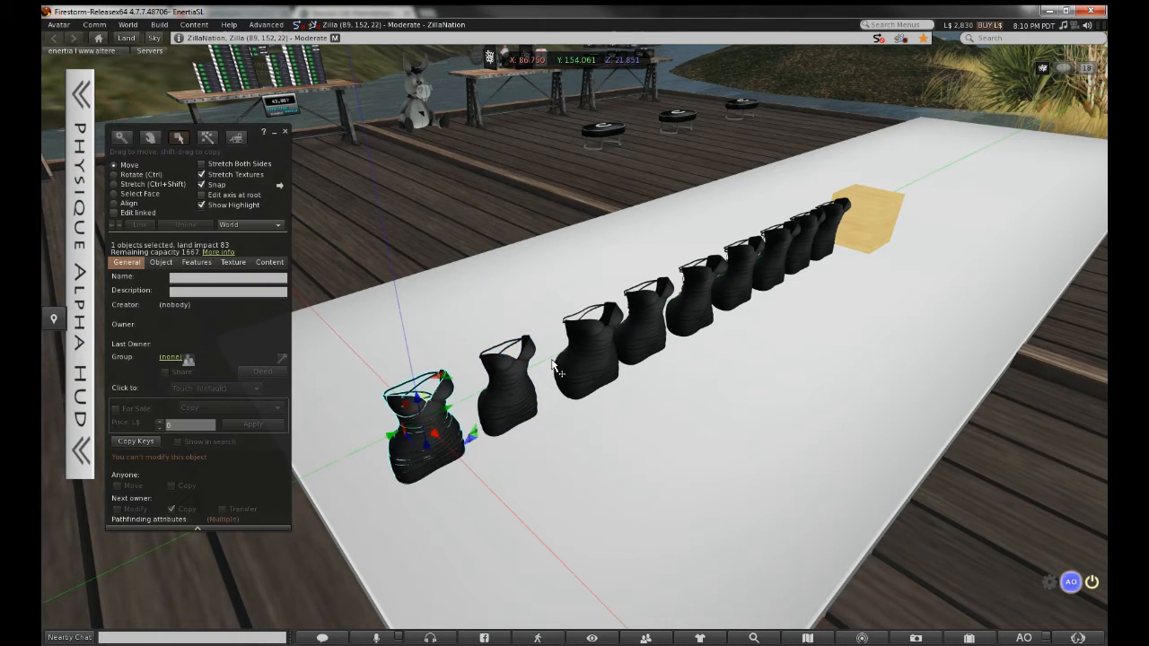
click(582, 355)
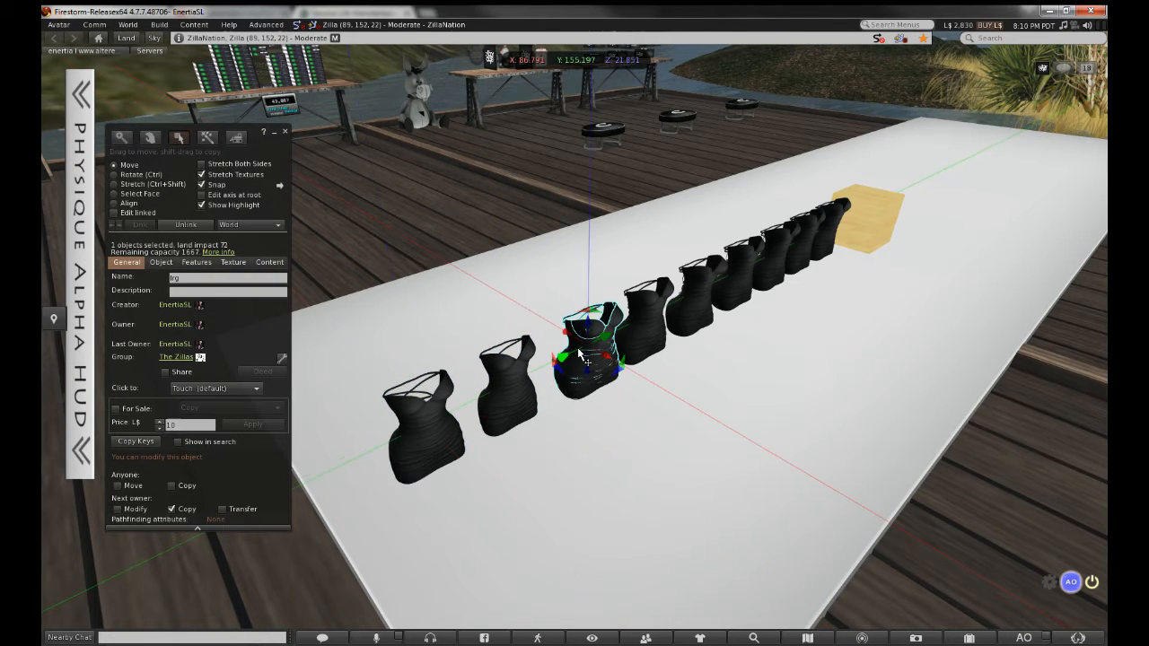
click(630, 334)
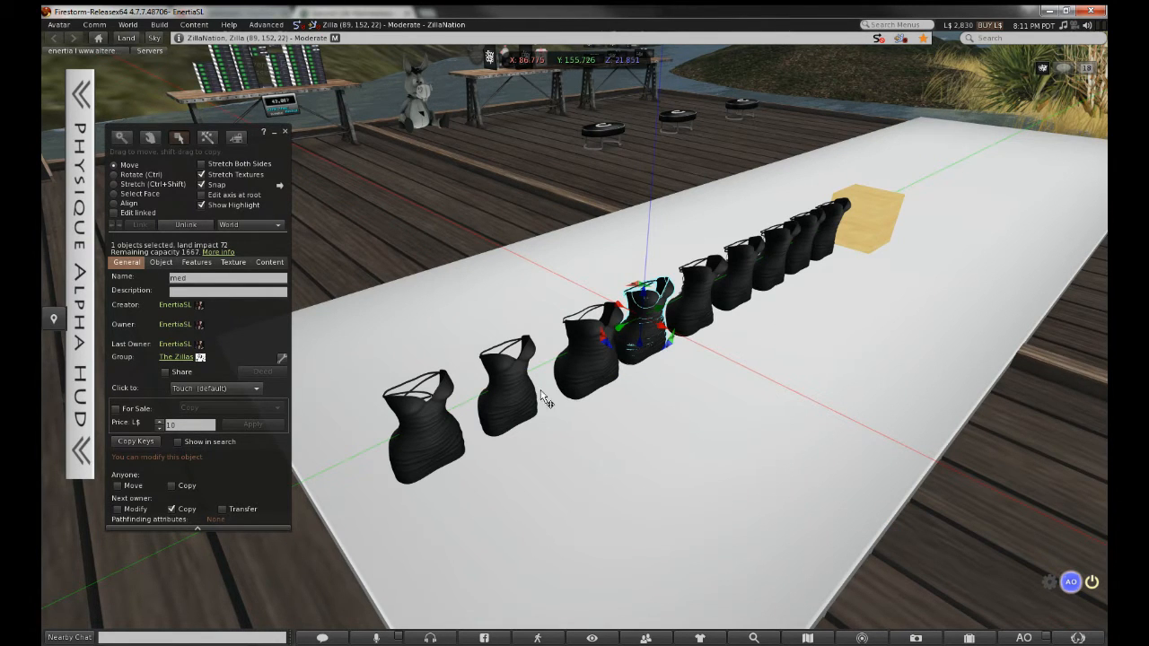
click(448, 434)
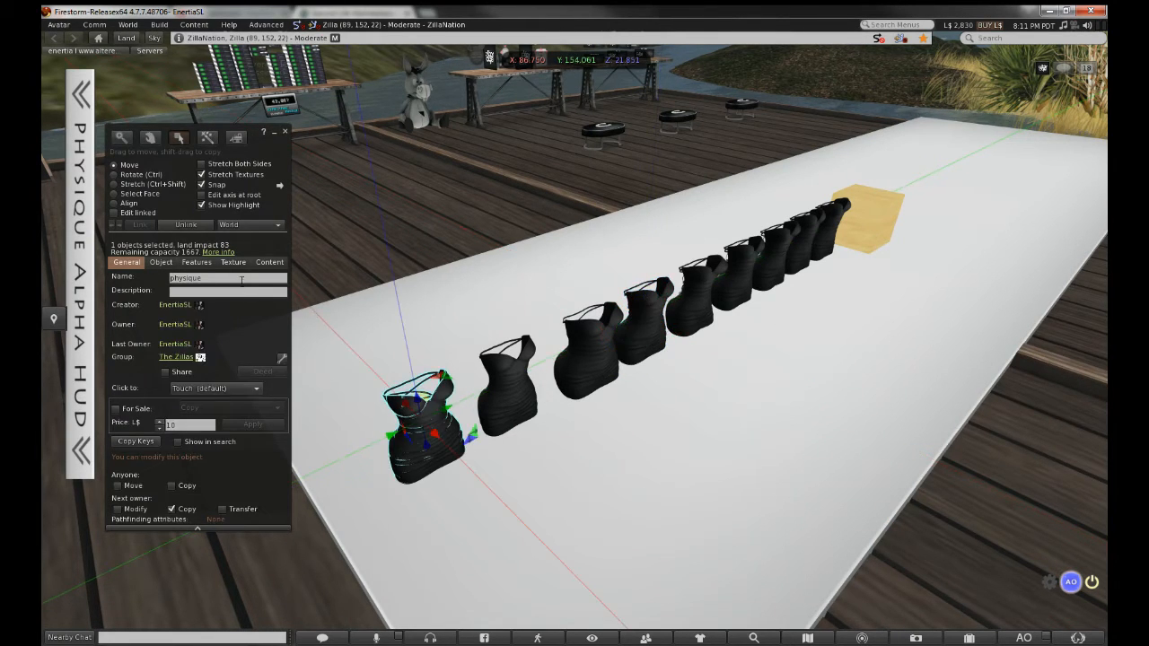
click(239, 278)
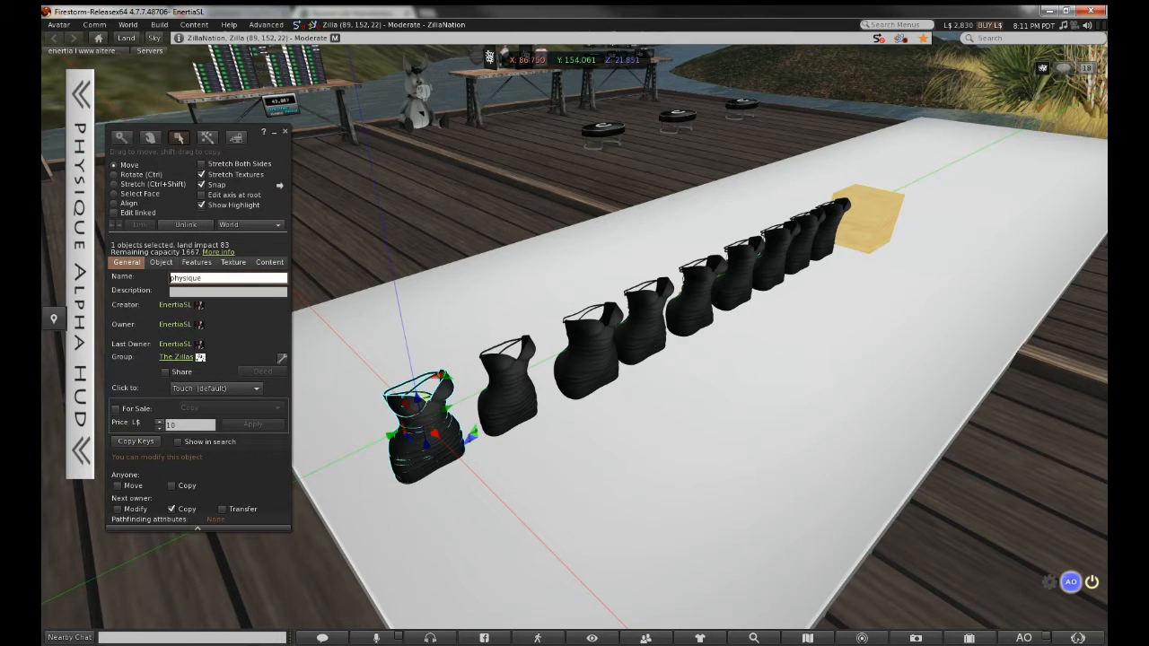
text(e)
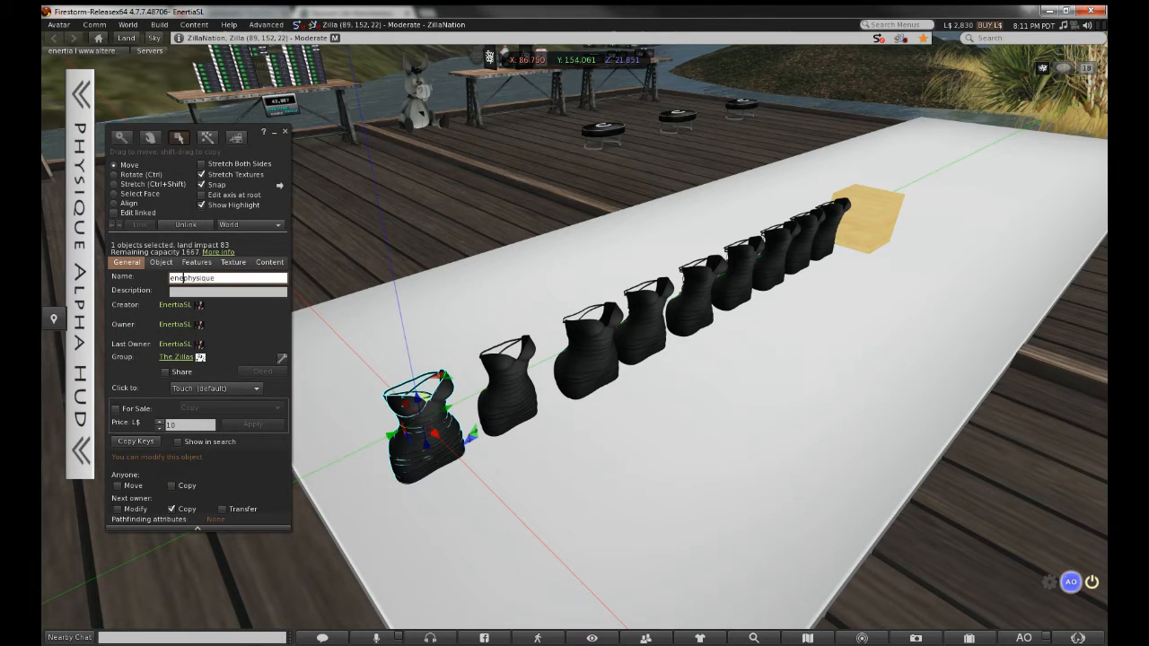
text(nertia | )
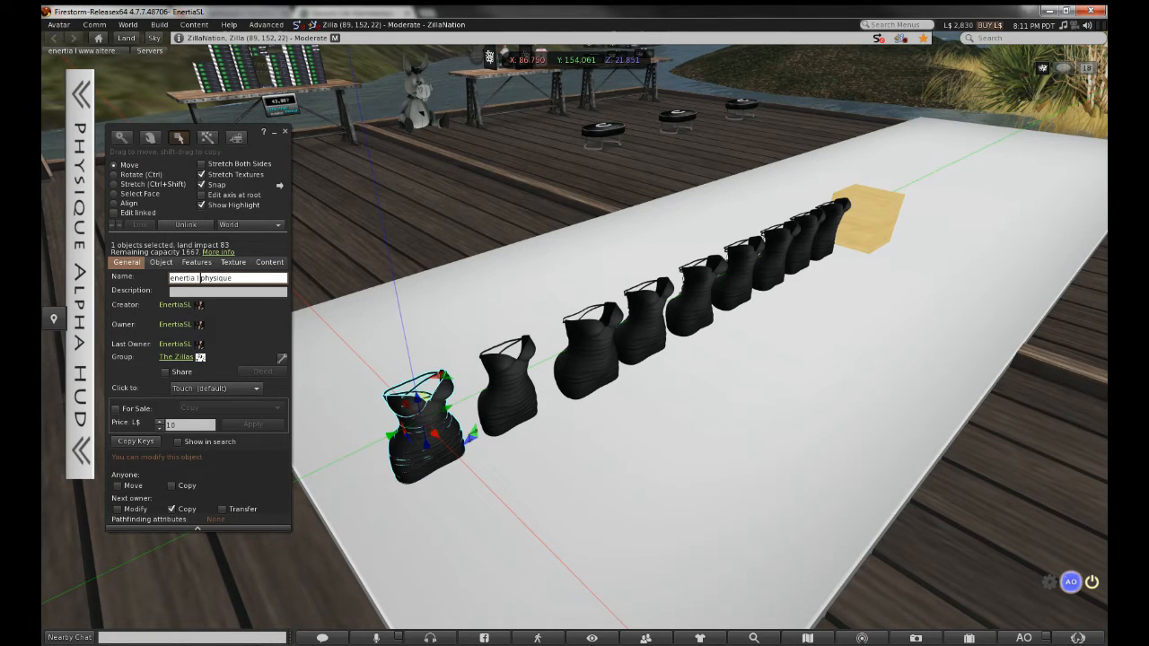
text(strappy )
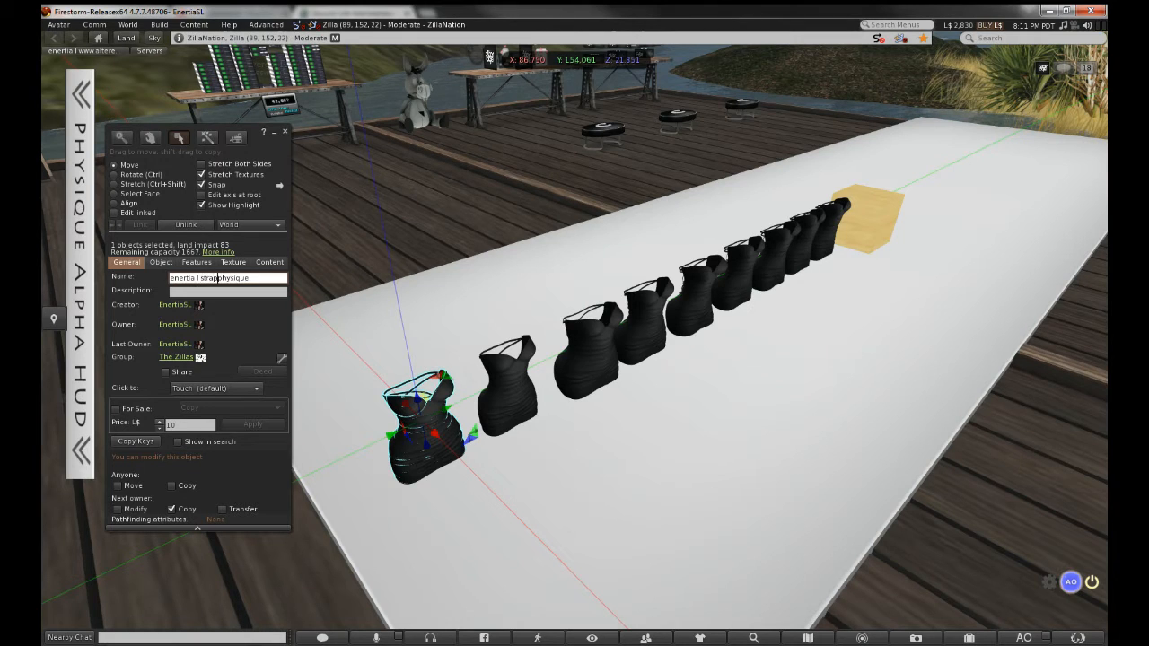
text(dress - p)
key(shift+Home)
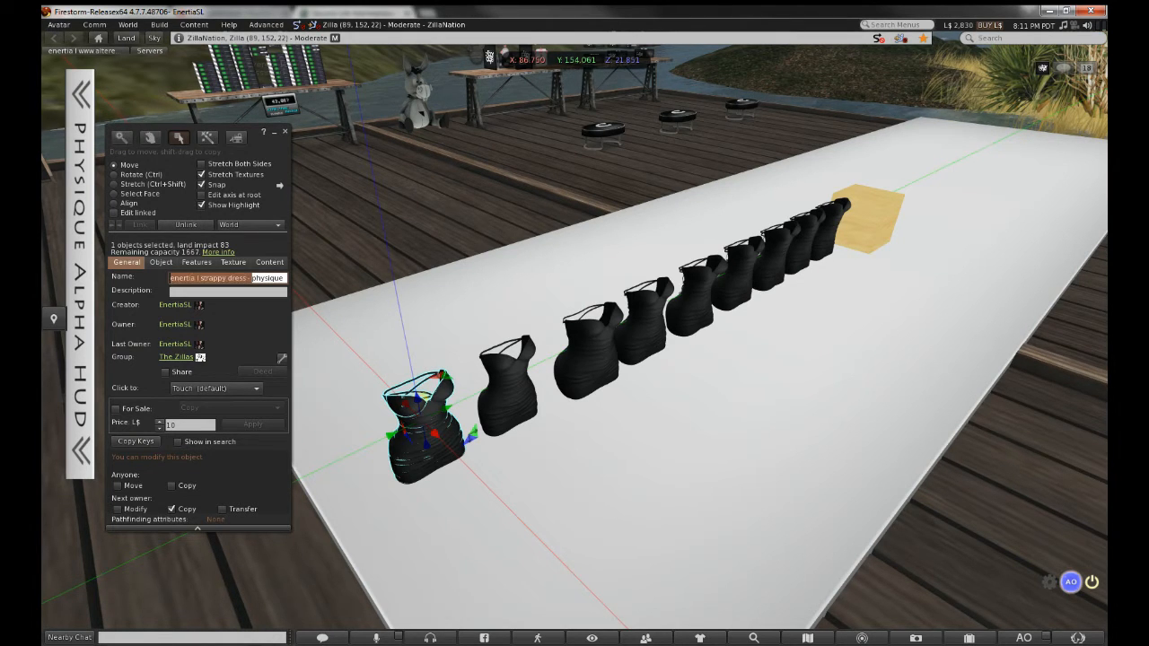
key(ctrl+c)
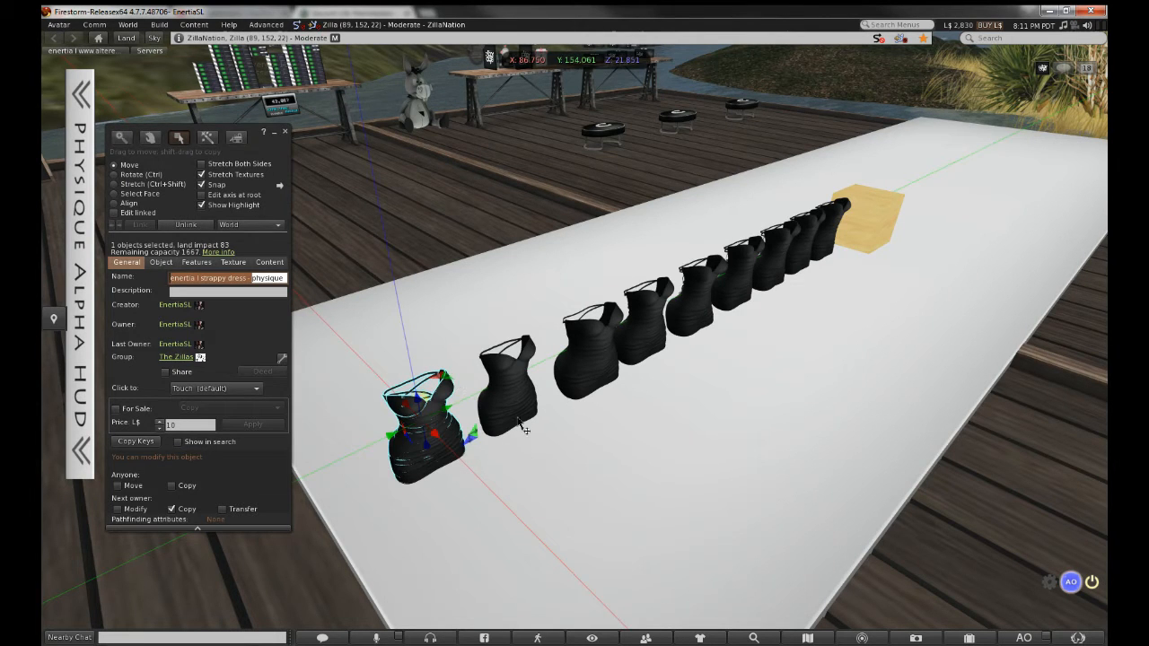
Paste the prefix ahead of the next dresses' names, including lg and isis
click(525, 429)
click(241, 279)
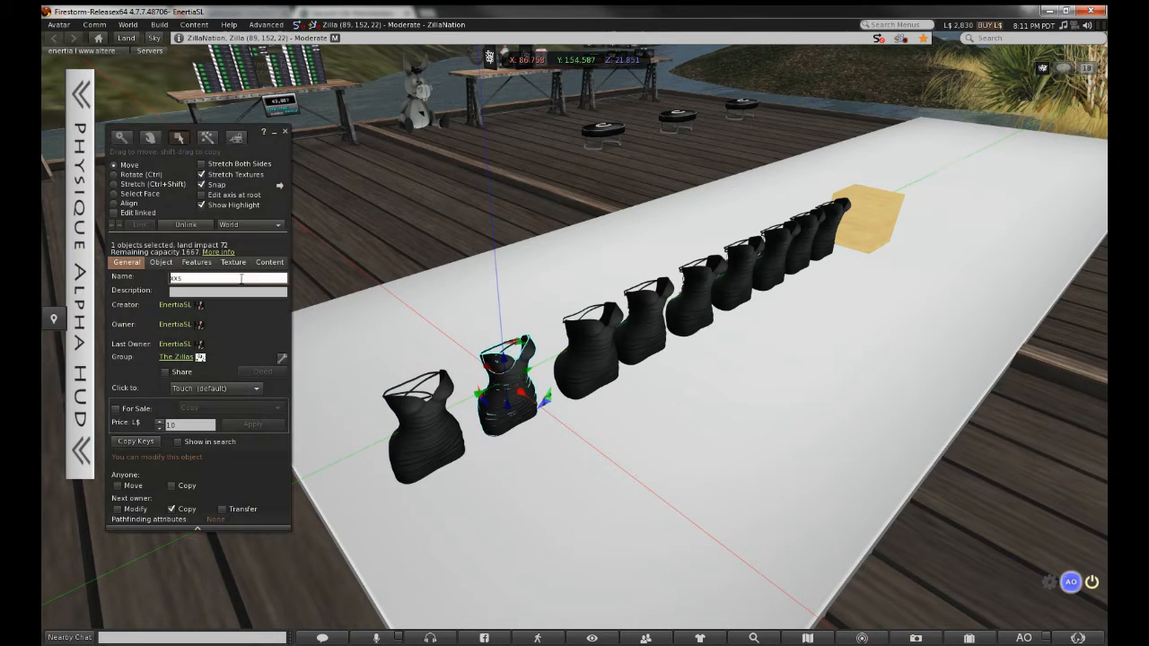
click(583, 345)
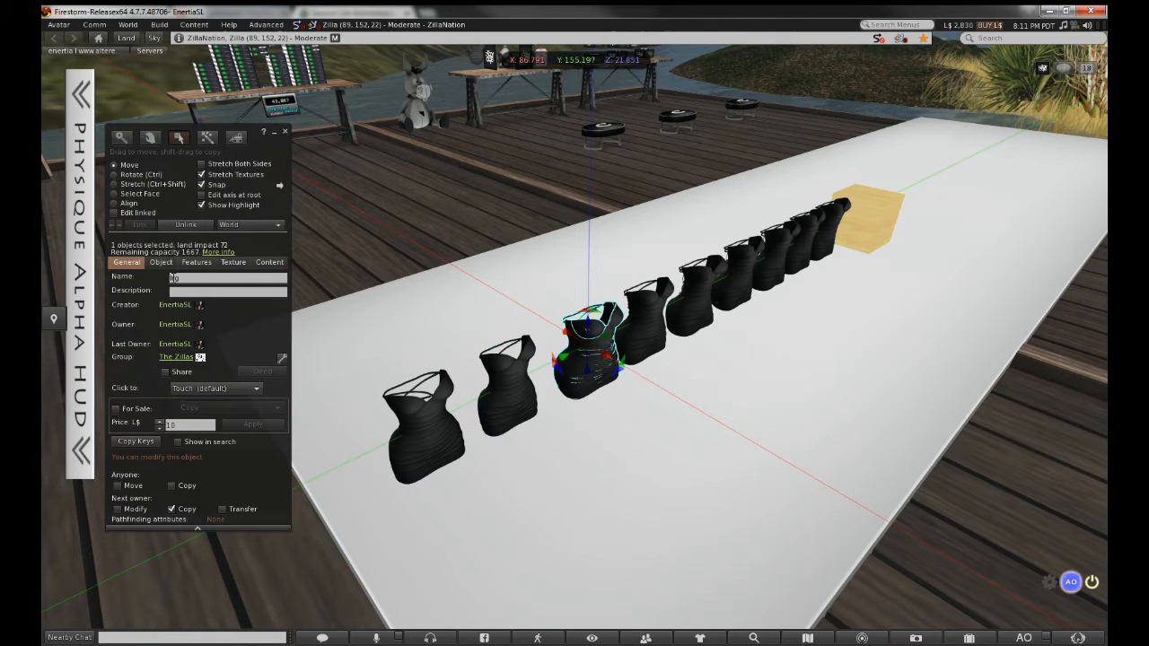
click(172, 277)
key(ctrl+v)
click(648, 323)
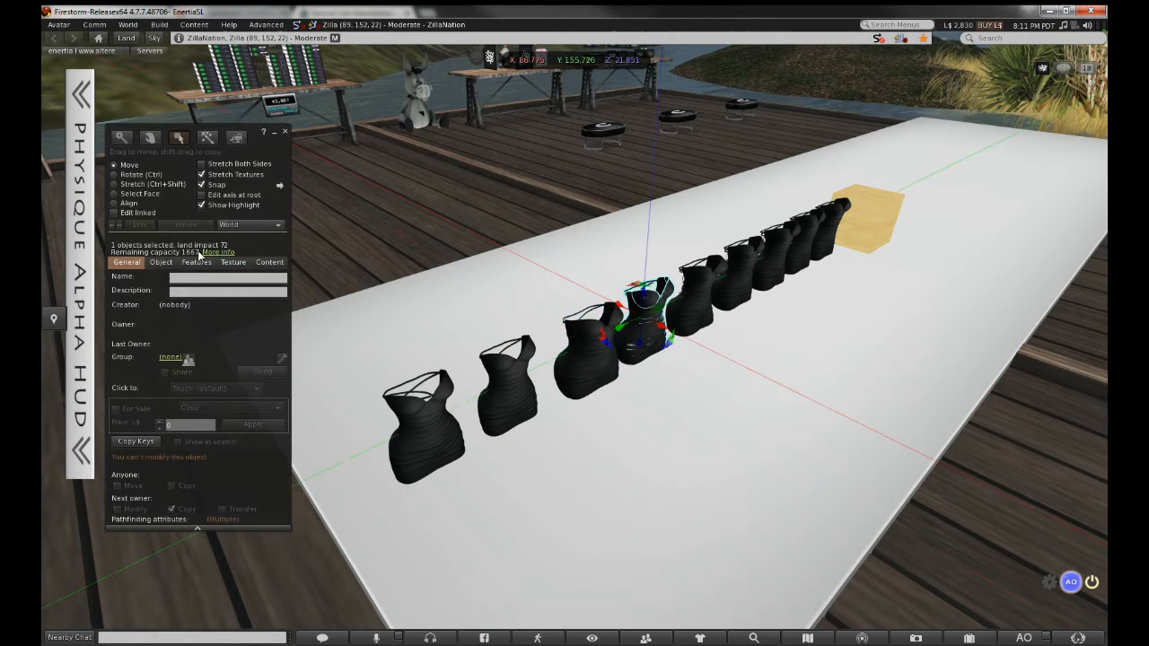
click(701, 293)
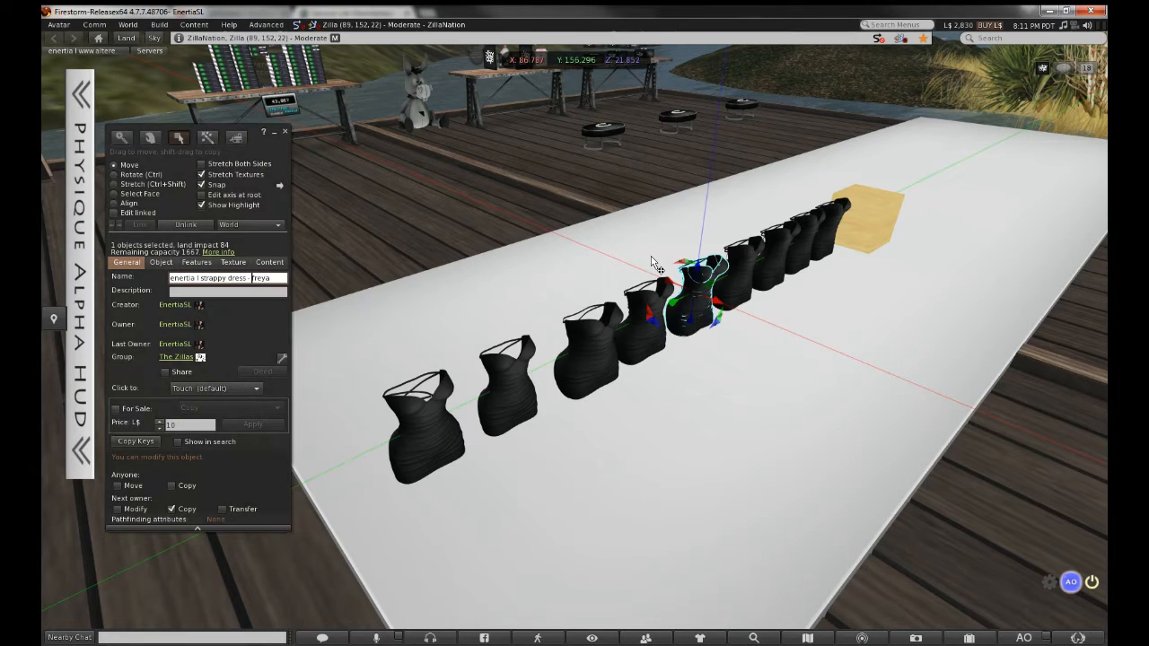
click(741, 271)
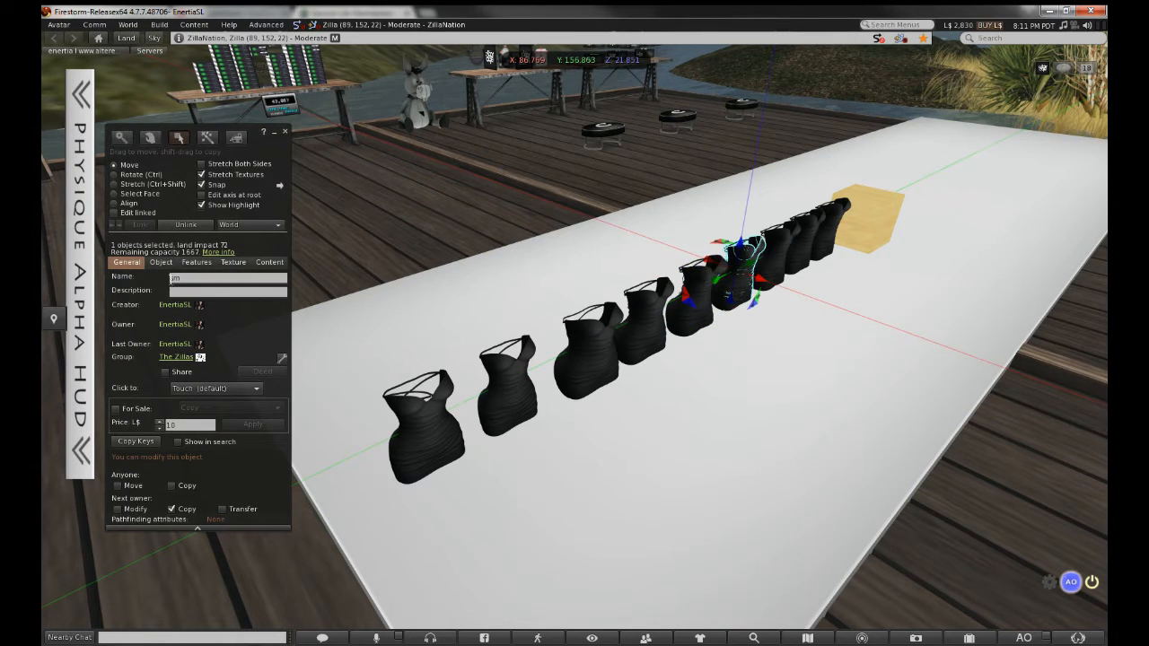
click(786, 242)
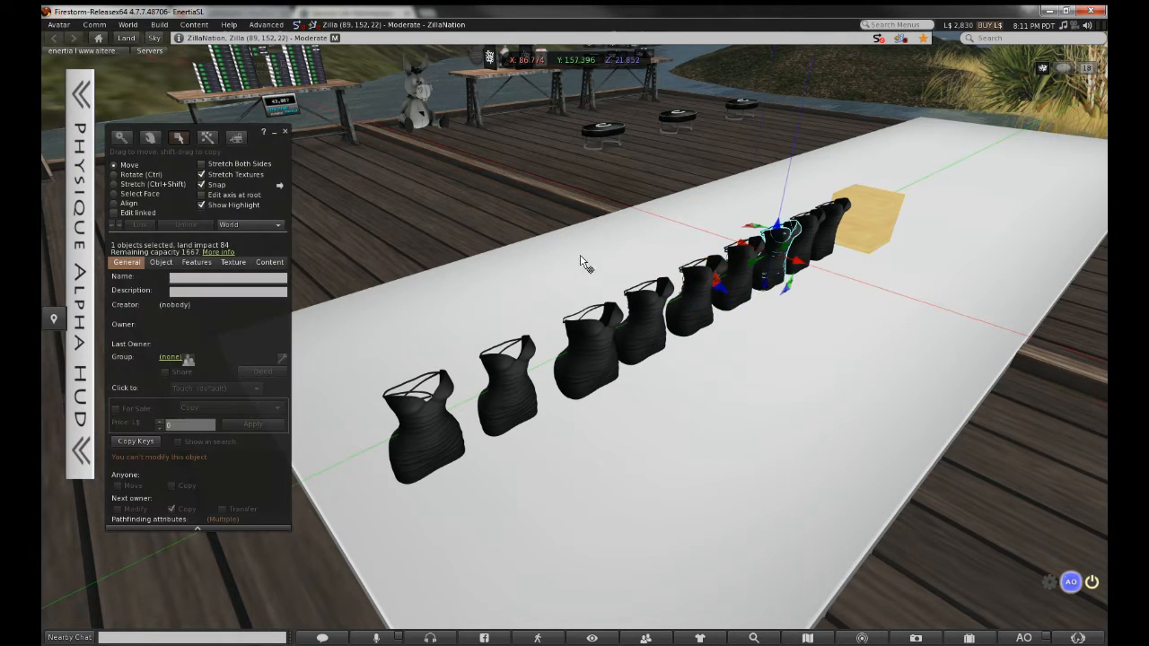
click(169, 278)
key(ctrl+v)
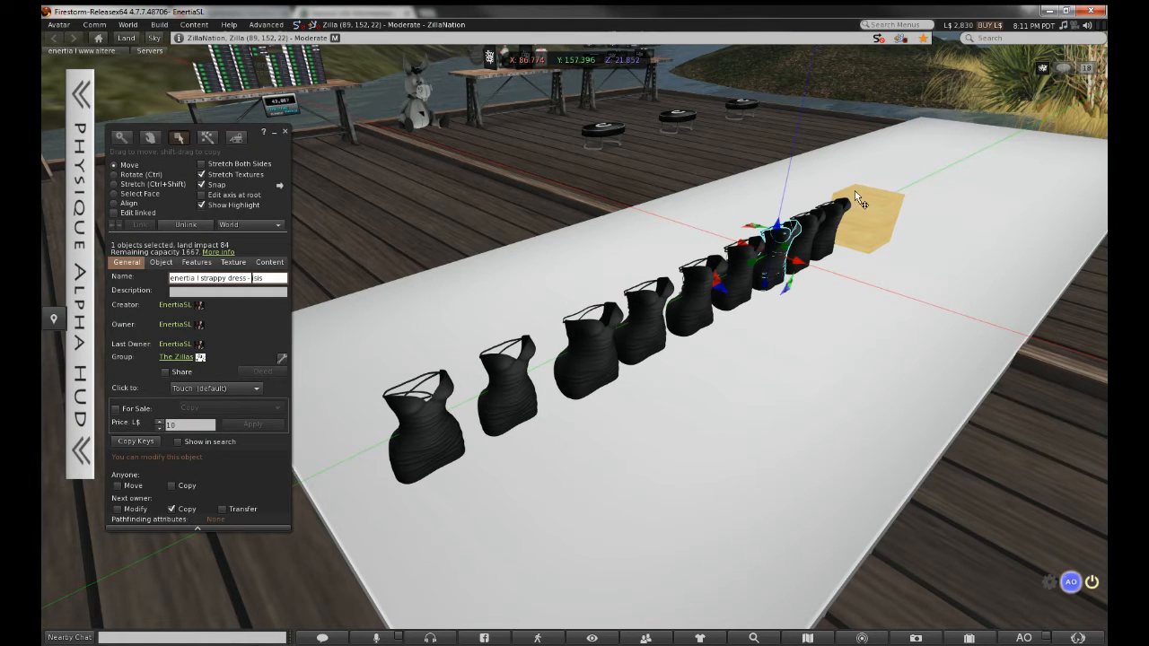
Paste the prefix before xs and venus on the last two dresses, then close the build editor
click(818, 226)
click(210, 280)
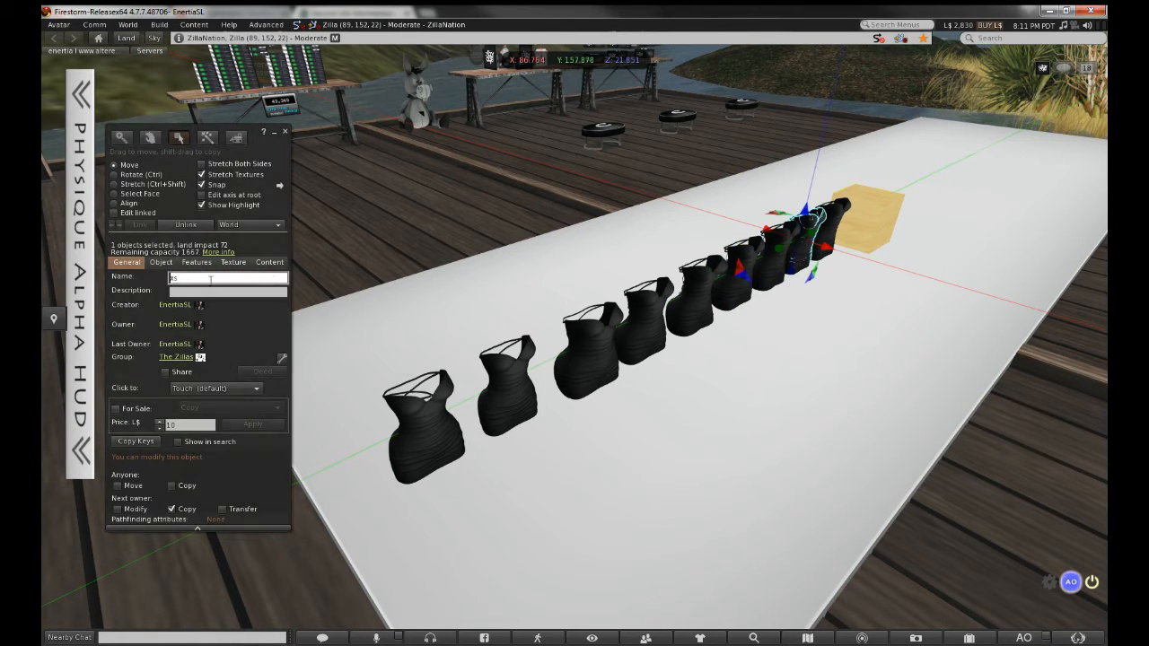
key(ctrl+v)
click(845, 220)
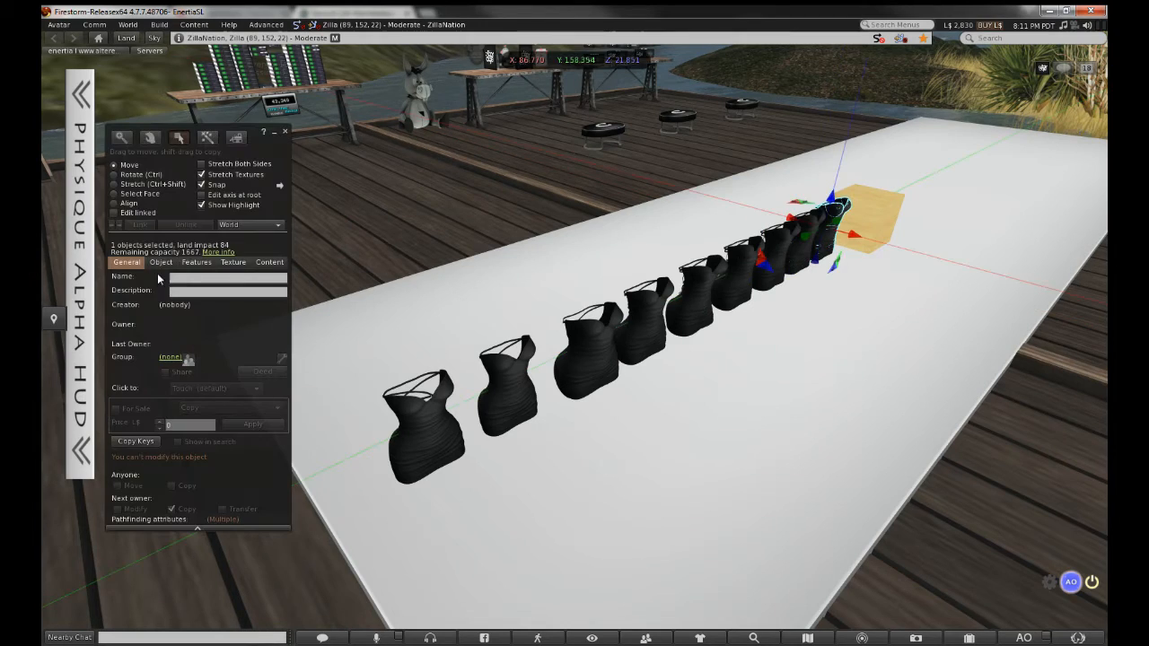
click(171, 278)
key(ctrl+v)
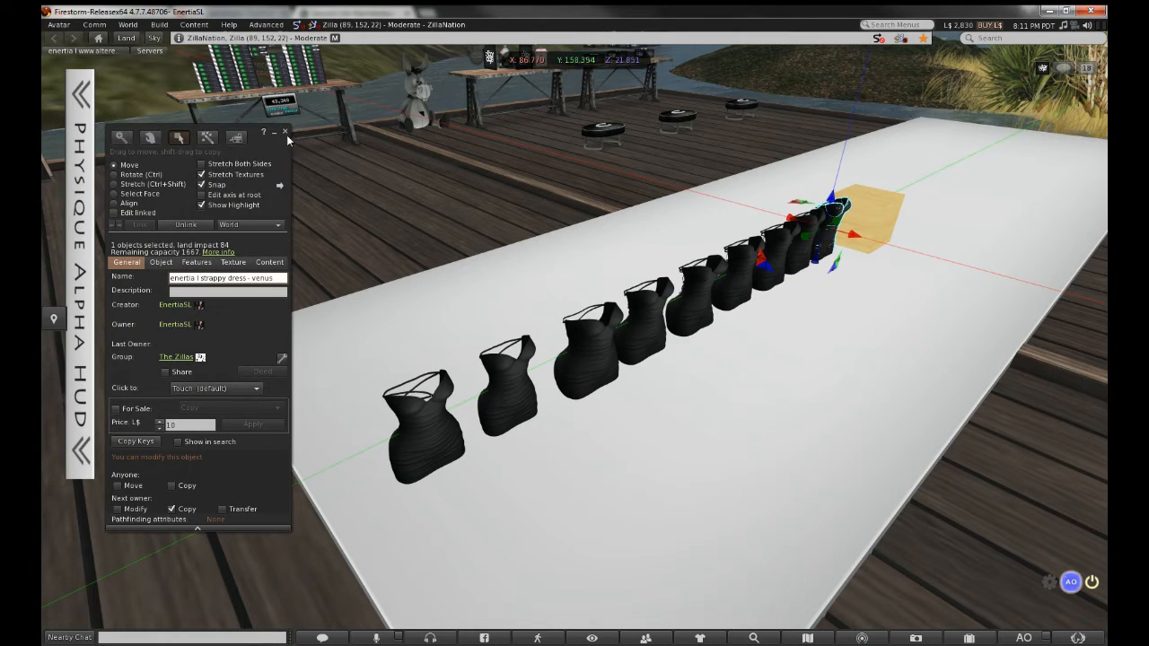
click(284, 132)
alt+drag(705, 263, 682, 314)
alt+drag(531, 374, 619, 444)
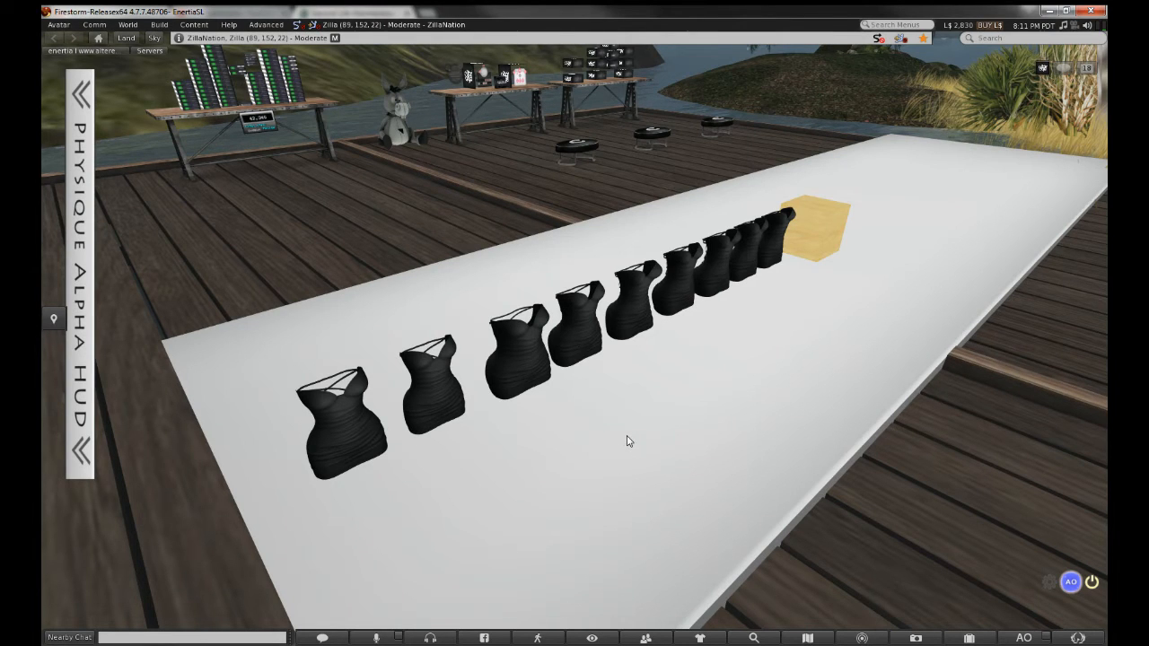
Switch to the browser and open the BoSH seller's store from the Mesh Multi Color & Texture Changer listing
click(1050, 10)
click(923, 99)
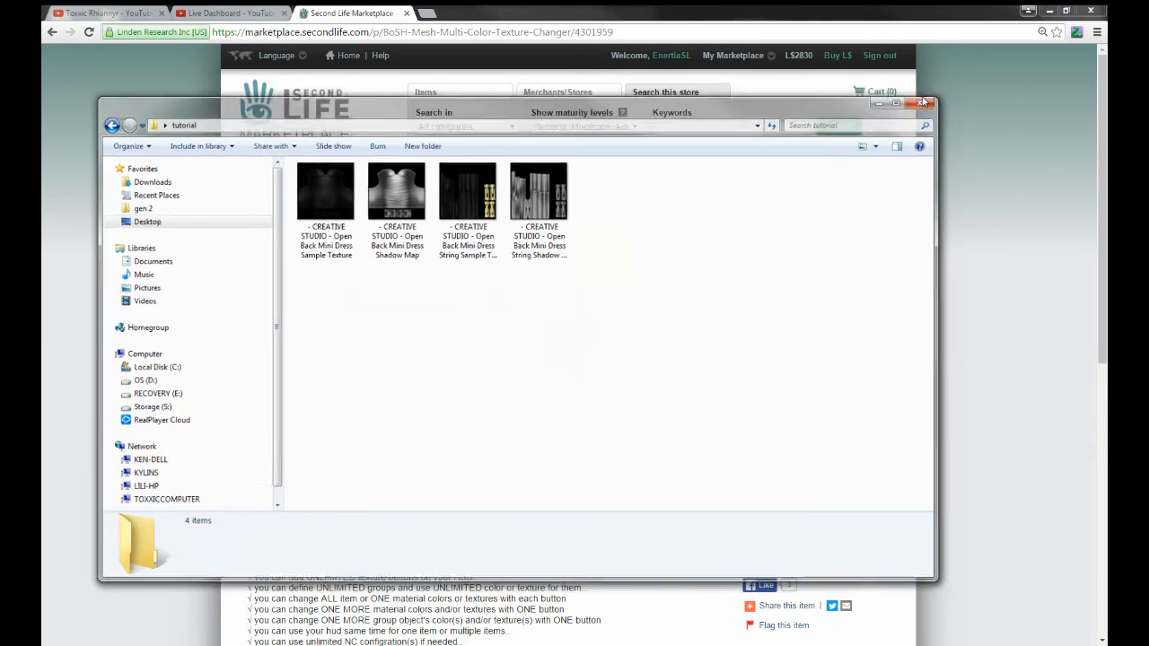
click(142, 143)
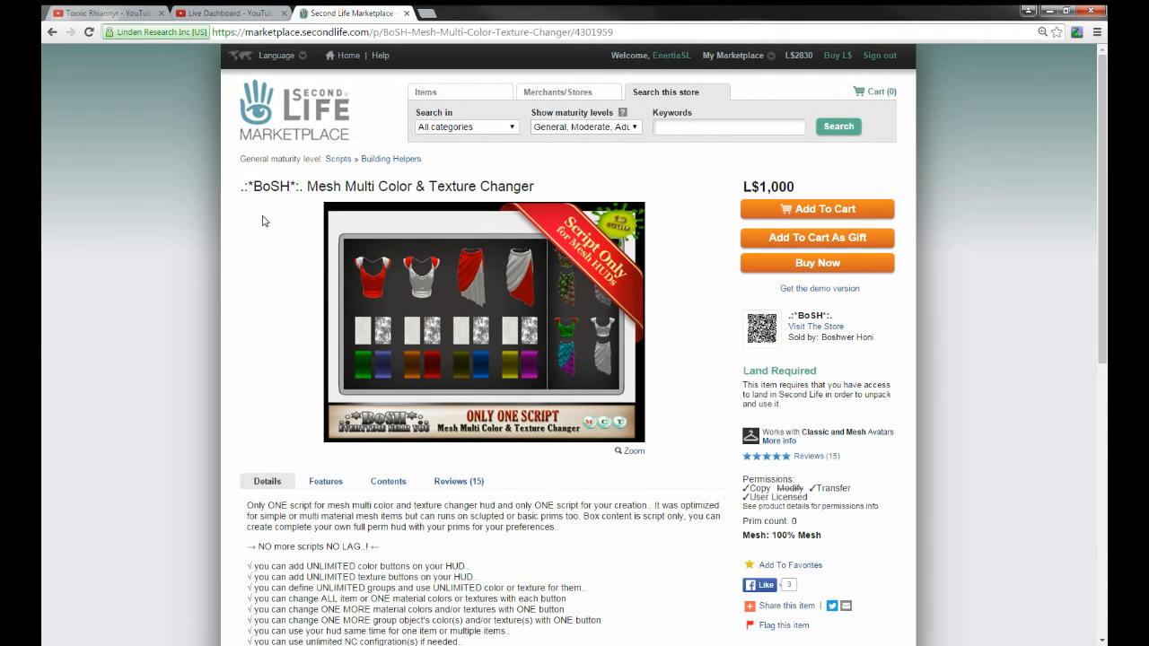
drag(241, 186, 538, 186)
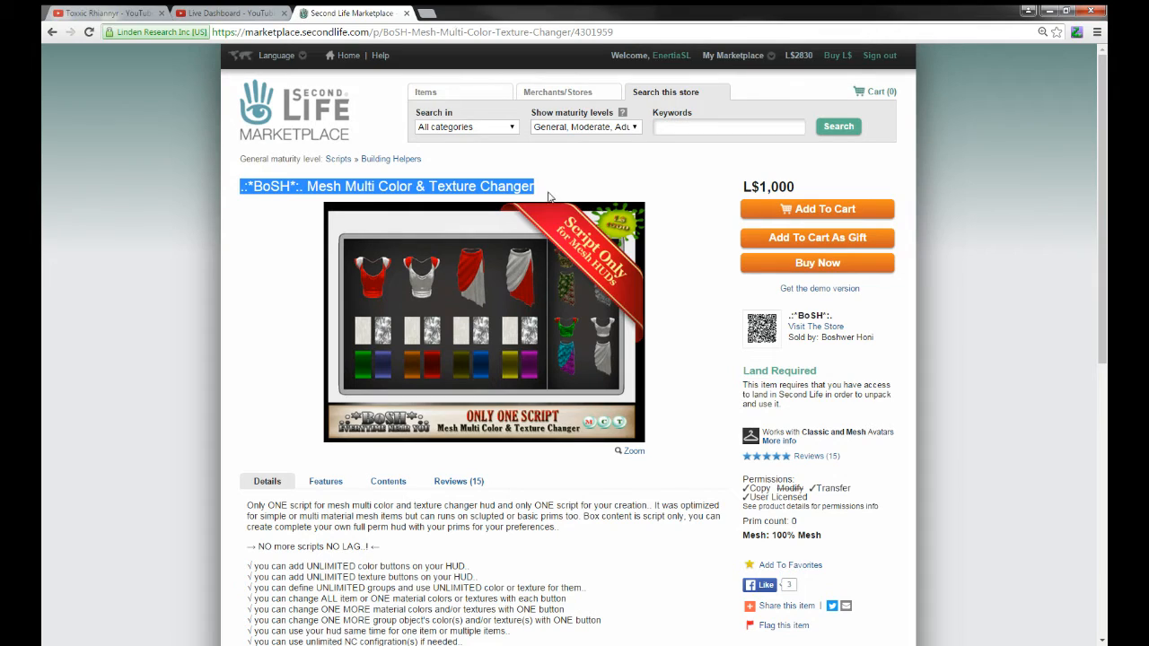
click(801, 329)
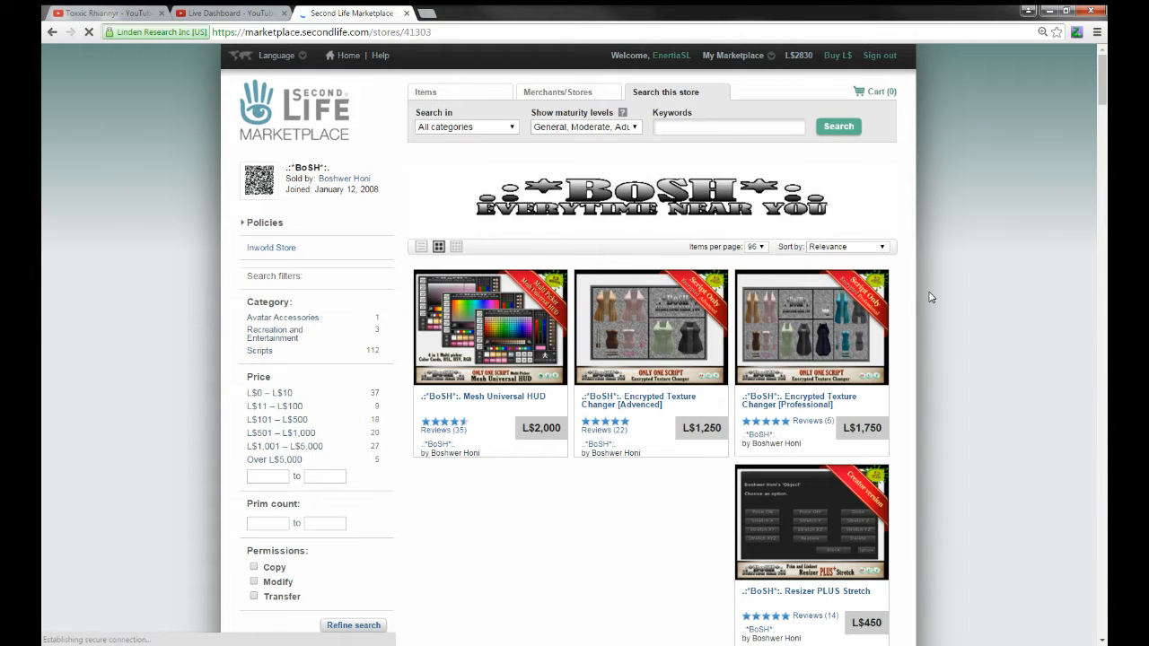
Sort the BoSH store's items by Price: High to Low
click(834, 247)
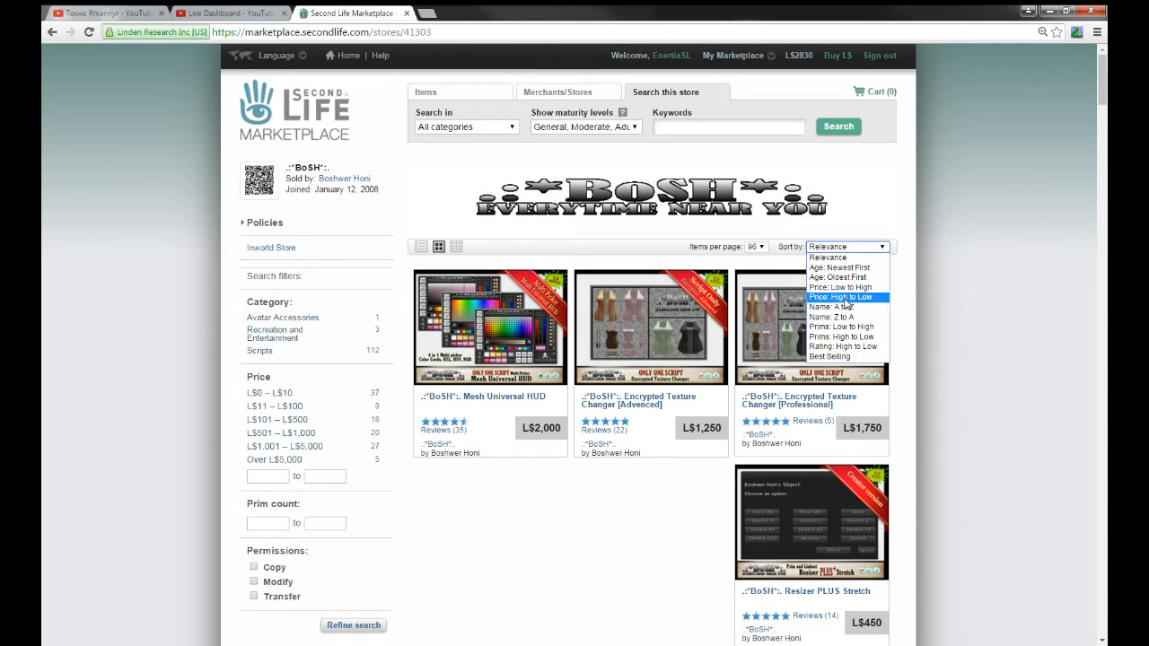
click(842, 297)
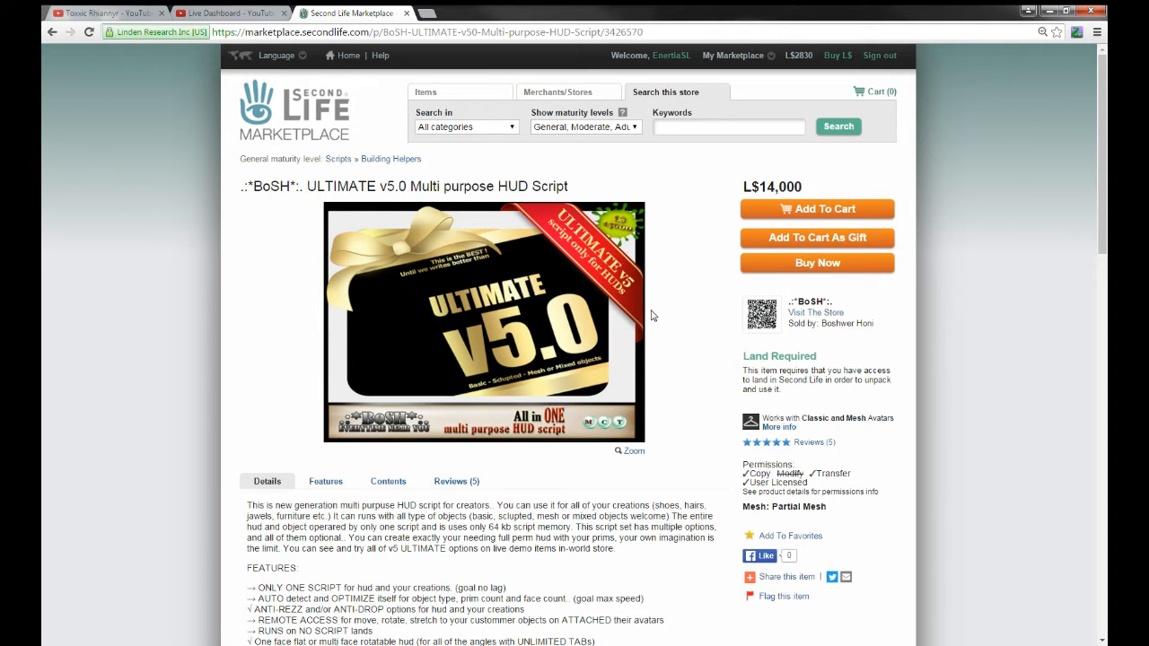
scroll(653, 316, down, 1)
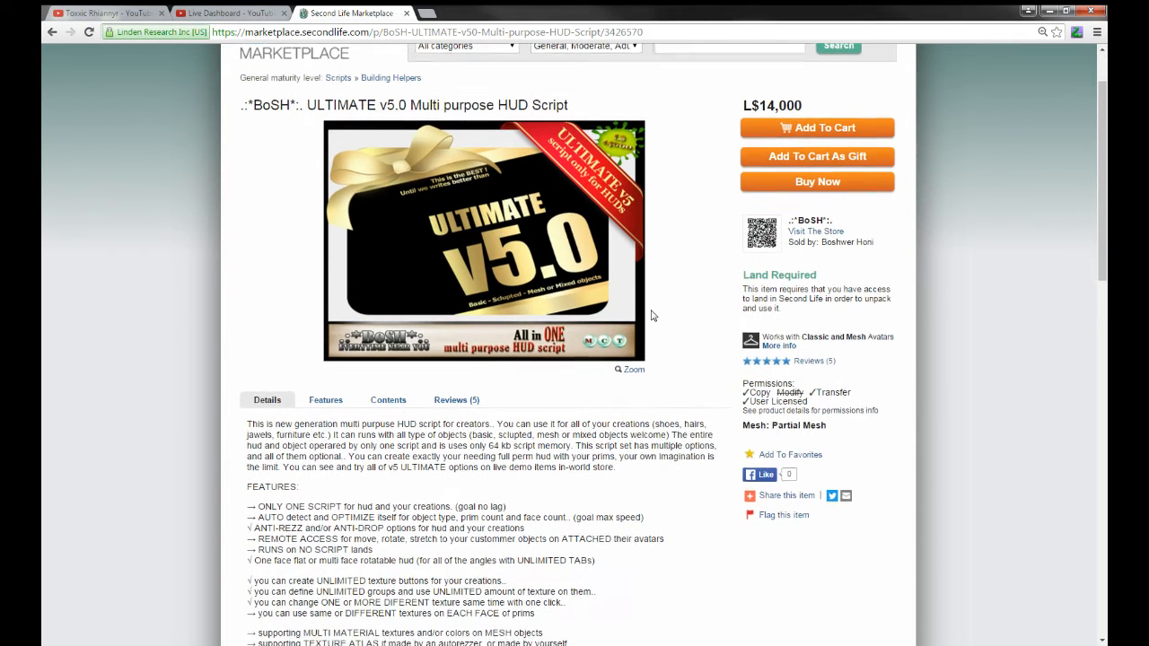
scroll(652, 316, down, 1)
scroll(653, 316, down, 1)
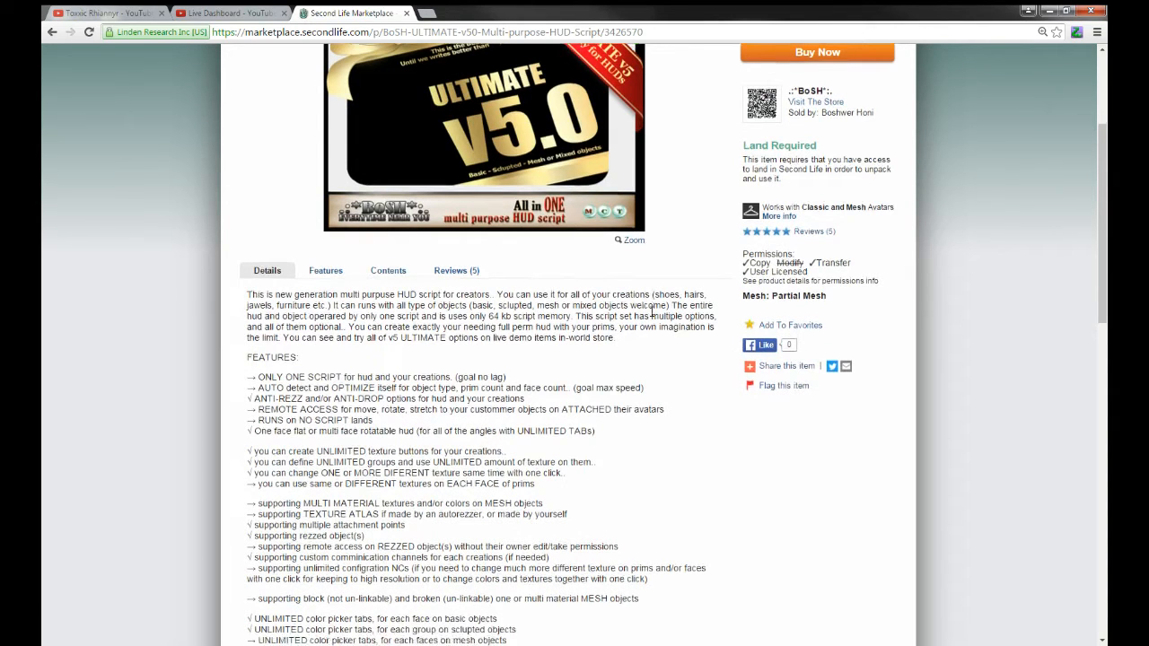
scroll(653, 315, down, 2)
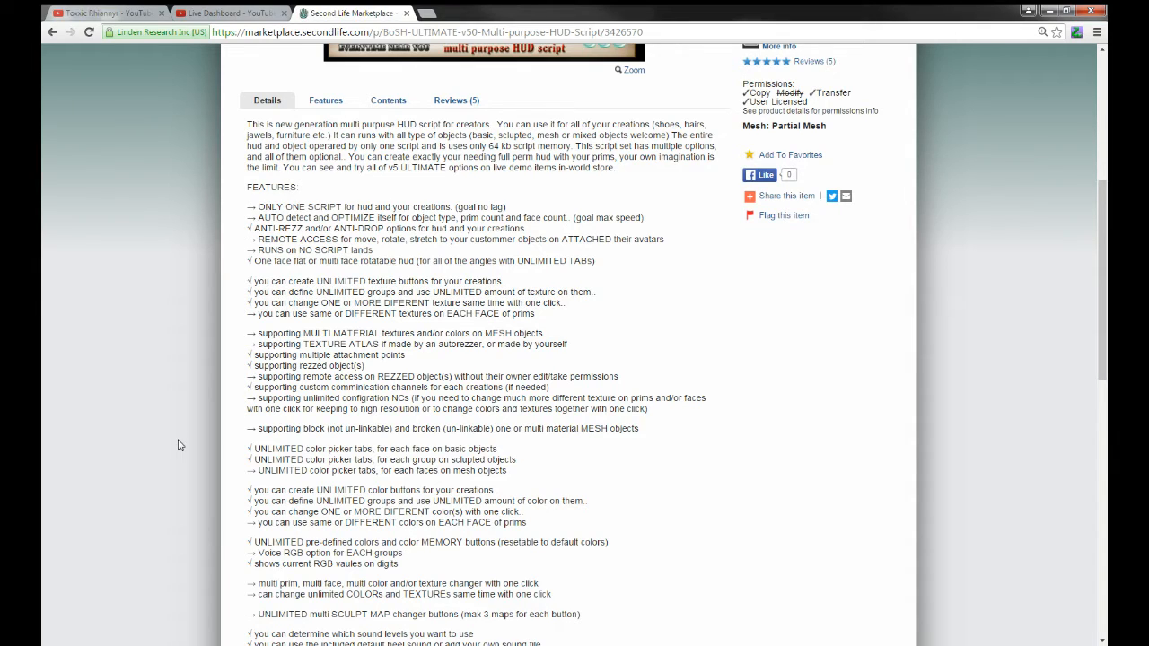
scroll(178, 445, down, 3)
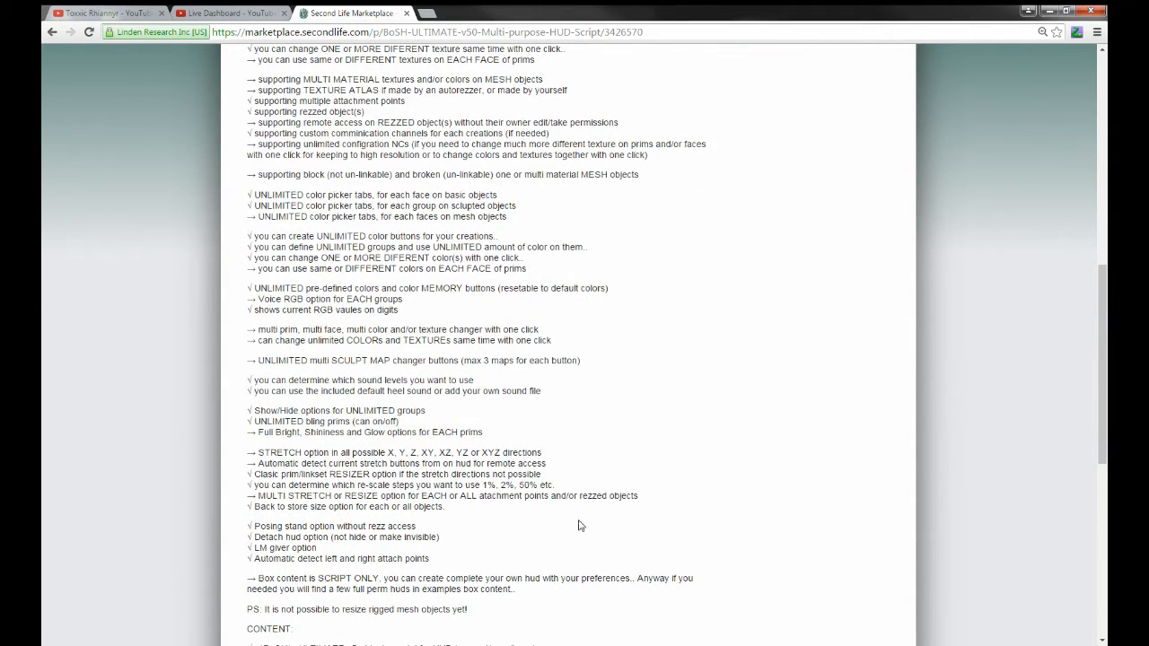
scroll(314, 574, down, 2)
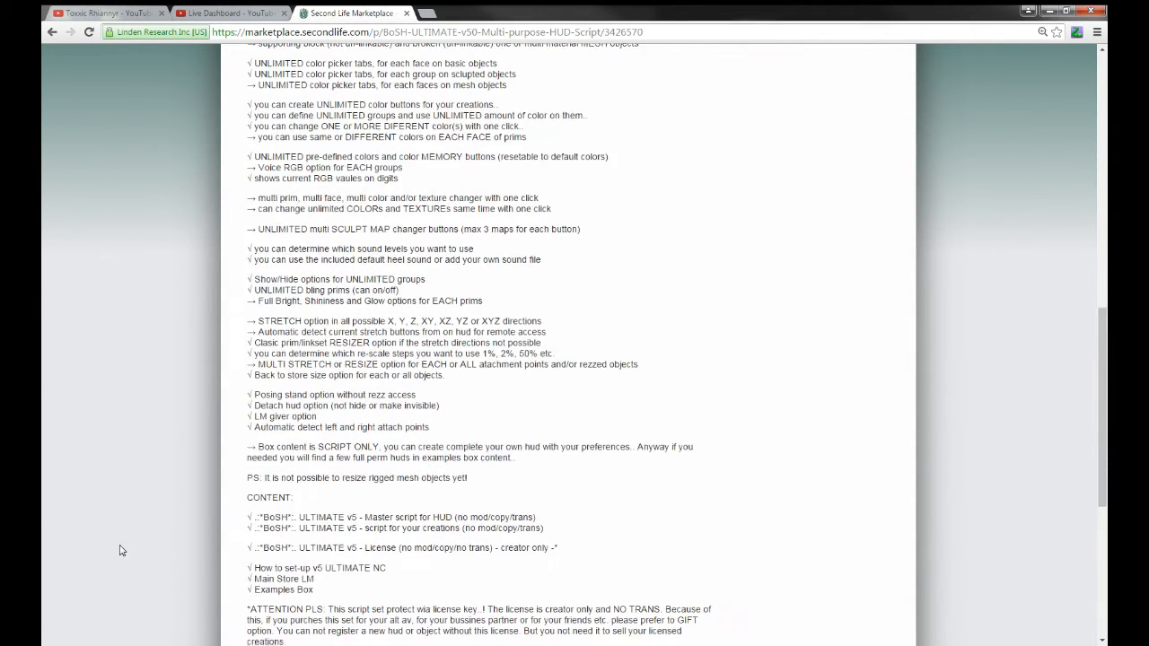
scroll(122, 550, down, 1)
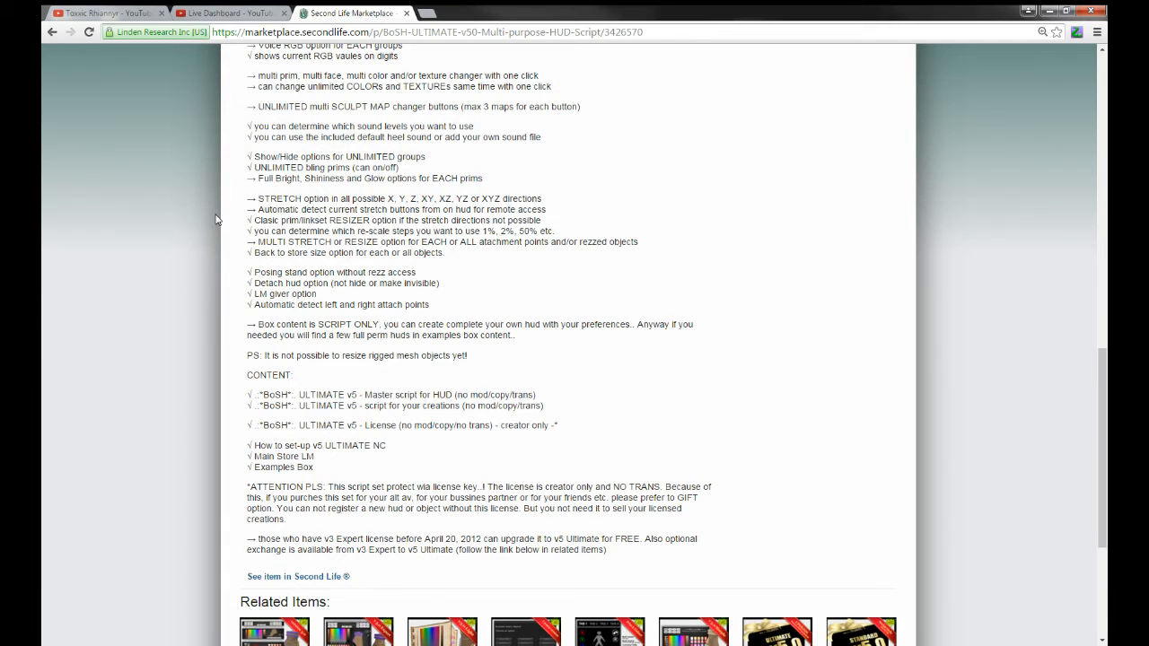
scroll(215, 225, down, 1)
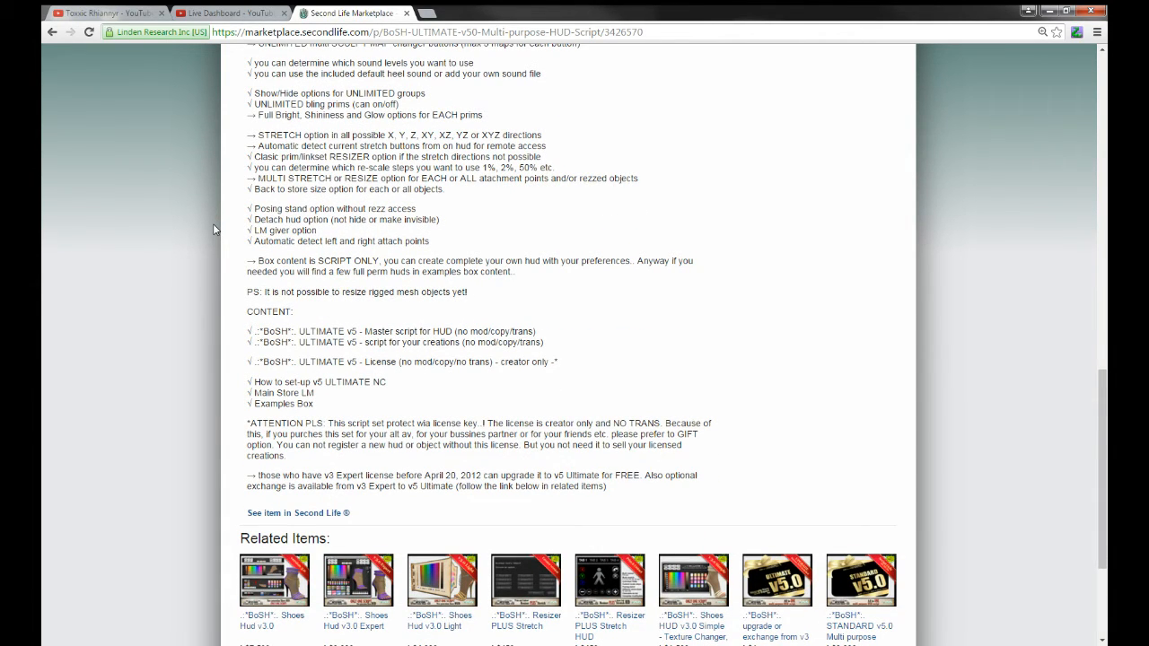
scroll(214, 229, up, 15)
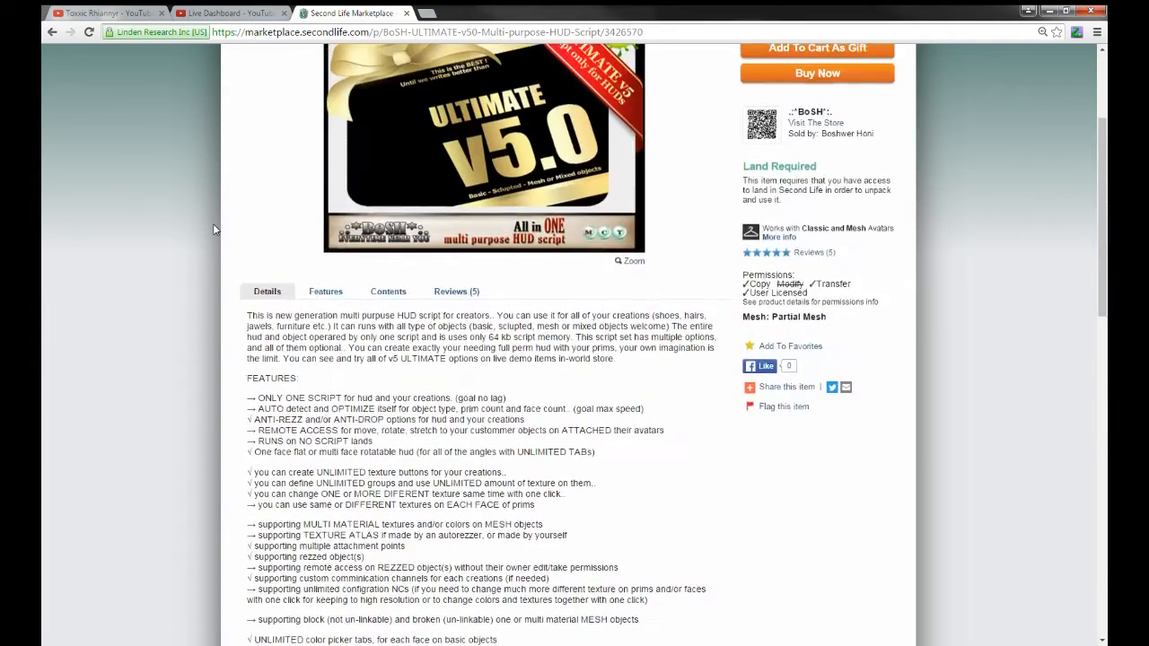
scroll(214, 229, up, 3)
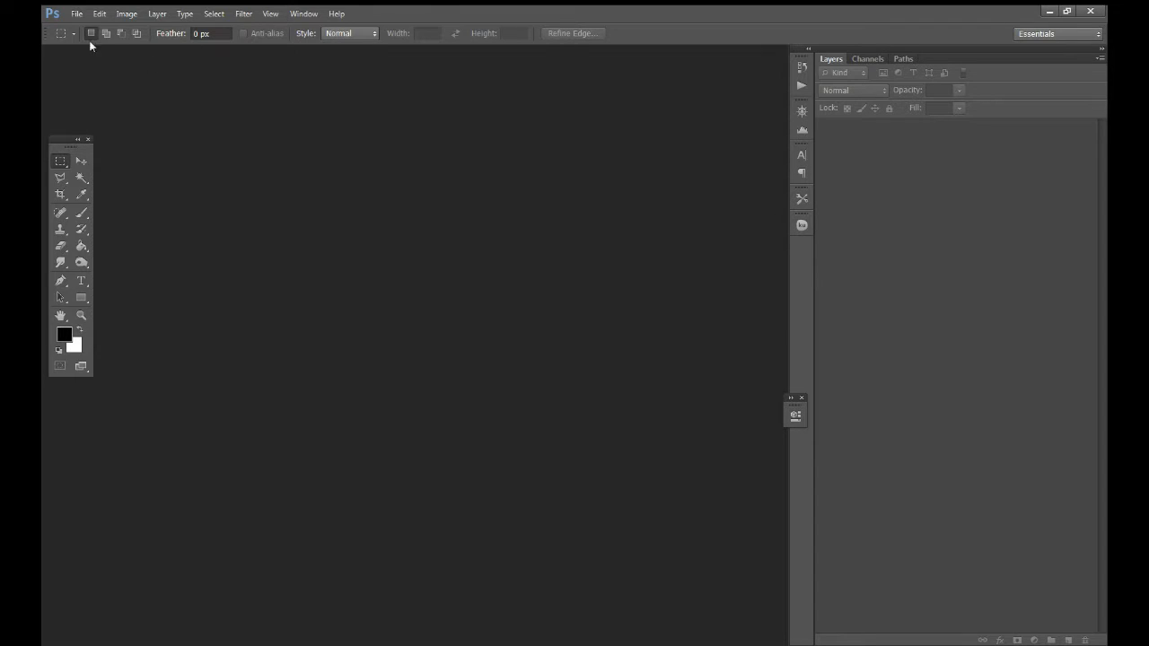
Open the CREATIVE STUDIO texture PNGs from the Desktop tutorial folder
click(77, 14)
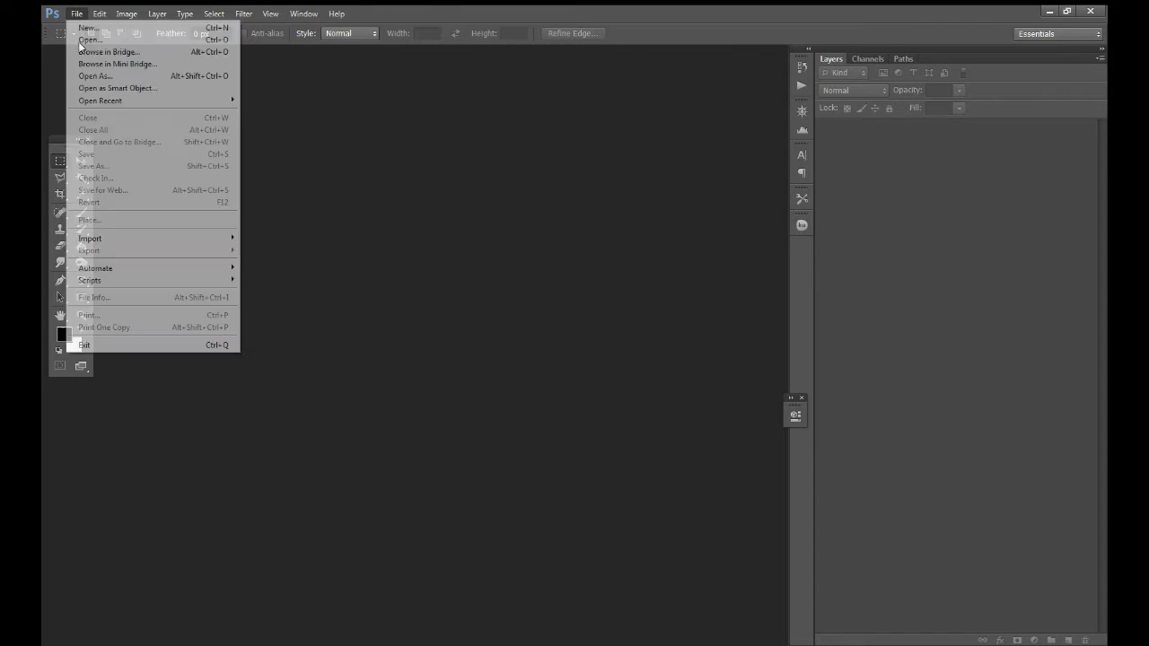
click(90, 39)
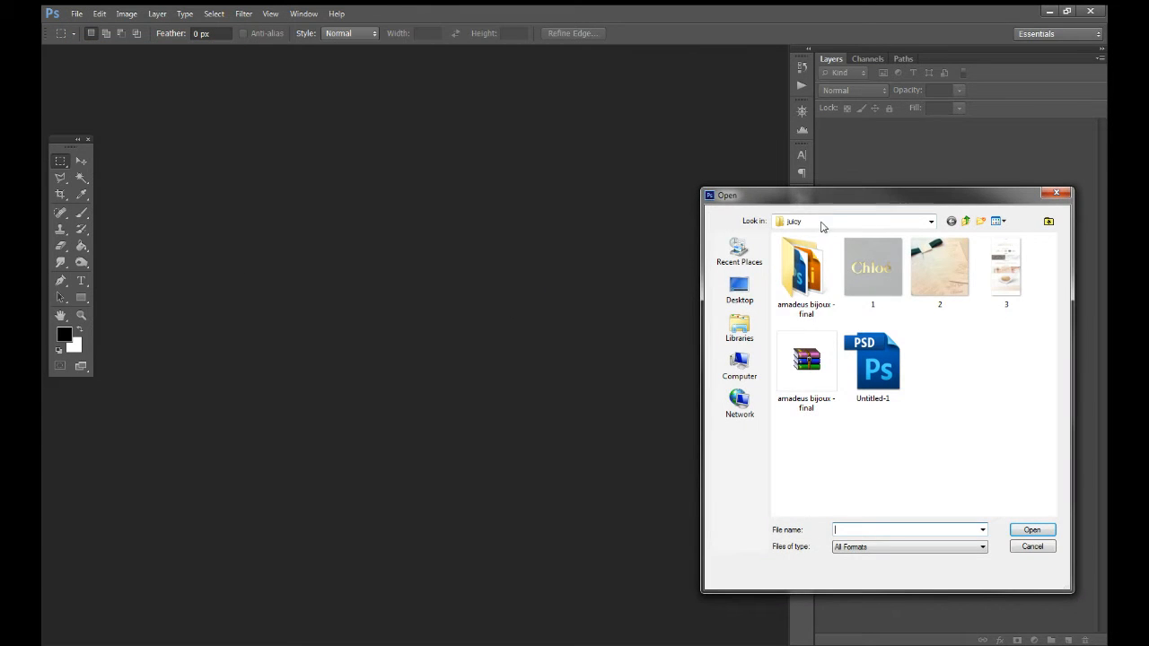
drag(853, 195, 552, 156)
click(437, 251)
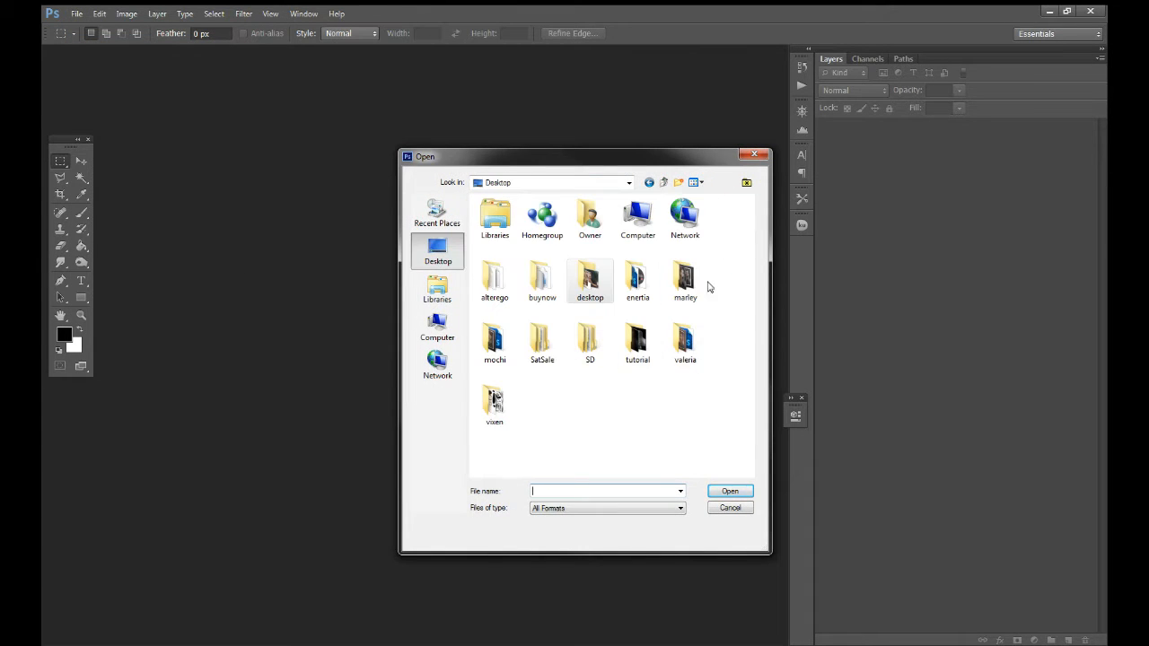
double_click(637, 341)
click(582, 261)
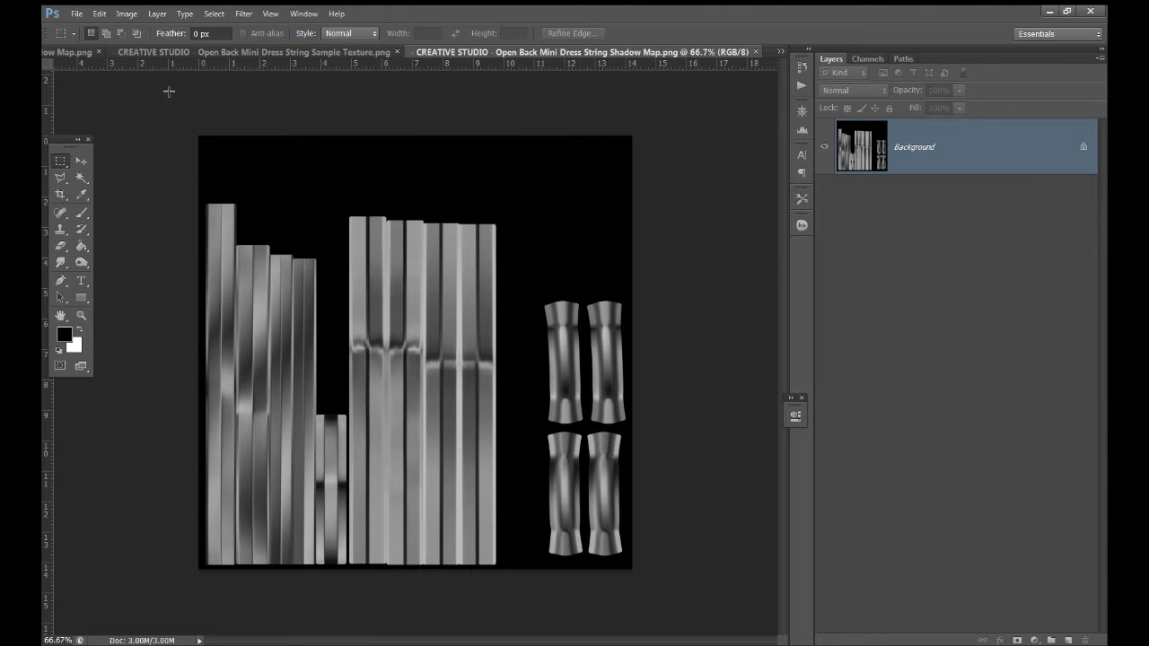
With the Move tool, float the String Sample Texture in its own window
click(80, 161)
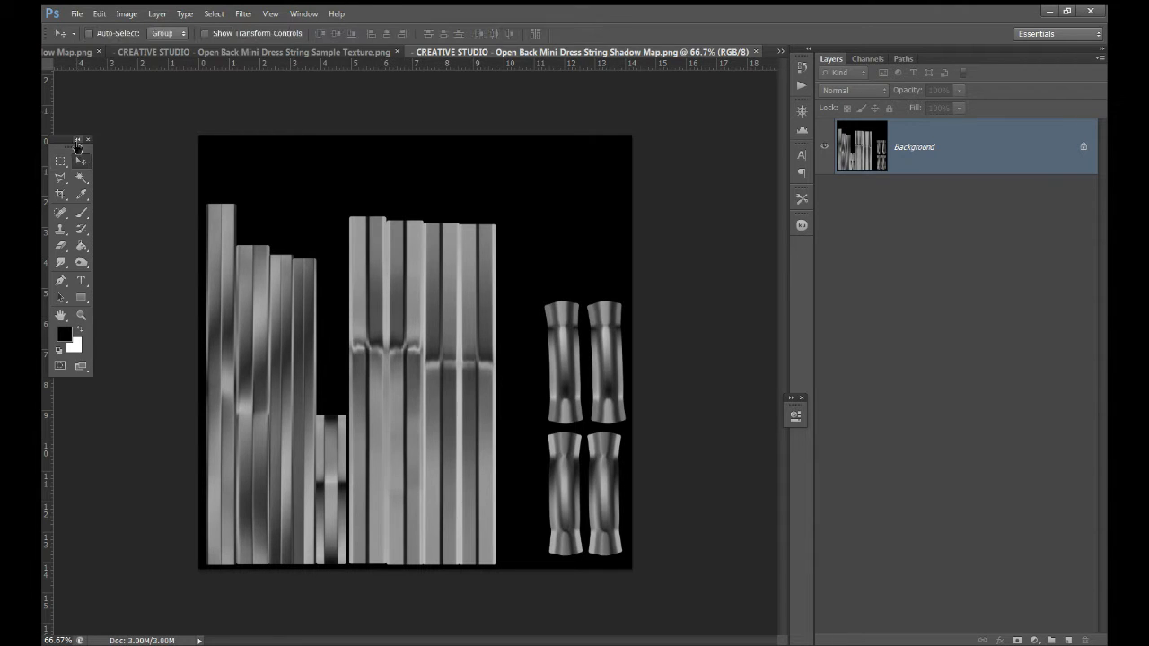
drag(94, 134, 138, 104)
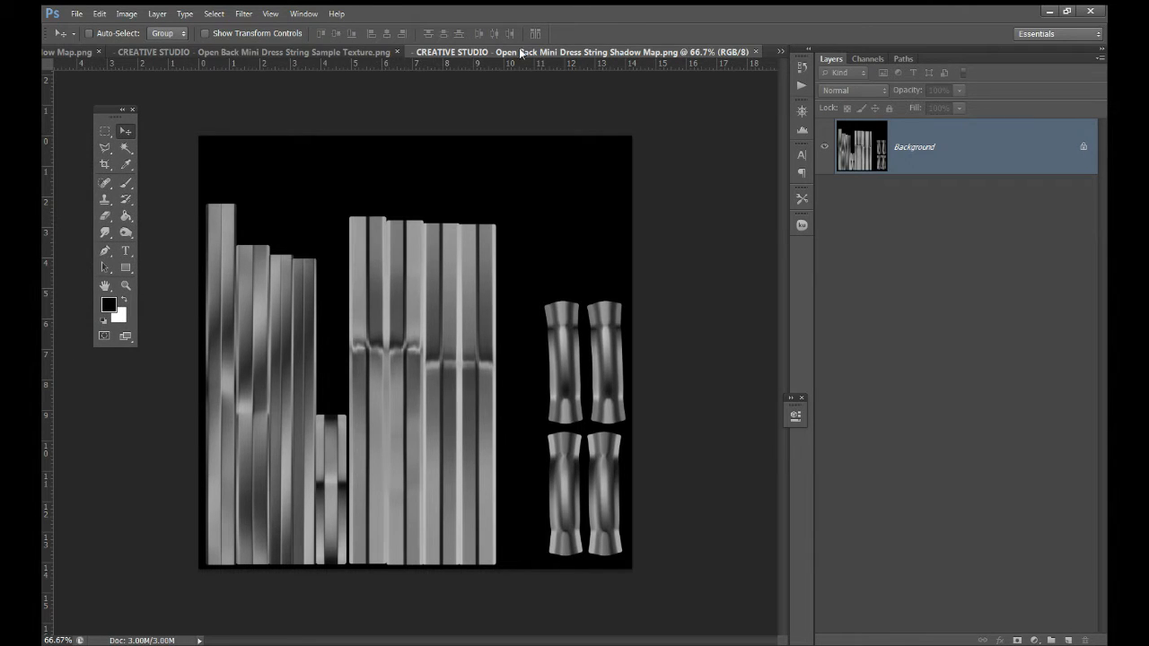
drag(377, 53, 716, 104)
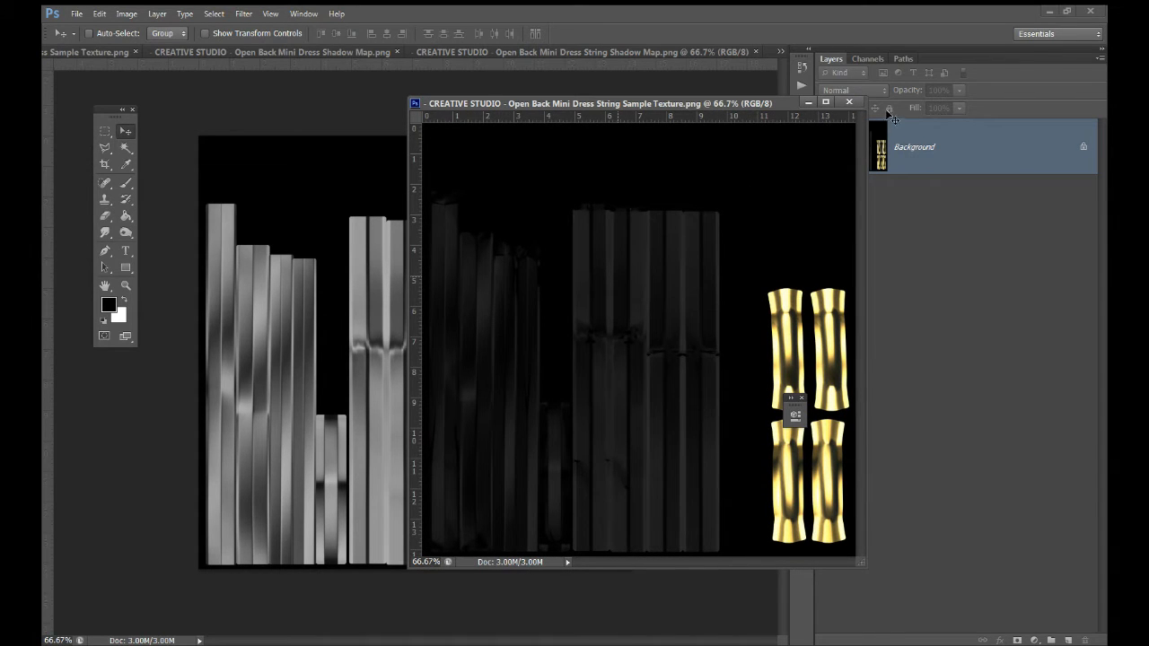
Drop the String Sample Texture onto the String Shadow Map as an aligned Layer 1
drag(610, 260, 338, 213)
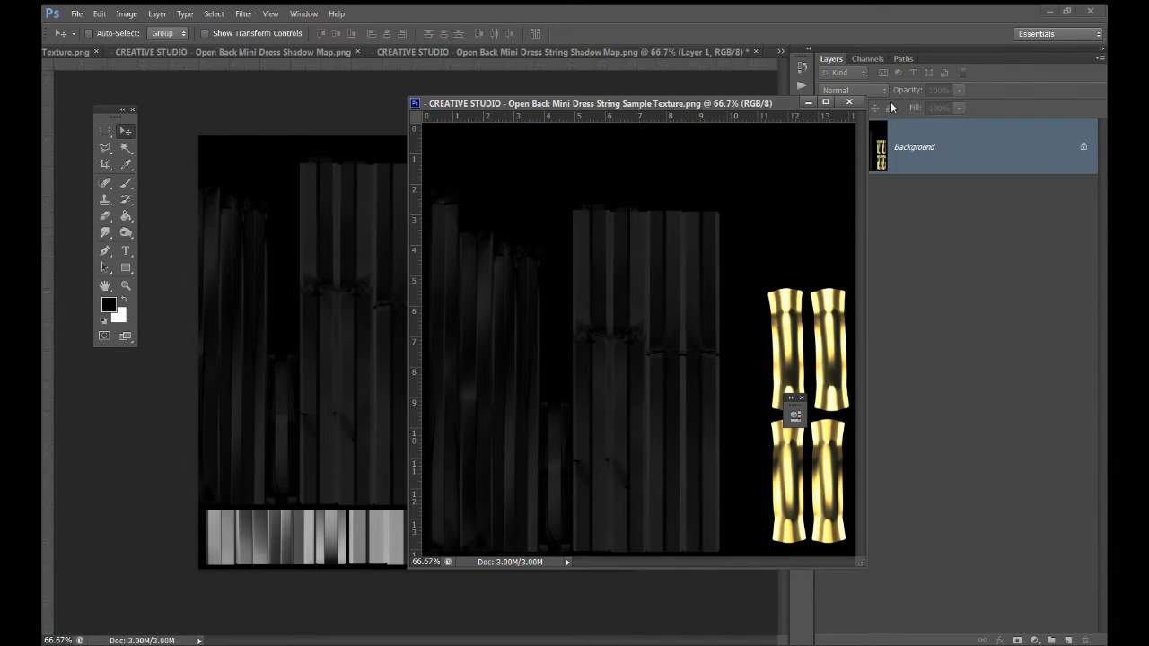
click(847, 101)
drag(457, 328, 508, 390)
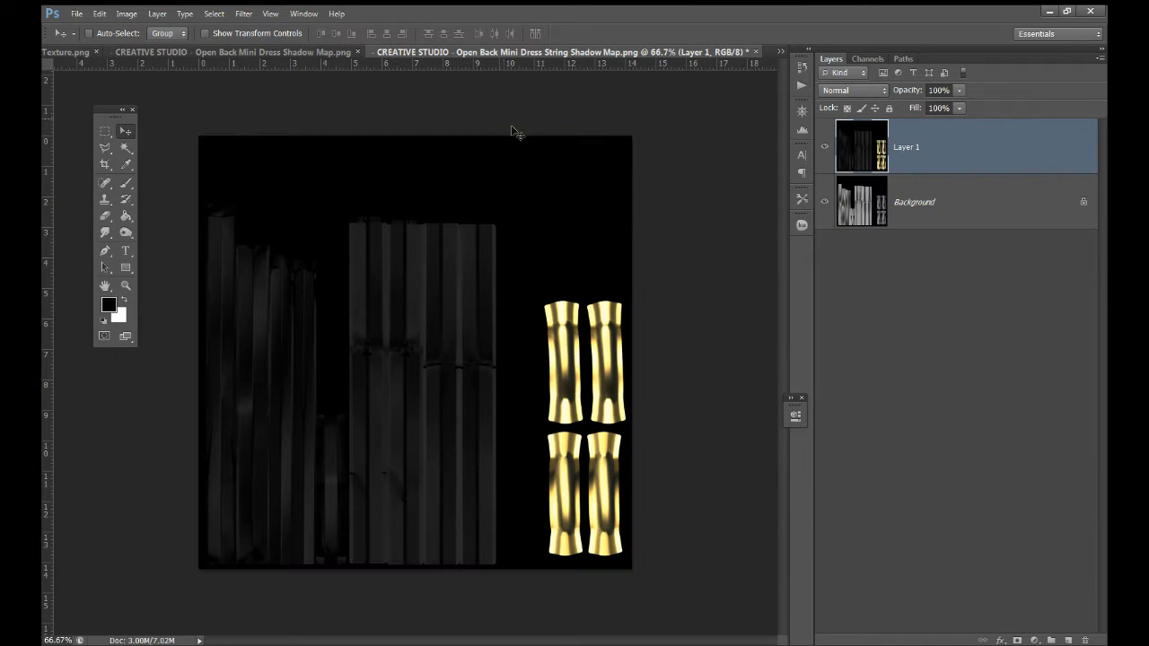
Float the dress Sample Texture and convert both Background layers to Layer 0
click(332, 52)
drag(261, 52, 566, 130)
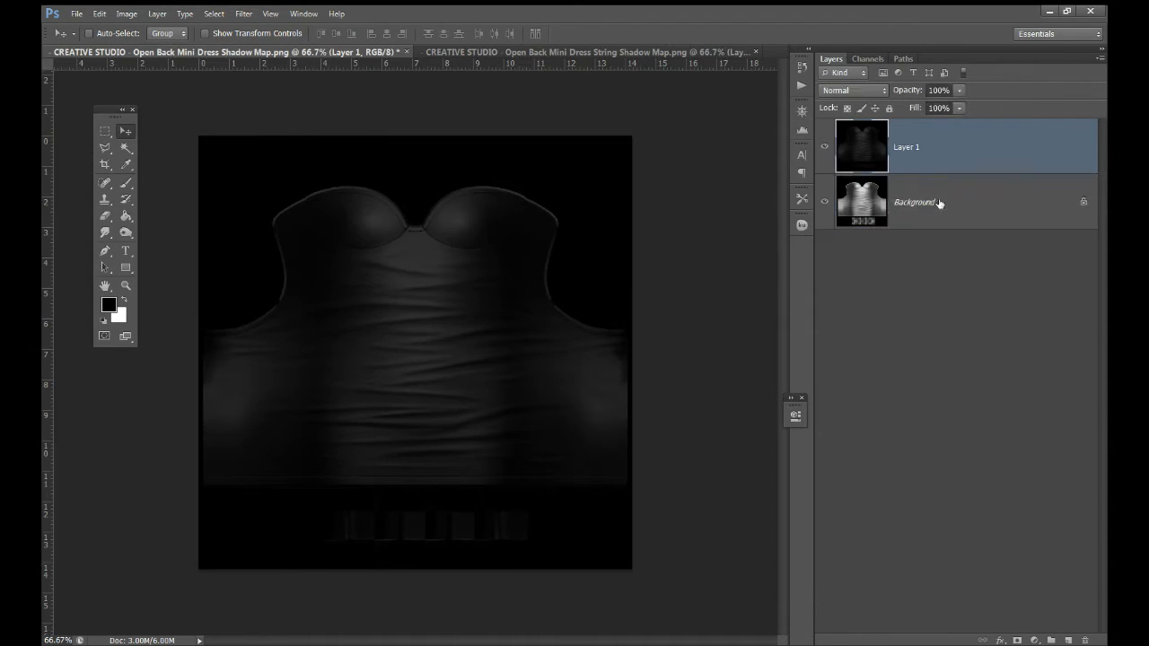
double_click(939, 203)
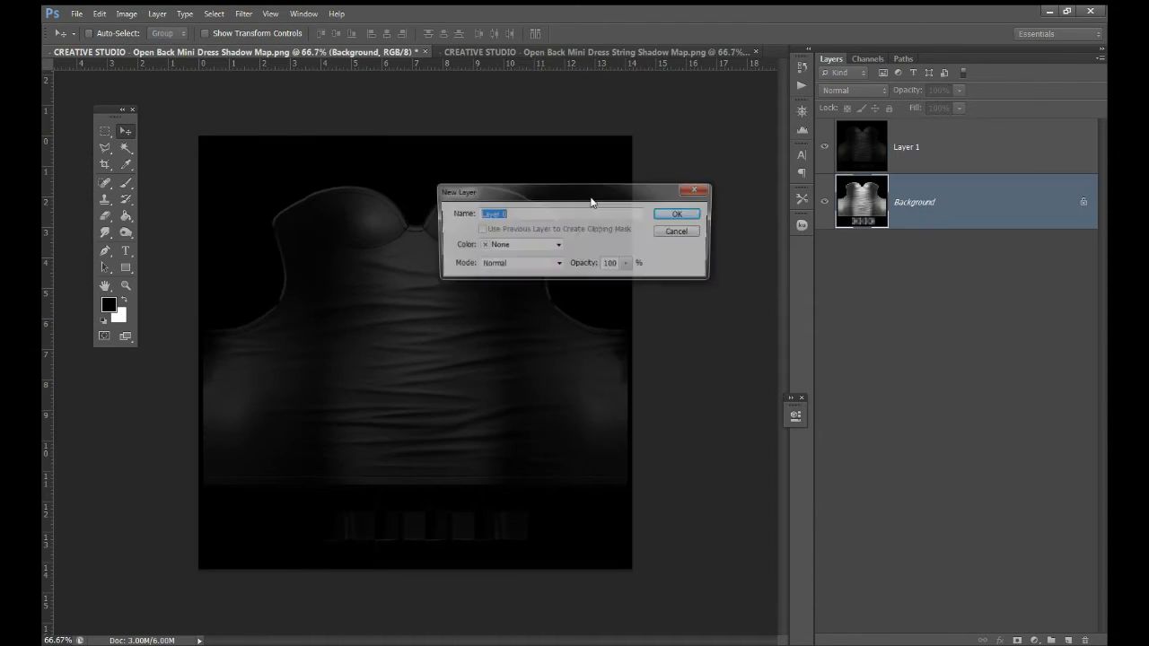
click(677, 223)
click(563, 52)
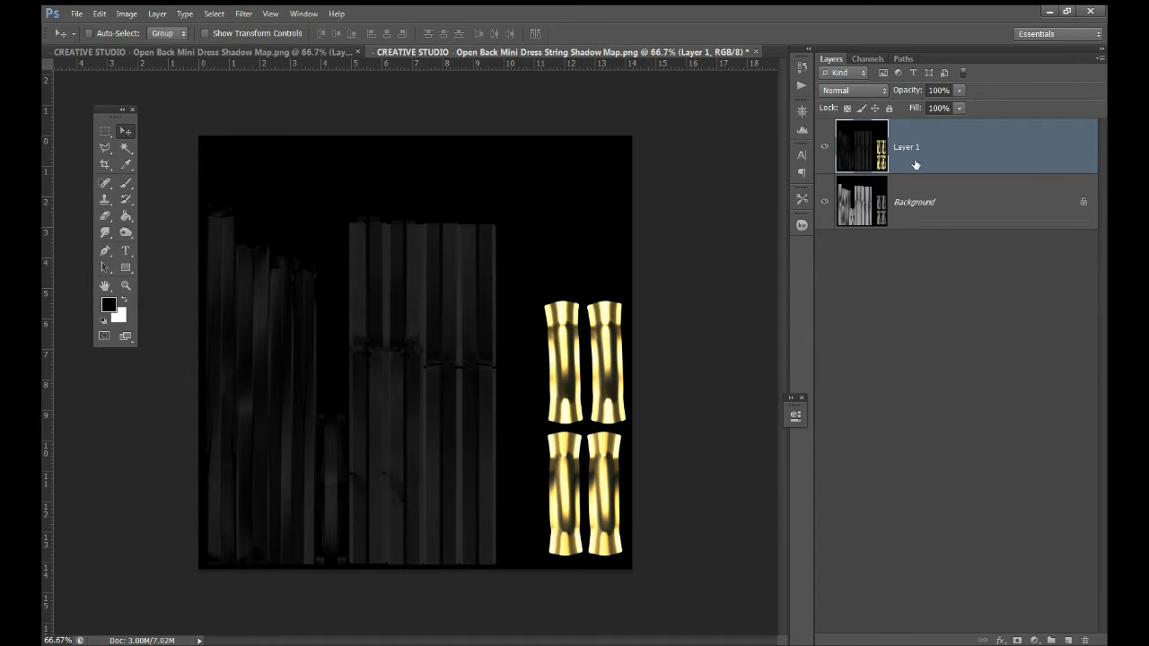
double_click(924, 201)
click(679, 212)
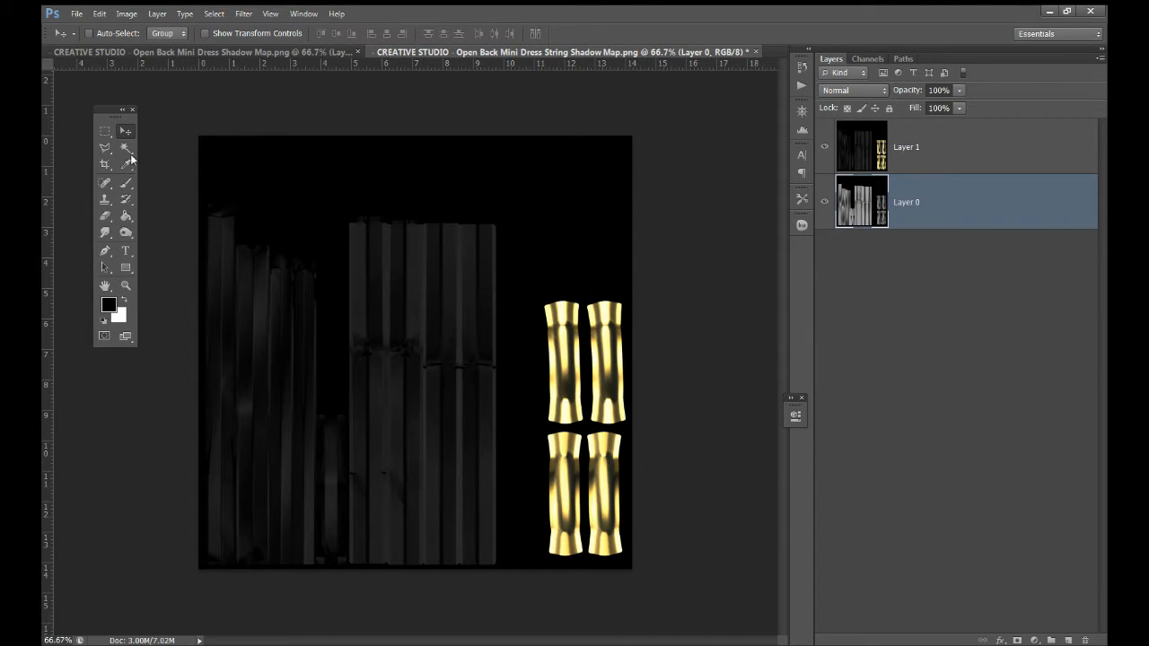
Duplicate the gold string pieces and merge them into Layer 0, then reselect them on Layer 1
click(109, 134)
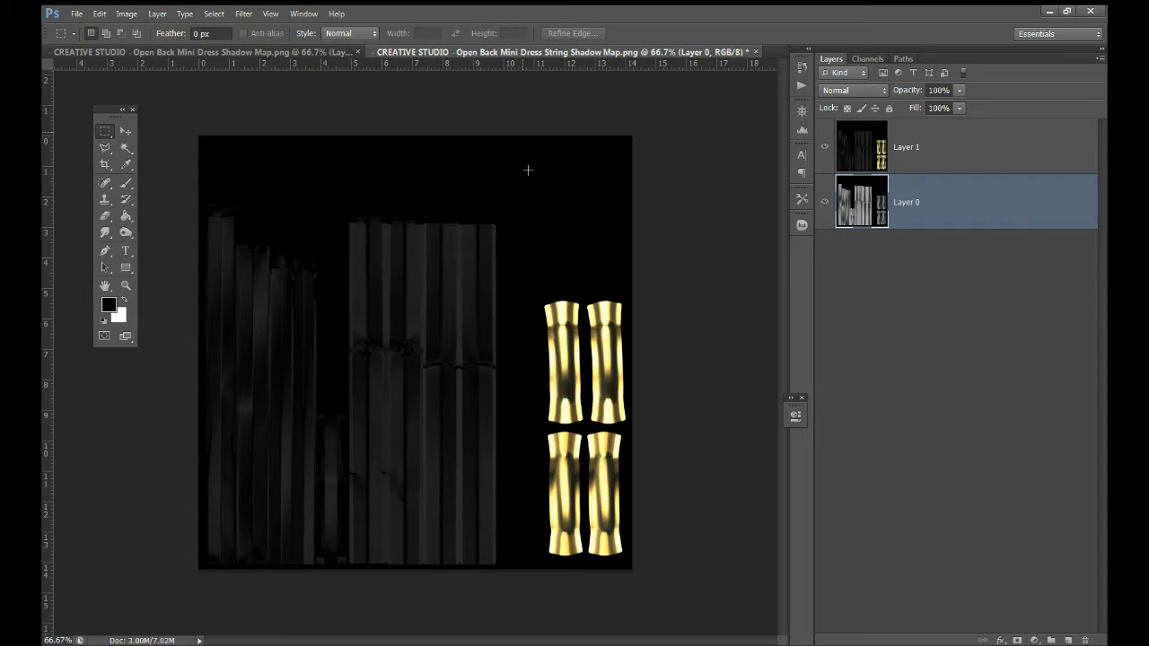
drag(523, 130, 664, 579)
key(ctrl+j)
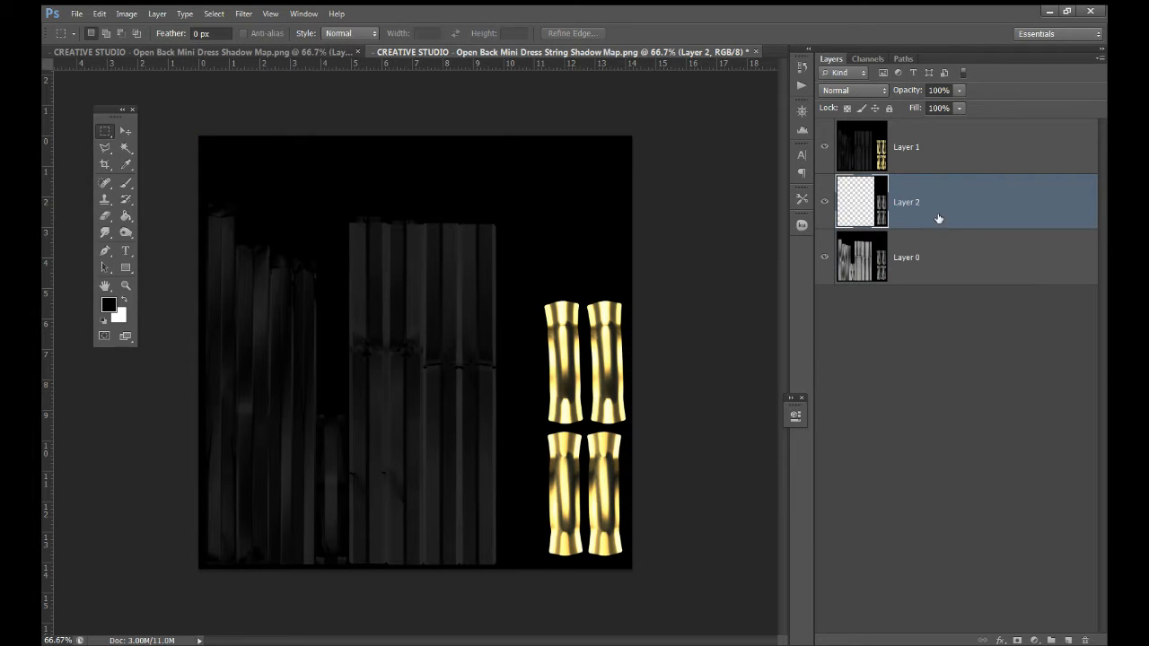
key(ctrl+e)
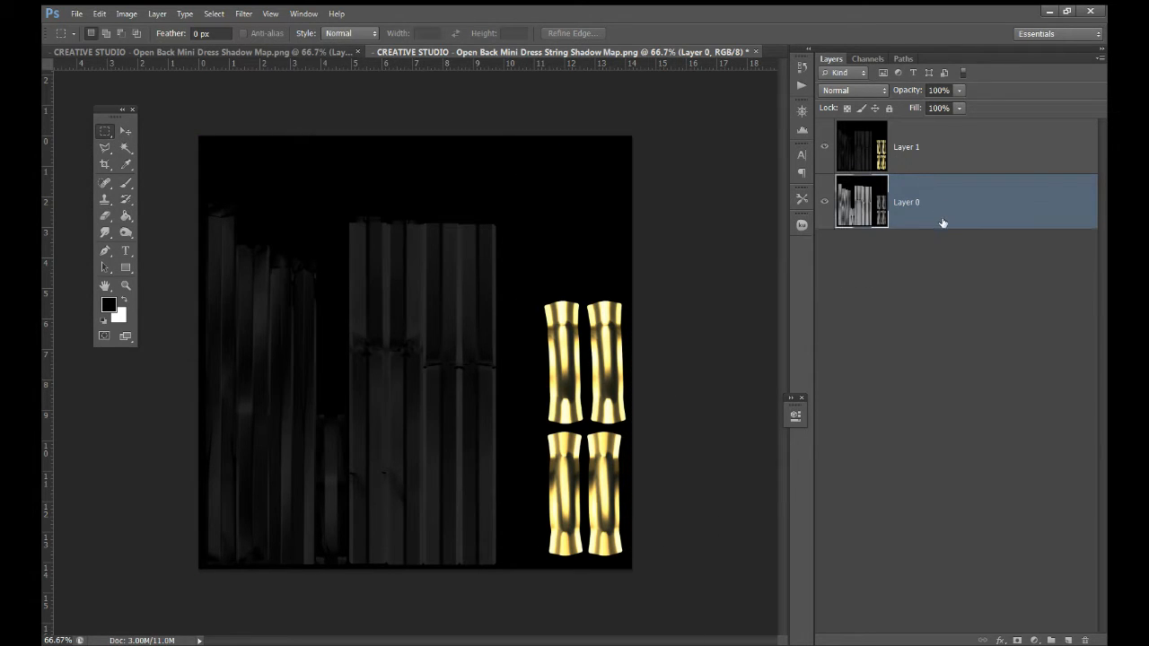
click(903, 147)
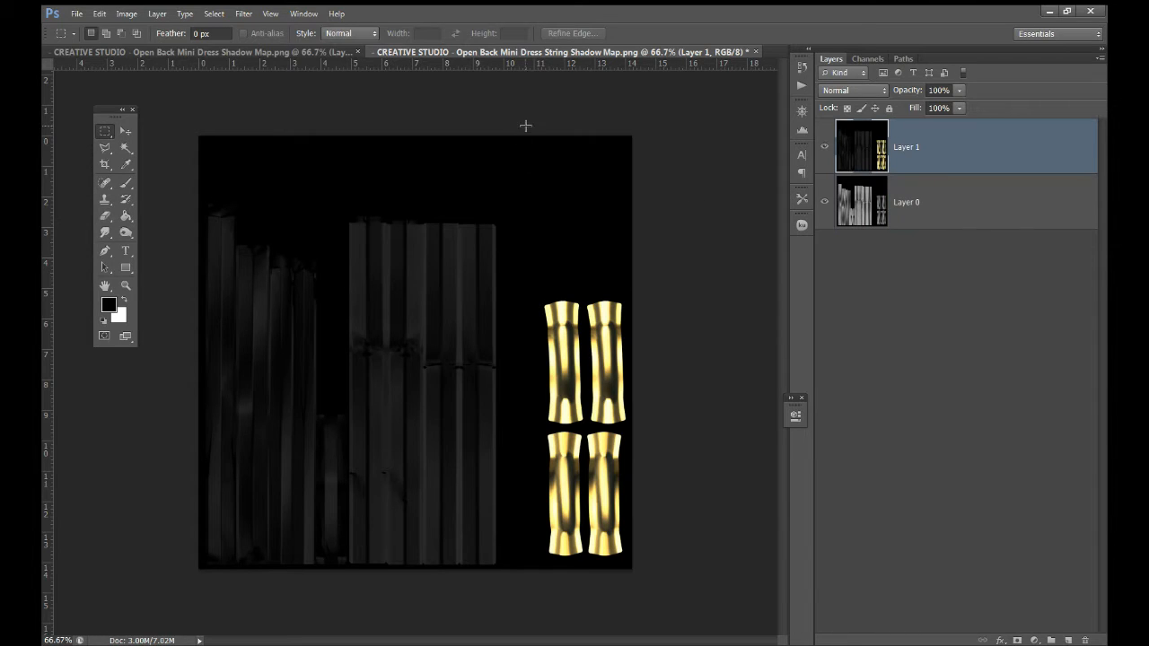
drag(525, 125, 685, 554)
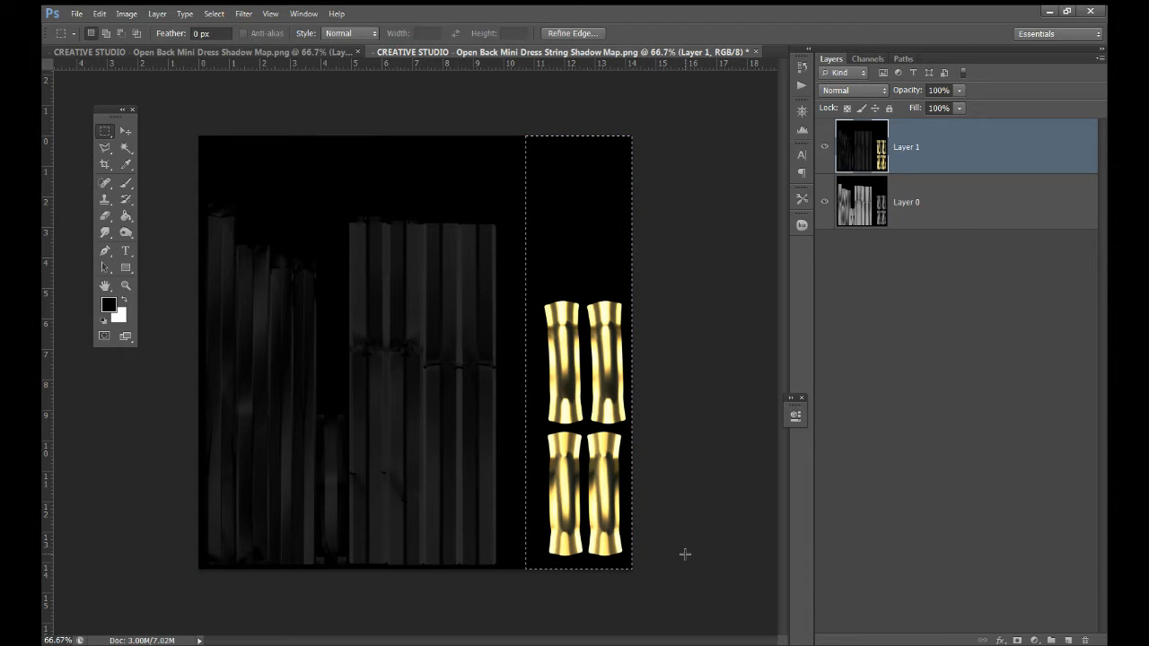
click(275, 51)
click(929, 159)
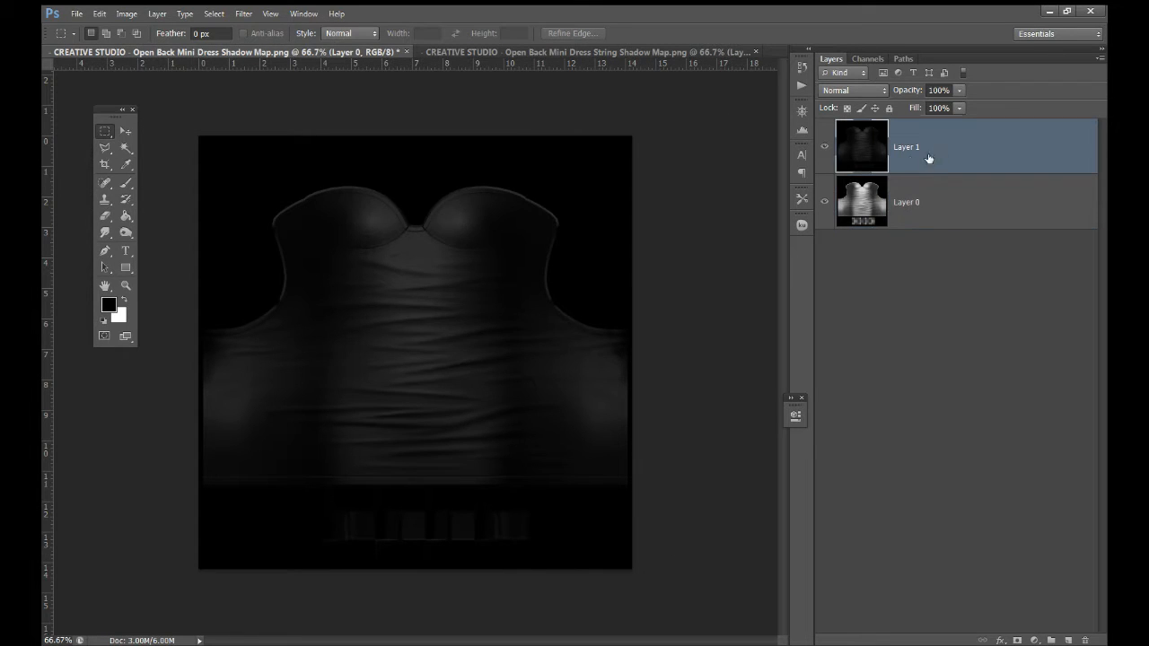
Hide Layer 1 and add a pink (ed2063) Solid Color fill layer above Layer 0
click(823, 147)
click(942, 219)
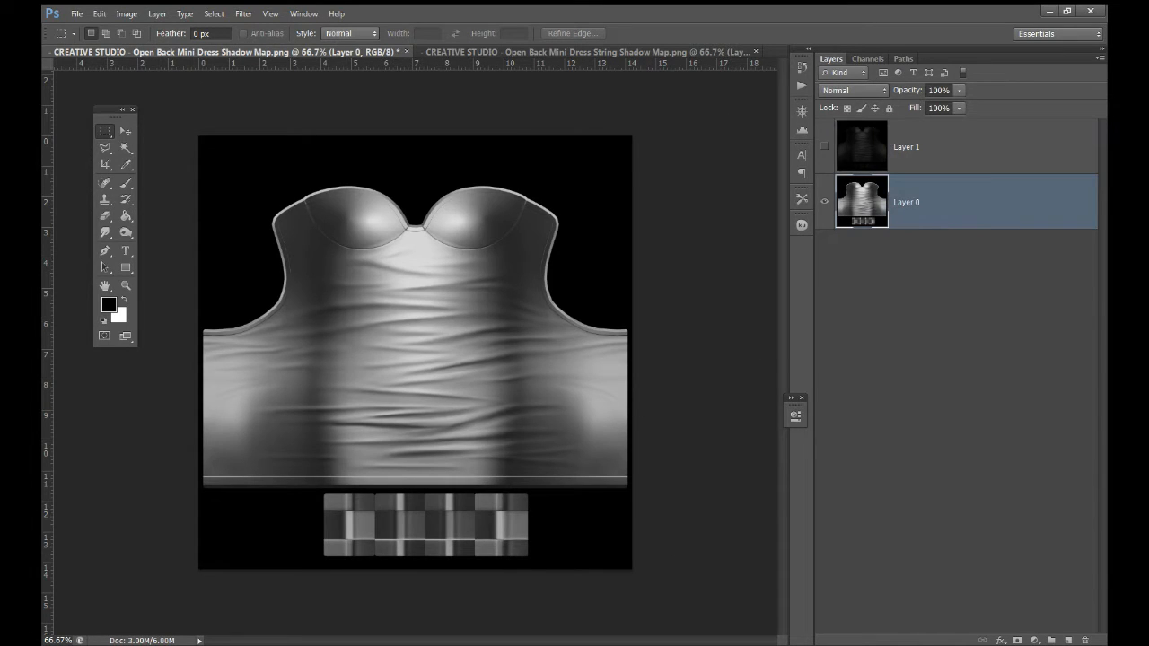
click(1035, 640)
click(1001, 365)
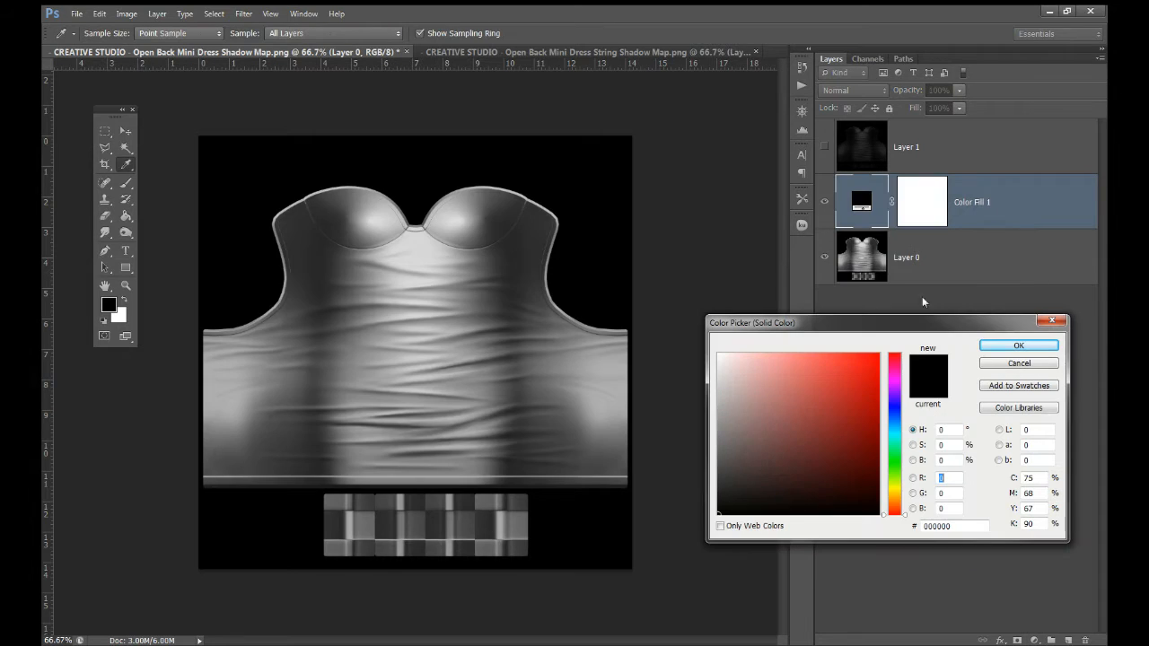
click(894, 362)
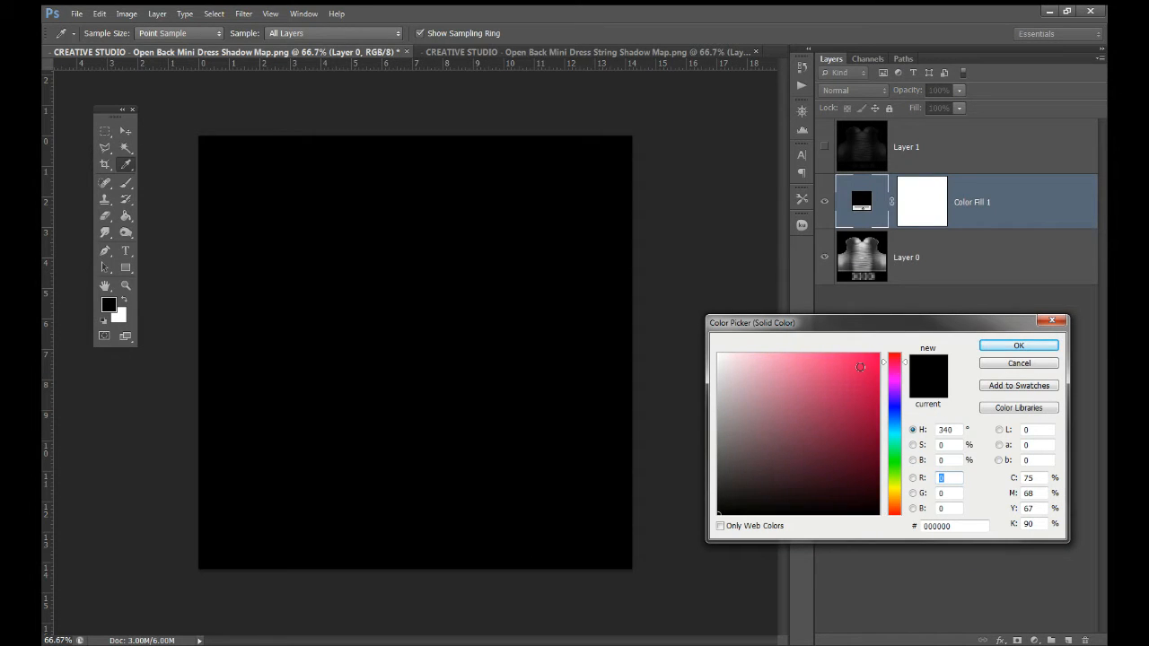
click(858, 364)
click(1018, 346)
Try Overlay and Soft Light blend modes on the pink fill, ending on Screen
click(852, 90)
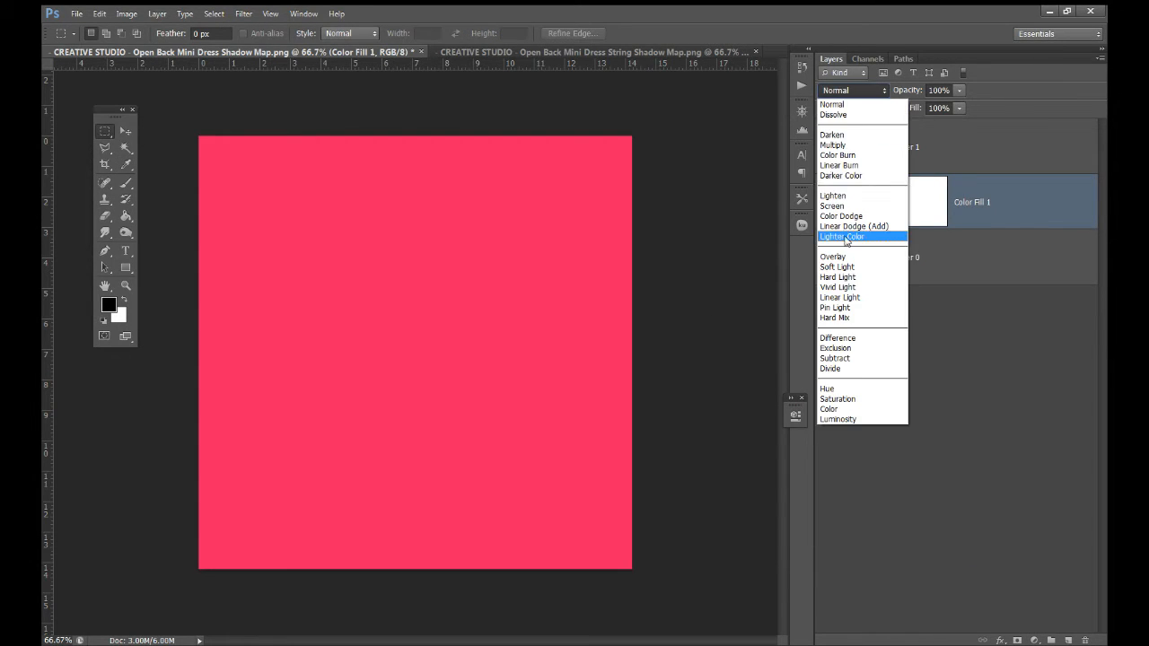
click(845, 259)
click(853, 90)
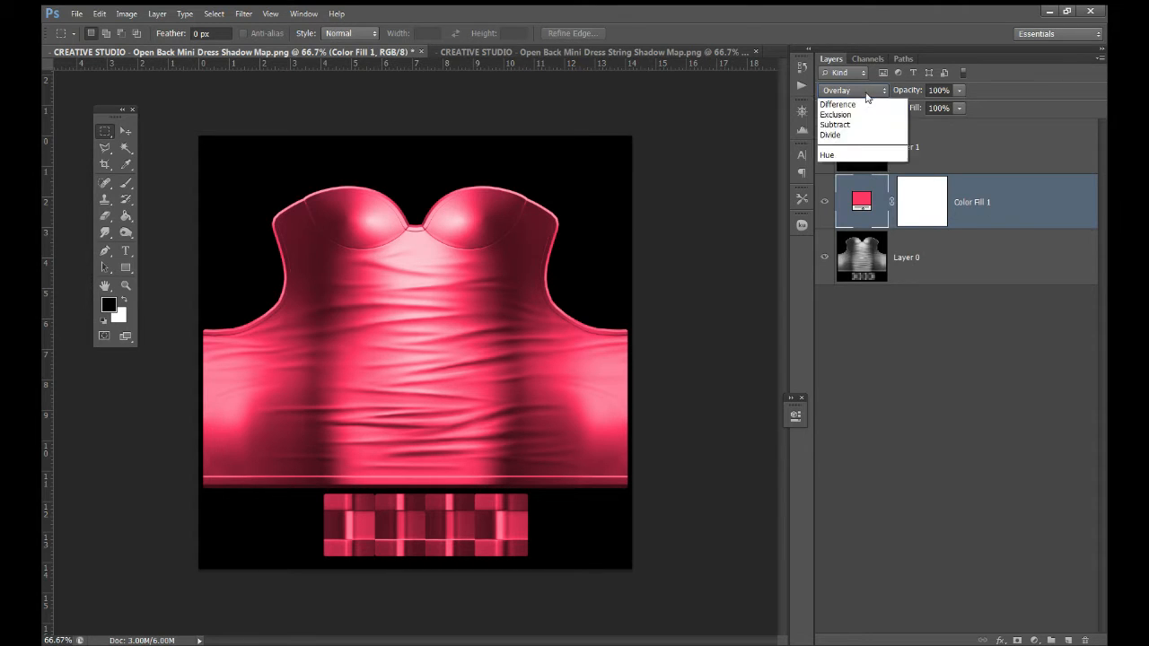
click(851, 267)
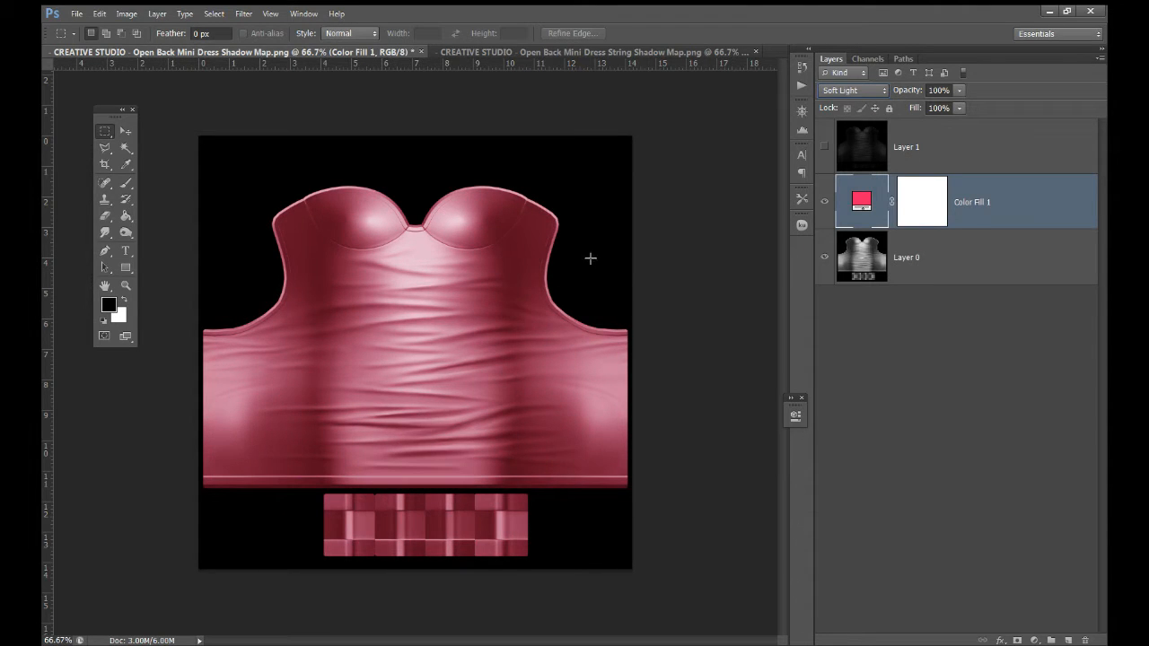
key(Up)
key(Up)
key(Up)
key(Up)
key(Up)
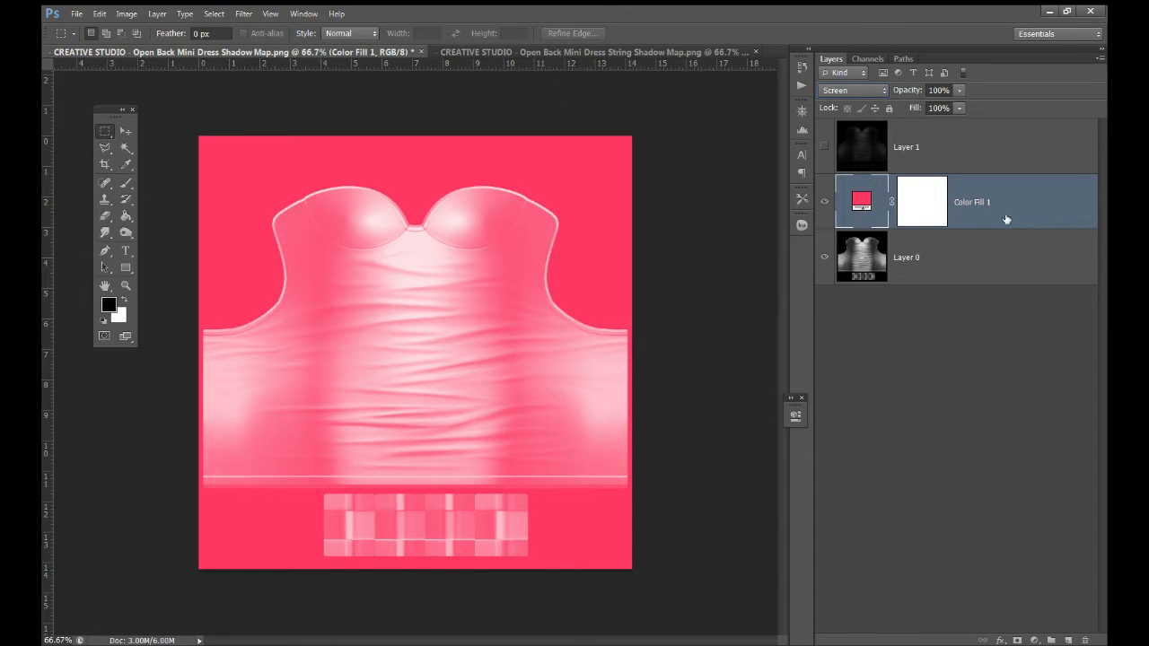
Duplicate the pink Color Fill 1 layer, hide the original, and recolour the copy blue
right_click(896, 200)
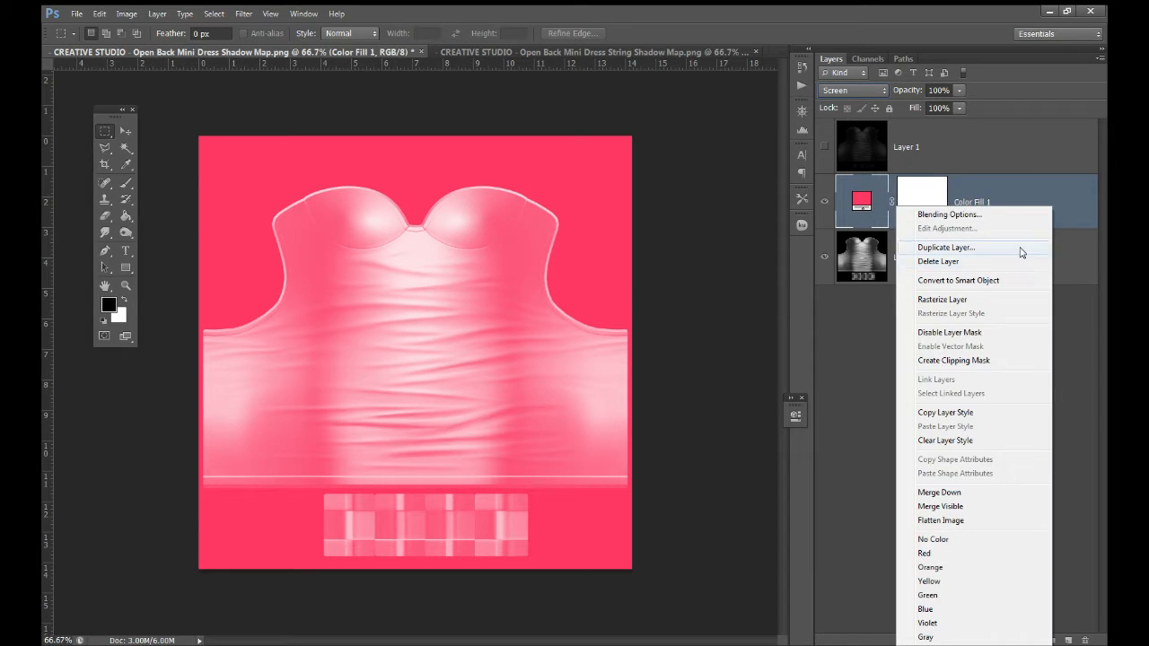
click(1020, 247)
click(680, 207)
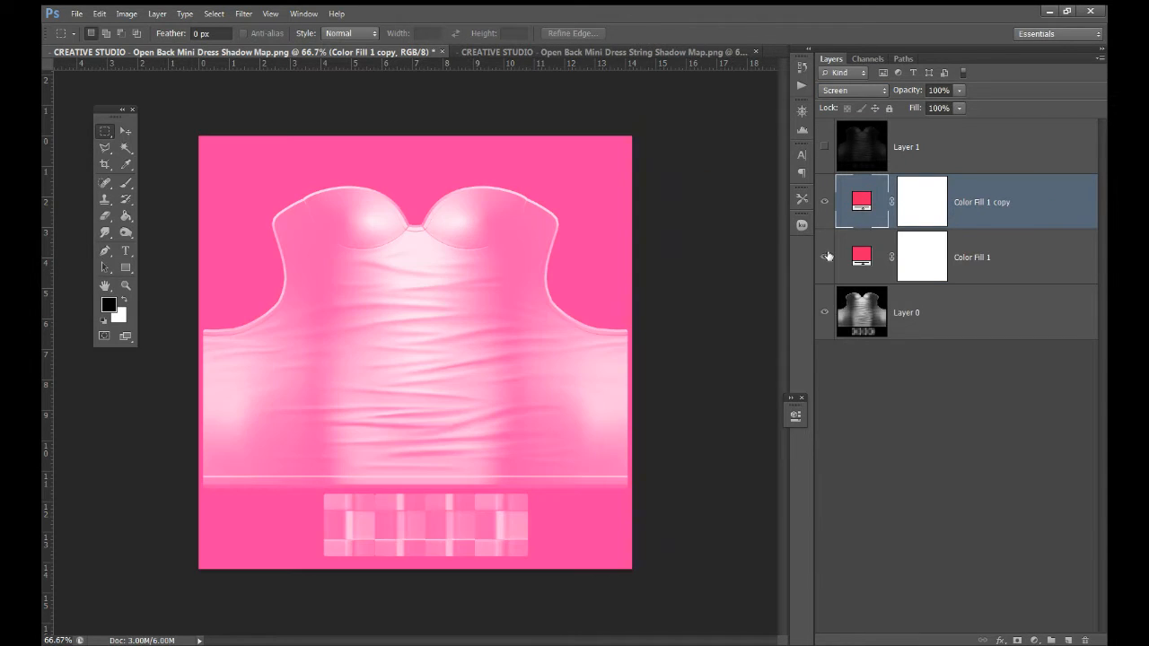
click(825, 256)
double_click(865, 205)
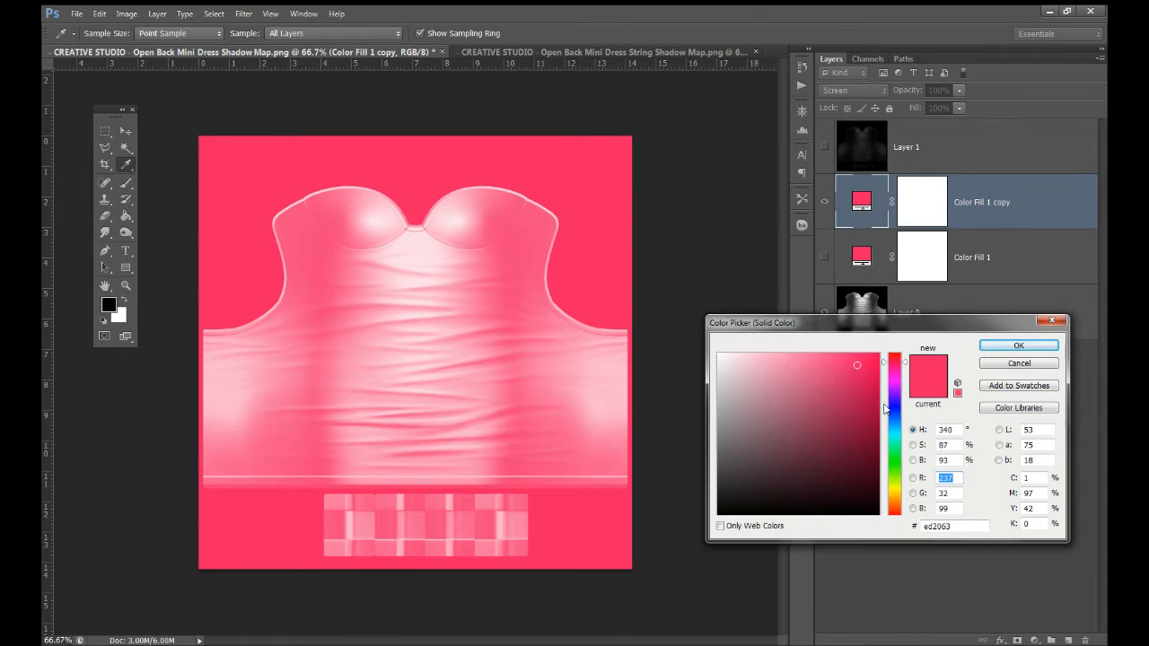
drag(893, 408, 893, 424)
click(1004, 348)
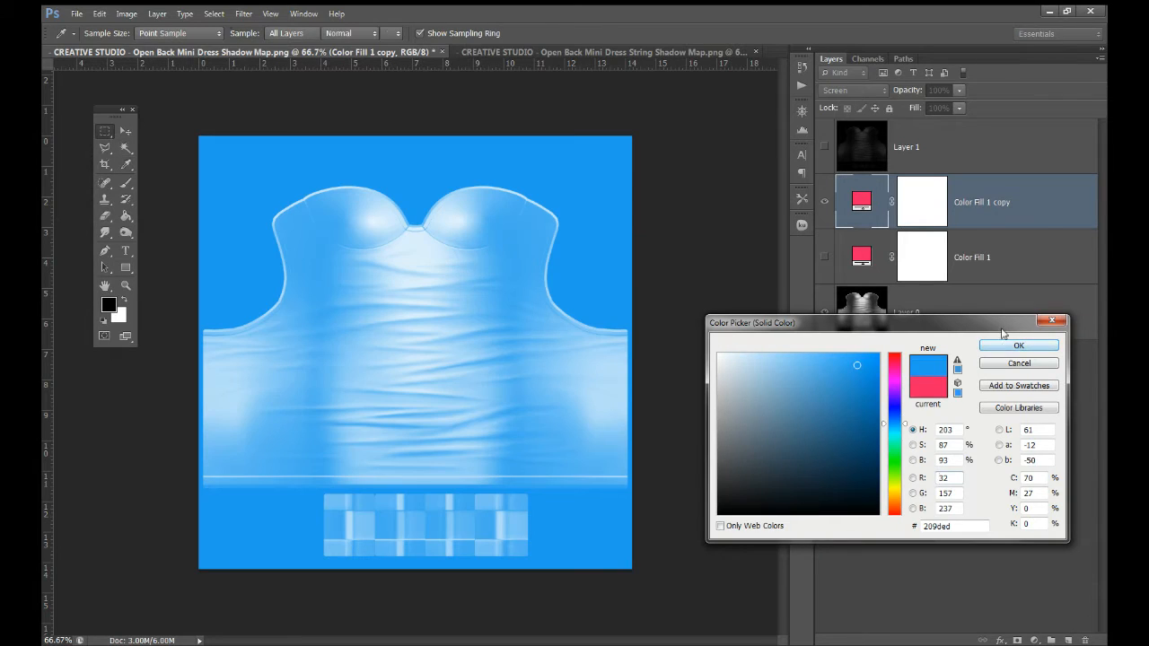
Duplicate the blue fill, hide it, and recolour the new copy purple
key(ctrl+j)
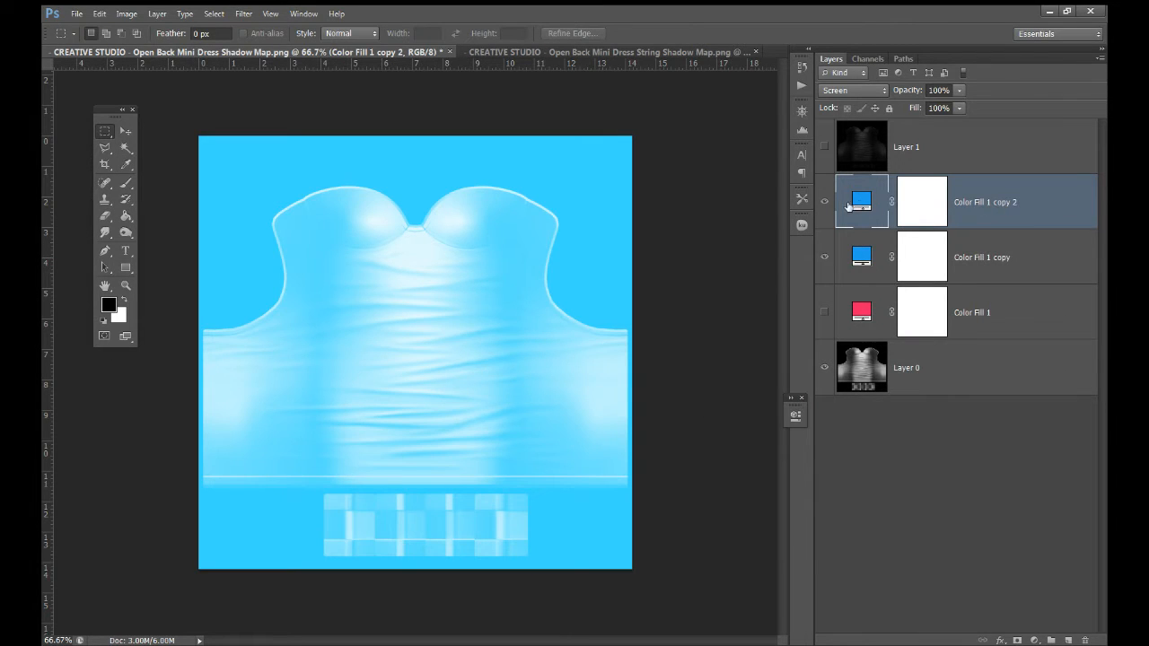
click(823, 258)
double_click(862, 202)
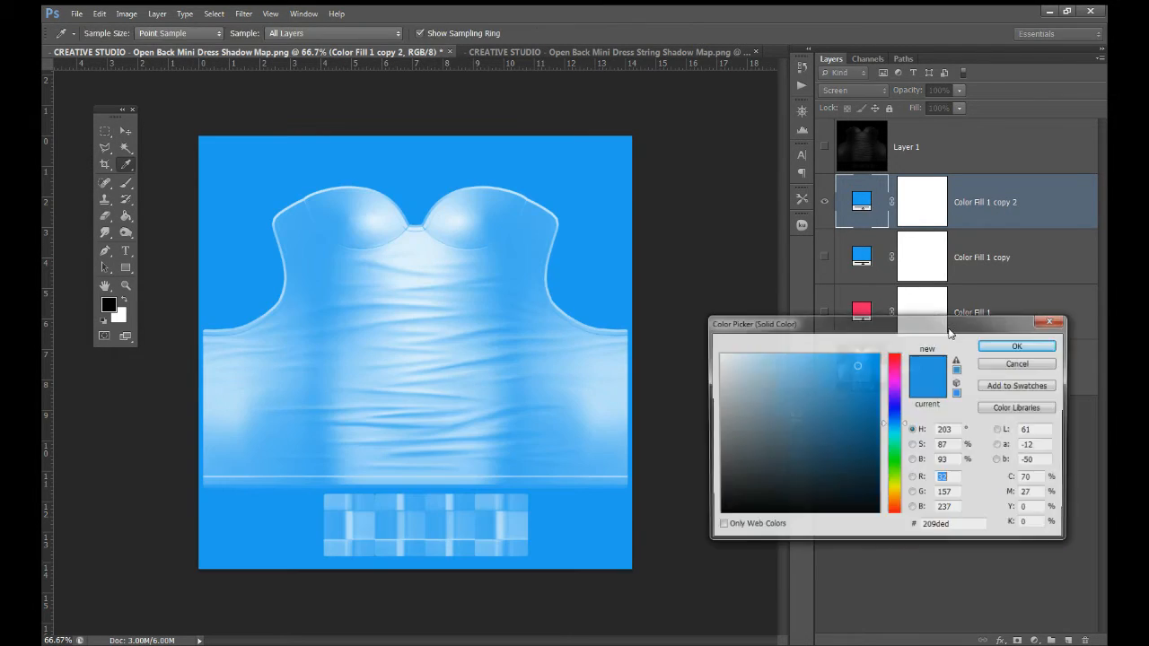
click(895, 392)
click(1018, 346)
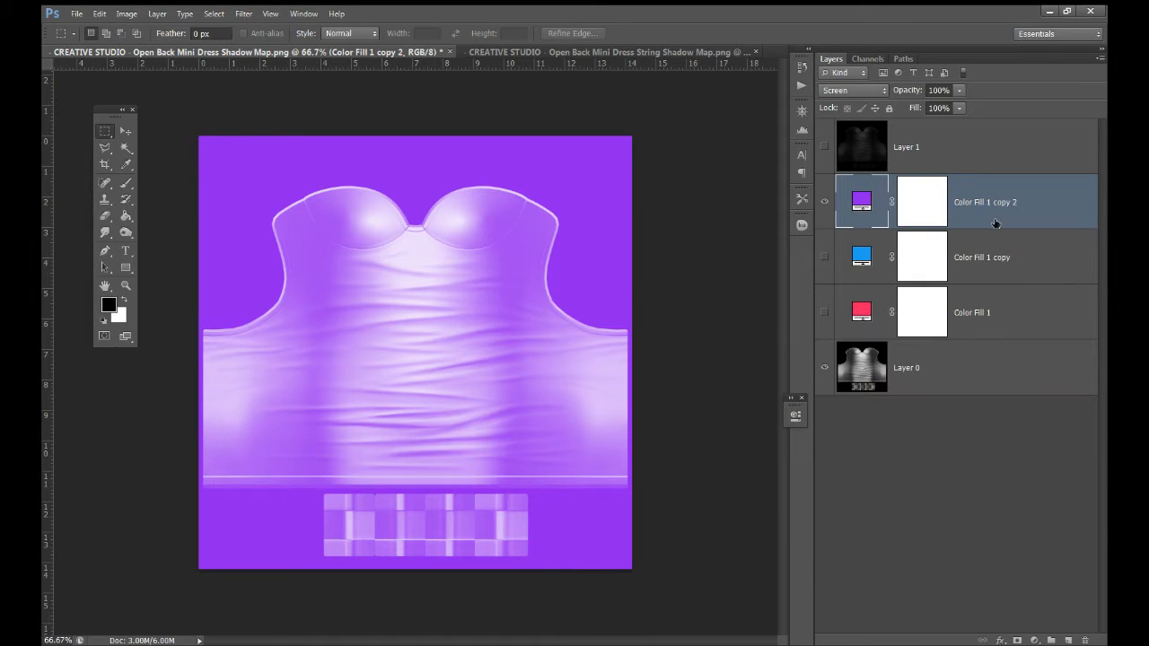
Duplicate the purple fill, hide it, and recolour the third copy neutral grey (#adadad)
key(ctrl+j)
click(824, 257)
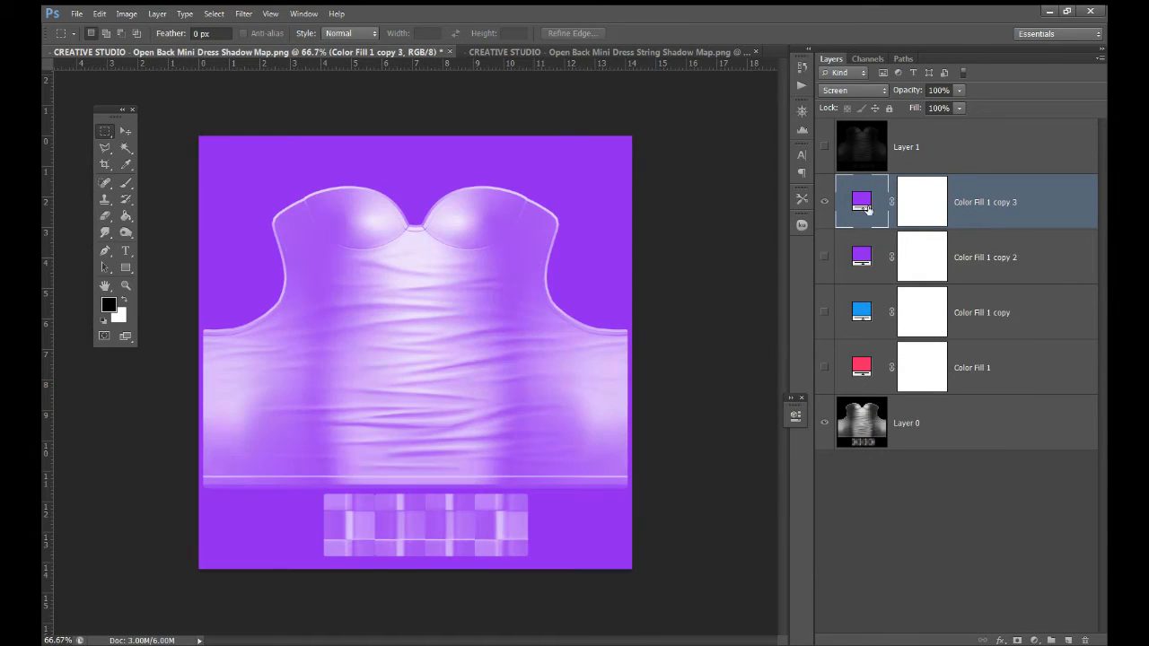
double_click(861, 200)
click(895, 456)
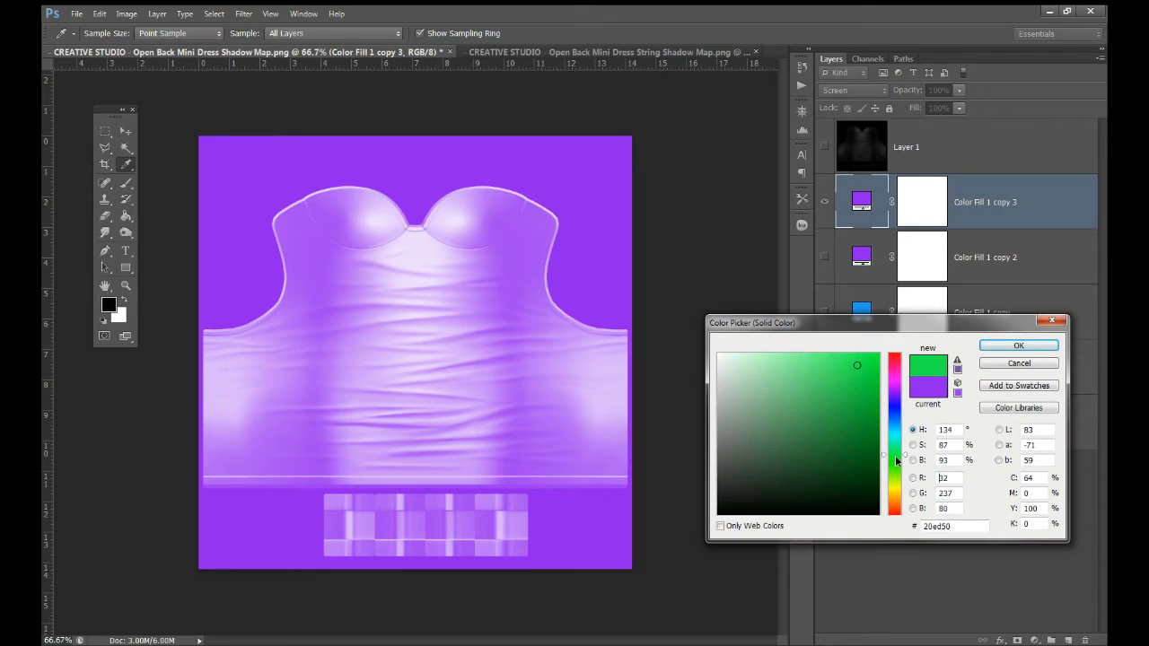
drag(894, 456, 897, 485)
click(785, 450)
drag(785, 450, 667, 403)
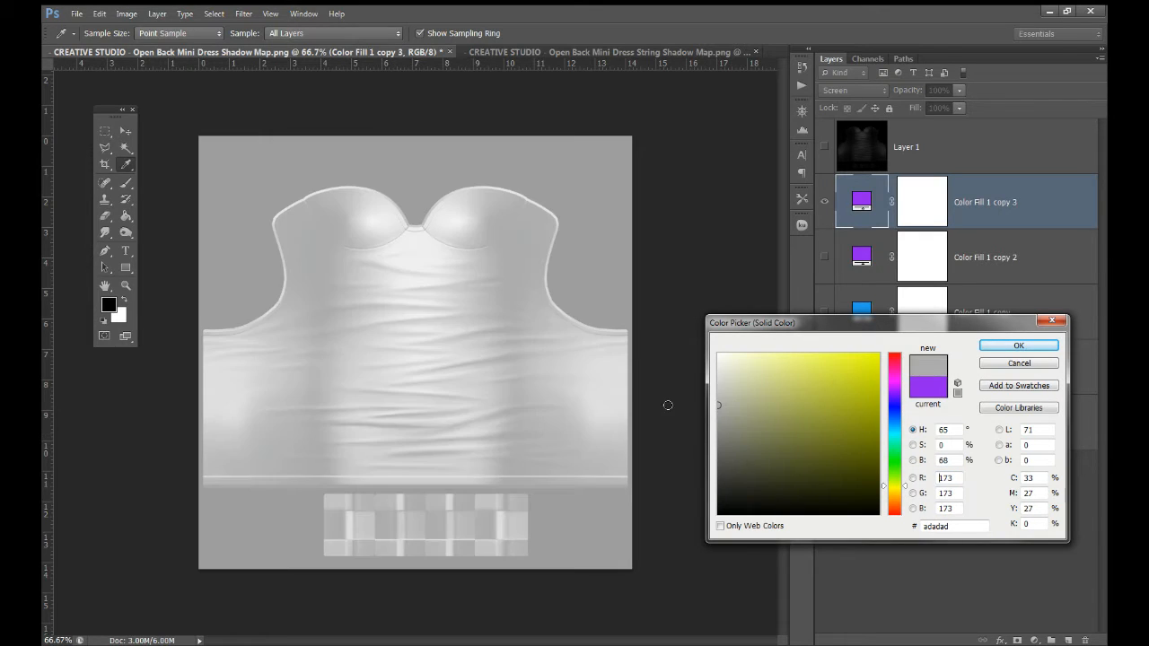
click(1017, 346)
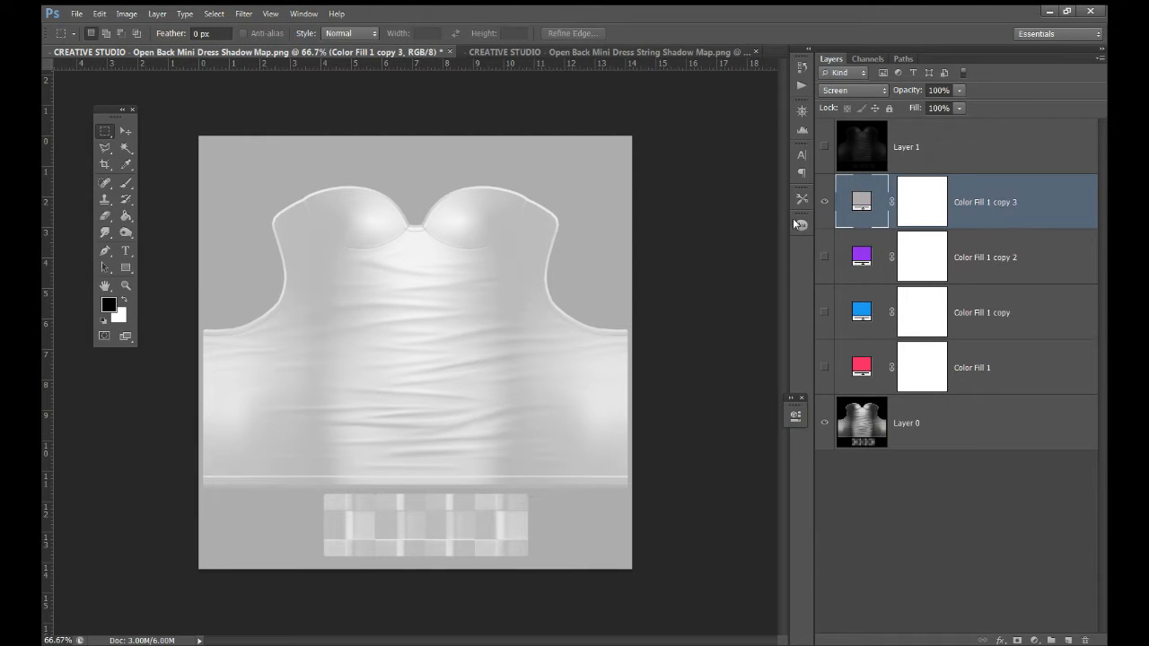
click(119, 136)
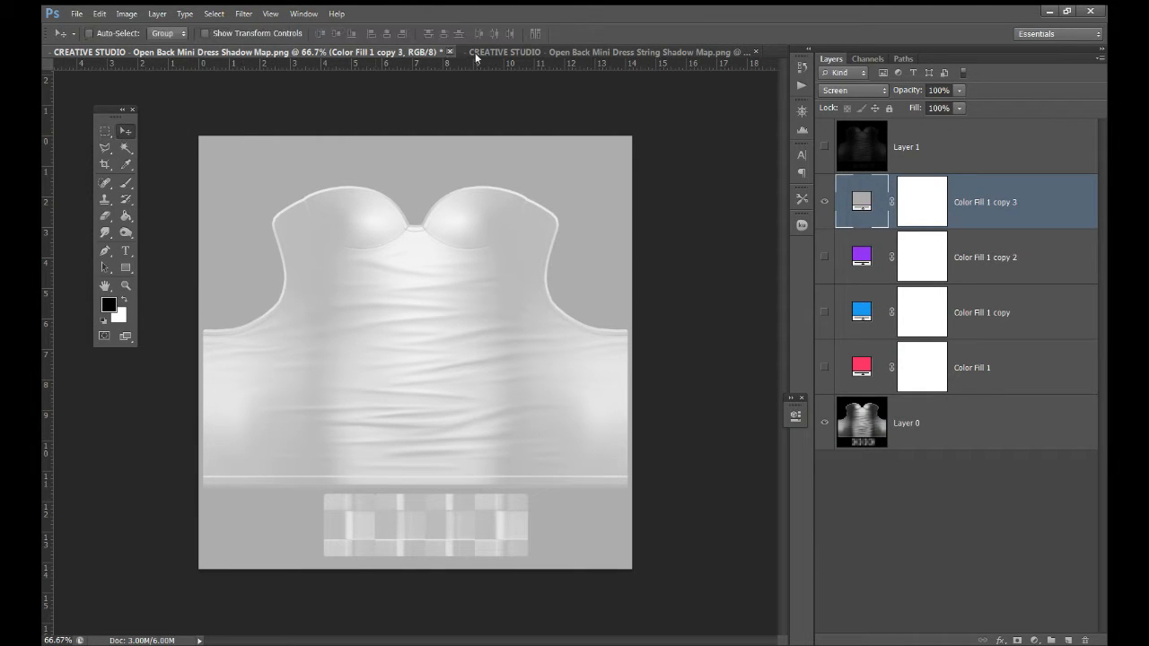
Copy the four colour fill layers into the String Shadow Map, placing them below Layer 1
drag(428, 53, 1148, 48)
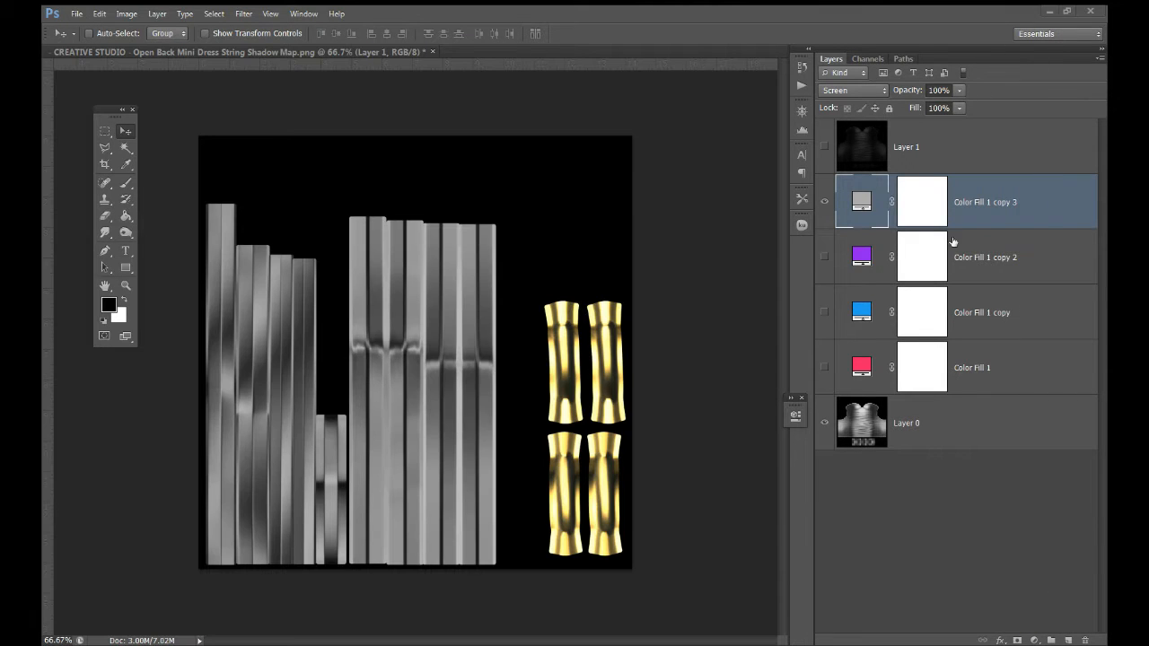
shift+click(1024, 358)
drag(1024, 357, 356, 357)
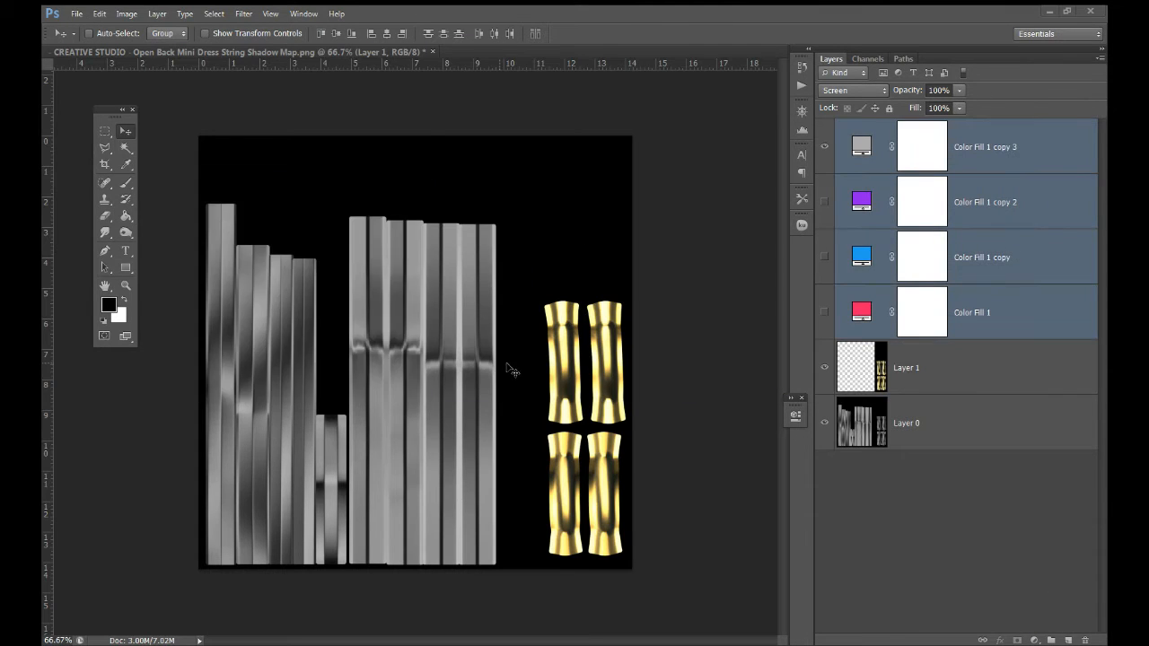
drag(985, 329, 989, 377)
Save the grey-tinted string map as a JPEG named string-white
click(77, 14)
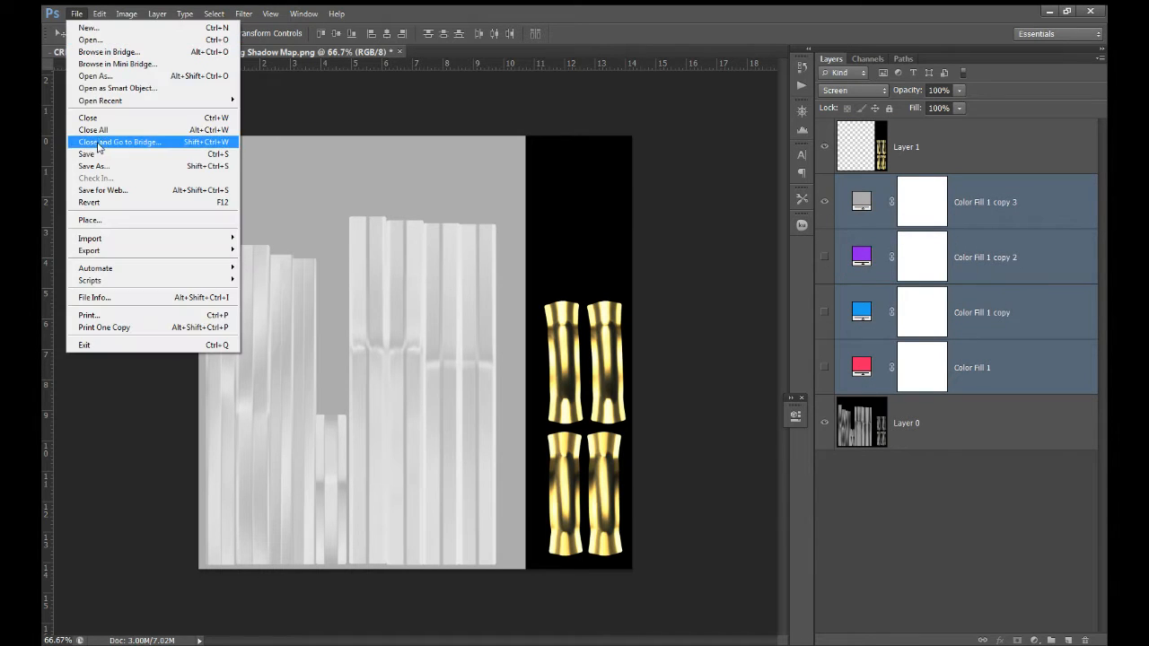
click(100, 166)
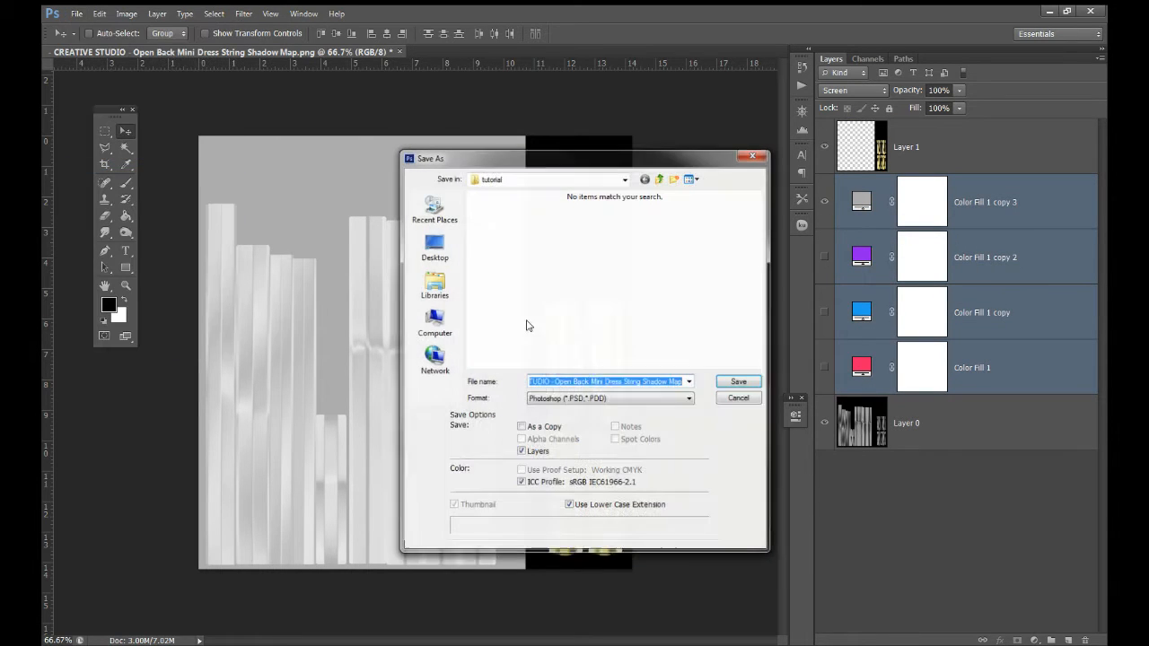
click(564, 406)
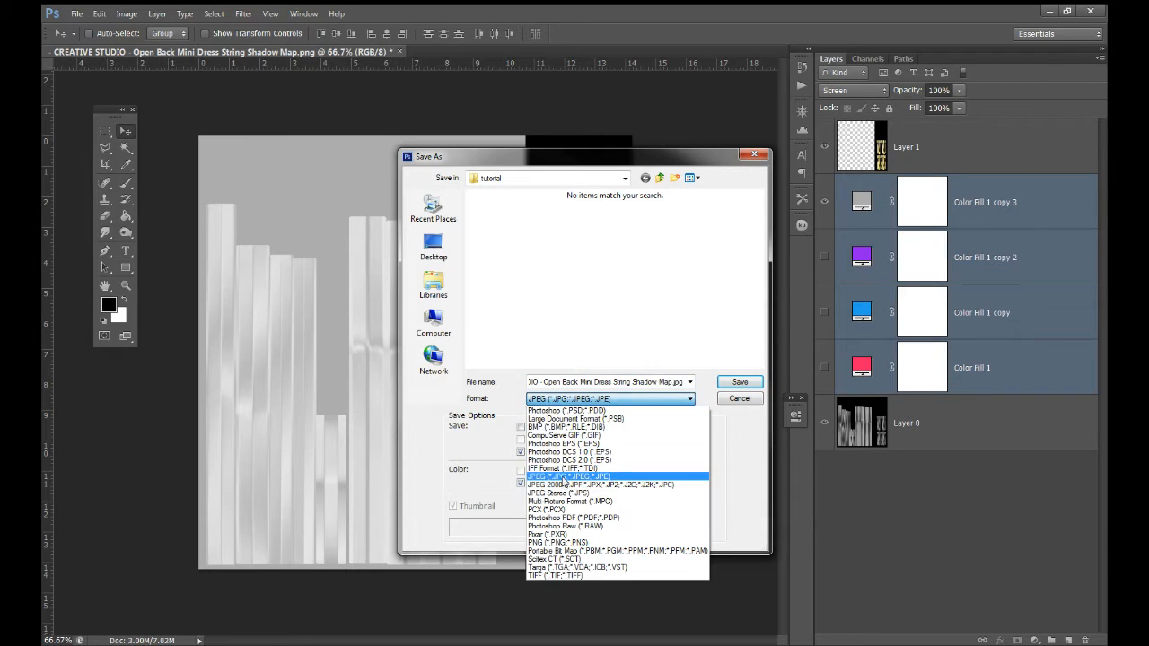
click(566, 482)
click(562, 383)
text(a)
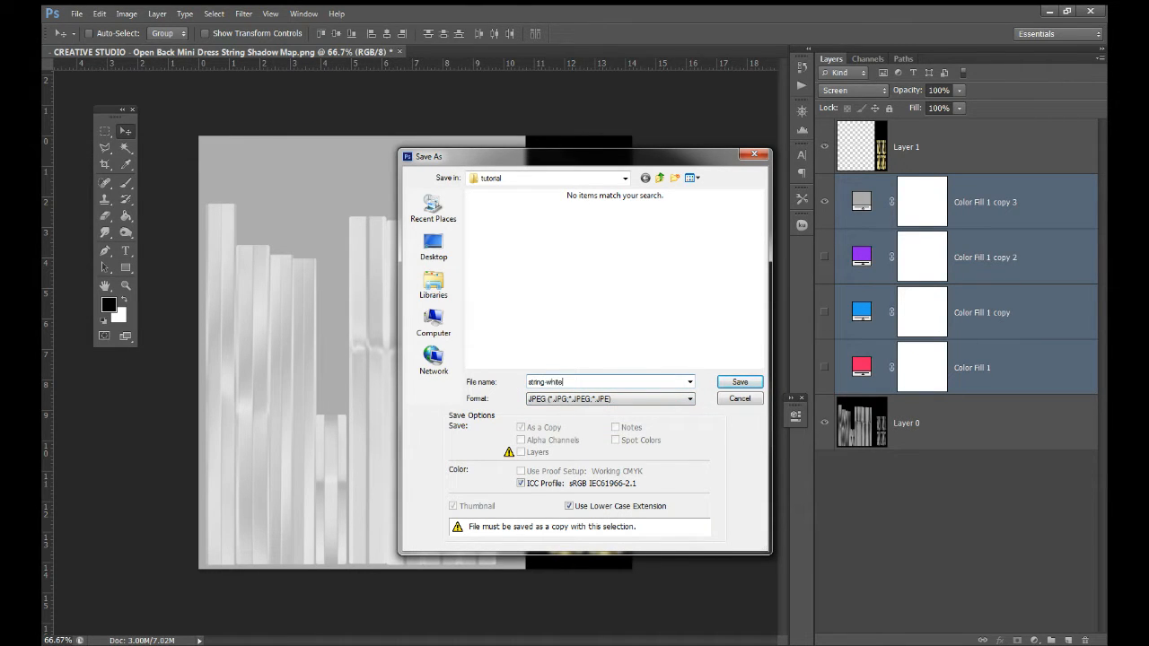
key(Return)
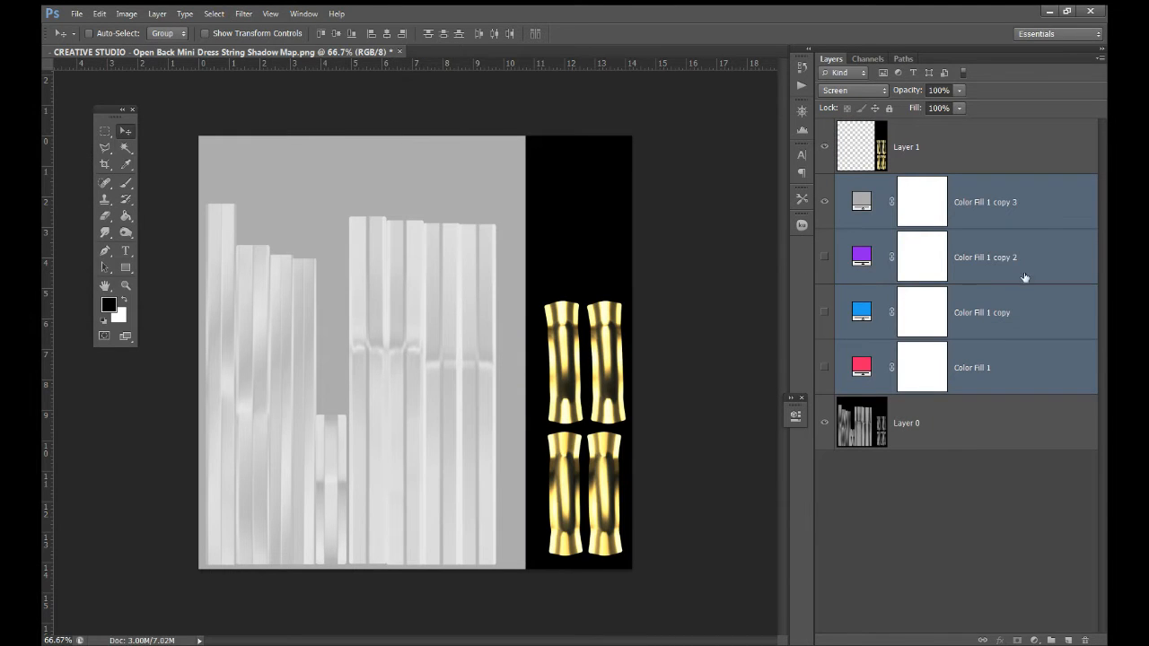
Switch to the purple fill and save it as a JPEG named string-purple
click(824, 202)
click(824, 257)
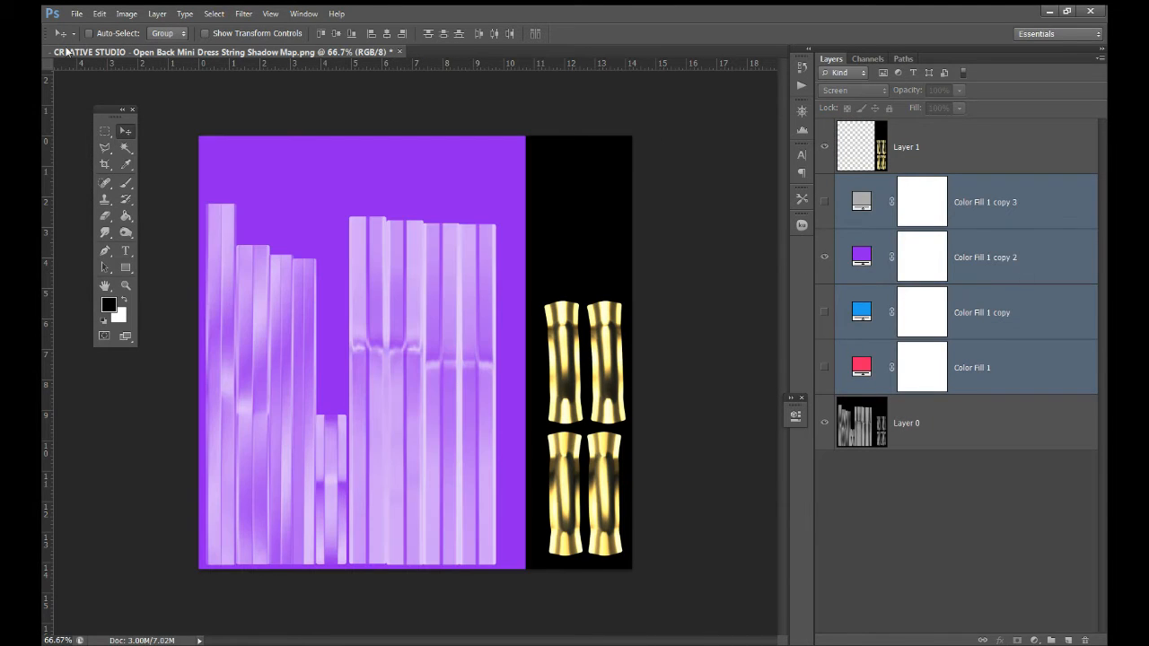
click(78, 13)
click(103, 166)
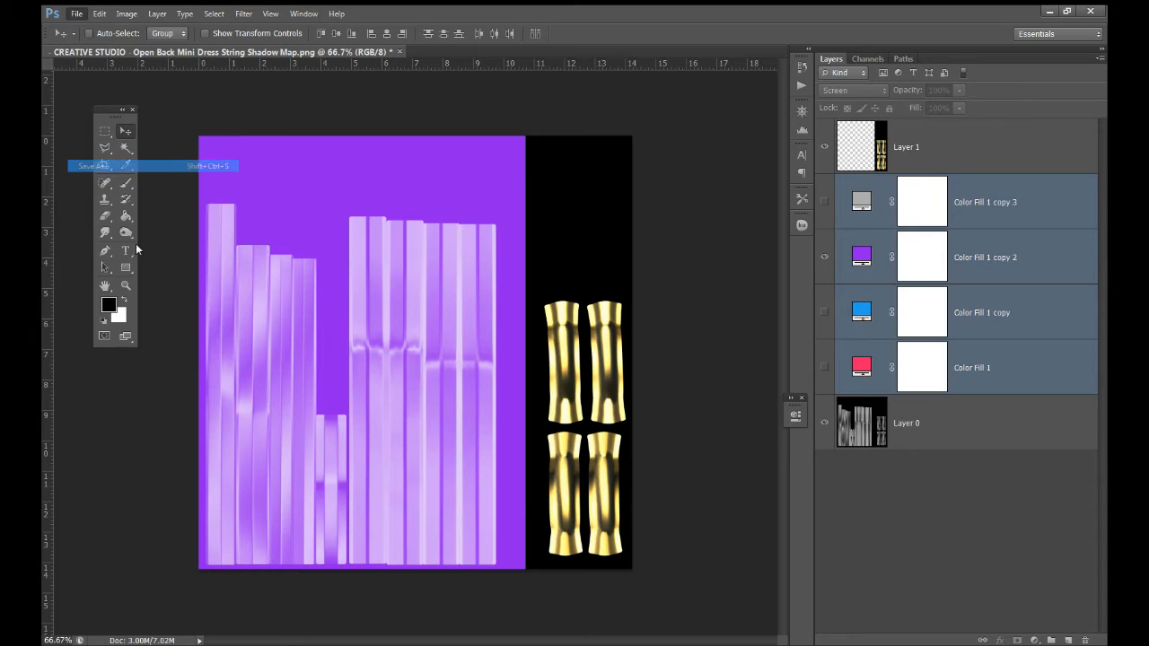
click(593, 398)
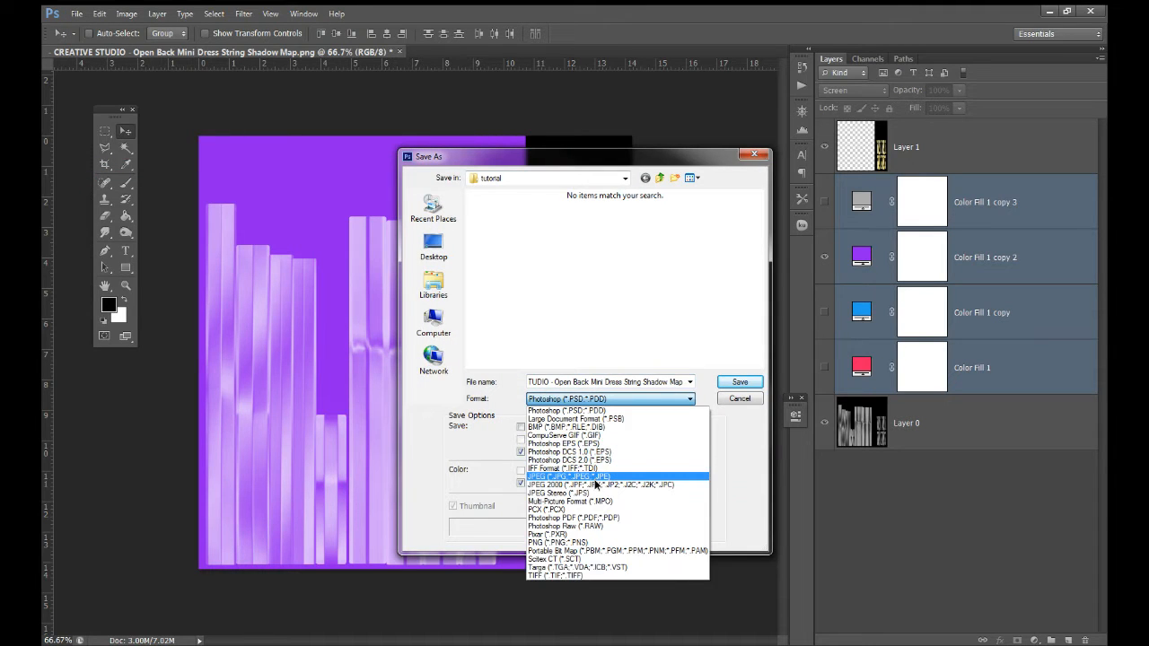
click(583, 477)
click(500, 229)
double_click(580, 382)
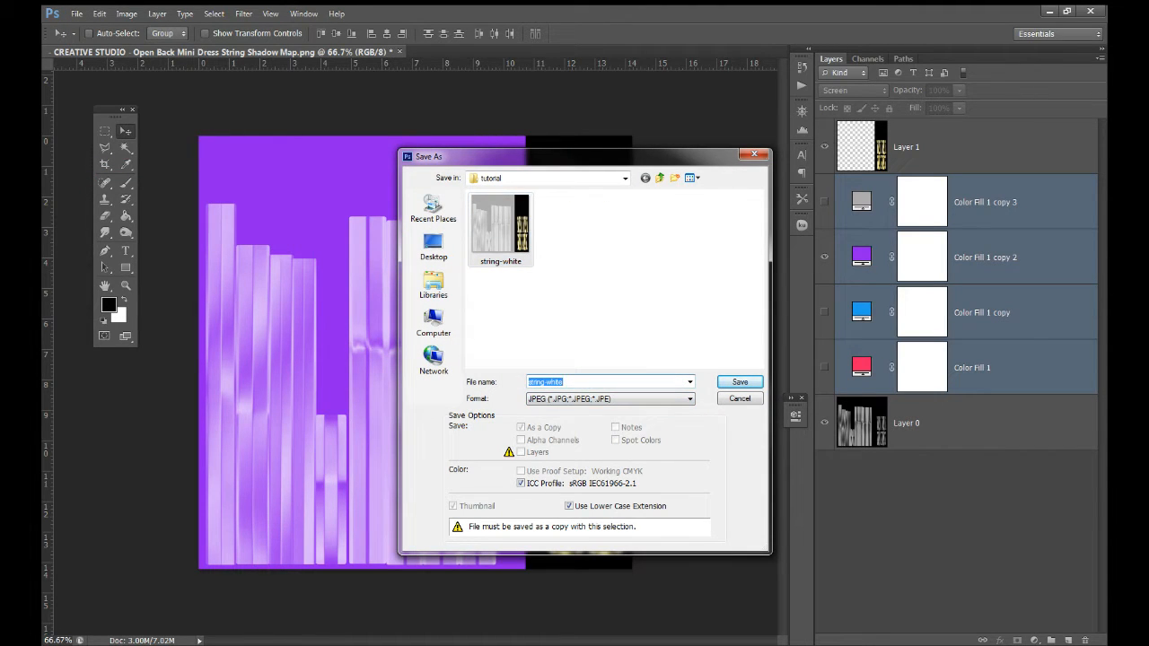
click(564, 382)
key(BackSpace)
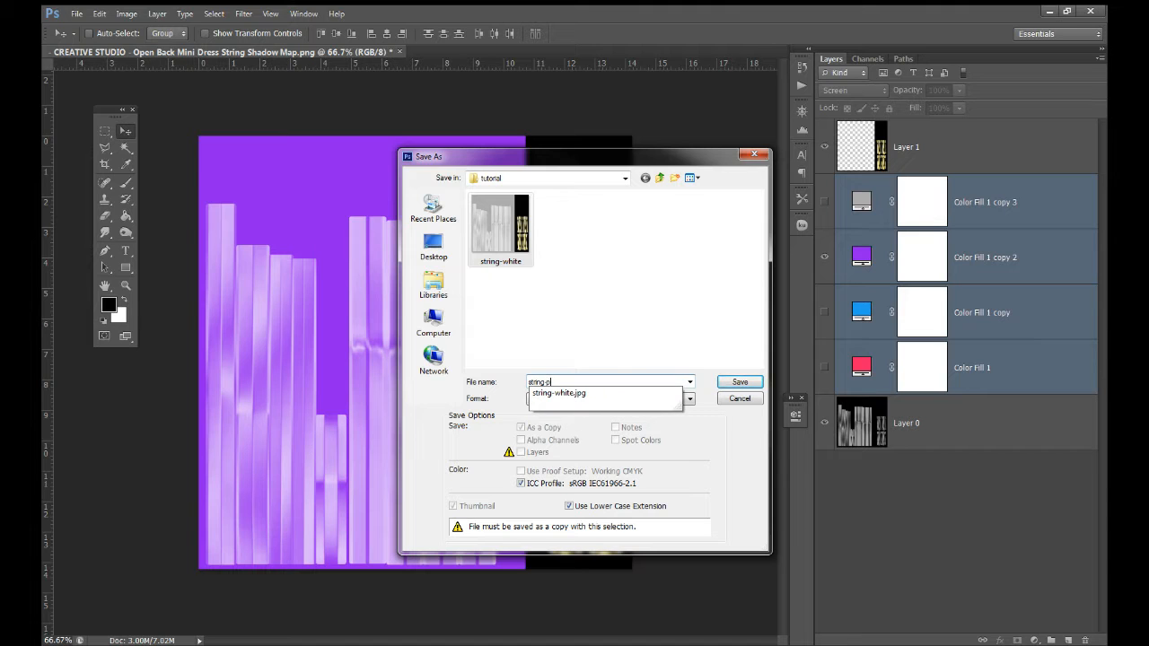
text(urple)
key(Return)
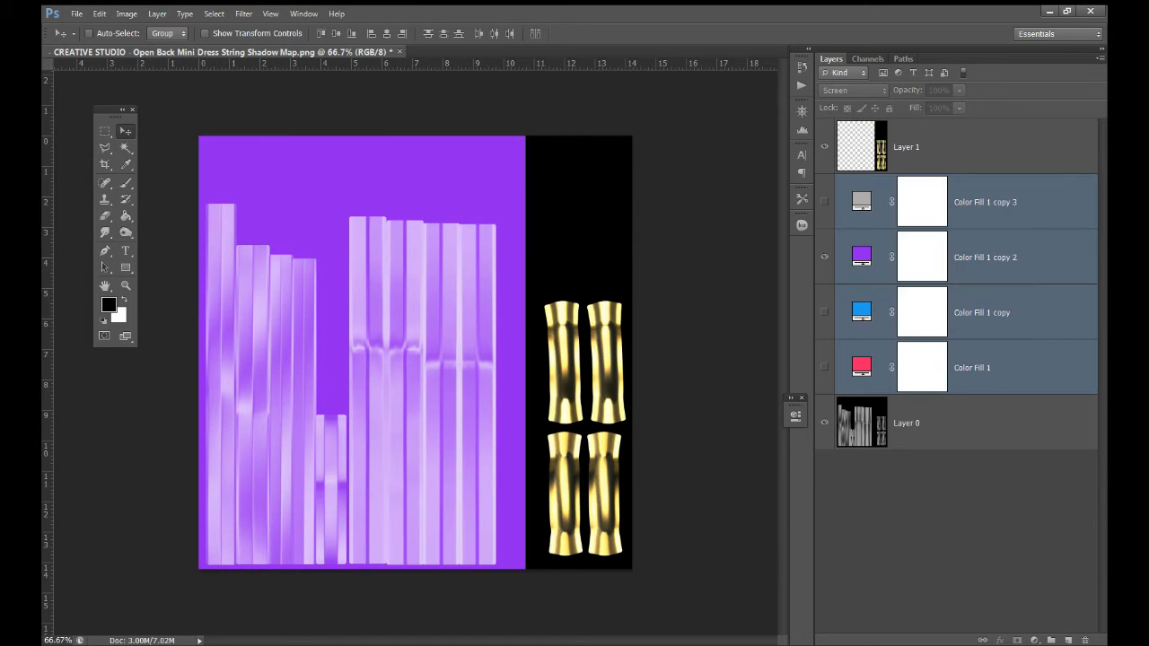
Switch to the blue fill and save the string map as a JPEG named string-blue
click(824, 259)
click(824, 312)
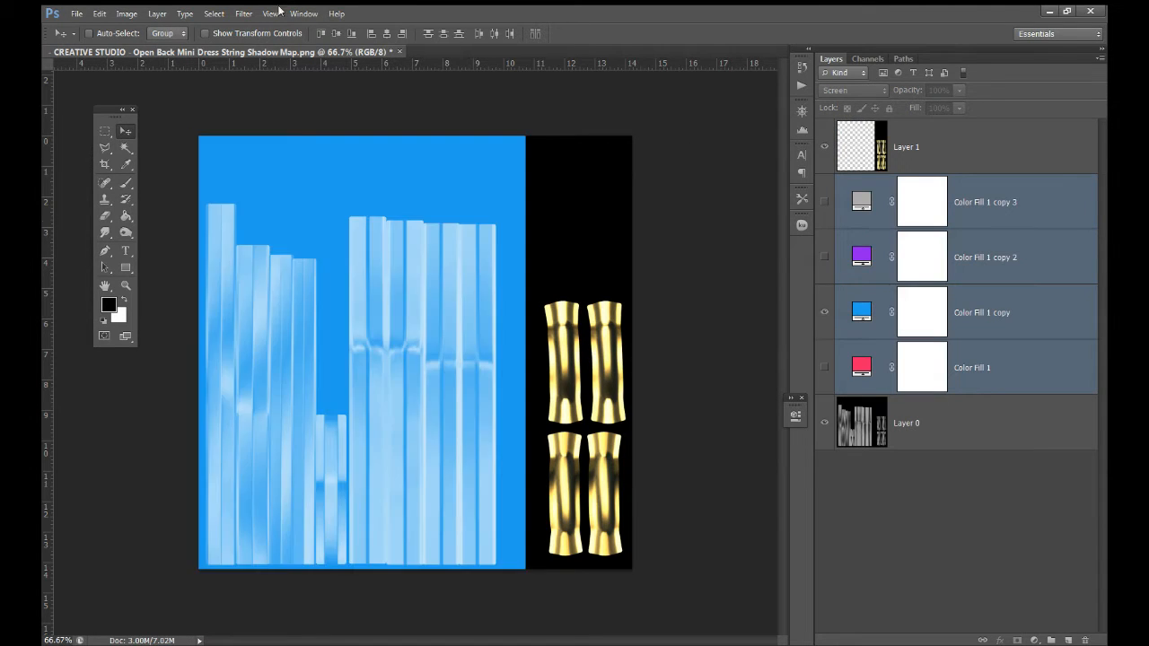
click(77, 14)
click(81, 164)
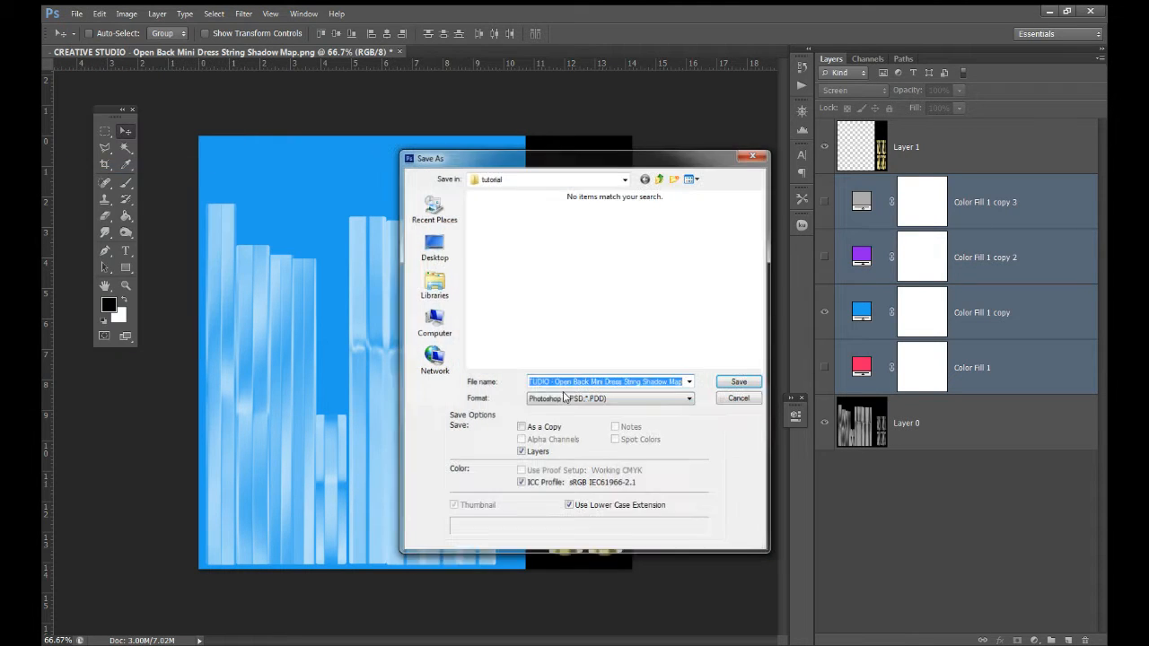
click(611, 398)
click(579, 476)
click(567, 229)
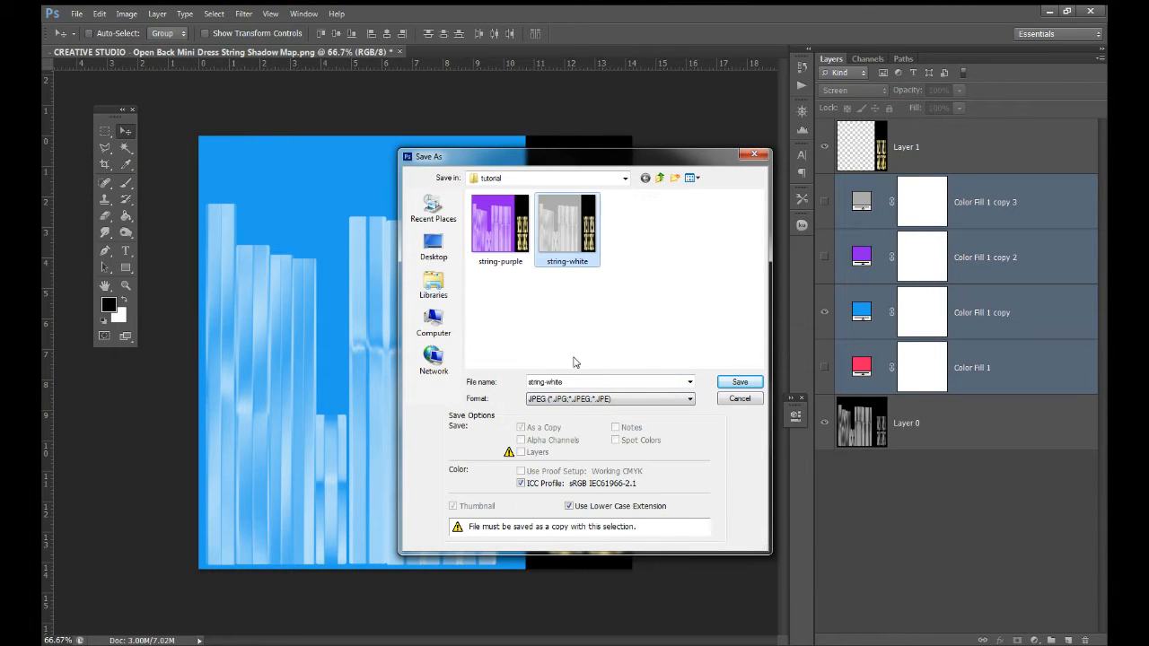
click(576, 382)
click(576, 382)
key(BackSpace)
key(BackSpace)
key(BackSpace)
key(BackSpace)
key(BackSpace)
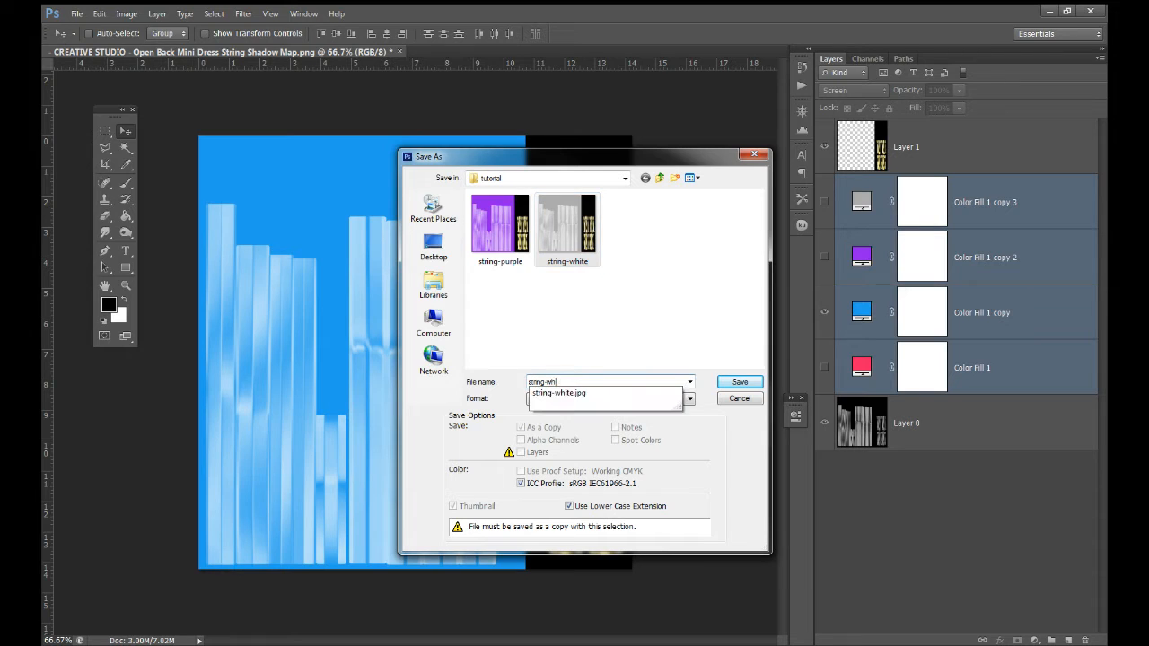
text(blue)
key(Return)
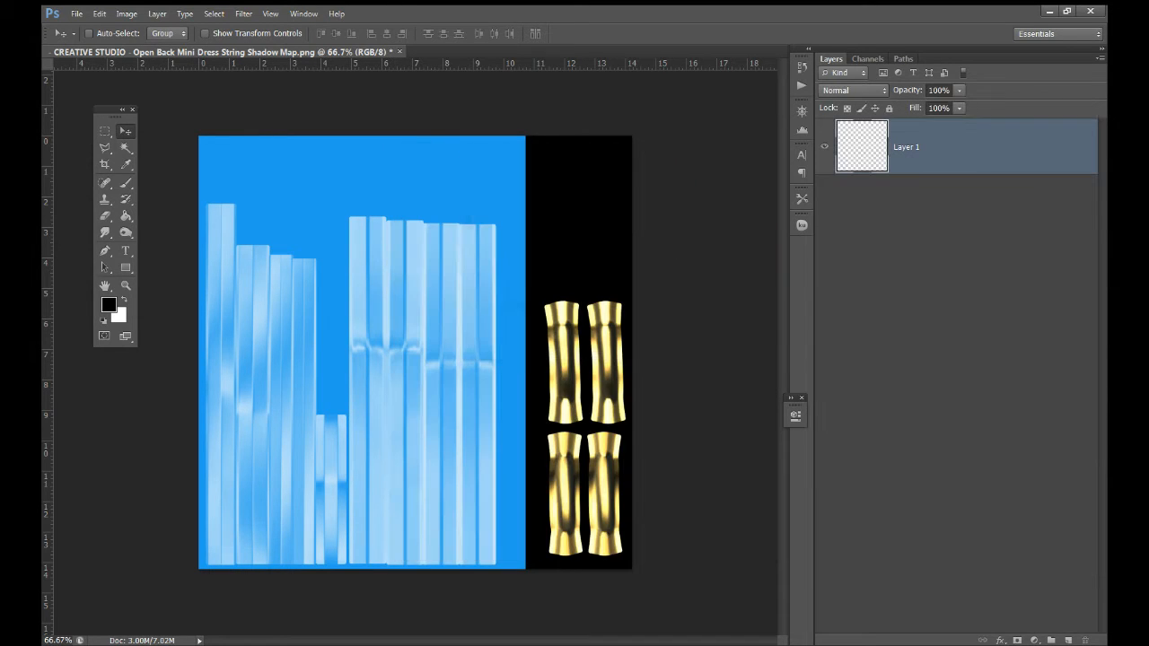
Show the Color Fill 1 tint, save it as JPEG string-pink, then dock the dress shadow map
click(825, 314)
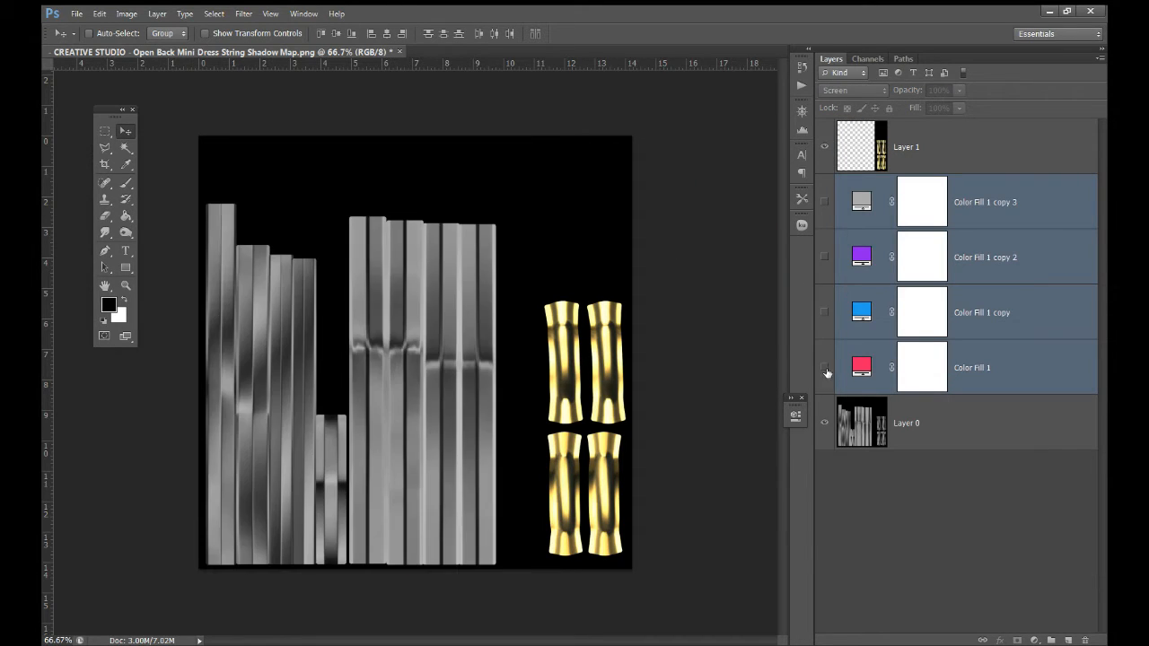
click(824, 368)
click(77, 13)
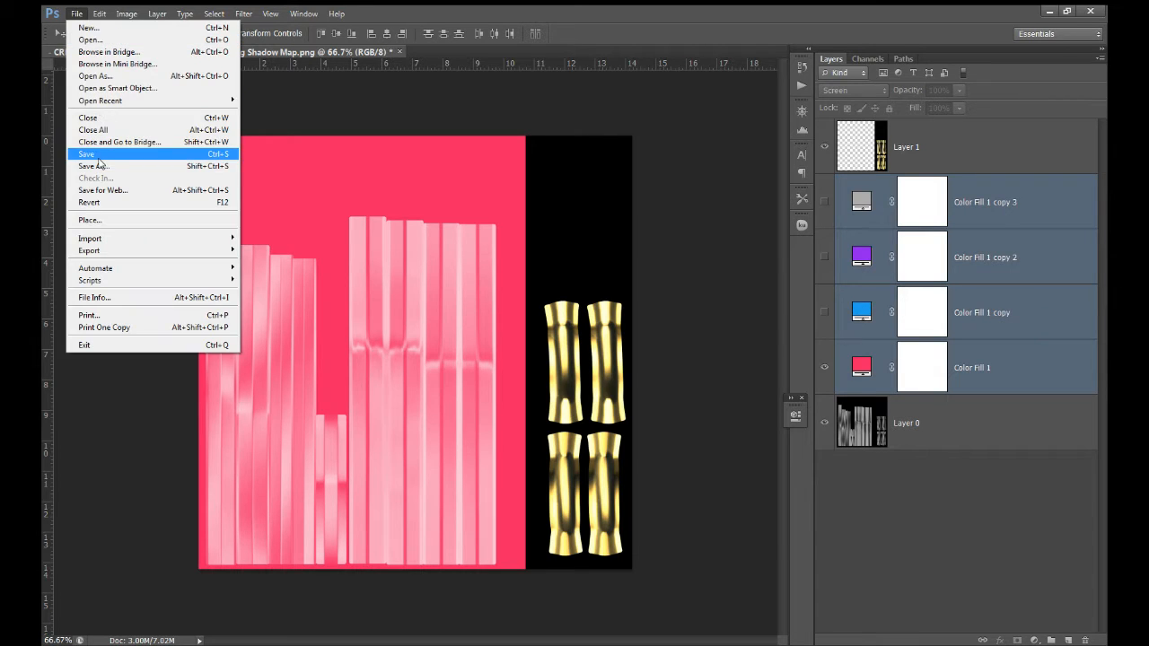
click(94, 166)
click(674, 400)
scroll(675, 449, up, 3)
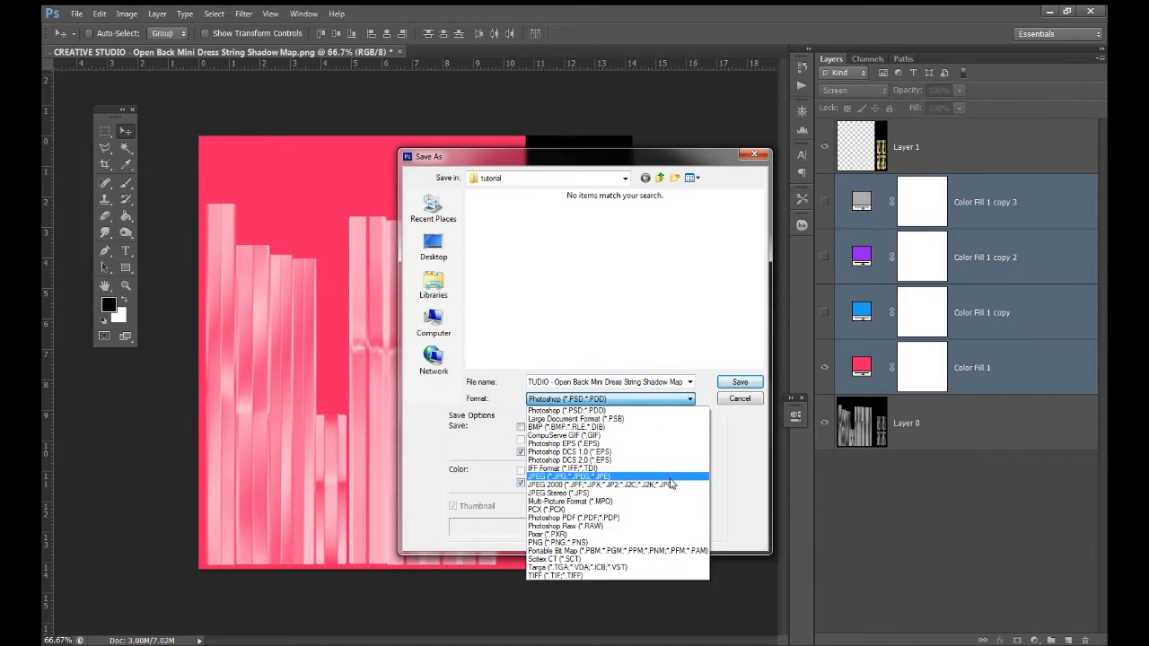
click(674, 476)
click(657, 258)
click(612, 381)
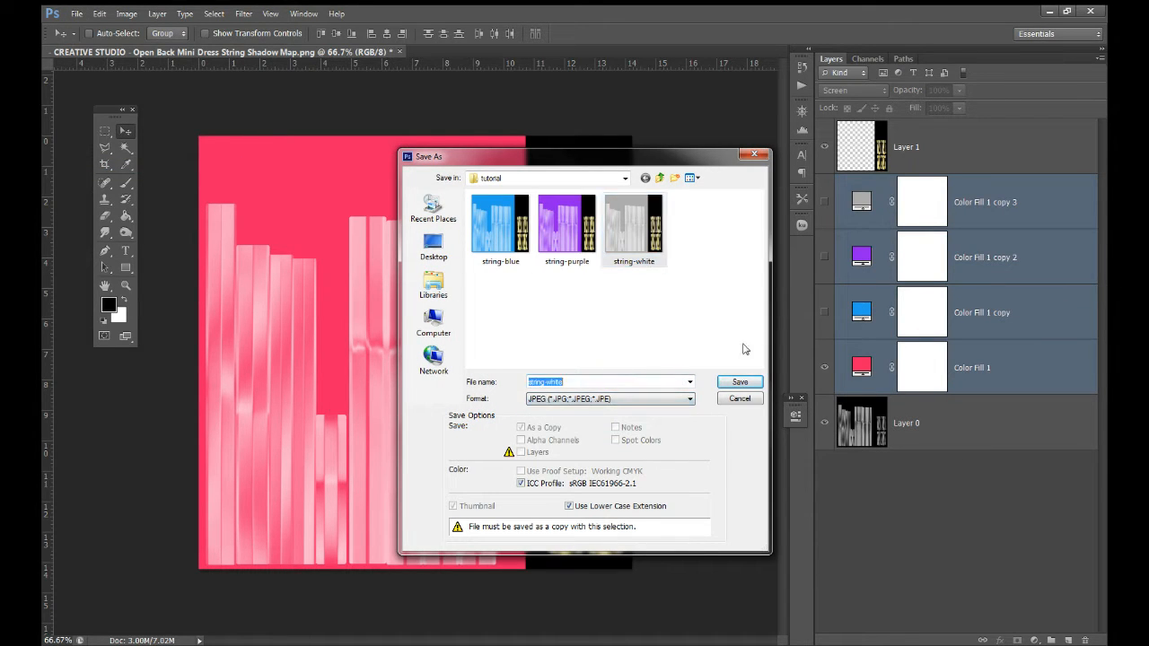
key(End)
key(BackSpace)
key(BackSpace)
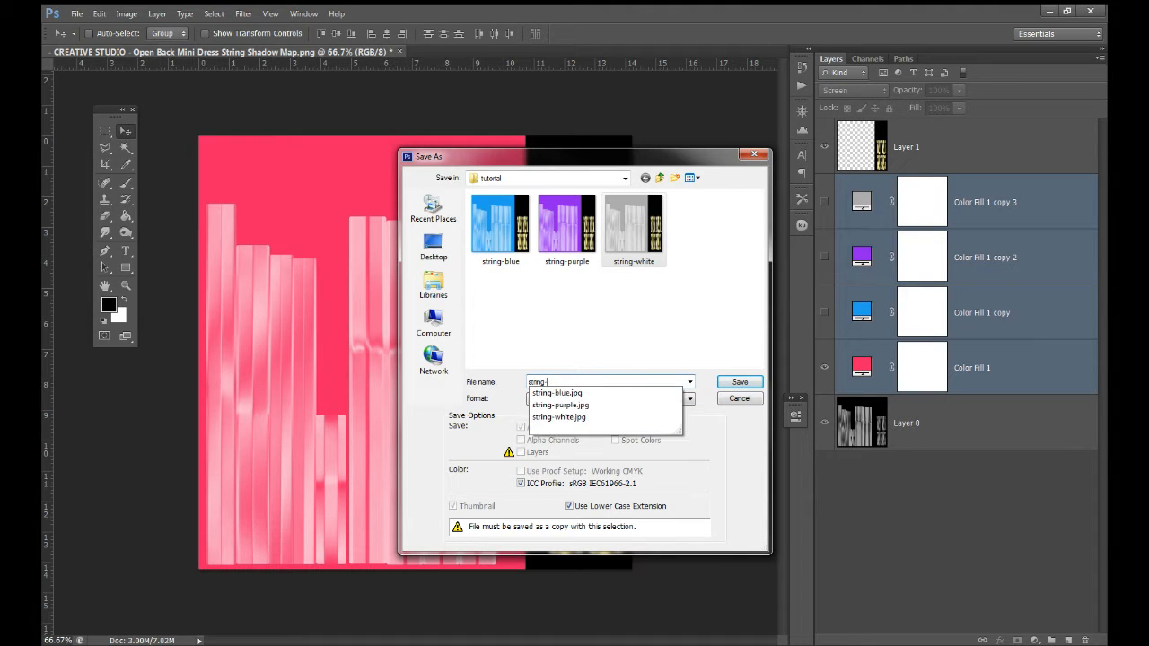
text(pink)
key(Return)
key(Return)
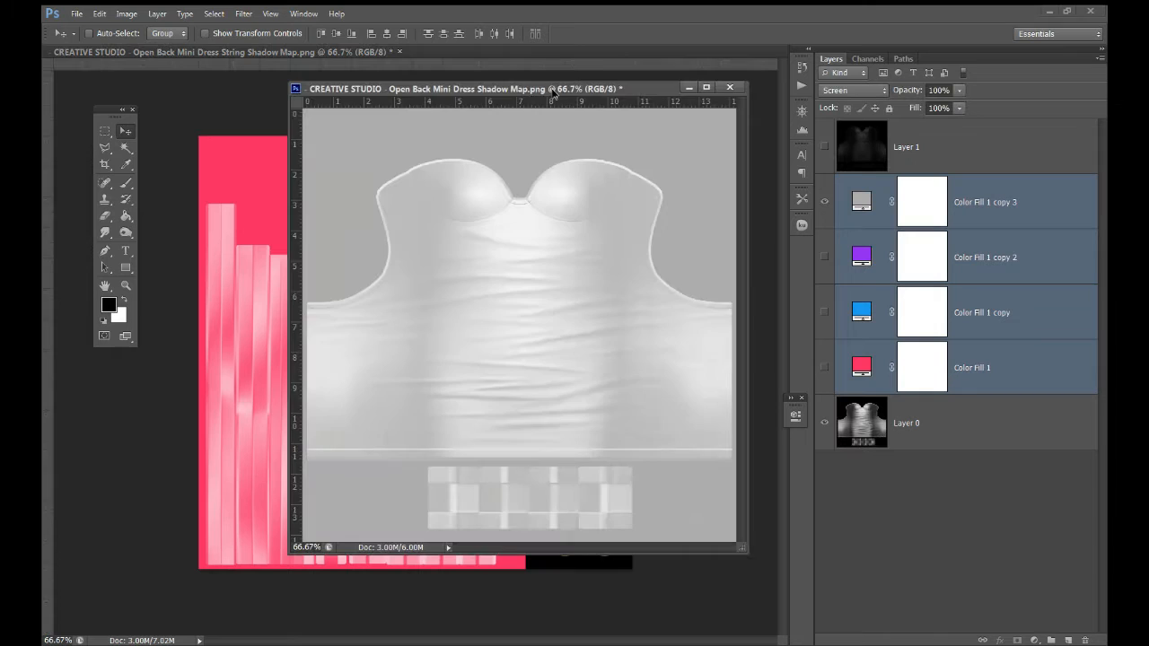
drag(554, 96, 562, 52)
Save the grey-tinted dress map as a JPEG named dress-white
click(76, 13)
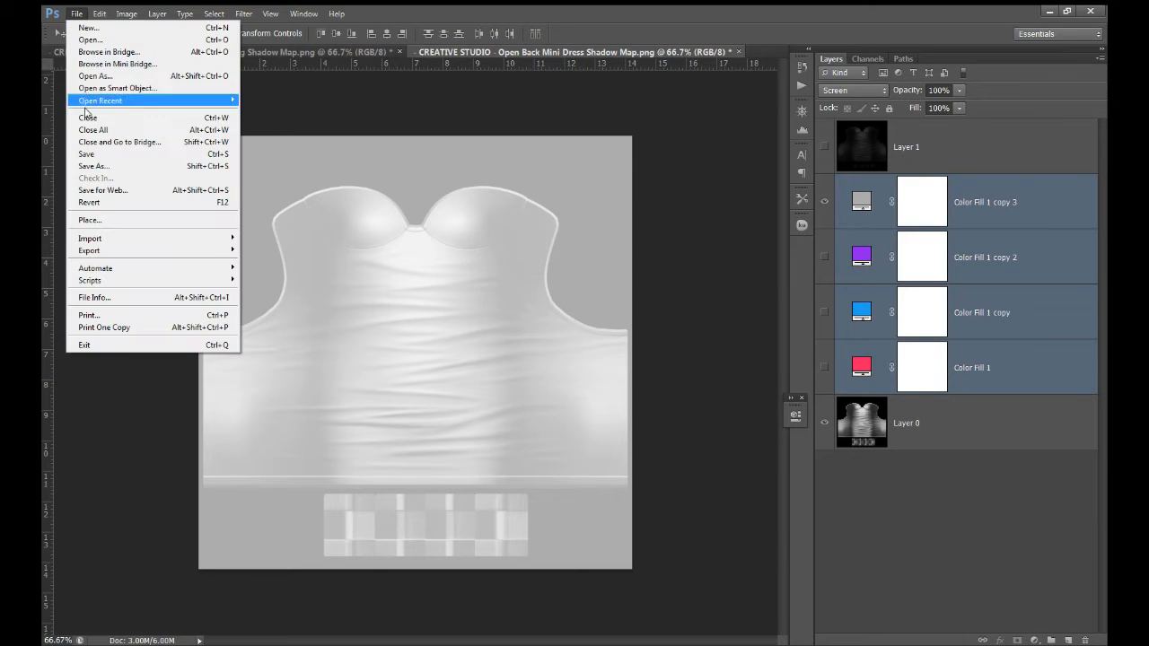
click(108, 166)
click(651, 400)
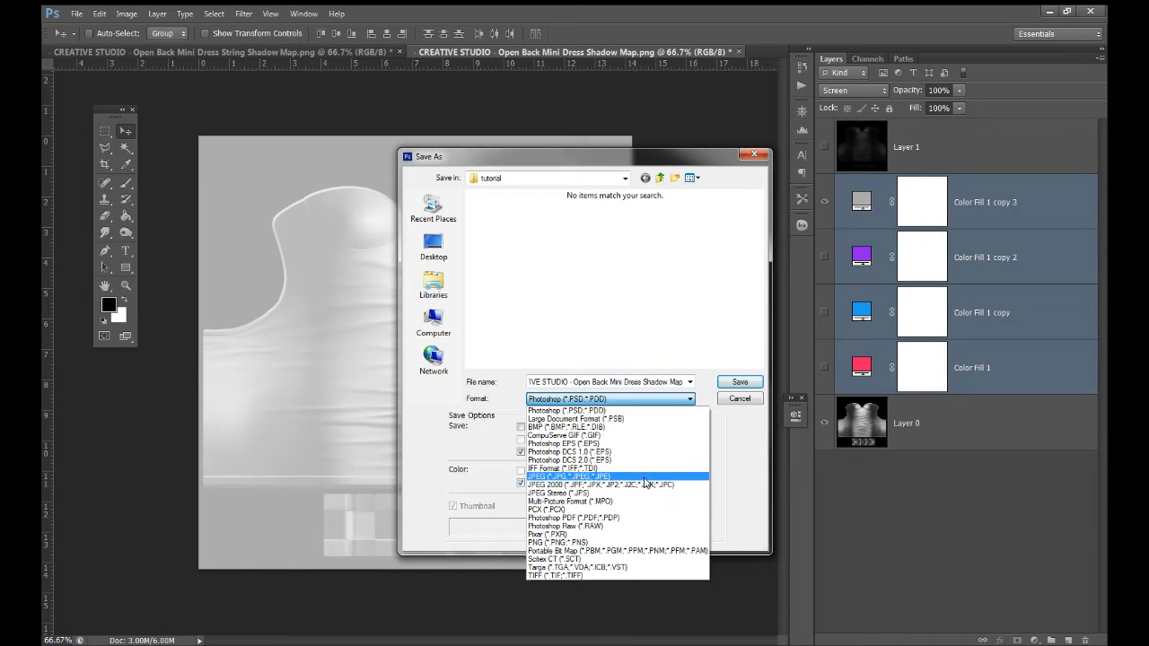
click(597, 417)
text(dress-whit)
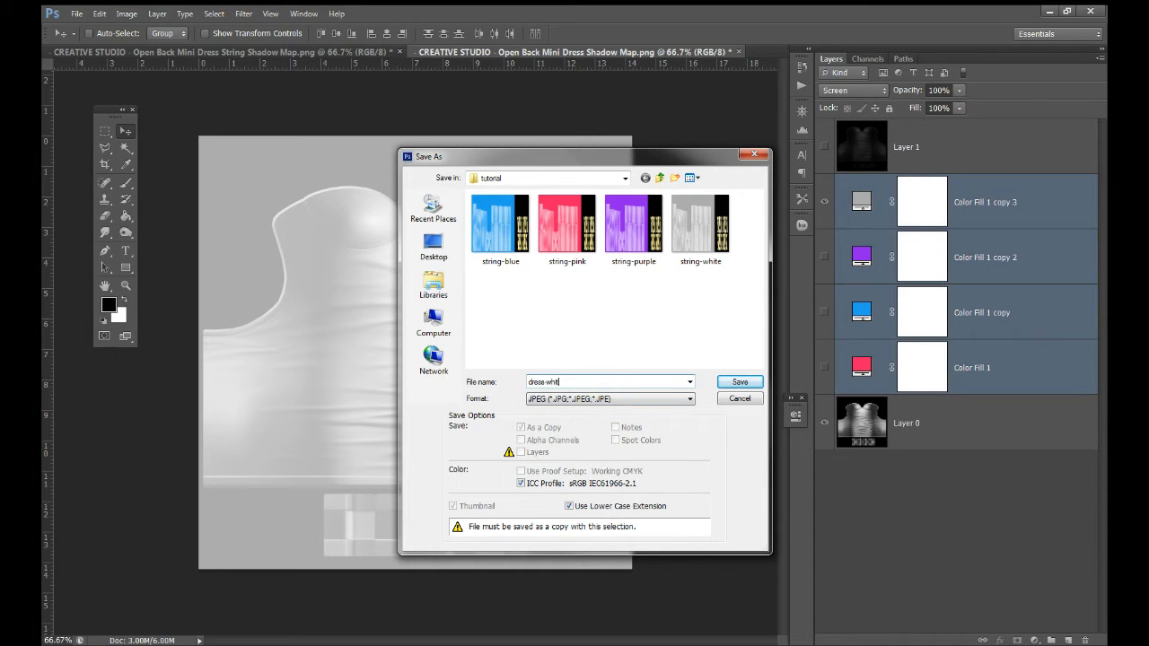
key(Return)
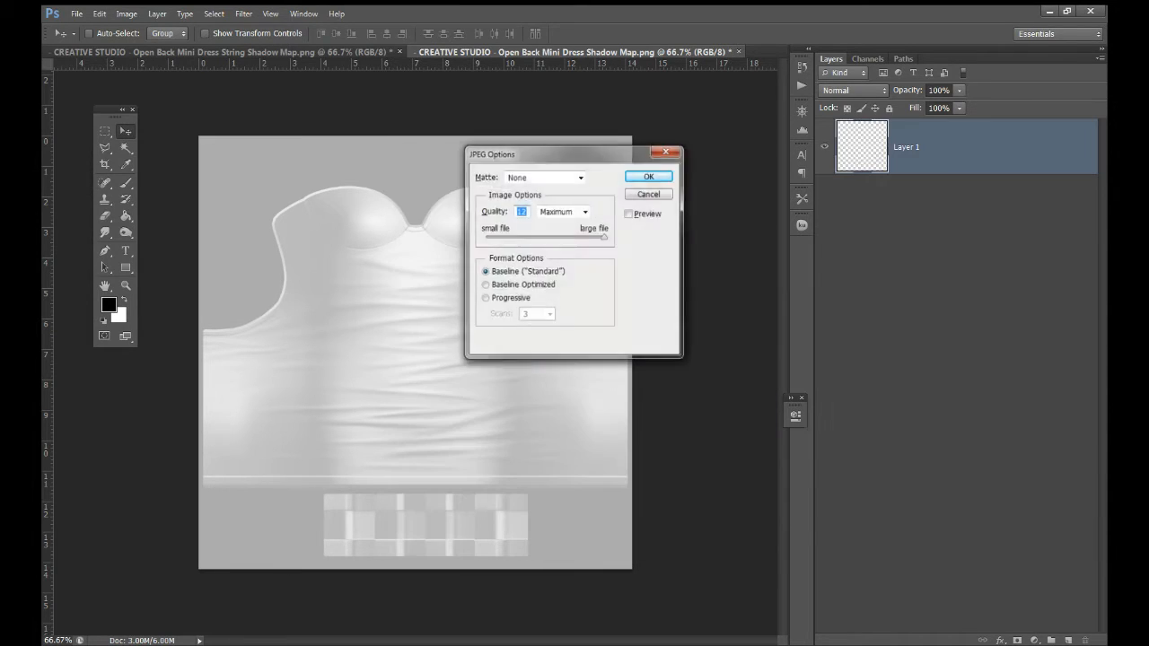
key(Return)
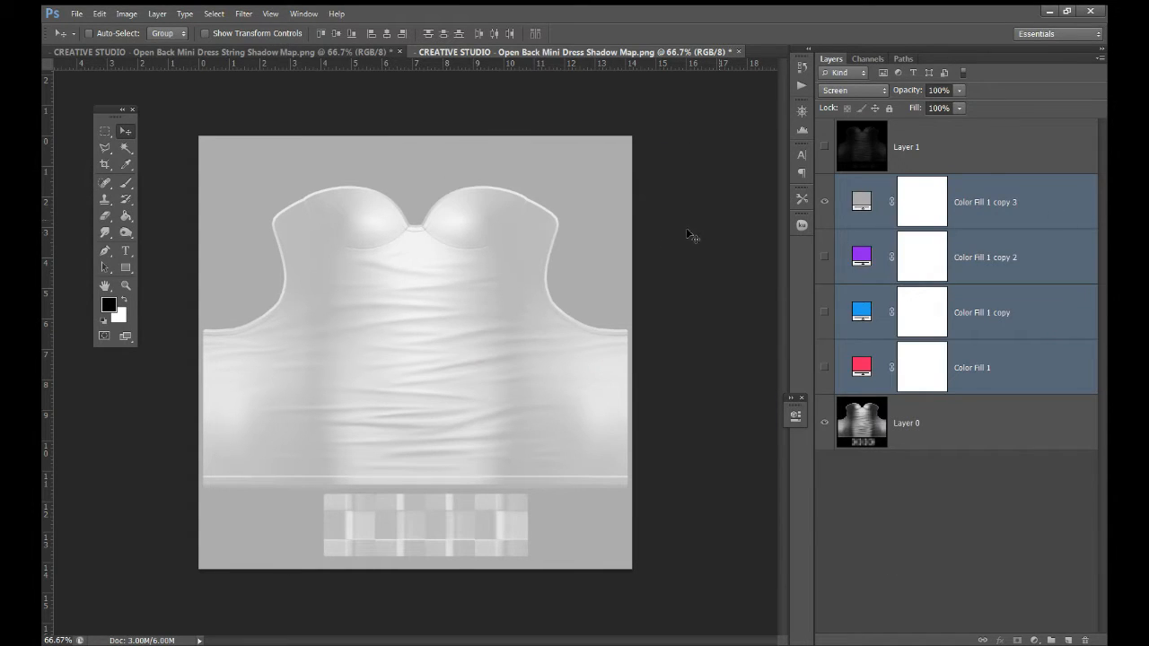
Switch to the purple fill and save the dress map as JPEG dress-purple
click(824, 202)
click(824, 258)
click(77, 13)
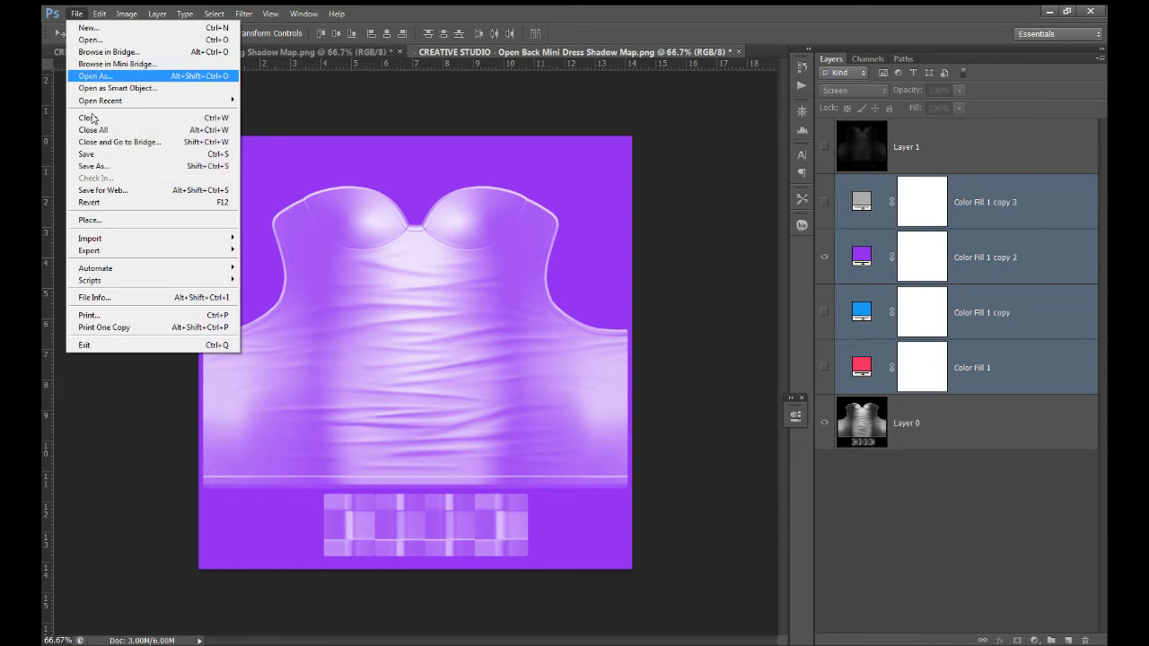
click(94, 168)
click(593, 395)
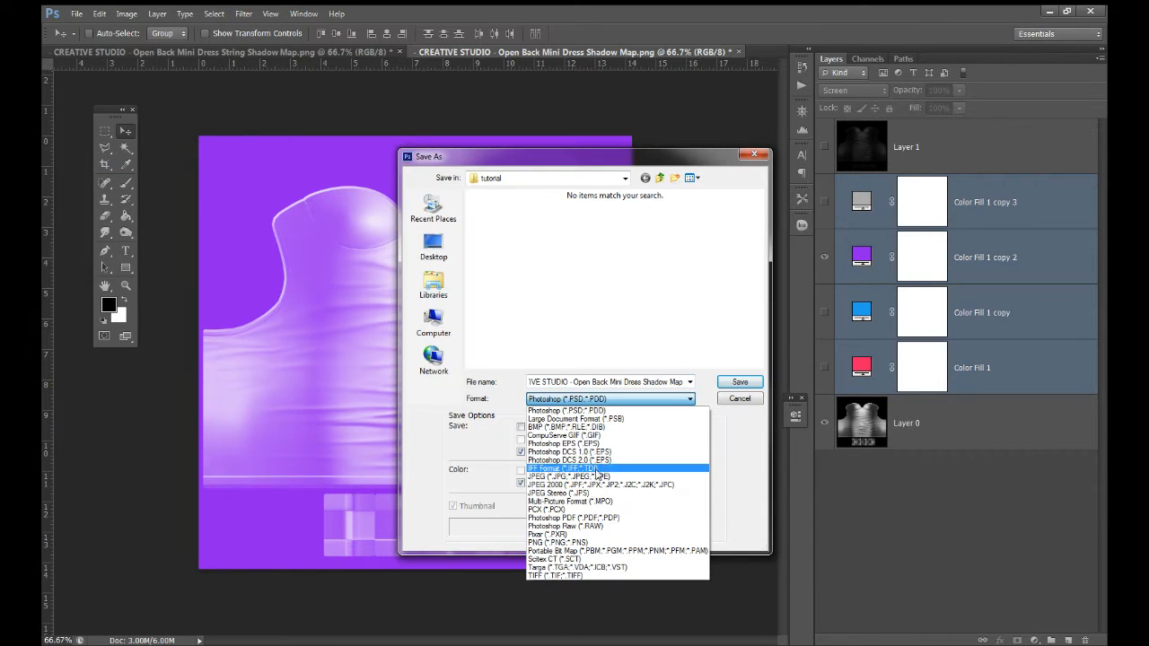
click(597, 468)
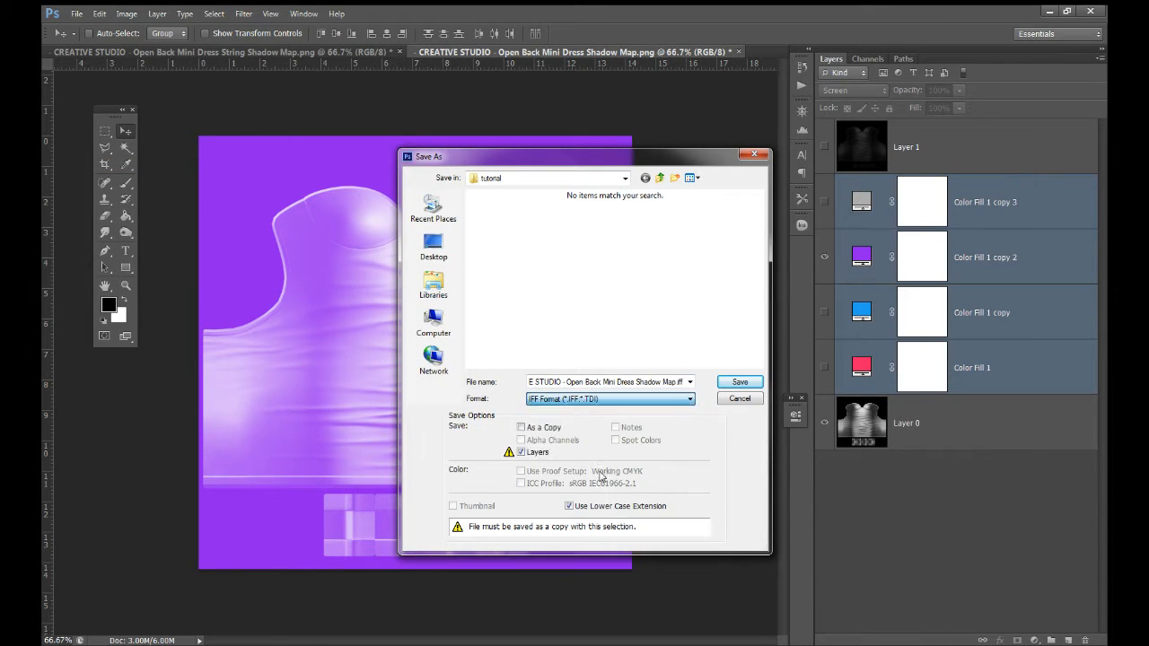
click(595, 402)
click(597, 478)
click(525, 254)
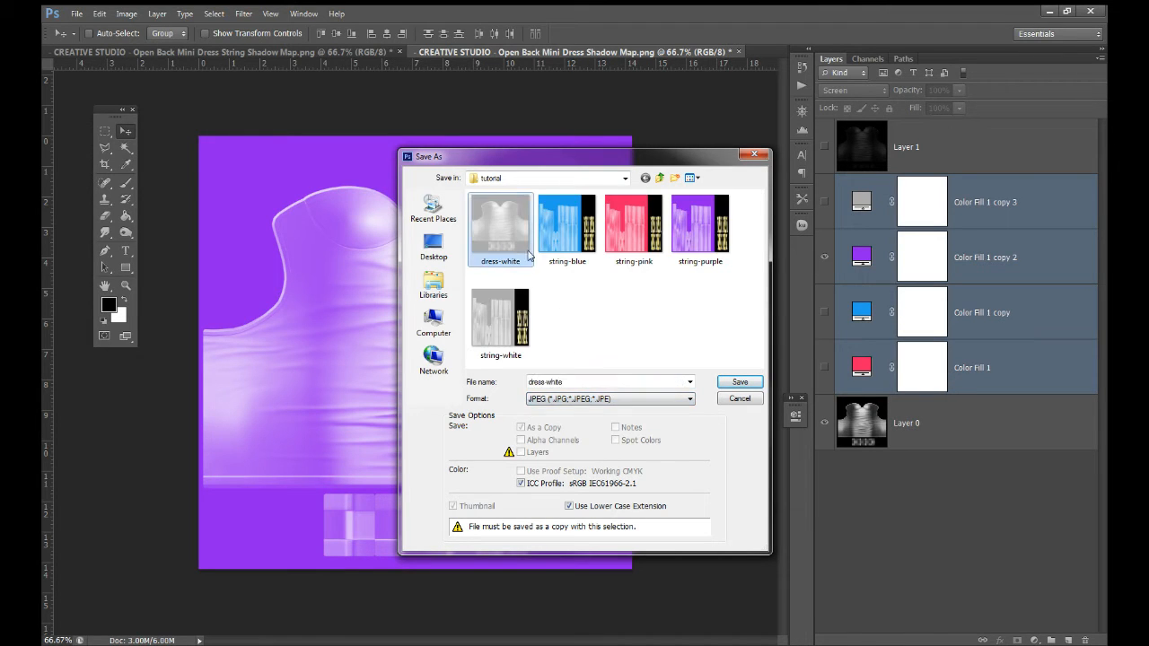
click(652, 382)
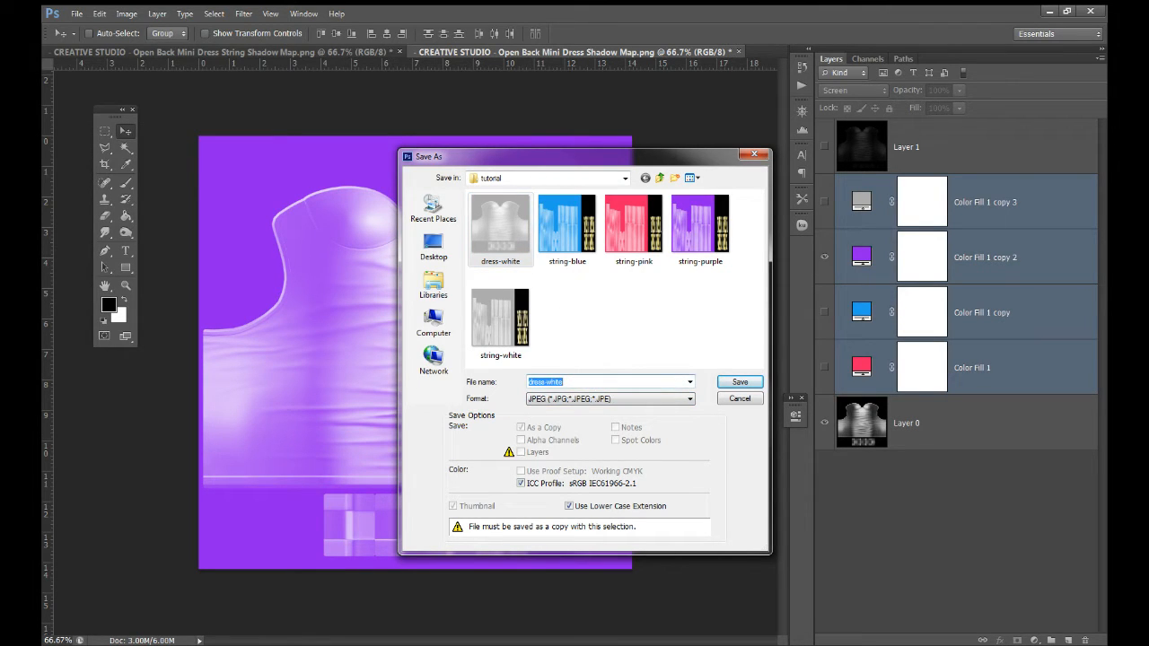
text(dress-)
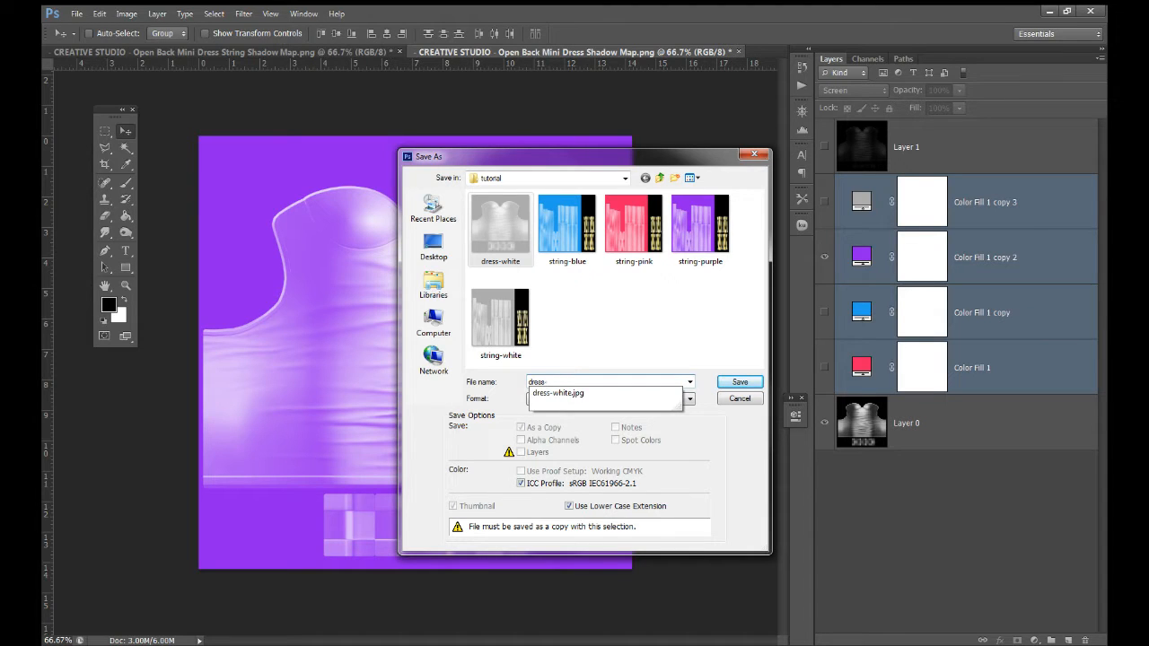
text(whipurple)
key(Return)
key(Return)
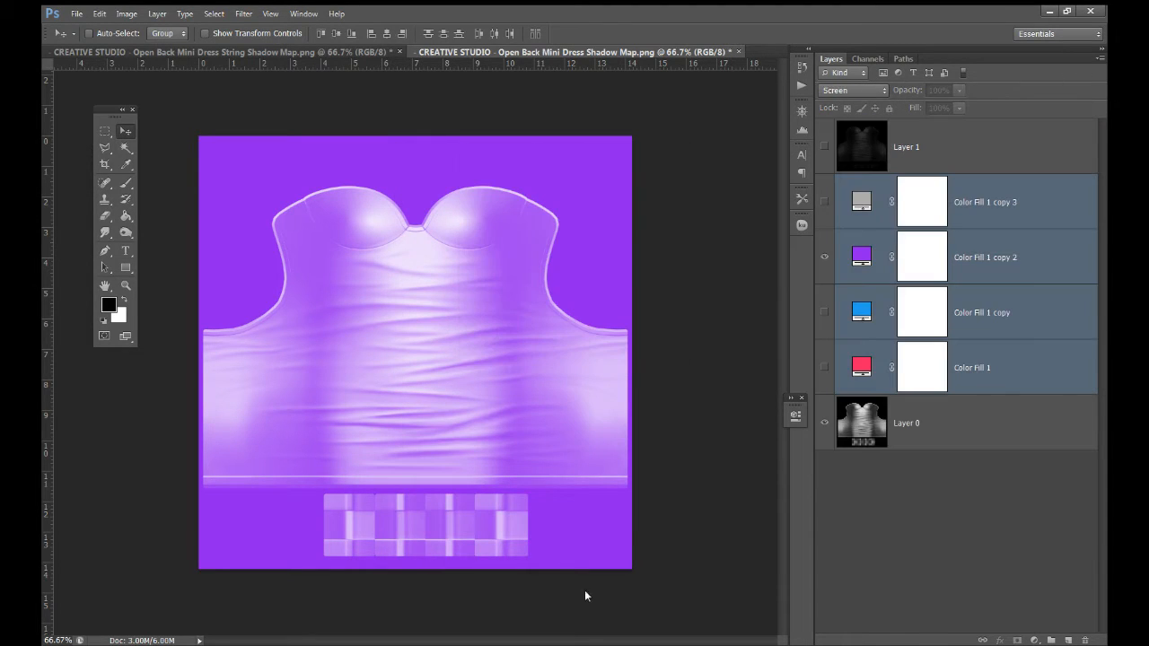
Switch to the blue fill and save the dress map as JPEG dress-blue
click(824, 258)
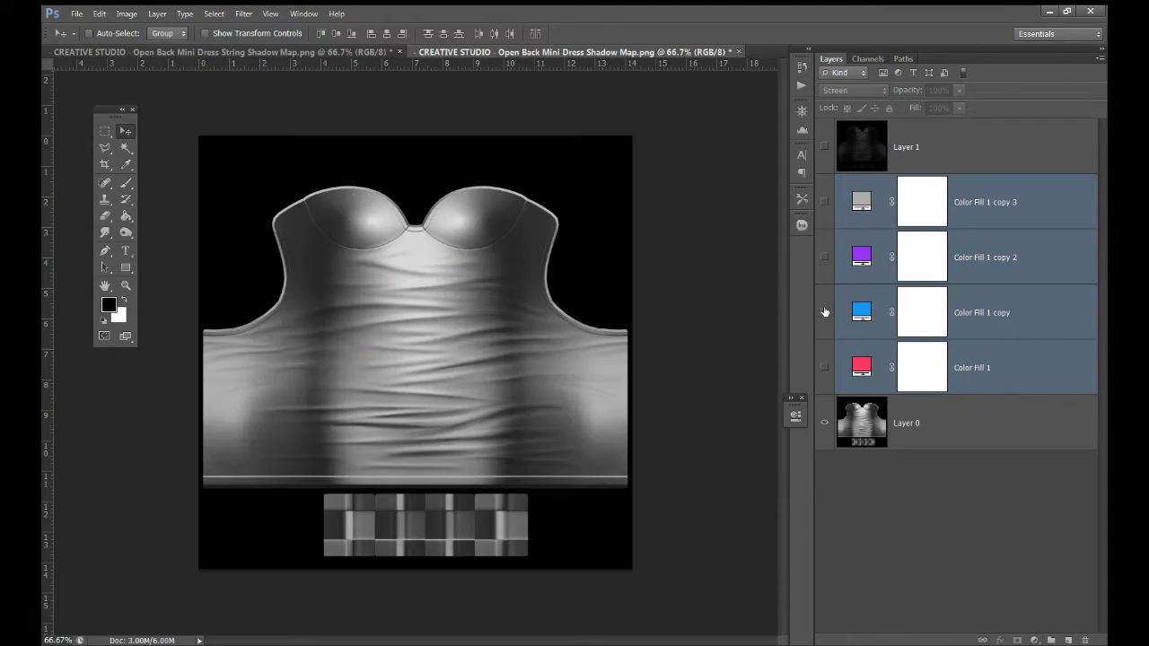
click(824, 311)
click(76, 13)
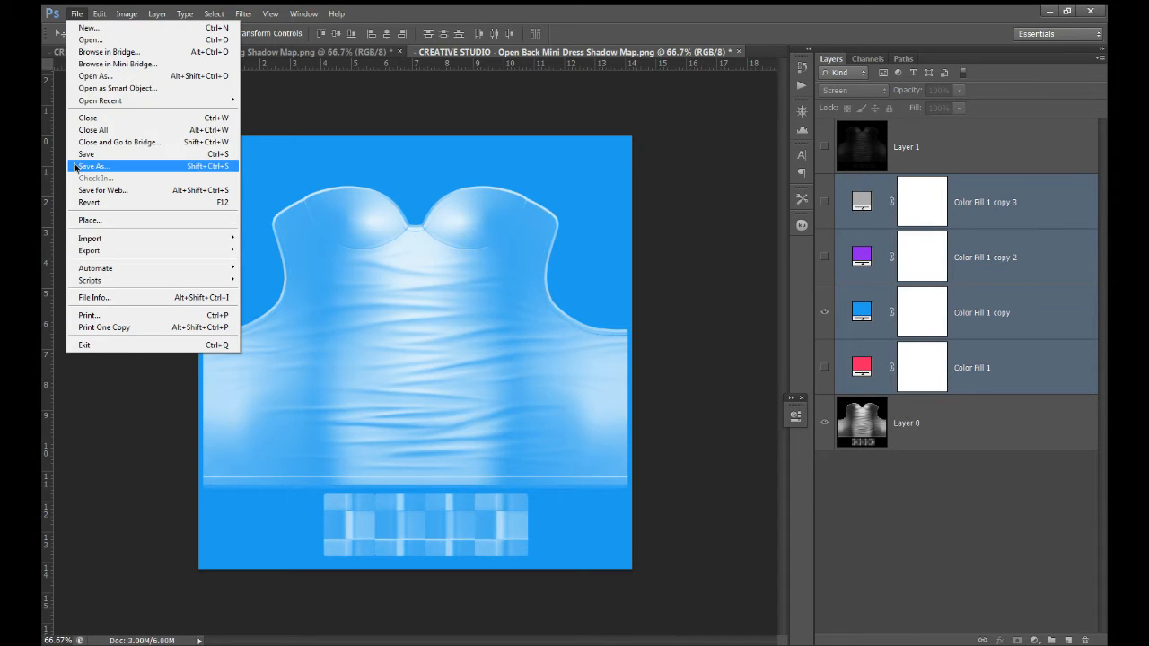
click(93, 166)
click(610, 398)
click(574, 477)
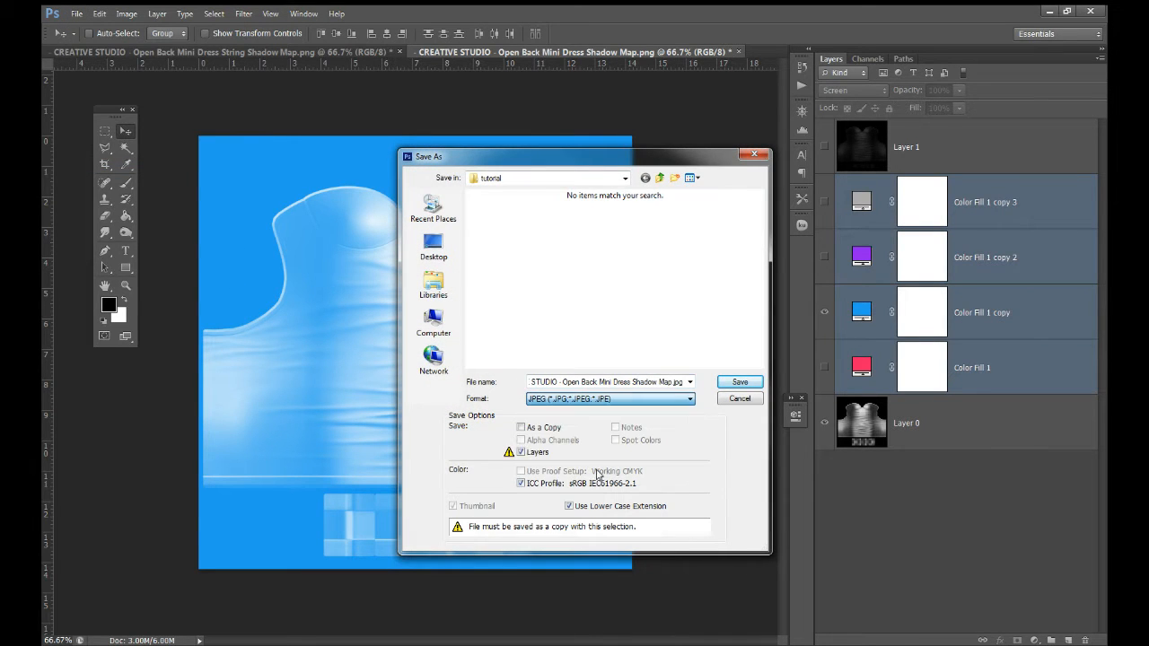
click(594, 382)
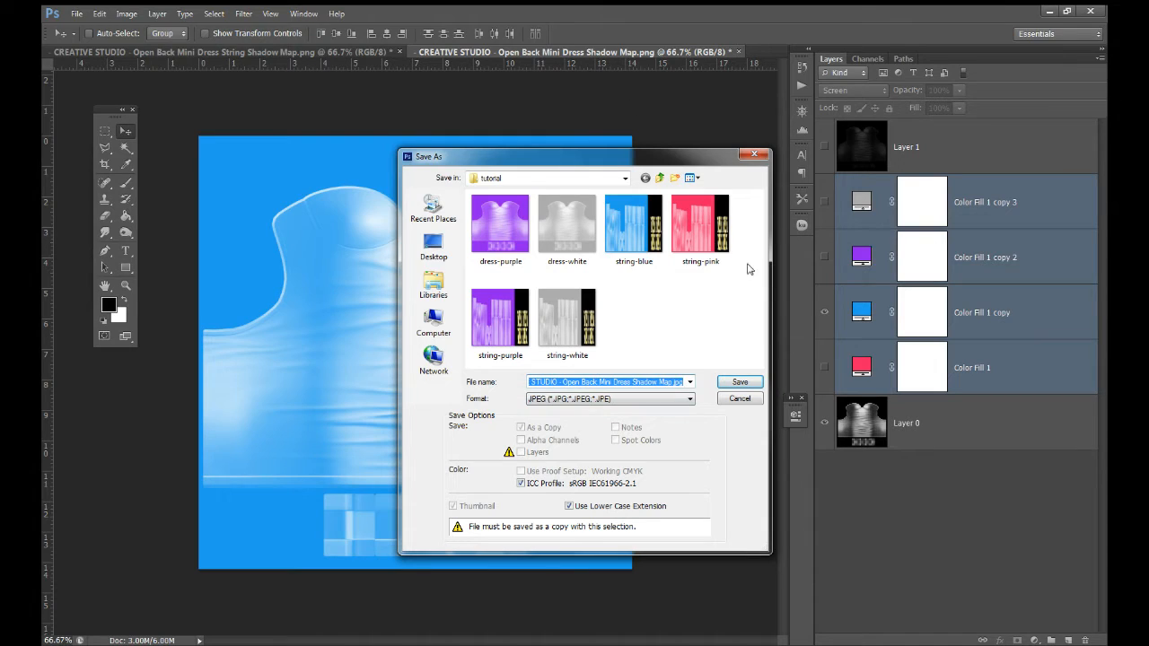
click(500, 225)
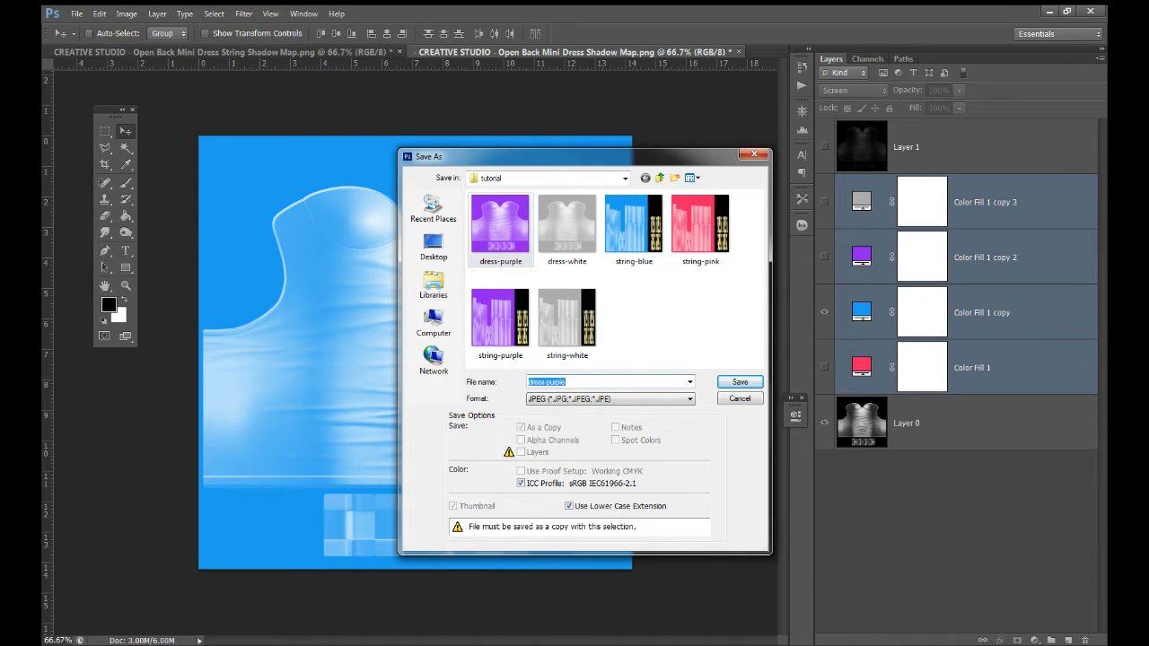
click(566, 381)
key(BackSpace)
key(BackSpace)
key(BackSpace)
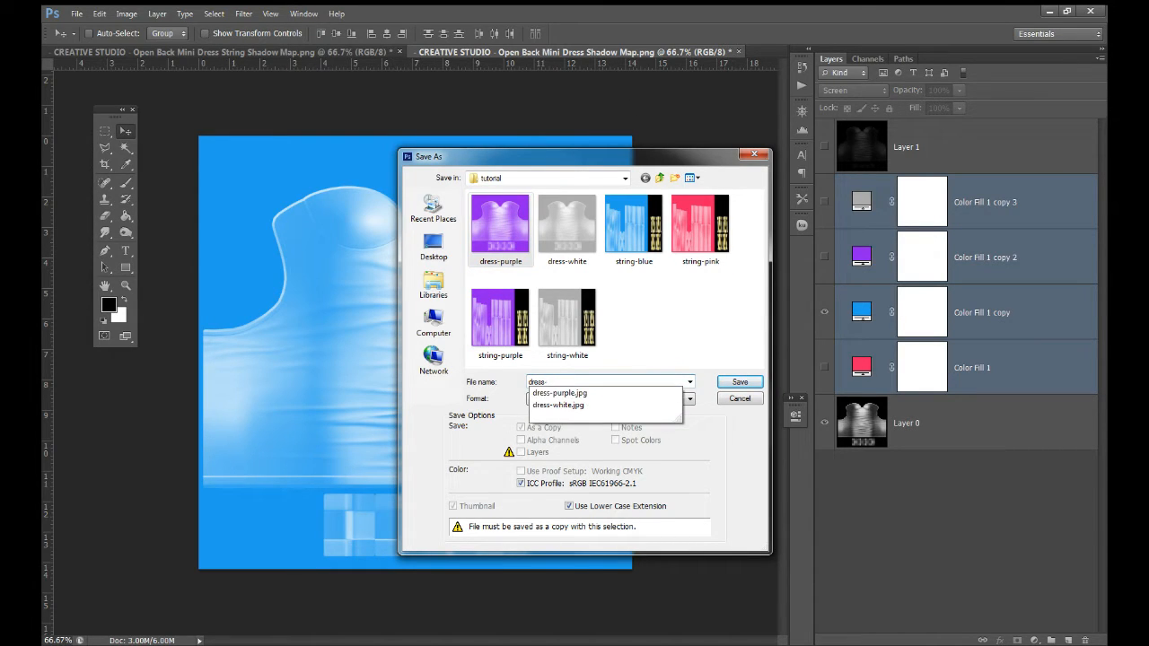
text(blue)
key(Return)
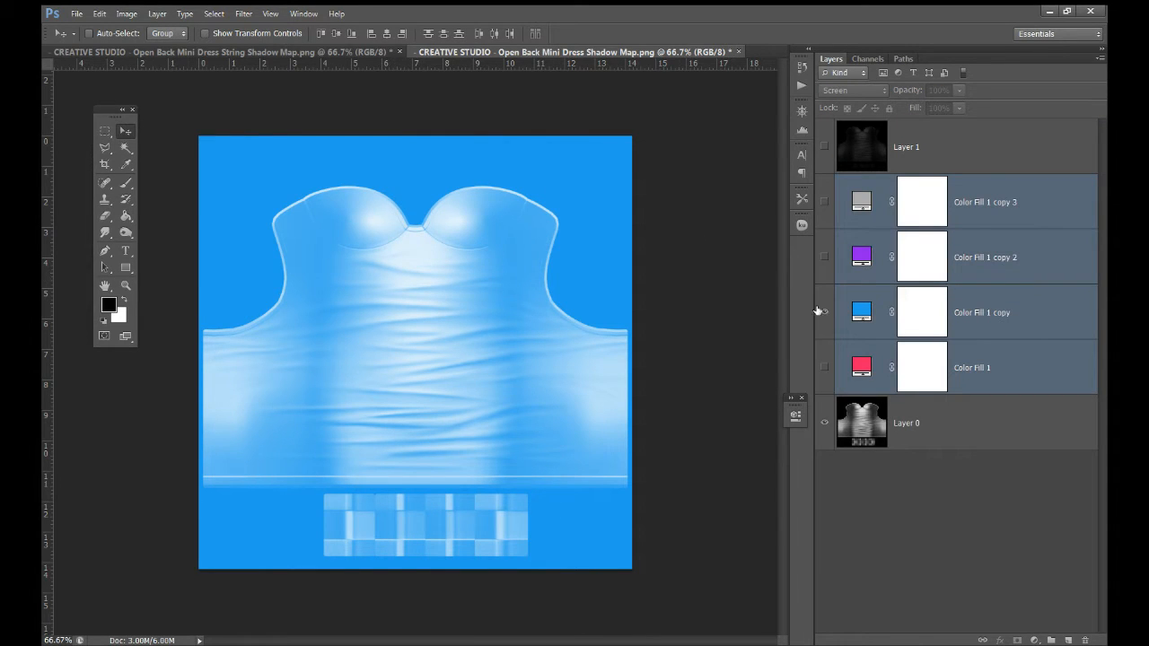
Show the Color Fill 1 tint and save the dress map as JPEG dress-pink
click(822, 312)
click(824, 368)
click(76, 14)
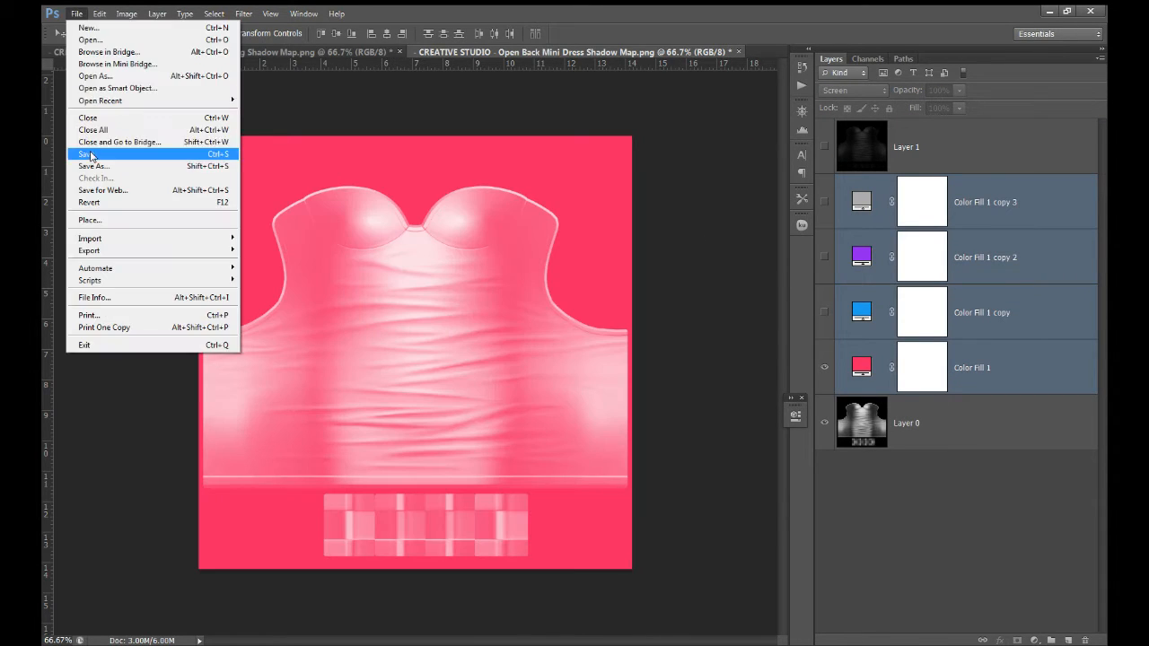
click(92, 166)
click(611, 398)
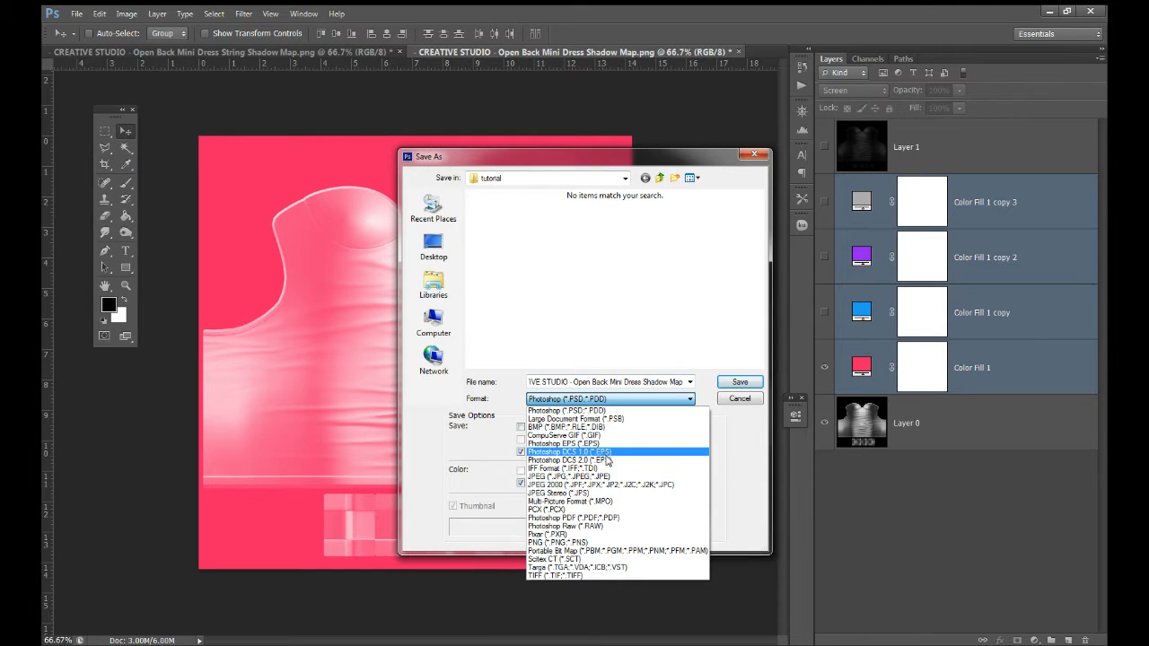
click(569, 475)
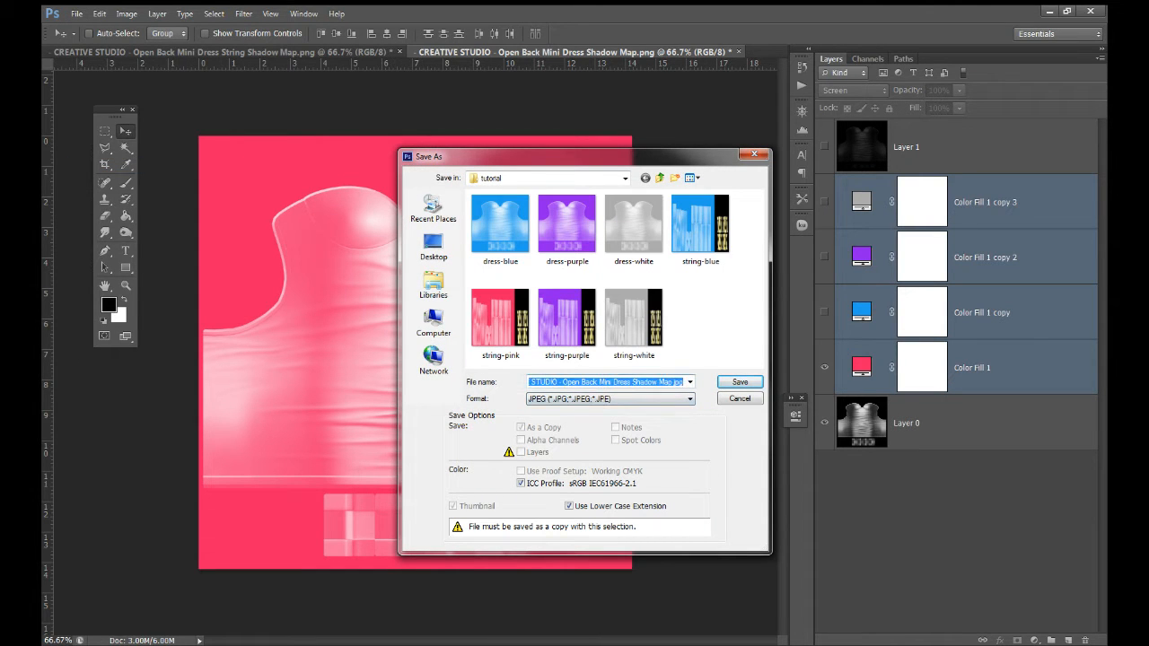
click(518, 228)
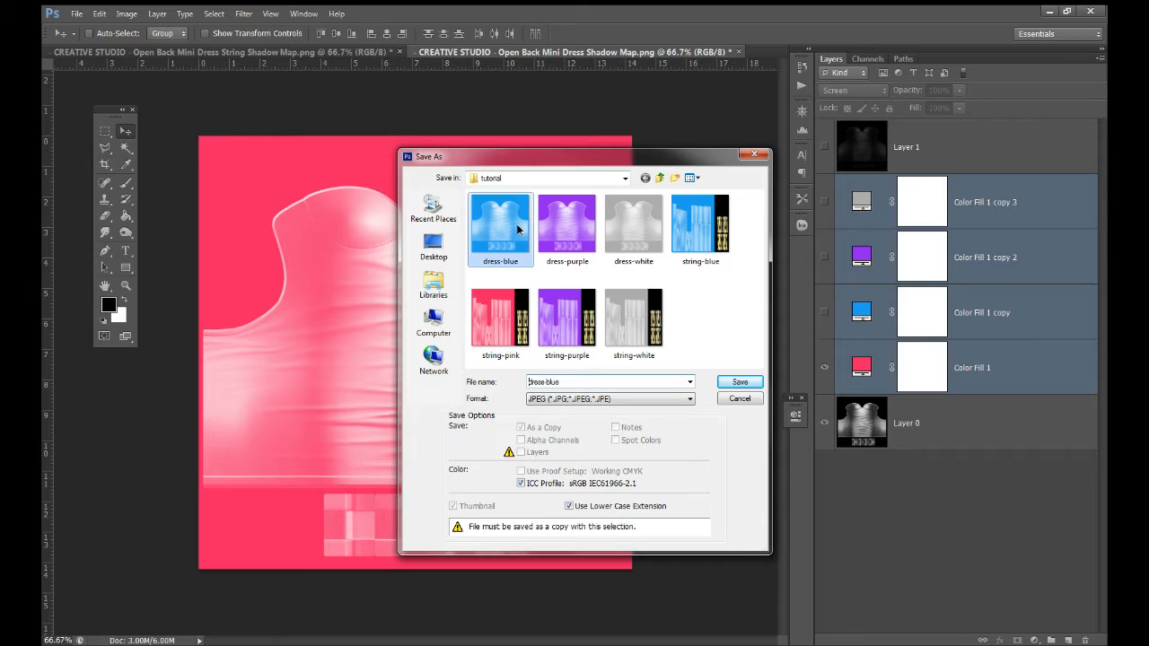
click(569, 381)
text(dress-)
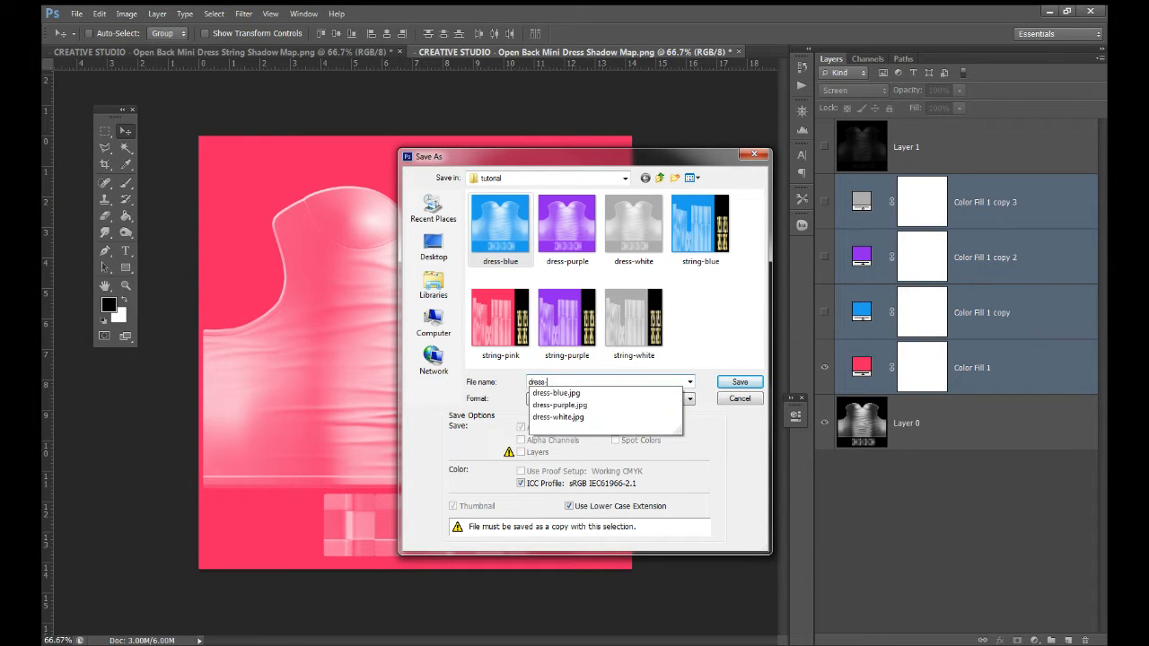
text(pink)
key(Return)
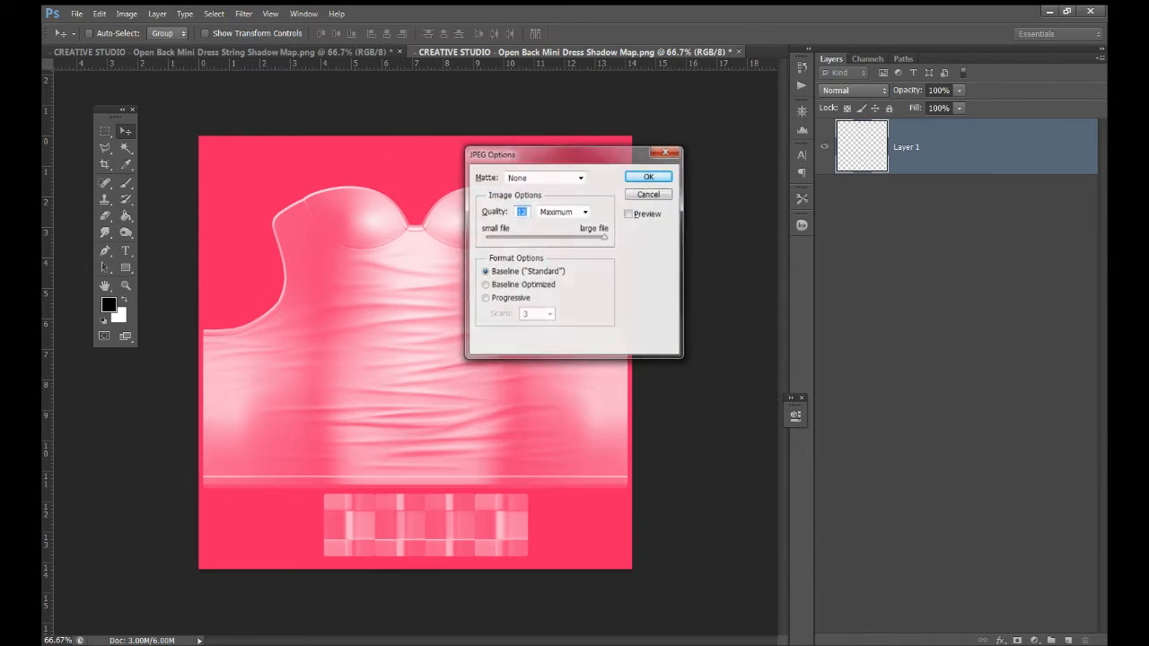
key(Return)
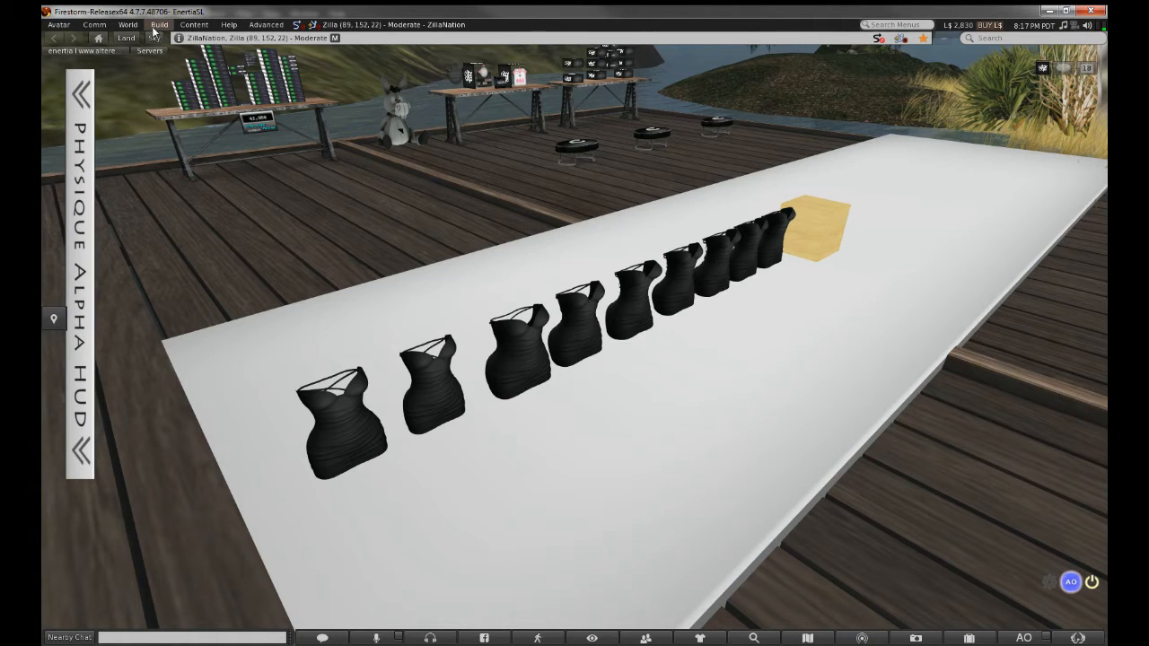
Bulk-upload all tutorial-folder textures except the four CREATIVE STUDIO files, eight JPEGs in total
click(158, 26)
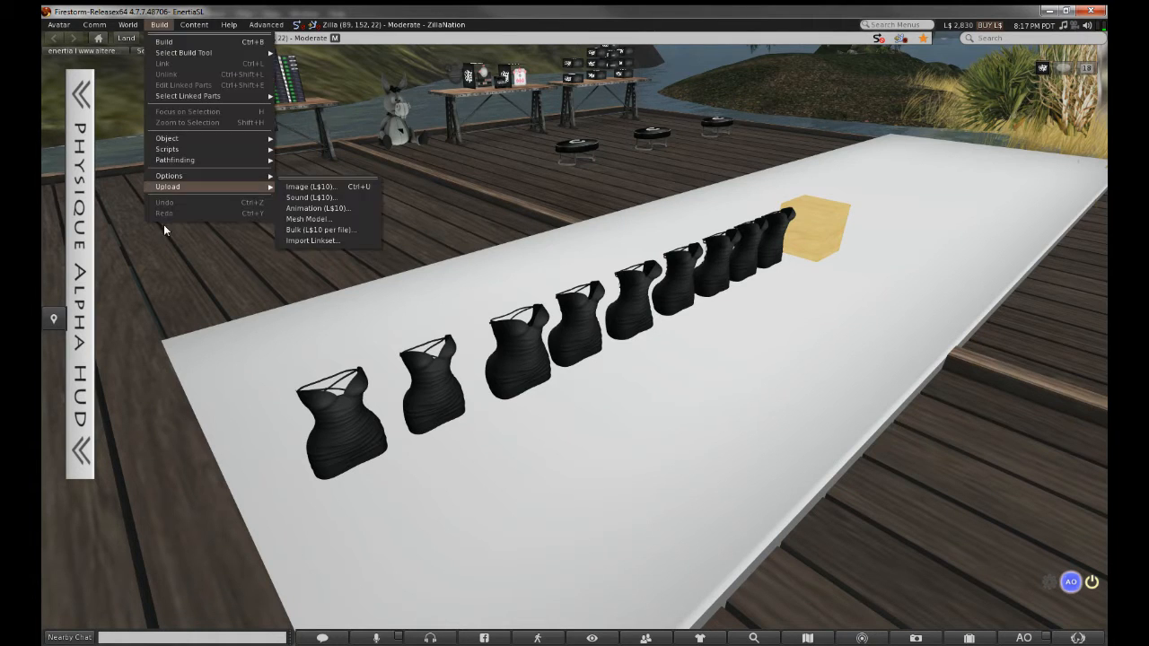
mouse_move(180, 187)
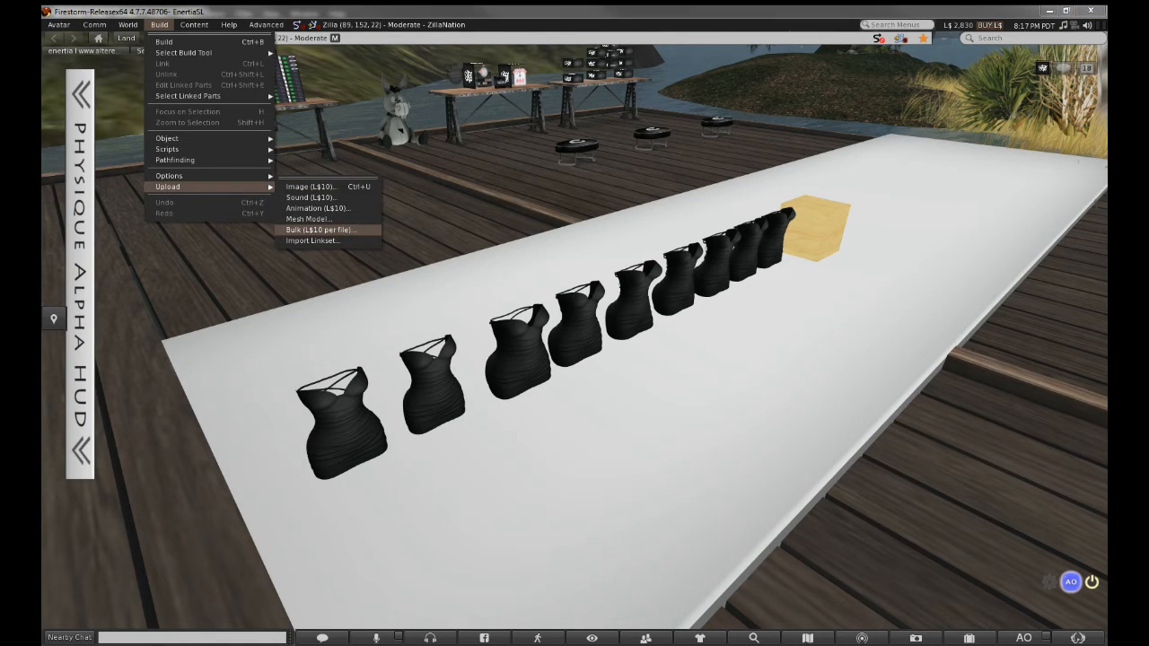
click(342, 230)
click(281, 210)
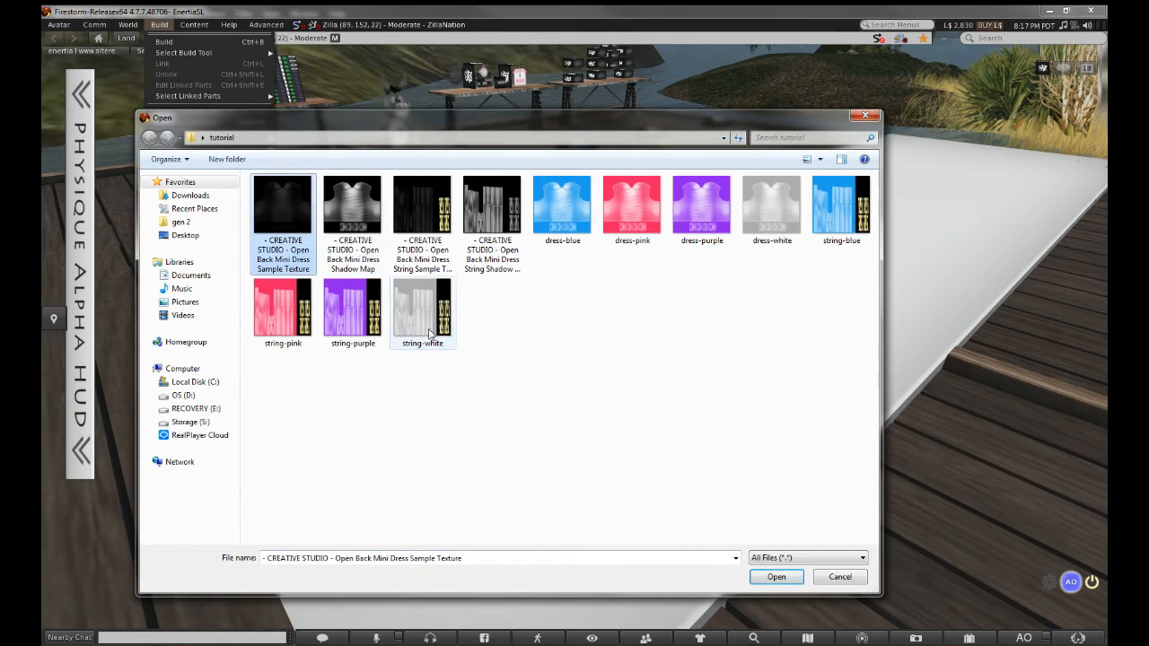
key(ctrl+a)
ctrl+click(281, 217)
ctrl+click(352, 213)
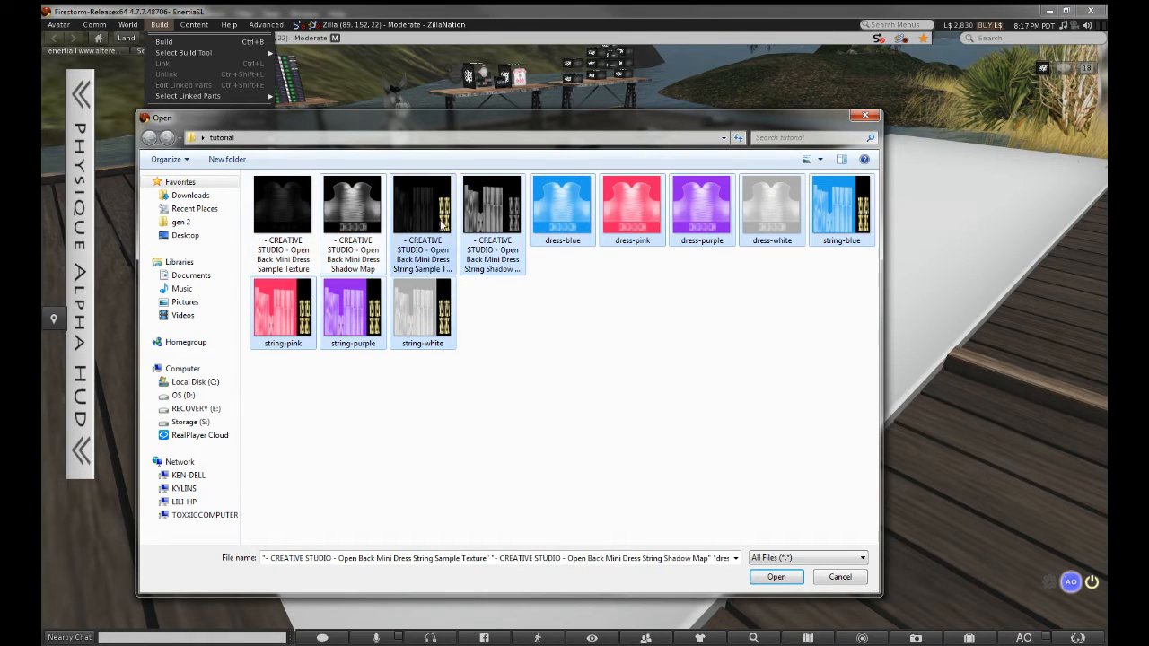
ctrl+click(422, 214)
ctrl+click(492, 214)
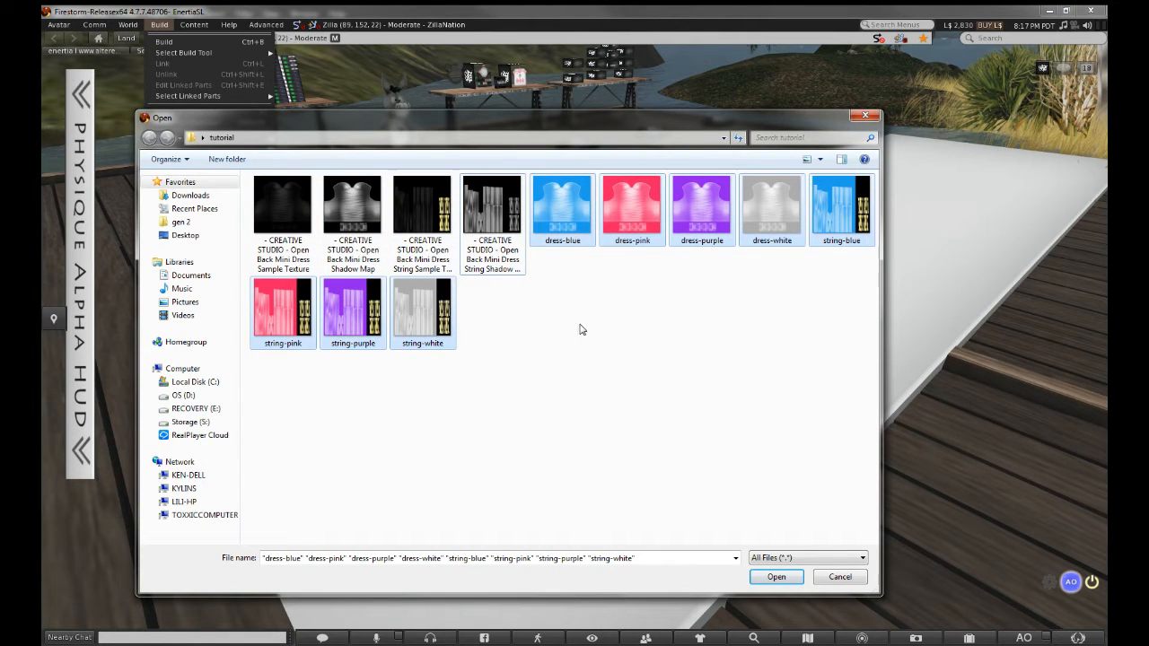
key(Return)
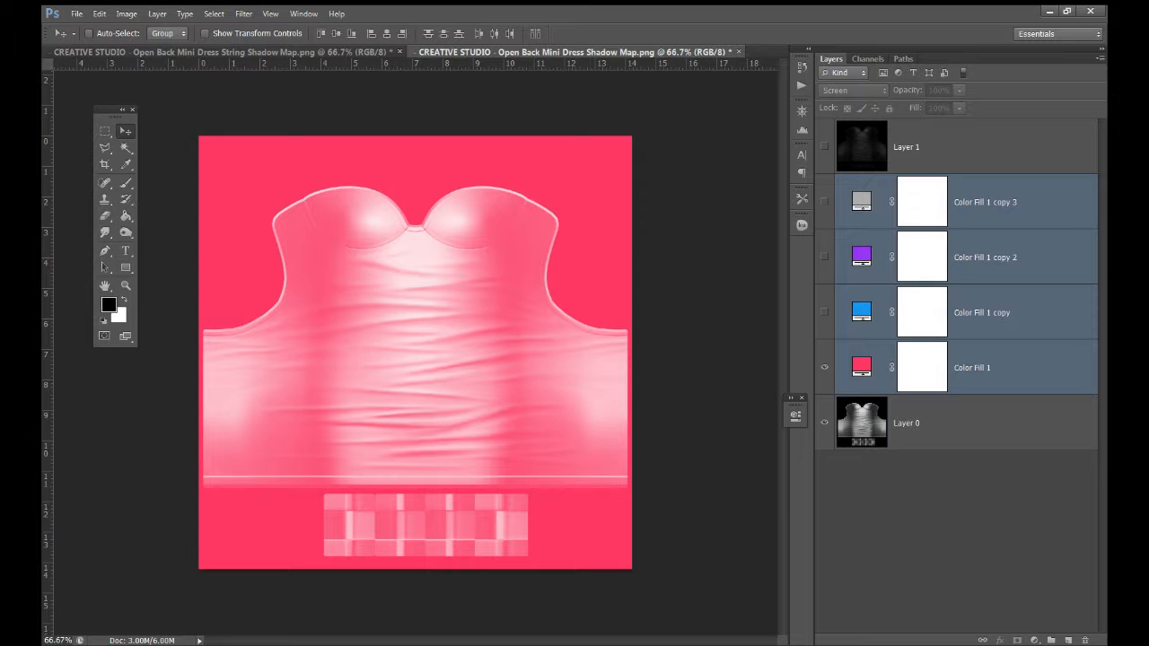
Open enertia_corsethud.psd from Desktop > enertia > corset
click(77, 15)
click(90, 39)
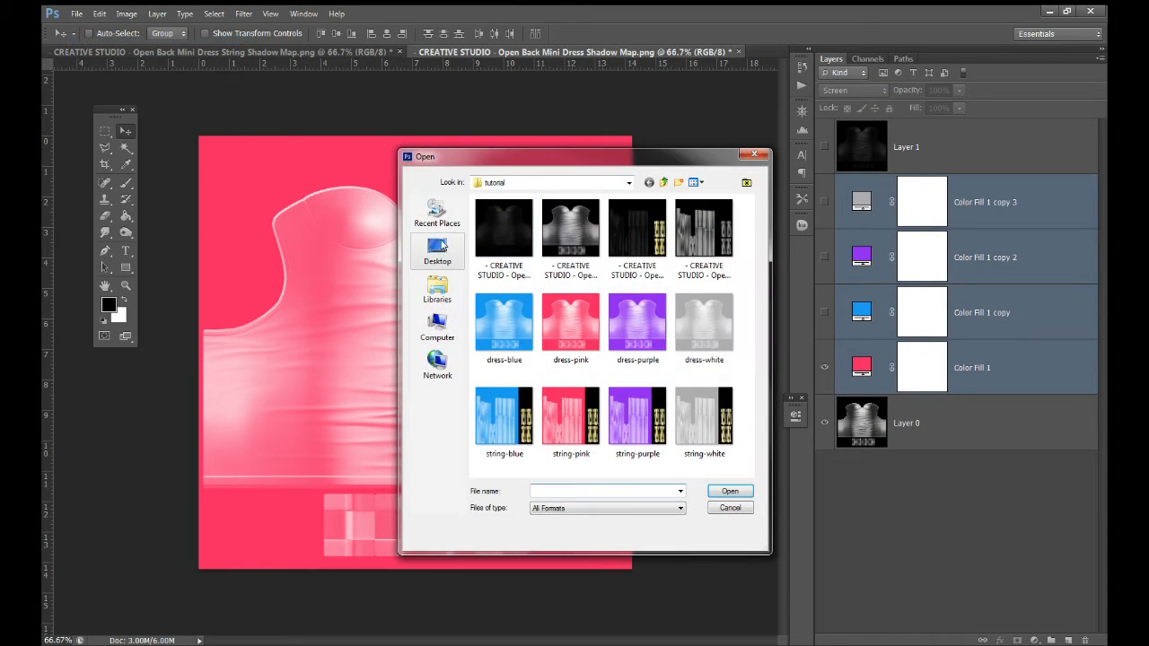
click(452, 258)
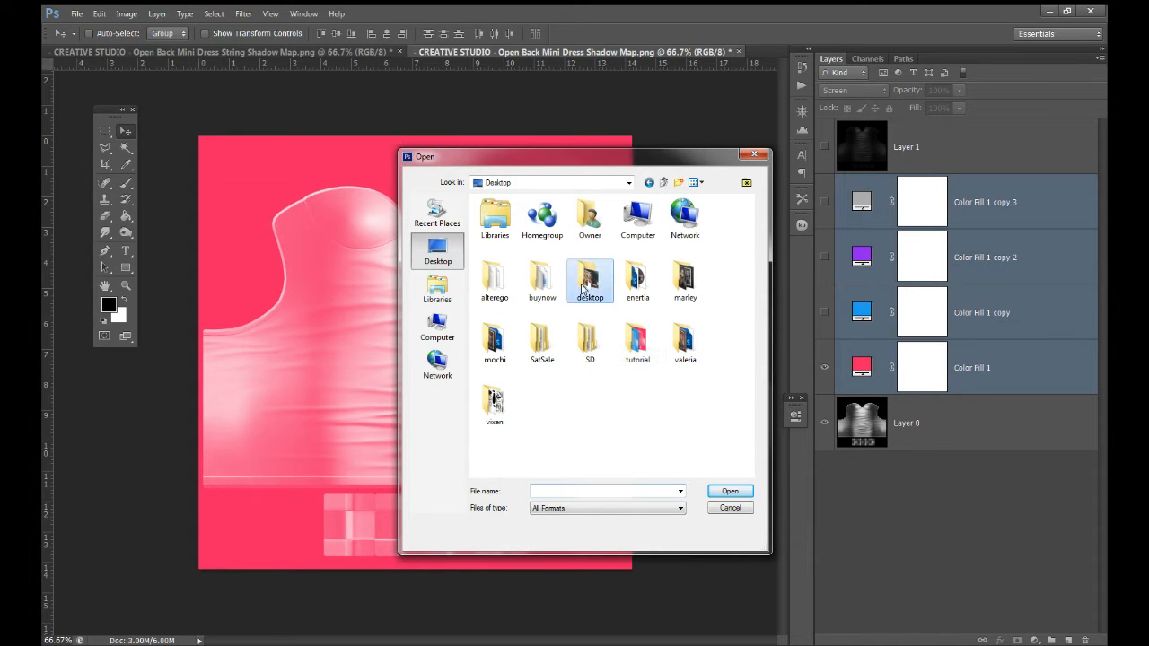
double_click(638, 286)
double_click(536, 261)
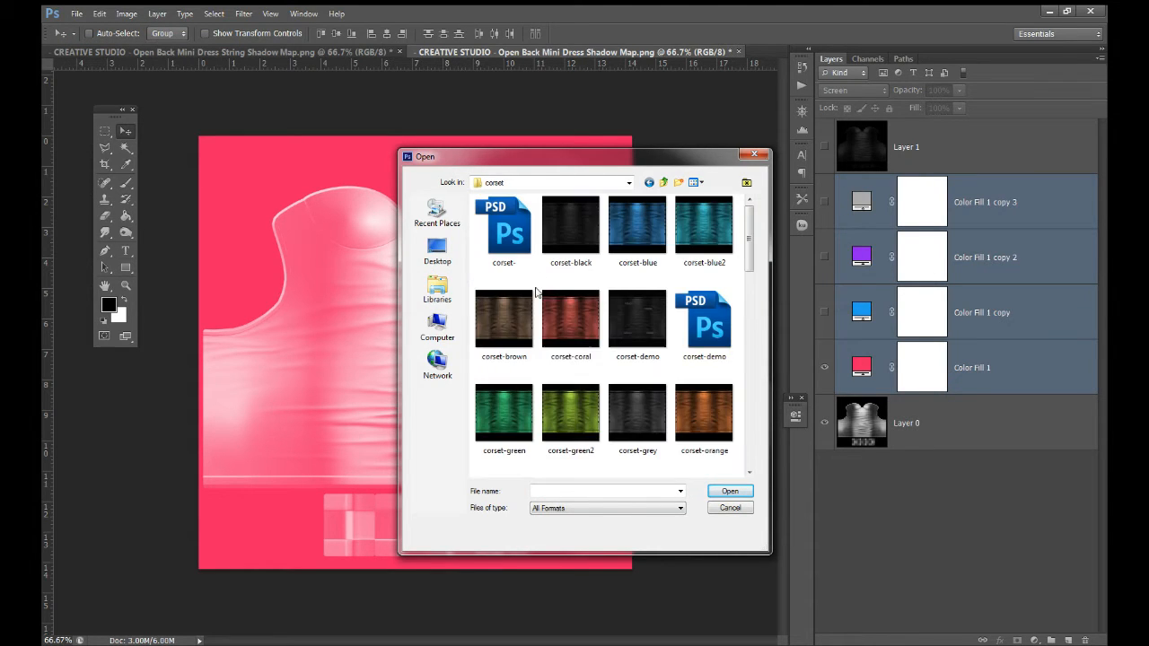
scroll(554, 308, down, 3)
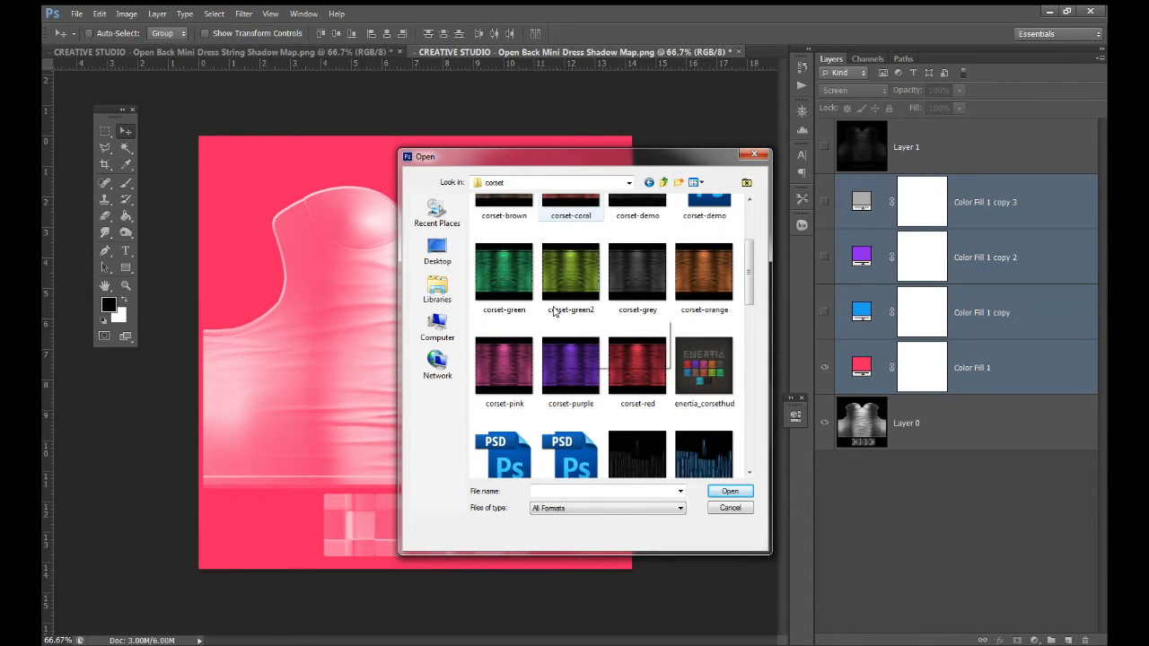
click(521, 455)
double_click(520, 455)
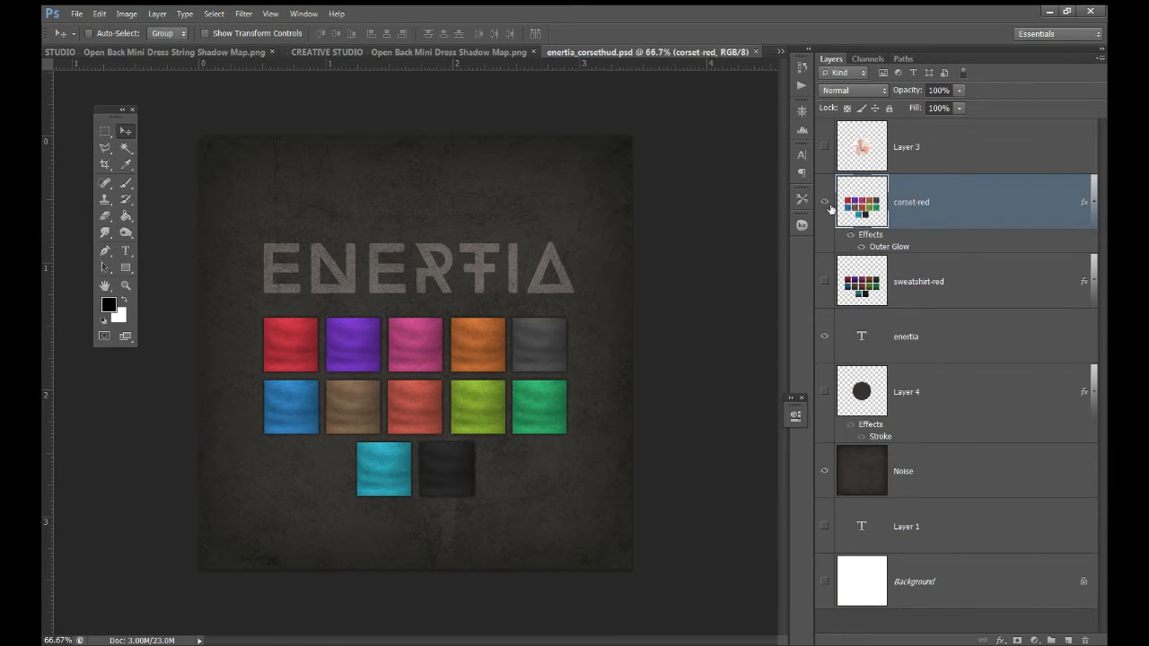
Hide the corset-red colour squares layer and bring up a file browser on the Desktop
click(824, 202)
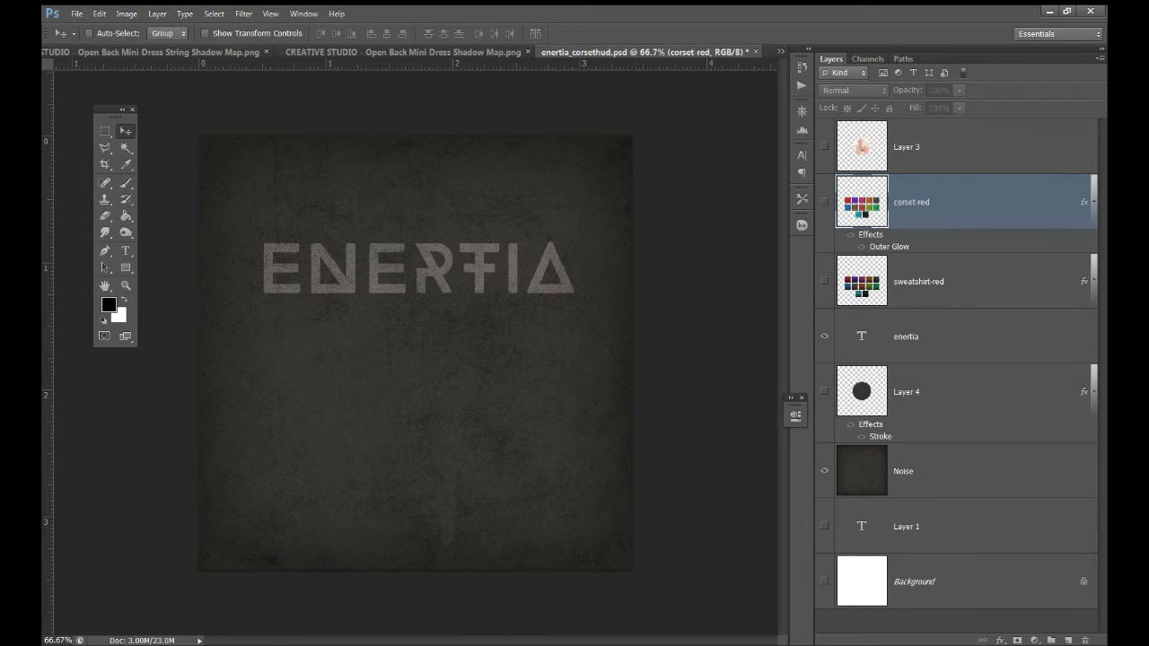
key(ctrl+o)
click(144, 221)
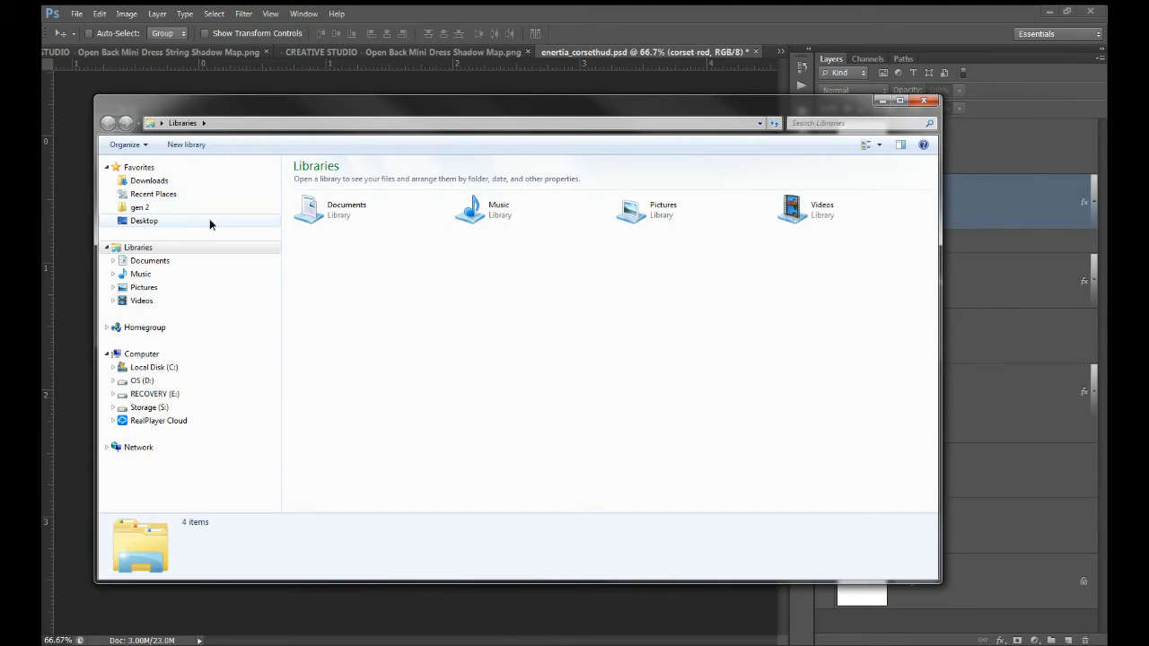
Open dress-blue.jpg and place the dress-white, dress-pink and dress-purple textures over it as layers
drag(342, 116, 1148, 116)
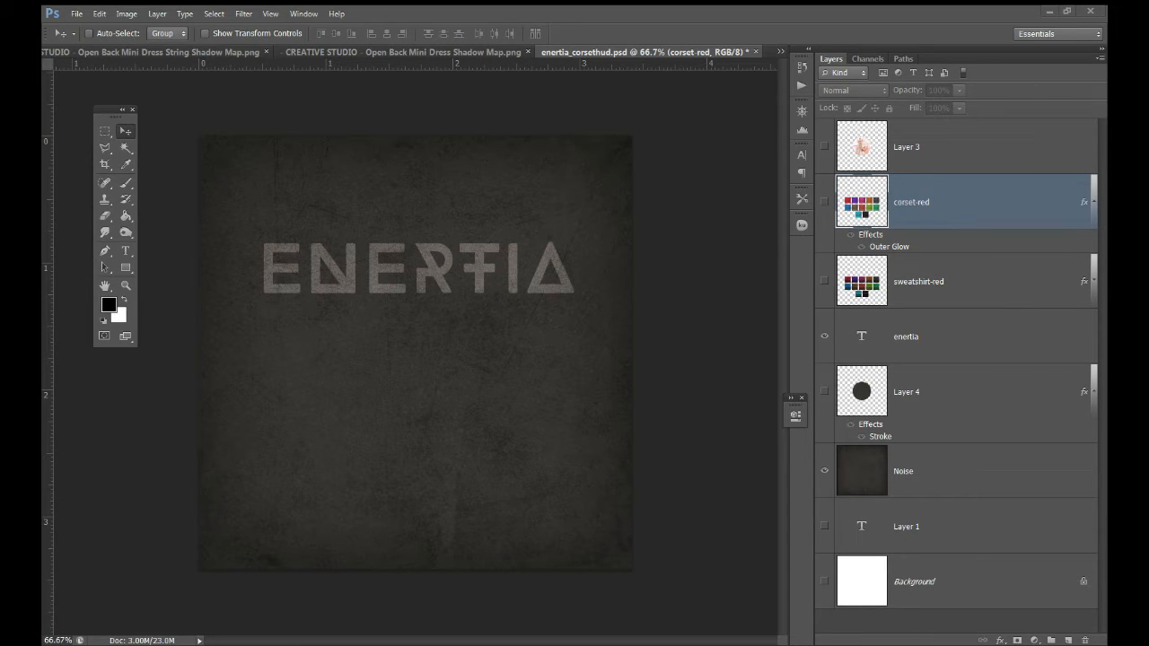
drag(1104, 90, 778, 59)
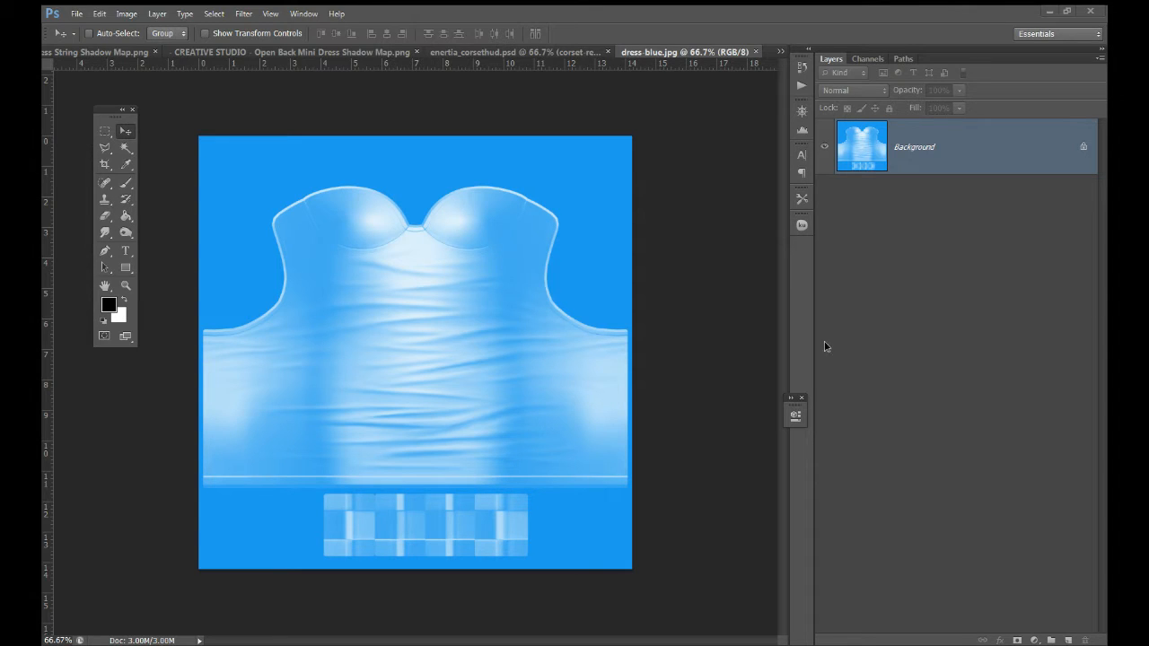
drag(823, 341, 523, 362)
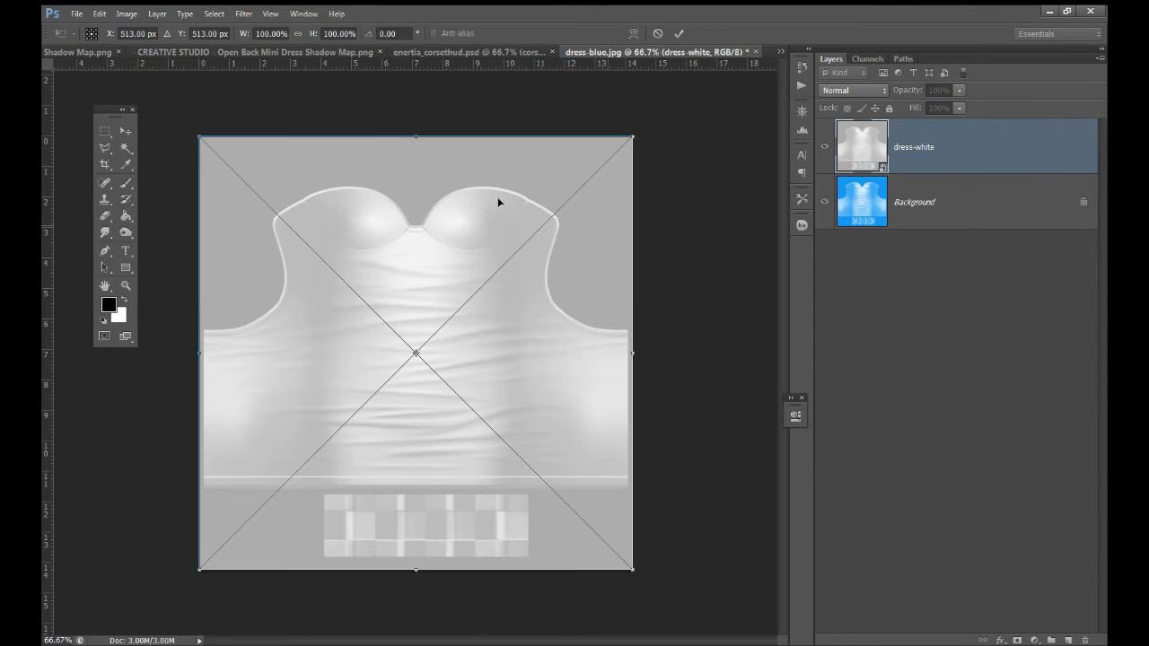
key(Return)
key(Return)
key(Return)
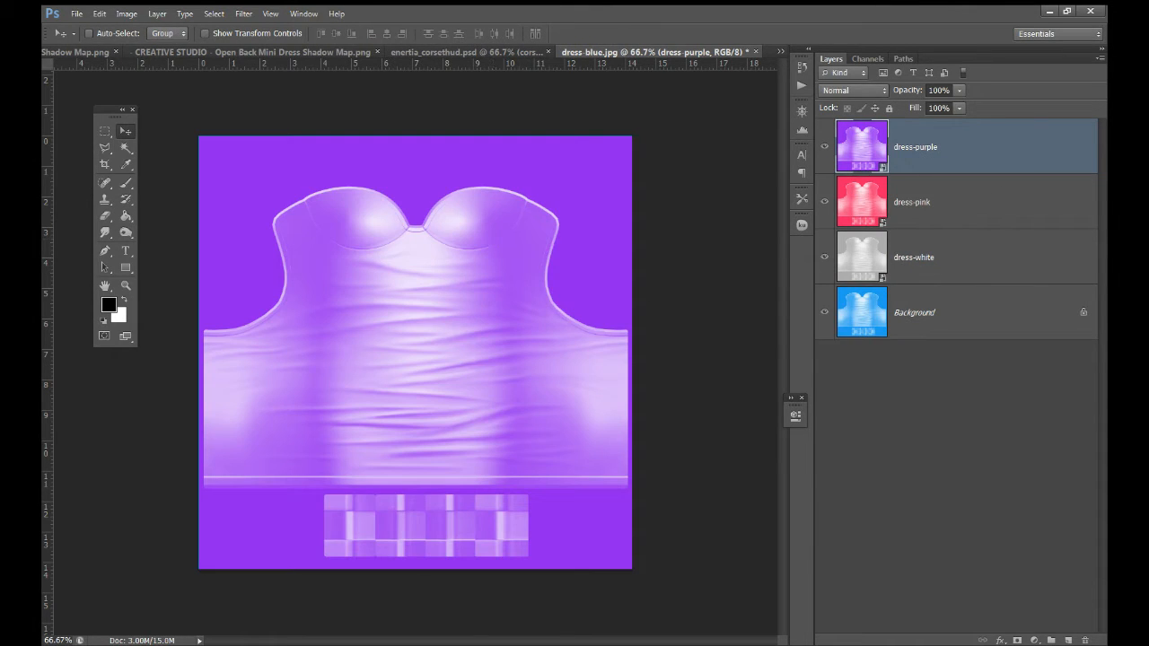
Rasterize the three placed dress-white, dress-pink and dress-purple layers
shift+click(987, 238)
right_click(987, 250)
click(923, 331)
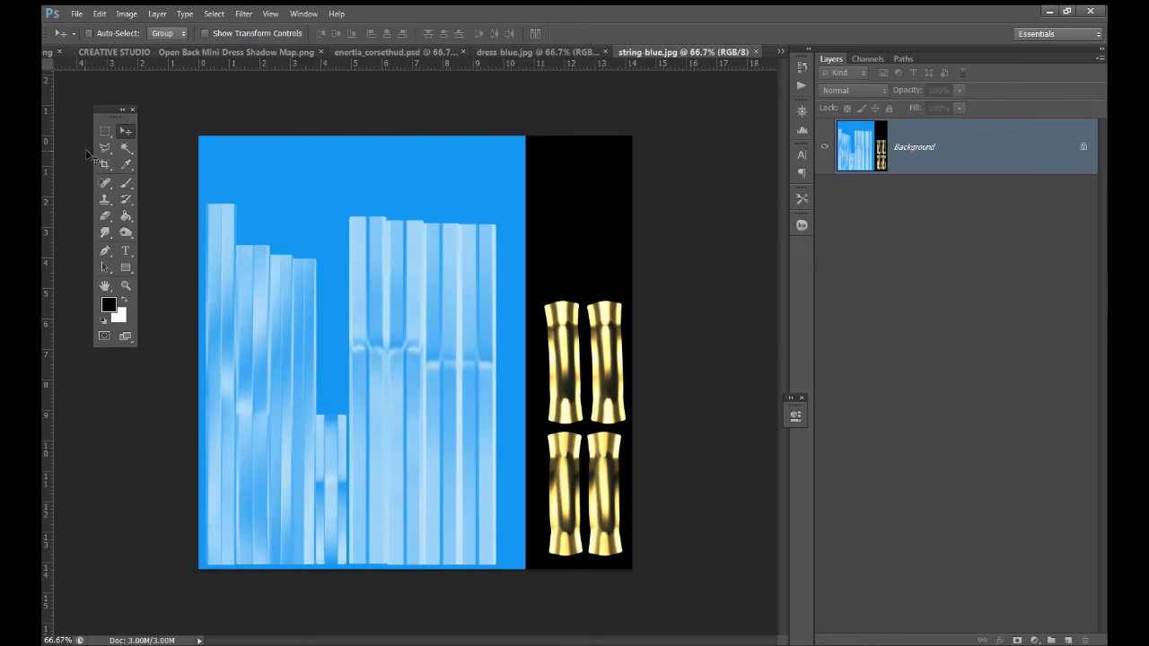
click(105, 131)
click(127, 13)
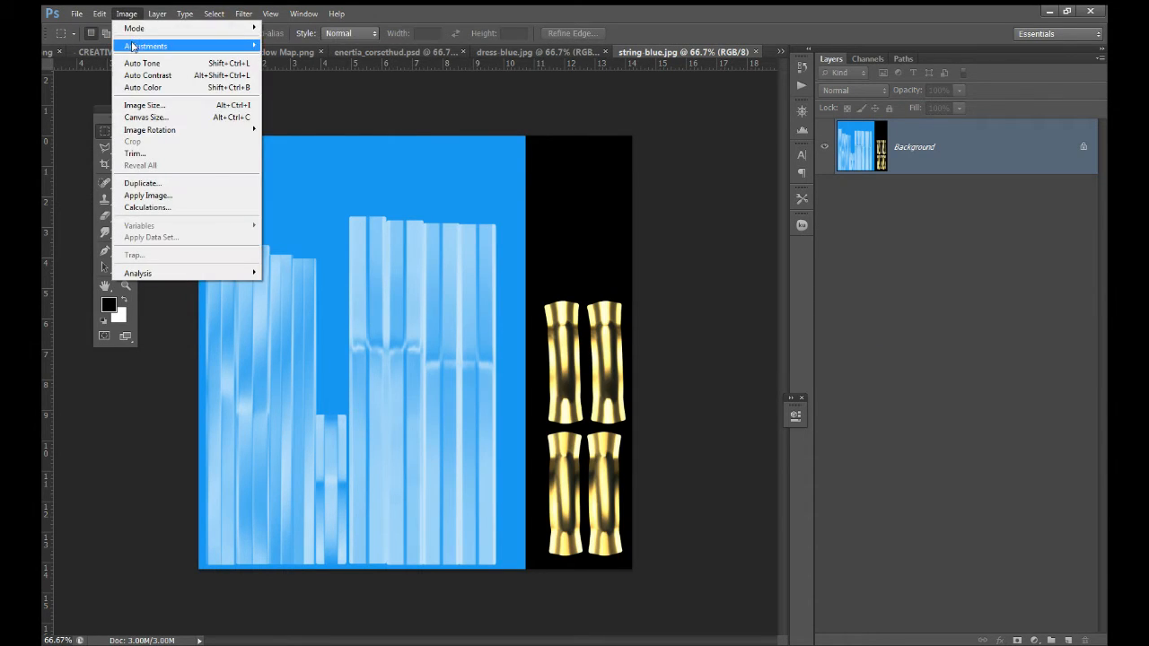
Desaturate the string texture and save it as a JPEG named metal-silver
mouse_move(143, 46)
click(305, 290)
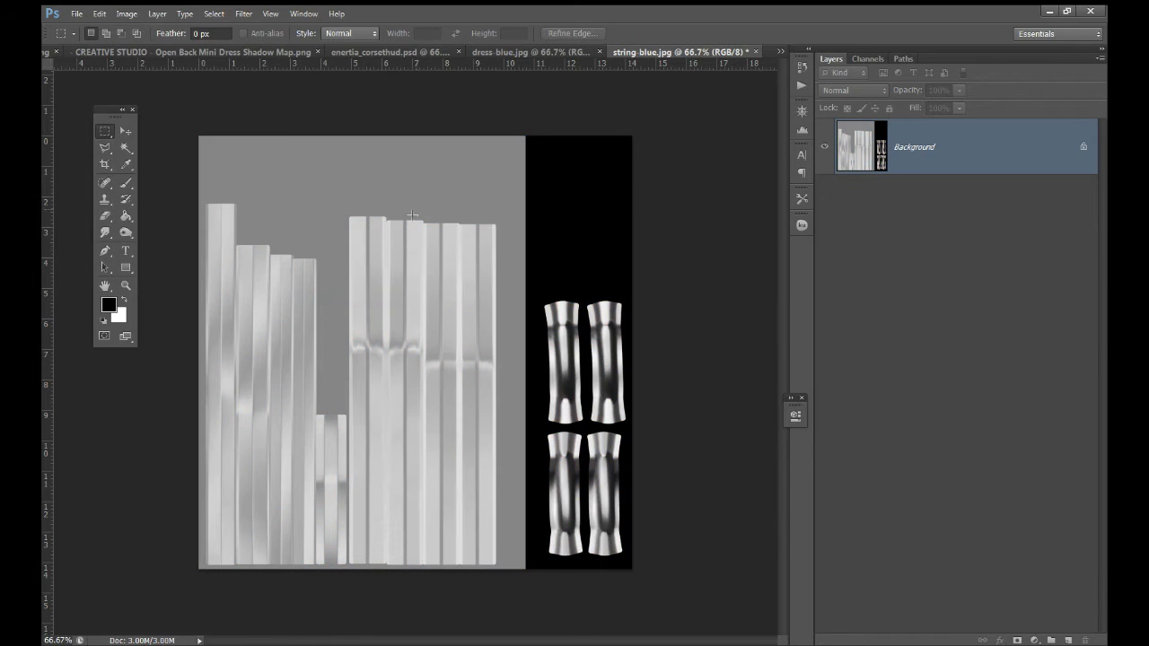
click(76, 13)
click(144, 166)
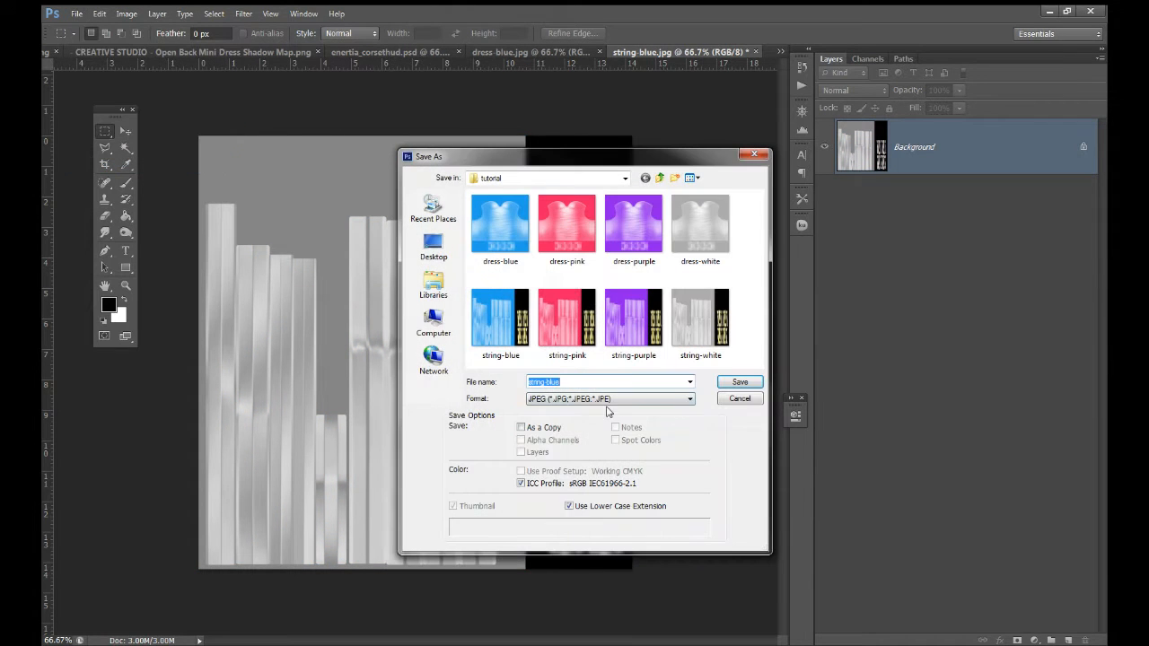
click(624, 400)
click(618, 477)
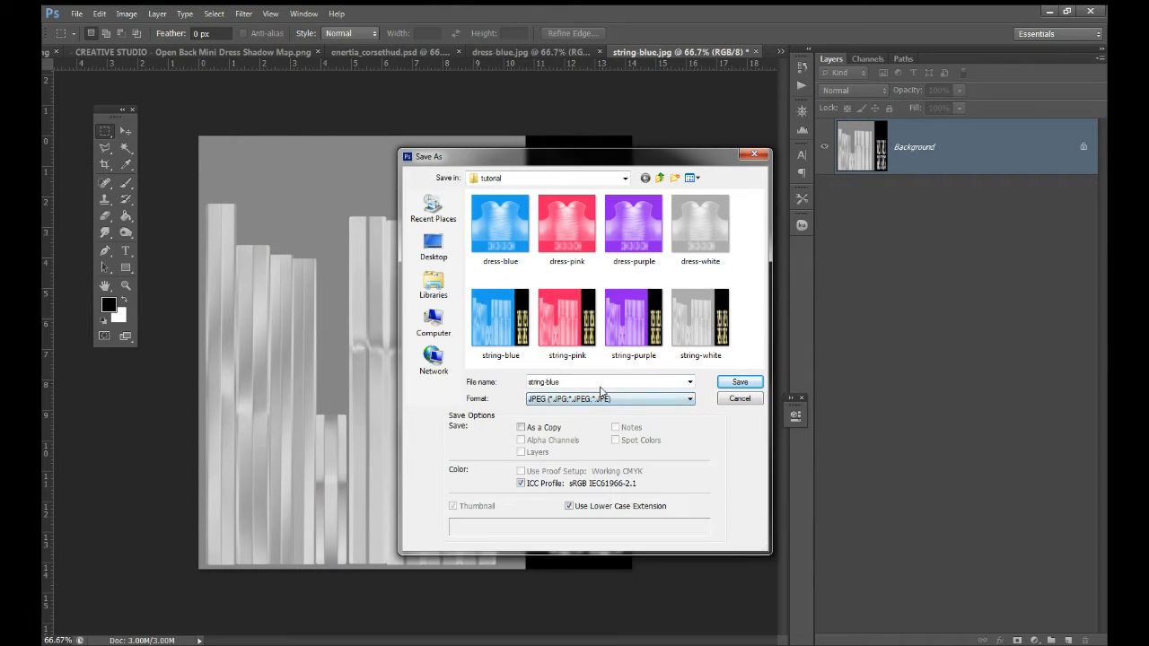
text(metal)
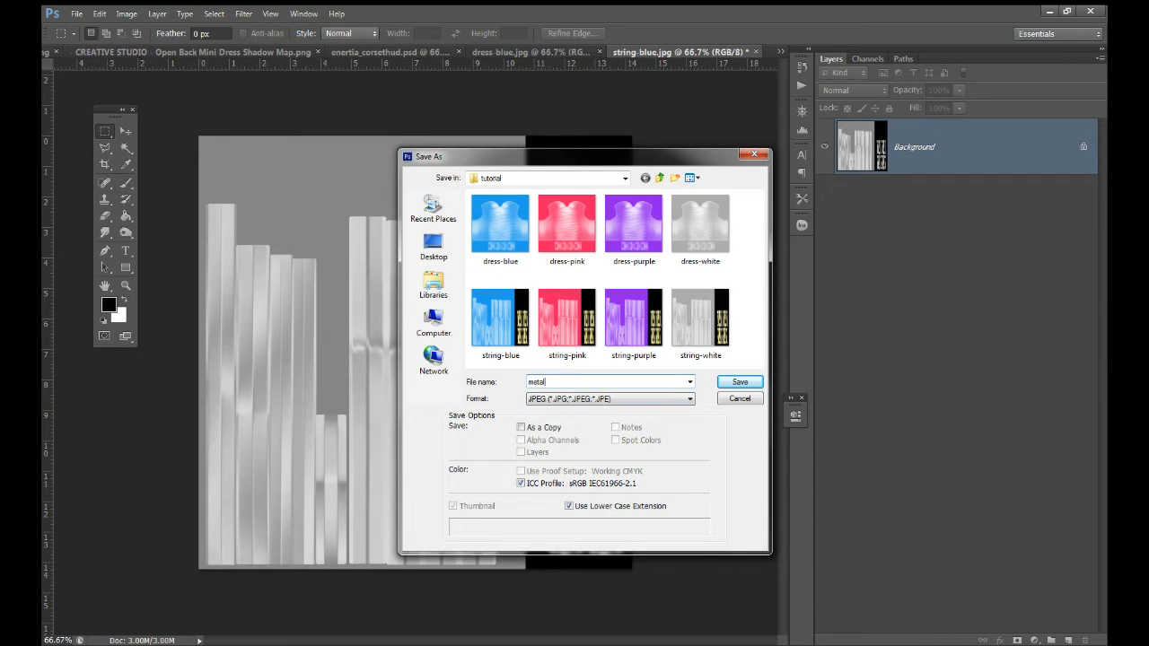
text(-silver)
key(Return)
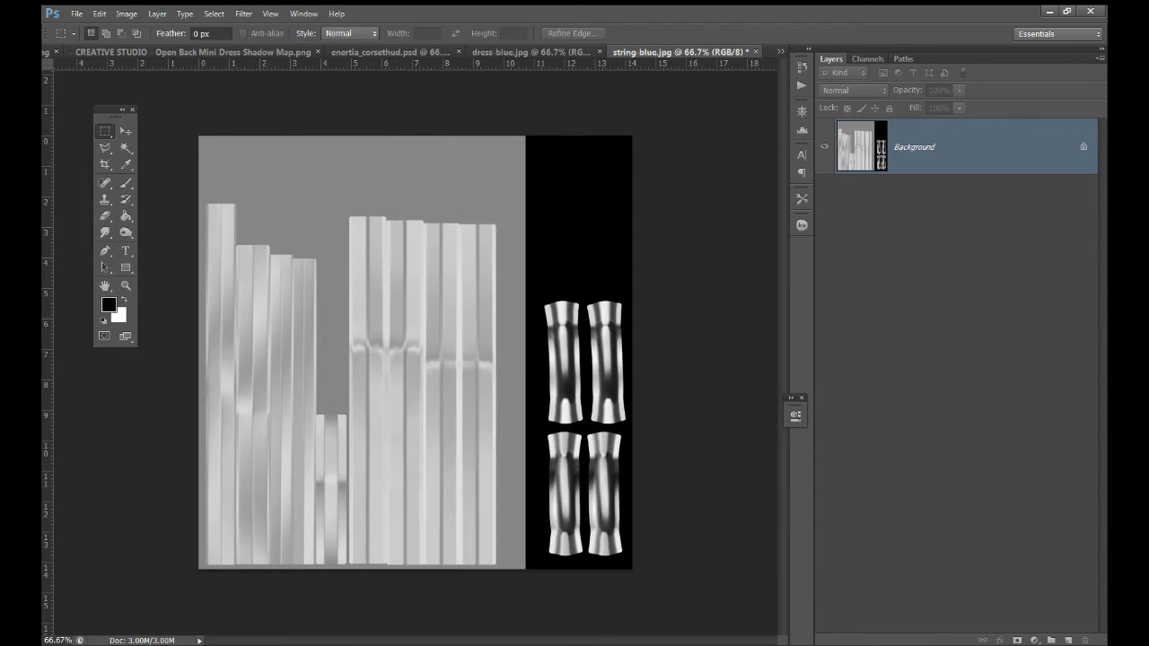
Place metal-silver and then string-white as layers on top of the dress-blue textures
click(756, 51)
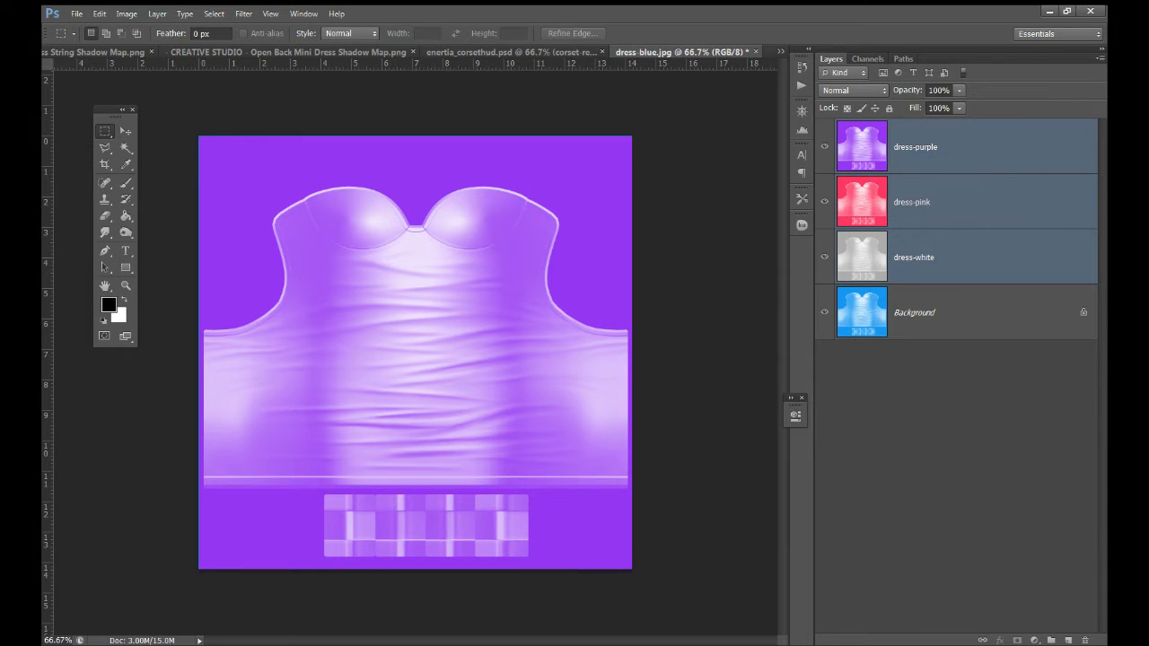
drag(433, 302, 426, 296)
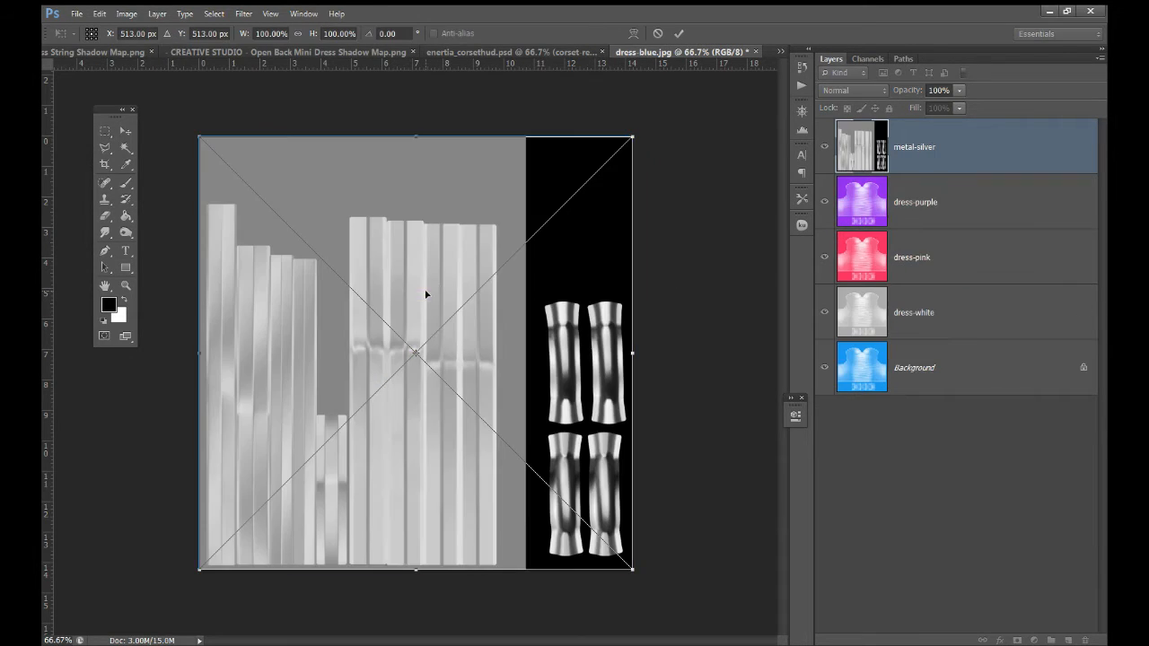
key(Return)
drag(840, 308, 535, 302)
key(Return)
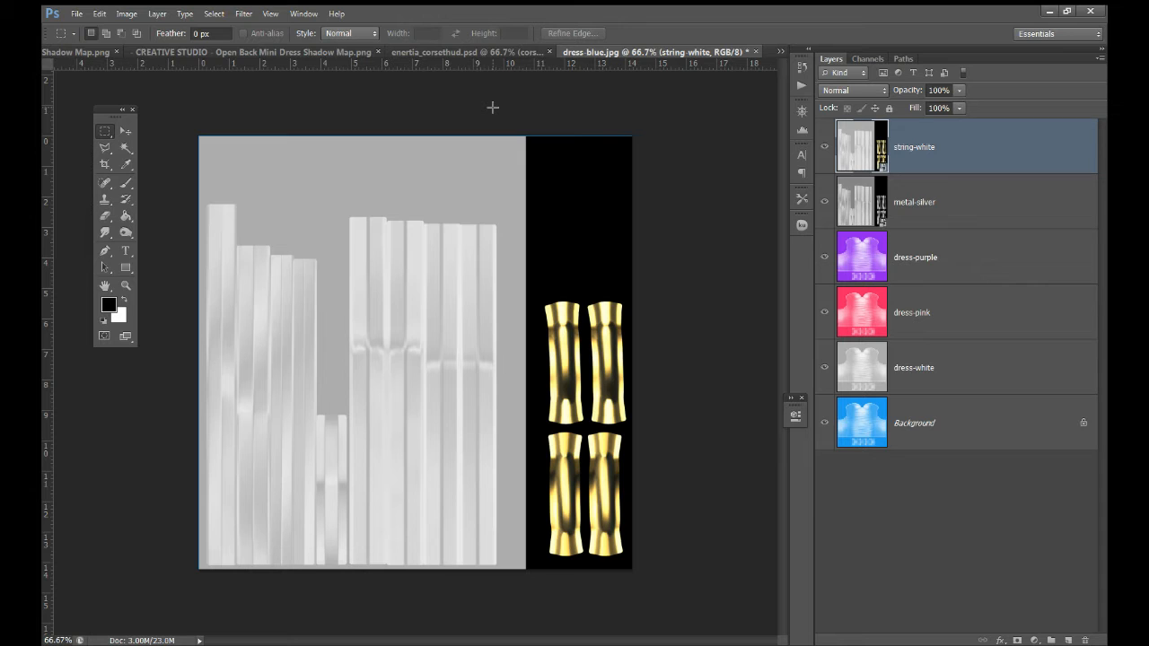
Rasterize the string-white and metal-silver layers together
right_click(953, 211)
click(943, 163)
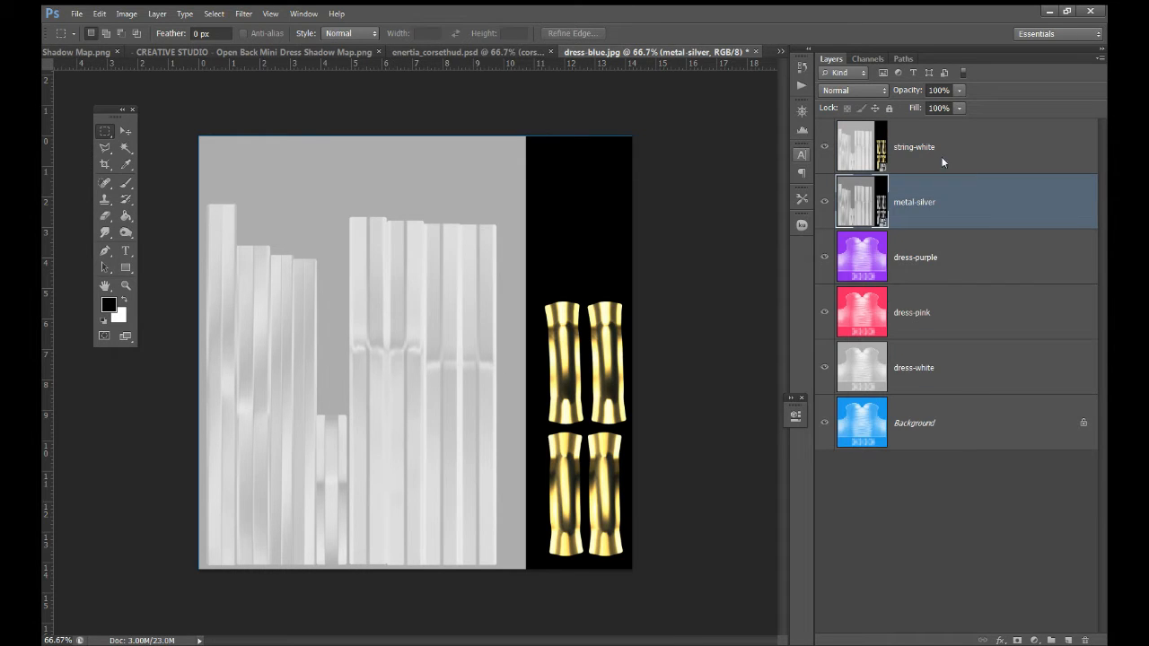
right_click(945, 148)
click(944, 148)
ctrl+click(943, 198)
right_click(943, 199)
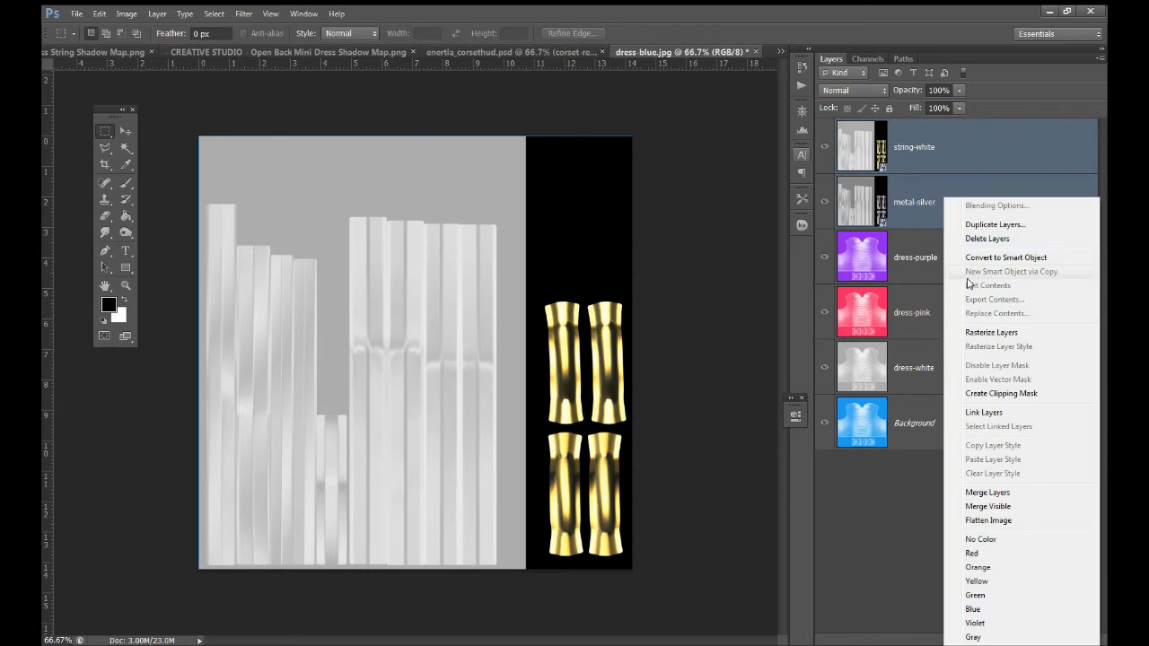
click(983, 335)
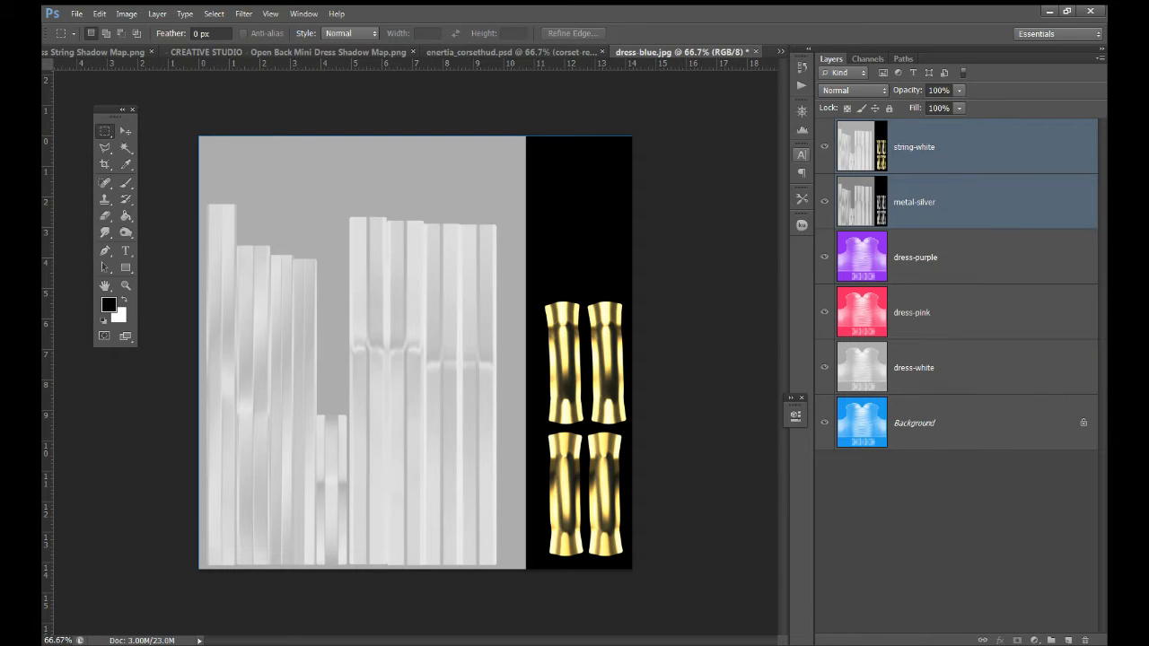
Draw a small elliptical selection on the gold button and mask string-white and metal-silver to it
right_click(109, 136)
click(134, 145)
mouse_move(554, 313)
mouse_down()
mouse_move(574, 350)
mouse_move(563, 329)
mouse_up()
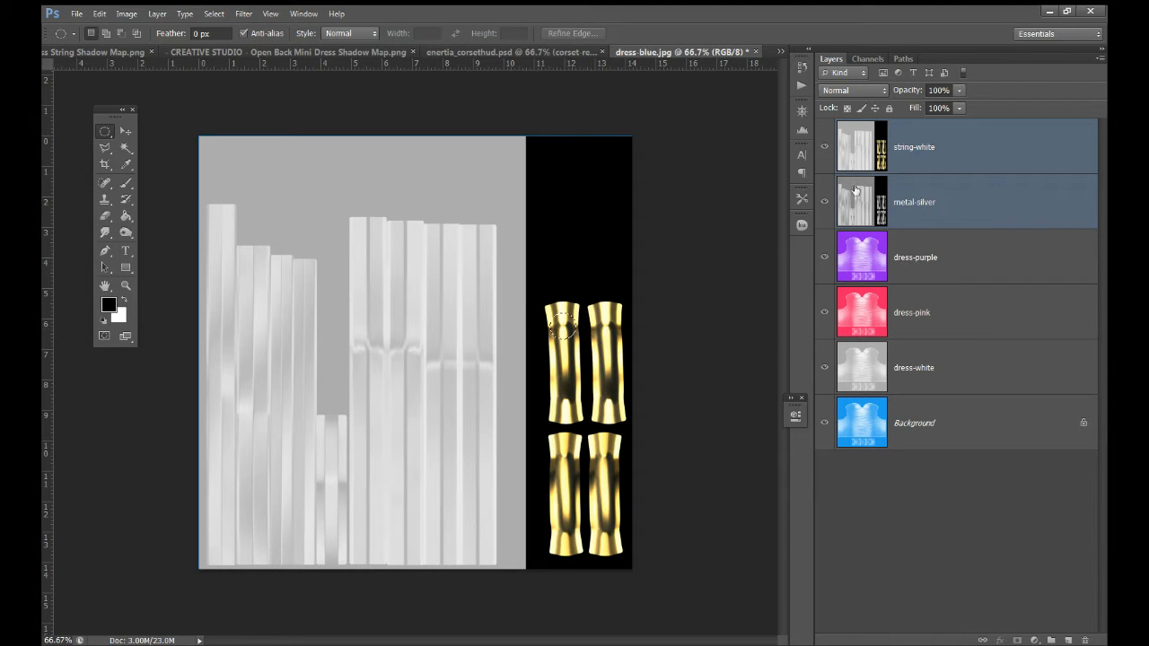
click(987, 154)
click(1017, 640)
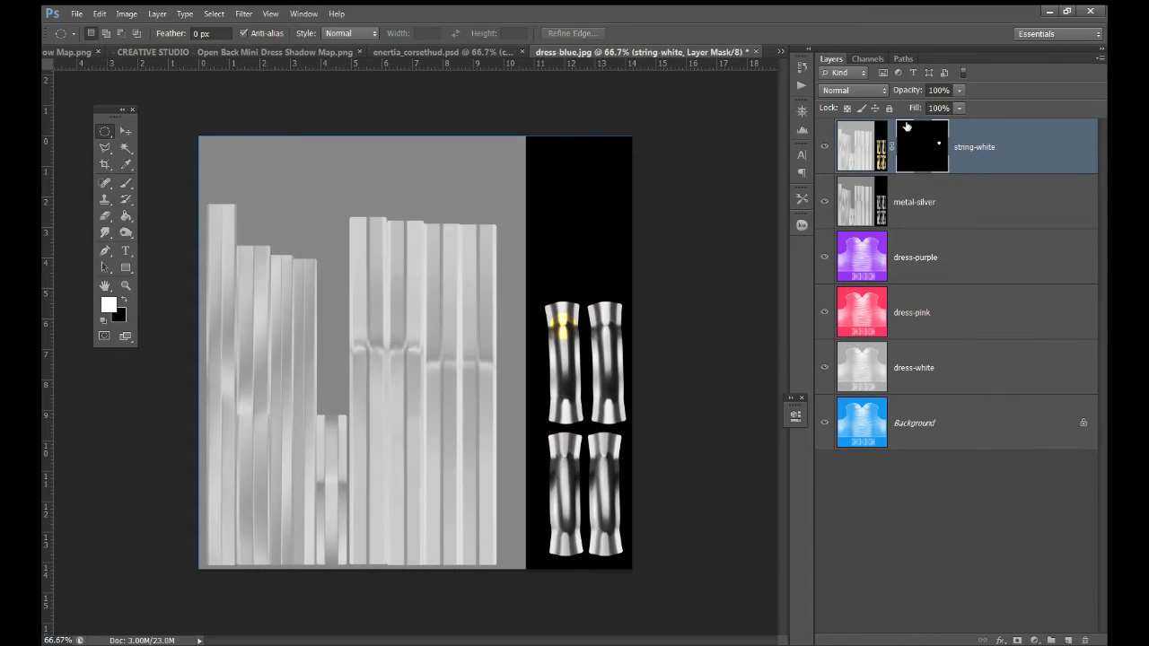
click(936, 200)
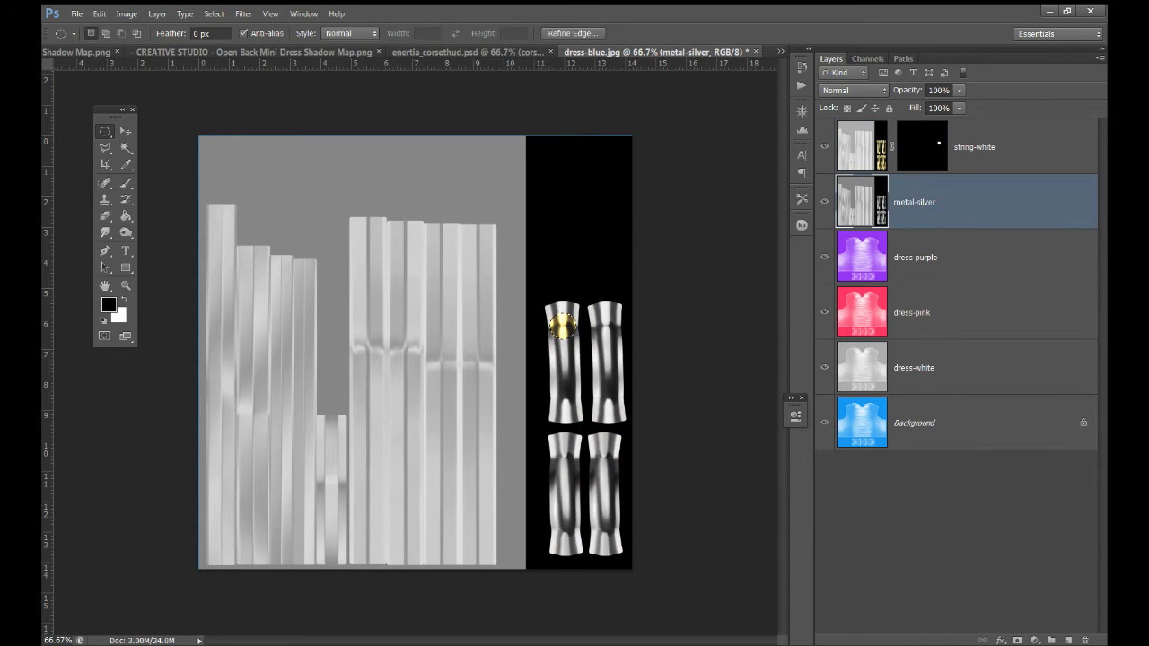
click(1017, 640)
Apply the layer masks on metal-silver and string-white permanently
right_click(922, 195)
click(943, 236)
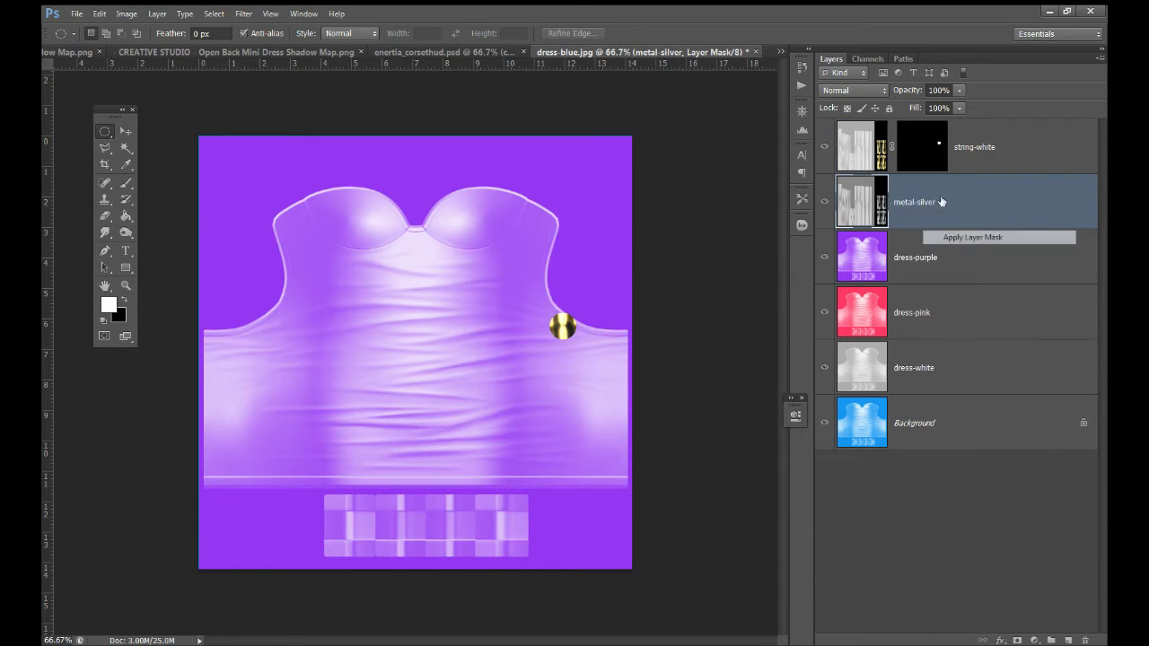
right_click(930, 161)
click(962, 202)
click(937, 247)
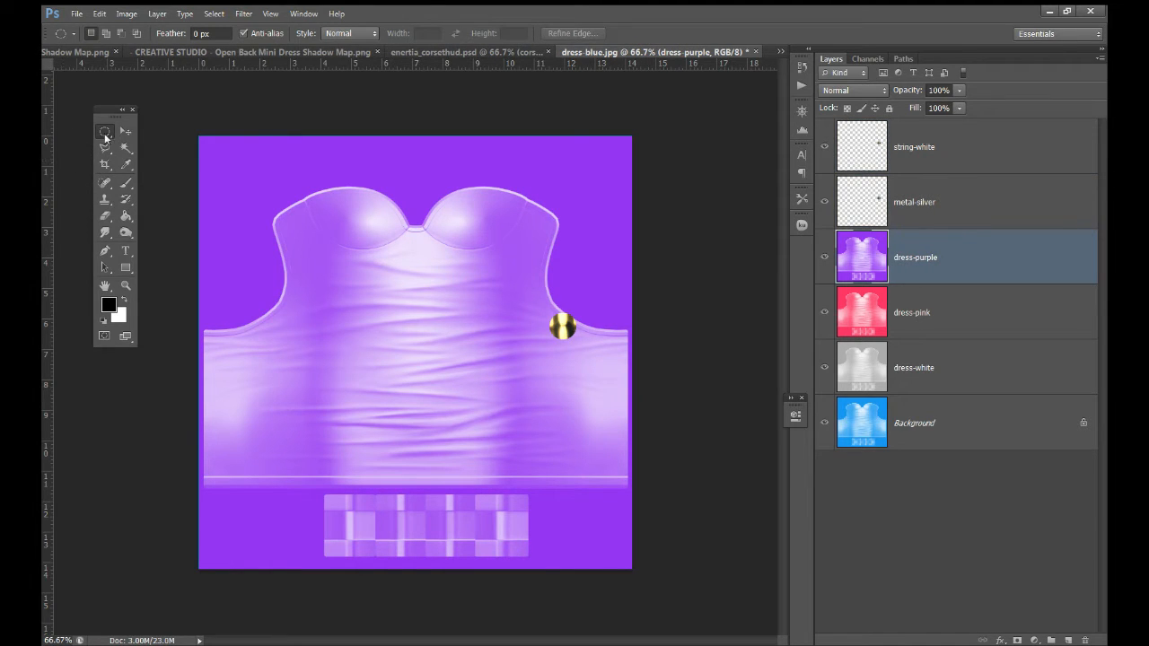
Draw a small square selection and trim dress-purple to it with an applied mask
drag(107, 137, 154, 142)
click(157, 130)
drag(320, 303, 331, 353)
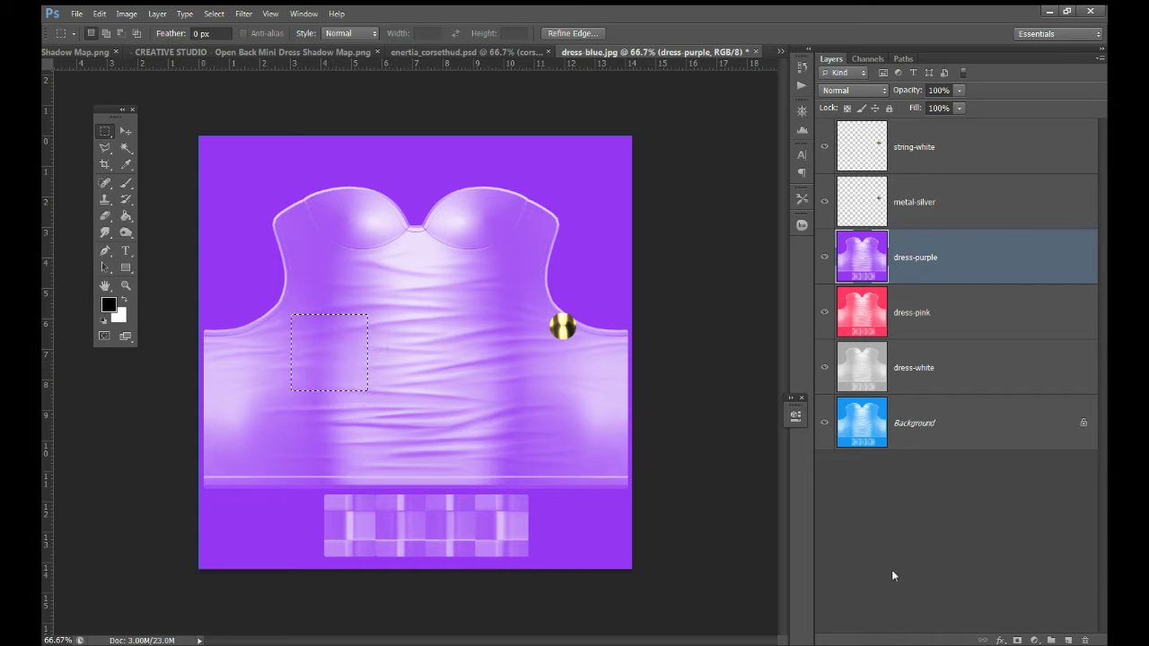
click(1017, 639)
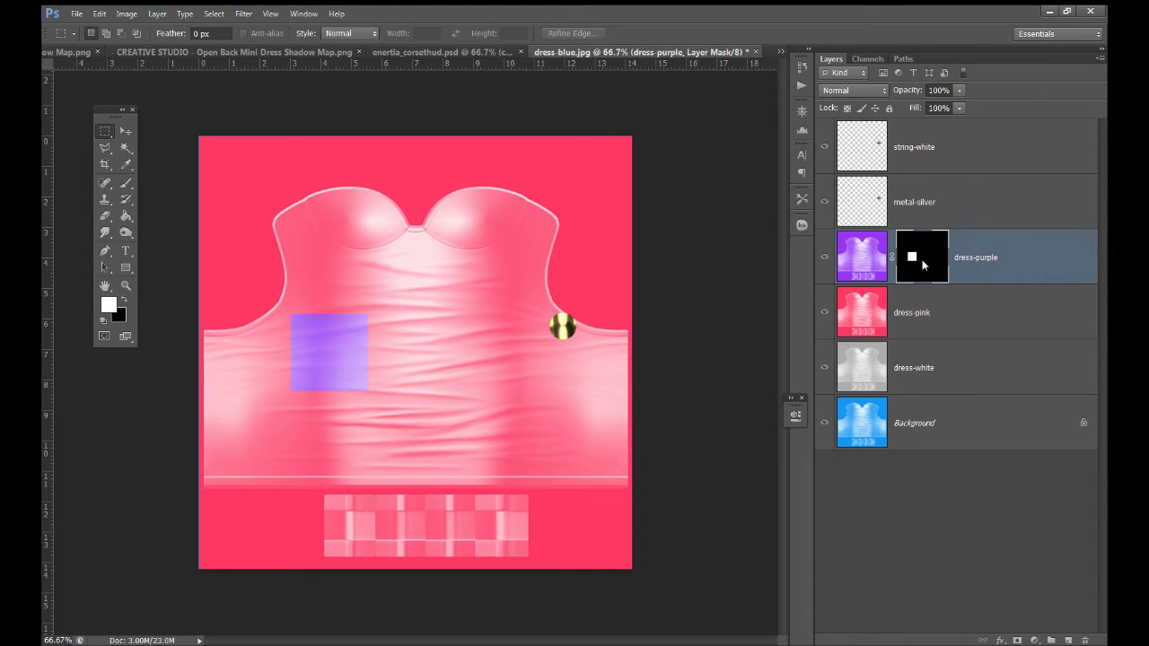
right_click(921, 260)
click(944, 307)
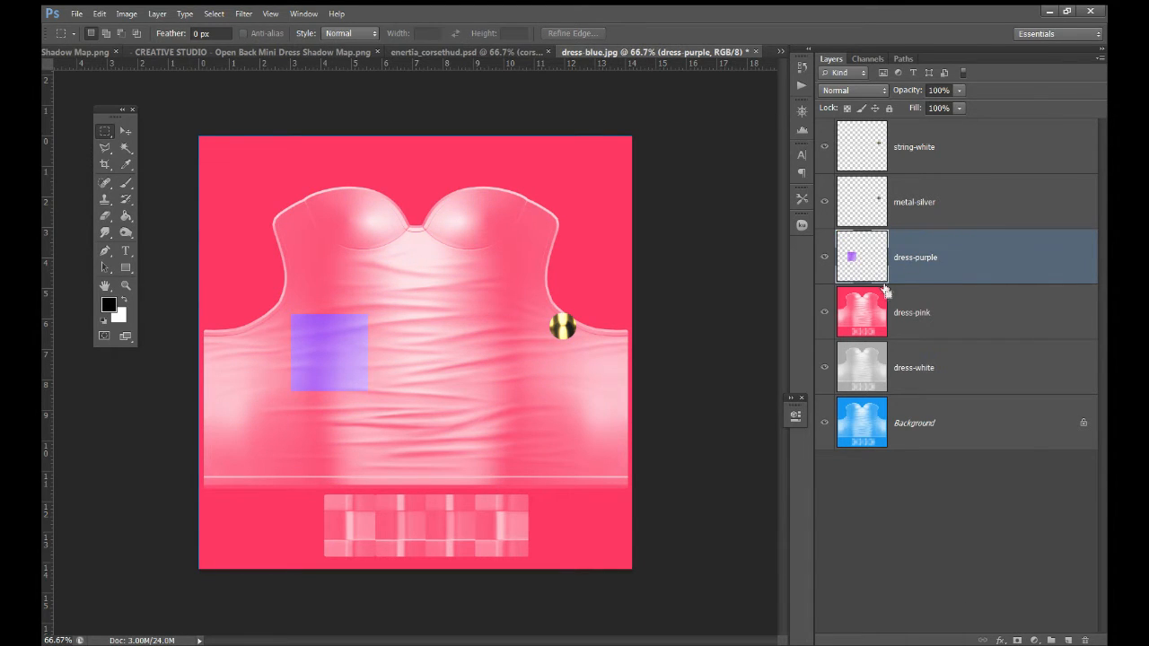
Trim dress-pink and dress-white to the same square with applied layer masks
click(885, 292)
click(1018, 639)
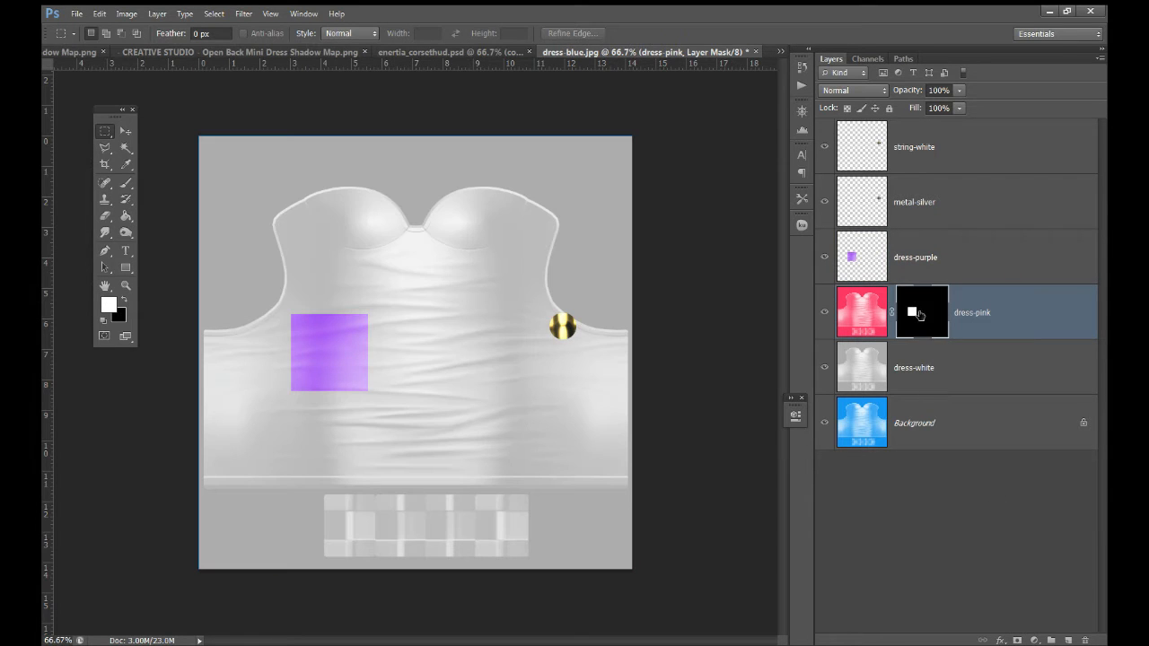
right_click(919, 314)
click(943, 364)
ctrl+click(867, 326)
click(877, 377)
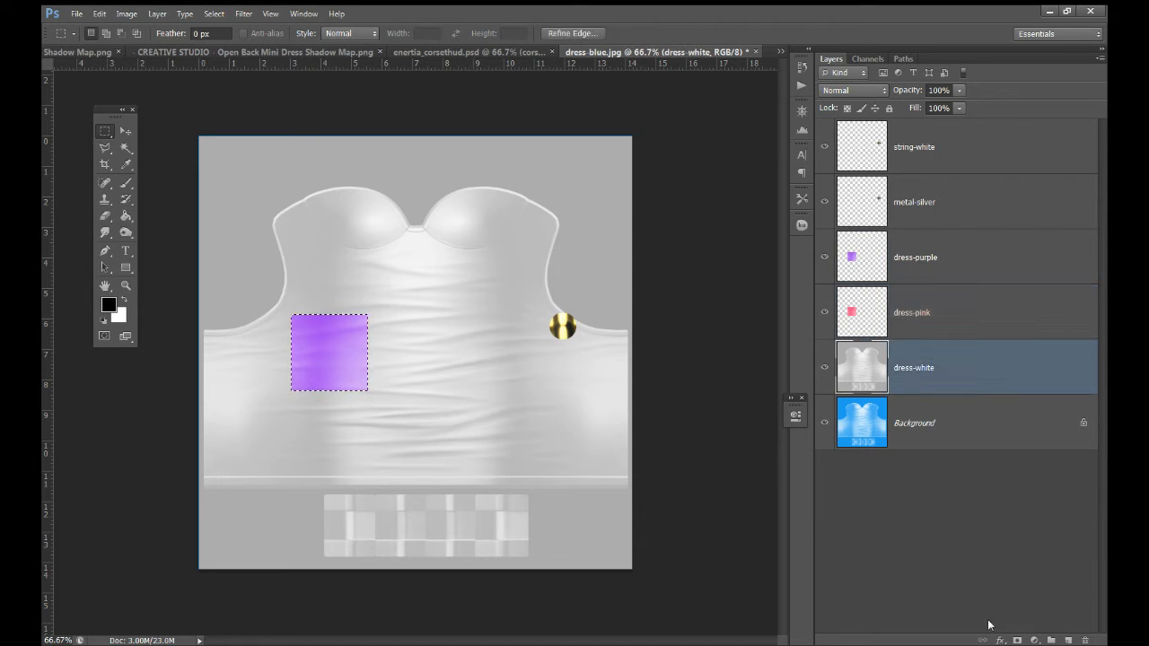
click(1017, 639)
right_click(908, 381)
click(930, 424)
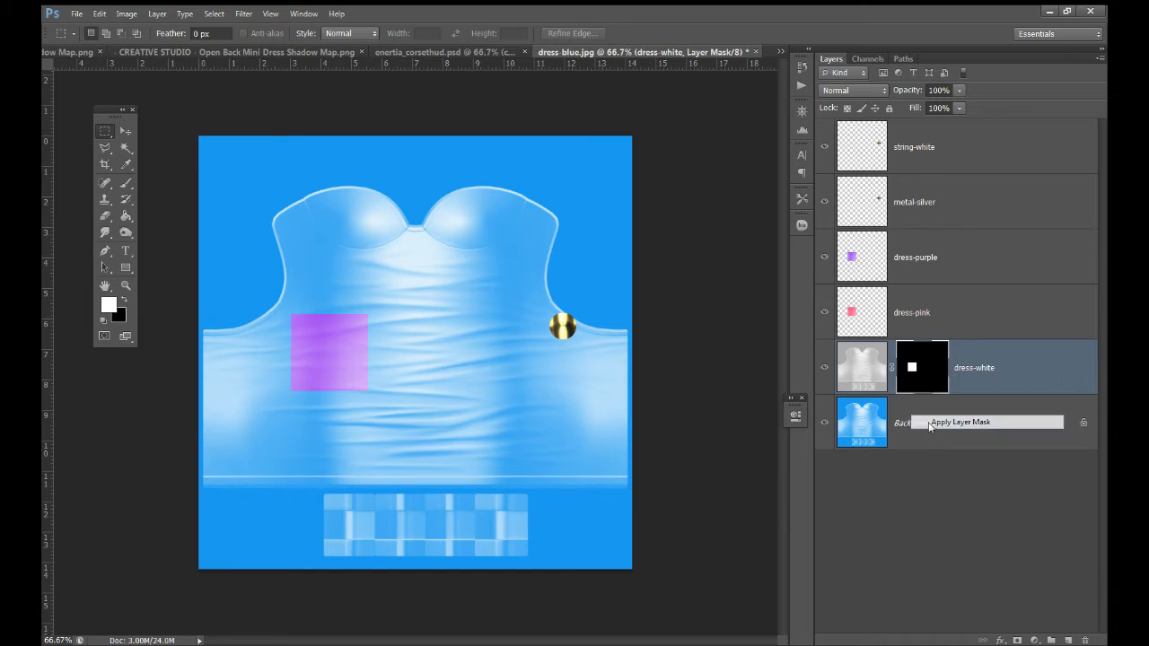
Convert the Background to Layer 0 and trim it to the square with an applied mask
click(930, 427)
double_click(951, 422)
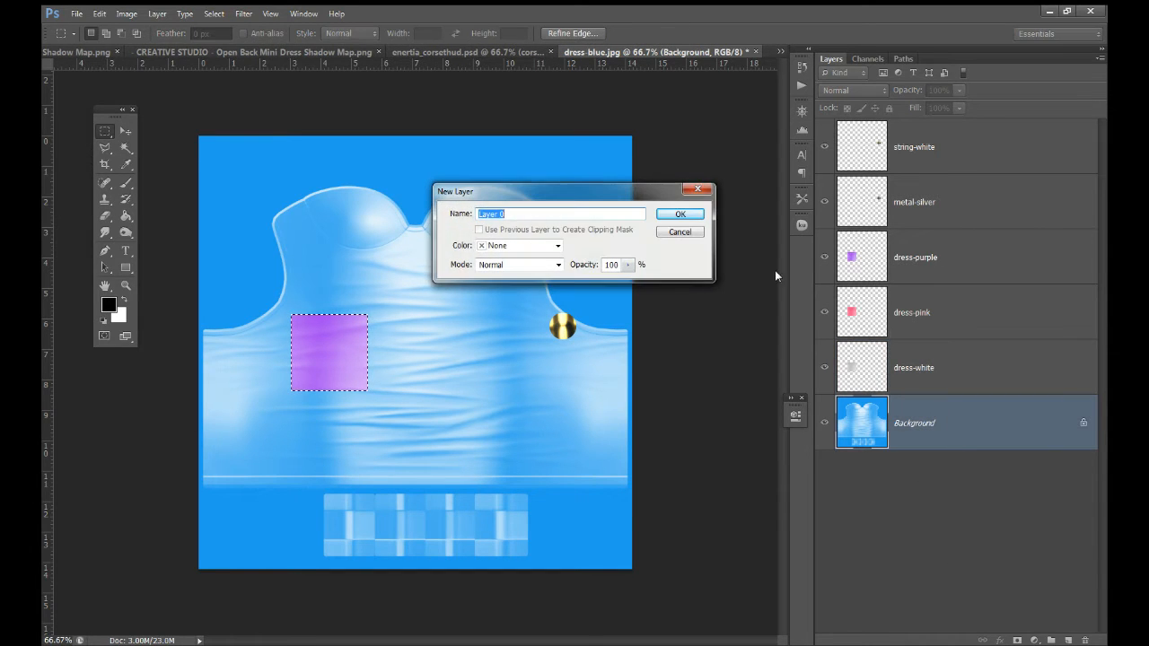
click(685, 214)
click(1018, 639)
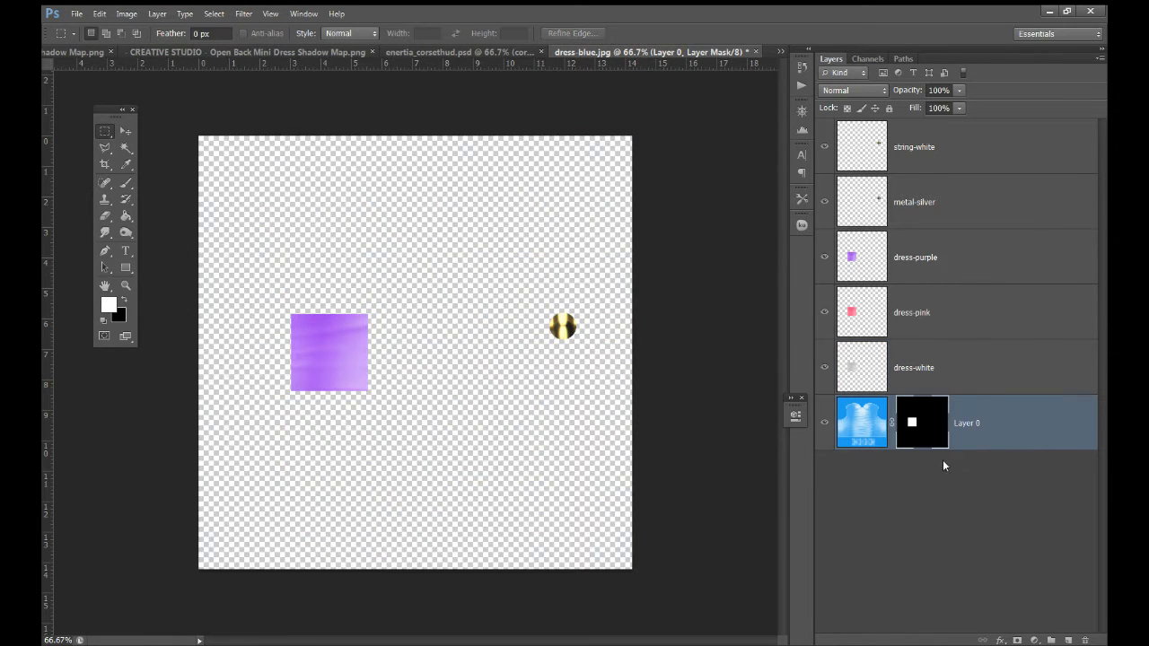
right_click(930, 429)
click(954, 472)
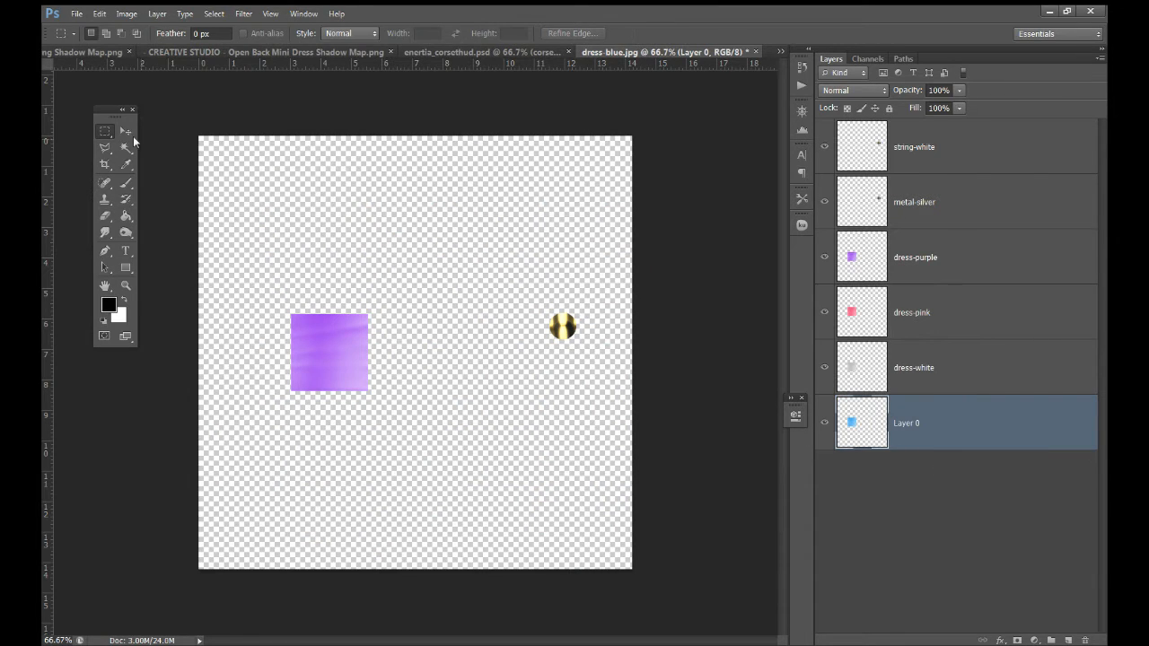
click(127, 134)
click(482, 52)
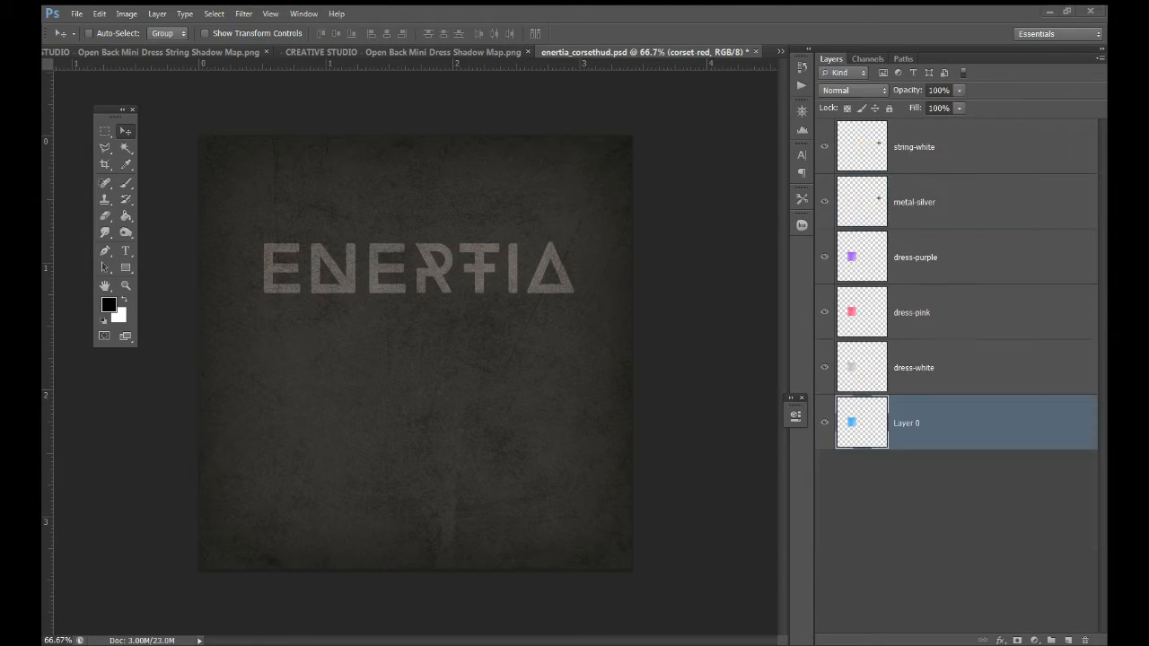
Copy the four dress colour layers into enertia_corsethud.psd and scale the squares down
shift+click(958, 269)
drag(950, 321, 472, 334)
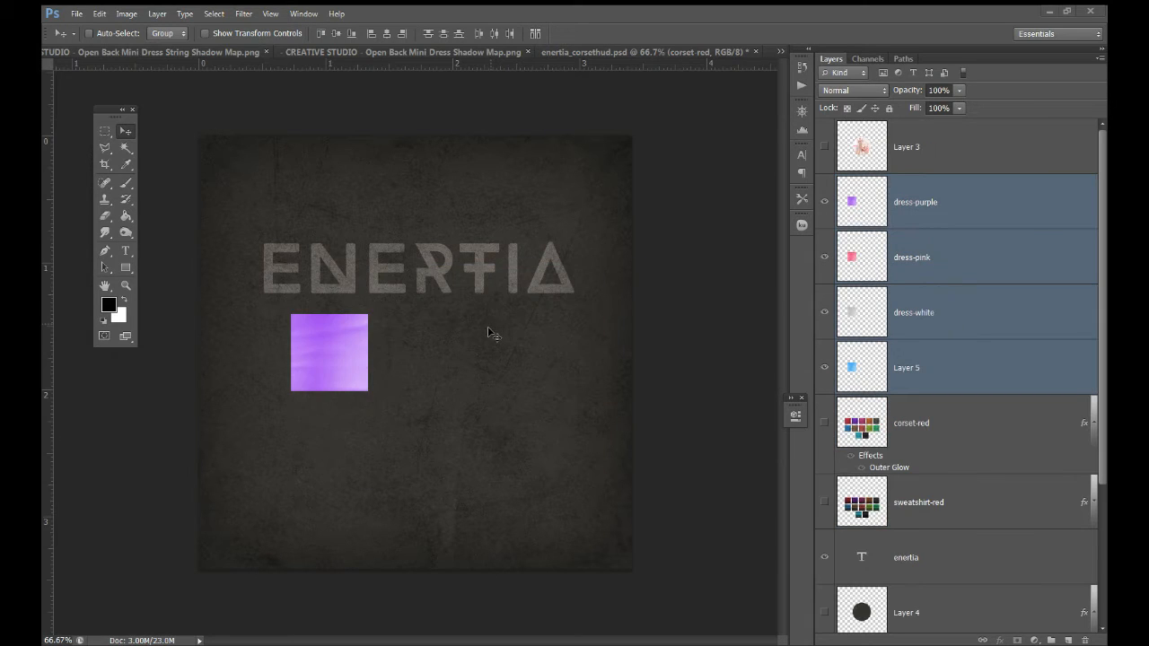
drag(367, 328, 333, 308)
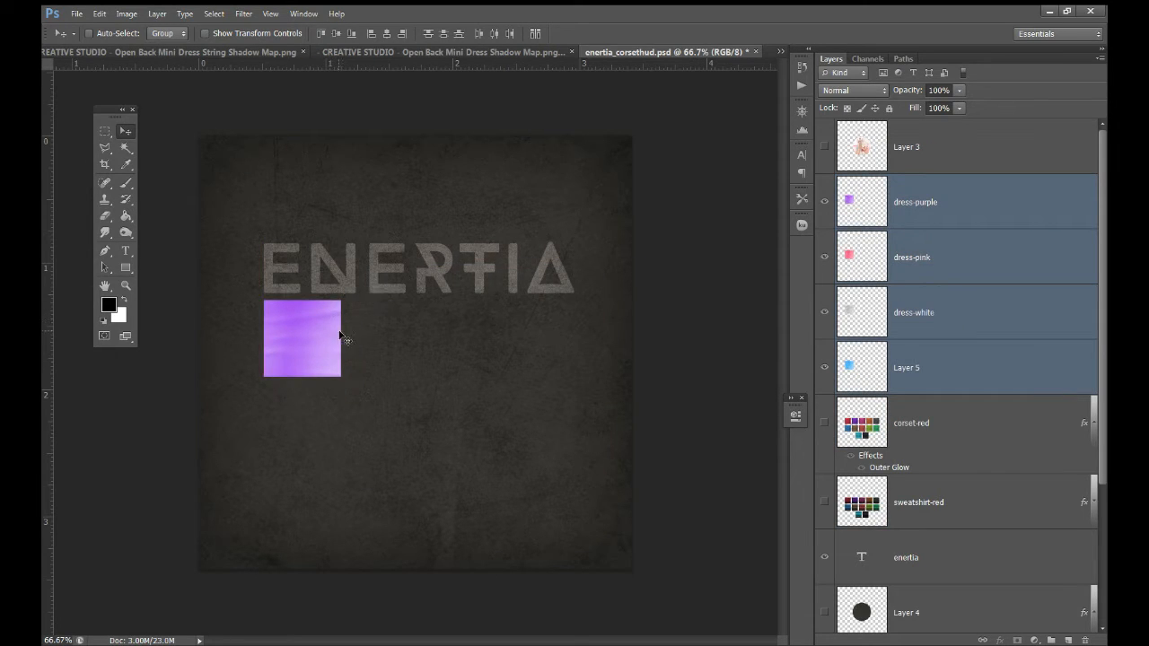
key(ctrl+t)
drag(342, 378, 320, 357)
key(Return)
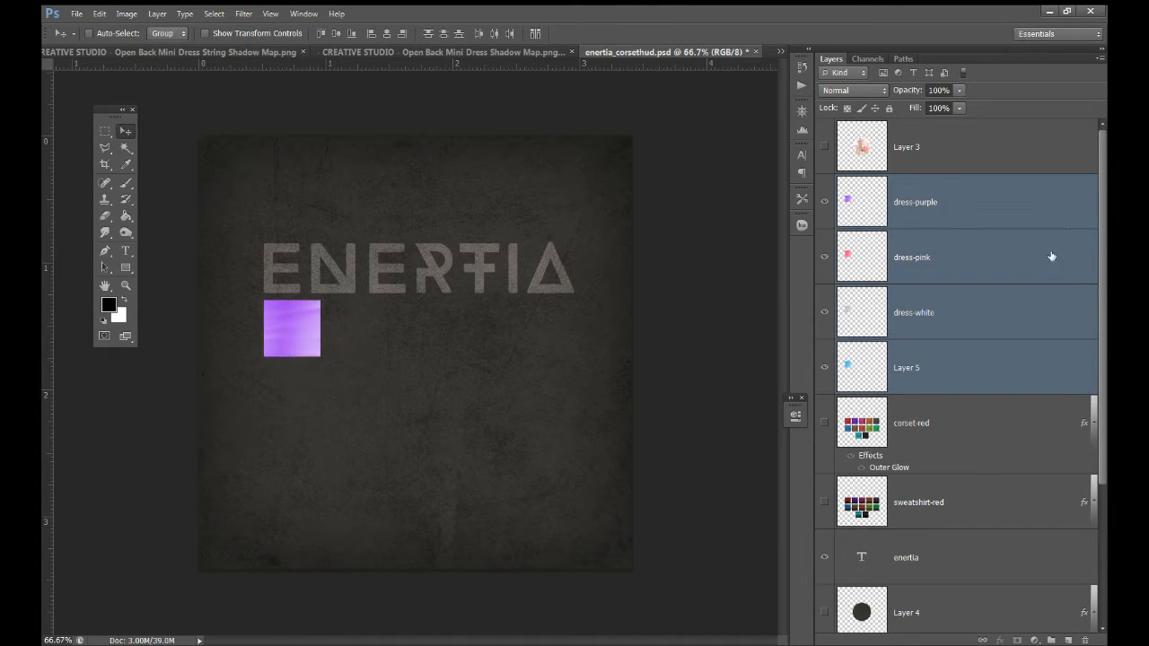
Line up the pink, white and blue squares in a row to the right of purple
click(938, 262)
shift+click(930, 380)
mouse_move(354, 328)
mouse_down()
mouse_move(380, 331)
mouse_move(368, 331)
mouse_up()
key(Right)
key(Right)
key(Right)
key(Right)
key(Right)
key(Right)
key(Right)
key(Right)
key(Right)
key(Right)
key(Right)
key(Right)
key(Right)
key(Right)
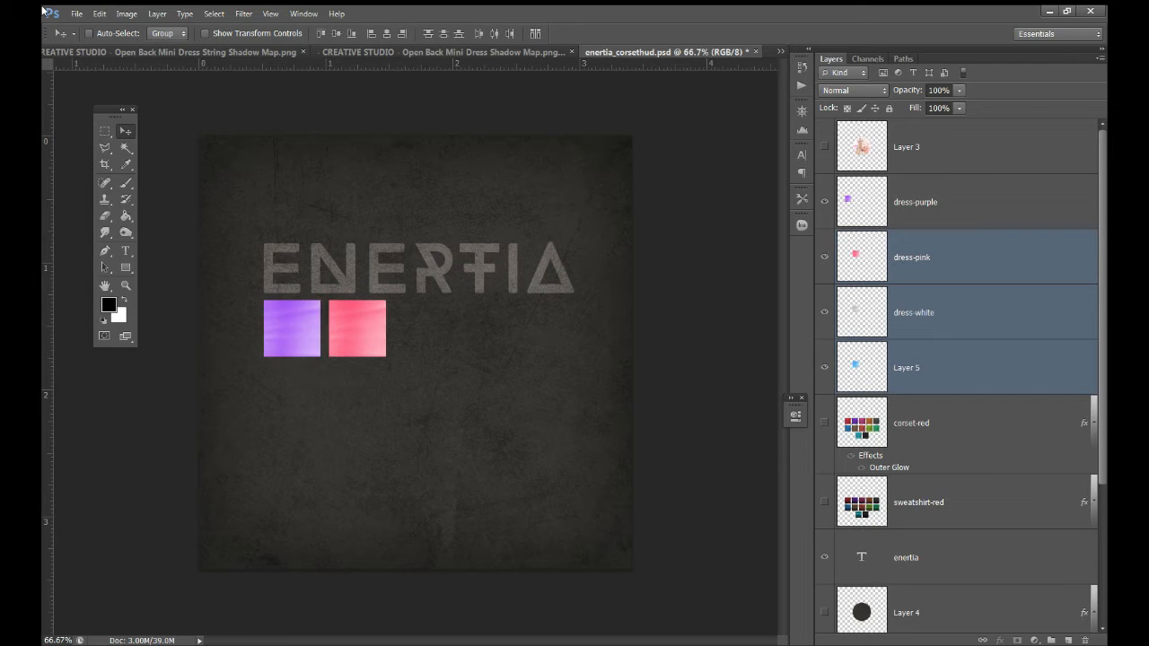
click(928, 312)
shift+click(908, 368)
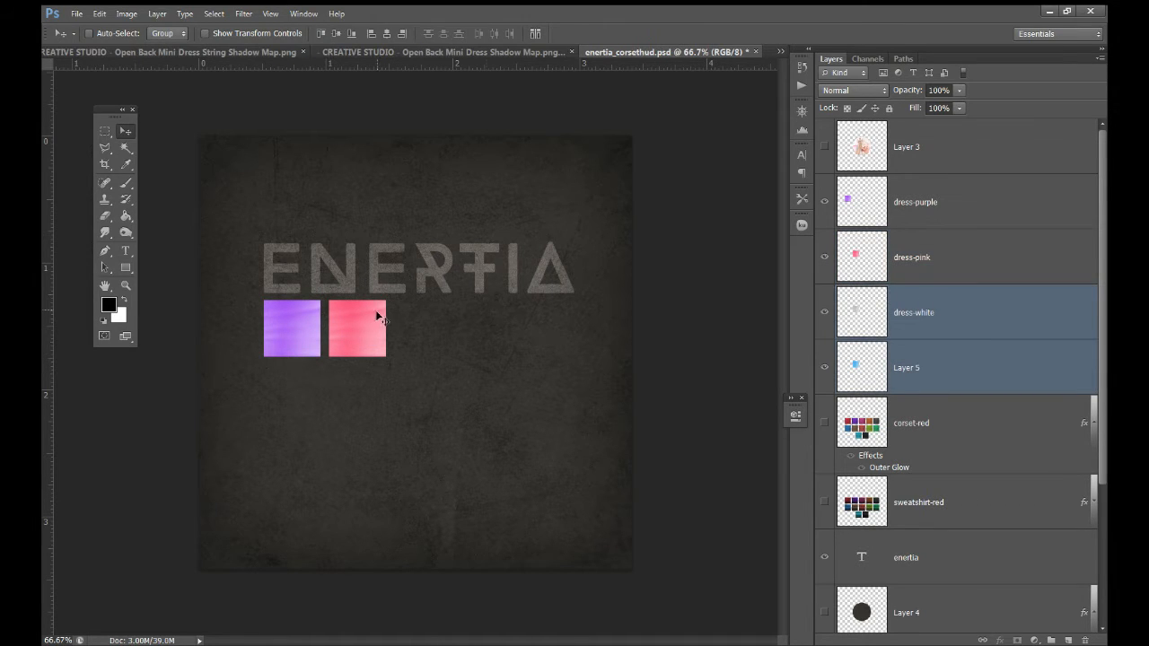
drag(357, 328, 403, 334)
key(Right)
key(Right)
key(Right)
key(Right)
key(Right)
key(Right)
key(Right)
key(Right)
key(Right)
key(Right)
key(Right)
key(Right)
key(Right)
key(Right)
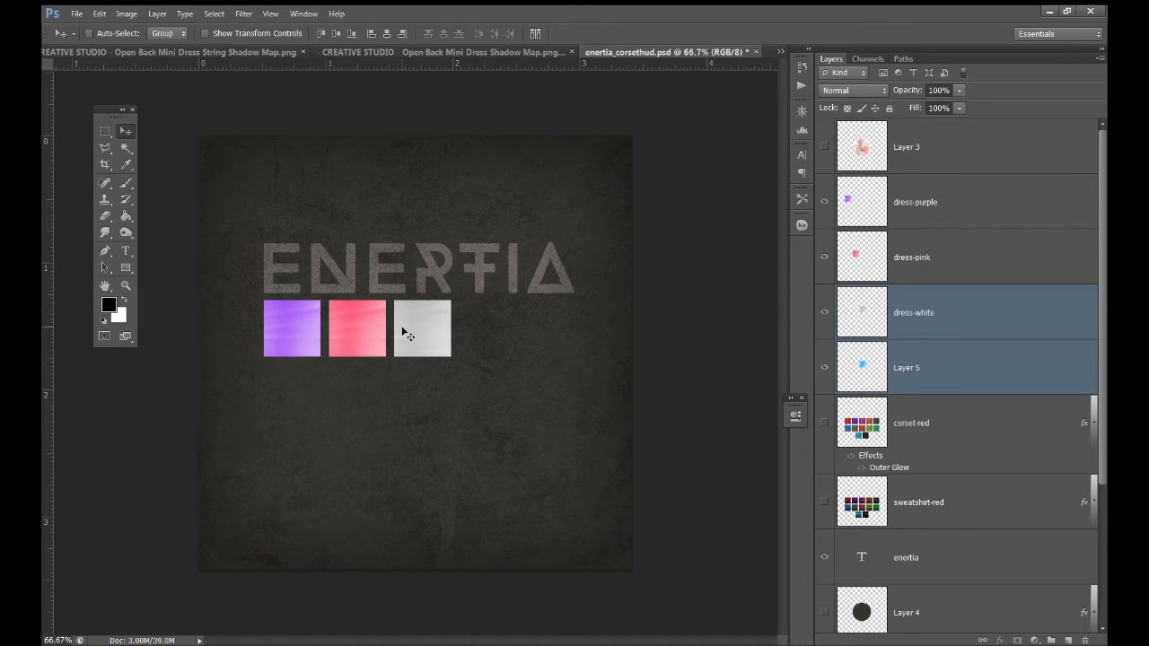
click(950, 364)
drag(424, 332, 482, 337)
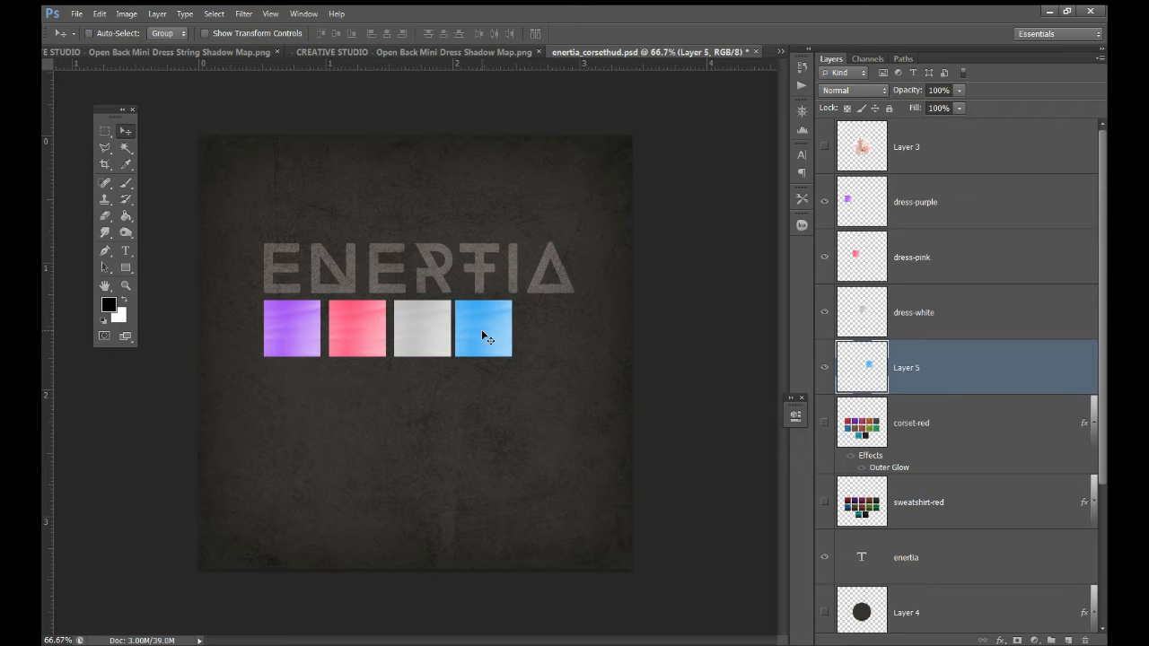
Centre the swatch row under ENERTIA and duplicate it into a second row below
shift+click(962, 215)
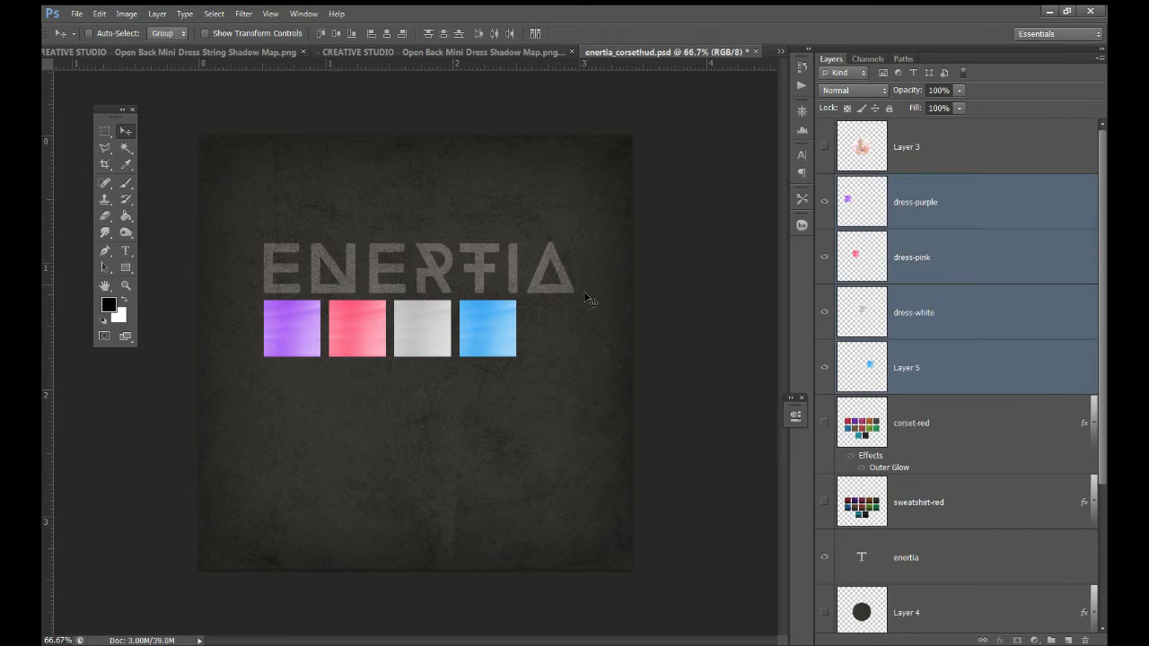
drag(494, 327, 516, 330)
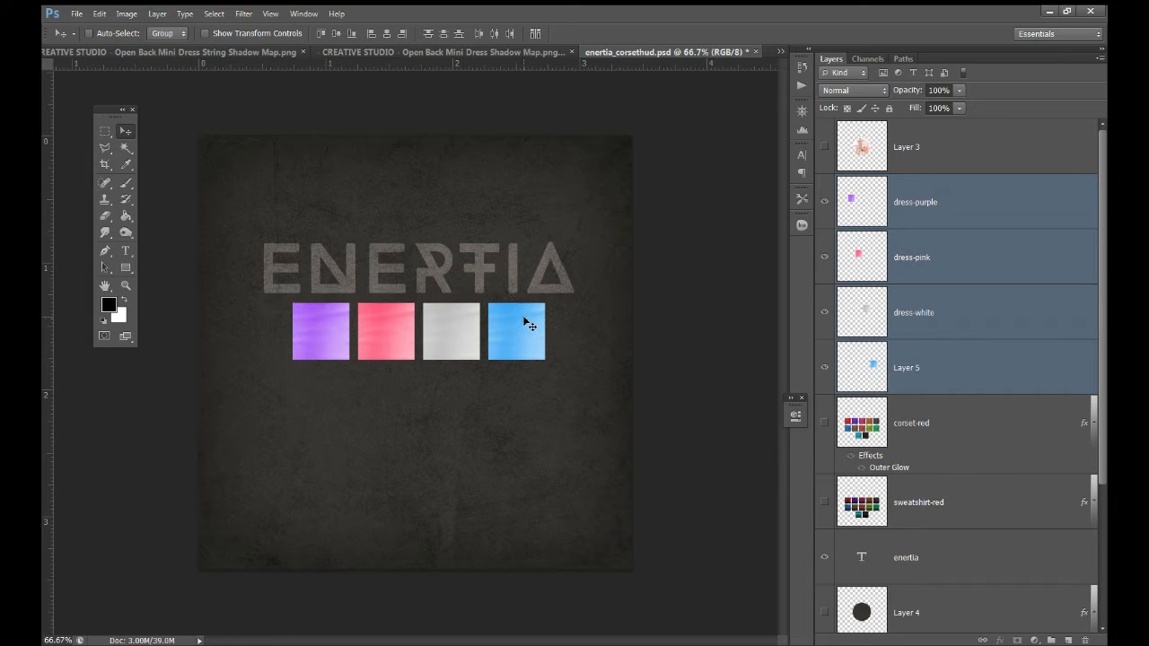
key(shift+Down)
key(shift+Down)
key(ctrl+j)
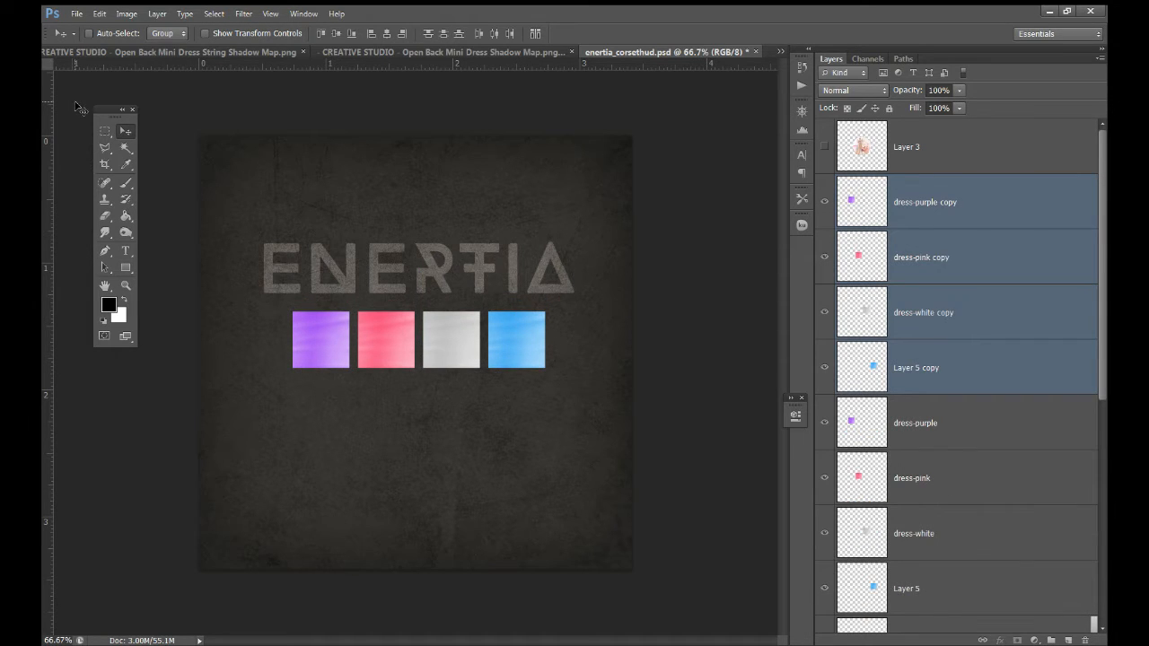
key(shift+Down)
key(shift+Down)
key(shift+Down)
key(shift+Down)
key(shift+Down)
key(shift+Down)
key(shift+Down)
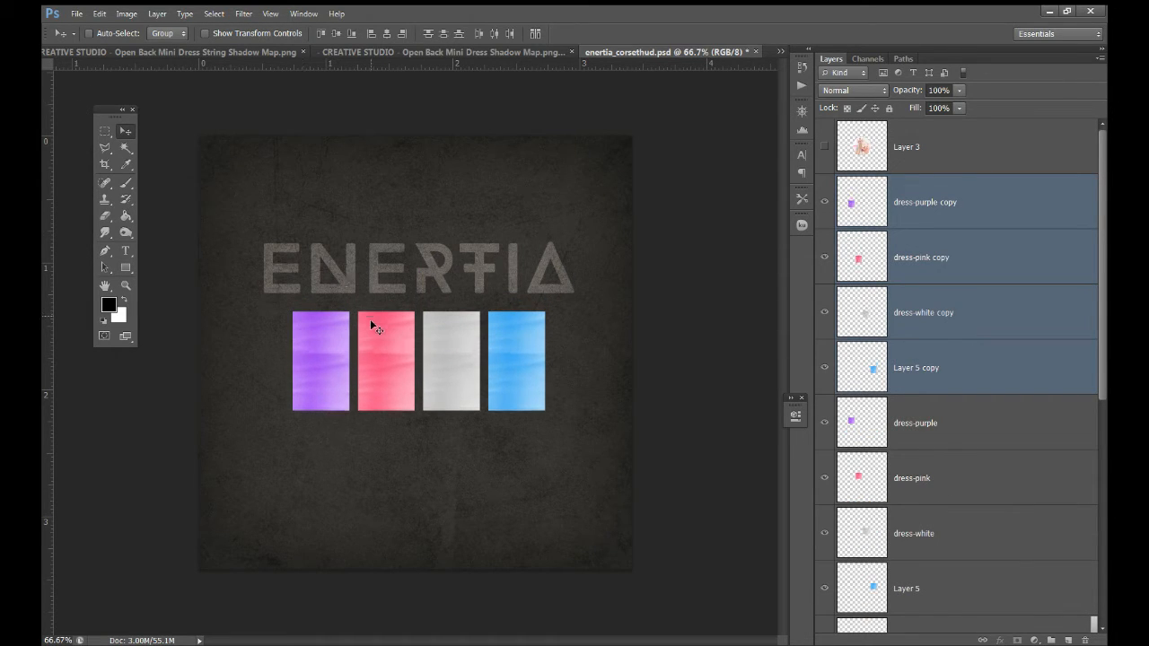
key(shift+Down)
key(shift+Down)
key(shift+Down)
key(shift+Down)
key(shift+Down)
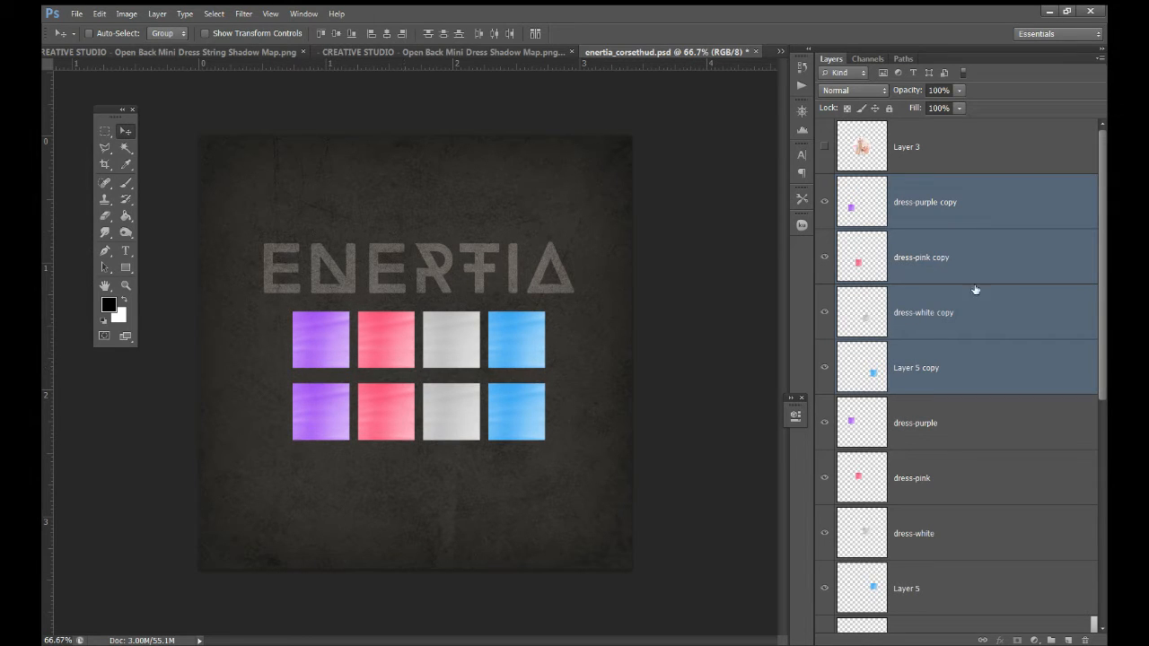
key(ctrl+Tab)
Copy metal-silver and string-white into the HUD, placing silver and gold buttons side by side beneath the swatches
click(961, 201)
shift+click(969, 166)
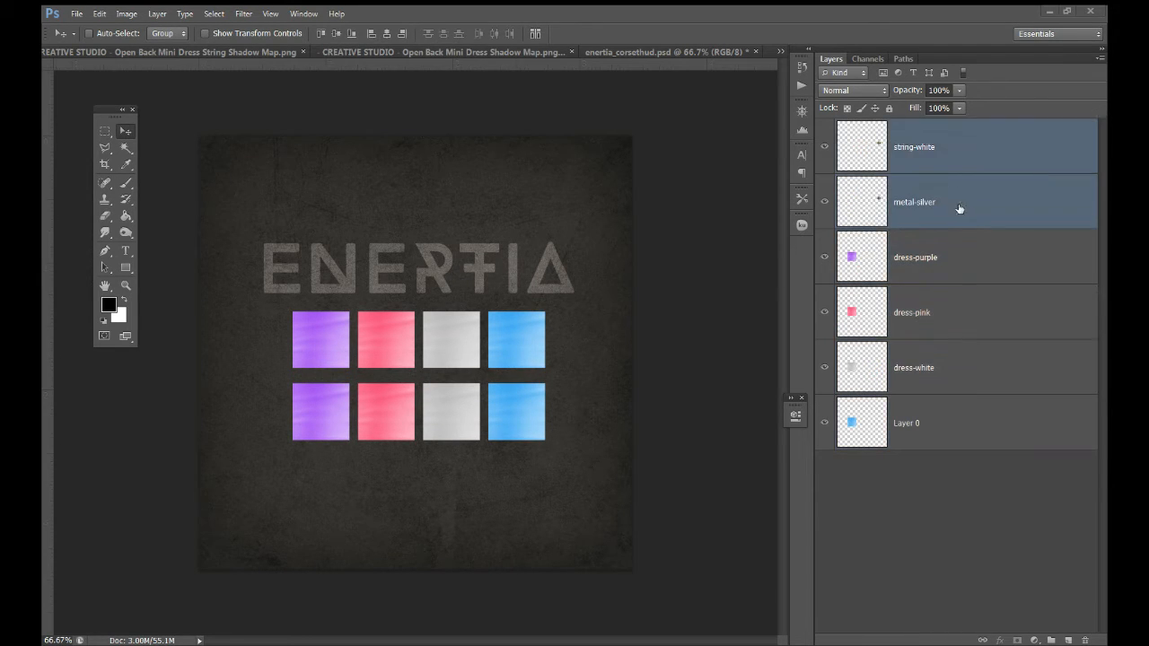
drag(960, 209, 425, 420)
drag(545, 376, 401, 510)
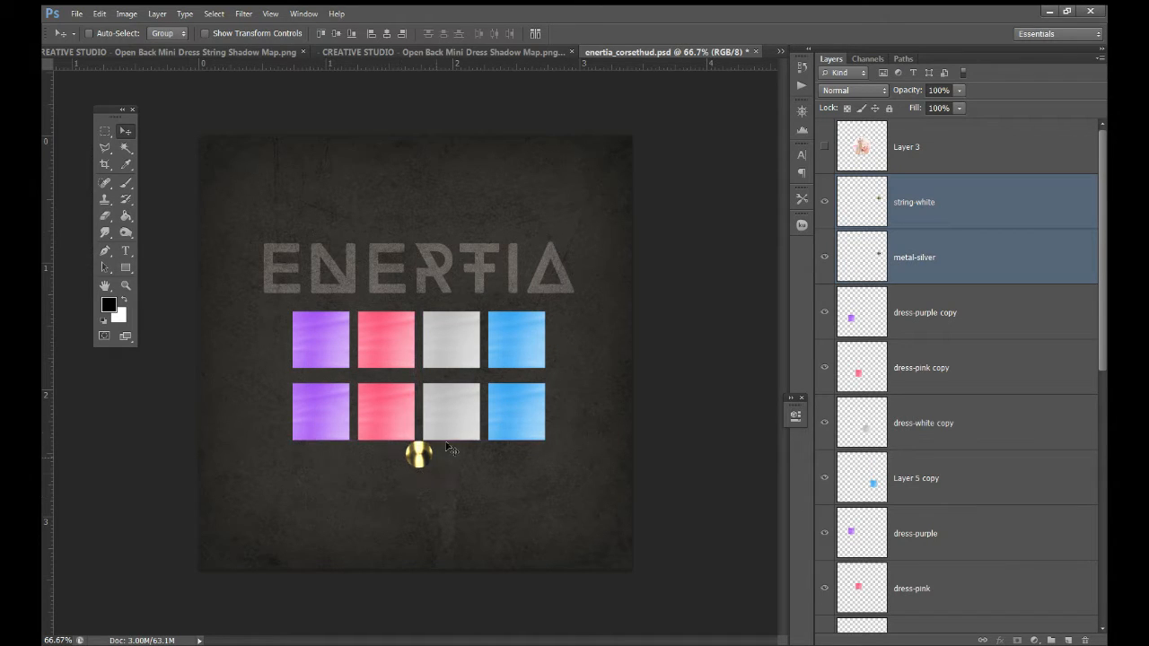
click(864, 215)
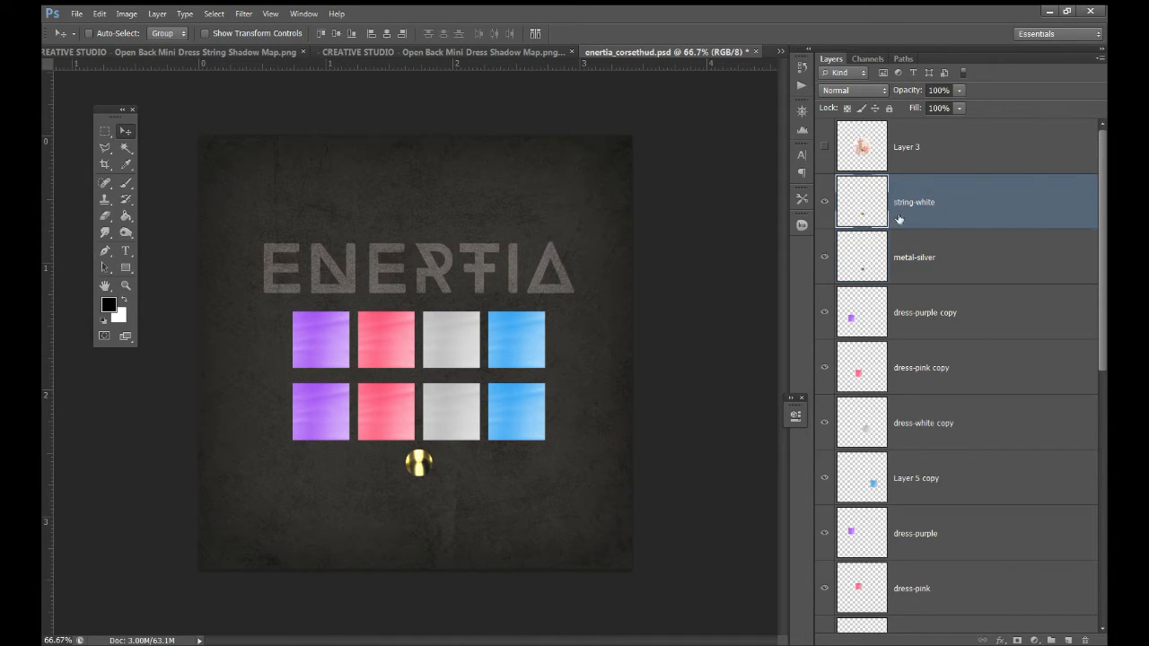
drag(453, 454, 485, 453)
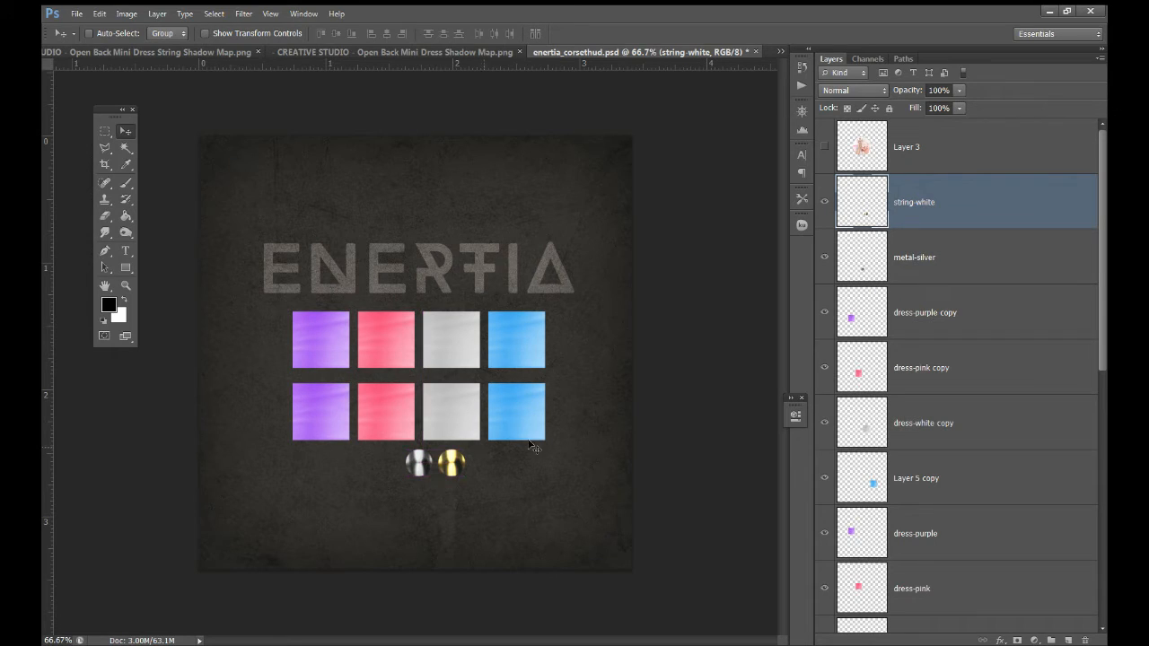
ctrl+click(988, 257)
drag(489, 381, 471, 384)
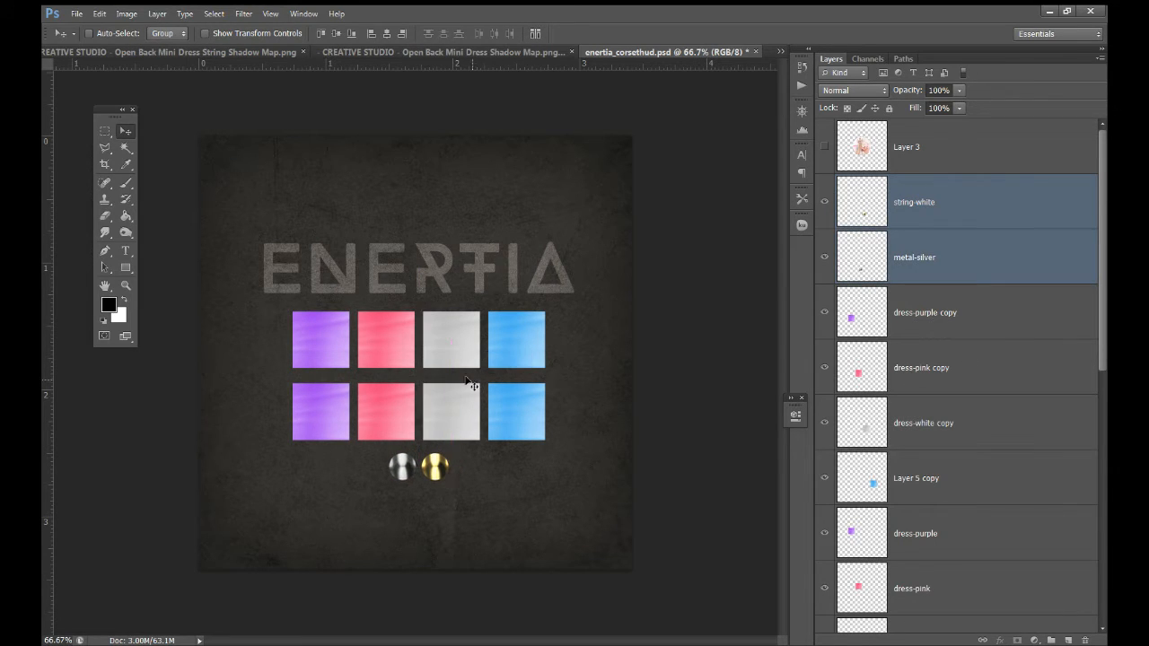
Nudge the lower swatch row up two steps and the two metal balls up one step
click(916, 215)
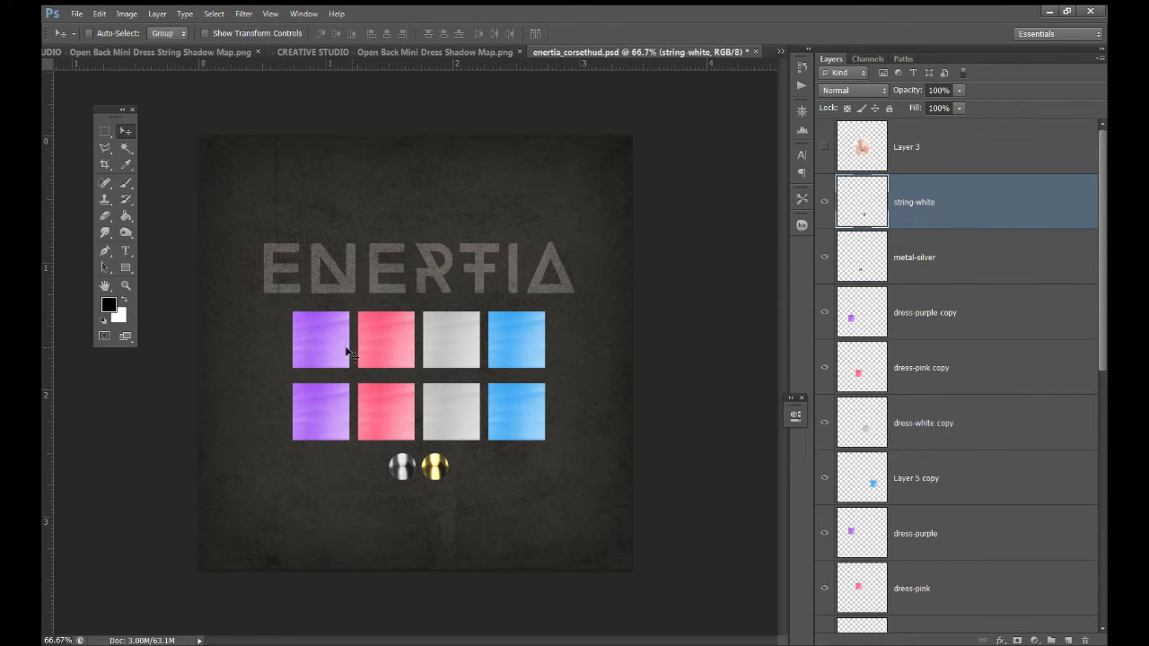
click(915, 343)
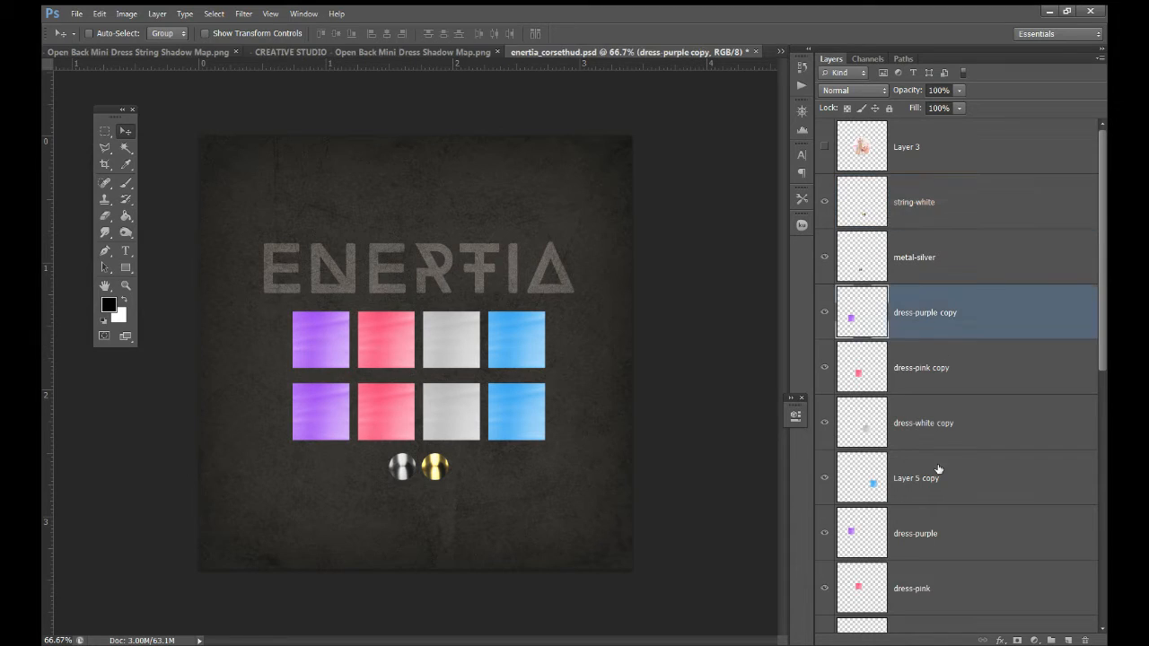
shift+click(933, 476)
key(Up)
key(Up)
key(Up)
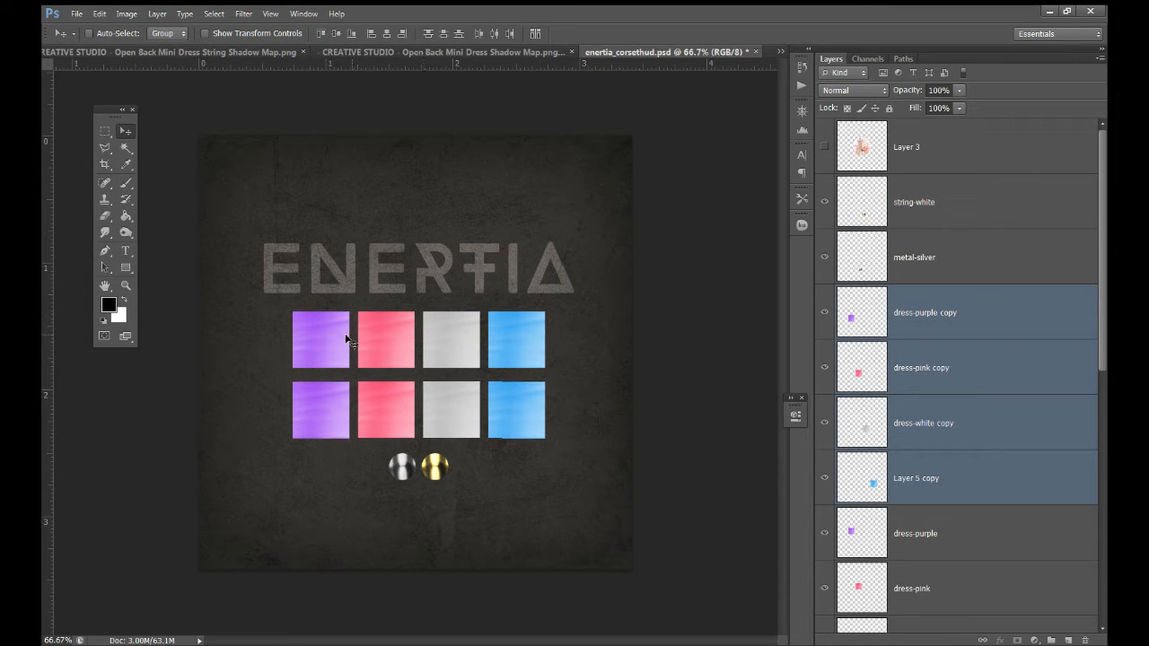
key(Up)
key(Up)
key(Up)
key(Up)
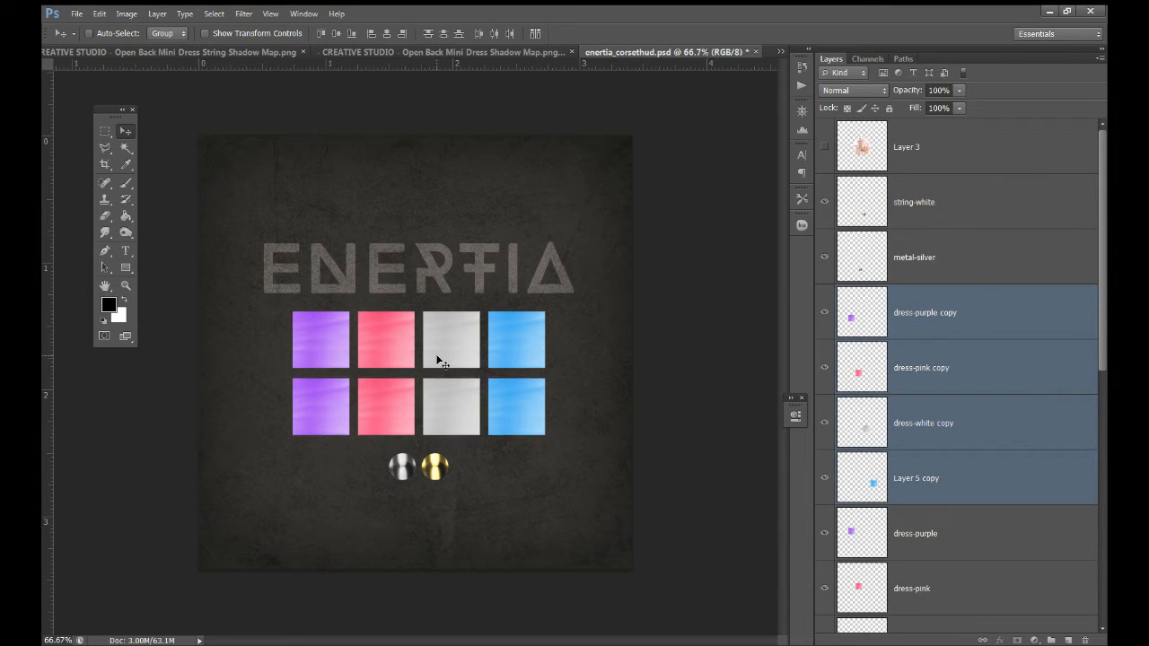
click(951, 267)
shift+click(912, 217)
key(Up)
key(Up)
key(Up)
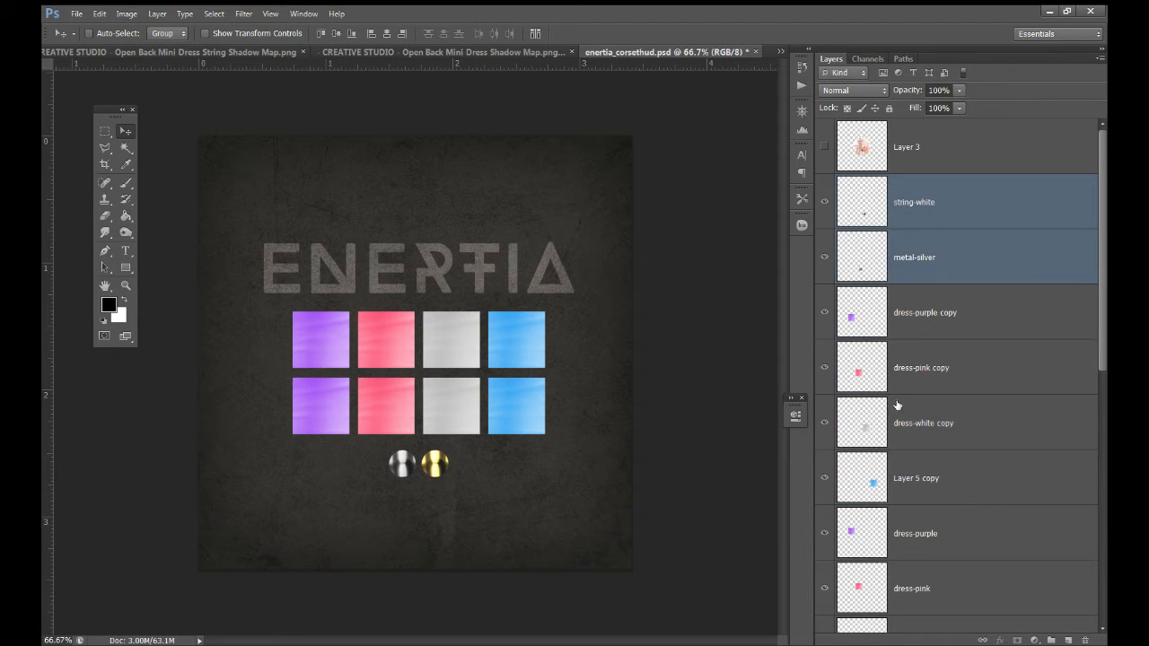
Copy corset-red's Outer Glow layer style and paste it onto the swatch and button layers
scroll(897, 422, down, 4)
right_click(903, 526)
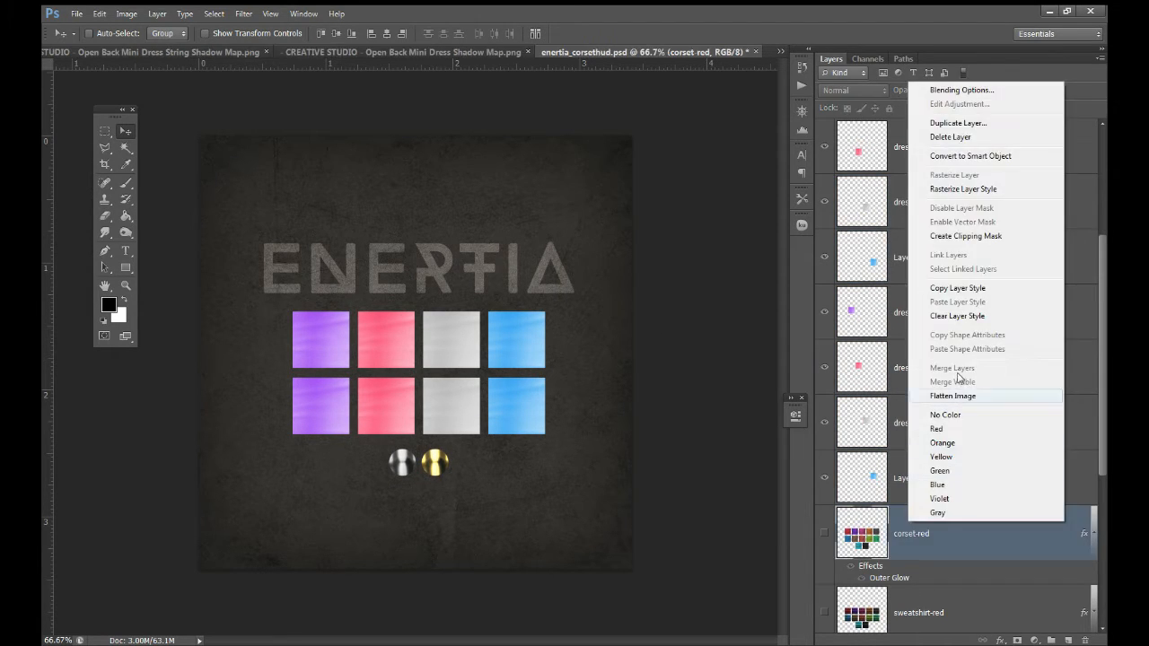
click(961, 289)
scroll(951, 316, up, 4)
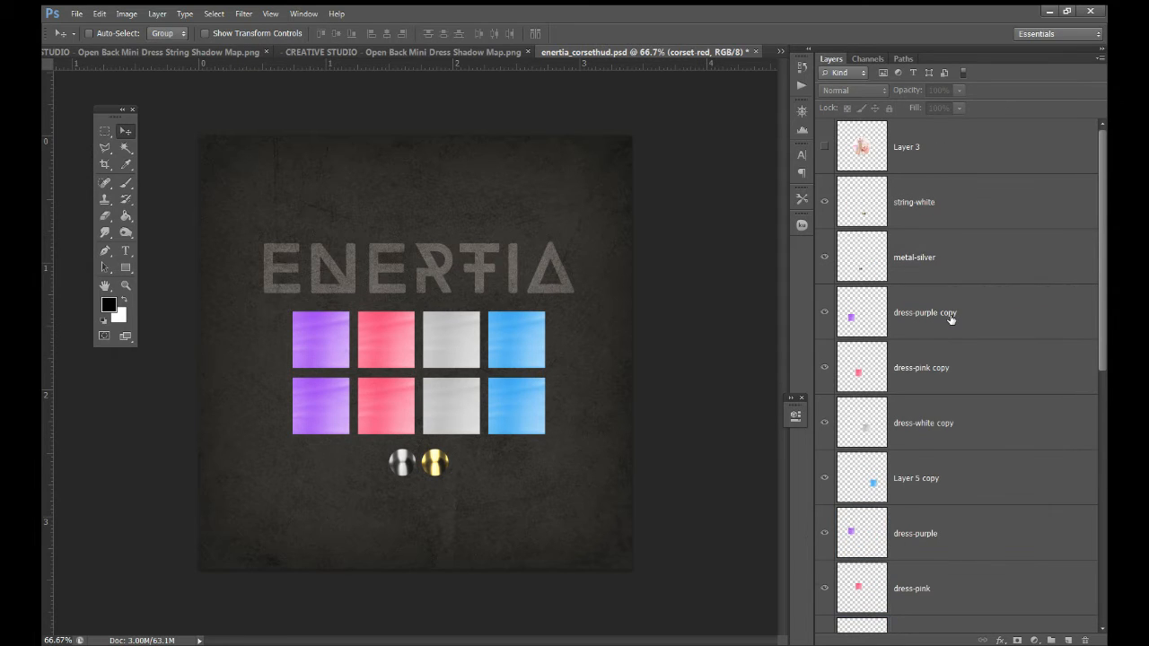
click(913, 206)
scroll(908, 430, down, 4)
shift+click(945, 478)
right_click(945, 478)
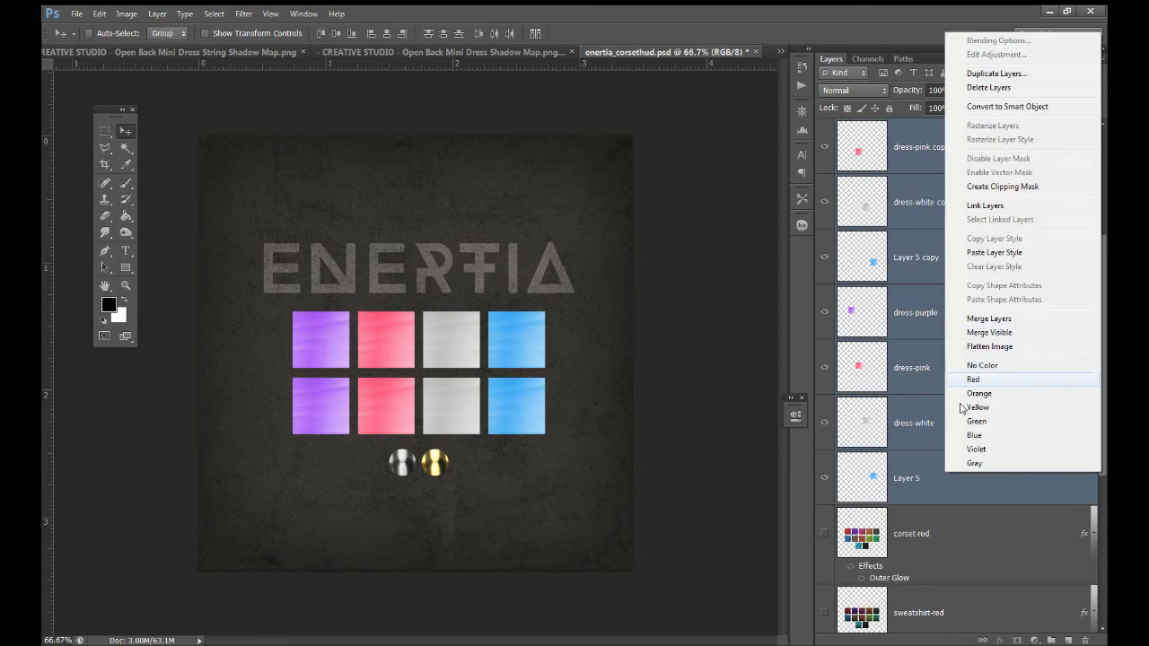
click(987, 255)
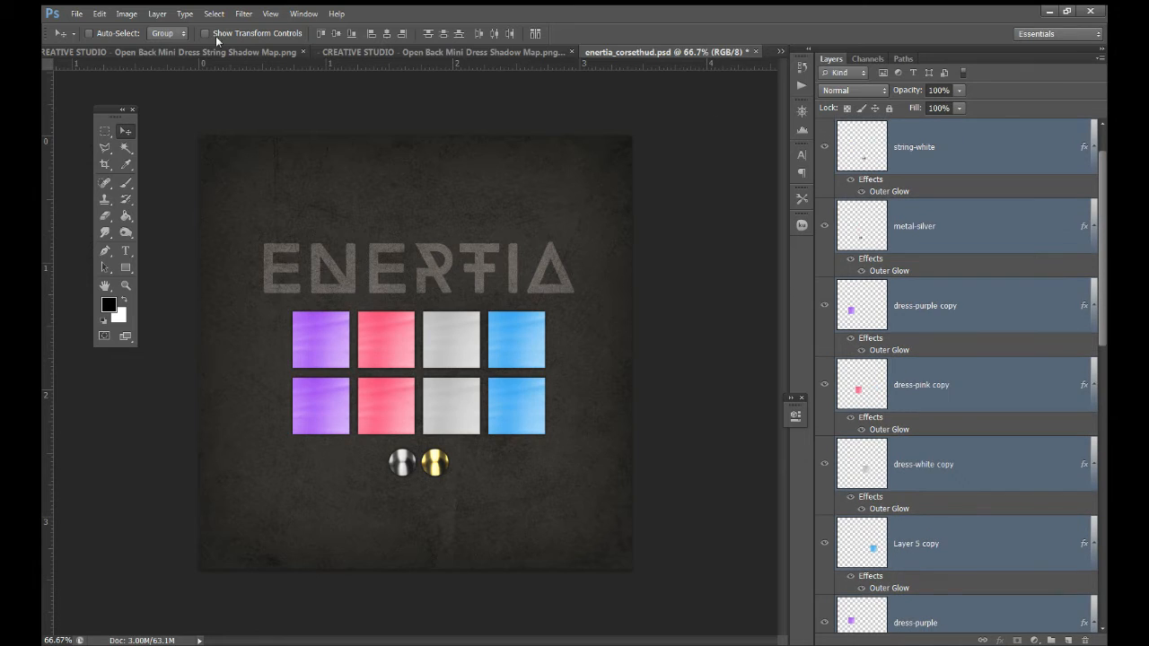
click(77, 14)
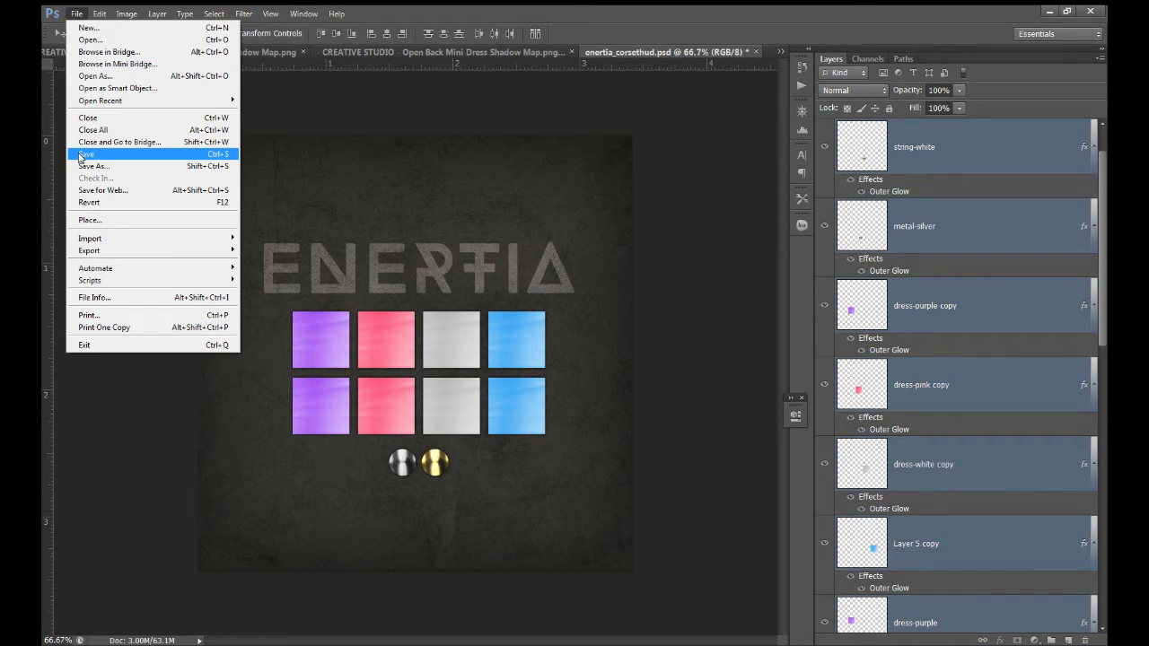
Save the HUD as enertia_strappydresshud.psd in the tutorial folder
click(85, 166)
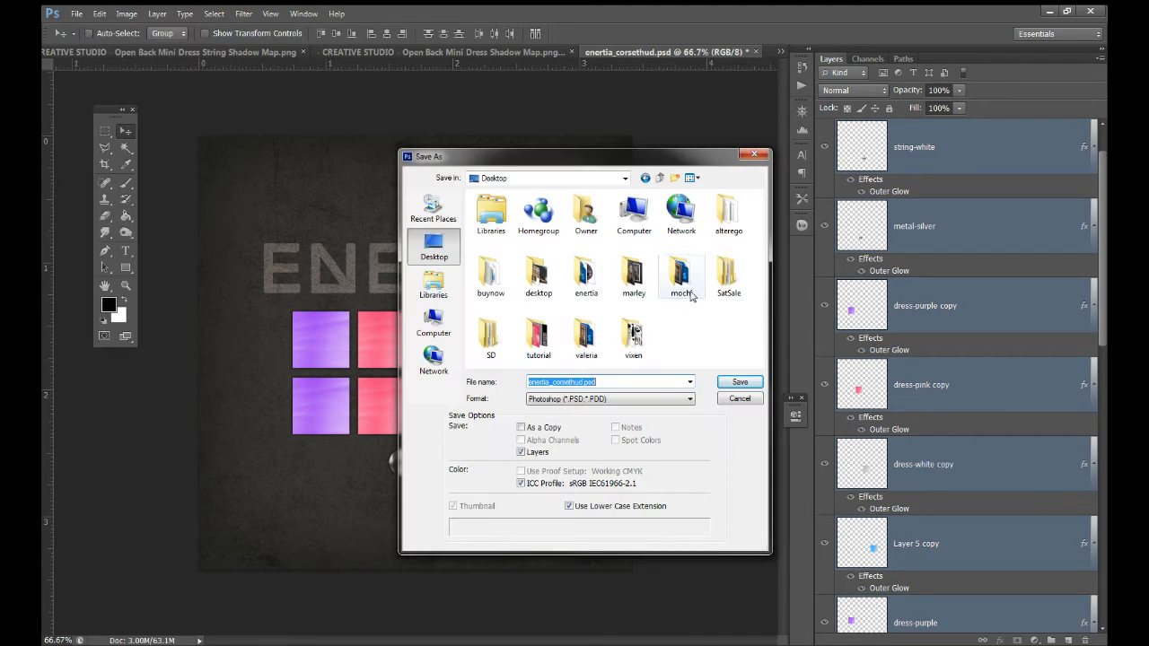
double_click(539, 339)
double_click(558, 382)
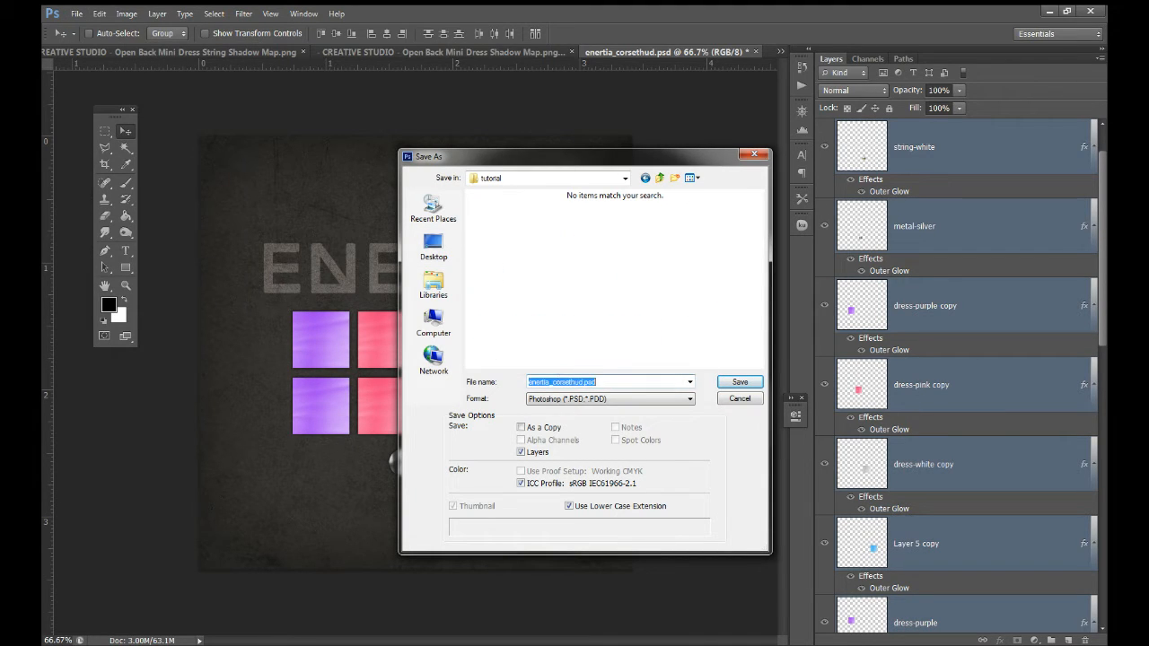
click(597, 381)
key(BackSpace)
text(ud)
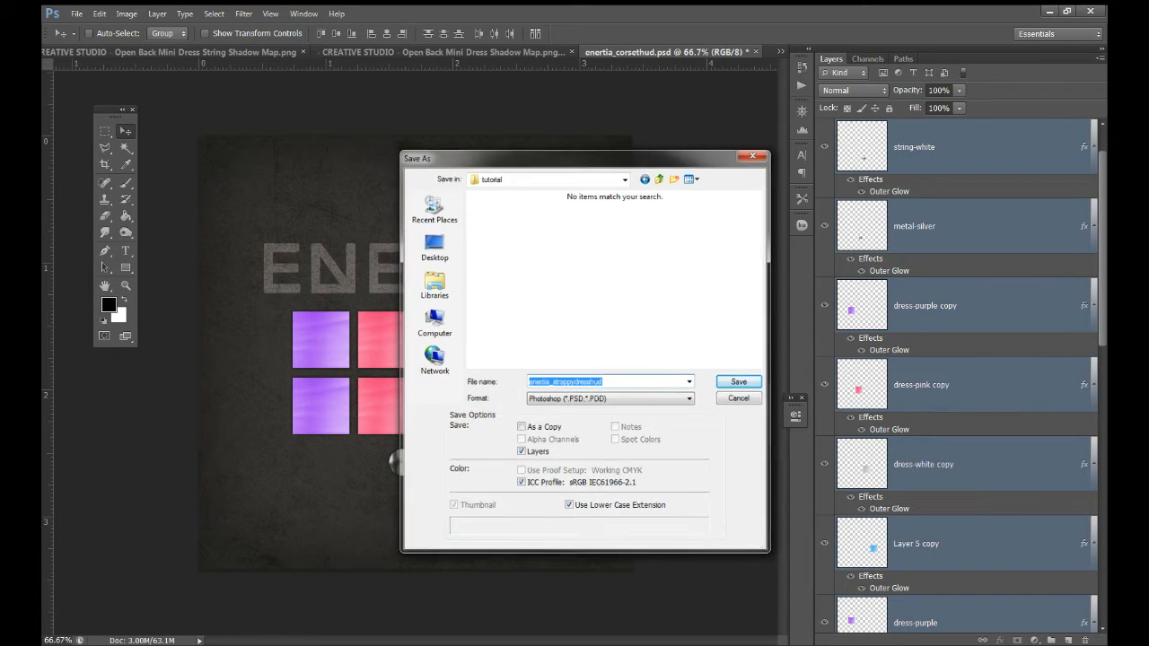
key(Return)
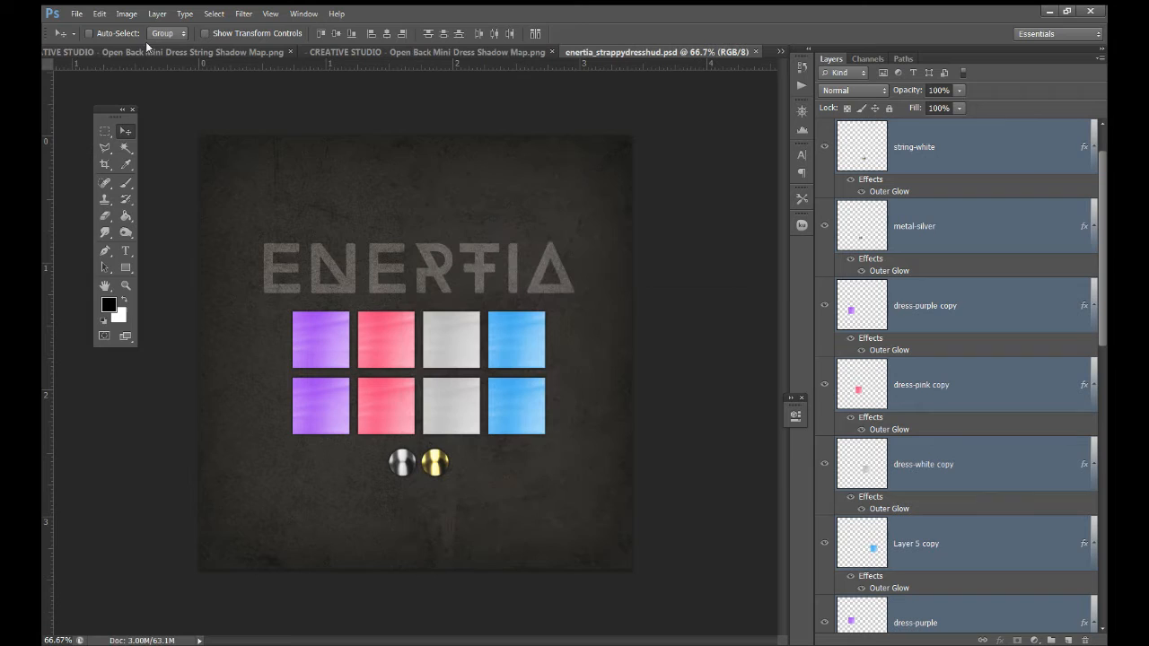
Save a JPEG copy of the HUD, accepting the default quality options
click(78, 14)
click(90, 166)
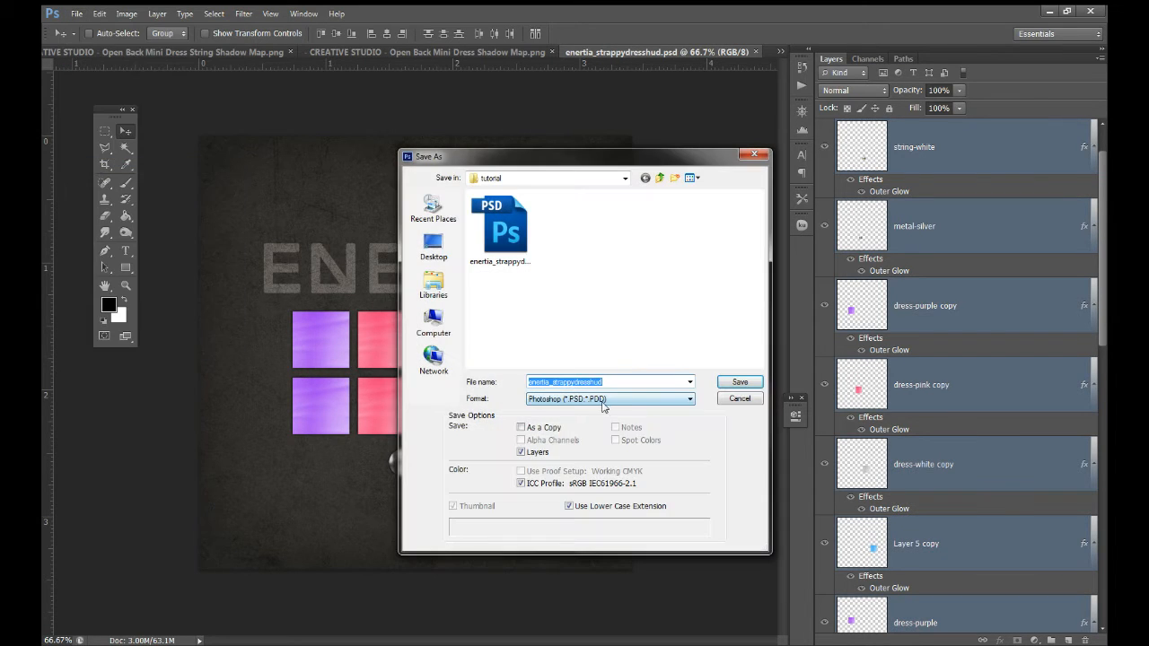
click(603, 399)
click(566, 474)
click(739, 382)
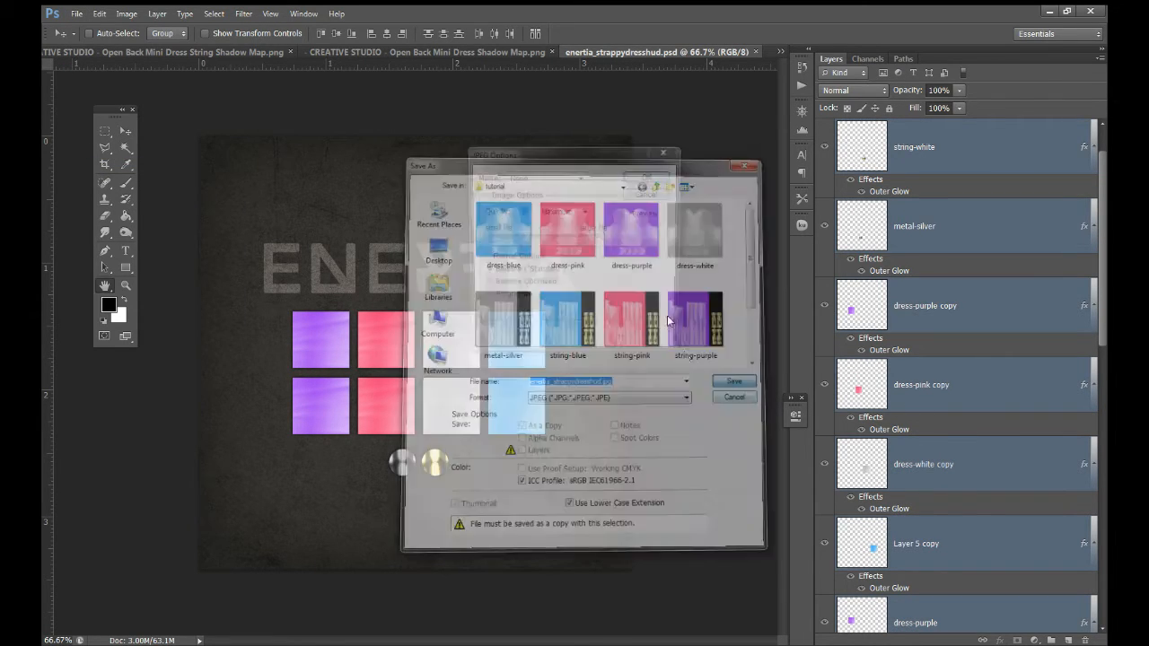
click(654, 176)
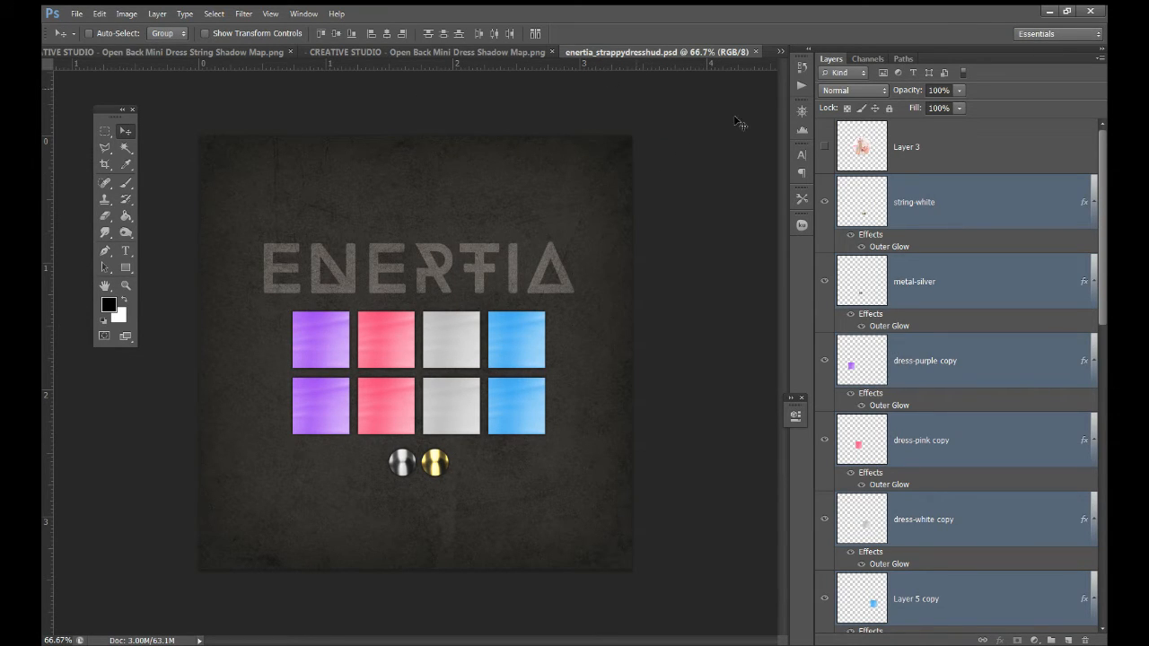
Select the dress-purple copy layer and shift the lower purple swatch left
alt+click(1094, 199)
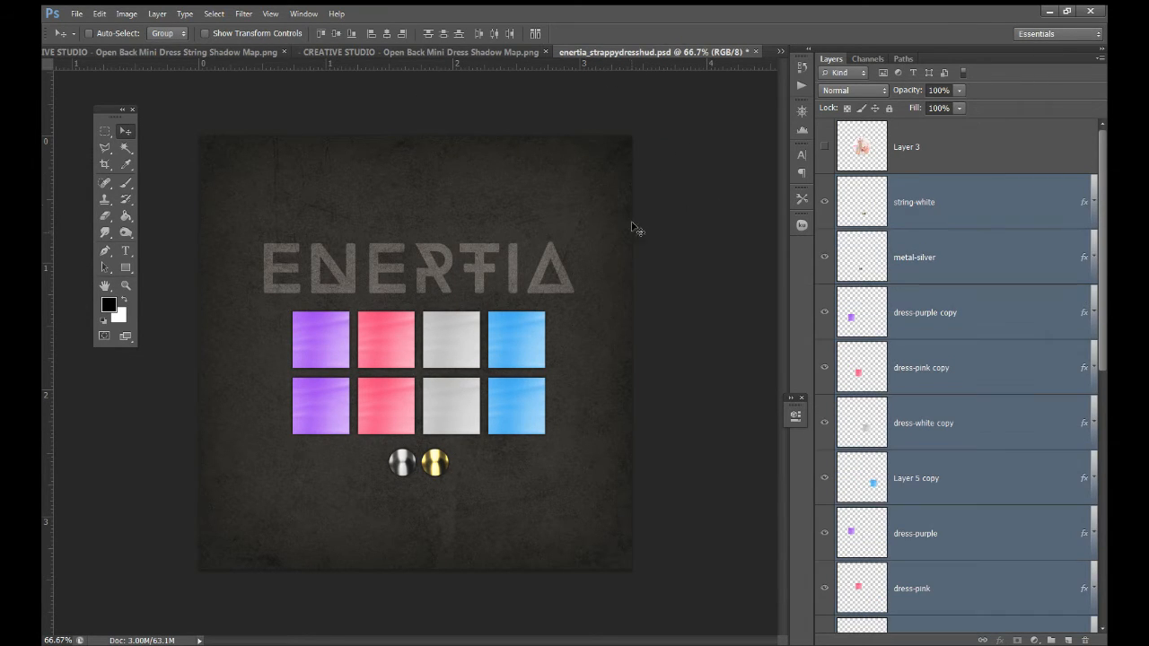
click(903, 207)
click(853, 314)
drag(334, 339, 304, 338)
drag(316, 377, 307, 417)
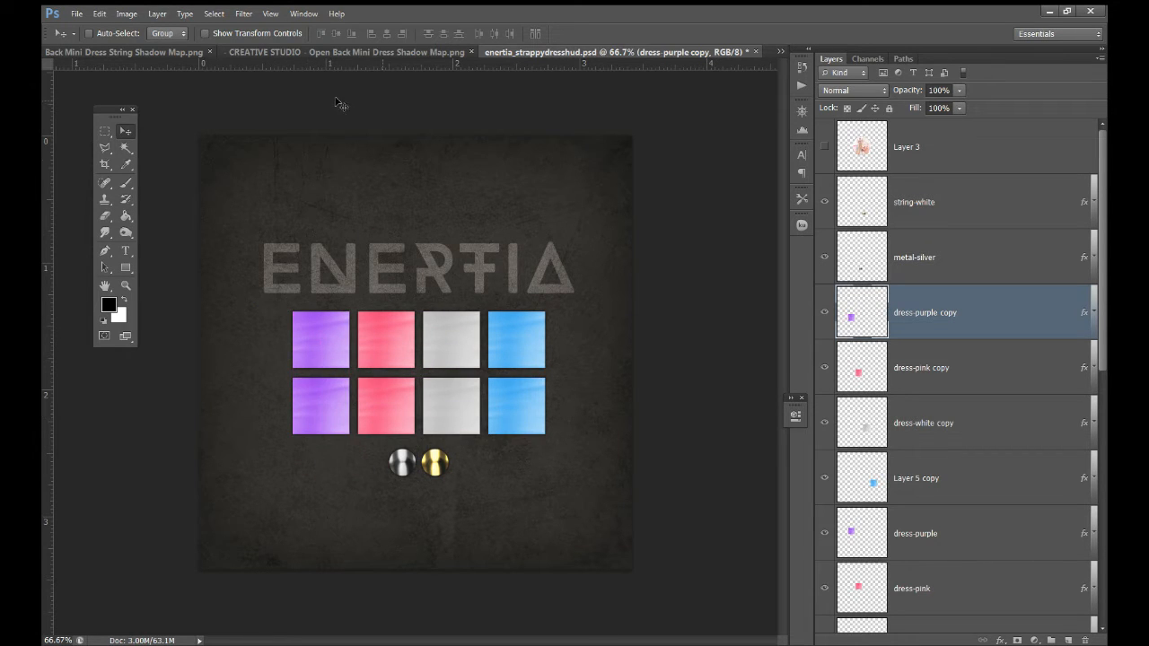
Check the Smart Guides setting and drag the purple swatch copy around to test its alignment
click(304, 14)
mouse_move(271, 14)
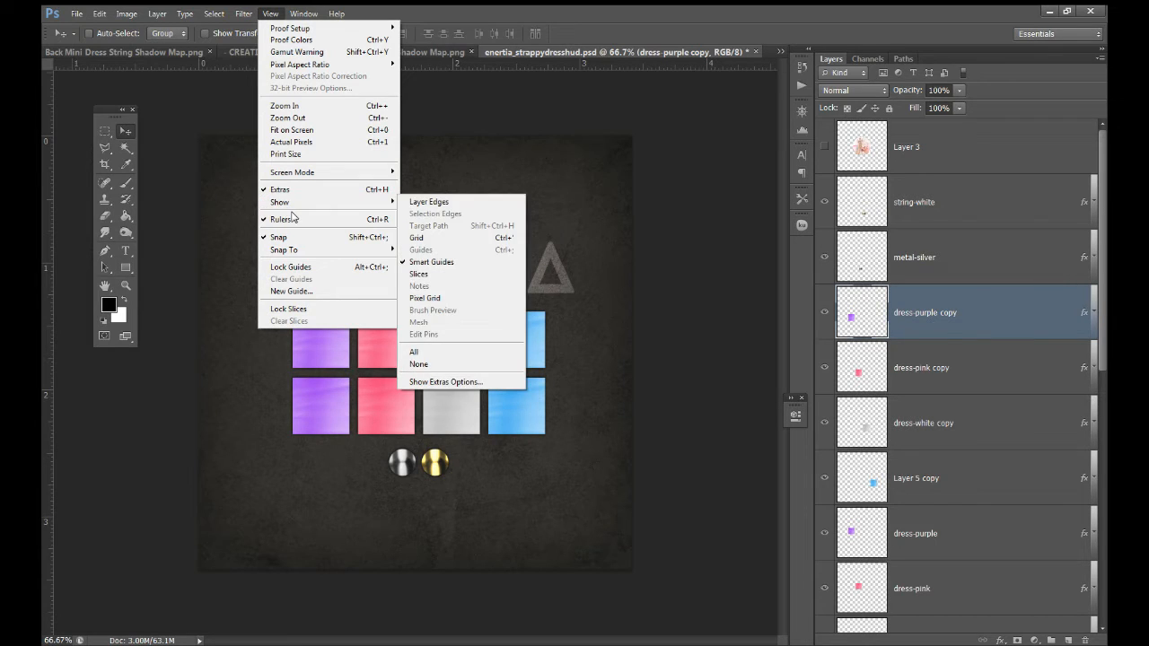
mouse_move(296, 206)
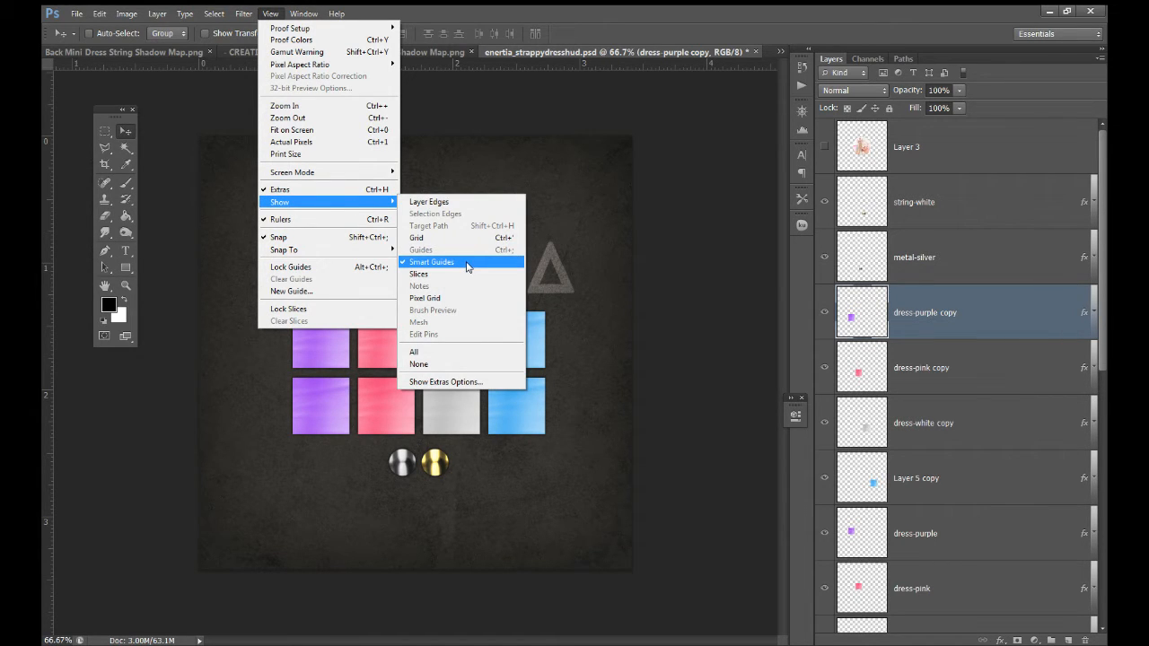
click(316, 411)
mouse_move(319, 400)
mouse_down()
mouse_move(350, 329)
mouse_move(425, 266)
mouse_move(358, 260)
mouse_move(387, 270)
mouse_move(350, 326)
mouse_move(225, 256)
mouse_move(244, 338)
mouse_move(321, 414)
mouse_move(277, 358)
mouse_move(494, 259)
mouse_move(519, 277)
mouse_move(420, 493)
mouse_move(419, 520)
mouse_move(420, 485)
mouse_move(316, 398)
mouse_up()
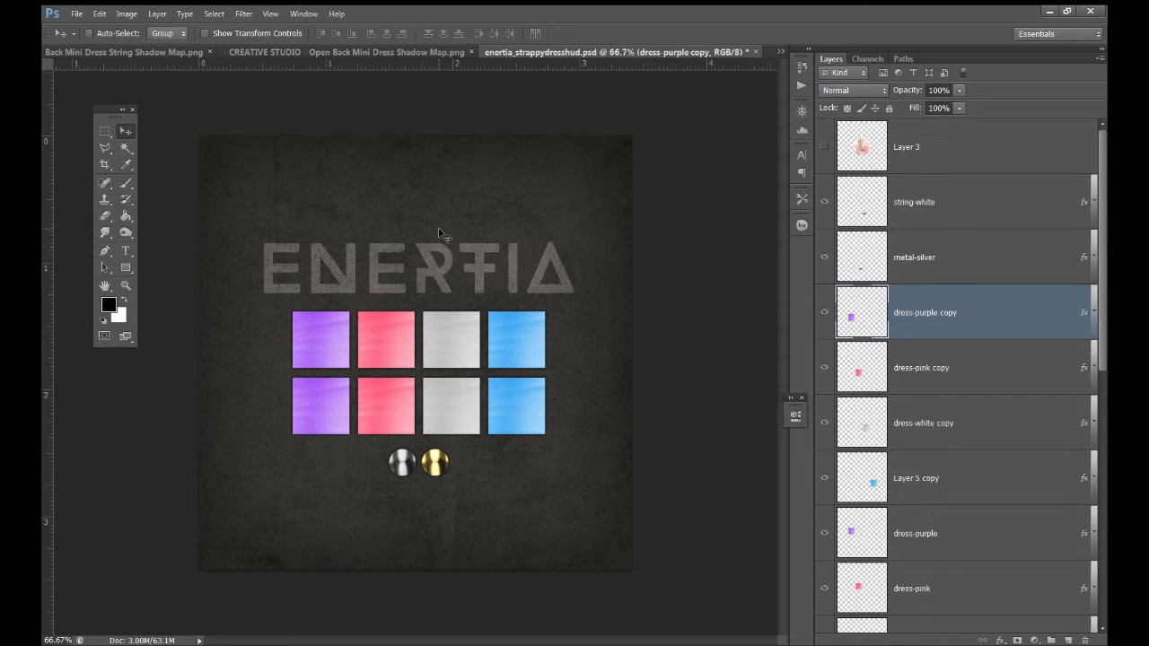
drag(343, 325, 468, 287)
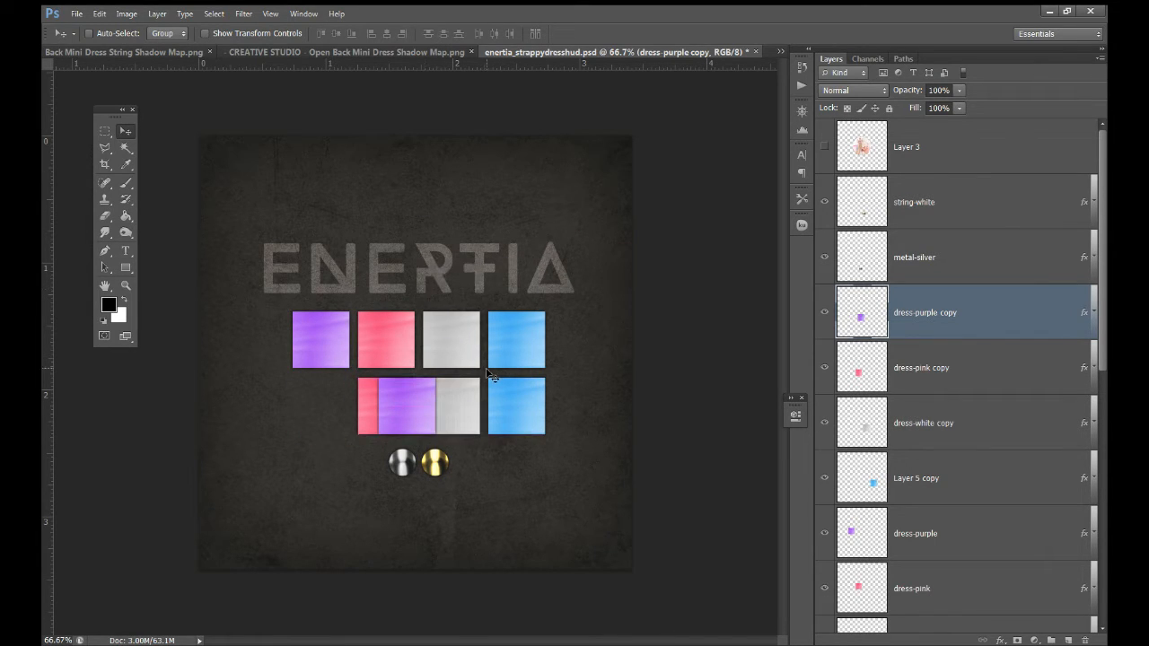
drag(443, 401, 334, 409)
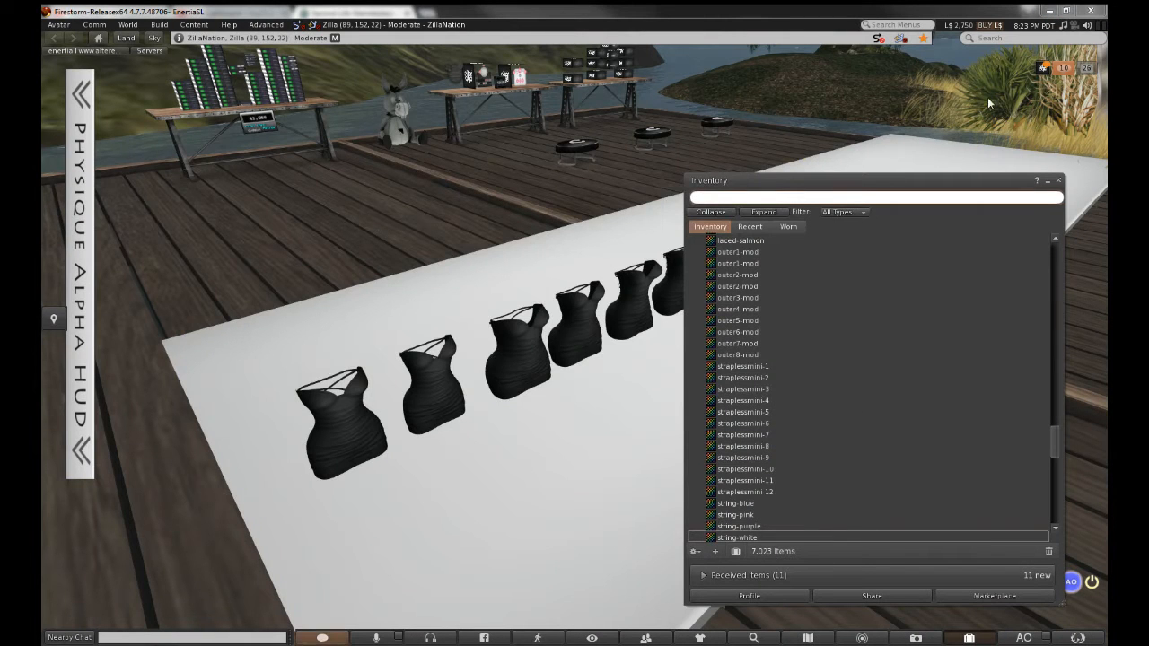
Read the Toxxic Design Studios group chat, close Conversations, and bring up the Build menu
click(1037, 71)
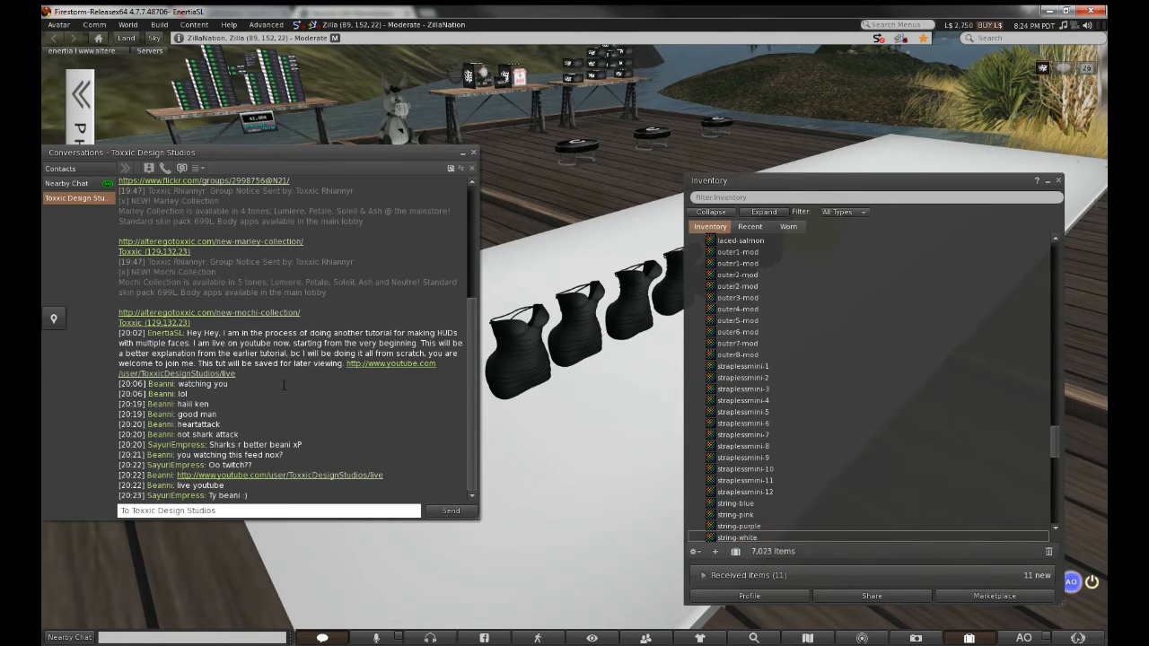
click(473, 152)
click(158, 25)
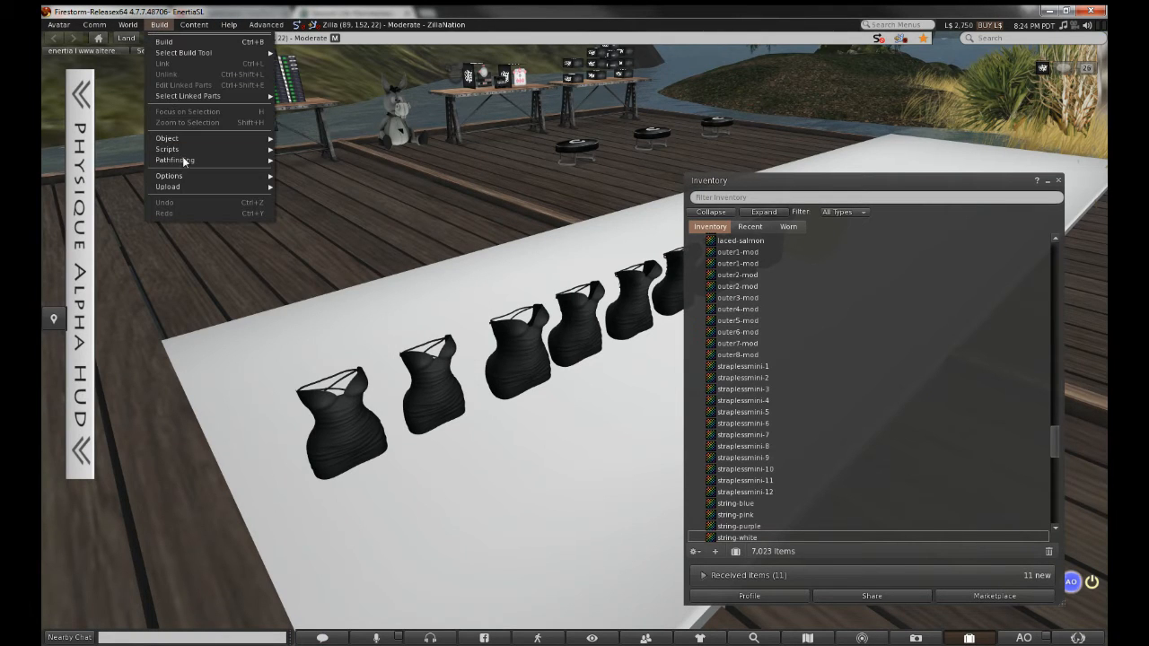
Upload the enertia_strappydresshud image as a texture for L$10
mouse_move(186, 187)
click(361, 187)
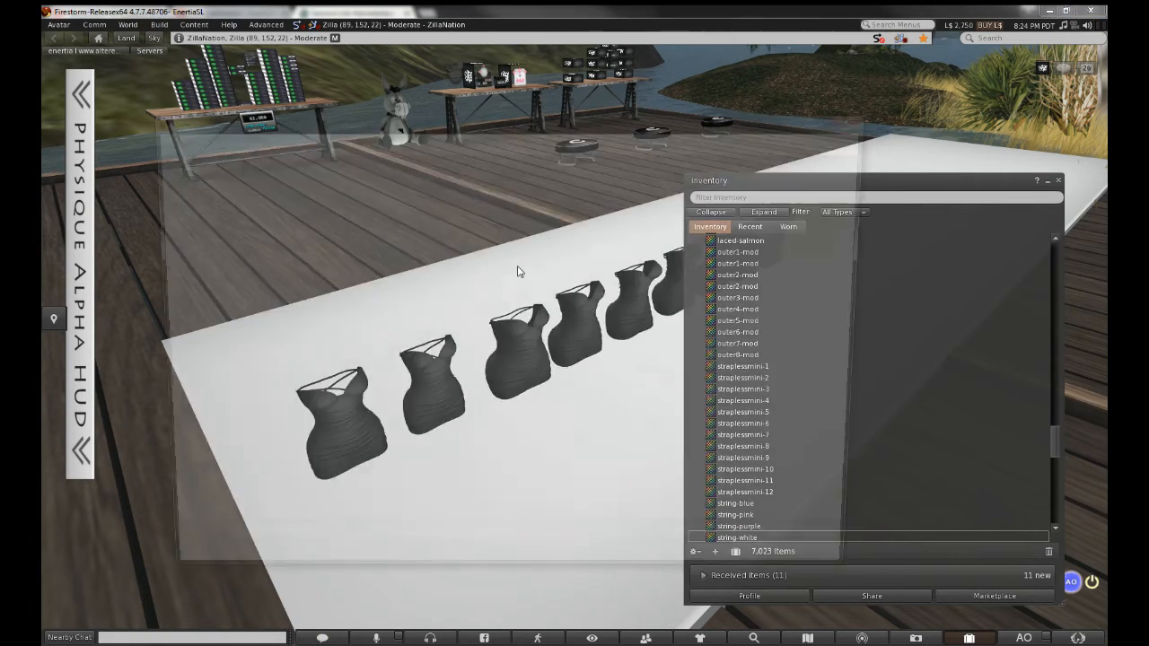
double_click(844, 229)
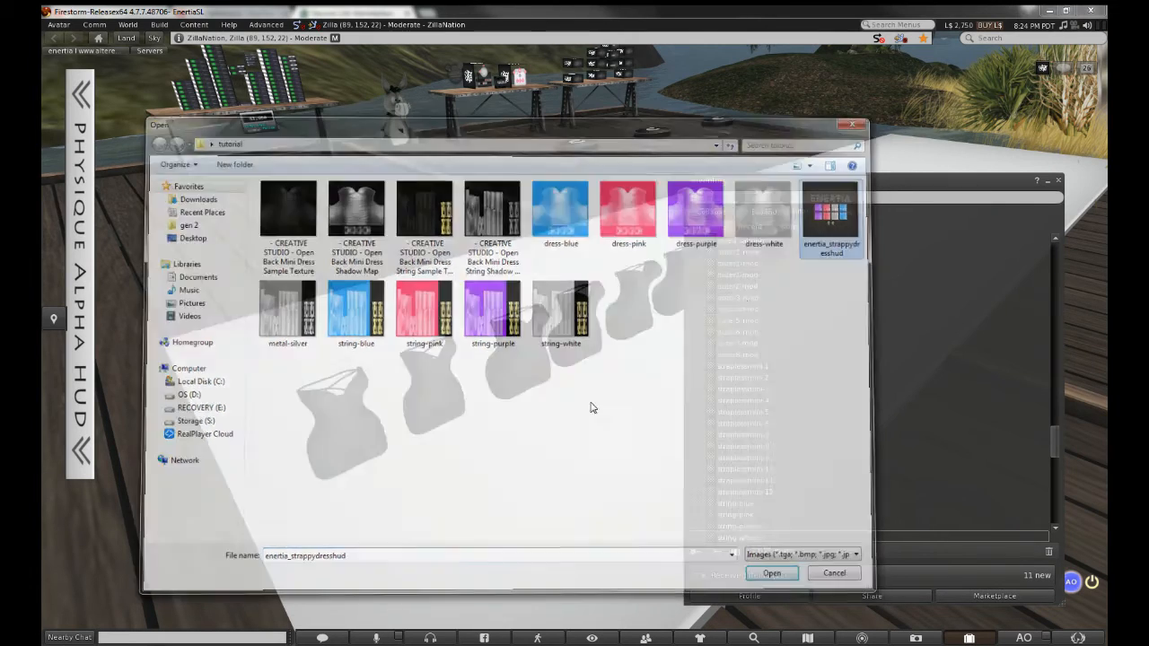
click(494, 470)
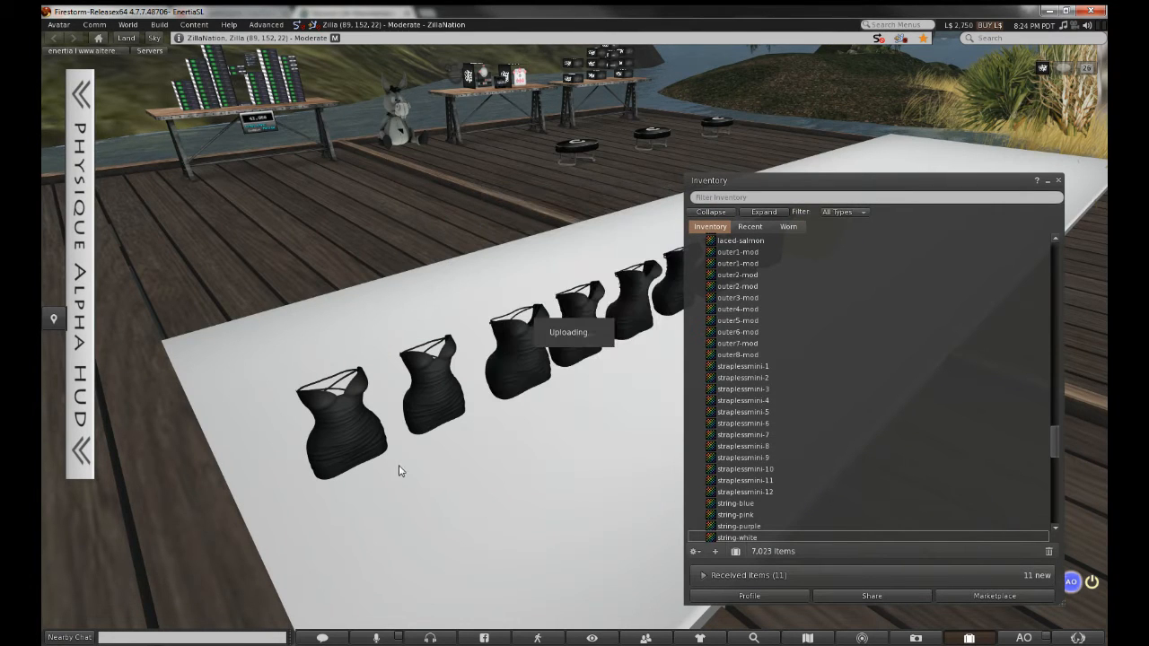
Sort the Inventory by Most Recent so the new texture appears first
drag(807, 190, 940, 189)
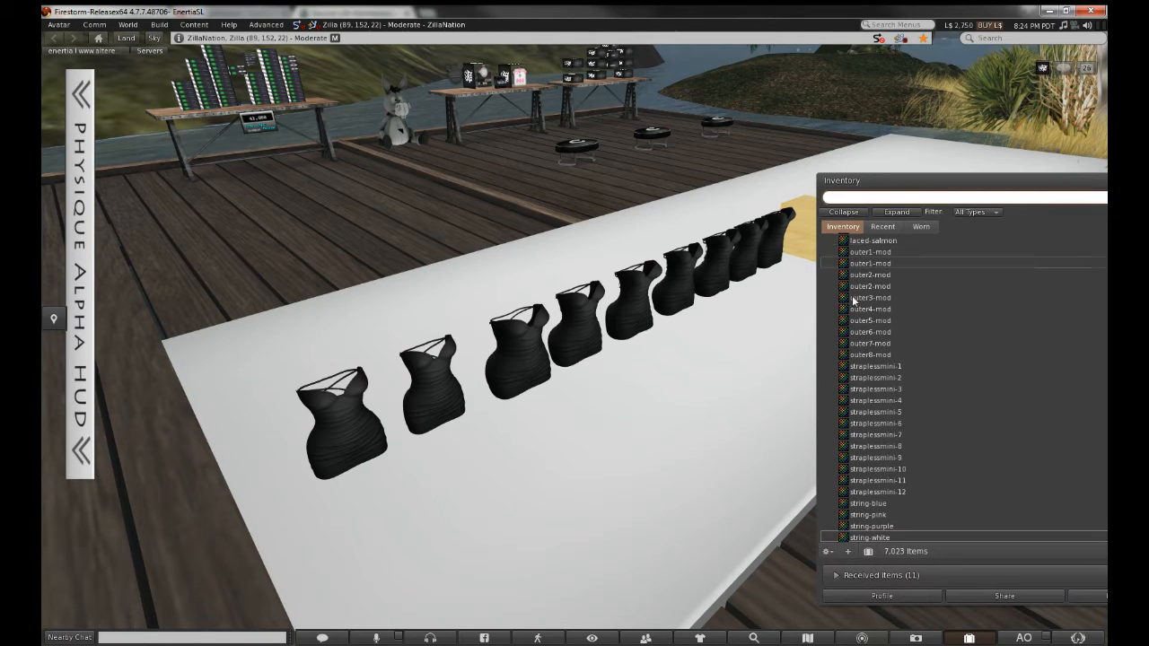
click(827, 552)
click(864, 305)
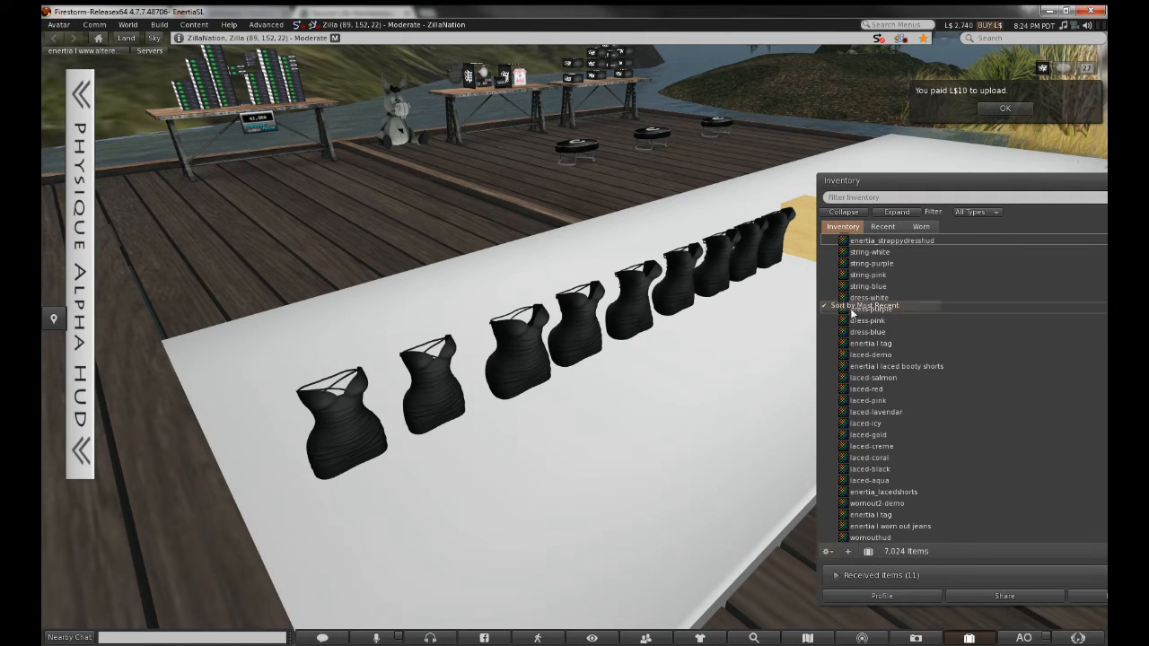
Apply the enertia_strappydresshud texture to the blank wooden cube
alt+click(797, 218)
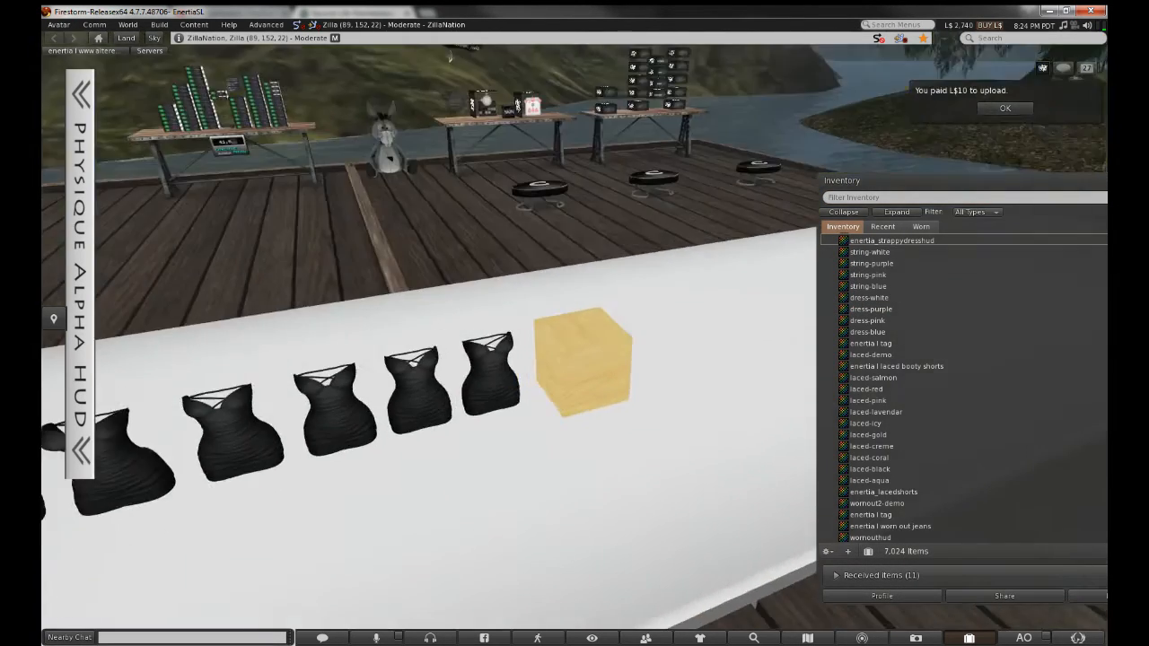
right_click(578, 356)
click(604, 378)
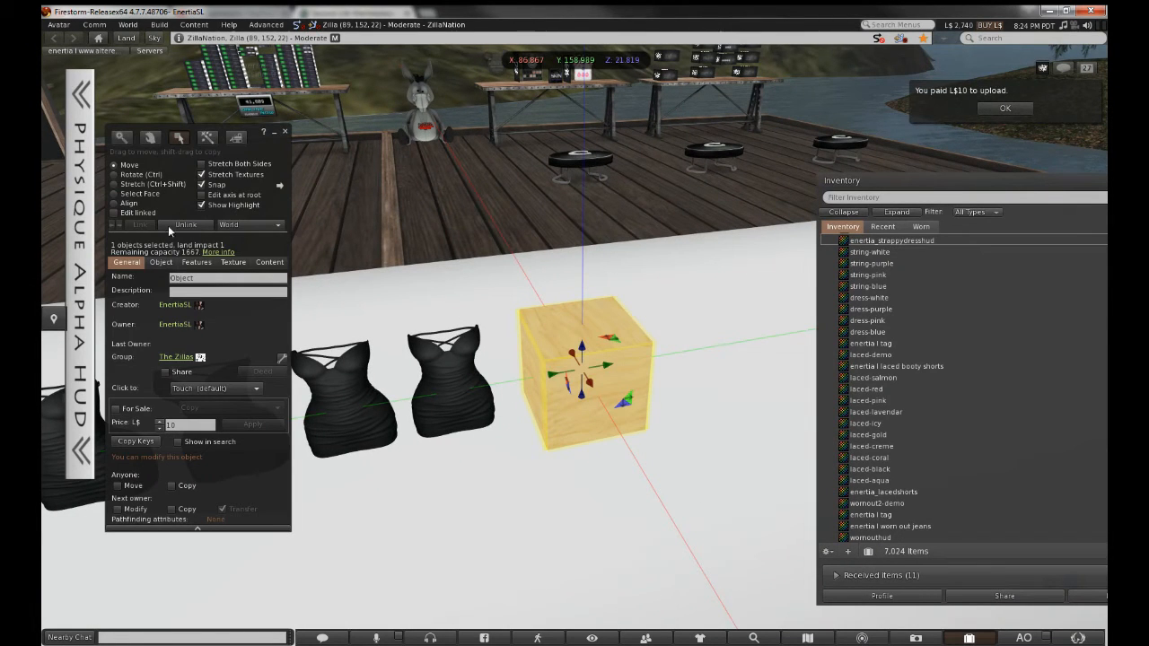
drag(885, 242, 312, 345)
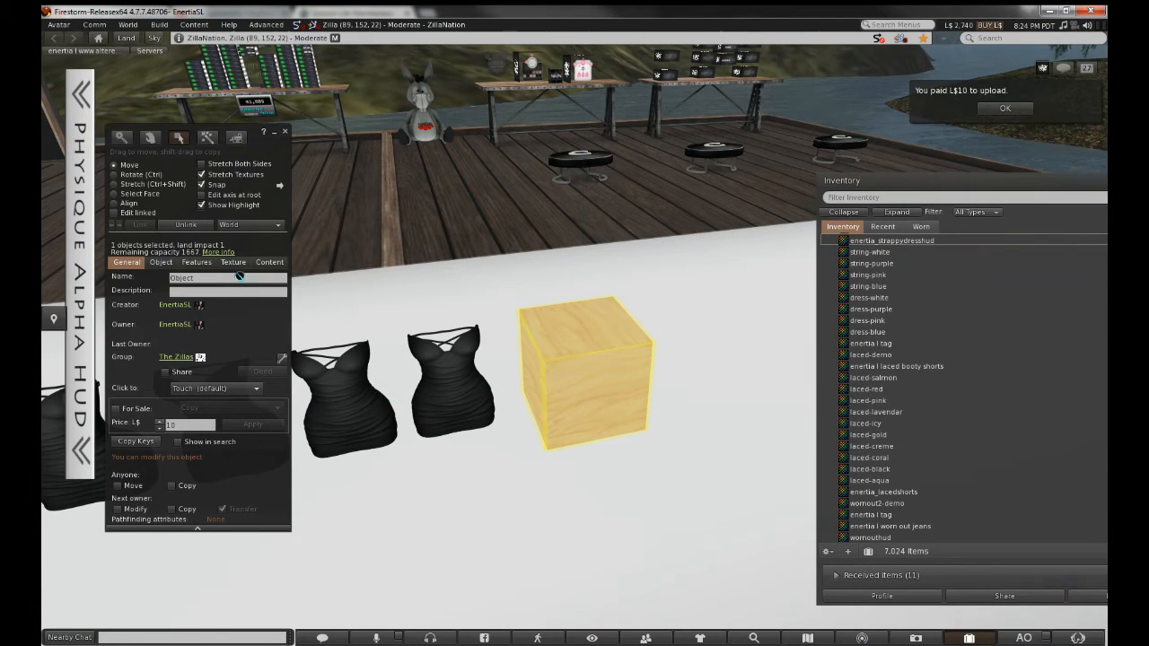
drag(240, 276, 196, 307)
drag(148, 359, 144, 357)
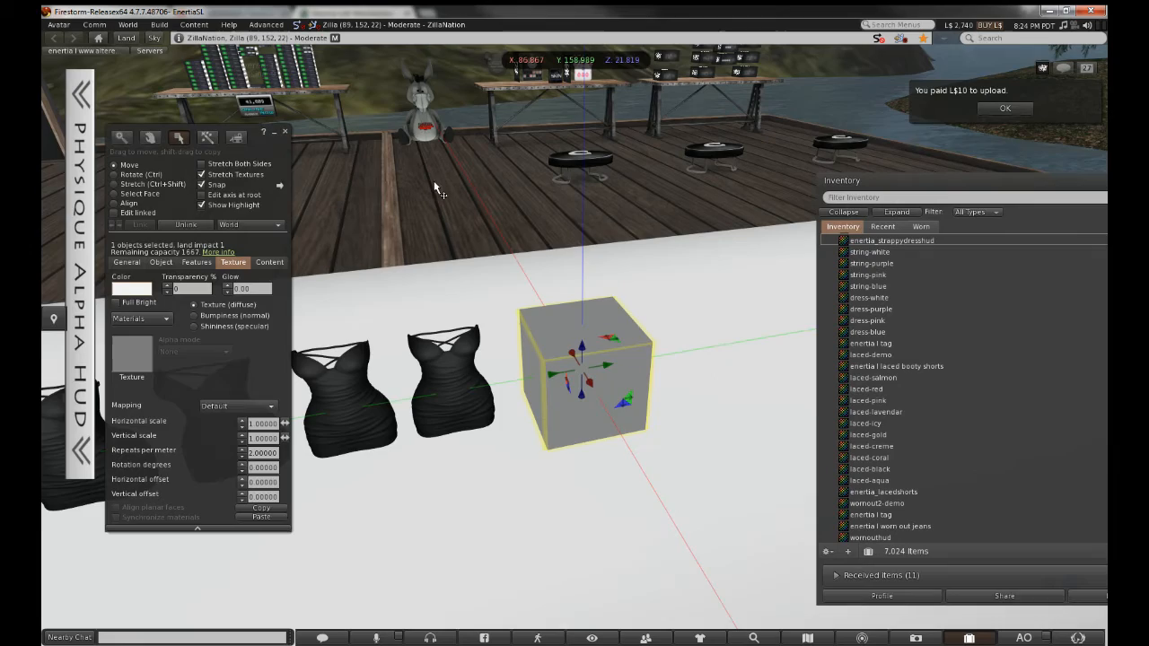
click(285, 132)
Create a small wooden box and move it onto the HUD cube's top-left purple swatch
key(Escape)
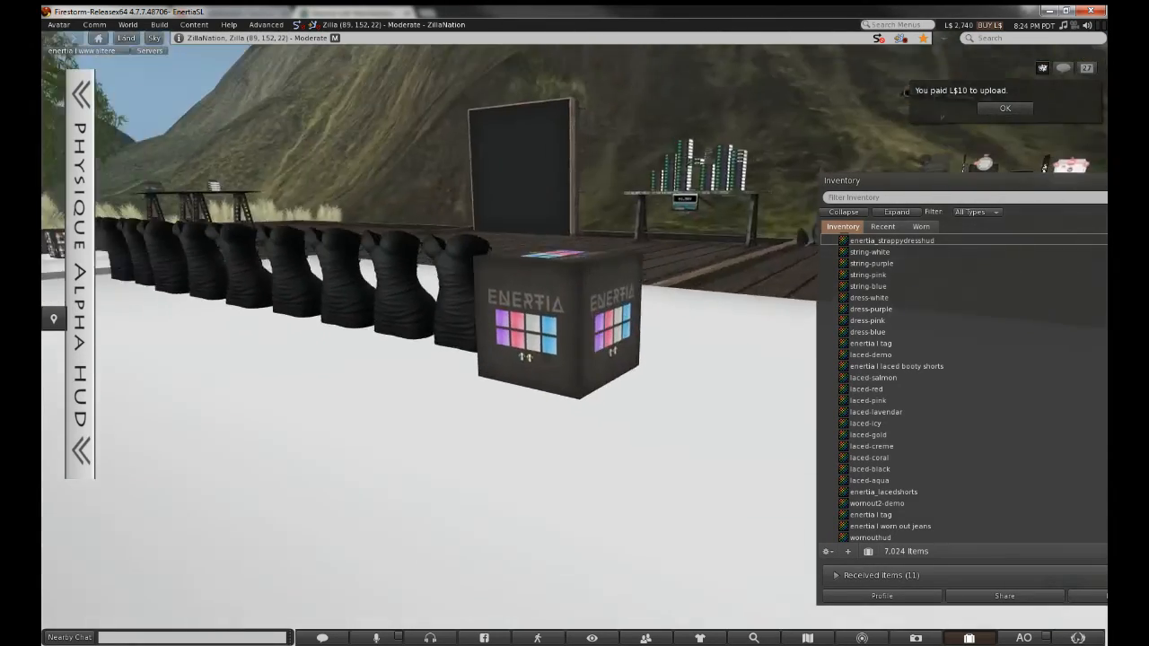
alt+drag(556, 323, 575, 395)
alt+drag(462, 333, 580, 342)
alt+drag(723, 321, 583, 436)
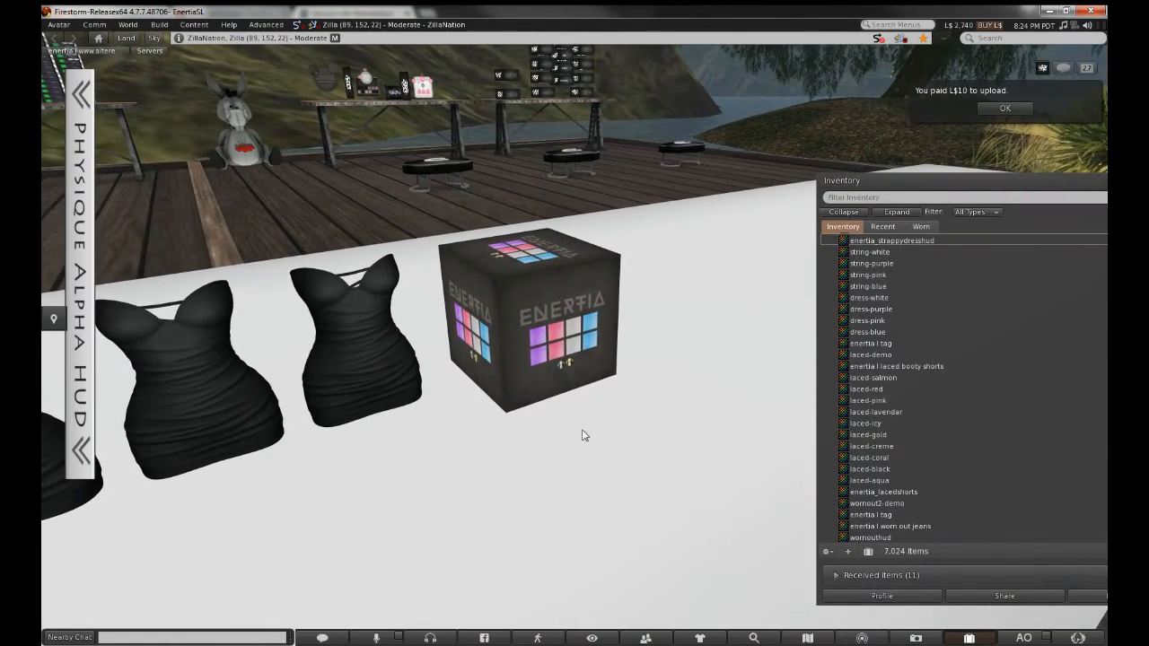
right_click(582, 436)
click(584, 410)
click(616, 461)
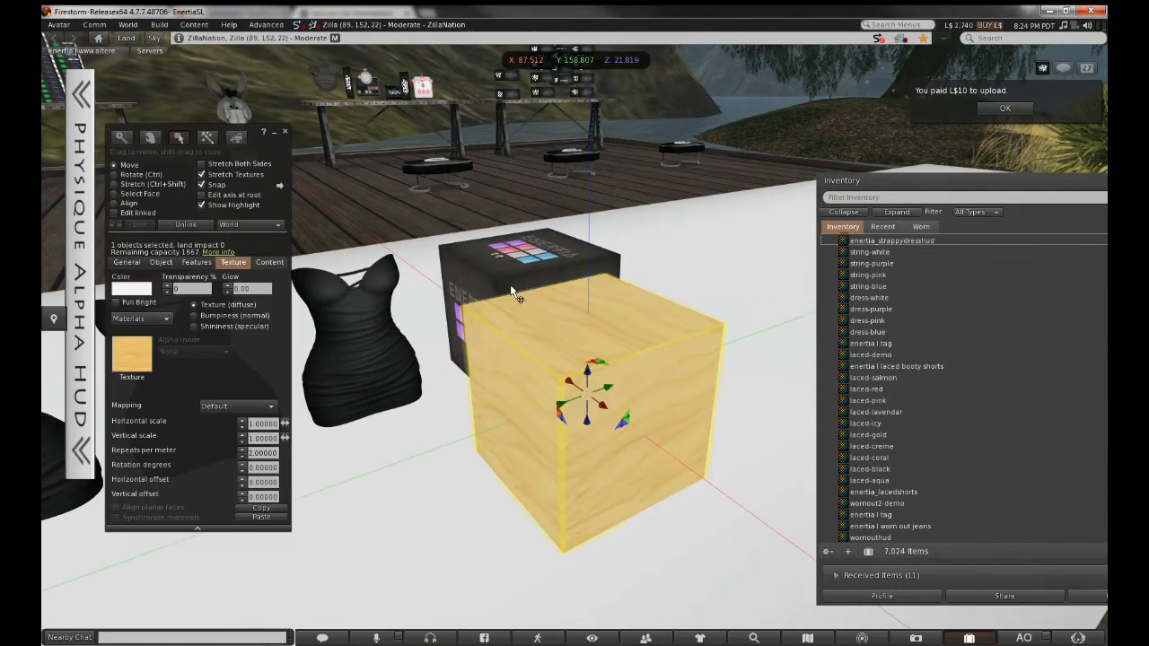
ctrl+shift+drag(620, 290, 607, 539)
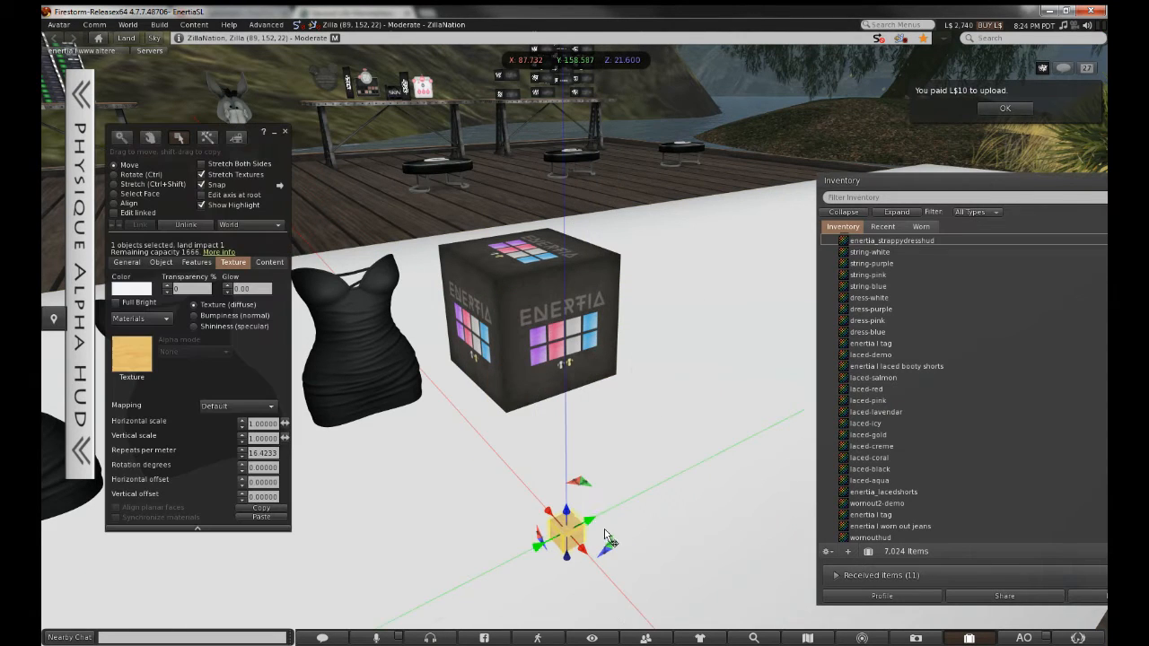
drag(576, 503, 518, 371)
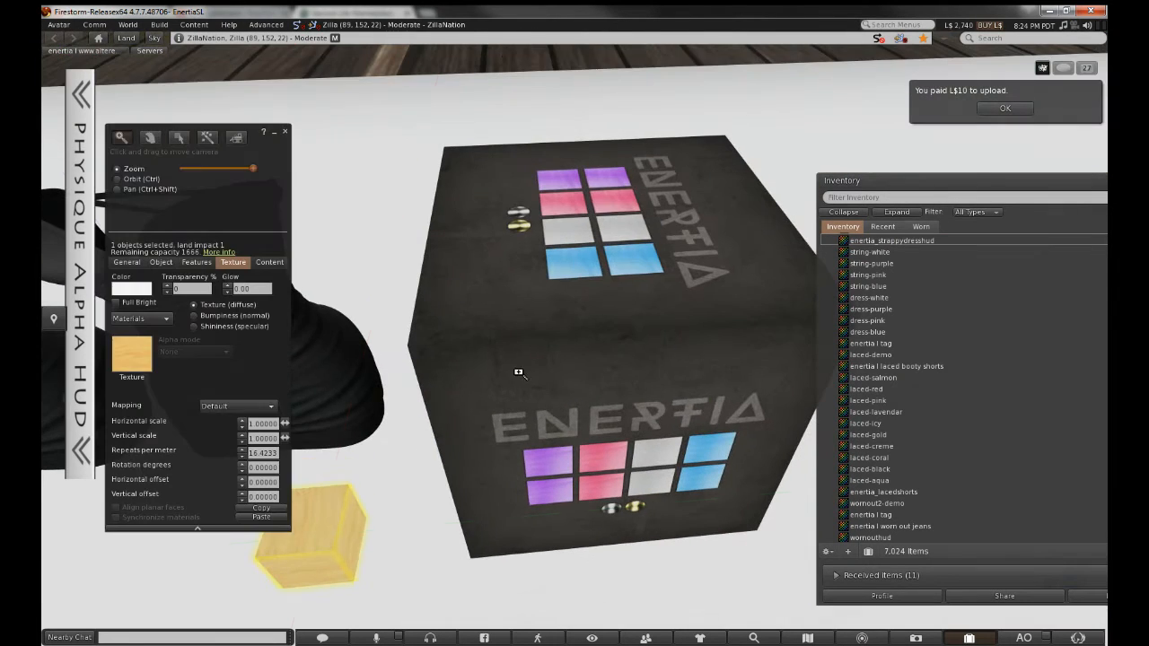
drag(366, 534, 453, 285)
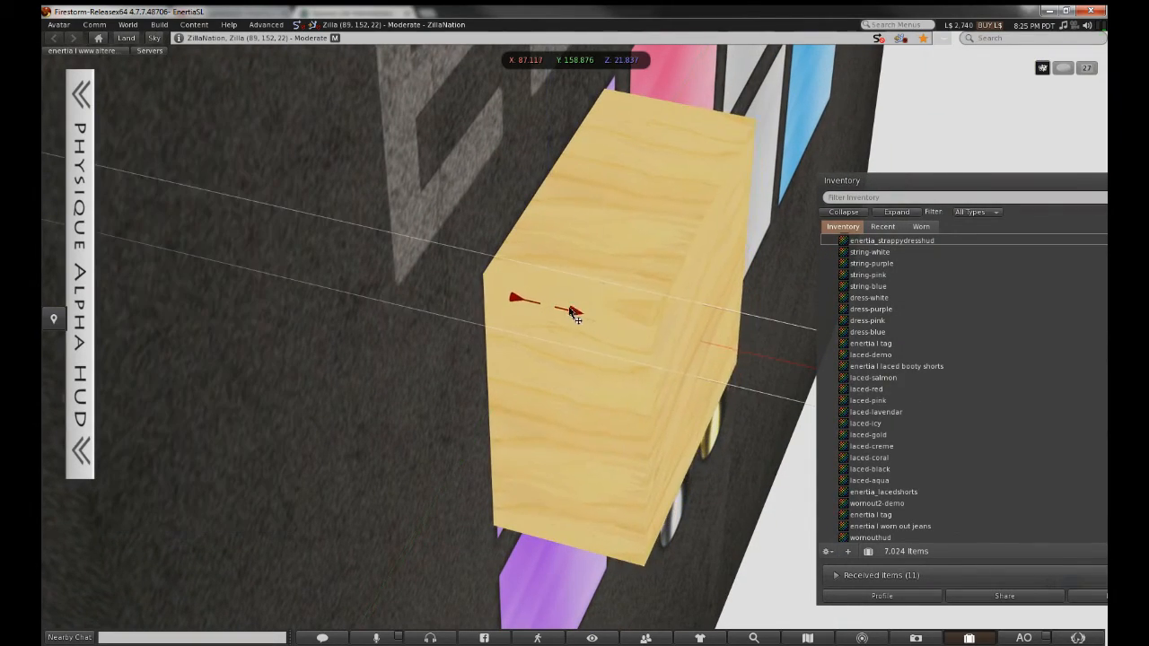
Stretch the box to fit the first swatch and copy it onto the swatch below
alt+drag(541, 263, 662, 343)
key(ctrl+shift)
ctrl+alt+drag(440, 453, 576, 340)
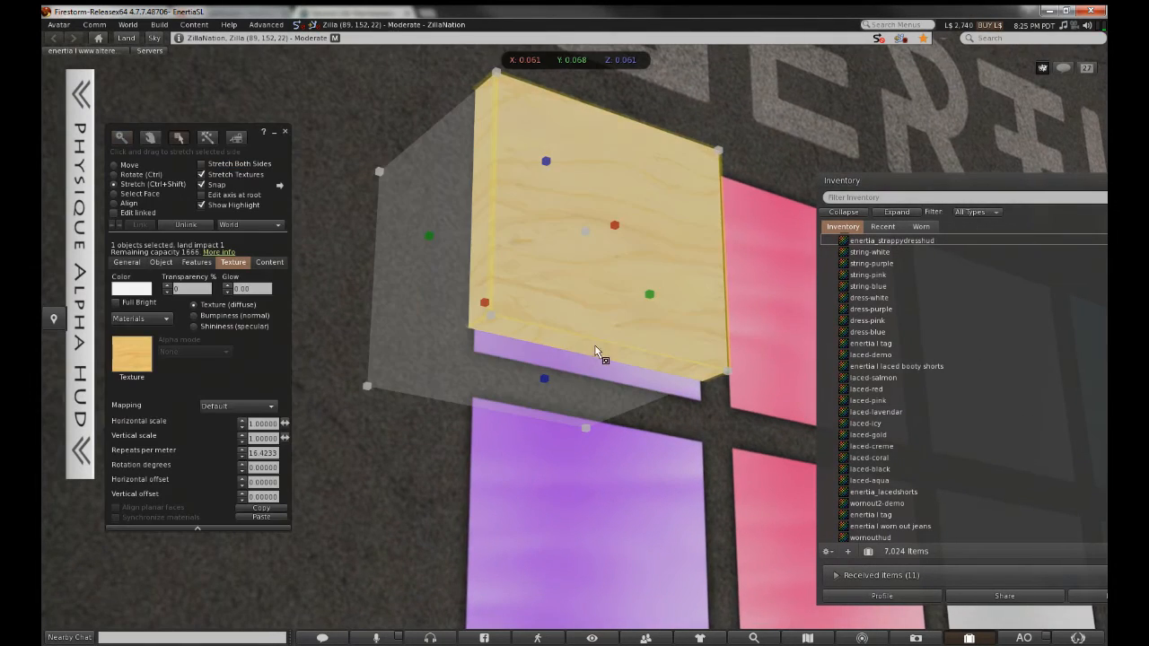
ctrl+shift+drag(543, 385, 544, 409)
alt+drag(548, 359, 619, 404)
shift+drag(516, 293, 514, 453)
alt+drag(566, 422, 574, 395)
Copy the box pair across the pink and grey columns so all eight swatches are covered
shift+click(584, 218)
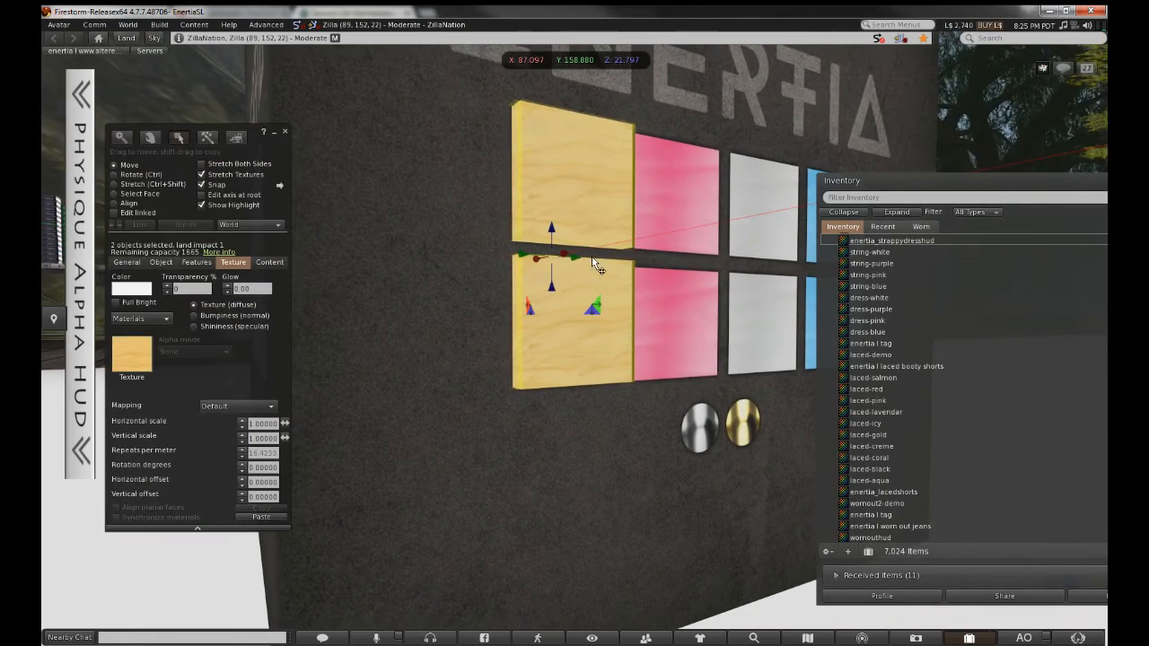
shift+drag(581, 257, 684, 255)
alt+drag(683, 251, 540, 354)
drag(467, 367, 459, 372)
alt+drag(459, 372, 574, 359)
alt+click(667, 369)
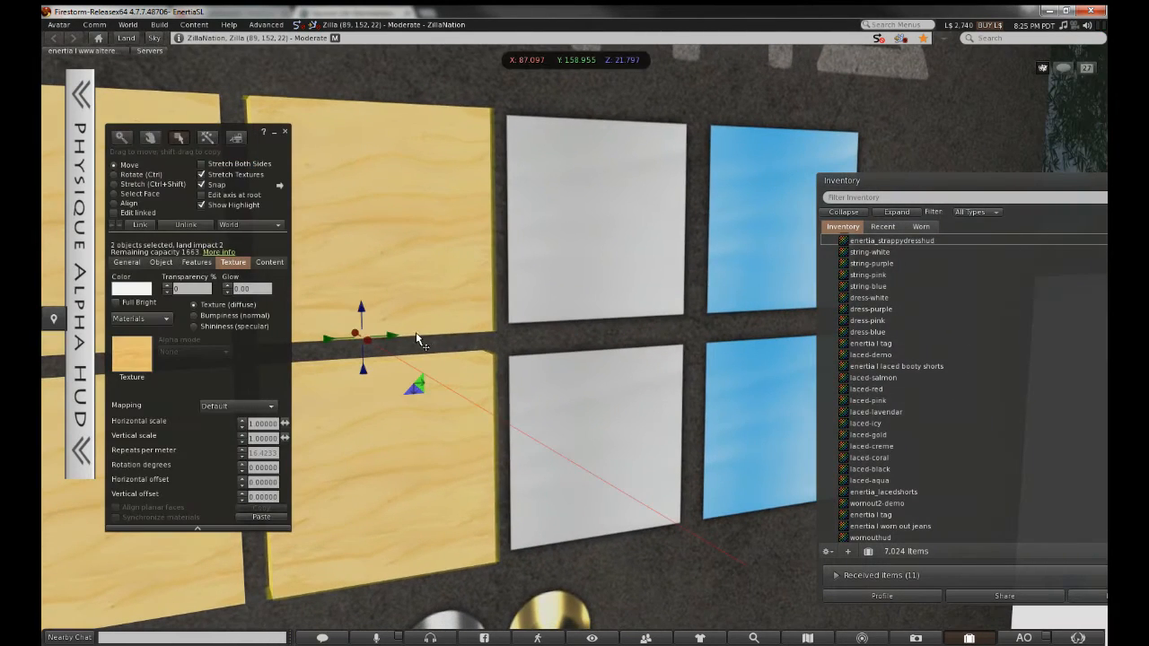
drag(386, 337, 599, 335)
alt+drag(598, 335, 723, 368)
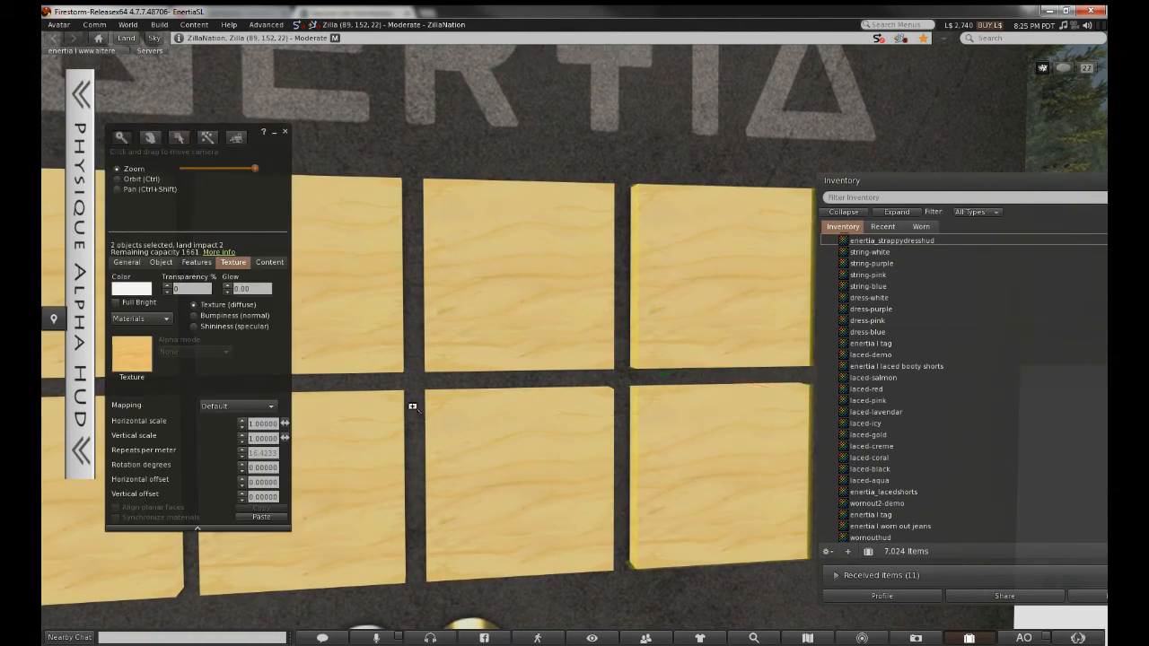
alt+drag(411, 405, 411, 467)
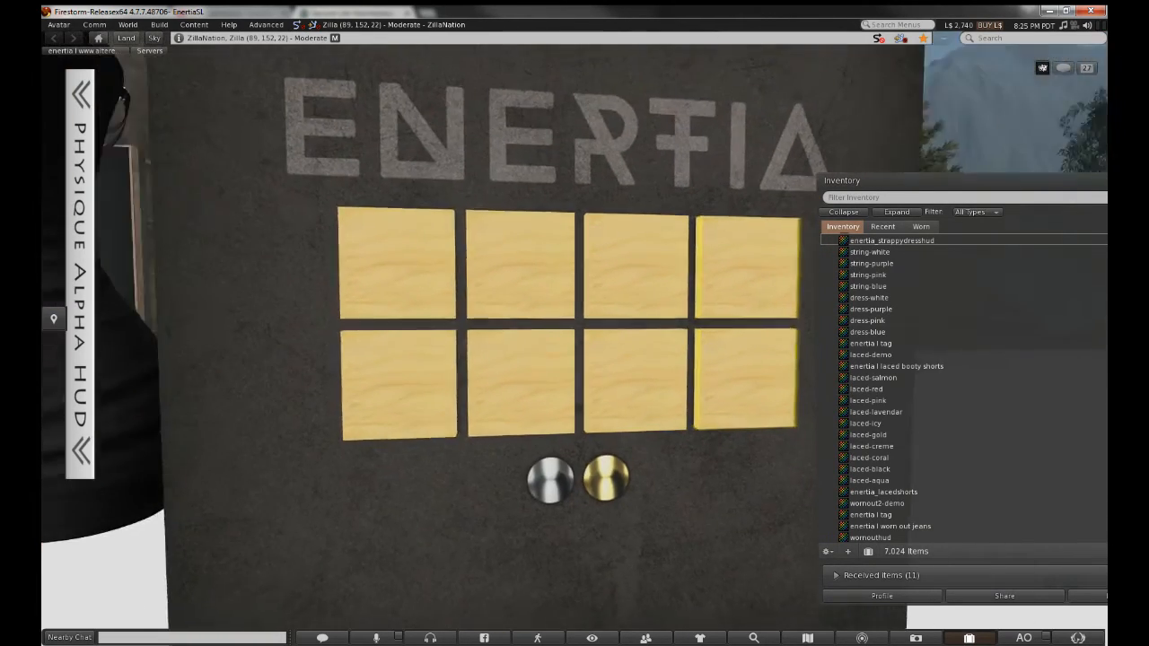
alt+drag(574, 382, 574, 338)
click(539, 354)
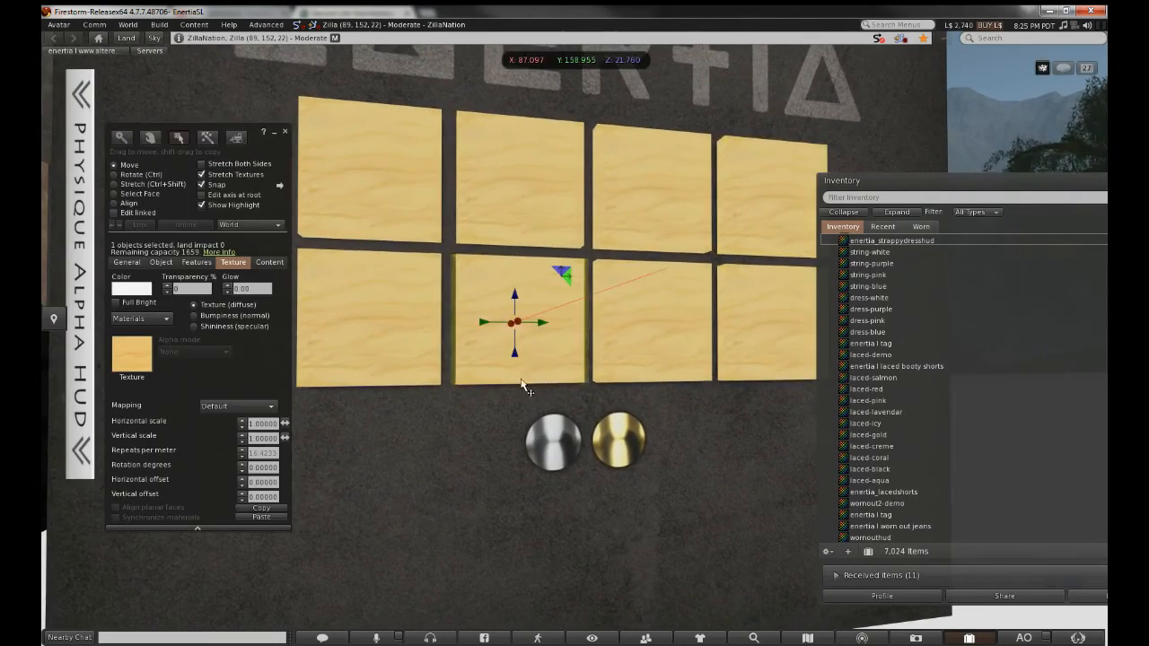
Copy a box down and resize it to cover the round metal buttons below the swatches
drag(518, 367, 587, 344)
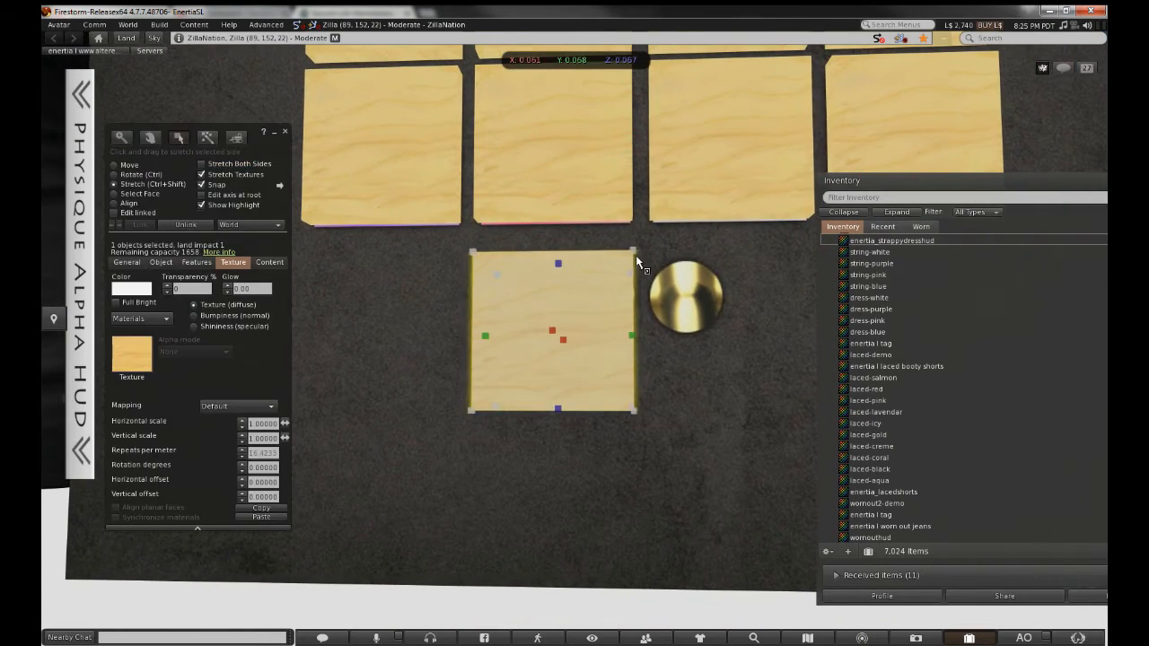
drag(635, 255, 632, 303)
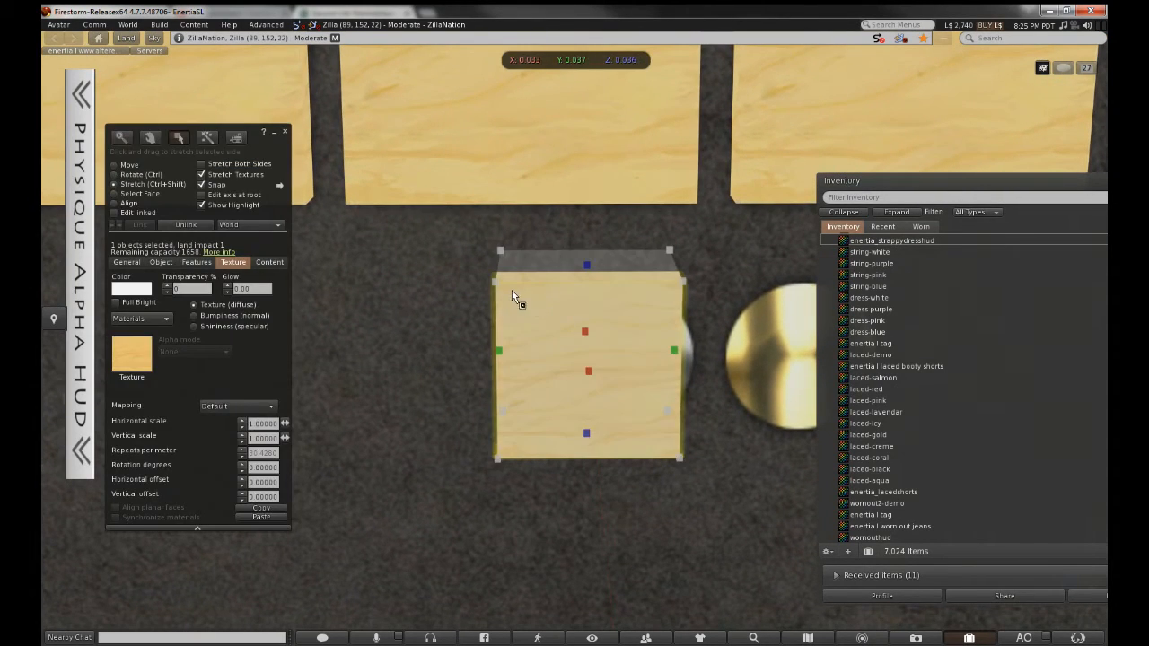
ctrl+shift+drag(504, 280, 529, 309)
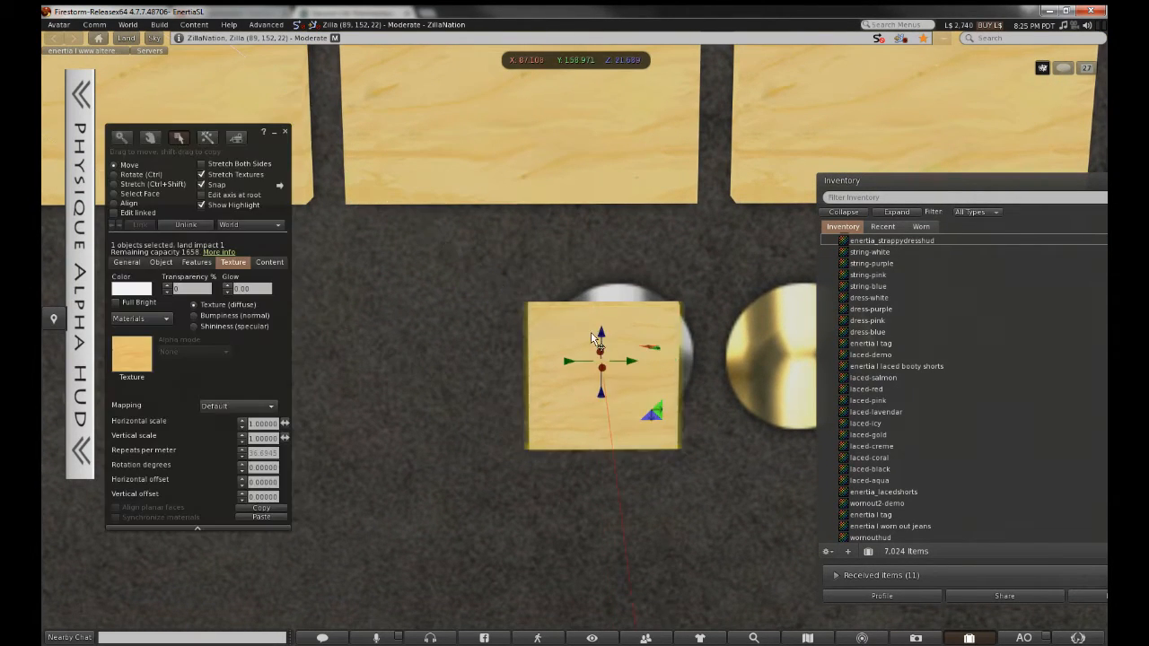
drag(605, 337, 645, 395)
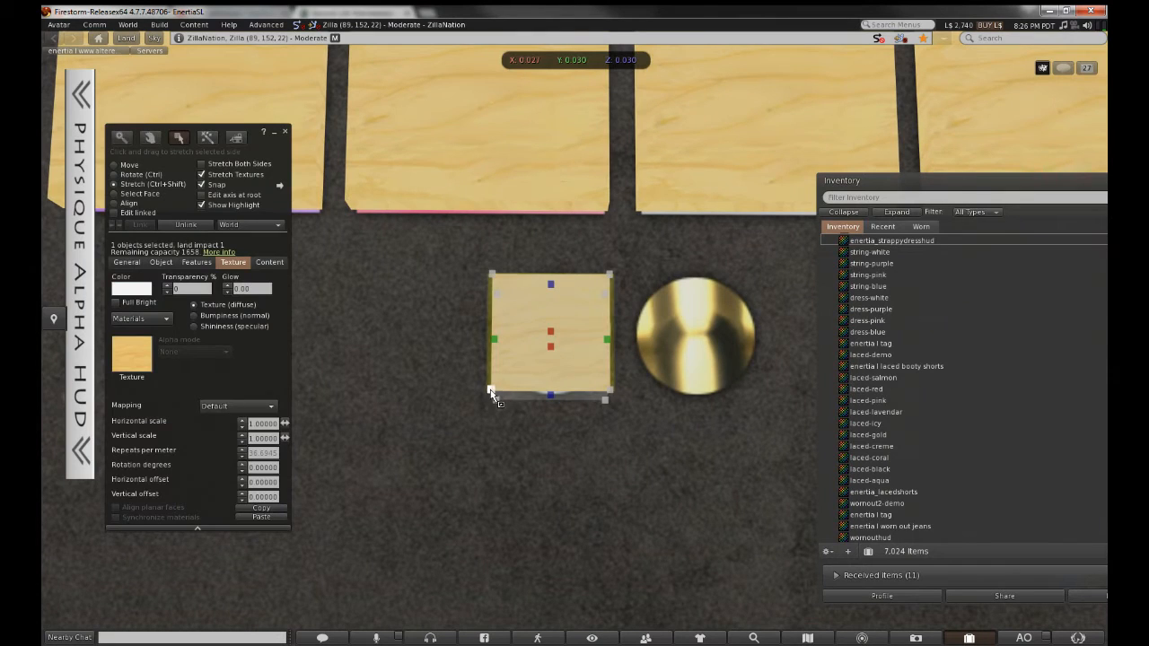
ctrl+shift+drag(491, 389, 481, 400)
alt+drag(566, 388, 634, 330)
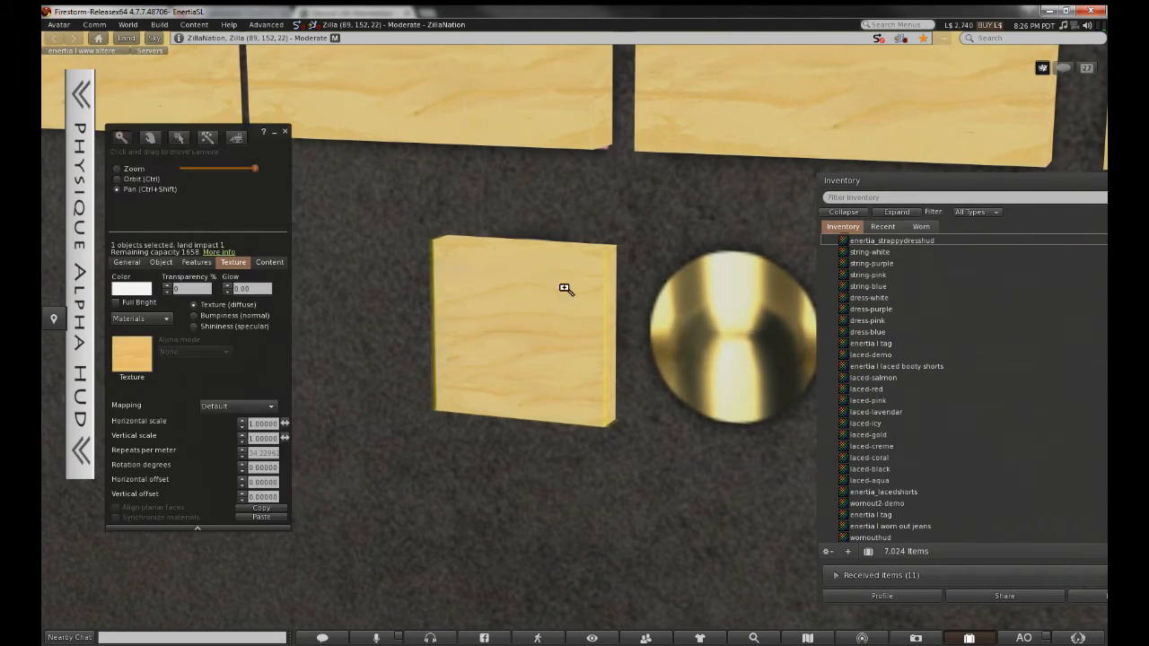
alt+drag(564, 289, 563, 340)
alt+drag(660, 377, 696, 395)
Select the four bottom-row swatch boxes
click(403, 292)
shift+click(530, 293)
shift+click(652, 298)
shift+click(747, 302)
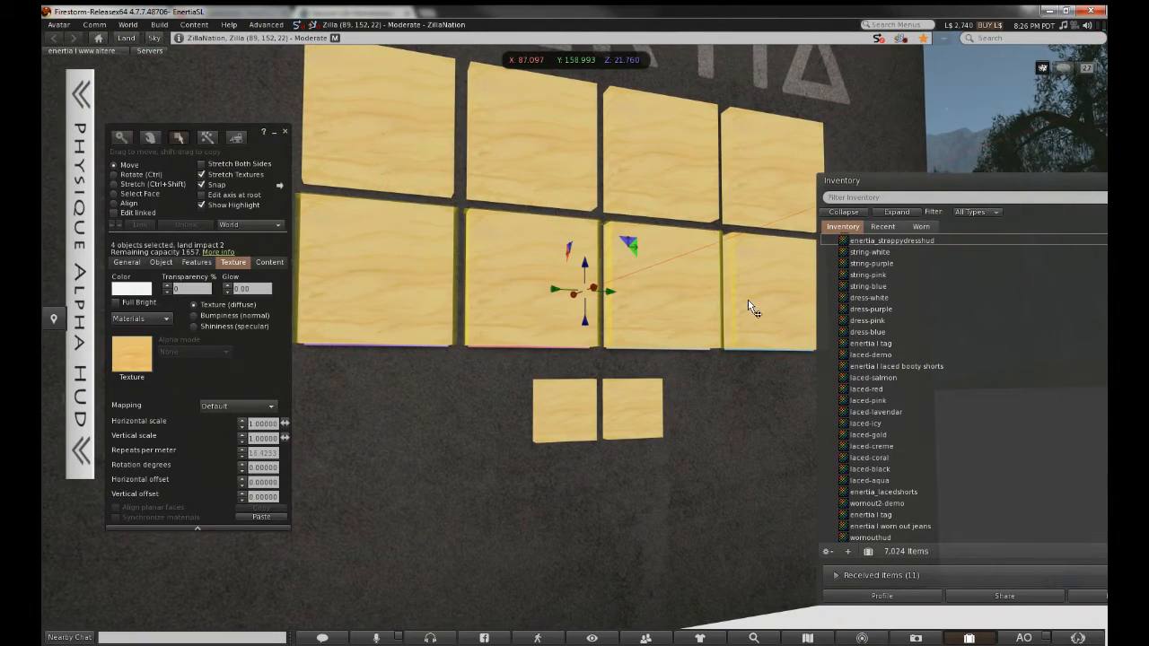
Lower the bottom row of boxes, then select all ten boxes including the button box
drag(589, 325, 589, 334)
ctrl+alt+drag(595, 278, 526, 426)
shift+click(526, 435)
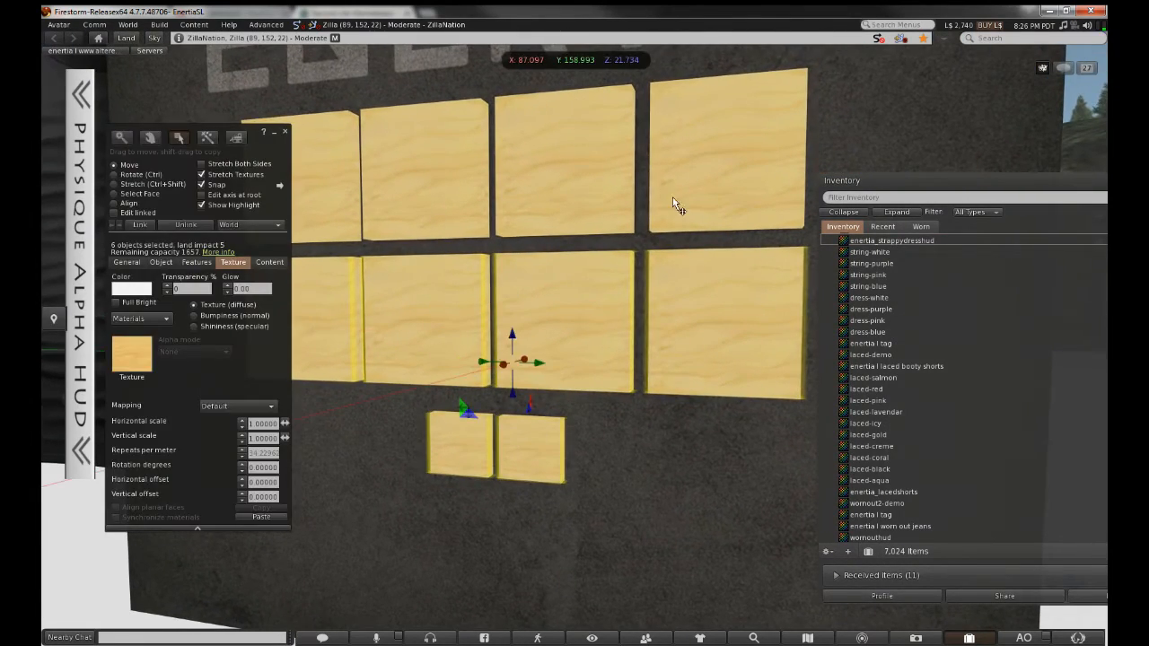
shift+click(673, 198)
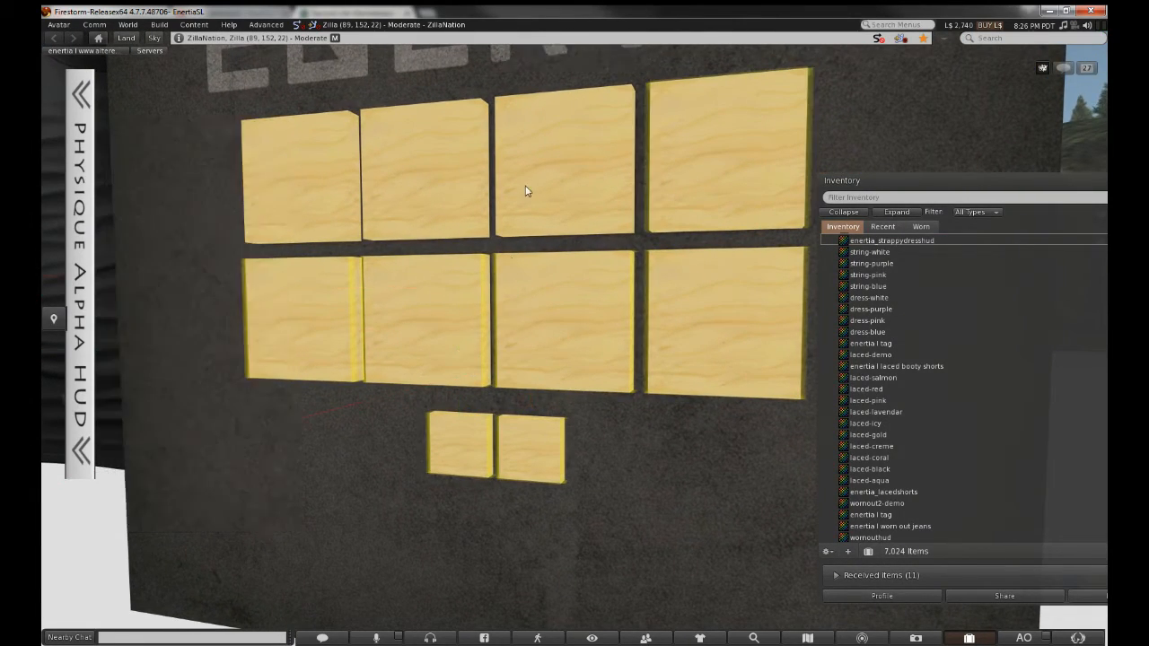
shift+click(525, 187)
shift+click(422, 182)
shift+click(336, 176)
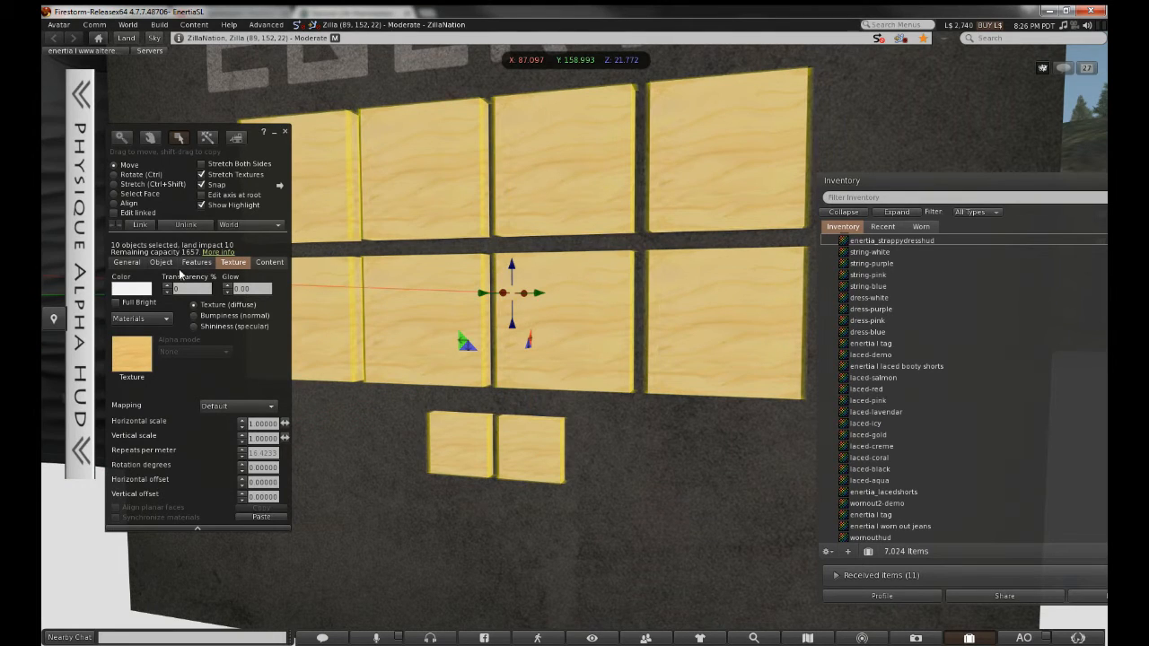
Set the selected boxes' Transparency to 100%
click(176, 288)
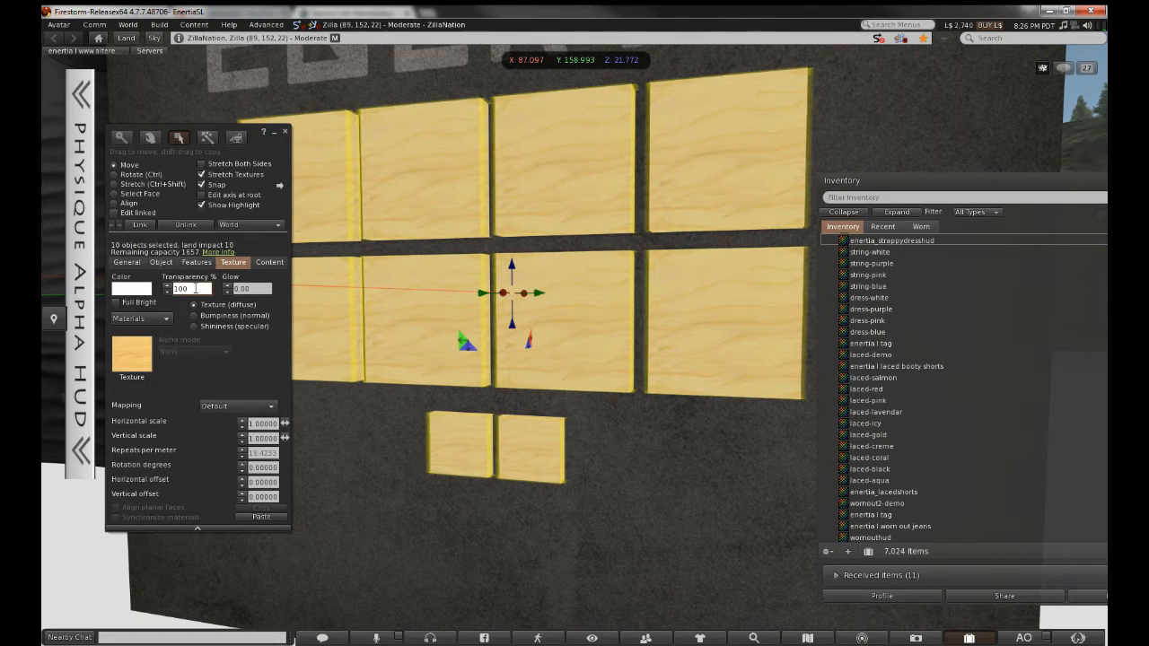
click(255, 288)
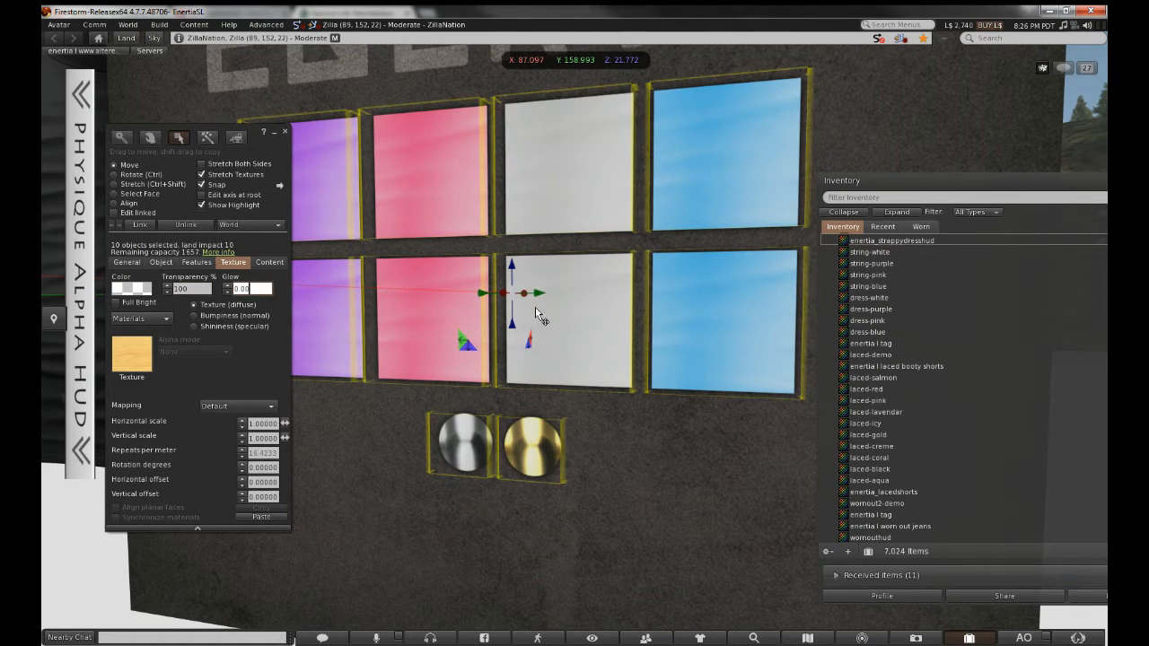
key(Escape)
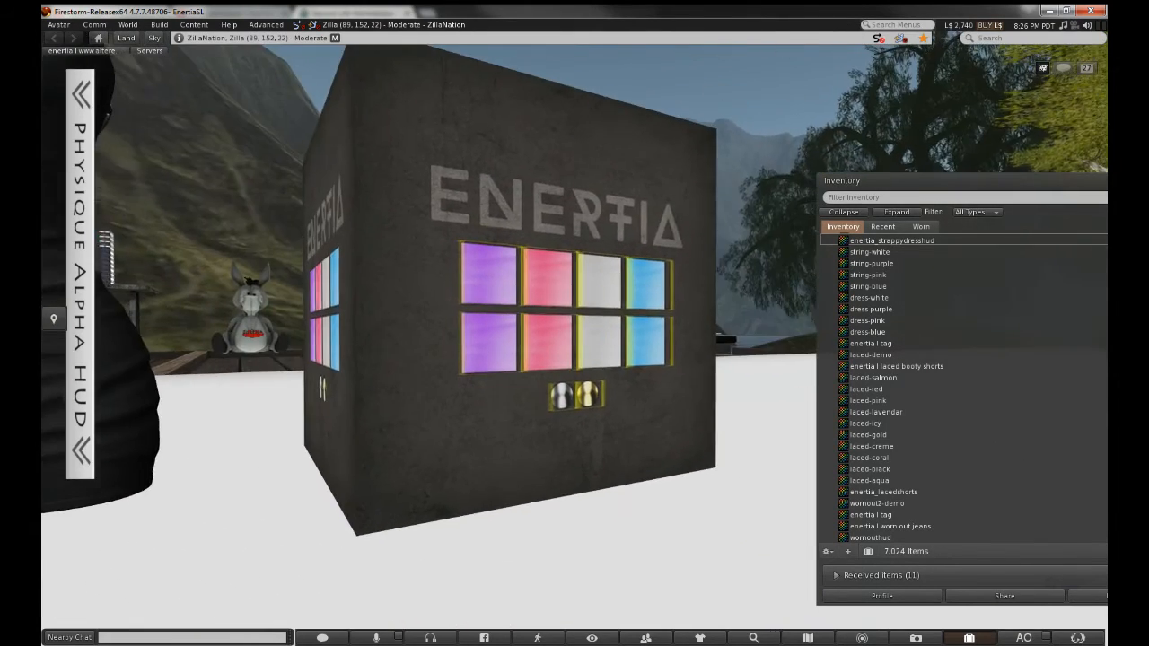
Add the ENERTIA cube to the box selection and link them into one object
alt+drag(577, 338, 577, 269)
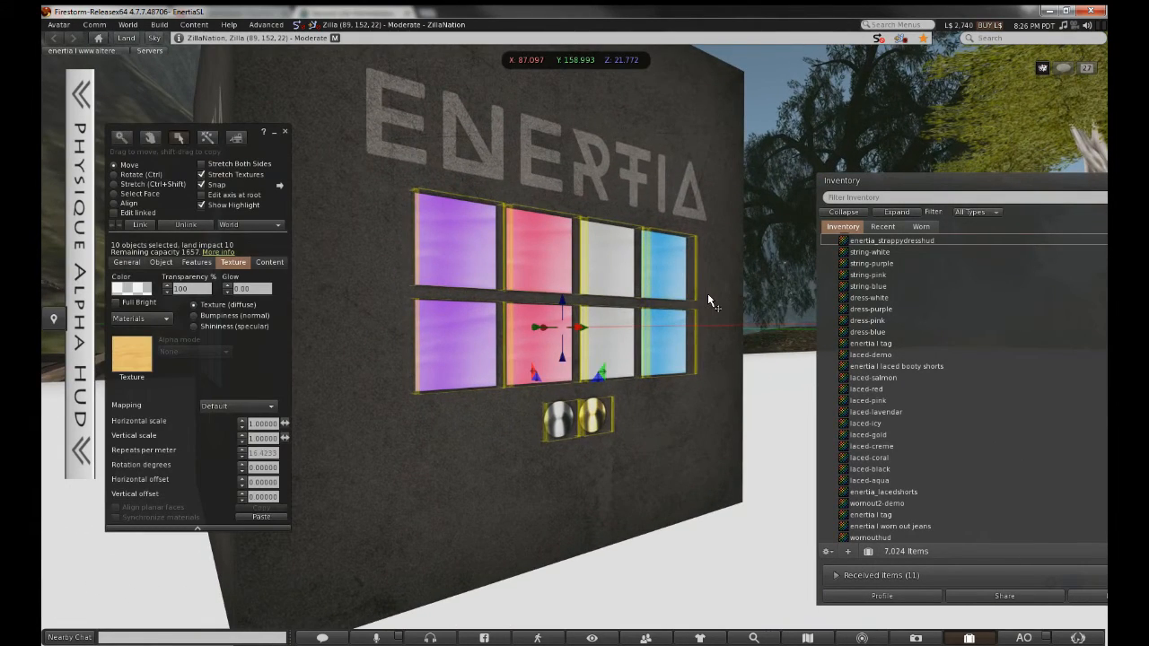
shift+click(601, 187)
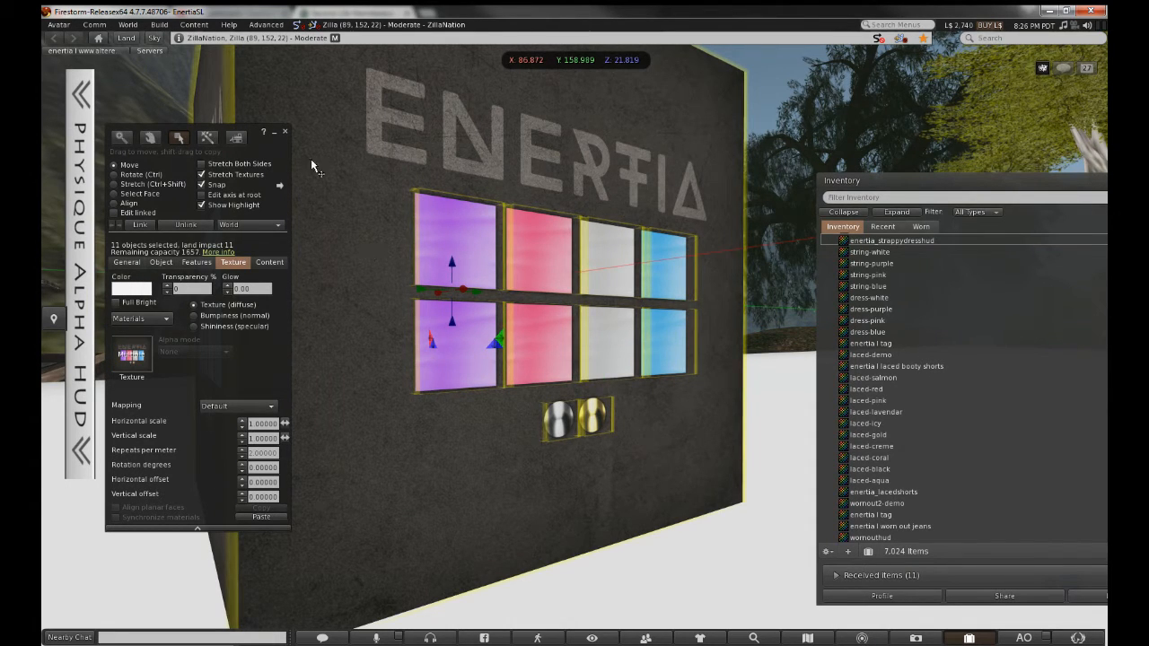
click(138, 225)
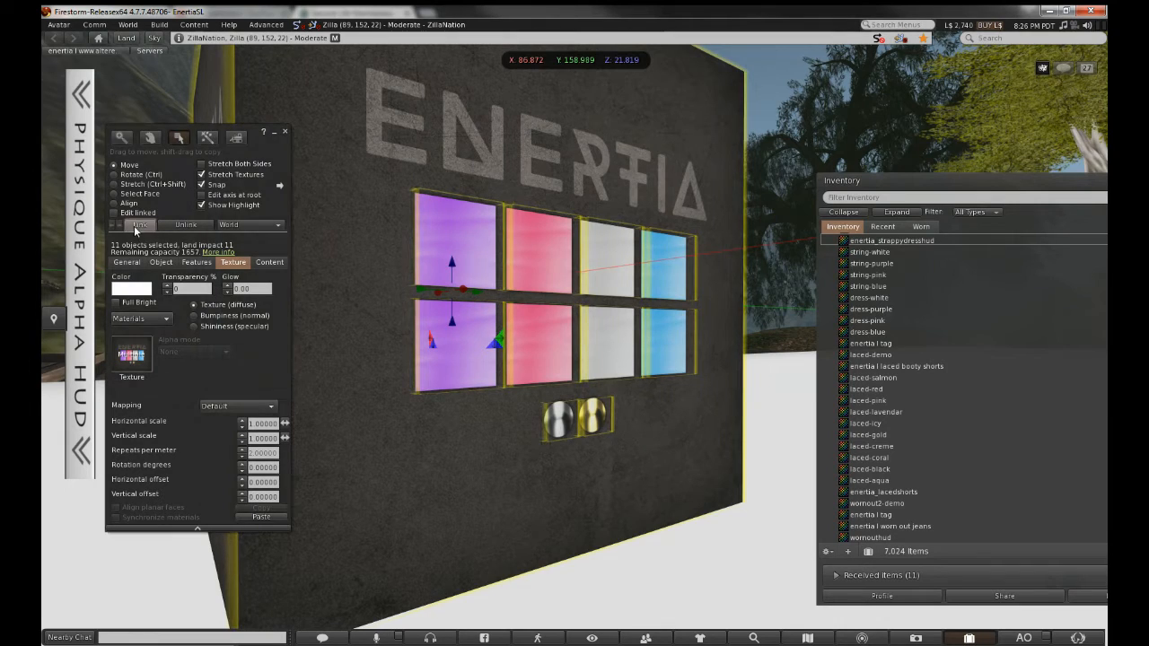
key(Escape)
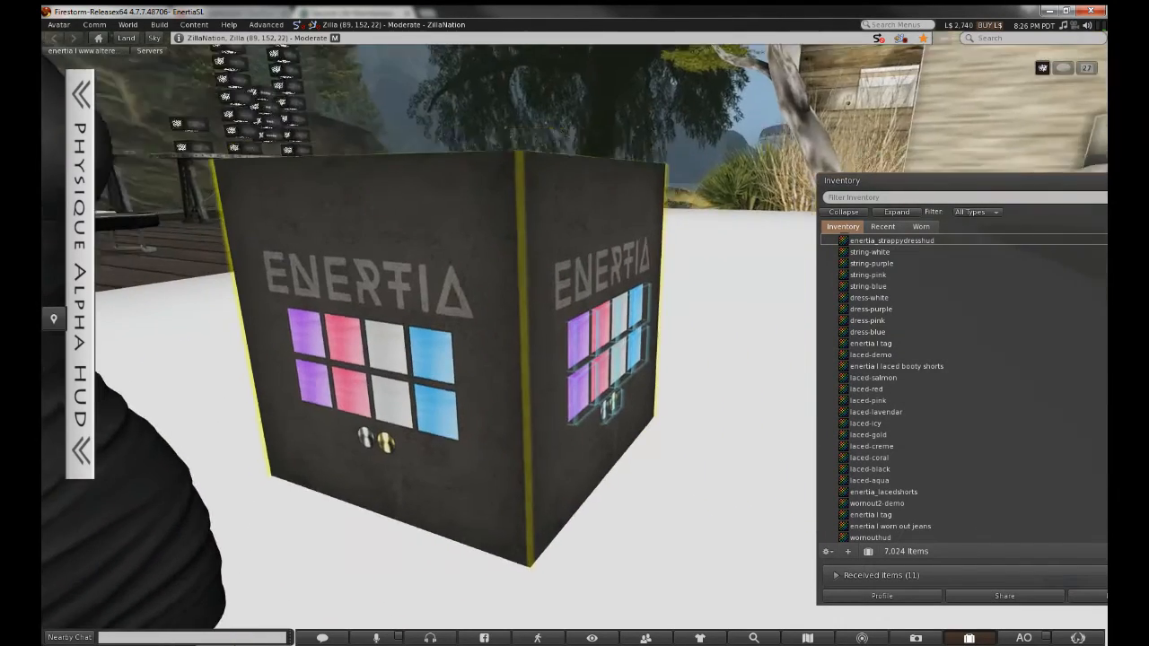
Orbit around the linked cube and select the dark object beside it
alt+drag(790, 288, 726, 285)
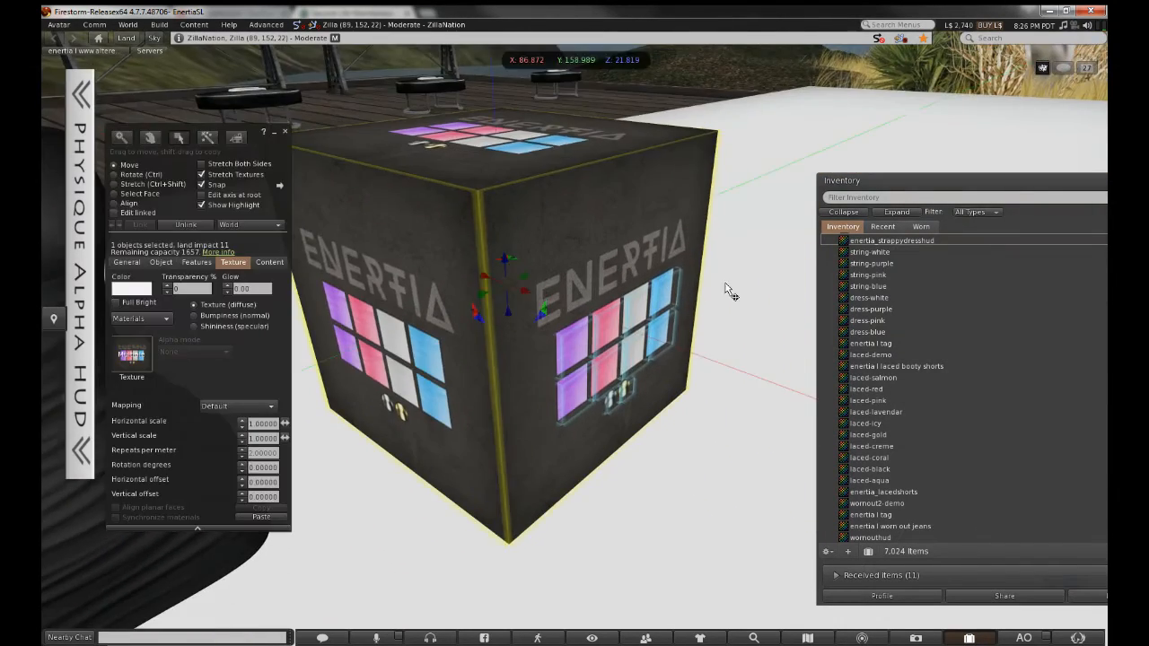
alt+drag(574, 253, 448, 296)
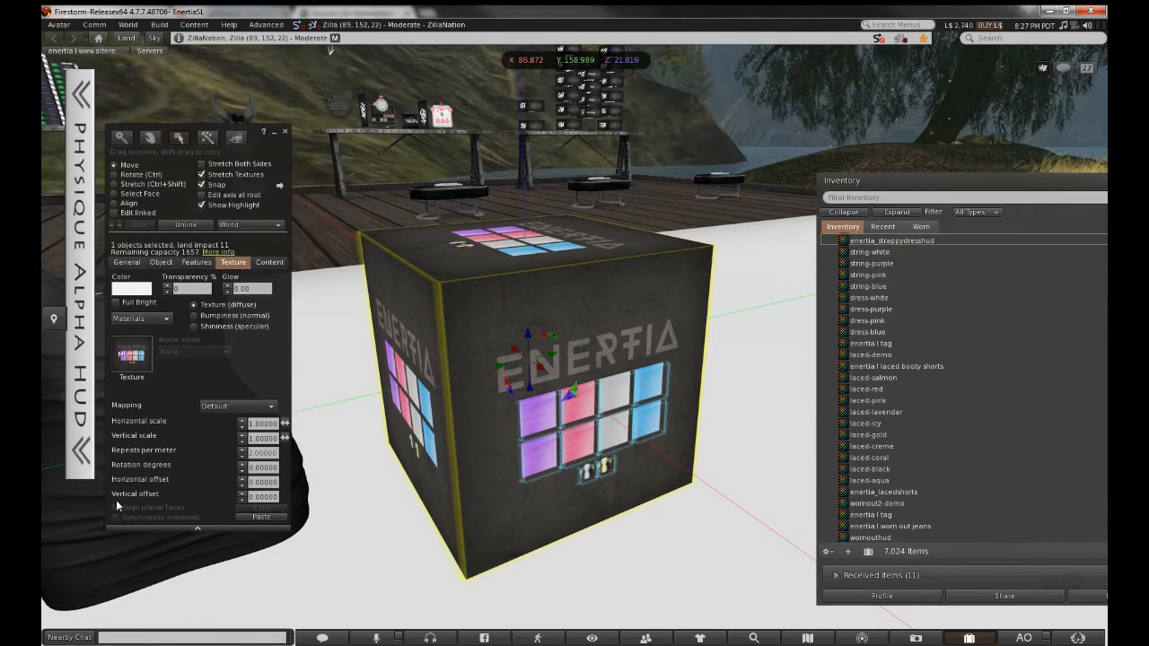
click(81, 513)
Name the HUD cube 'enertia | strappy dress - [hud]' and remove next-owner Transfer permission
click(128, 263)
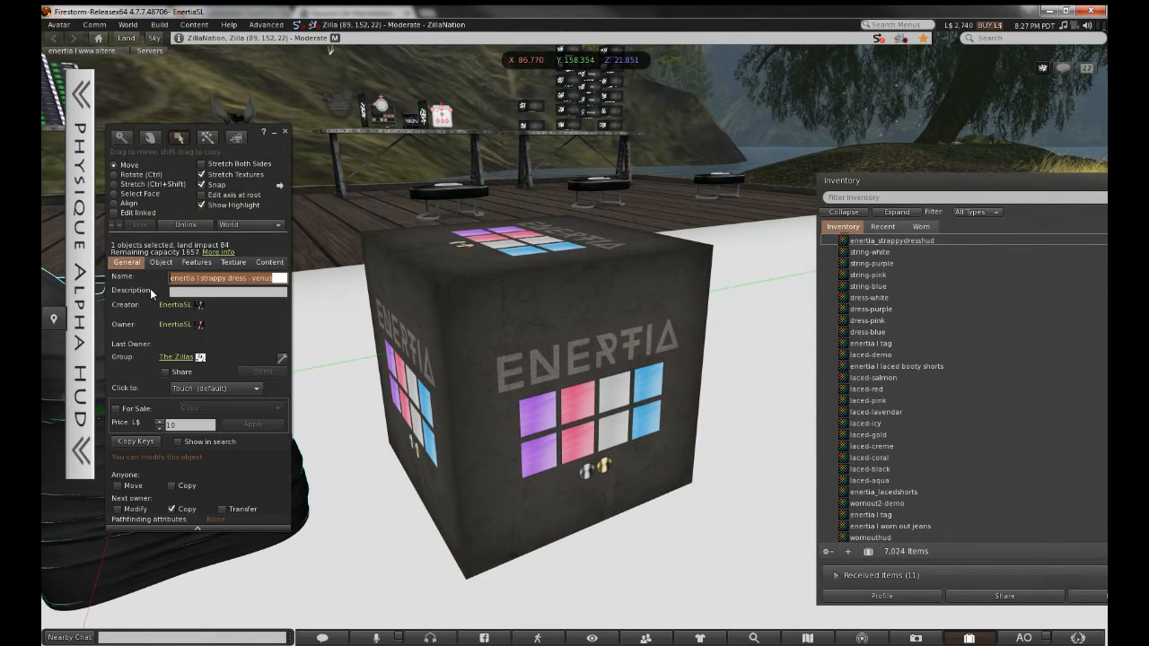
click(485, 321)
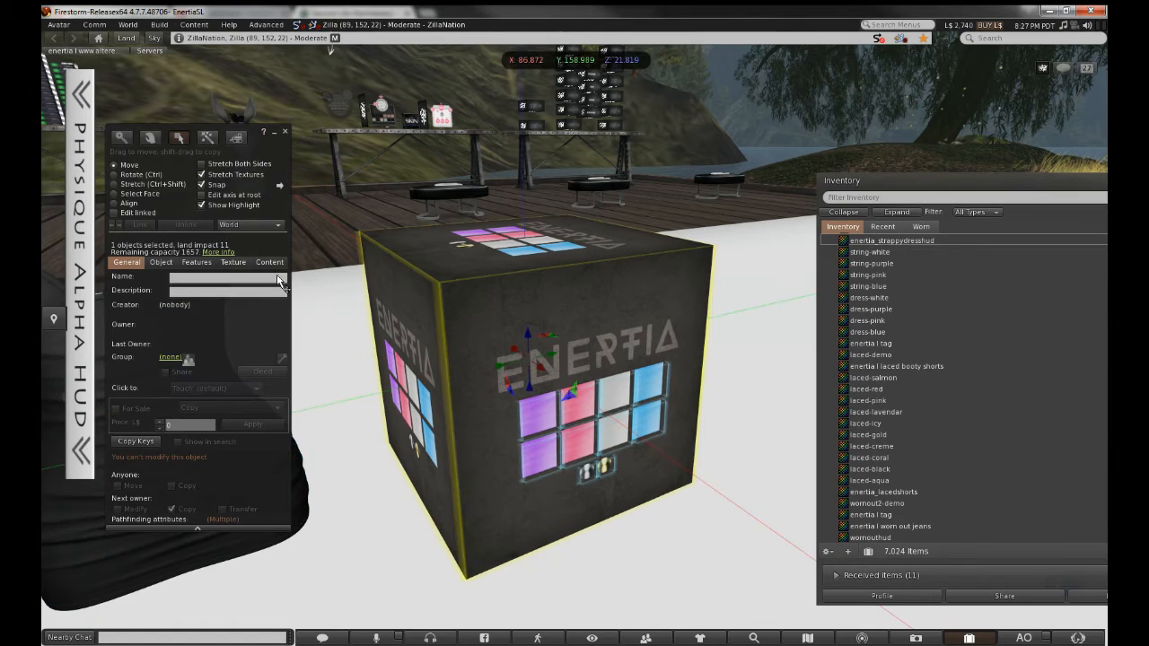
click(263, 278)
key(ctrl)
text(enertia l strappy dress - vedus)
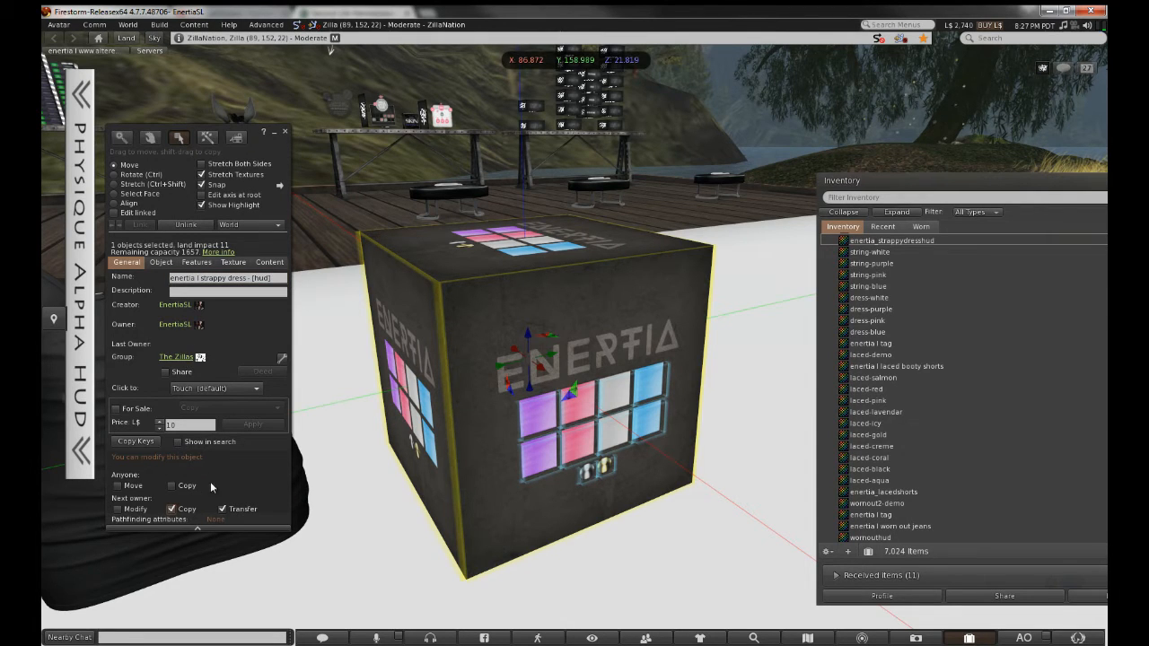
click(221, 509)
Close the Build floater and pull the view back to frame the cube and dress row
click(284, 132)
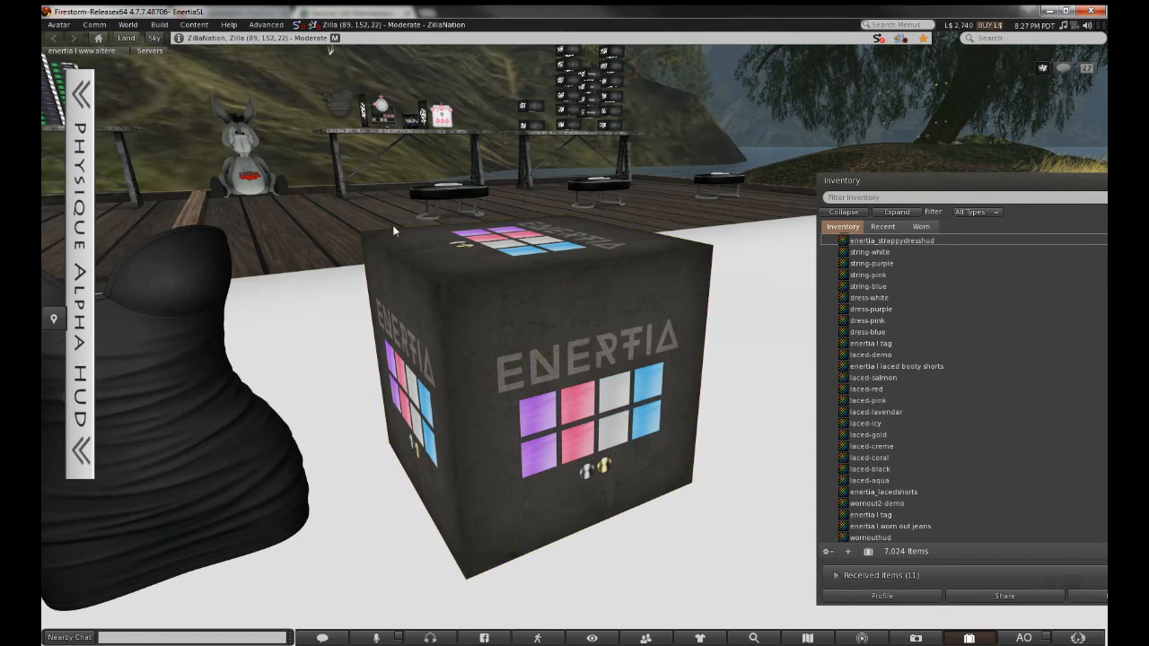
alt+drag(590, 355, 590, 422)
alt+drag(374, 329, 587, 339)
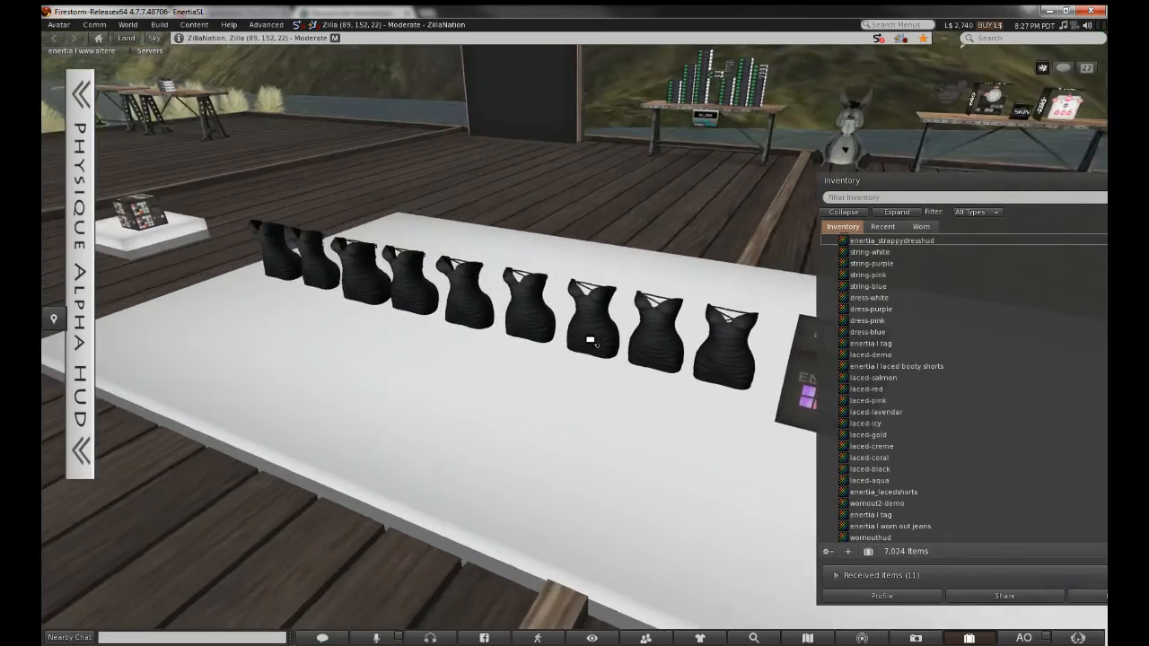
ctrl+alt+drag(662, 327, 620, 279)
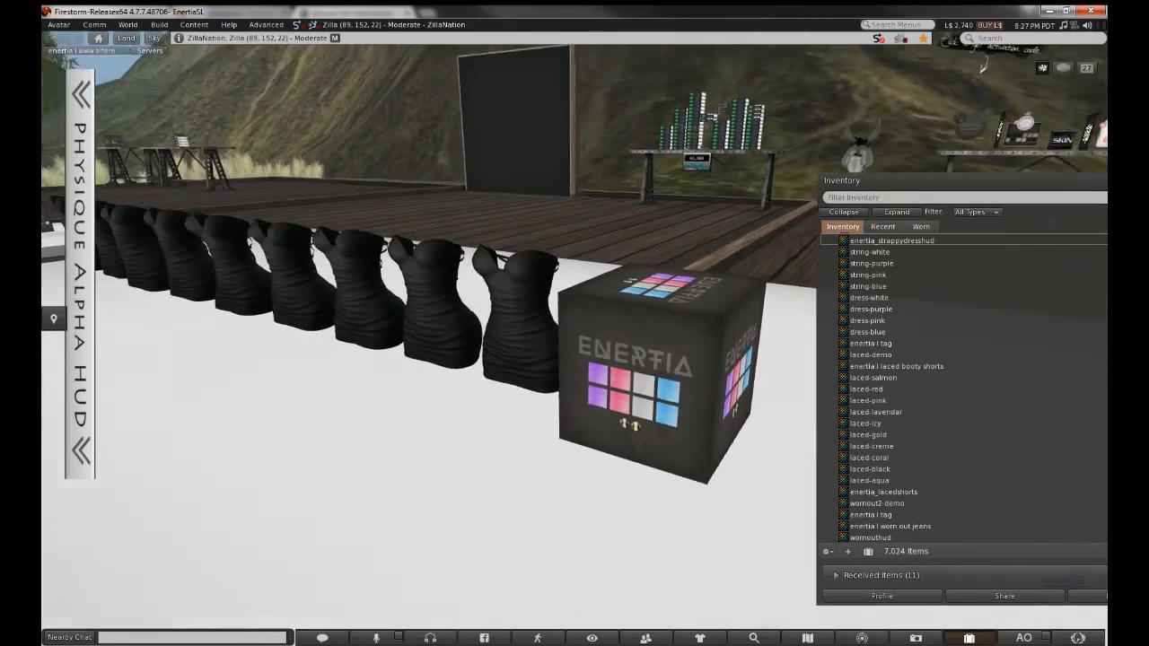
alt+drag(502, 306, 575, 335)
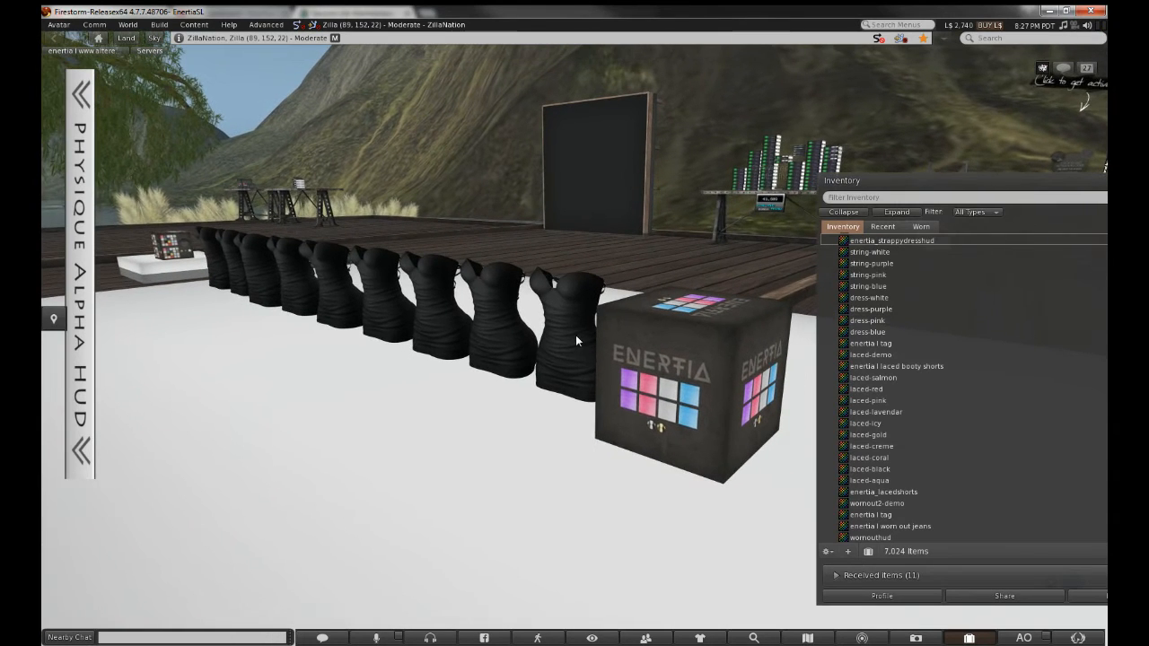
Edit the HUD cube, expand Clothing > *BoSH* Mesh Multi Color & Texture Changer, and show the cube's Contents
right_click(638, 365)
click(663, 395)
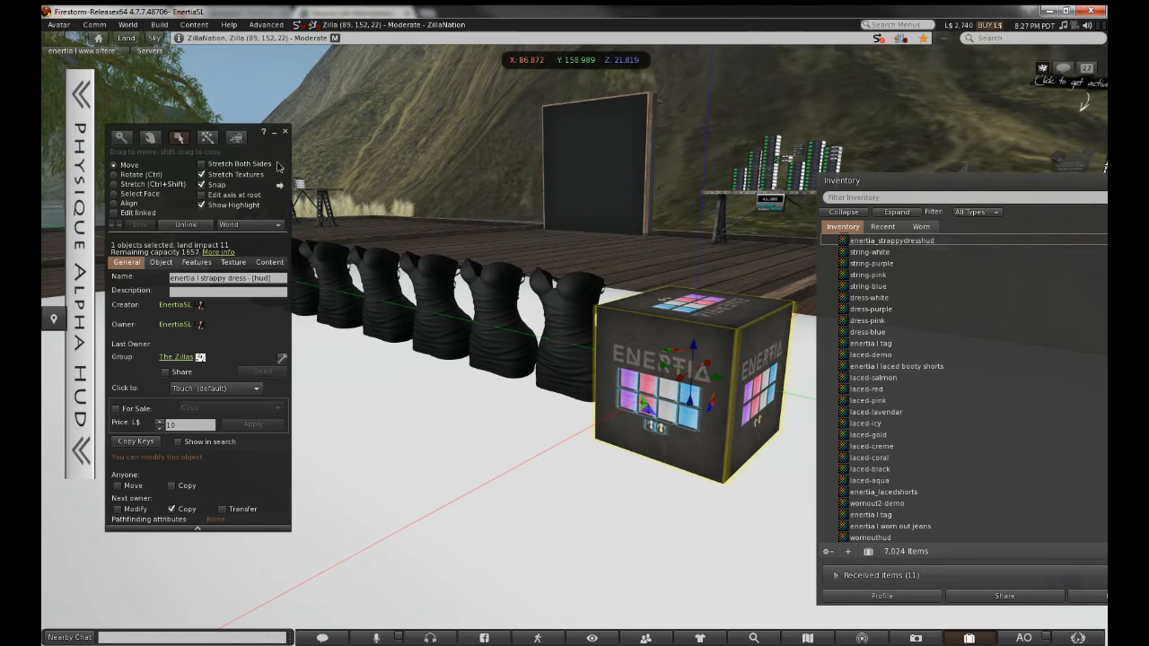
drag(277, 165, 359, 198)
click(859, 214)
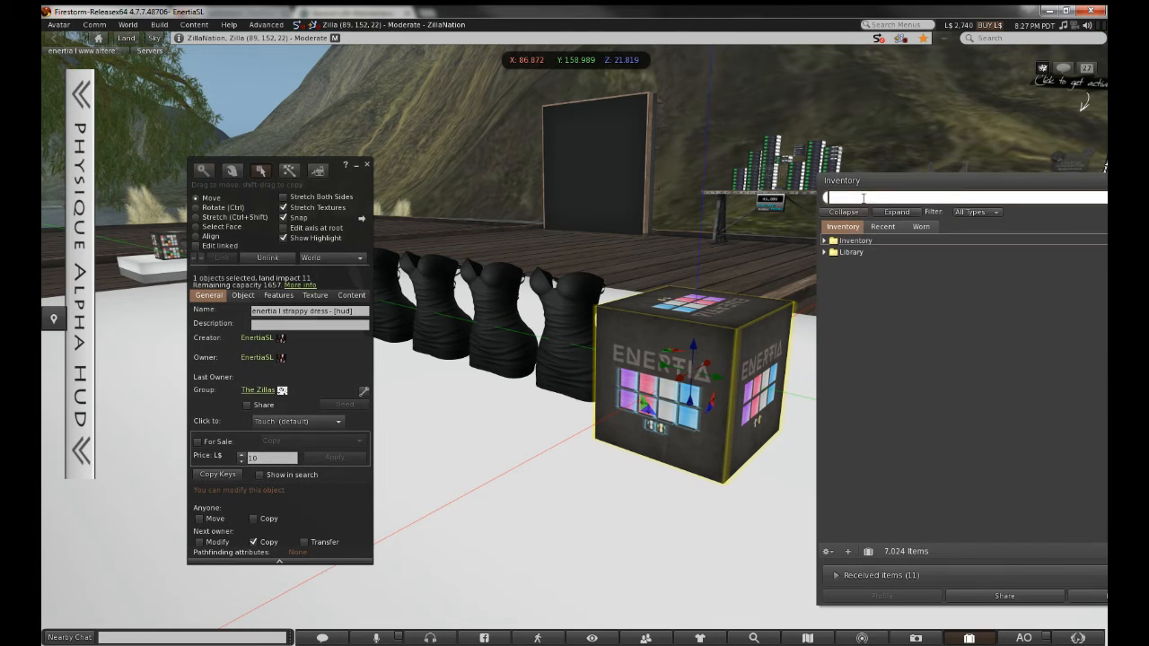
click(826, 240)
double_click(868, 298)
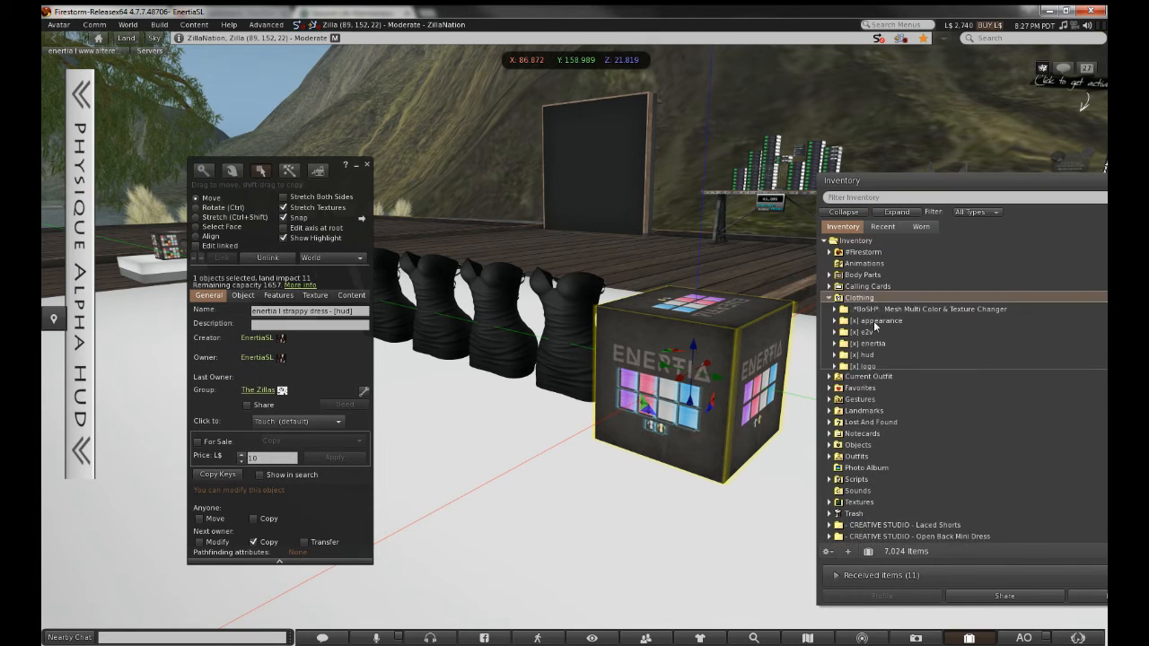
double_click(896, 310)
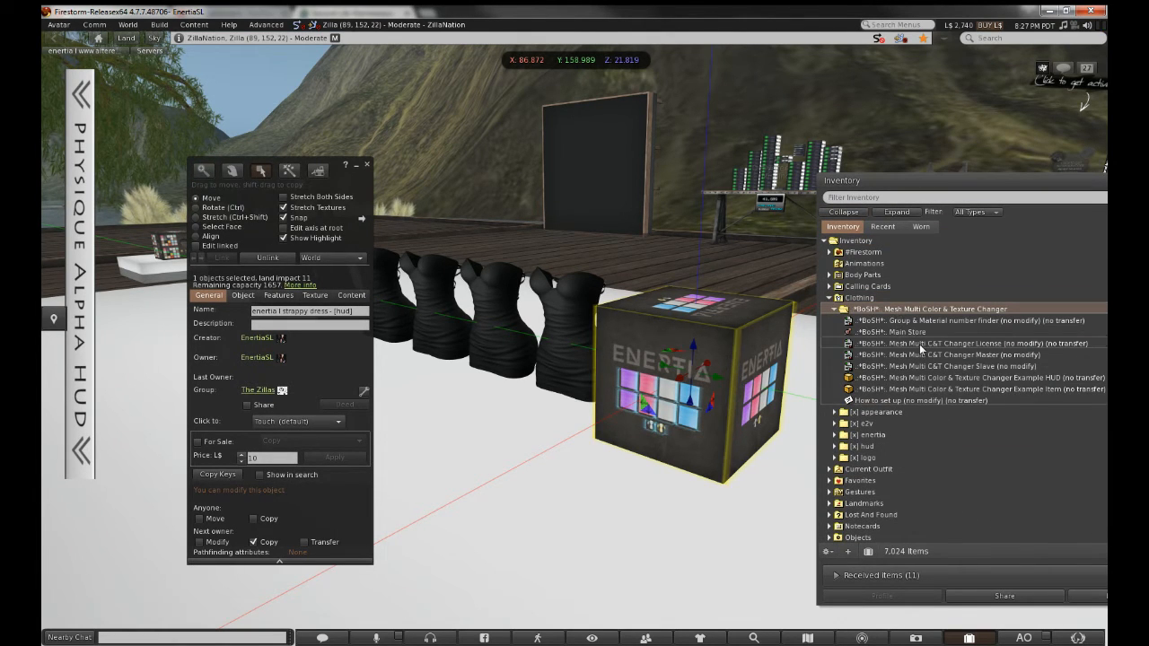
click(360, 297)
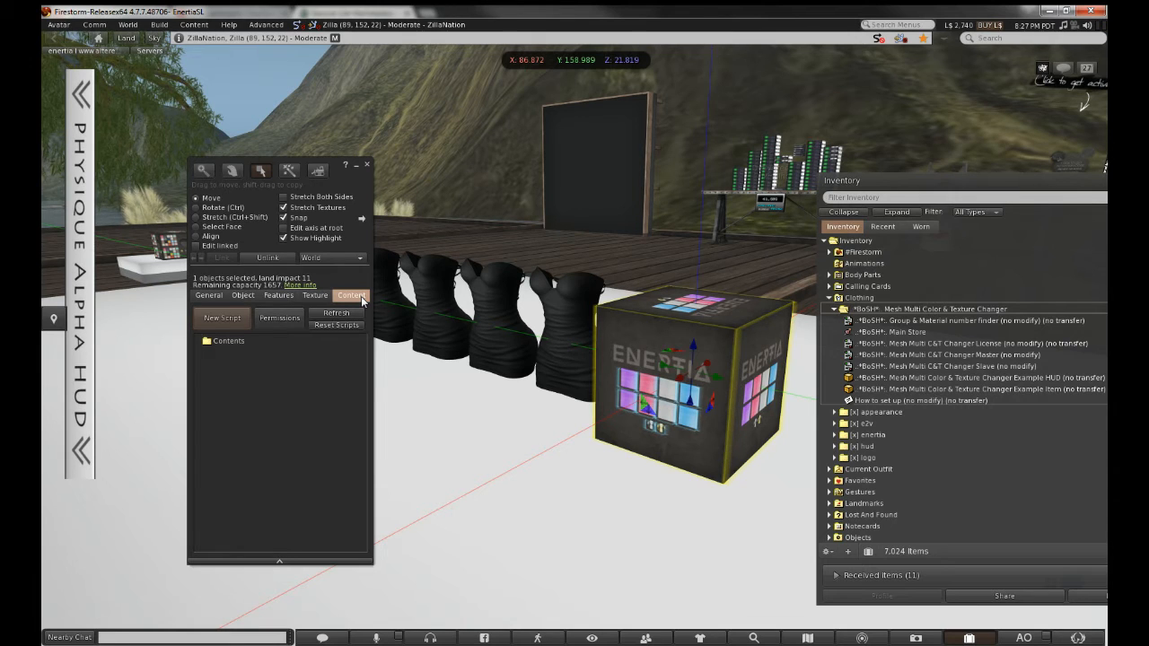
Drag the *BoSH* Mesh Multi C&T Changer License script into the cube's contents
click(971, 343)
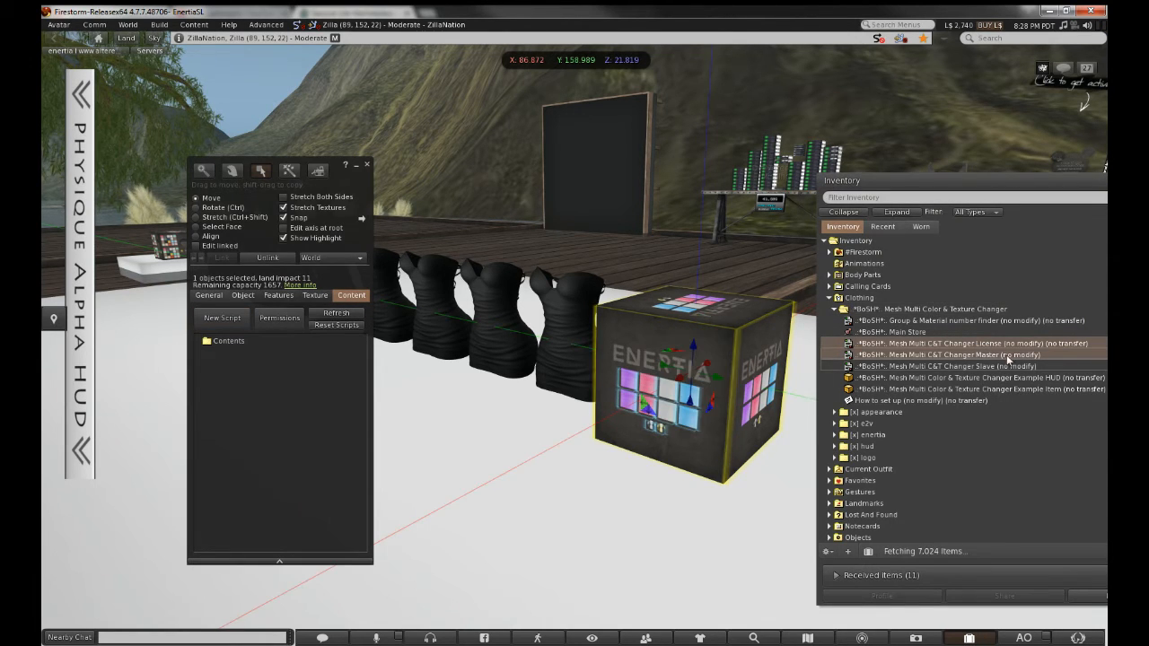
drag(1006, 357, 935, 353)
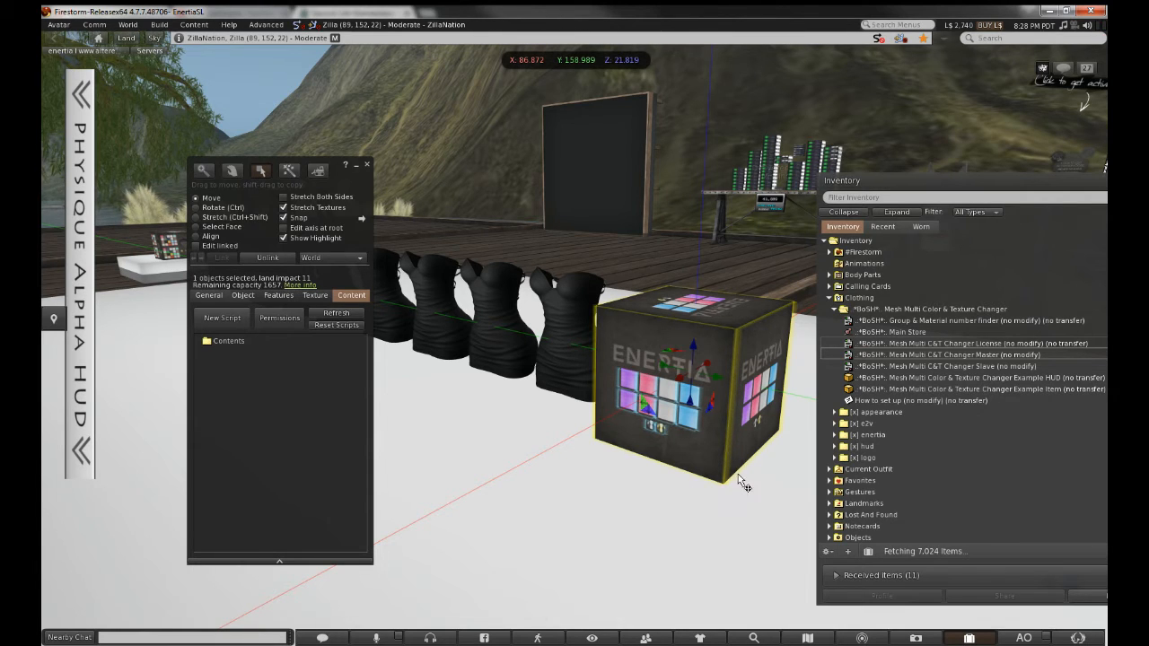
click(977, 343)
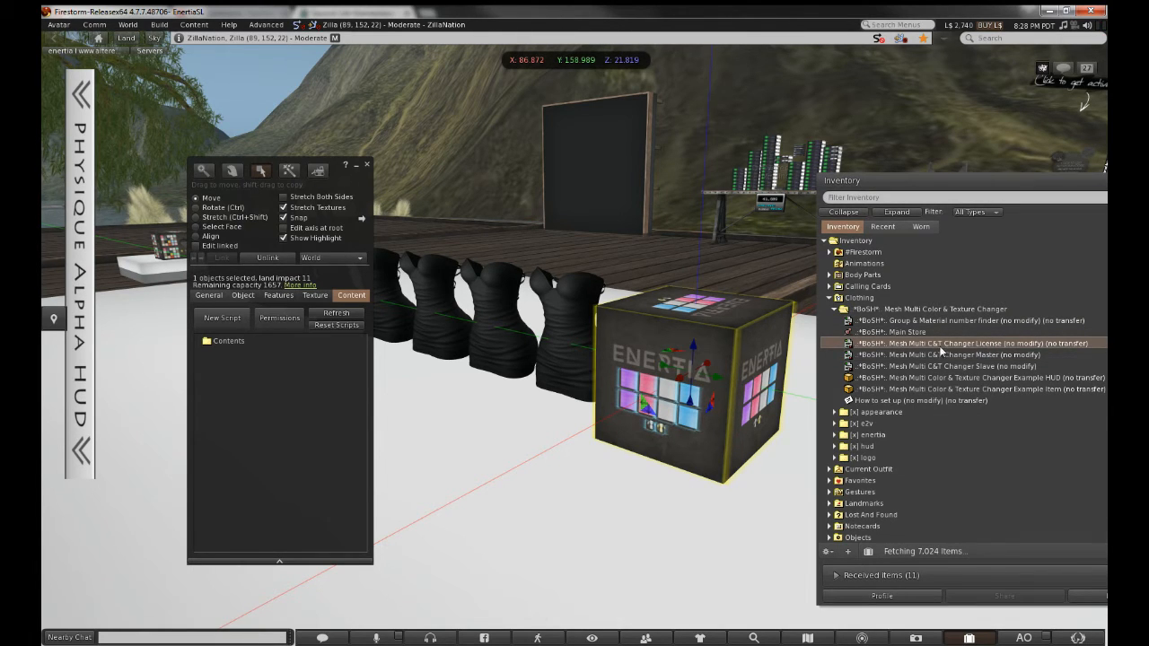
drag(1003, 344, 319, 381)
drag(348, 182, 770, 195)
click(589, 318)
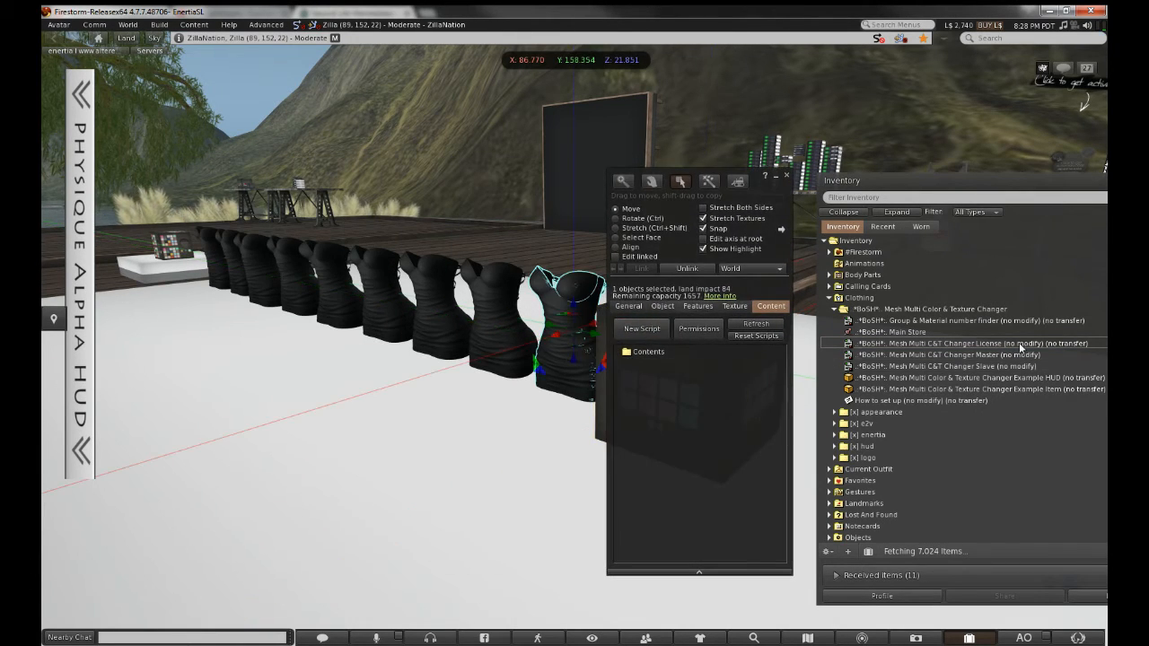
drag(768, 211, 430, 230)
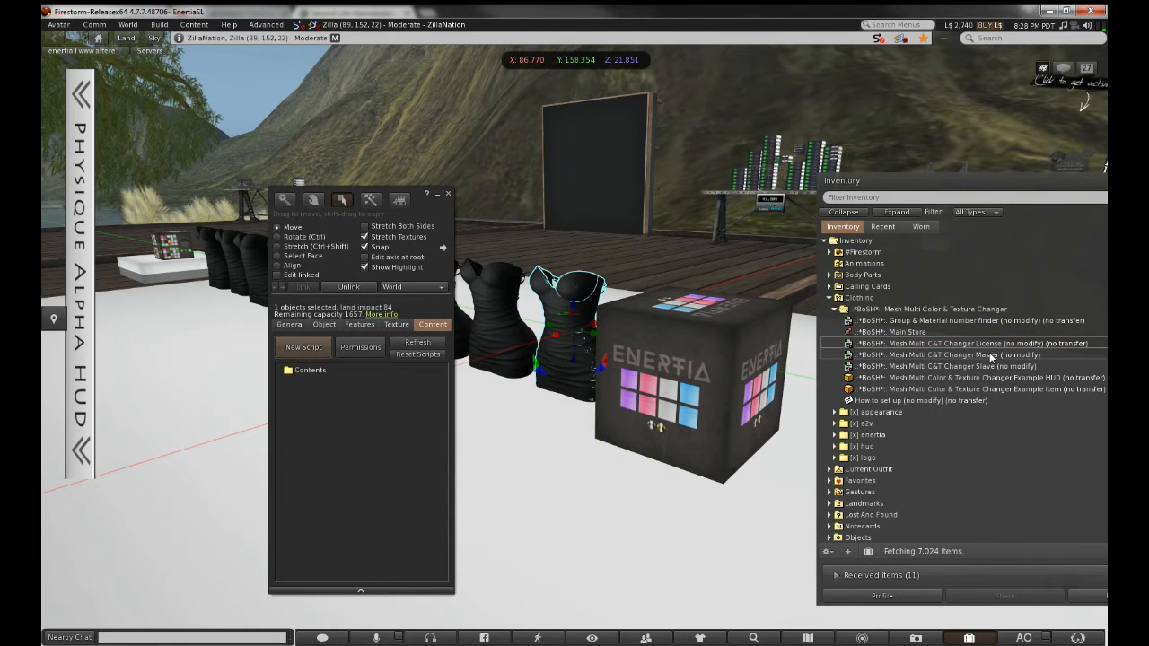
Add the Changer Master script to the HUD cube's contents
click(975, 356)
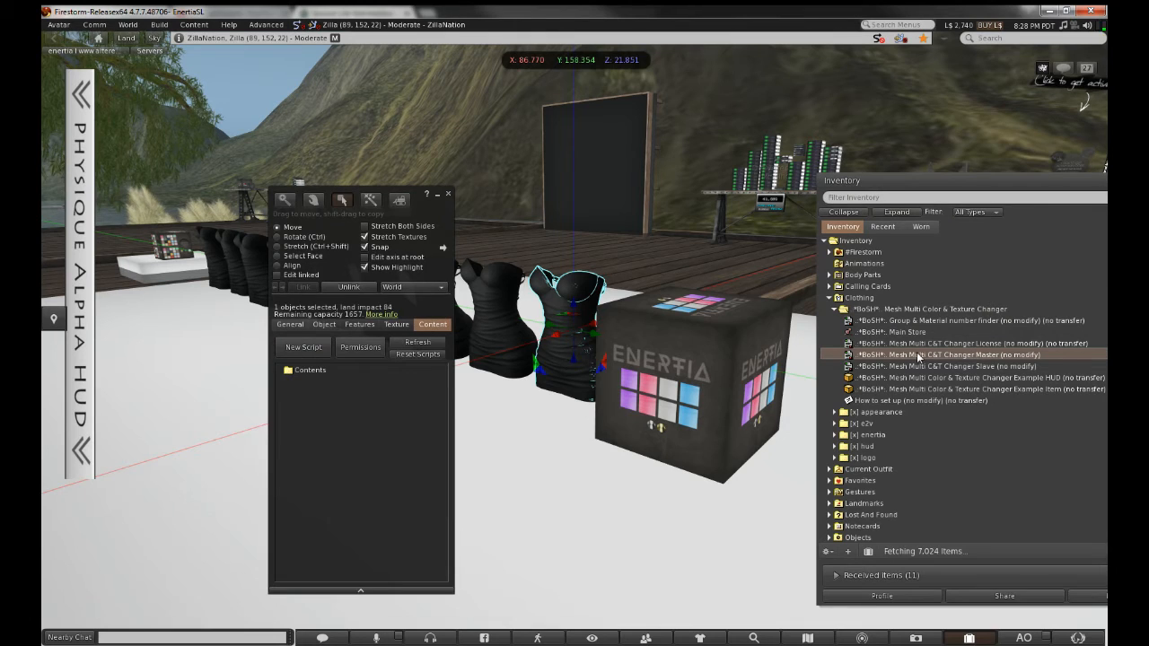
drag(715, 354, 712, 350)
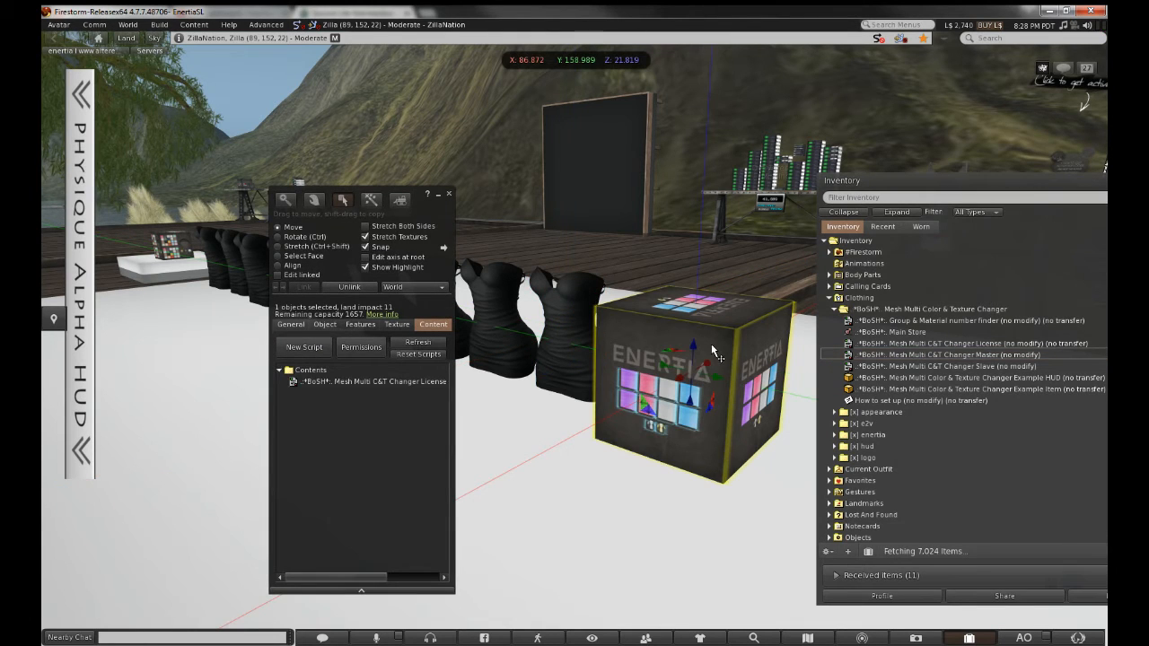
click(959, 356)
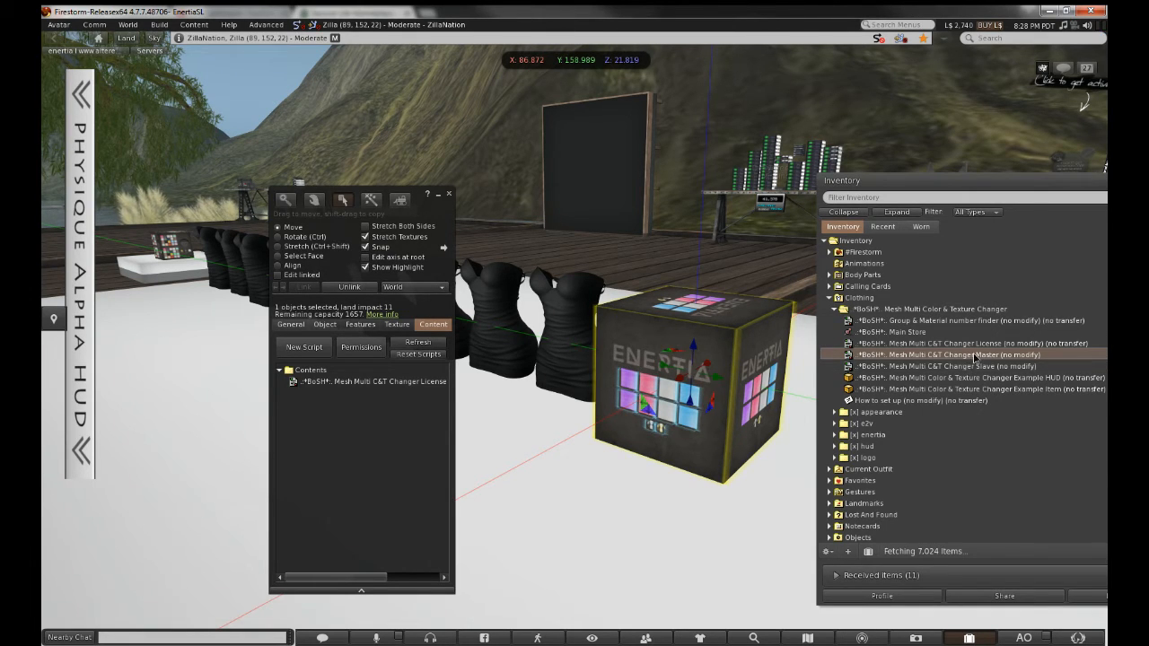
drag(974, 355, 401, 393)
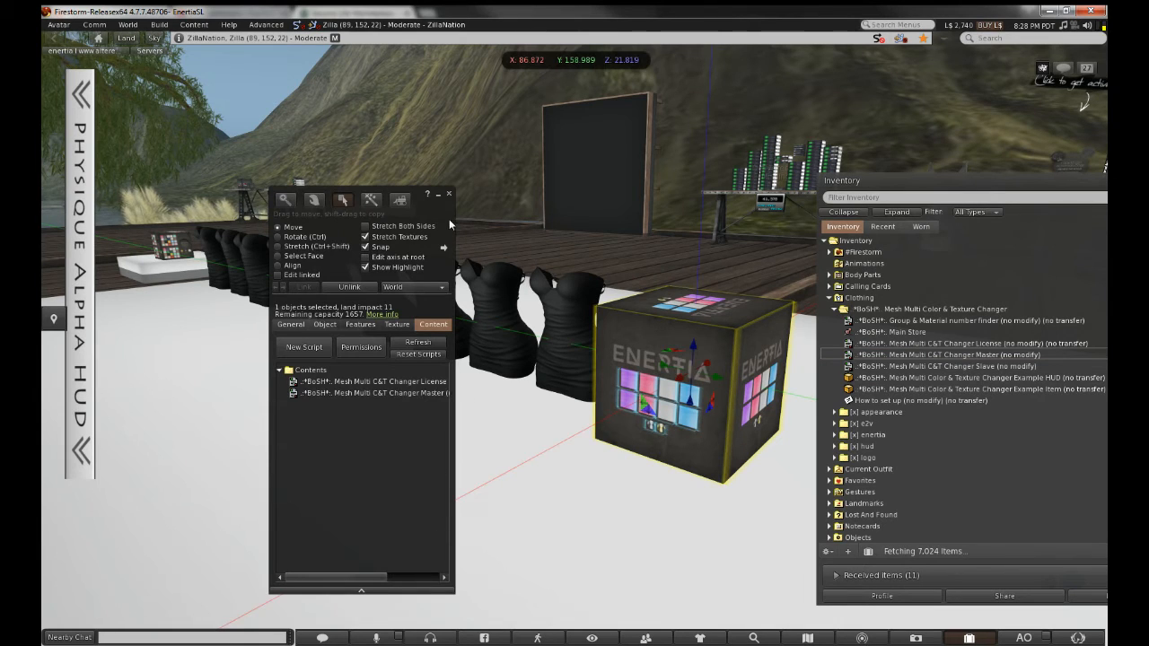
Load the Changer License and Slave scripts into the rightmost dress and the one beside it
drag(444, 218, 815, 161)
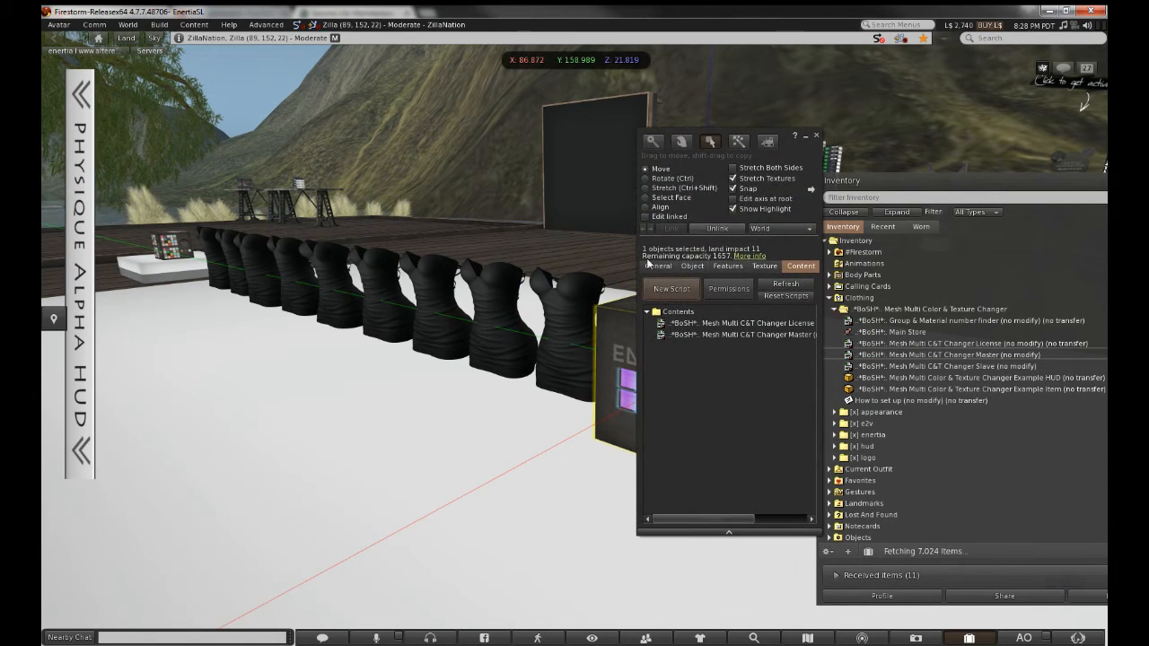
click(577, 300)
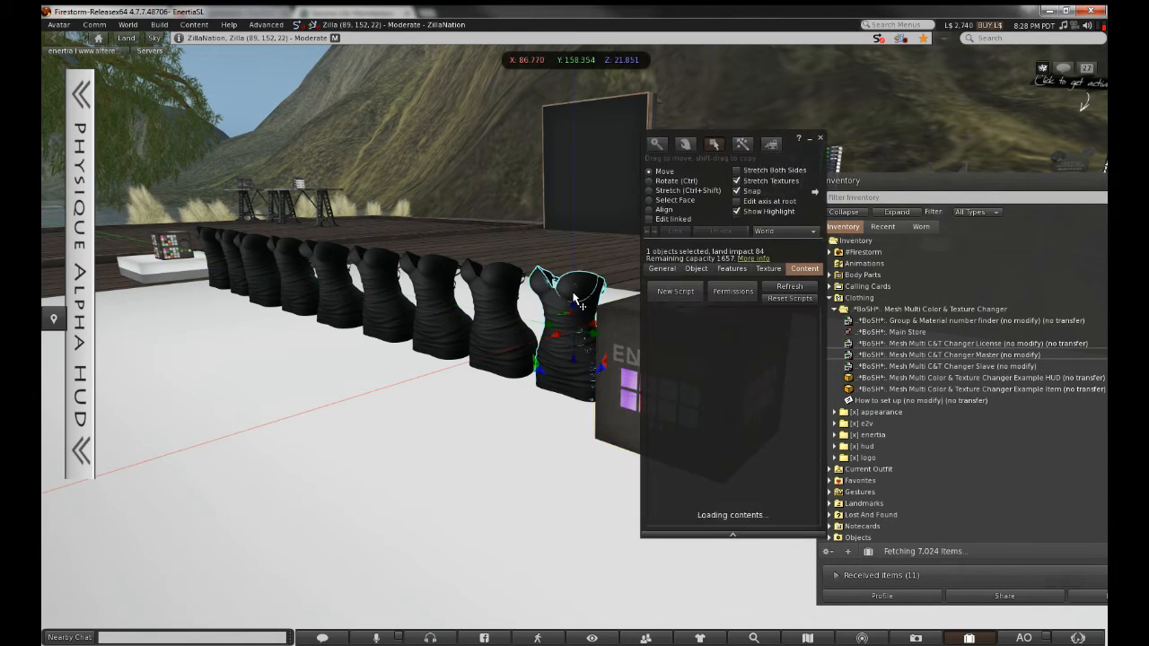
click(936, 344)
drag(1013, 351, 754, 402)
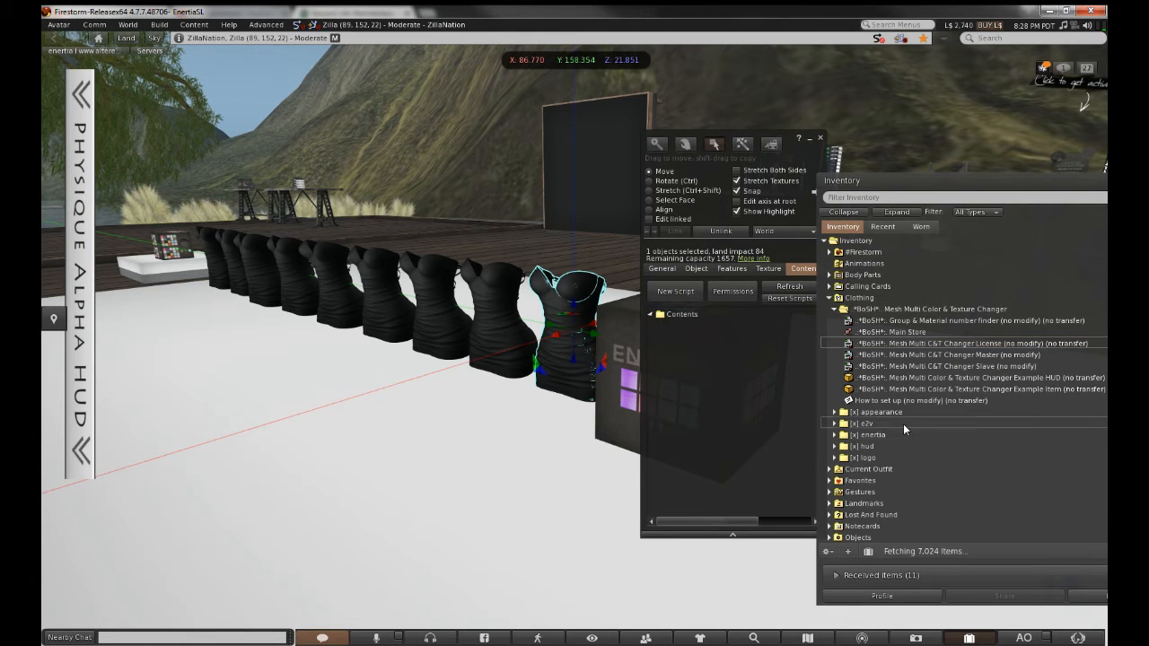
click(984, 367)
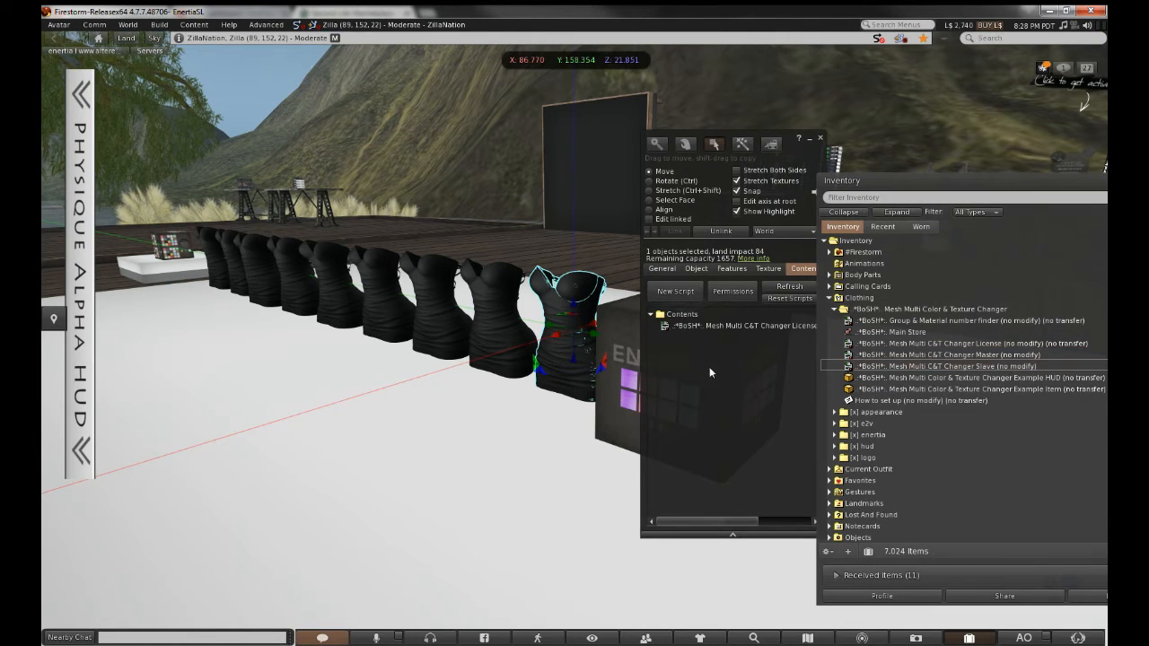
click(525, 310)
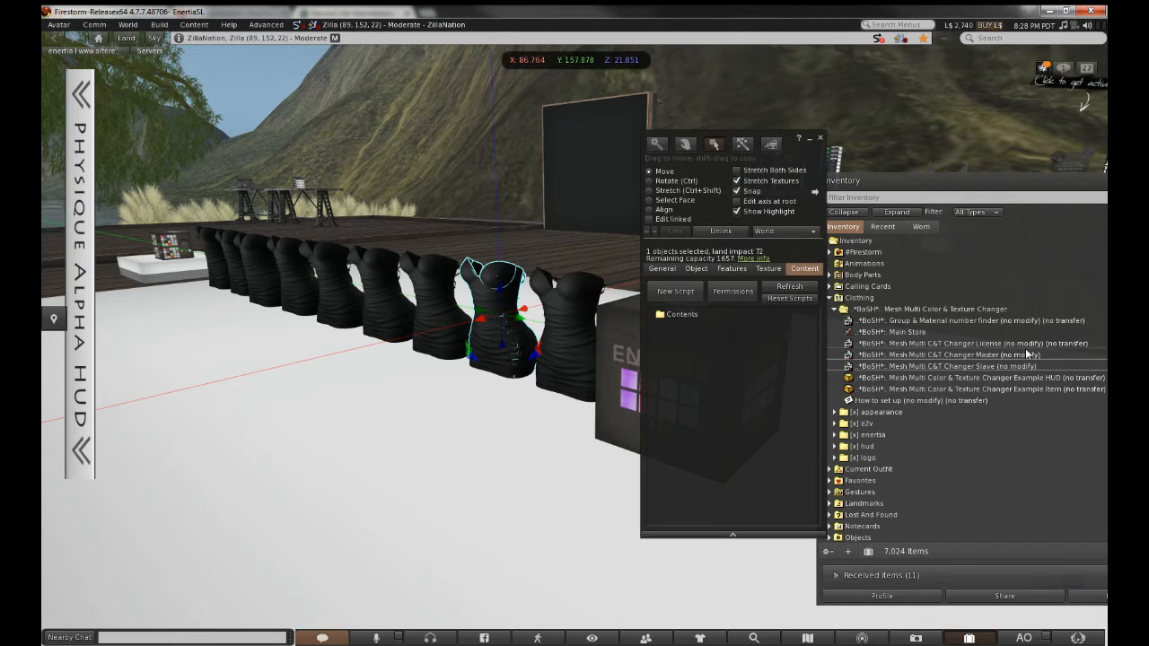
click(1006, 345)
drag(1006, 345, 696, 328)
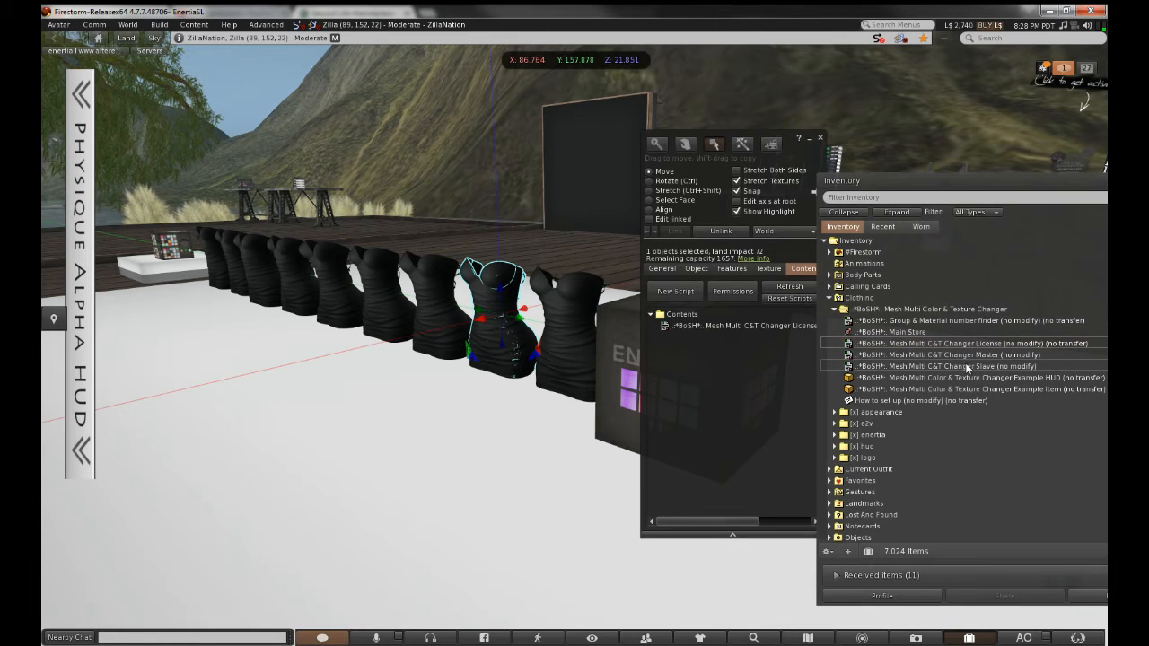
click(999, 368)
Add both Changer scripts to the next three dresses moving left along the row
click(430, 297)
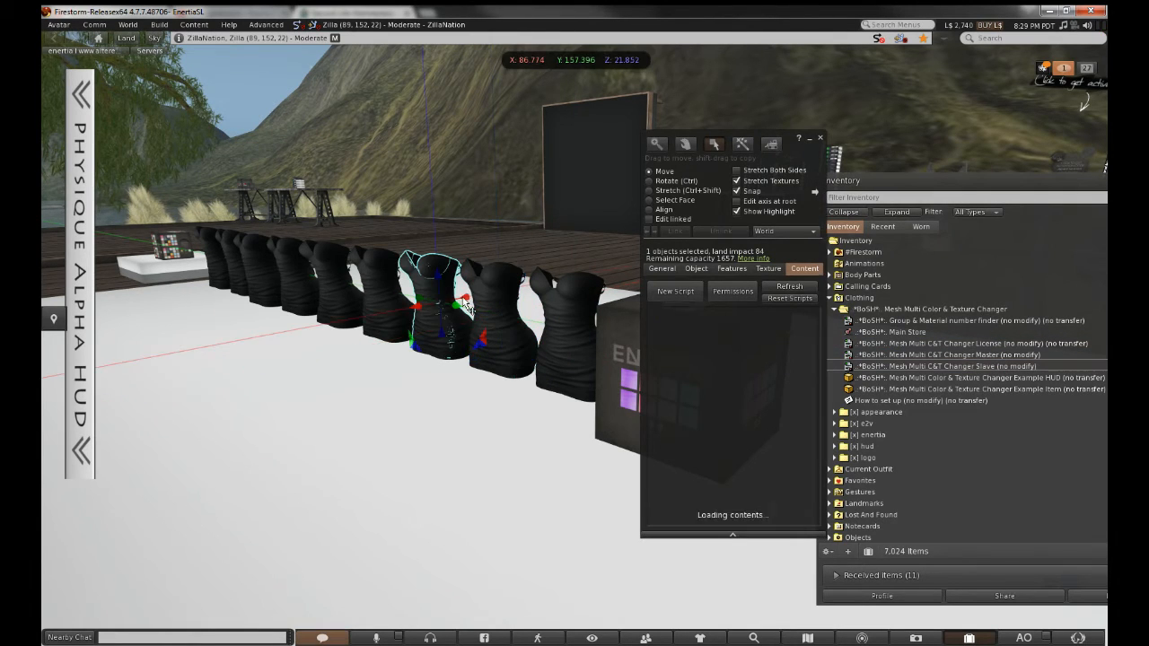
click(1025, 343)
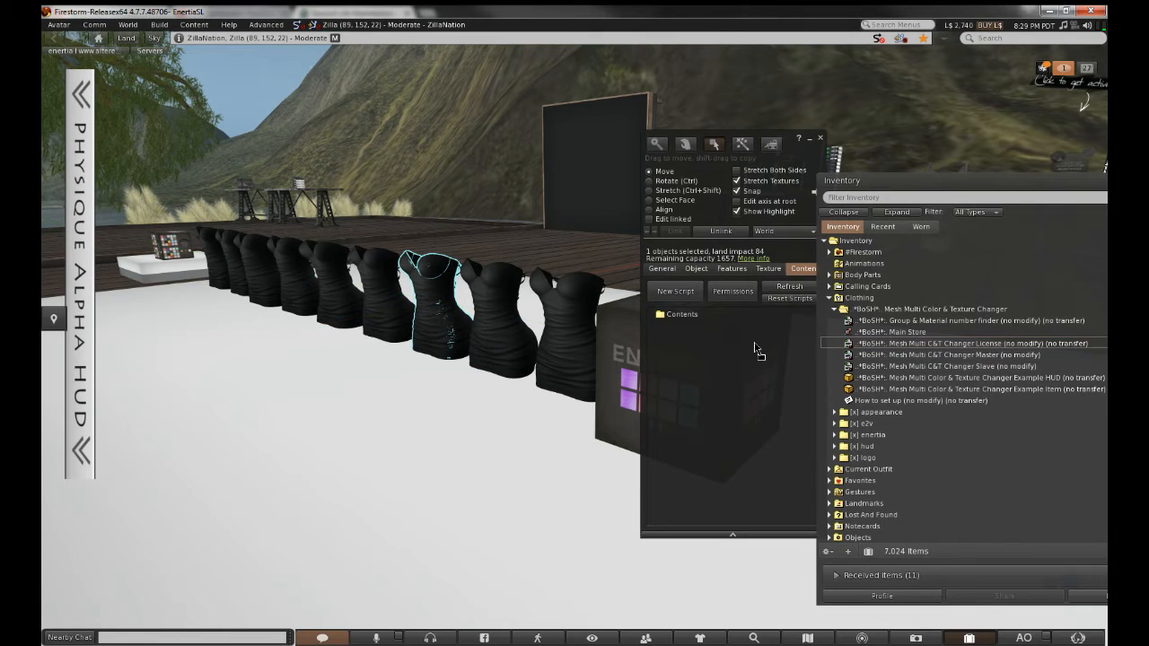
drag(1006, 366, 728, 377)
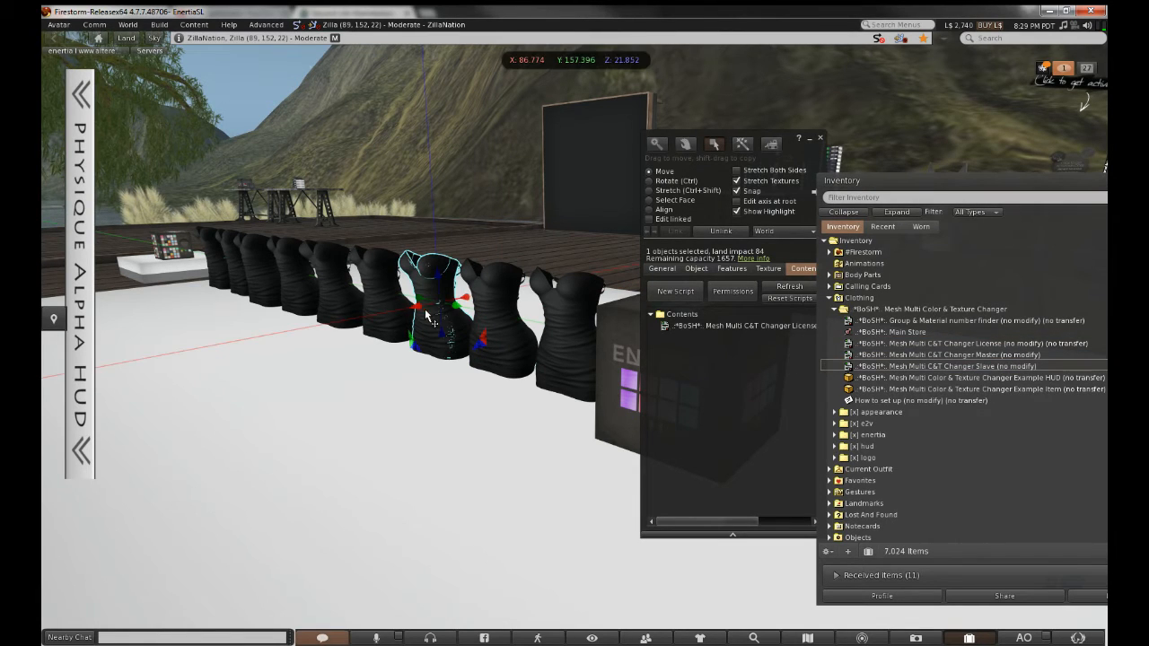
click(398, 294)
click(992, 343)
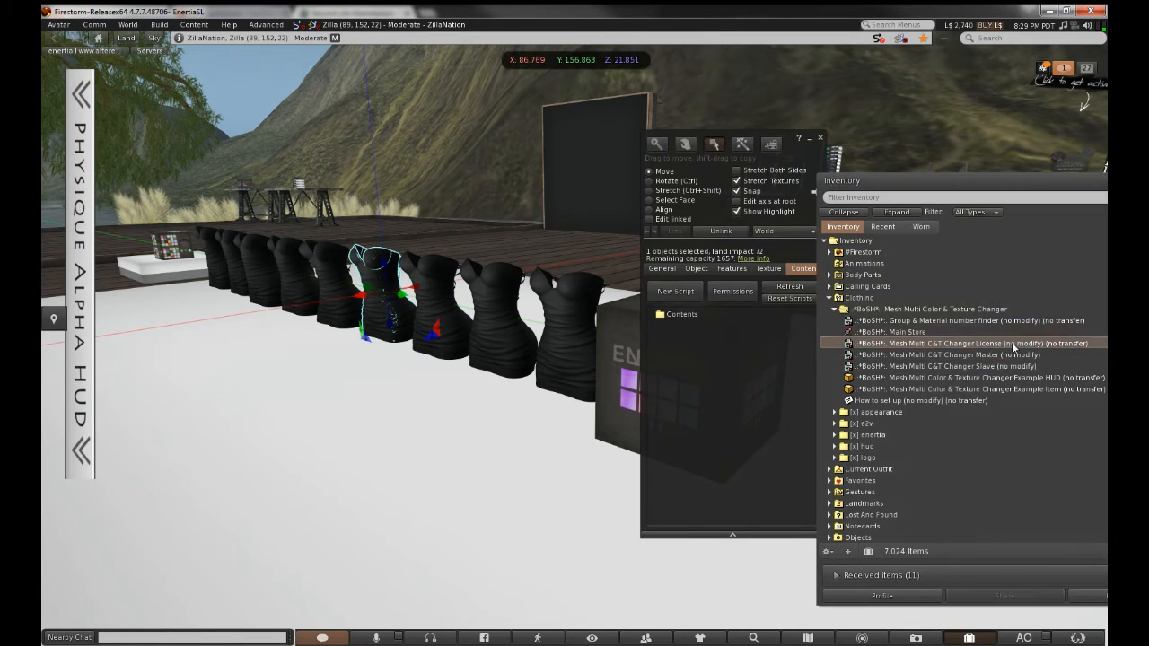
drag(751, 343, 741, 348)
drag(985, 367, 713, 370)
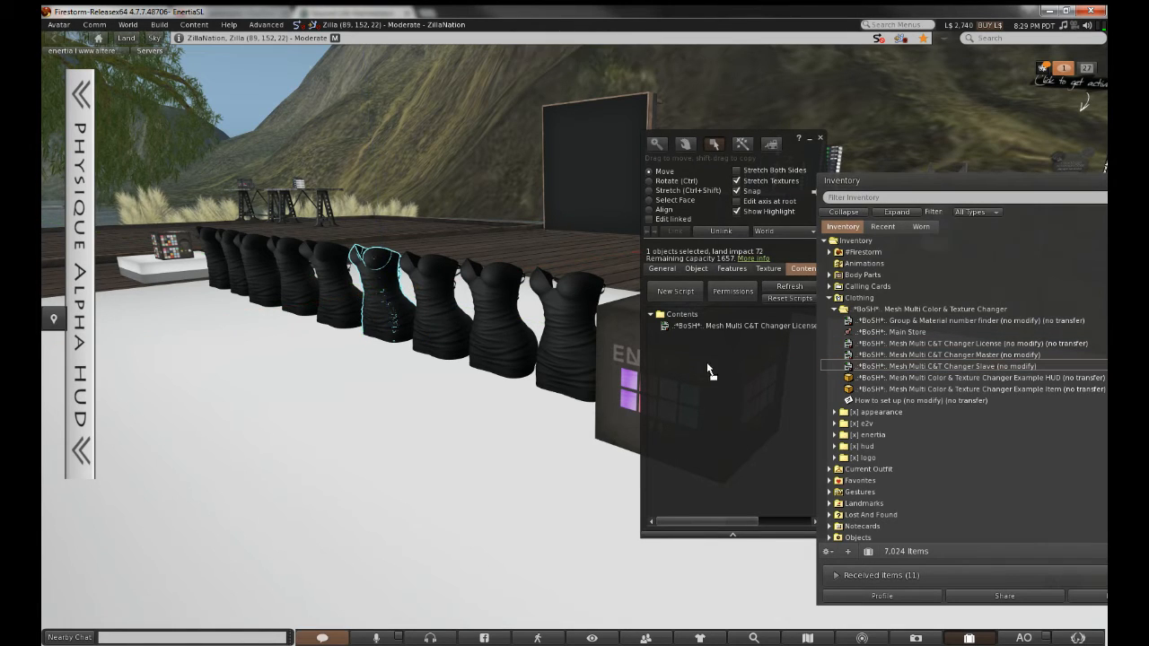
click(334, 286)
drag(1023, 343, 765, 354)
drag(996, 366, 731, 373)
Give the following two dresses the License and Slave changer scripts
click(289, 274)
drag(959, 346, 678, 353)
drag(940, 366, 732, 375)
click(249, 265)
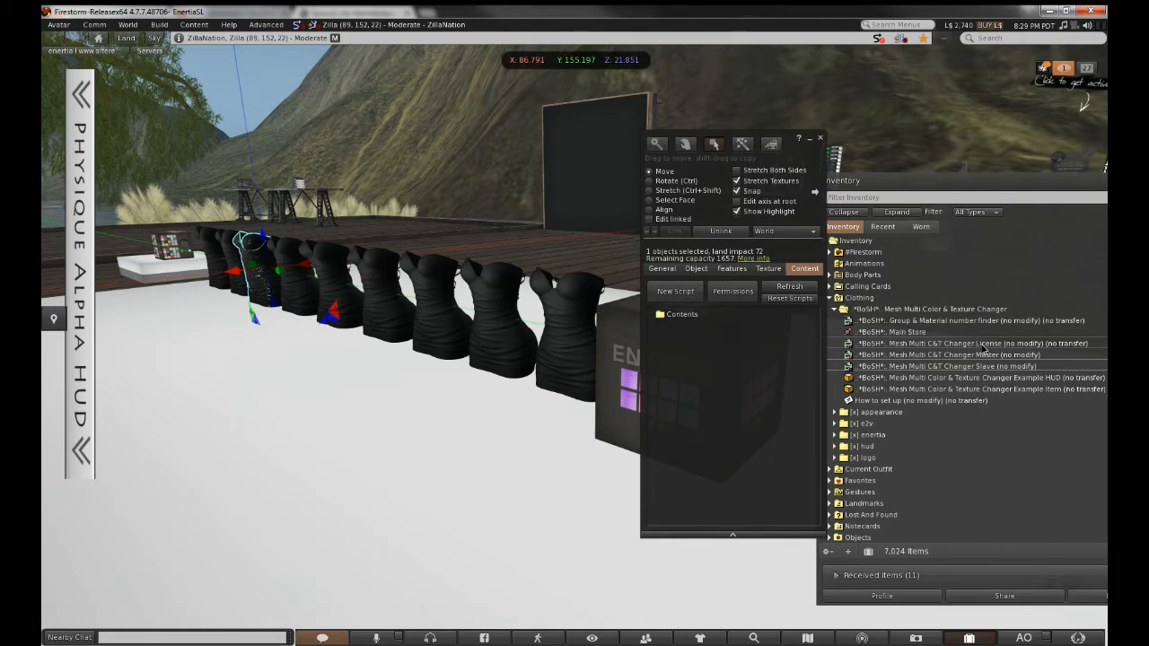
click(992, 346)
drag(994, 346, 718, 358)
drag(957, 366, 718, 364)
Fill the final two dresses with the Changer License and Slave scripts
click(229, 260)
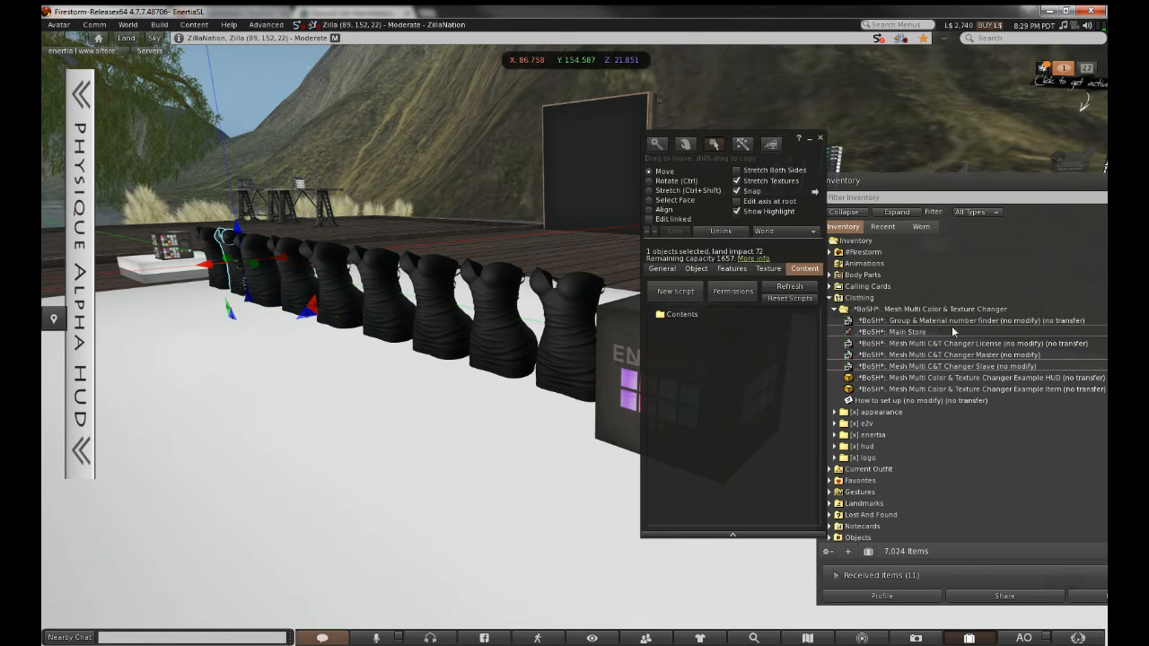
drag(1007, 345, 759, 355)
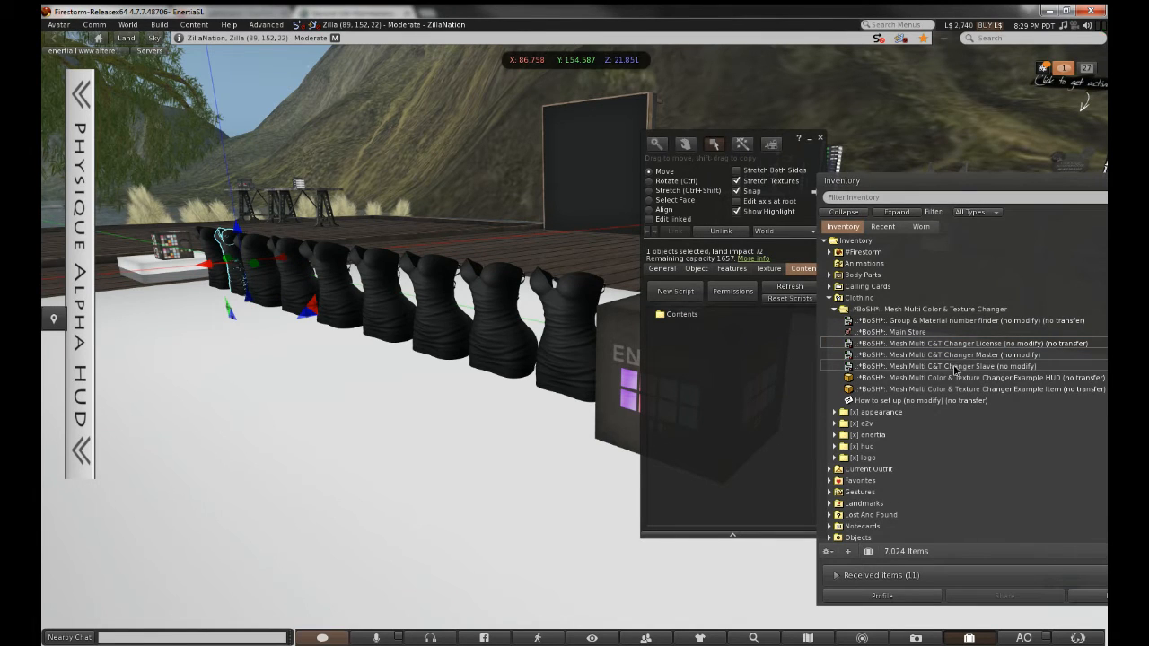
drag(993, 366, 697, 371)
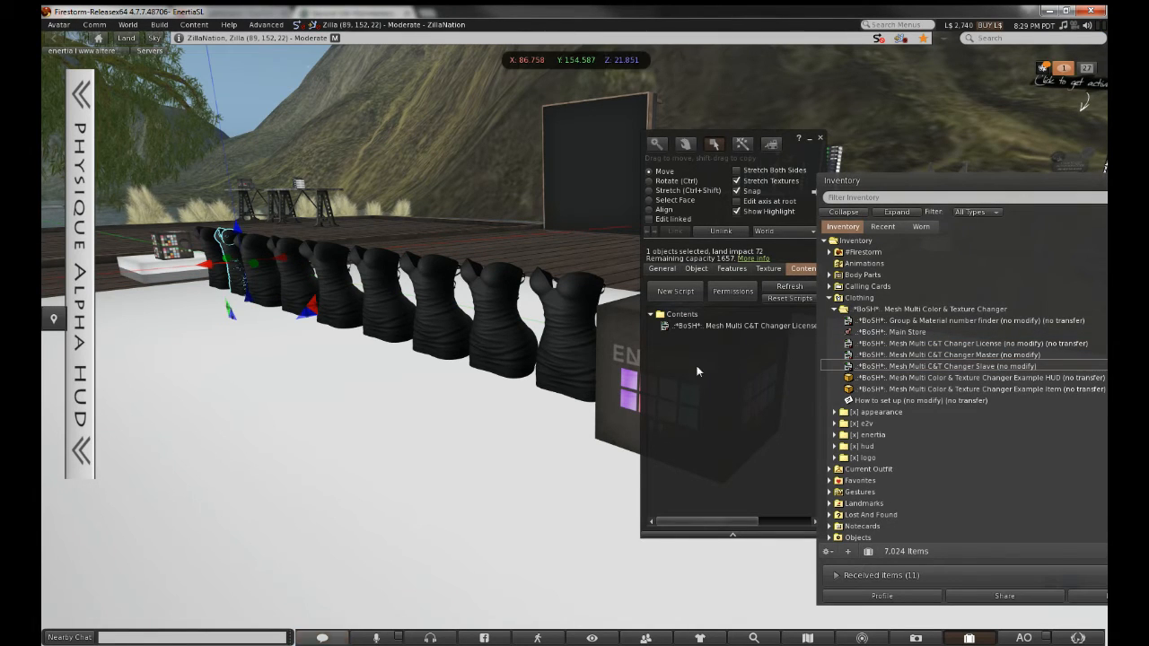
click(215, 251)
drag(949, 348, 732, 345)
click(941, 368)
drag(941, 368, 733, 361)
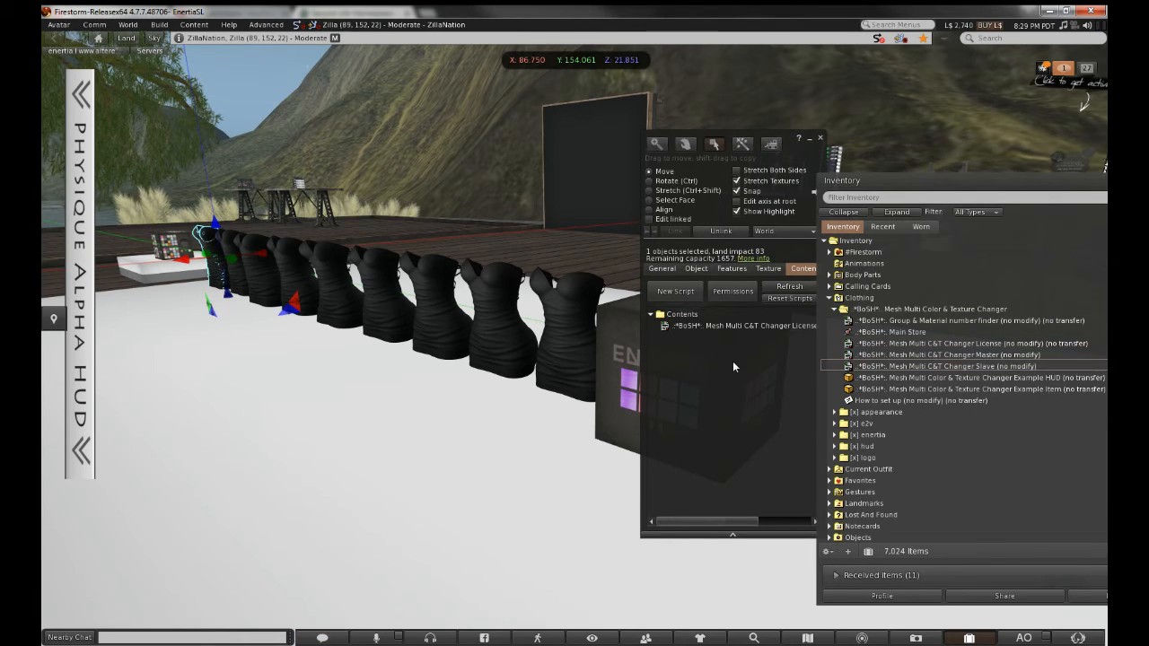
Close the editor and start editing the last dress beside the cube
click(820, 137)
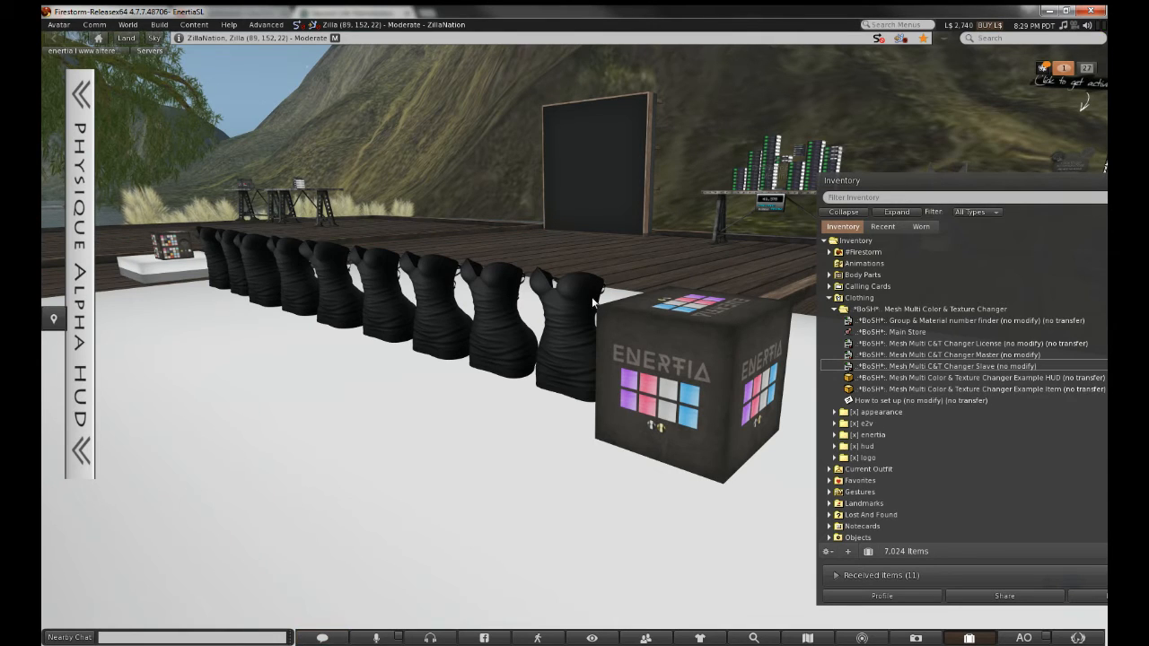
right_click(566, 316)
click(586, 343)
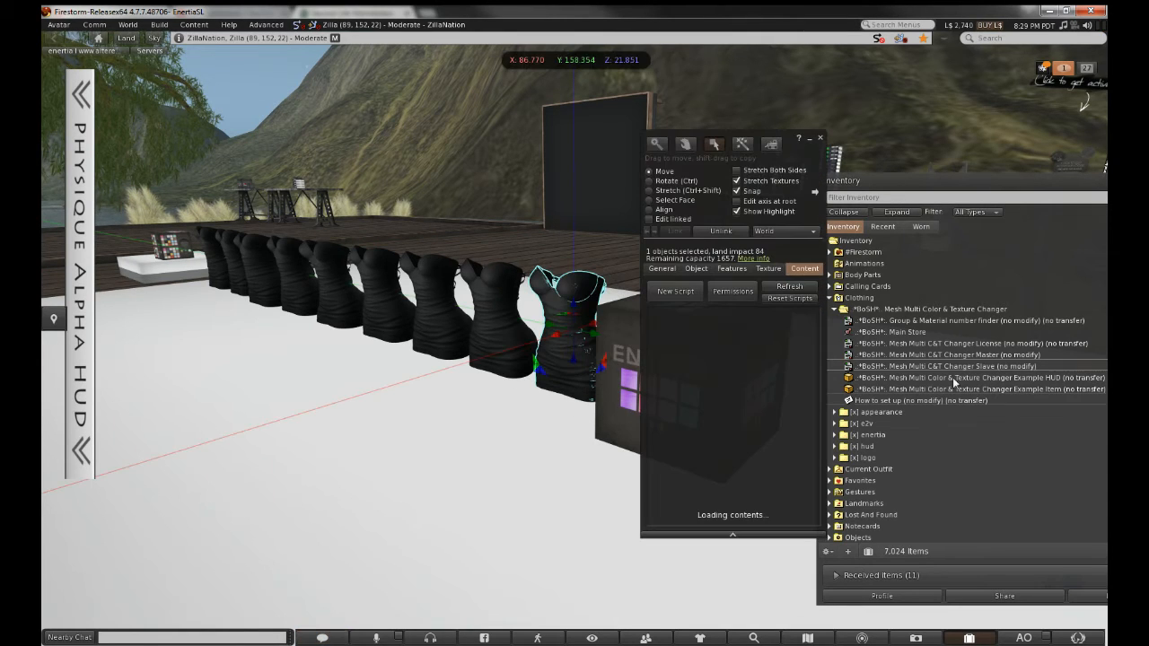
Show the Enertia HUD cube's General properties, with its dress name and AACz8A== description key
click(663, 269)
drag(803, 158, 311, 158)
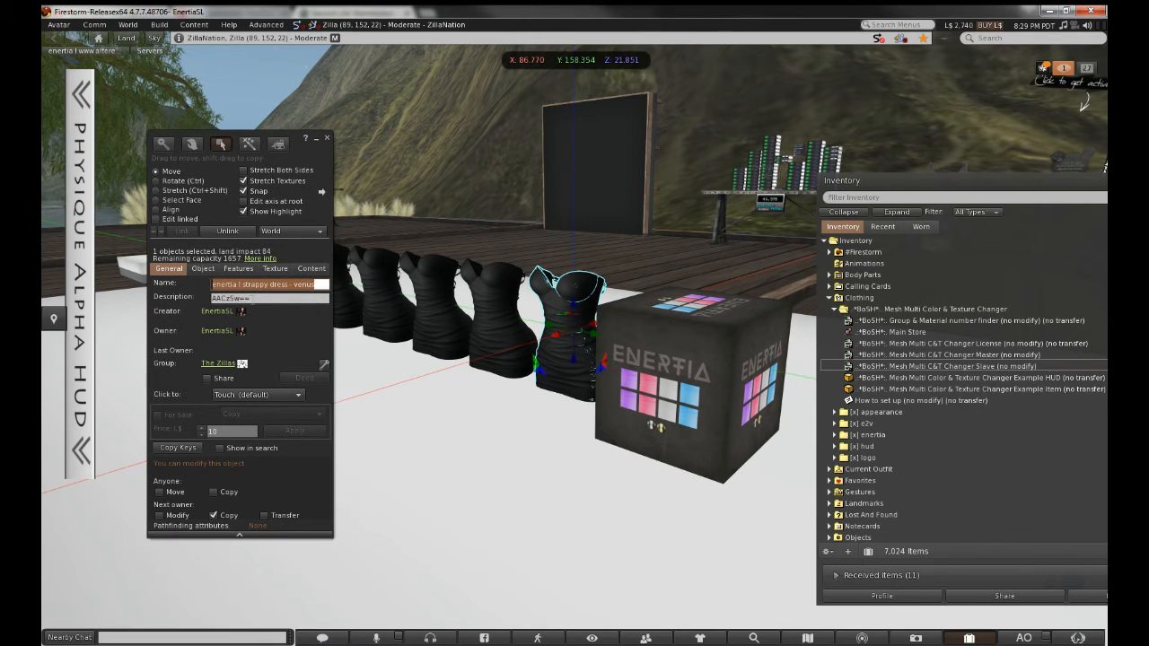
click(251, 298)
click(698, 371)
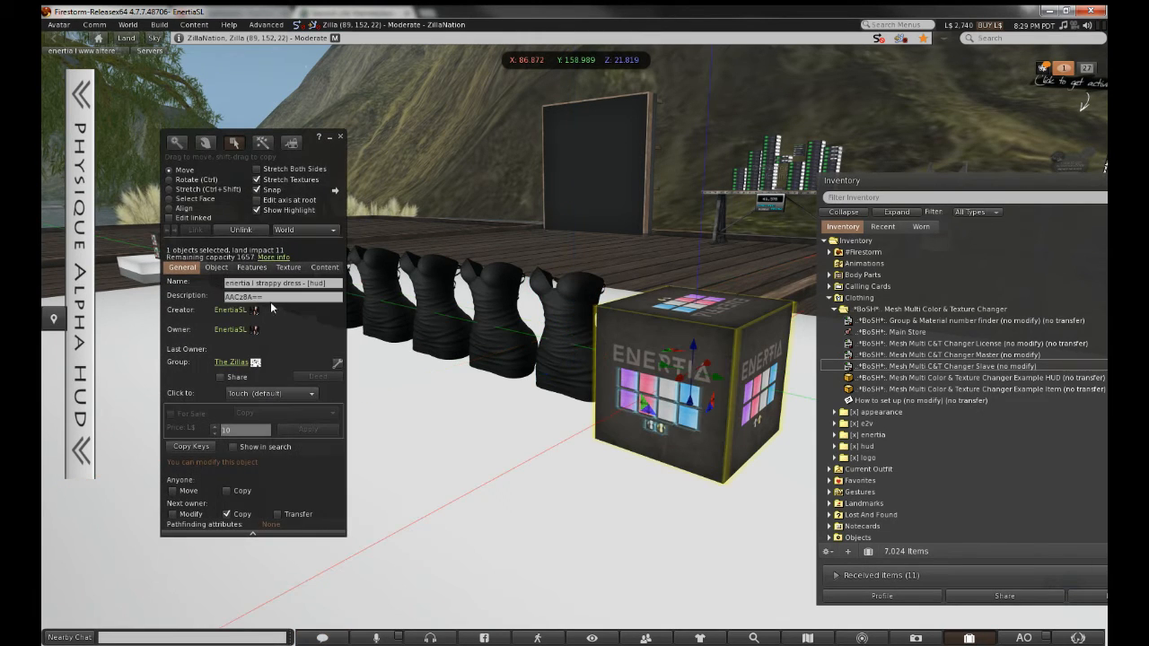
click(588, 316)
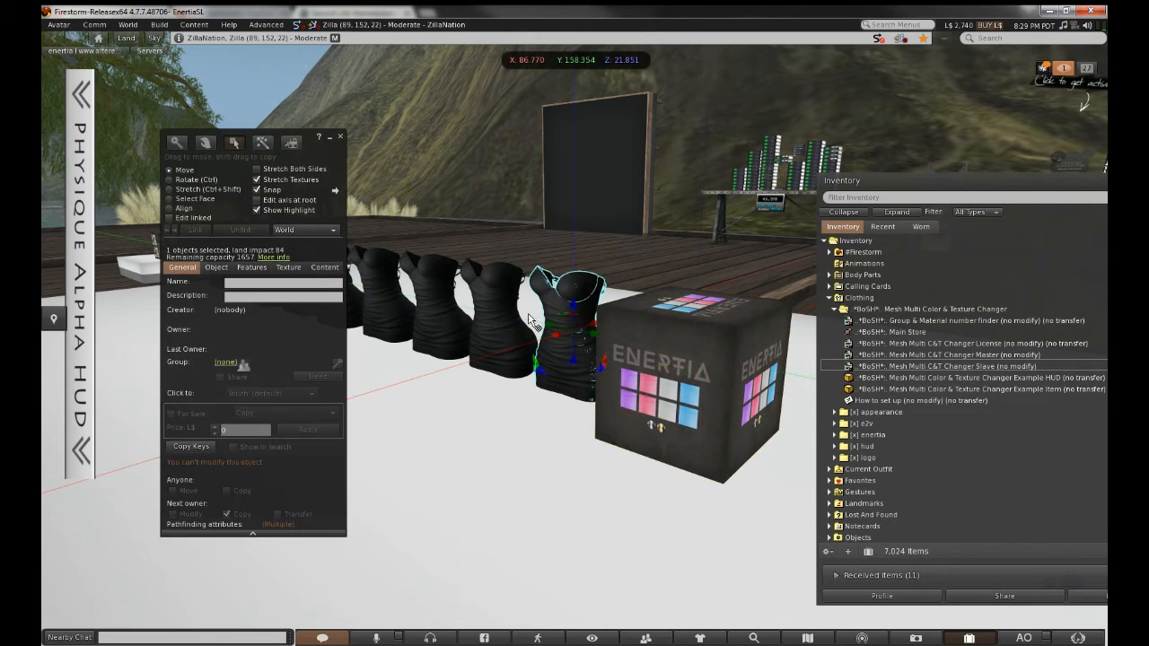
click(700, 366)
click(267, 296)
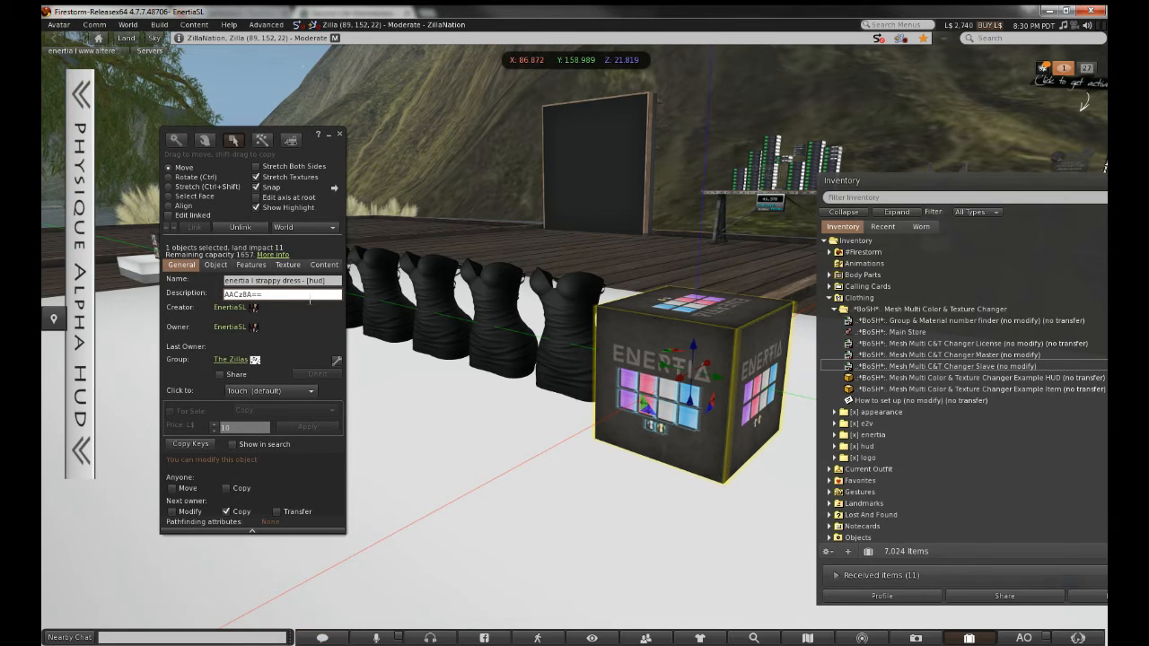
Select the cube's AACz8A== description, reselect the cube, and turn on Edit linked
double_click(303, 296)
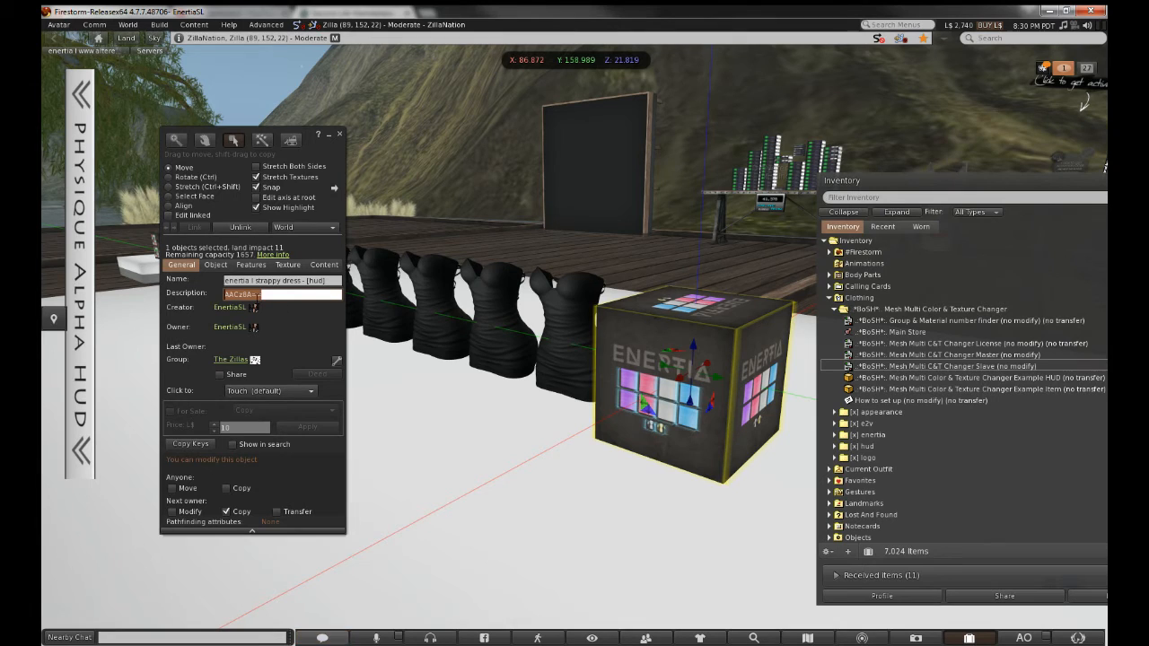
click(257, 295)
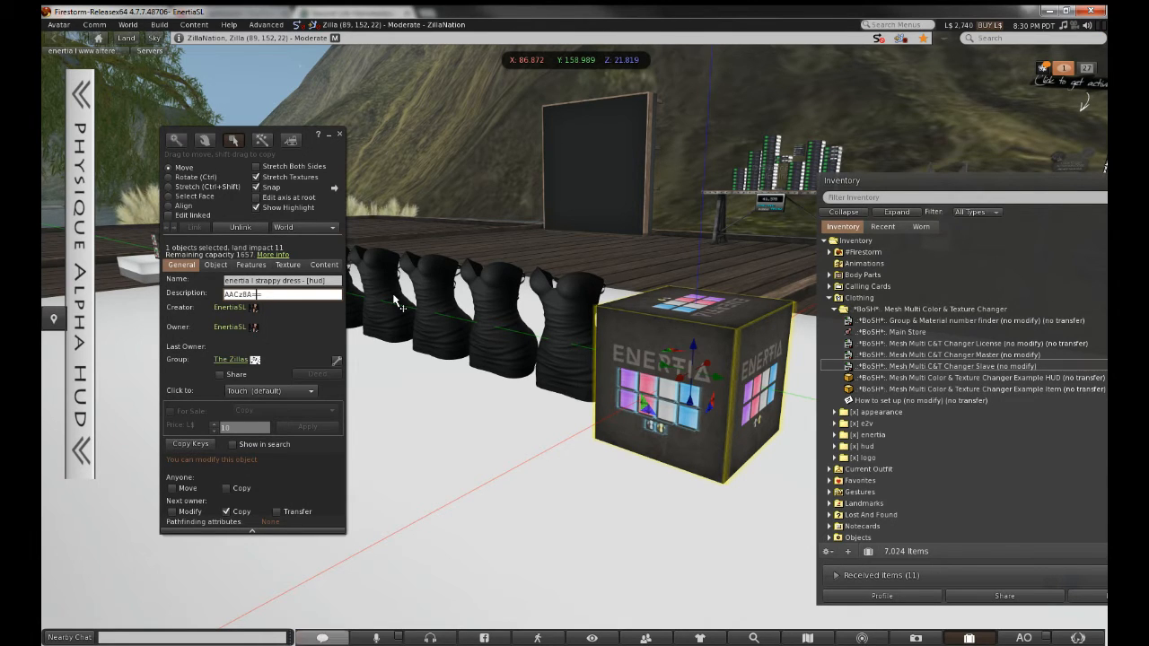
click(566, 318)
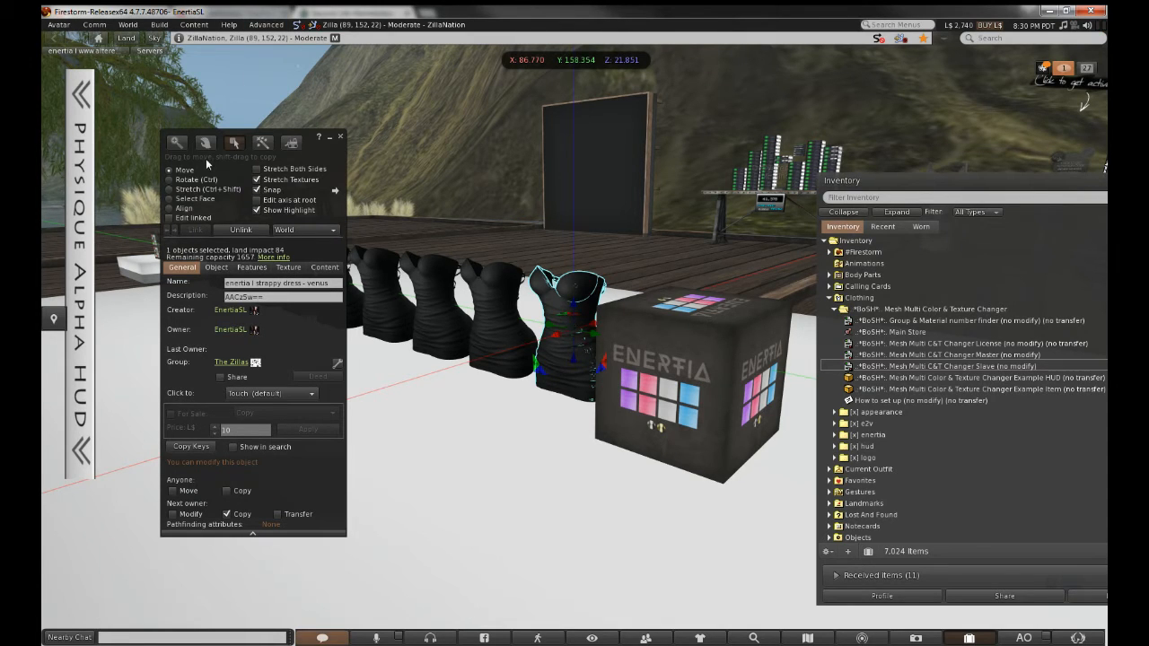
click(686, 359)
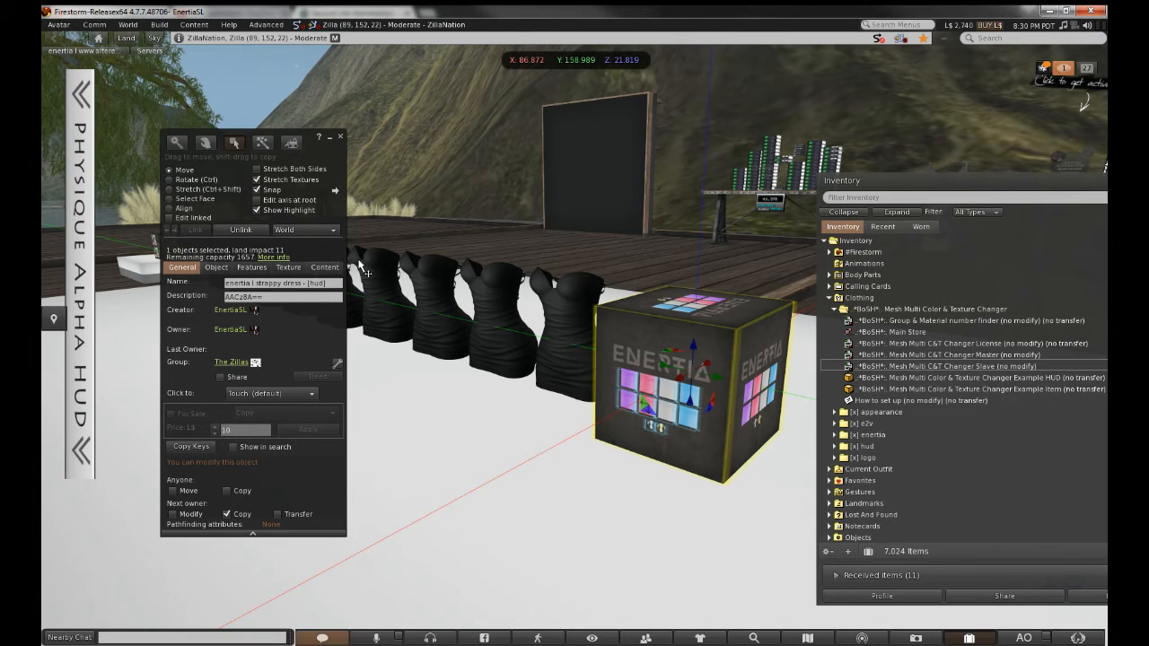
click(211, 217)
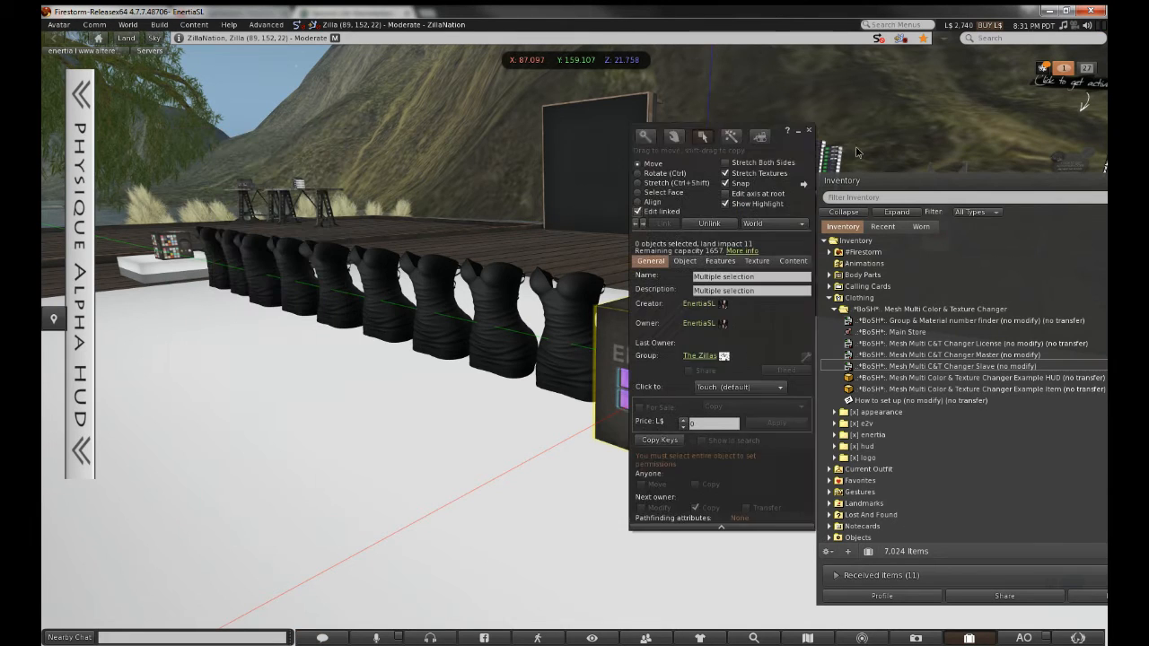
drag(857, 153, 941, 149)
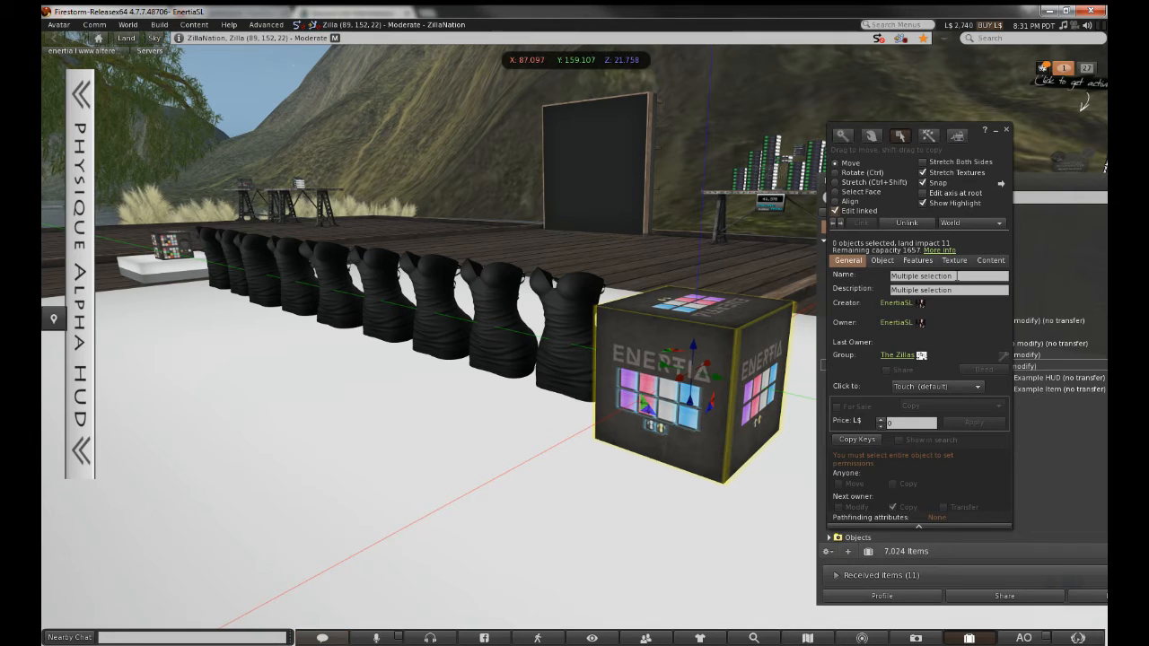
Check the 'venus' part's name and description, then the neighbouring dress's 'xs' part, and orbit the row
click(565, 305)
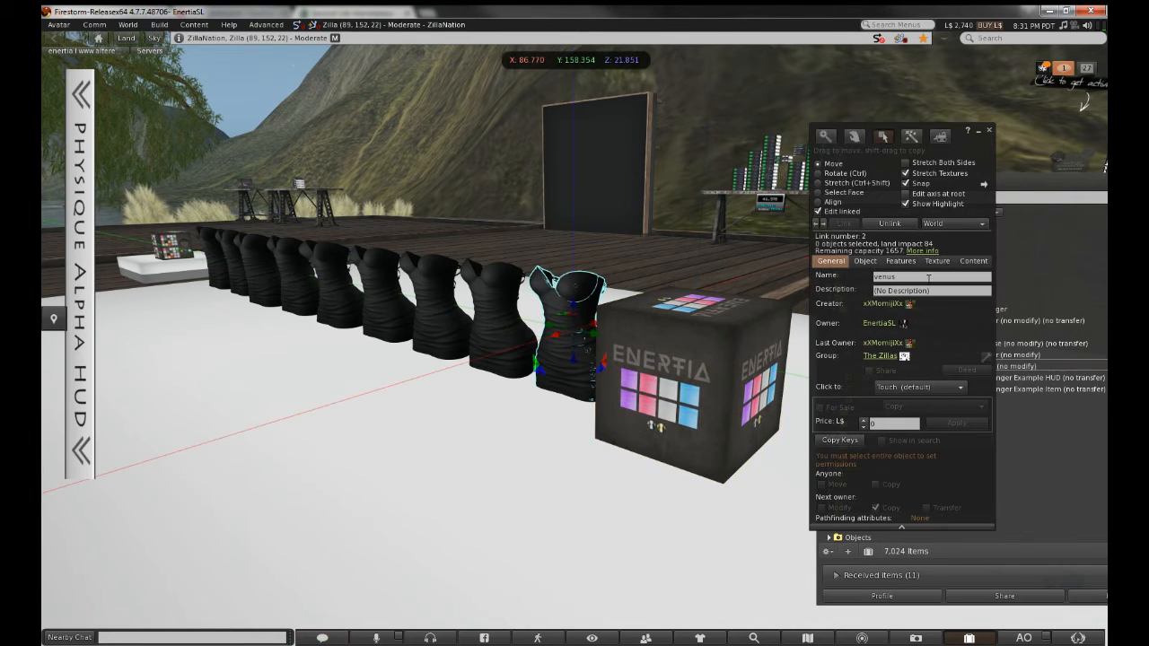
drag(898, 277, 825, 278)
key(Tab)
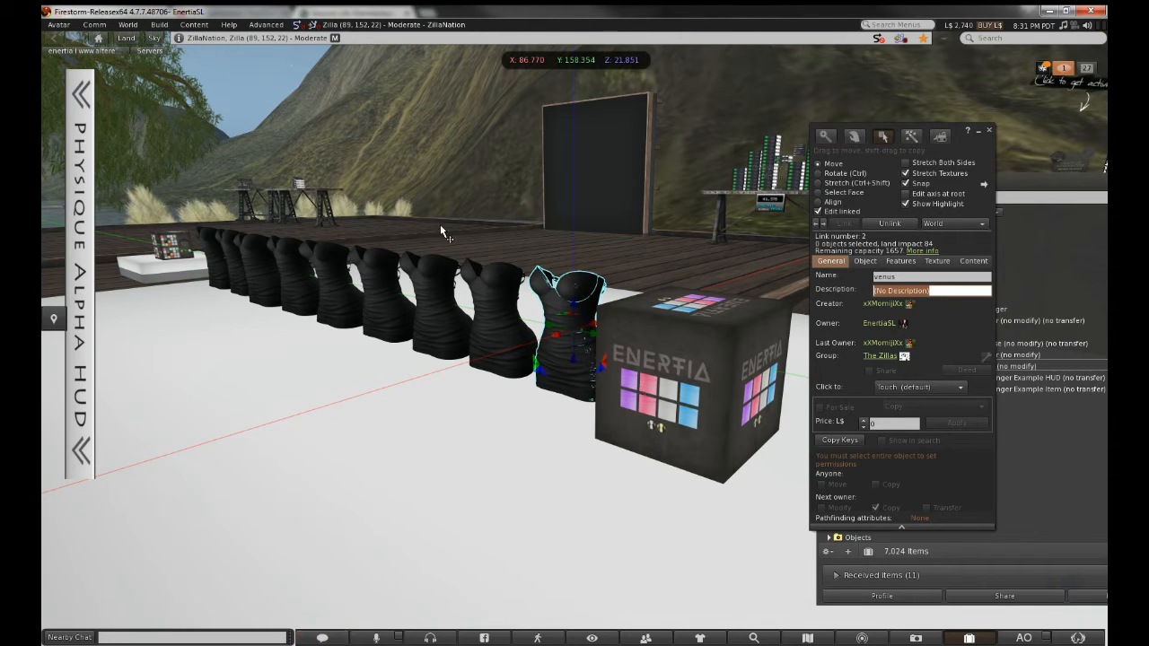
click(506, 311)
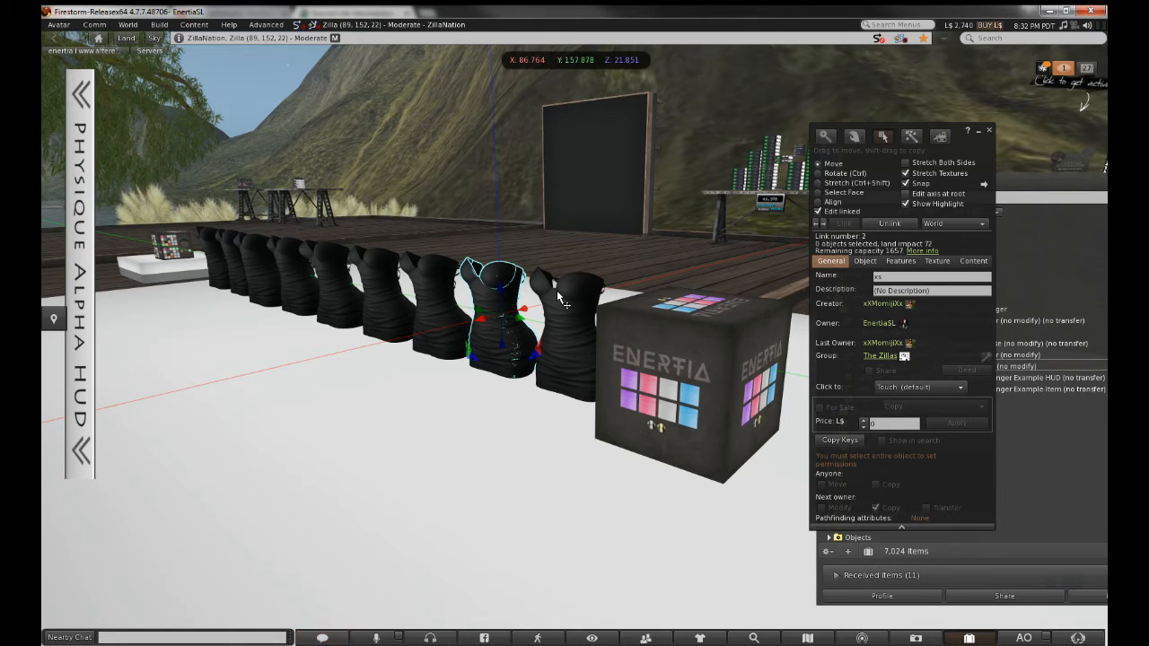
alt+drag(369, 279, 639, 315)
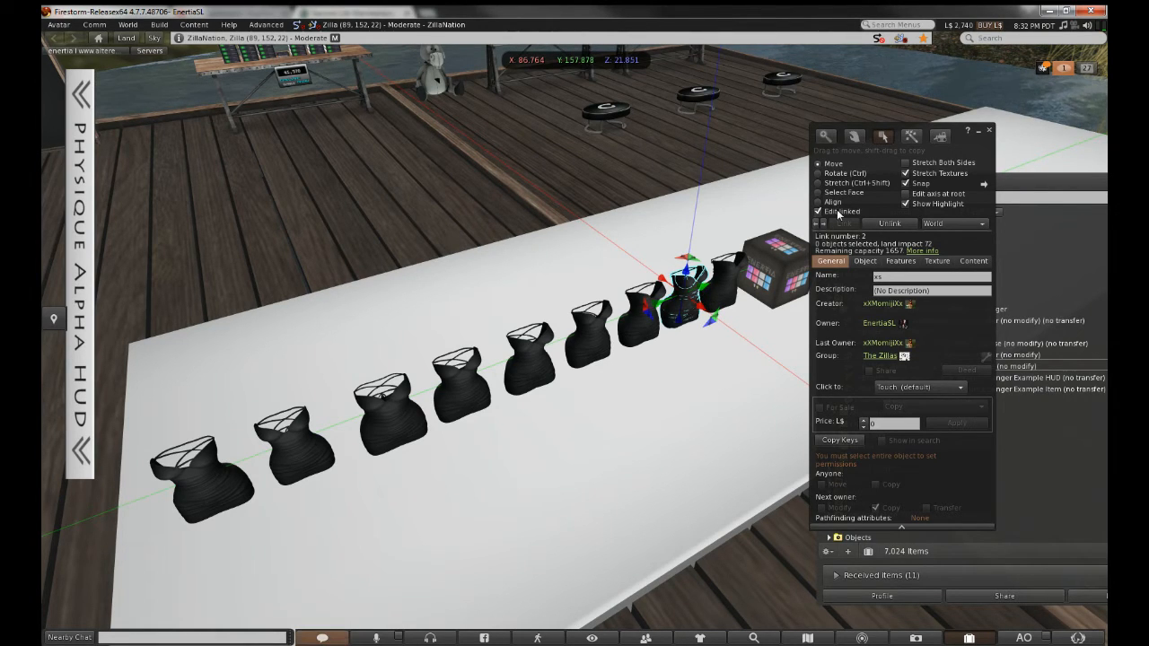
Select the matching part on every dress in the row and delete their shared name
click(209, 491)
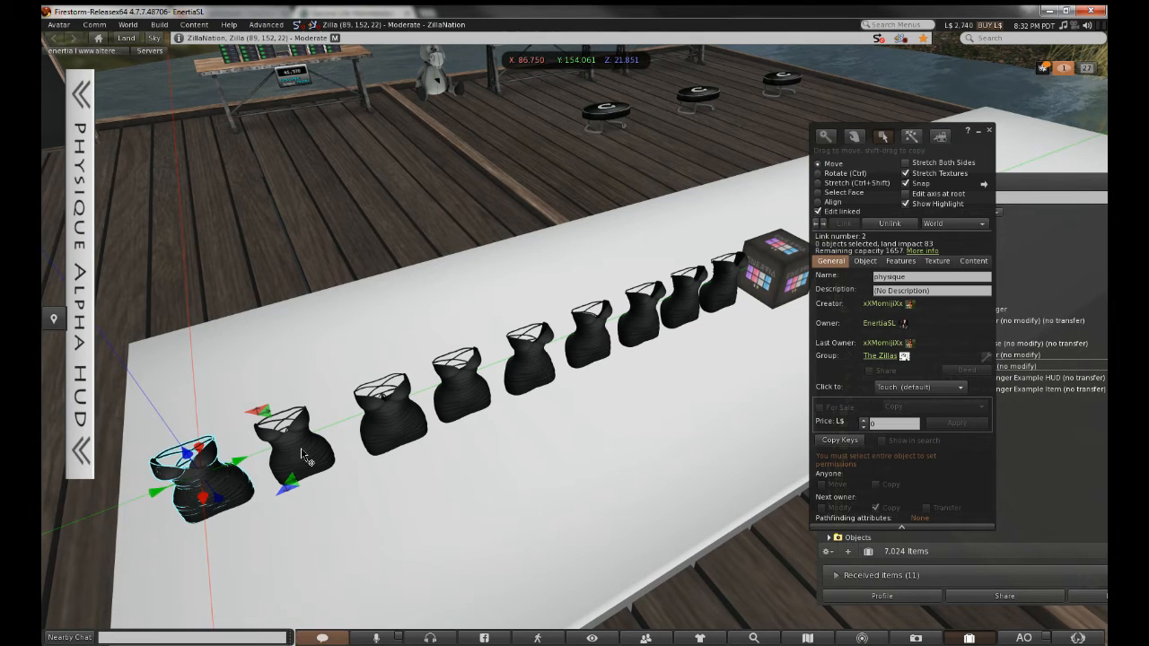
shift+click(302, 453)
shift+click(398, 428)
shift+click(462, 401)
shift+click(529, 383)
shift+click(585, 354)
shift+click(662, 322)
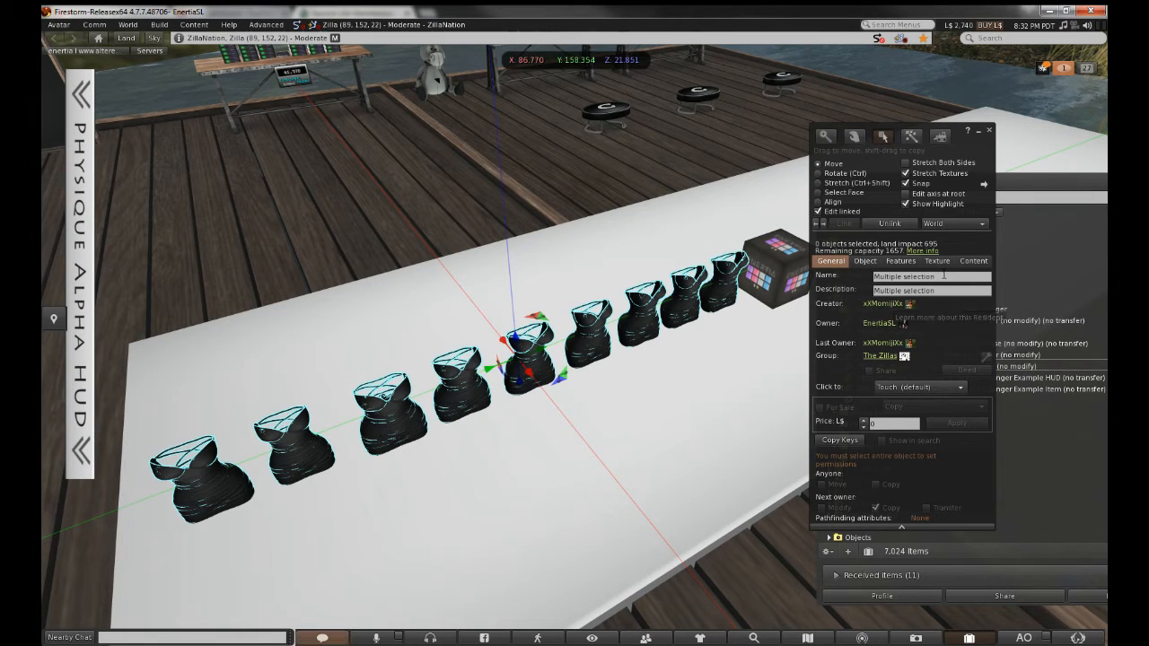
click(871, 277)
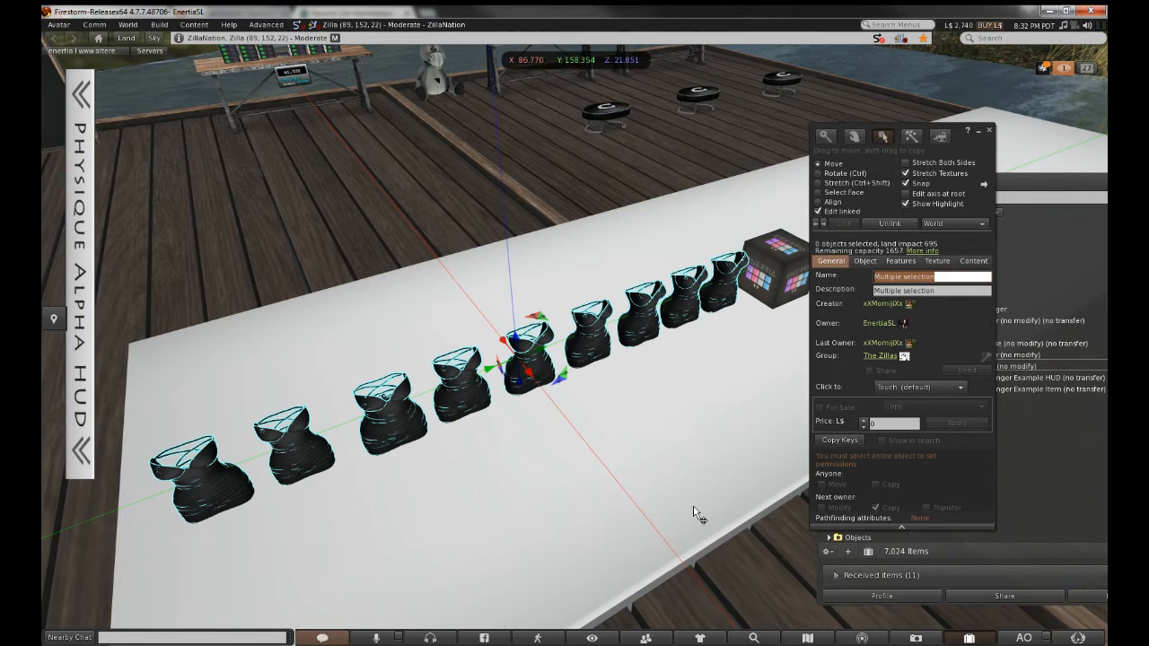
key(BackSpace)
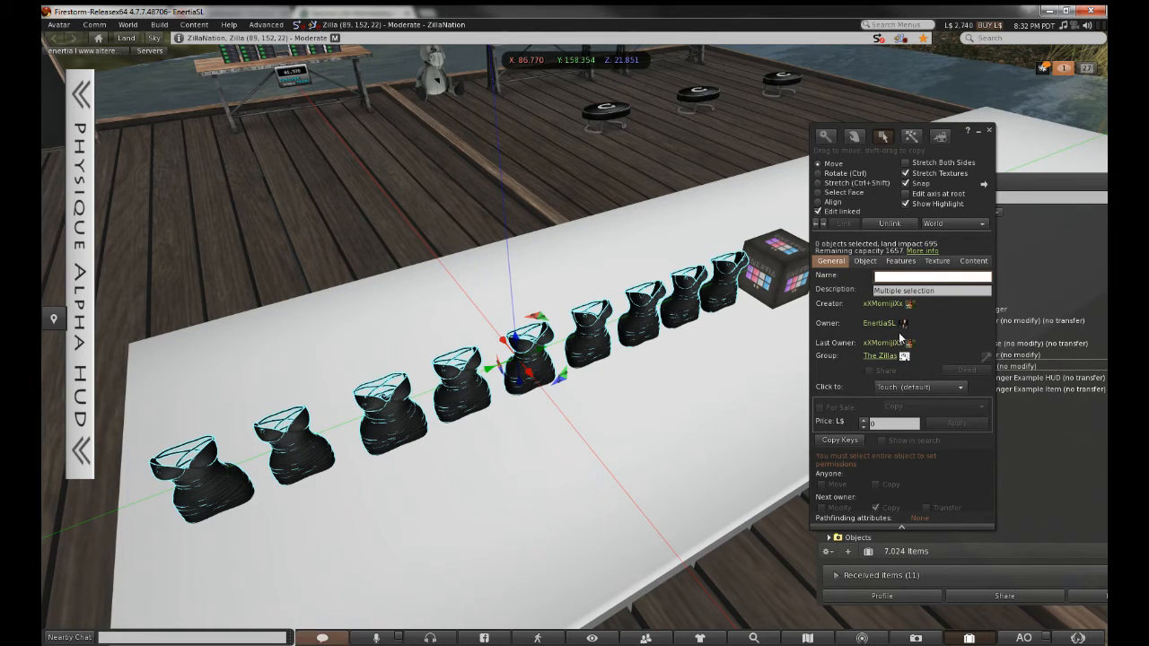
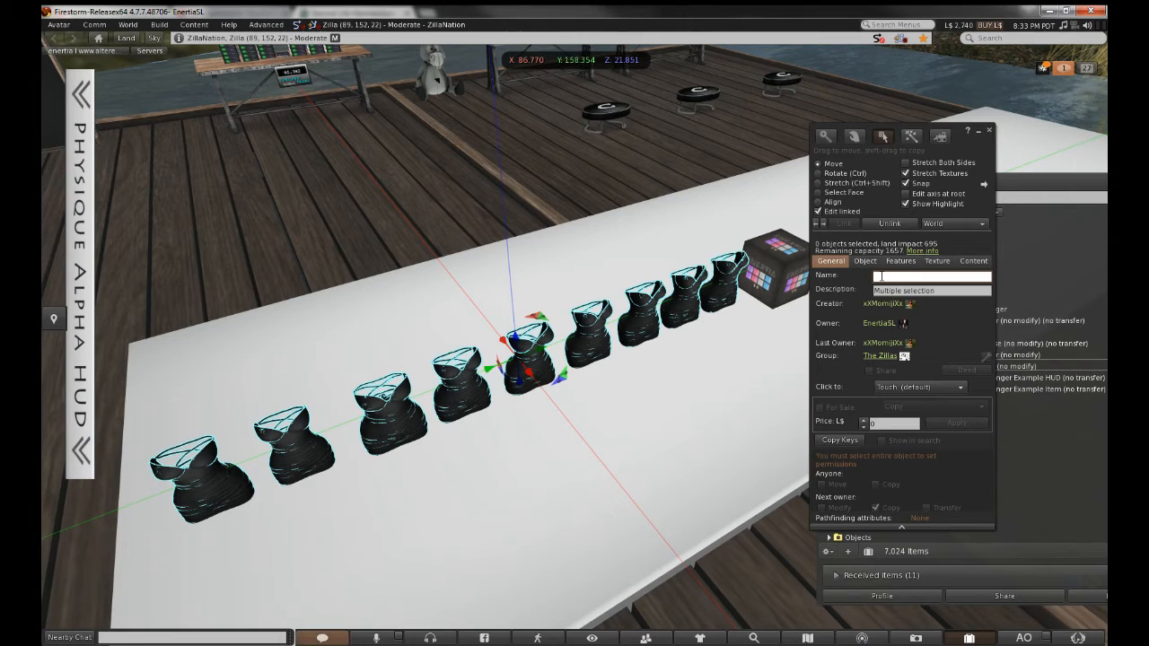
Replace the placeholder digits in the nine dresses' Name field with 30
text(7567568678)
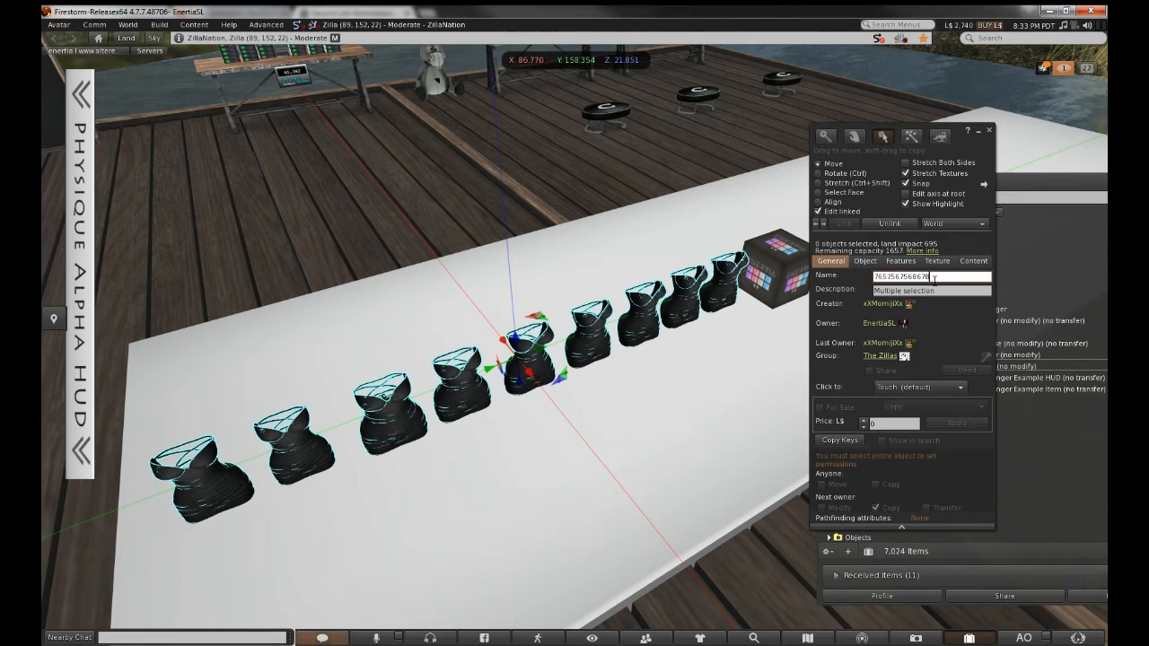
drag(936, 277, 805, 280)
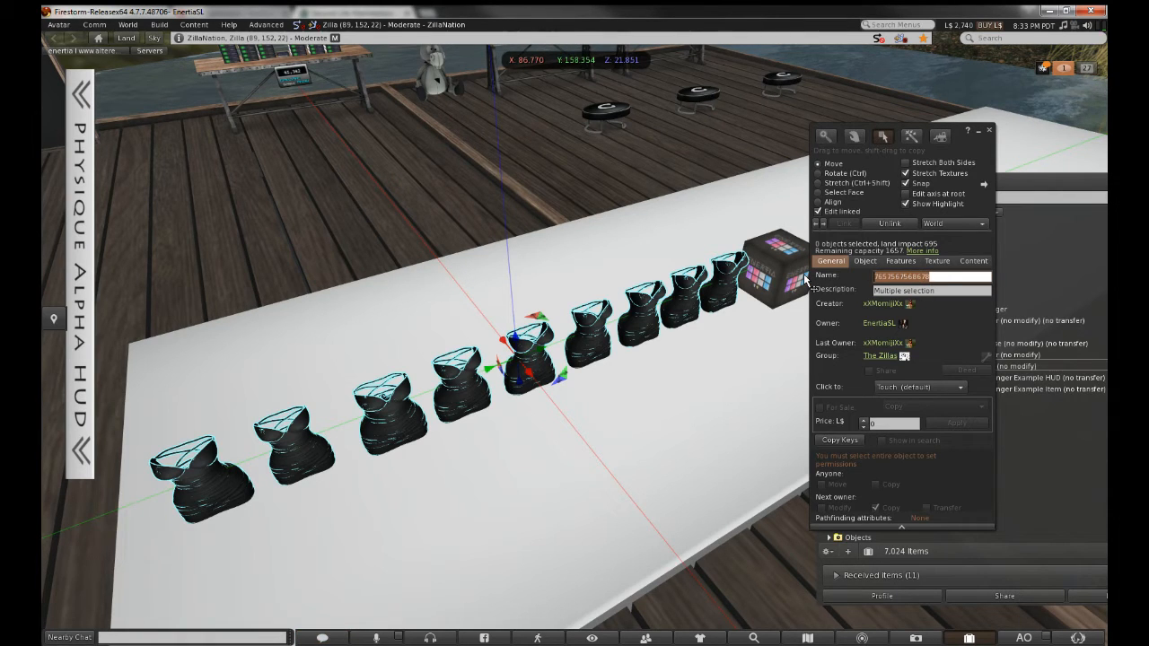
key(BackSpace)
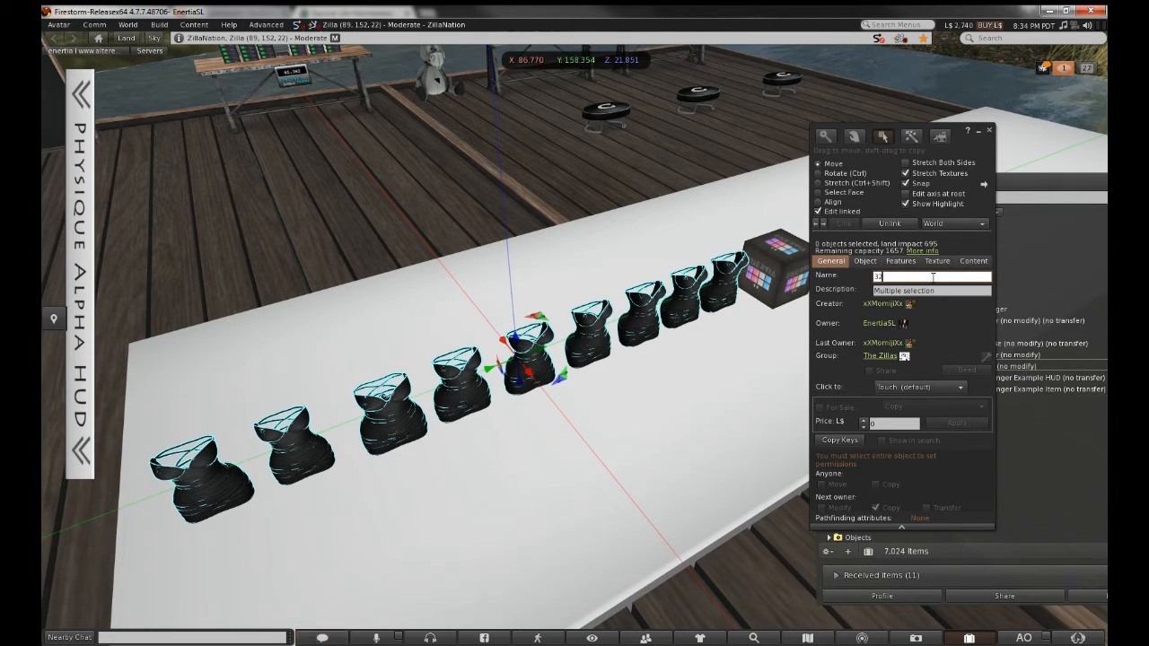
double_click(933, 277)
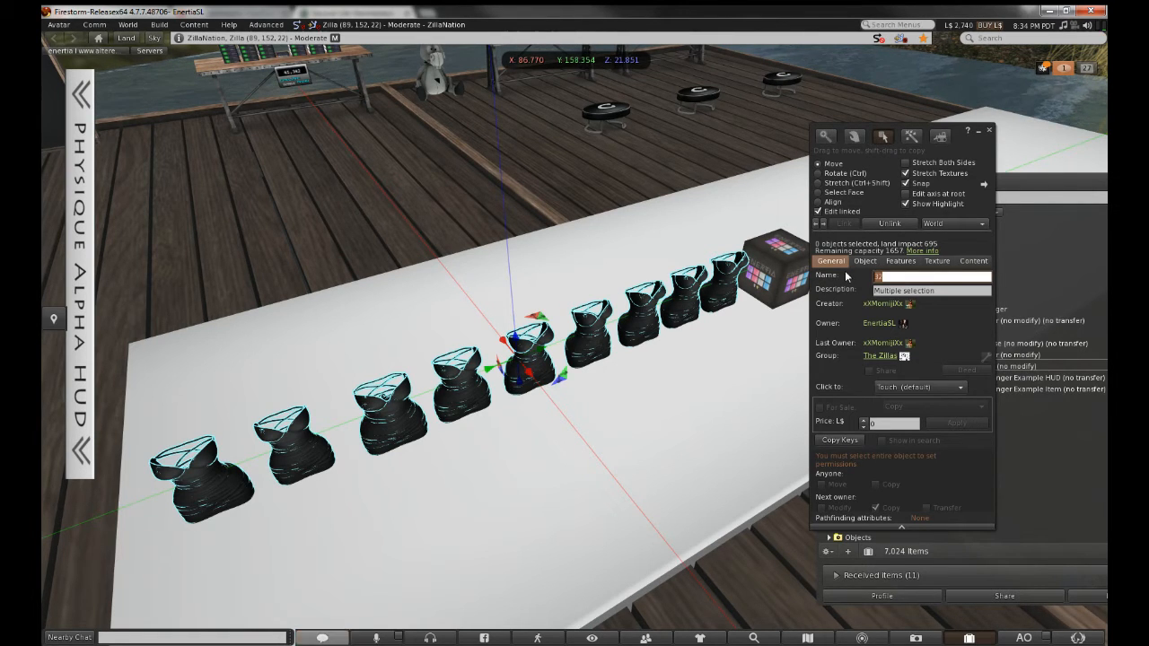
text(1)
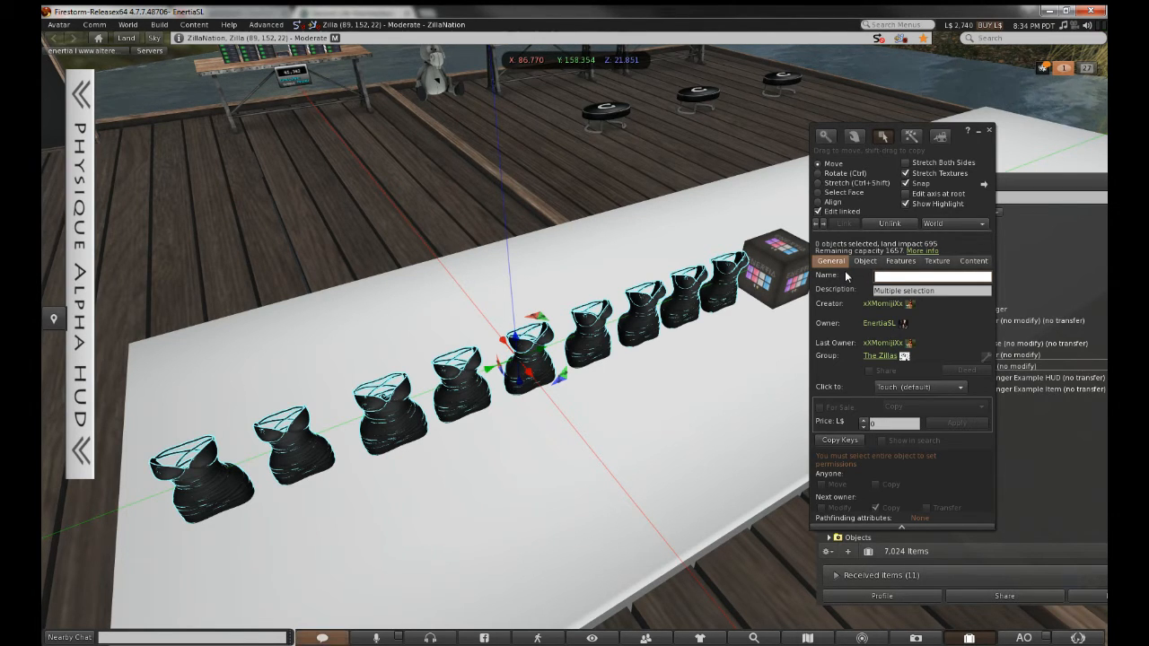
text(765765756756756)
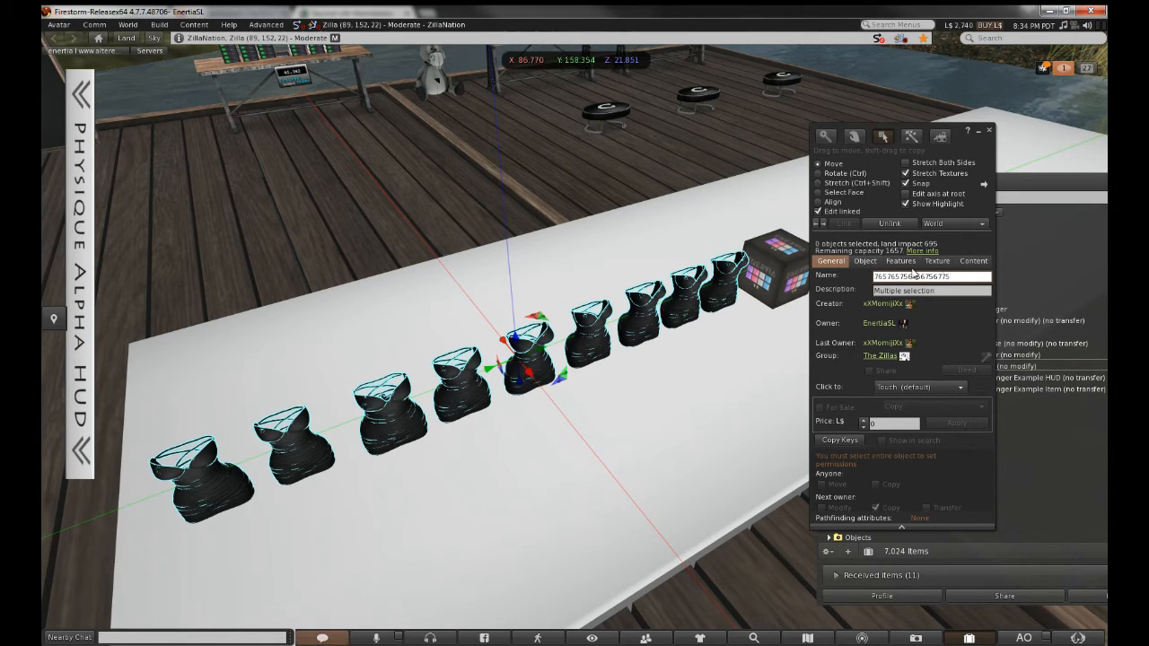
drag(958, 276, 813, 277)
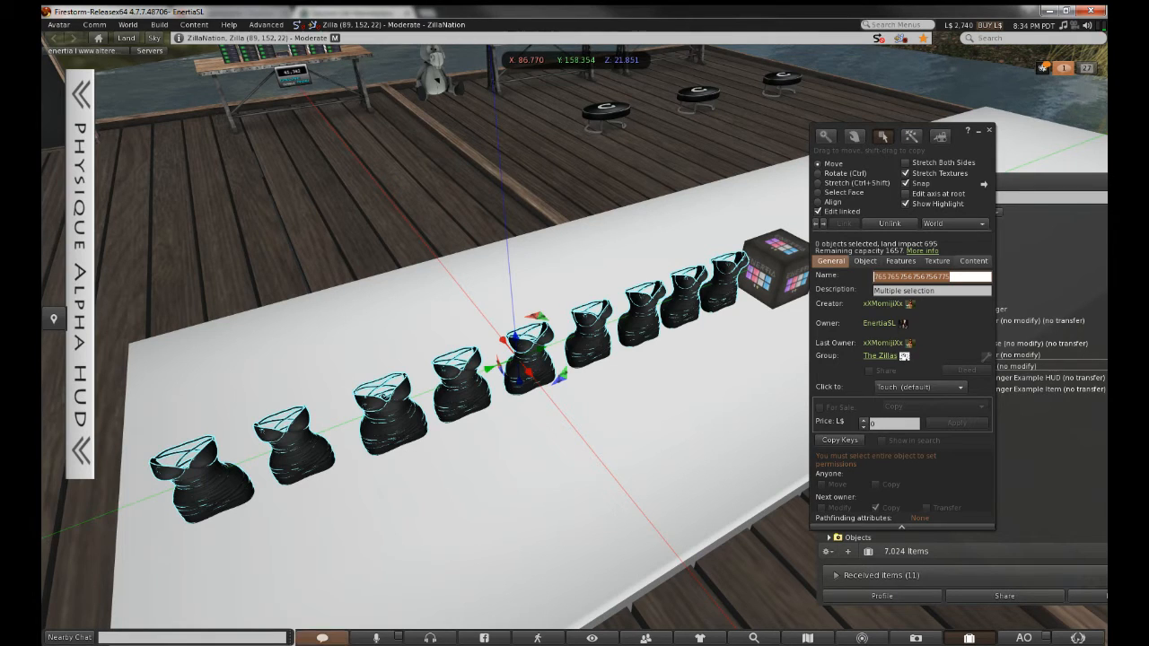
key(BackSpace)
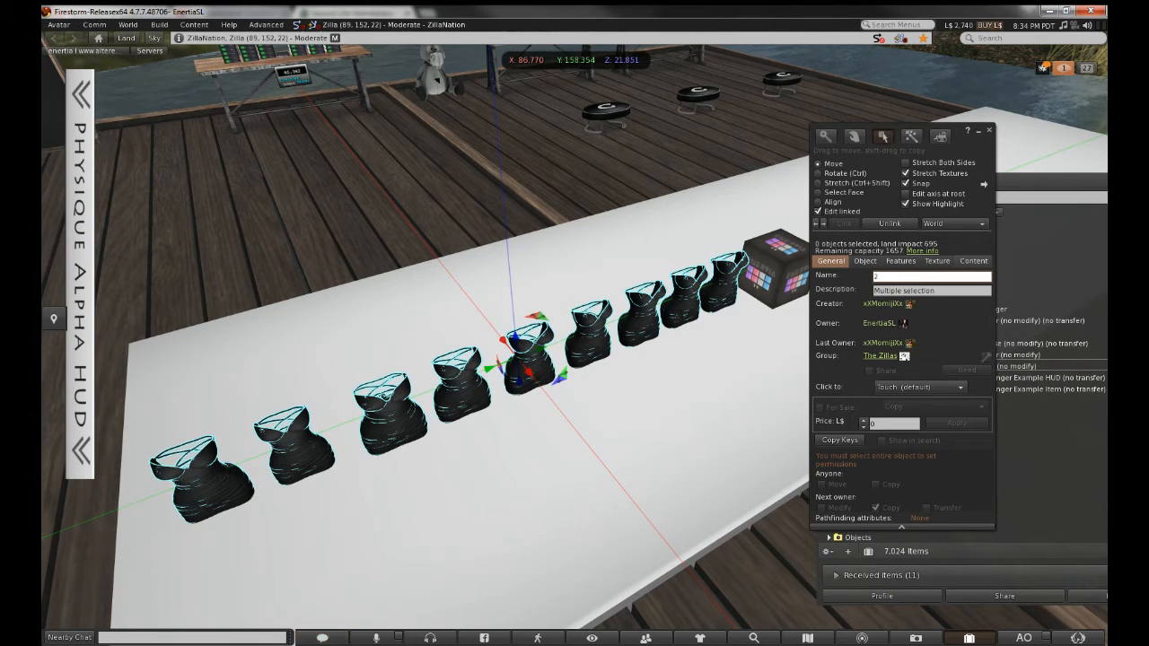
key(Tab)
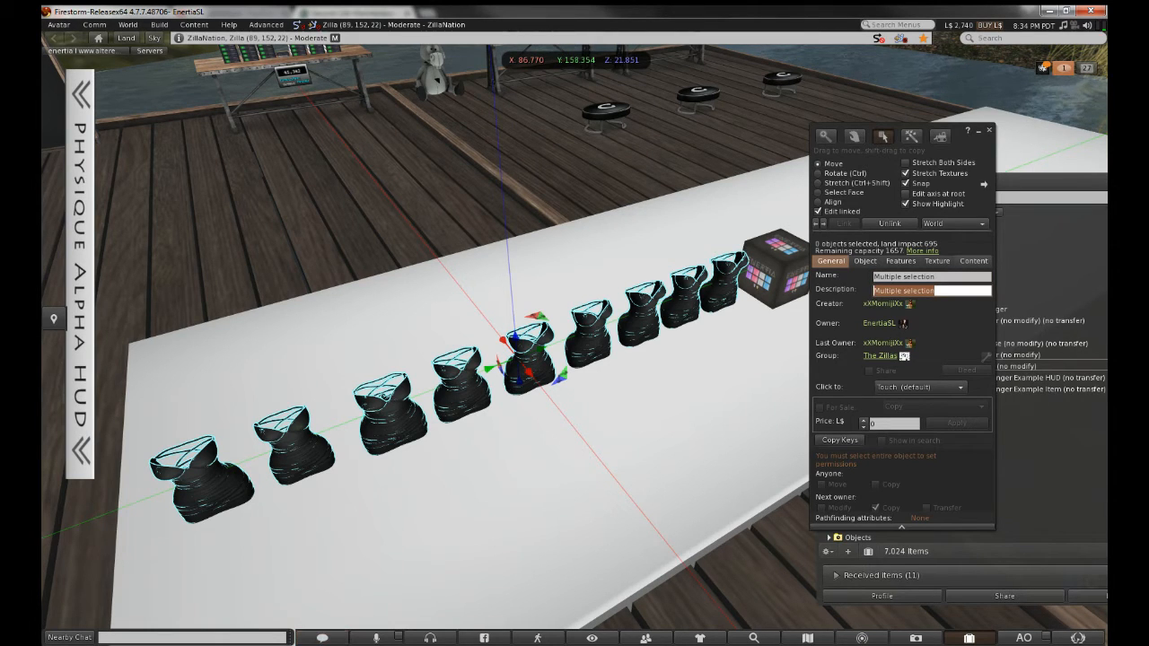
Recheck the name field, then close the build editor
click(931, 277)
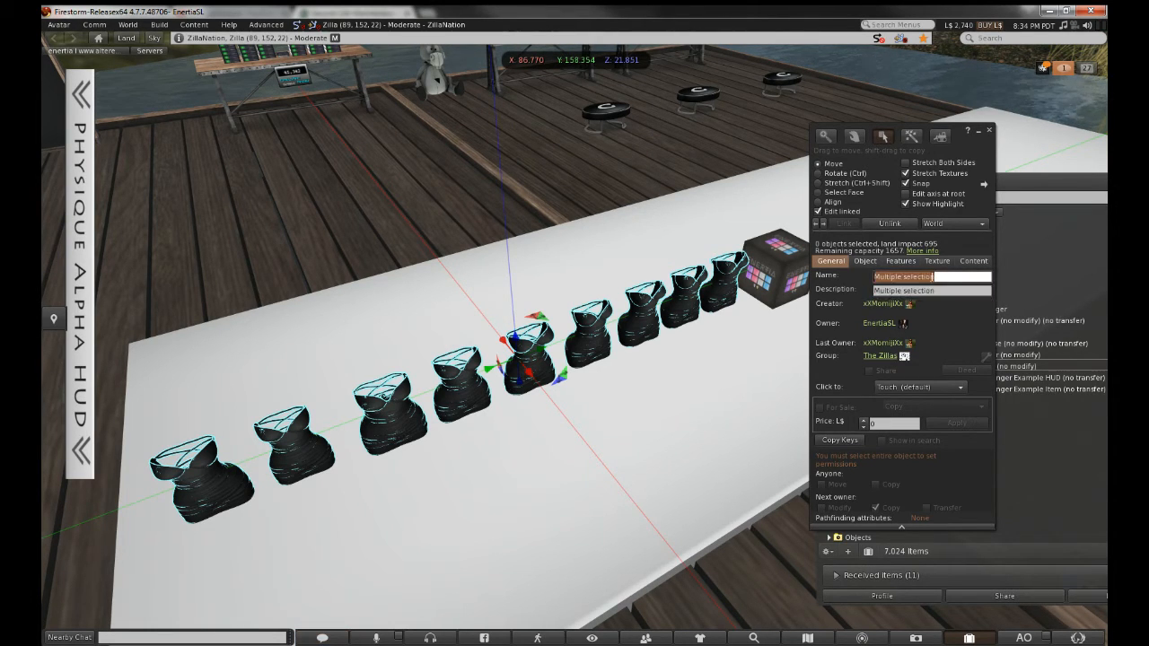
key(ctrl+a)
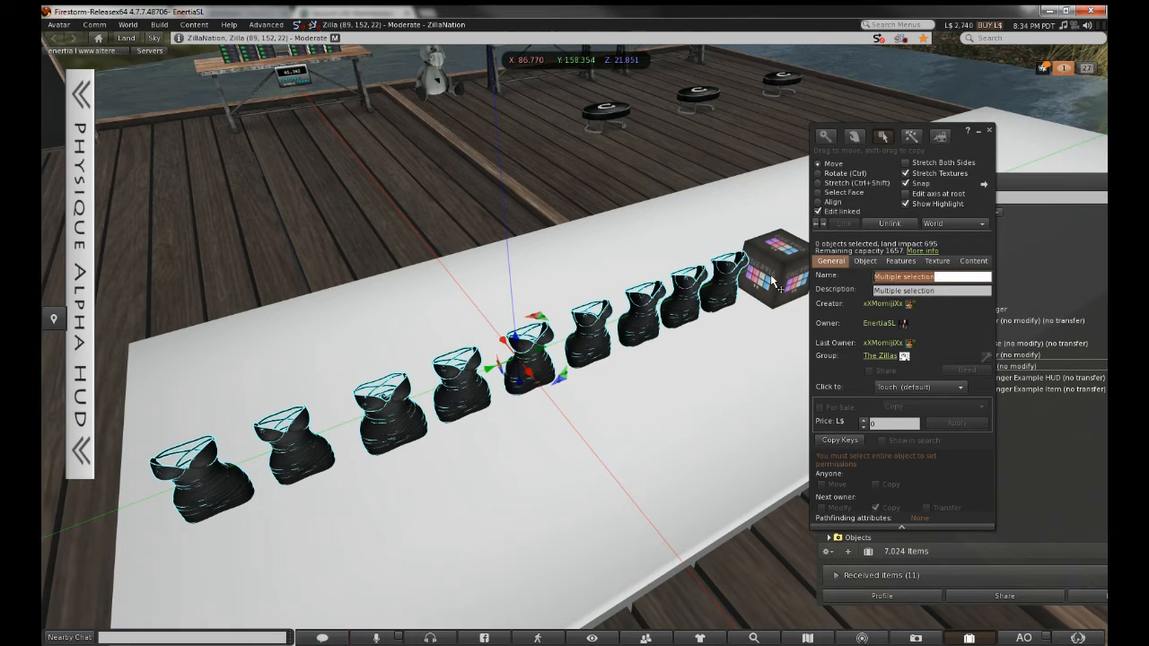
key(Tab)
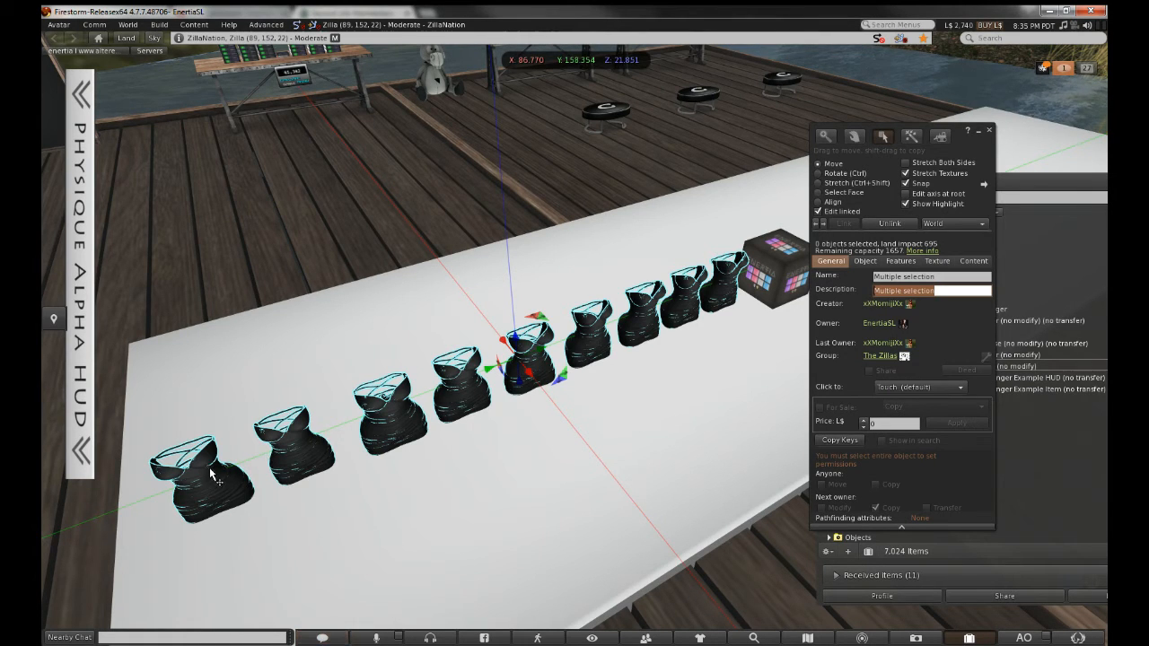
click(988, 132)
Open the Enertia HUD cube in the editor and bring the strappy dress's back into close view
alt+drag(782, 263, 592, 117)
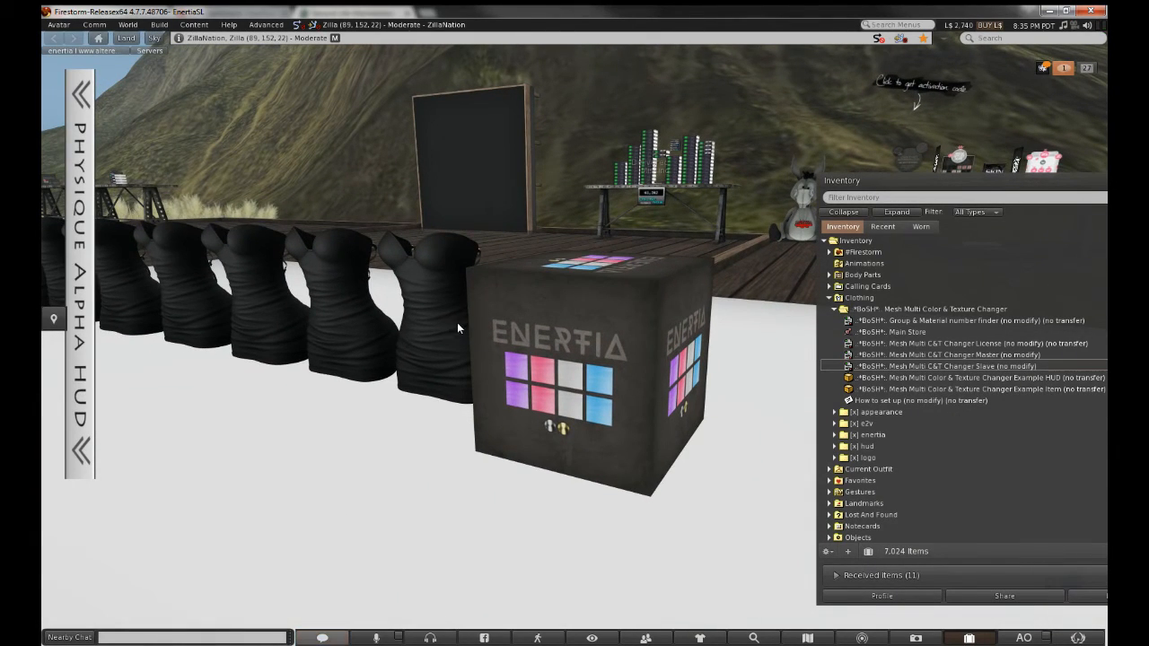
right_click(523, 370)
click(547, 403)
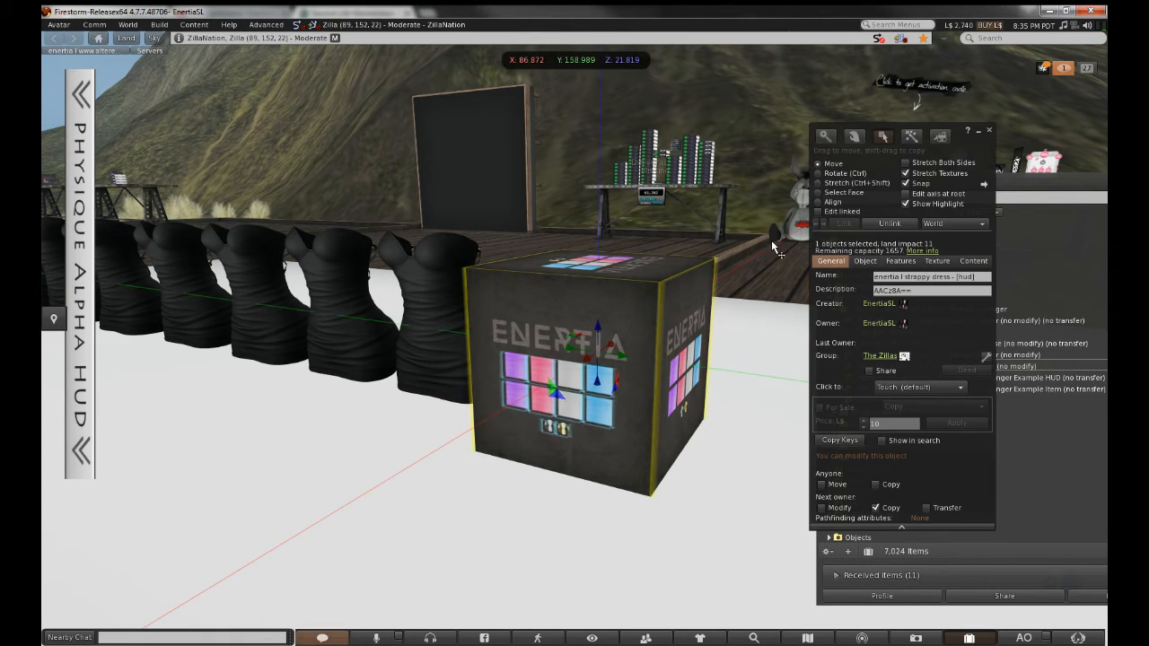
alt+drag(588, 332, 542, 368)
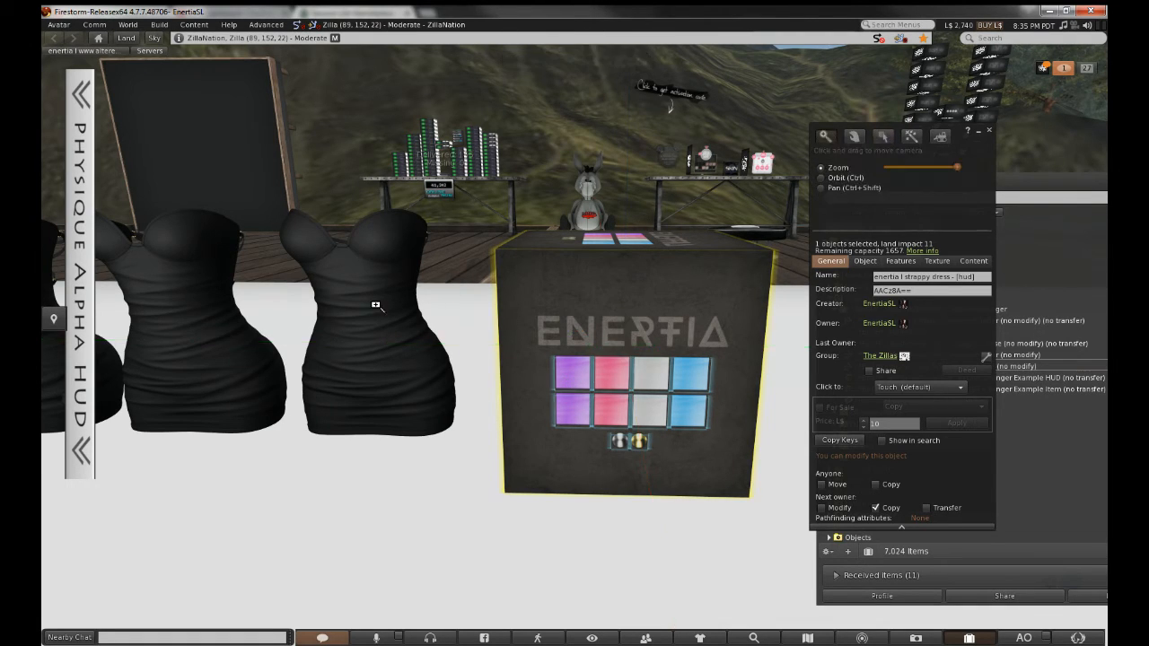
alt+drag(375, 304, 592, 261)
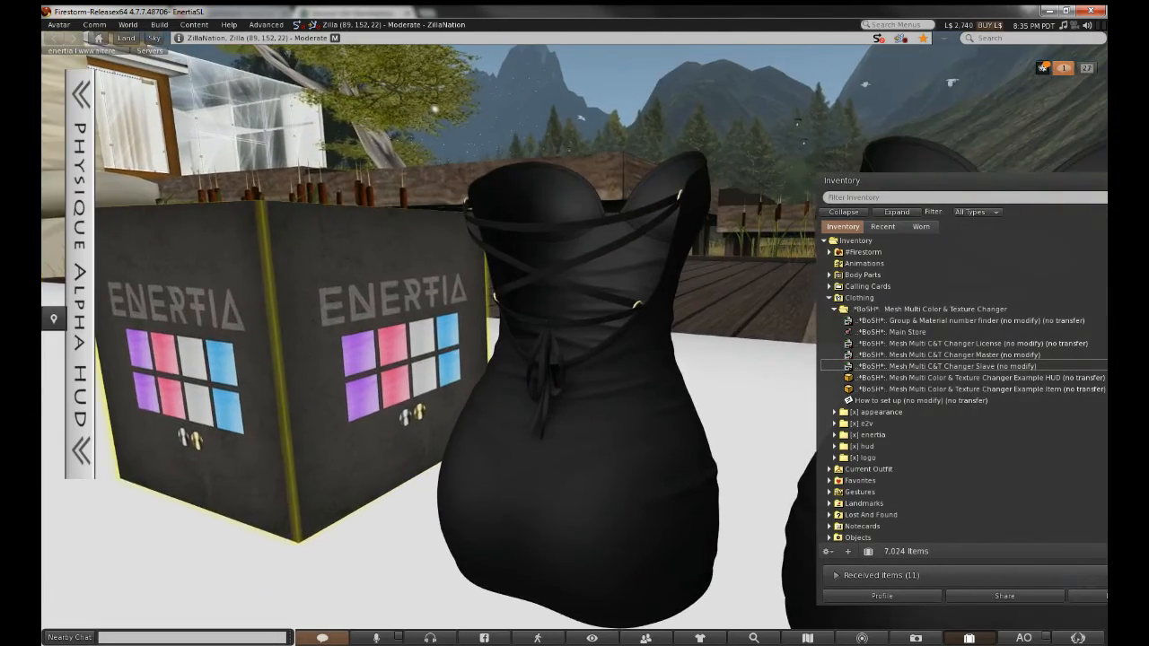
With Select Face on, identify the dress body as face 0 and note 'face: 0 dress'
click(593, 261)
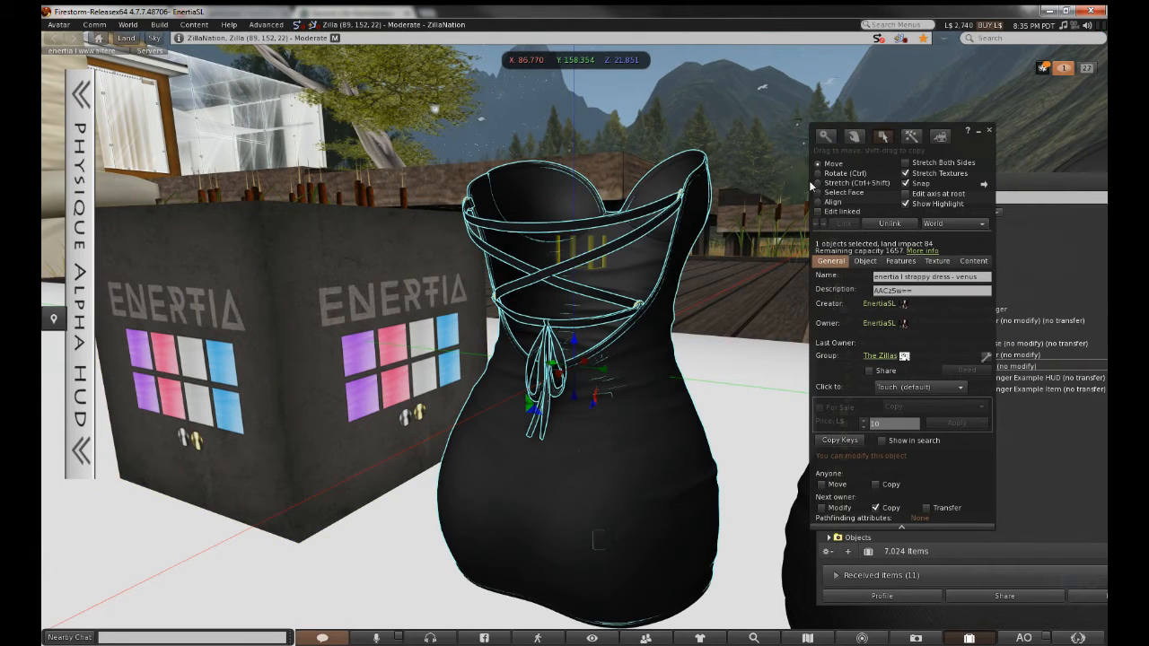
click(858, 194)
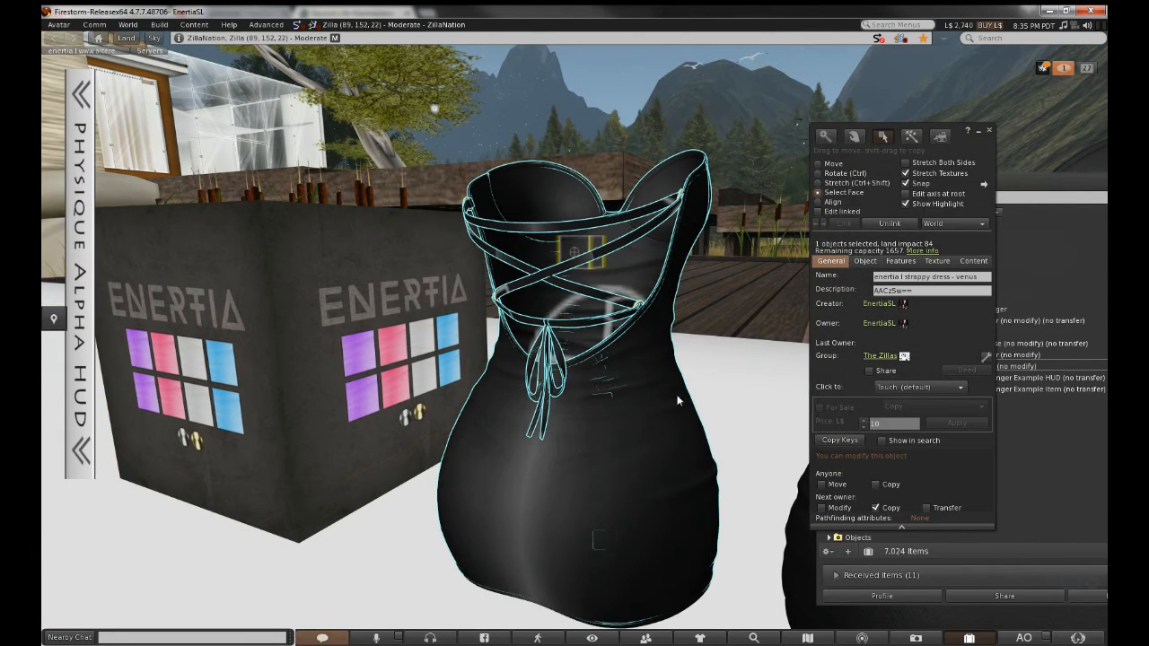
click(618, 419)
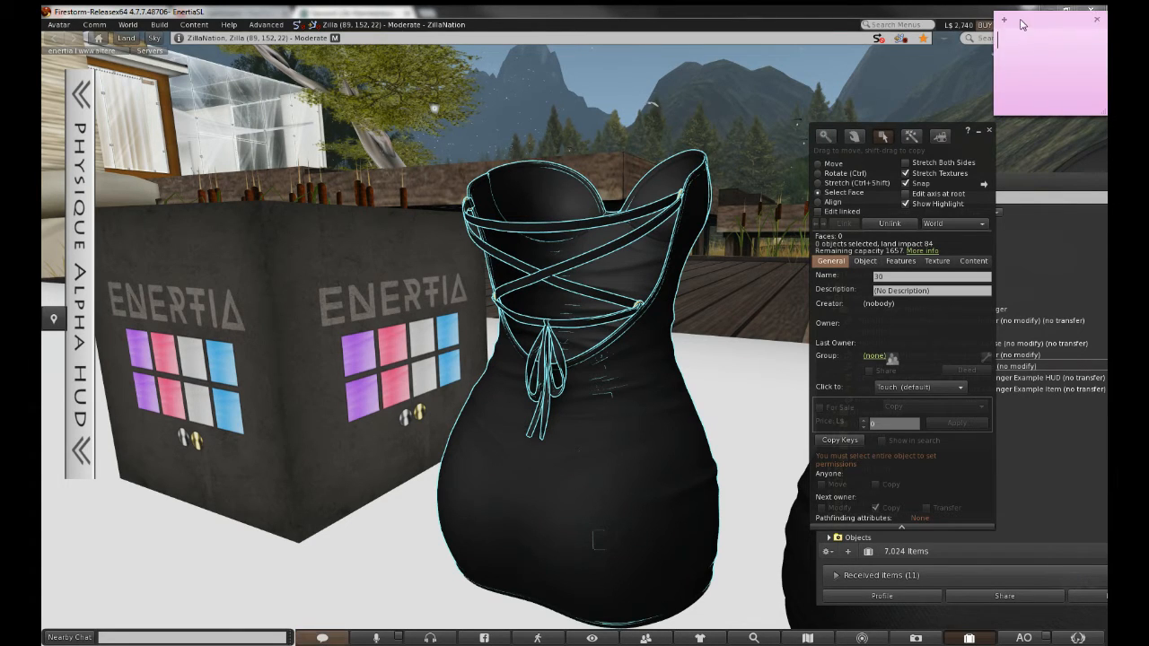
drag(1016, 22, 229, 174)
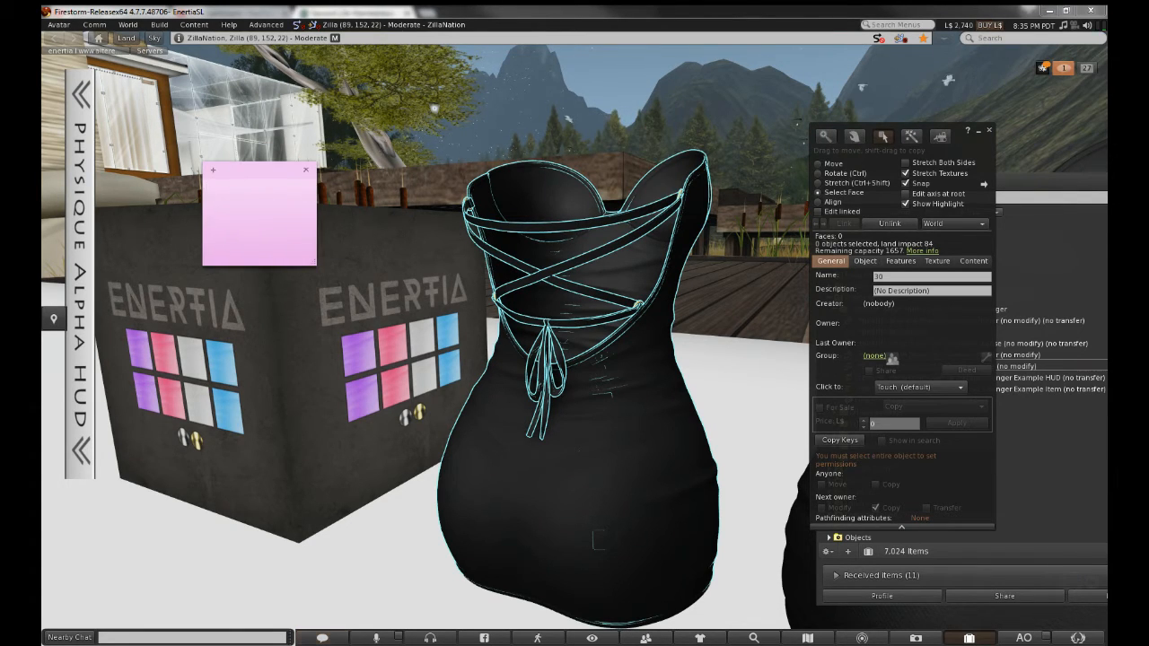
text(face: 0 dress)
key(Return)
Identify the straps as face 2, add 'face: 2 strap' to the note, and zoom onto the back straps
click(588, 320)
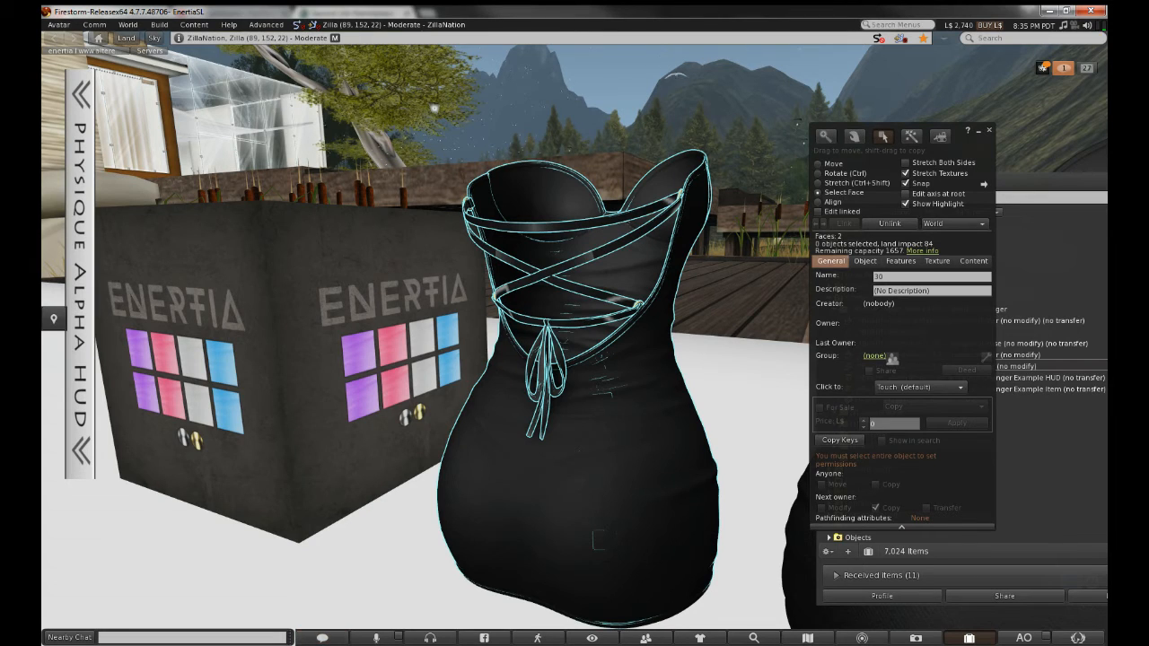
key(alt+Tab)
click(235, 194)
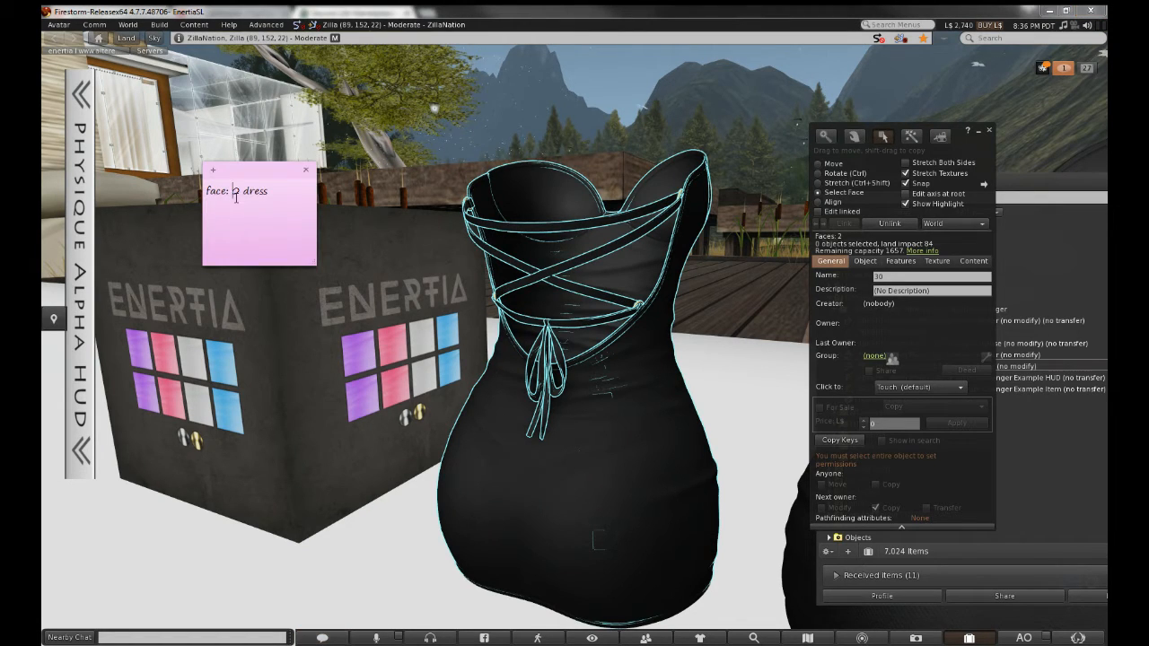
text(face: 2 strap)
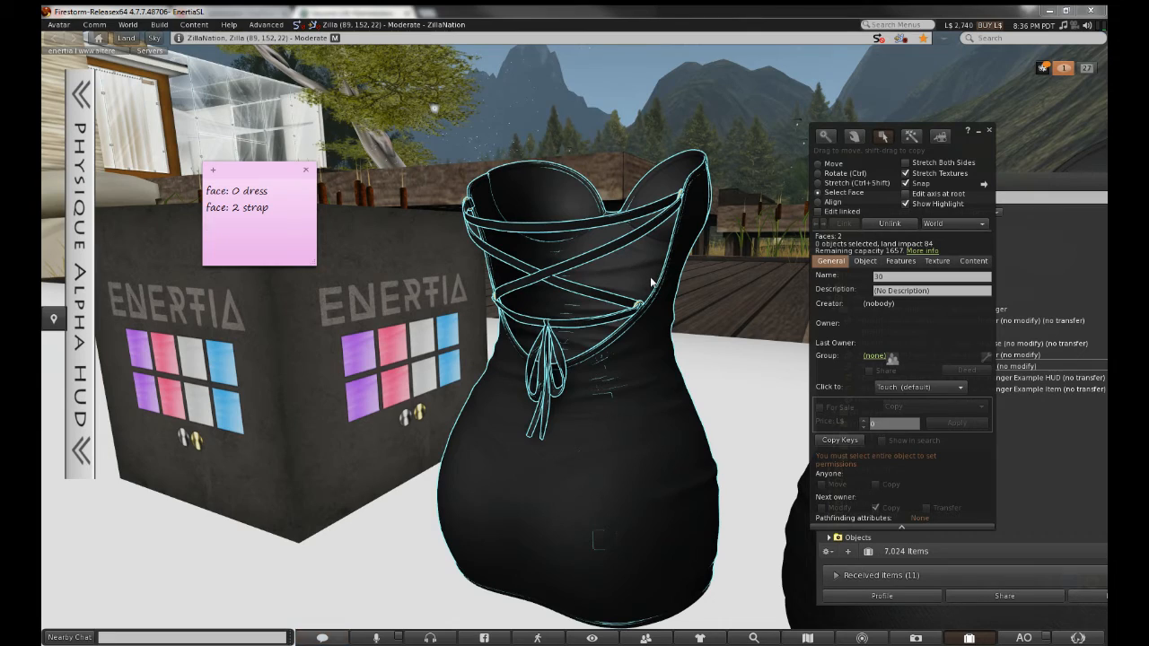
alt+drag(657, 310, 656, 202)
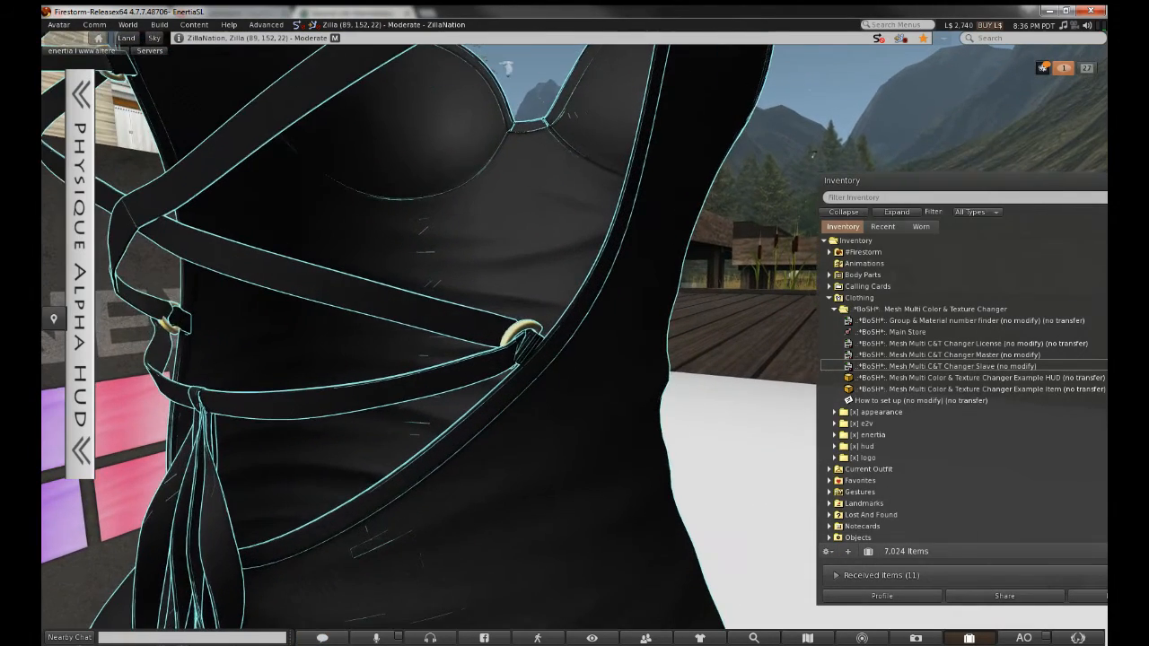
click(528, 326)
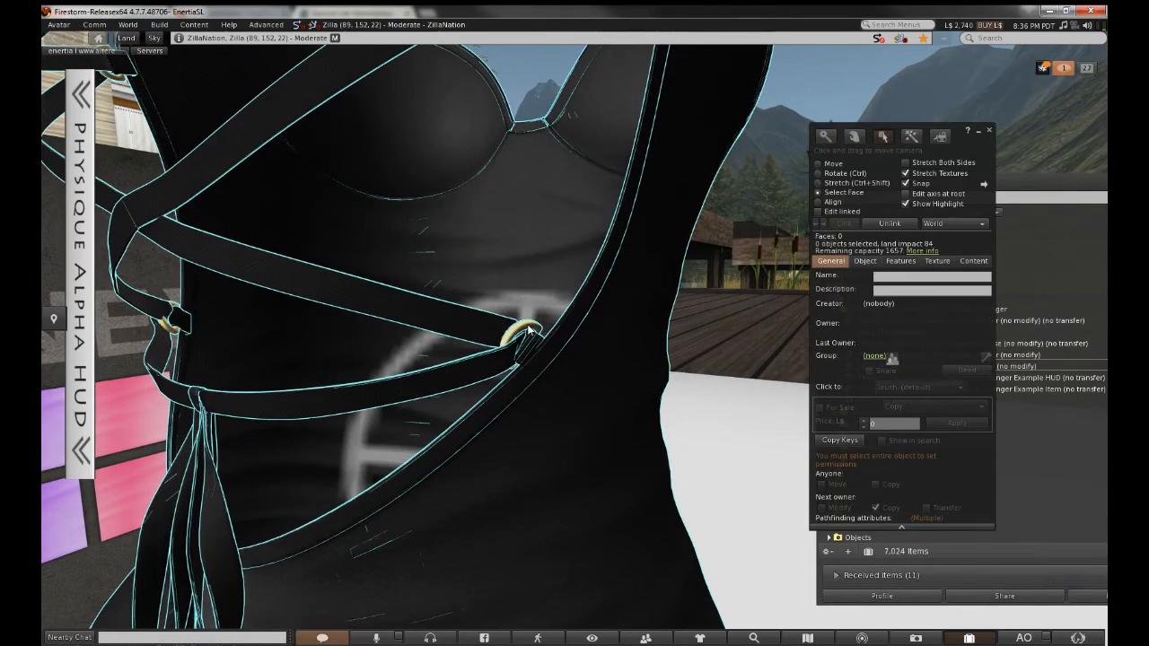
Orbit around the gold ring and read the body and strap face numbers in the Texture tab
mouse_move(530, 325)
alt+mouse_down()
mouse_move(530, 260)
mouse_move(530, 319)
alt+mouse_up()
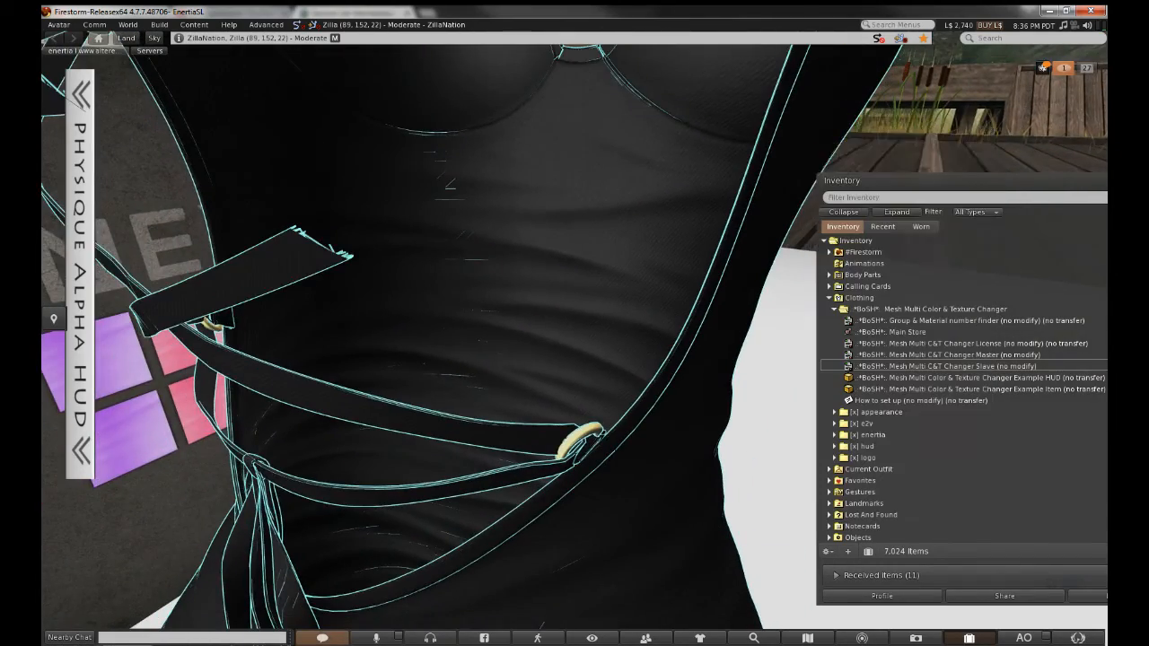
ctrl+alt+drag(643, 403, 619, 404)
ctrl+alt+drag(514, 422, 597, 377)
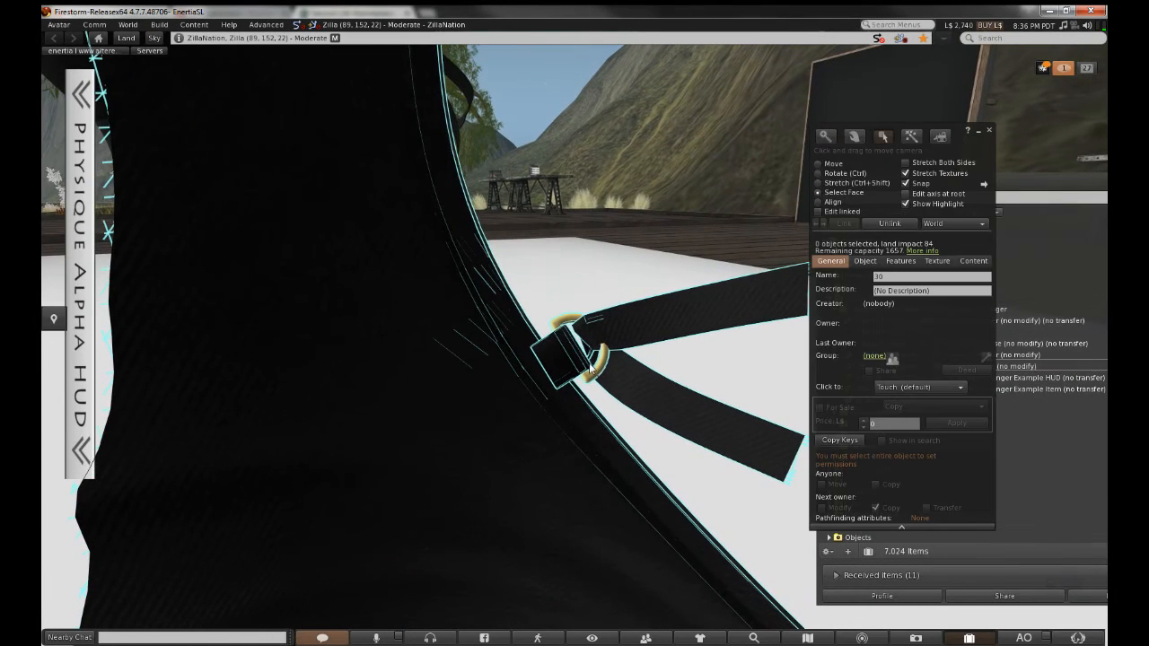
click(599, 366)
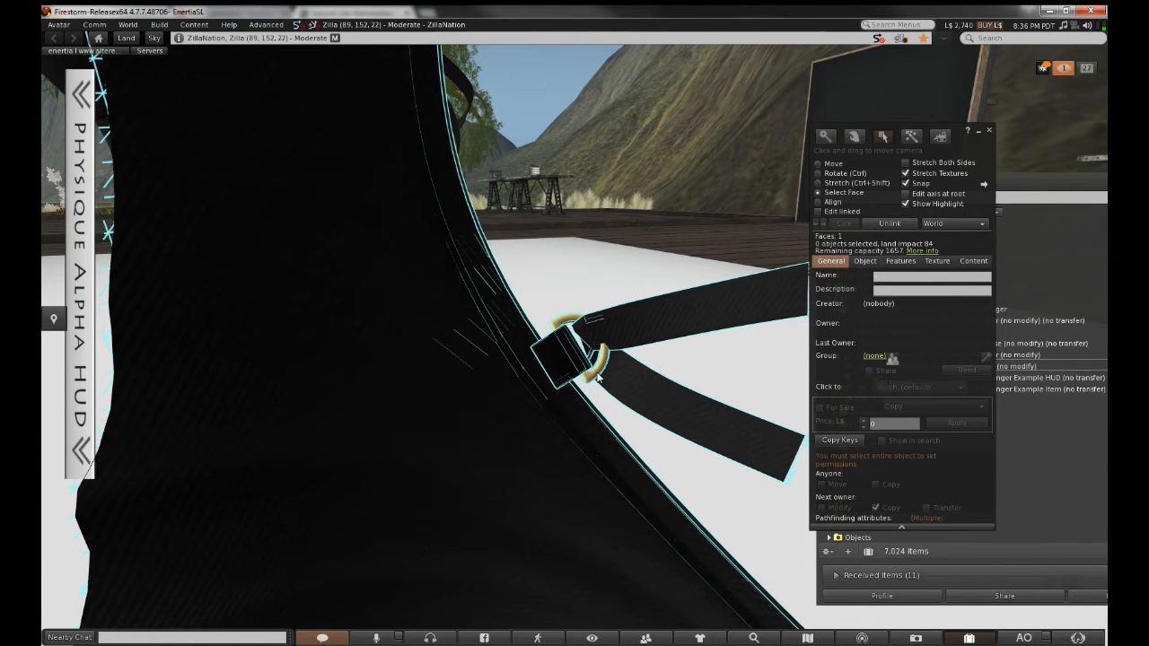
click(607, 361)
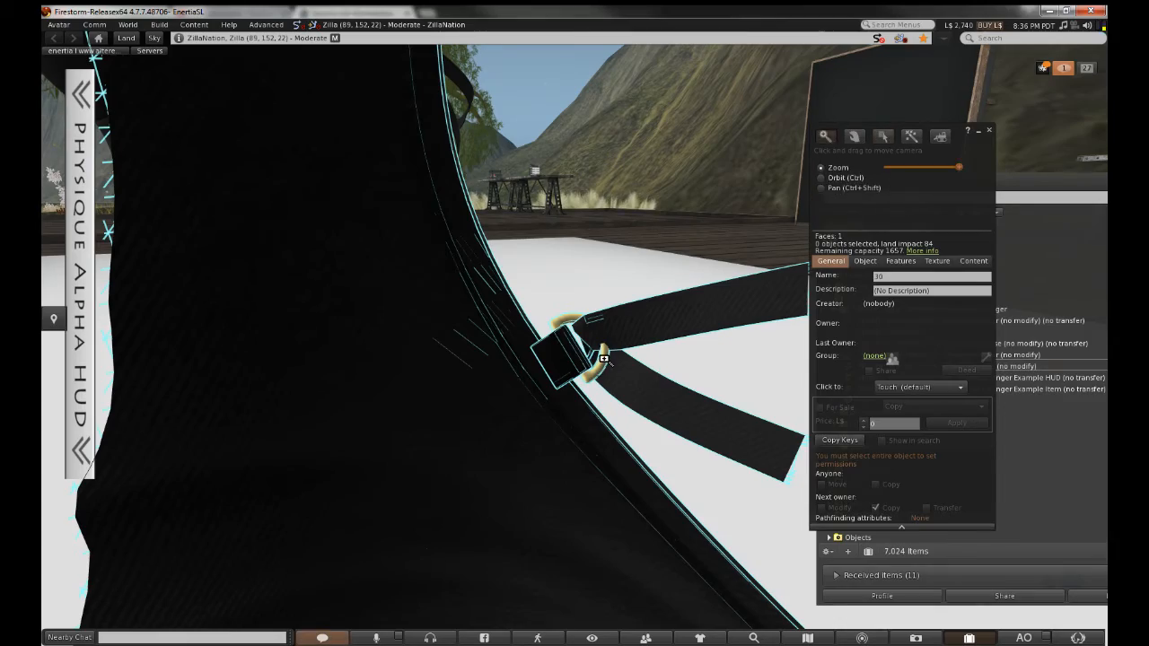
alt+drag(600, 357, 790, 400)
alt+drag(561, 328, 682, 386)
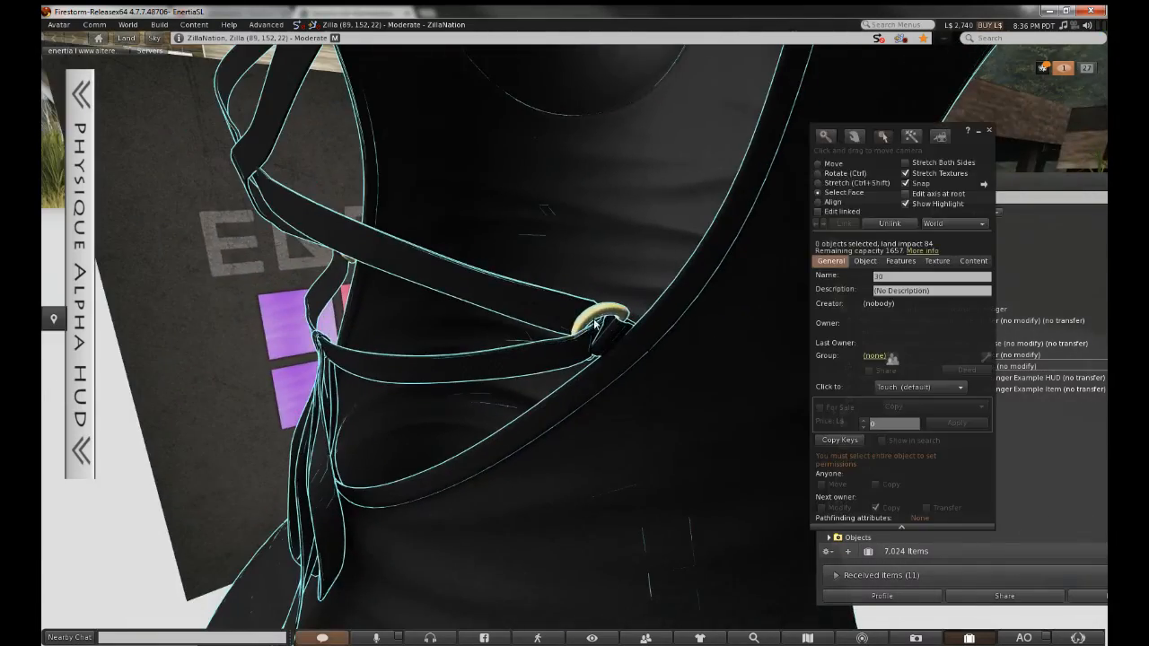
click(936, 261)
click(618, 320)
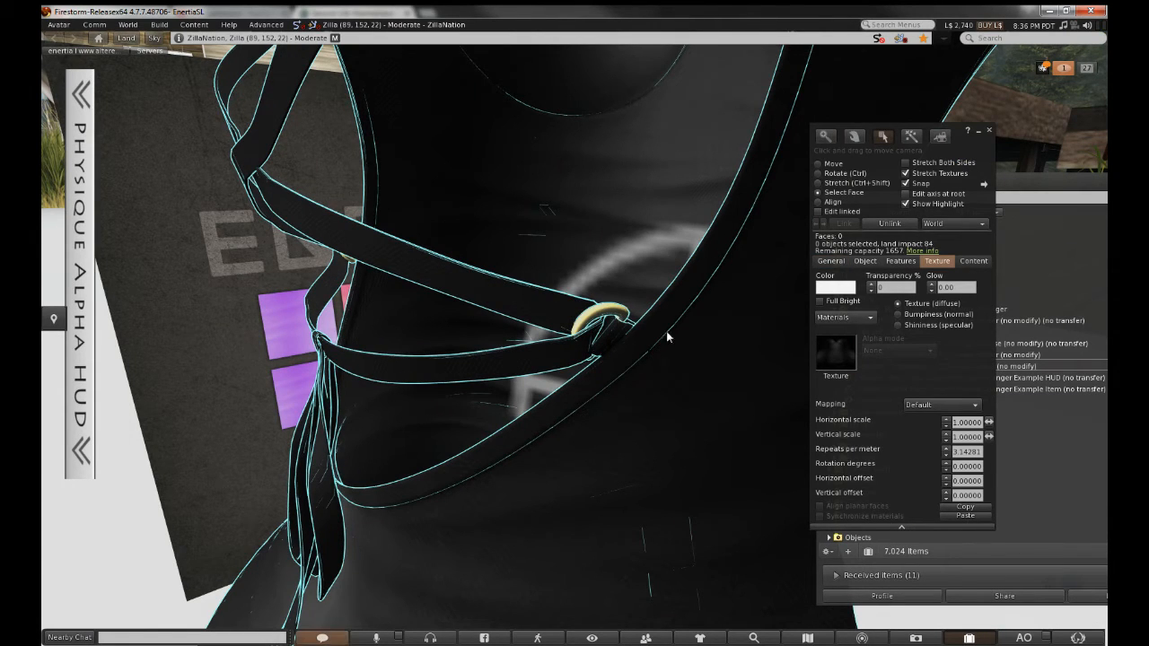
click(574, 321)
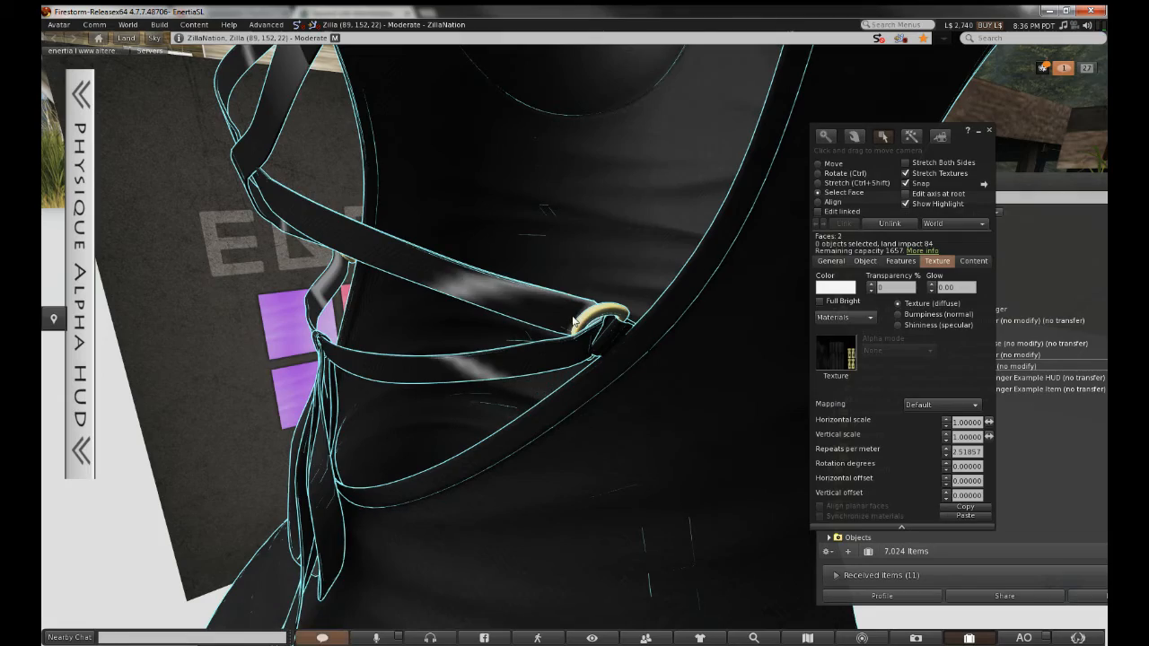
Zoom around the corset and strap ring, then select the gold ring's face
key(Escape)
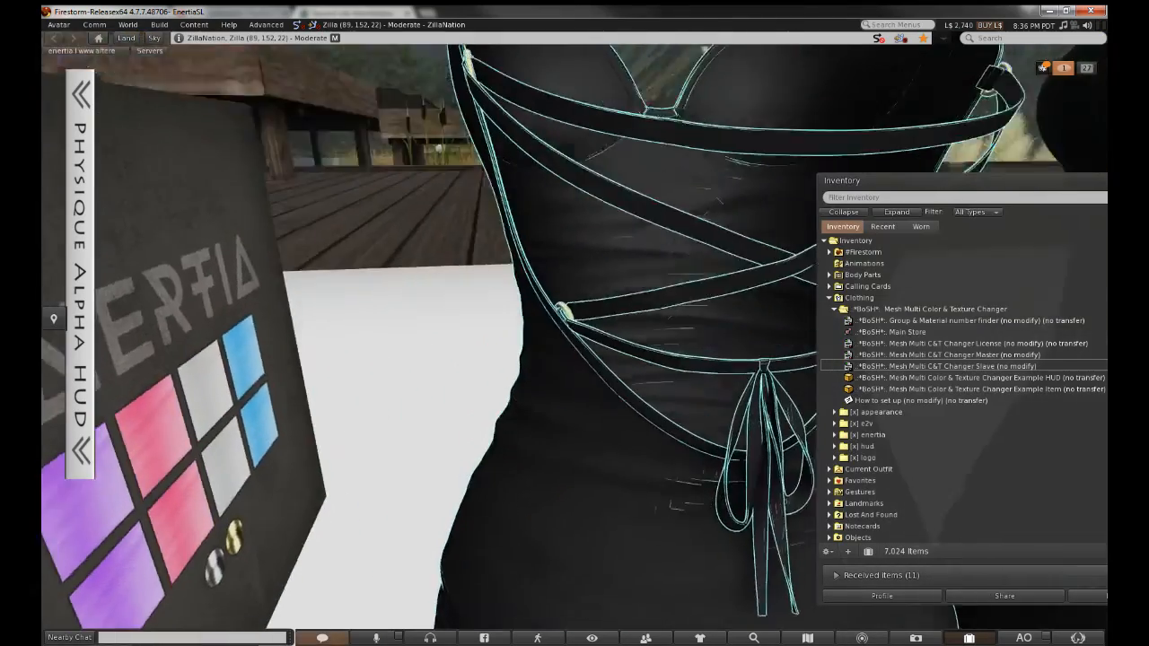
alt+drag(544, 202, 544, 274)
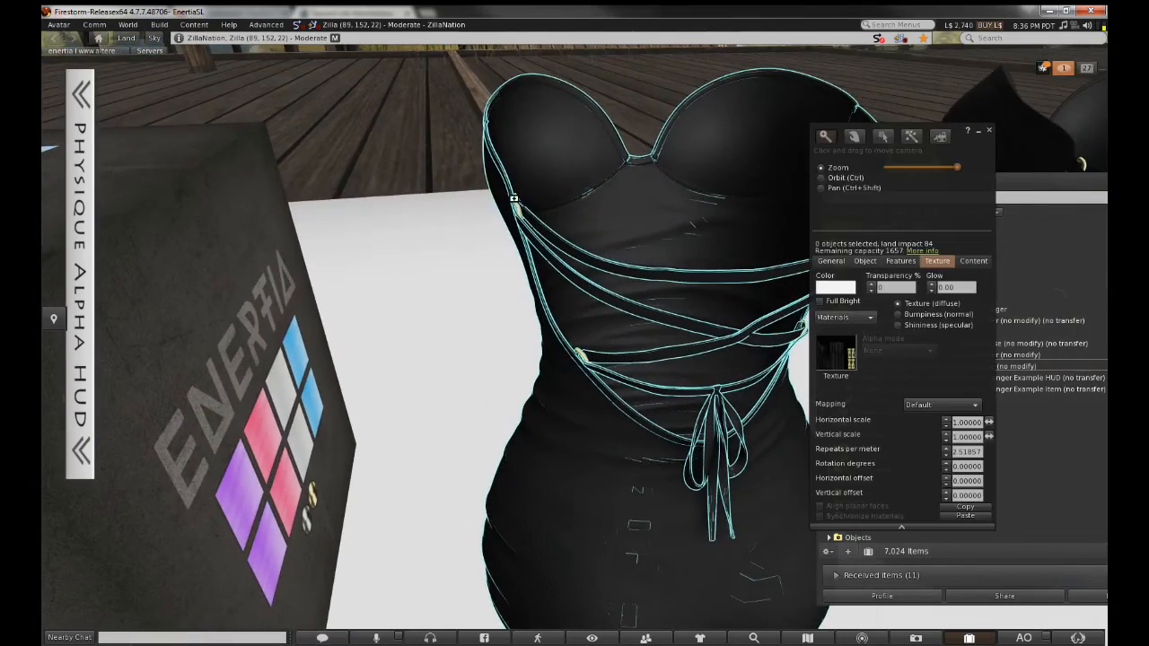
key(Escape)
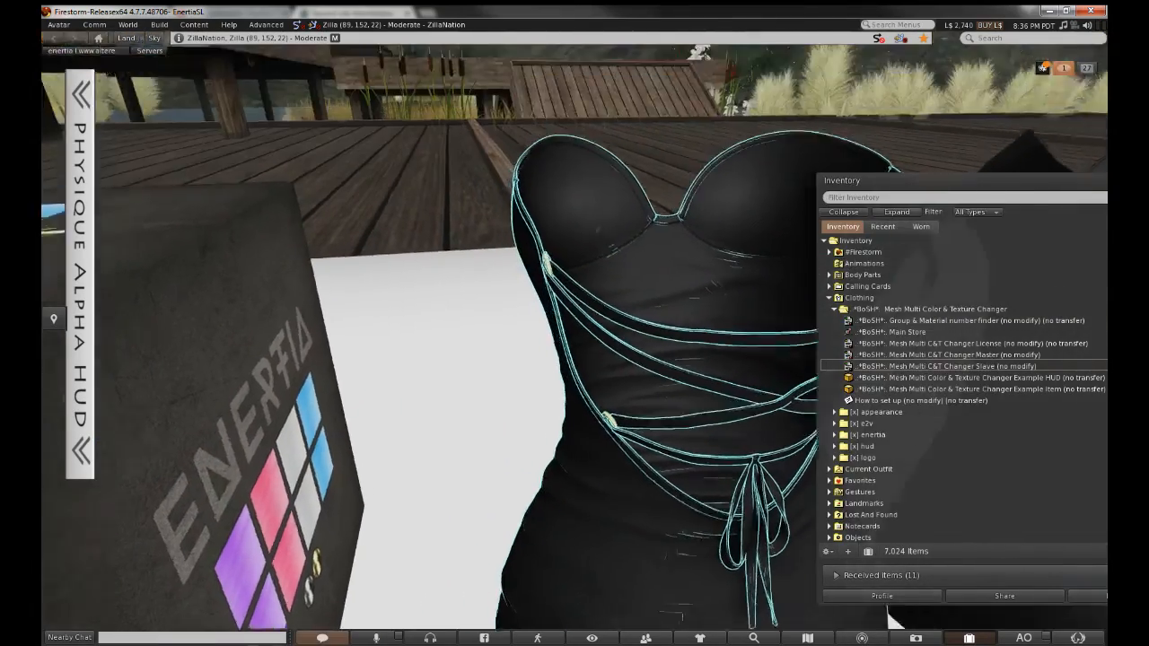
alt+drag(606, 343, 621, 350)
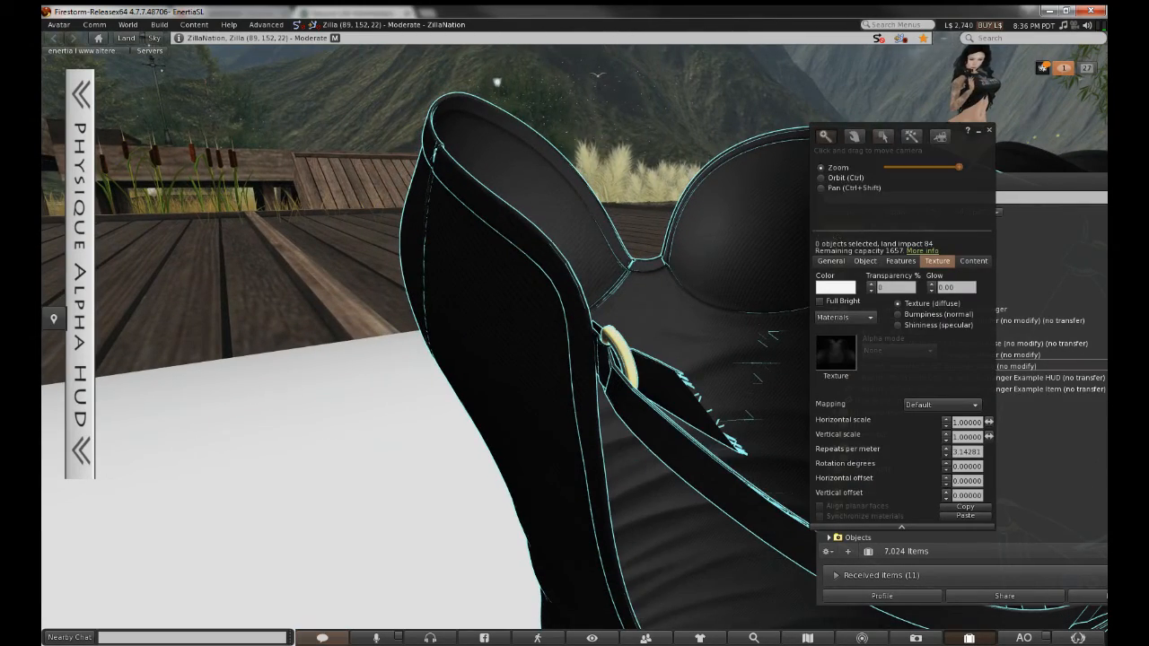
key(Escape)
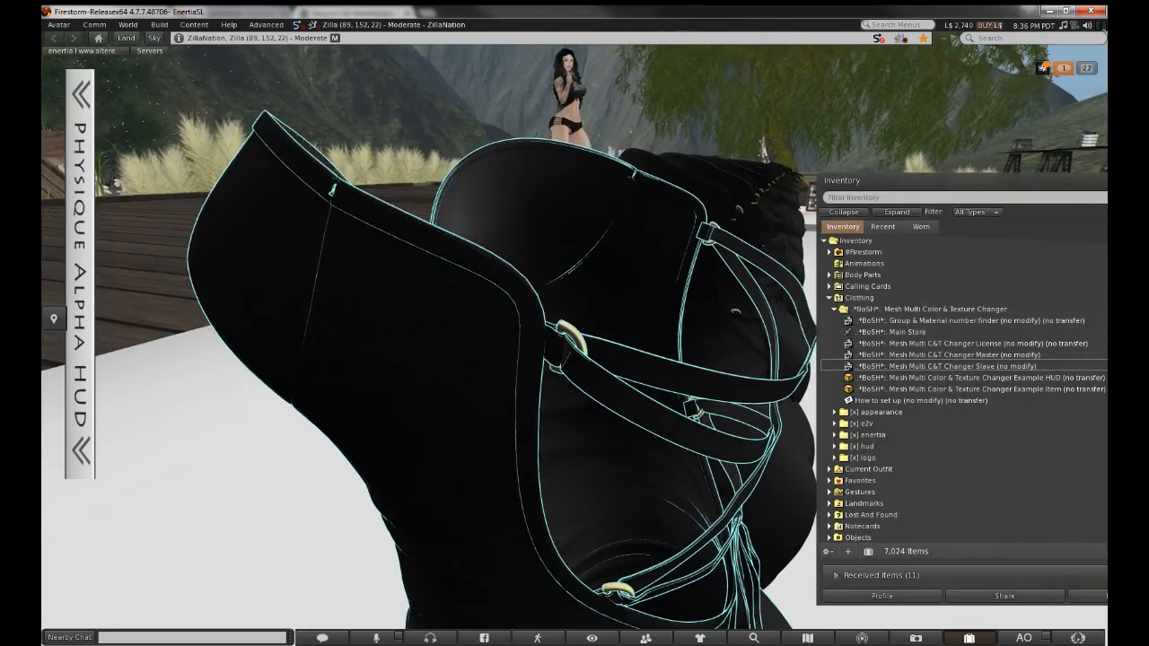
alt+drag(567, 332, 567, 310)
click(568, 332)
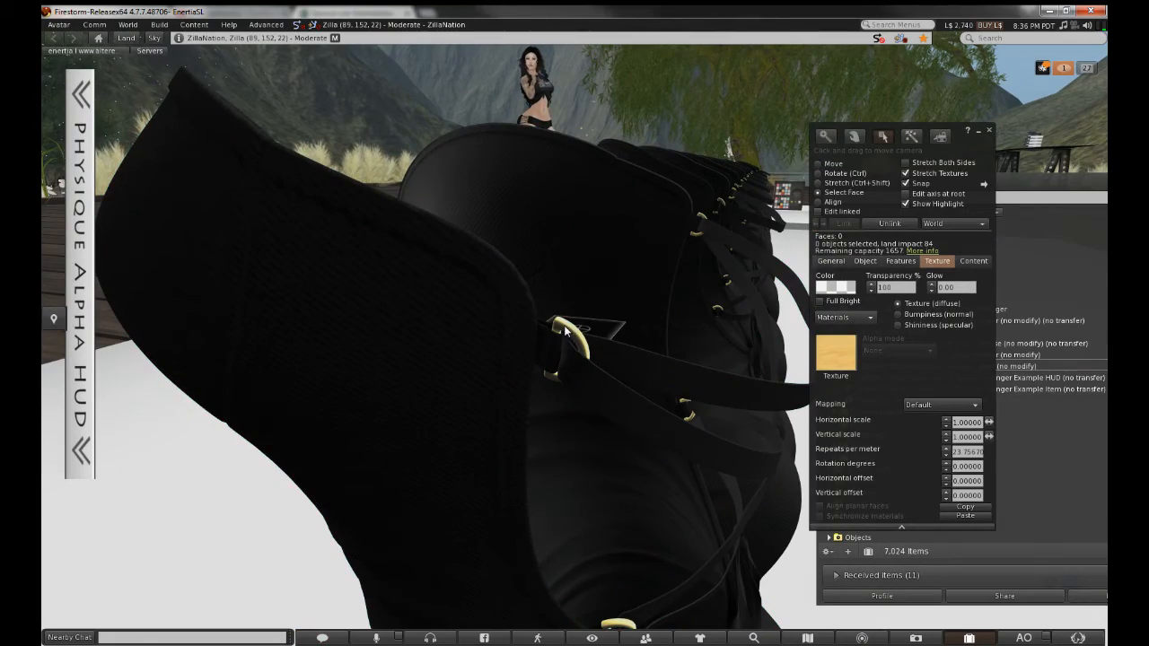
click(567, 332)
key(Escape)
alt+drag(567, 333, 555, 307)
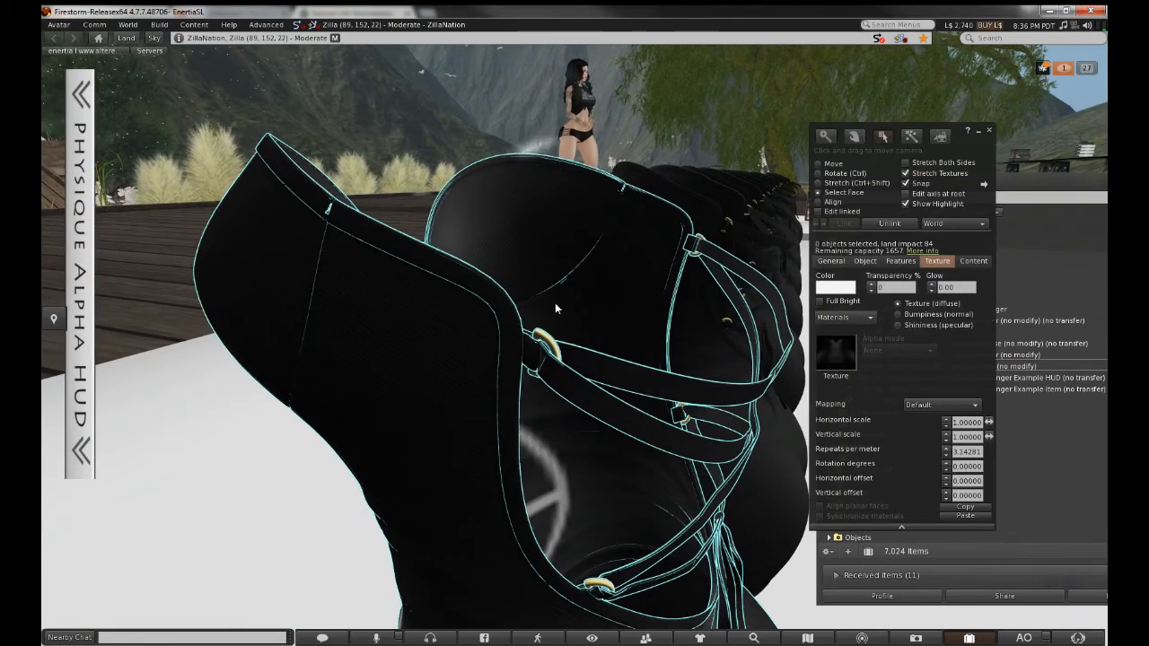
scroll(554, 303, up, 4)
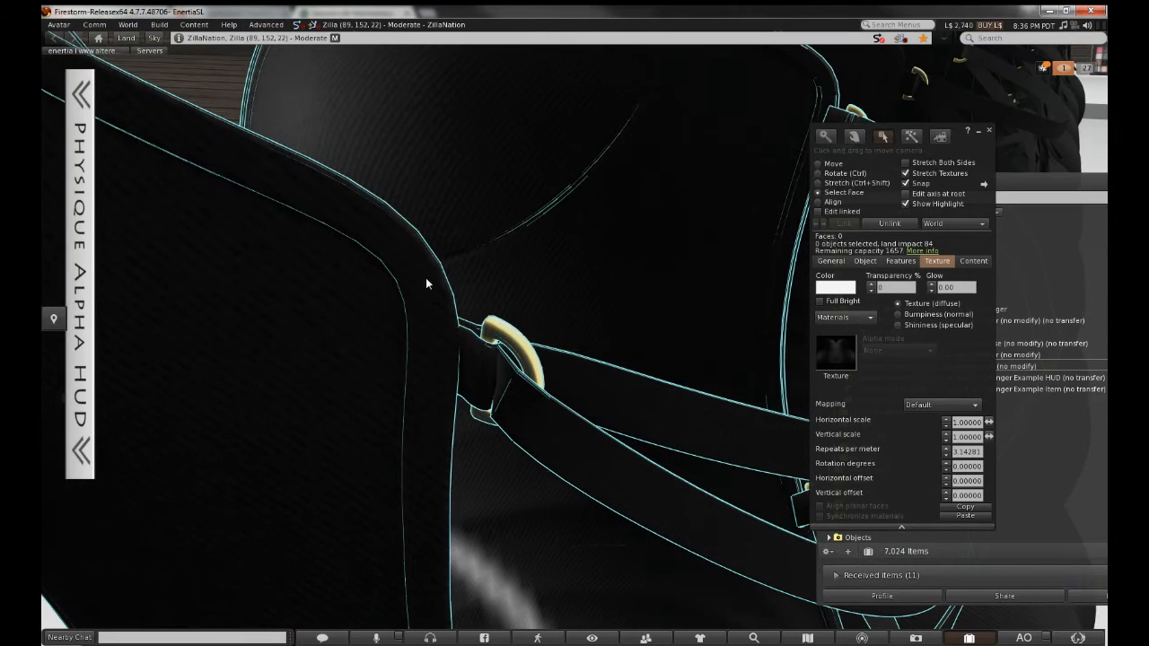
key(Escape)
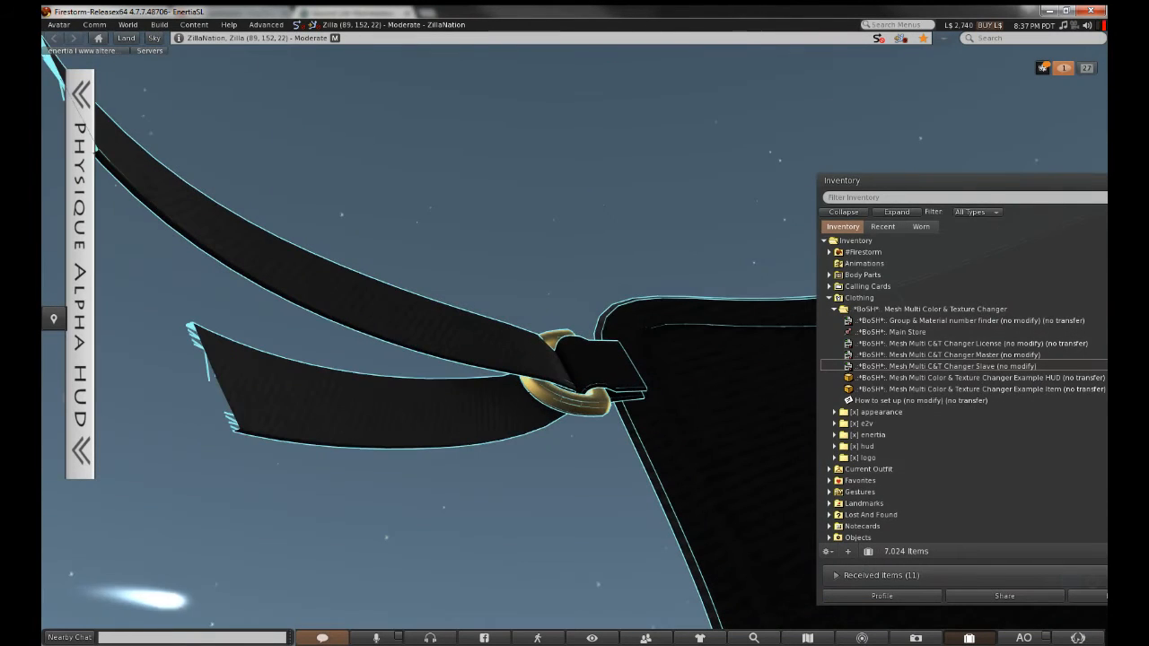
alt+drag(584, 349, 598, 350)
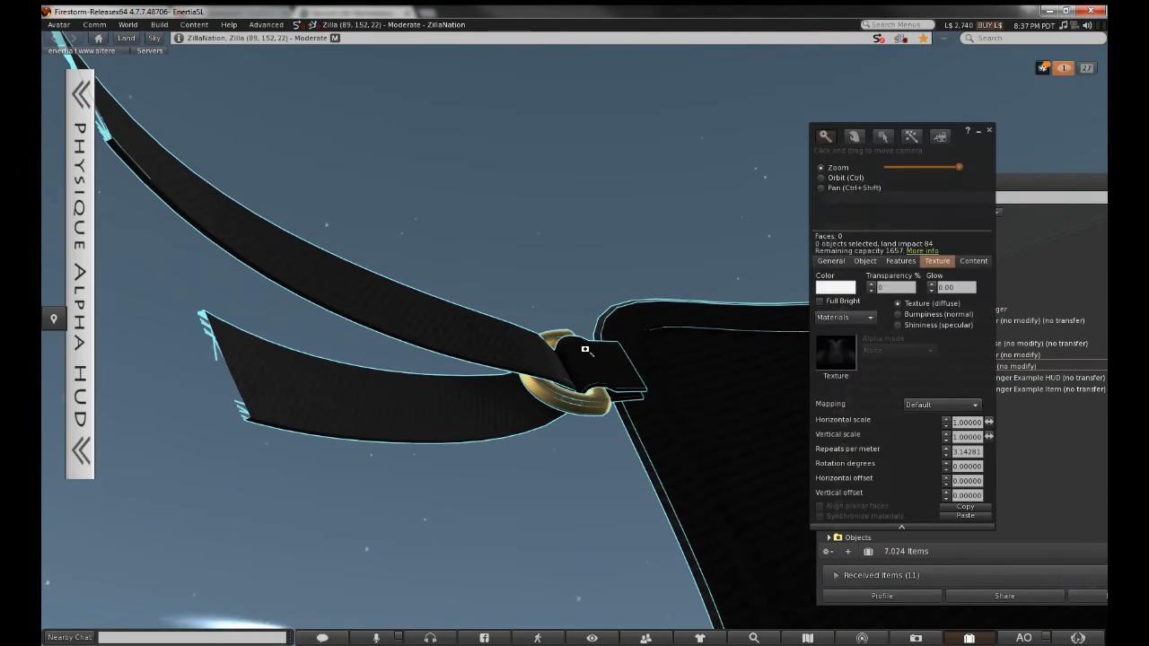
click(598, 412)
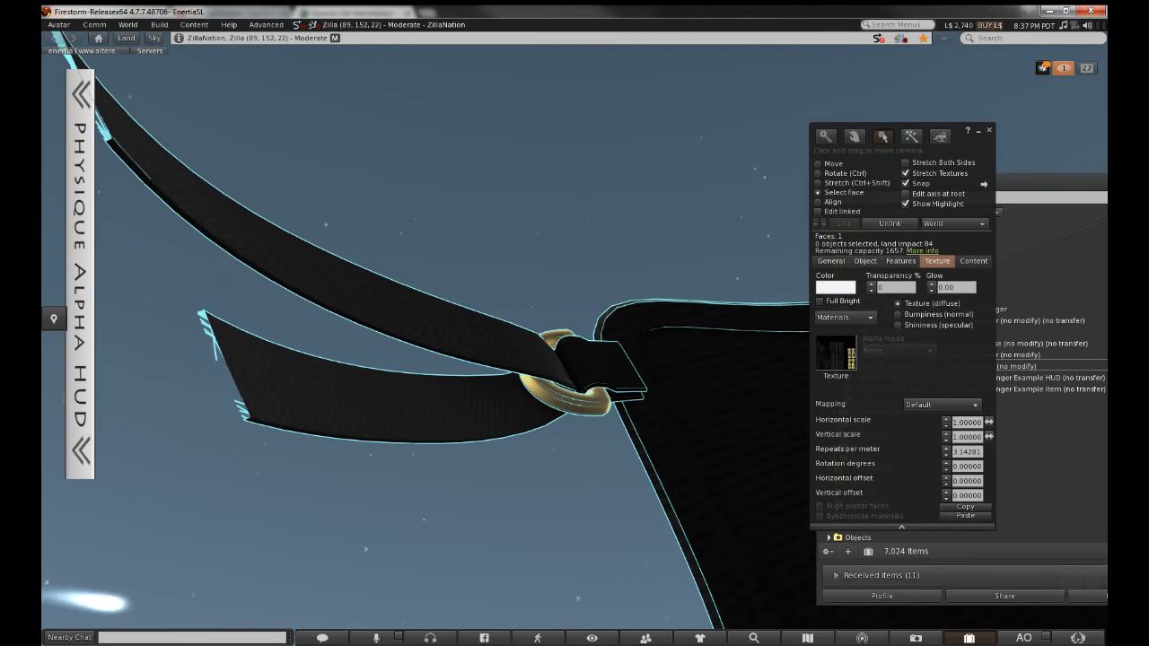
Add 'face: 1 oring' to the note, reset the view, and close the editor and group chat
key(alt+Tab)
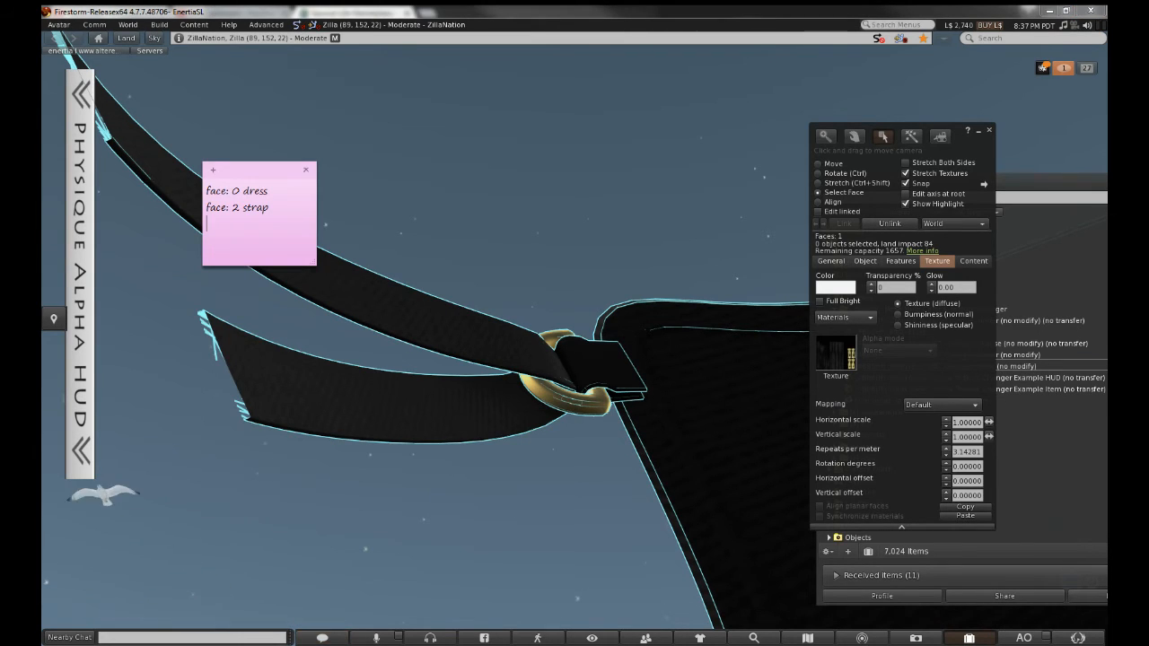
text(face:)
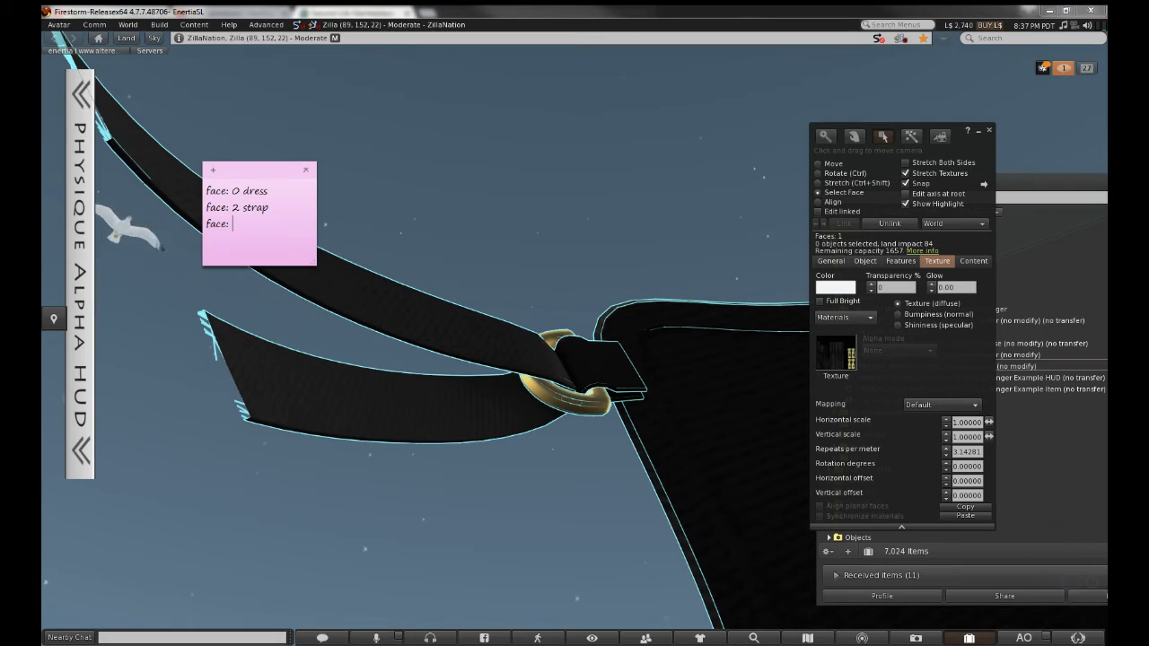
text( 1 oring)
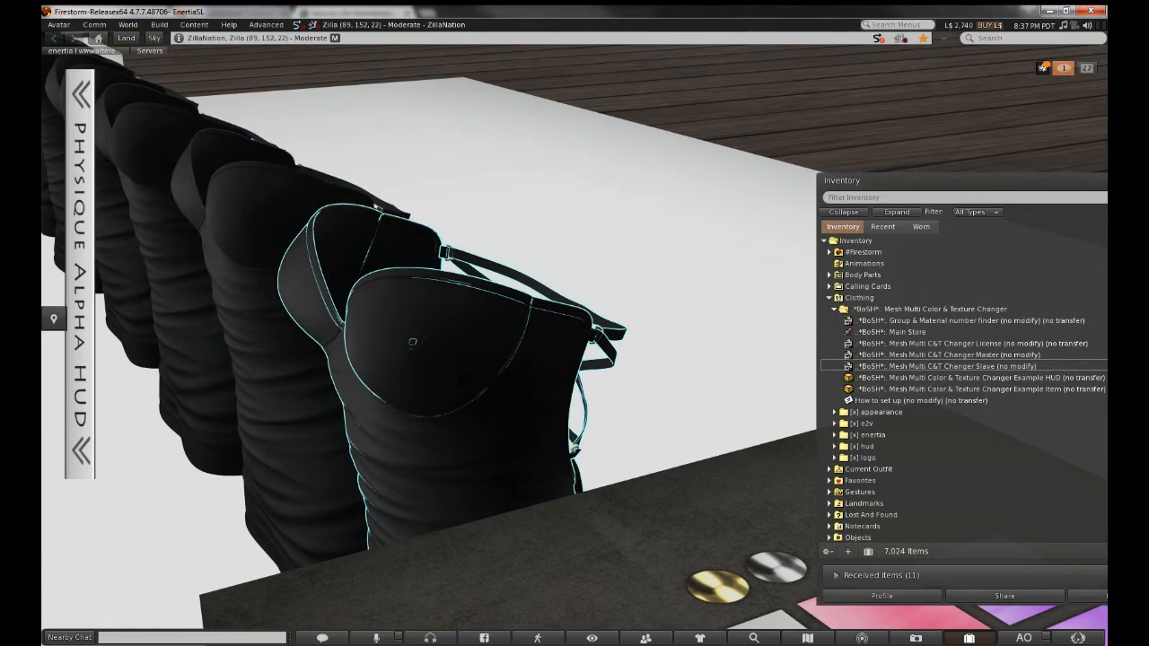
key(ctrl+3)
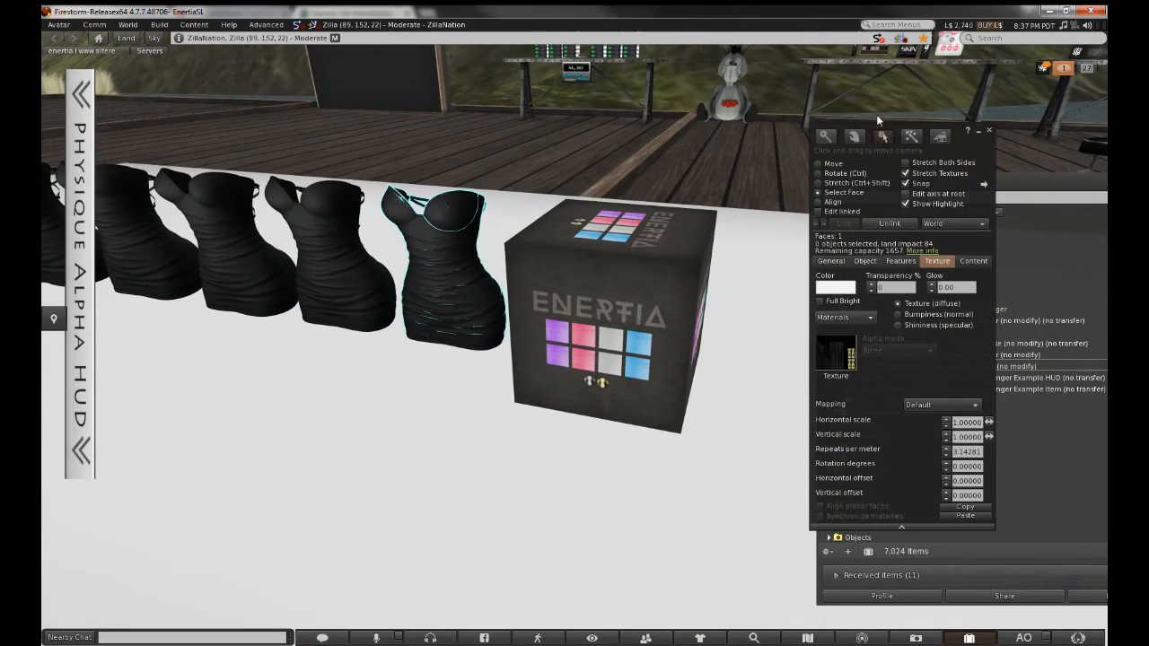
click(988, 132)
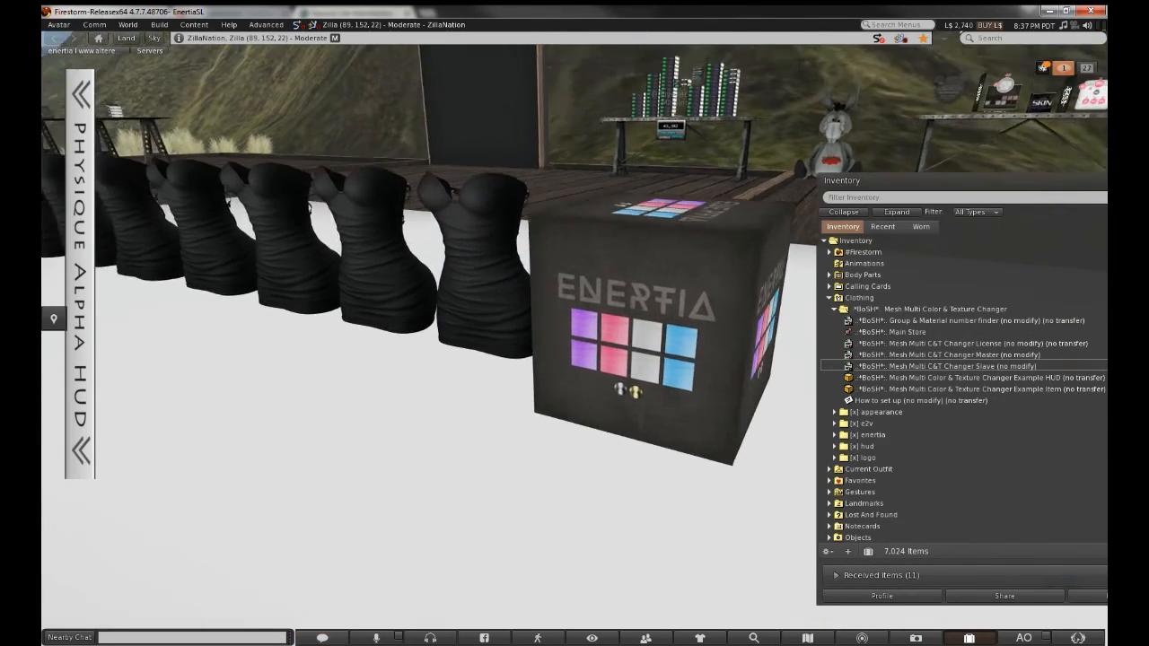
click(322, 638)
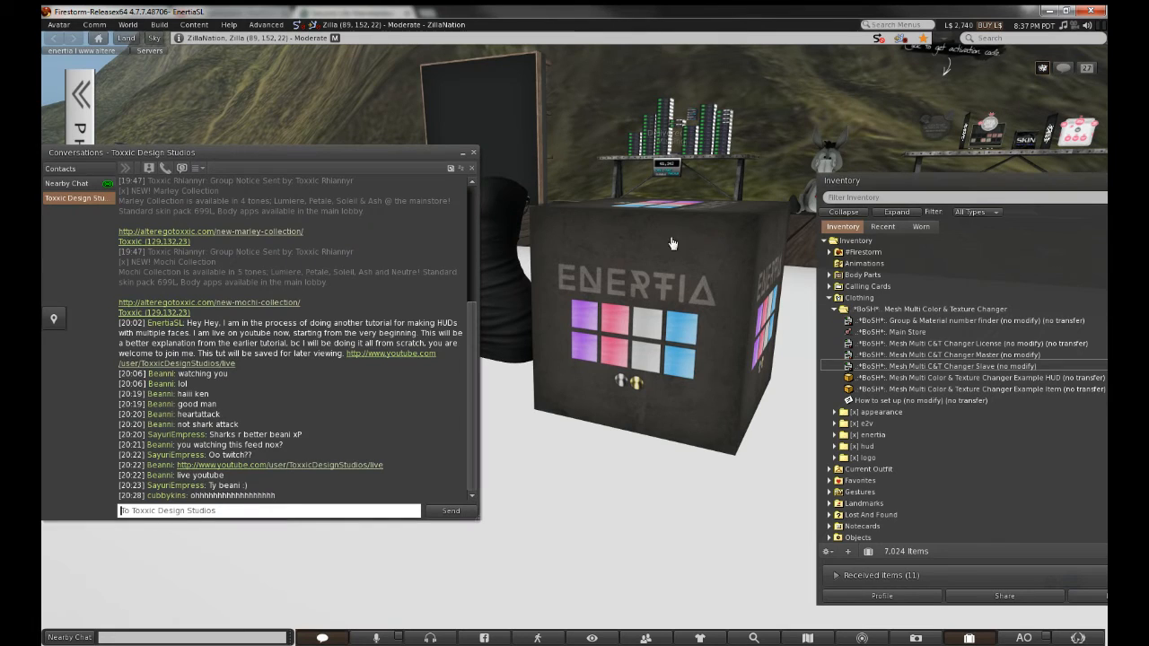
click(473, 152)
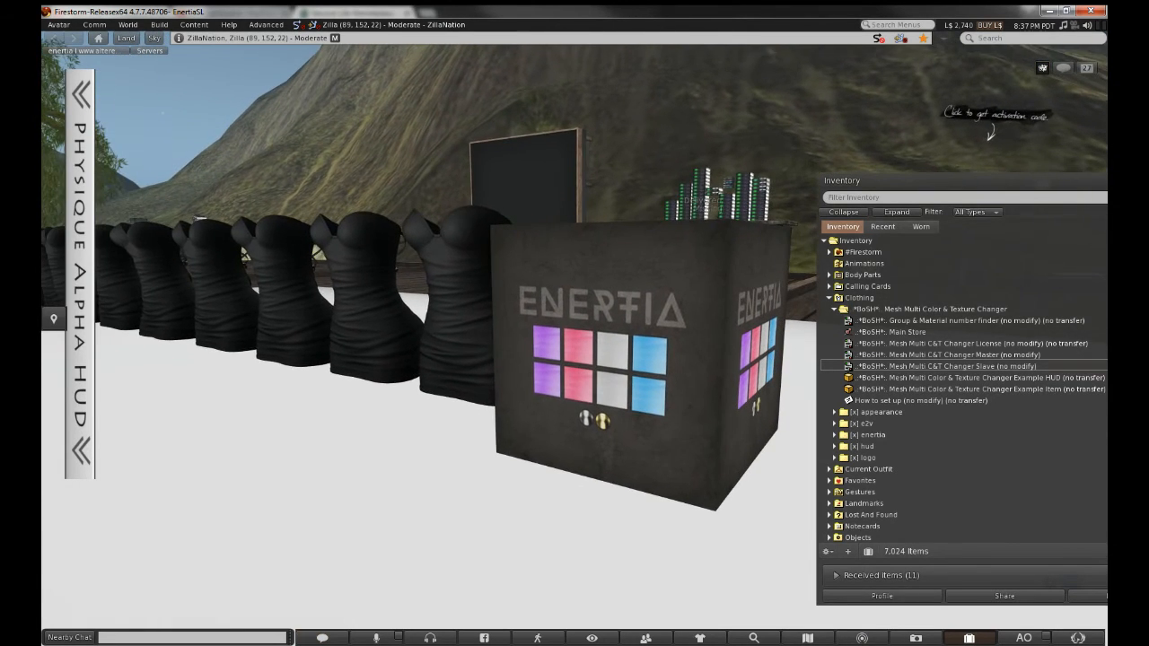
right_click(569, 339)
Edit the HUD cube, move the build tools aside, and expand the [x] enertia inventory folder
click(589, 351)
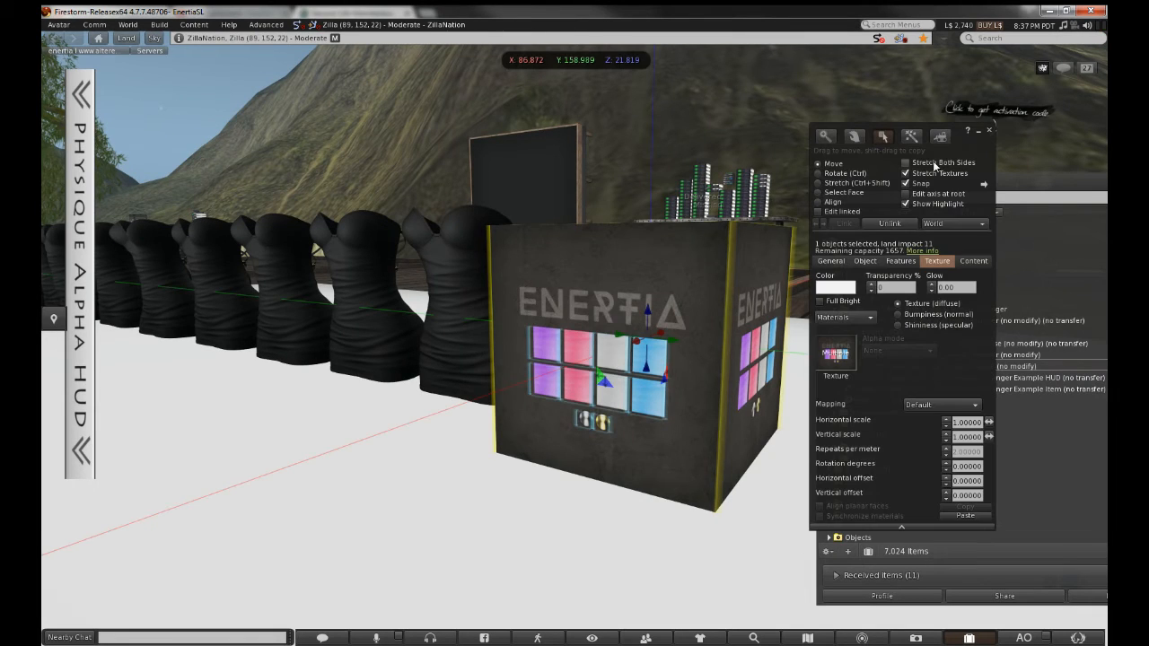
drag(950, 151, 396, 187)
drag(379, 193, 349, 205)
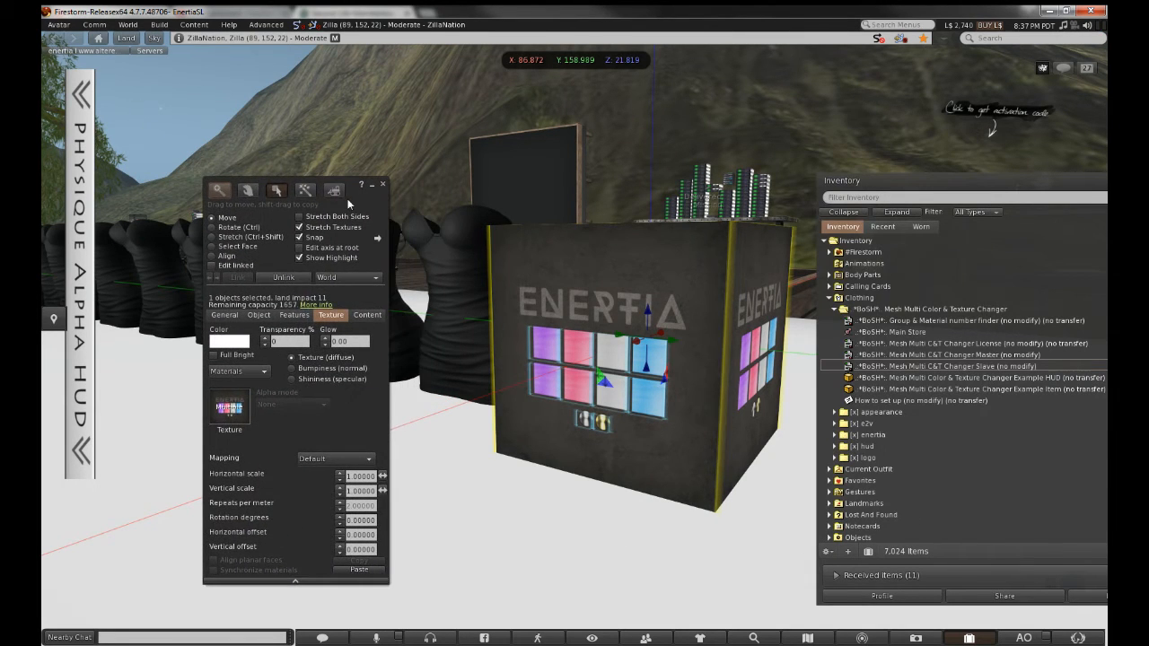
double_click(900, 296)
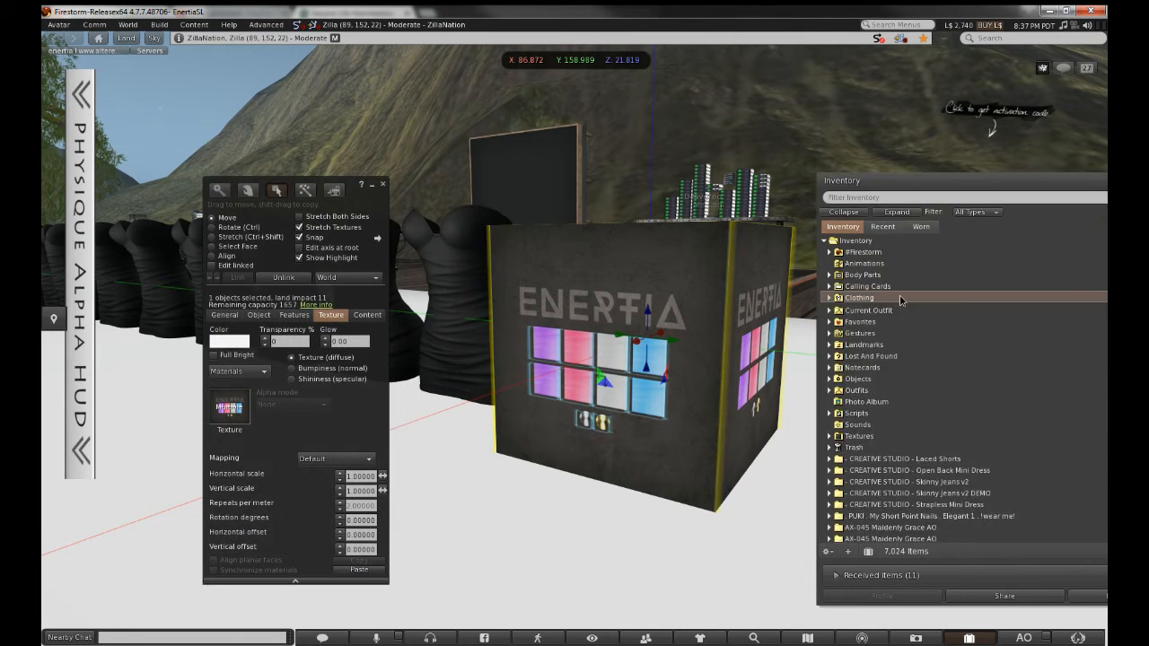
double_click(899, 297)
double_click(898, 310)
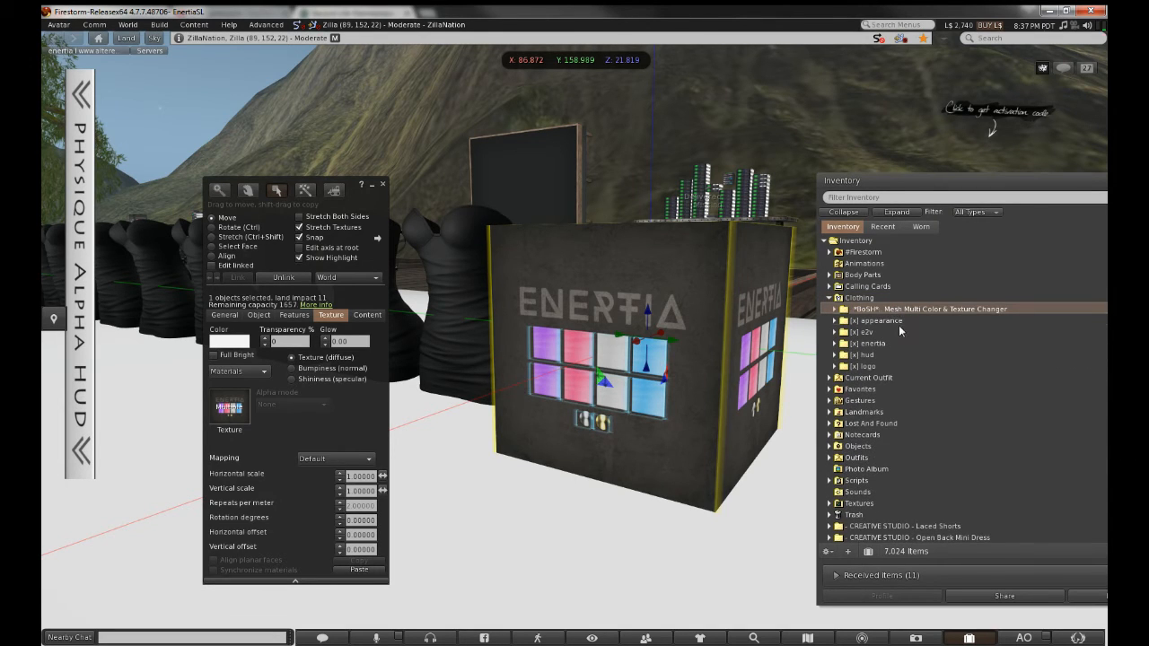
double_click(899, 342)
Create a new folder named '[x] strappy dress' inside [x] enertia
right_click(898, 342)
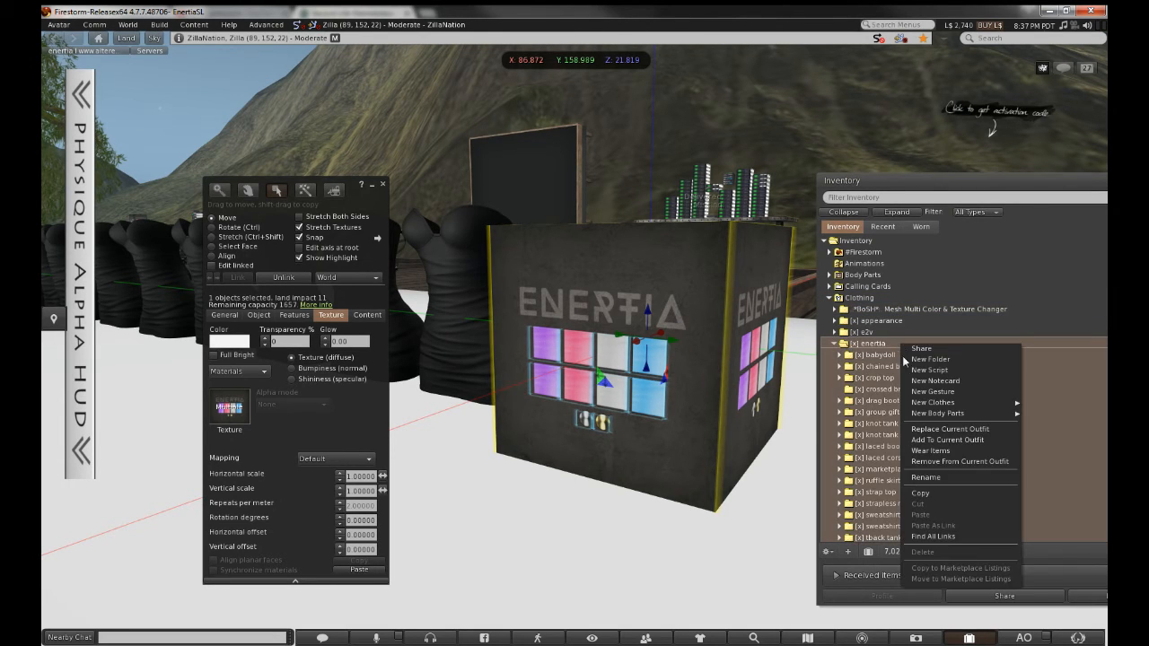
click(905, 362)
key(BackSpace)
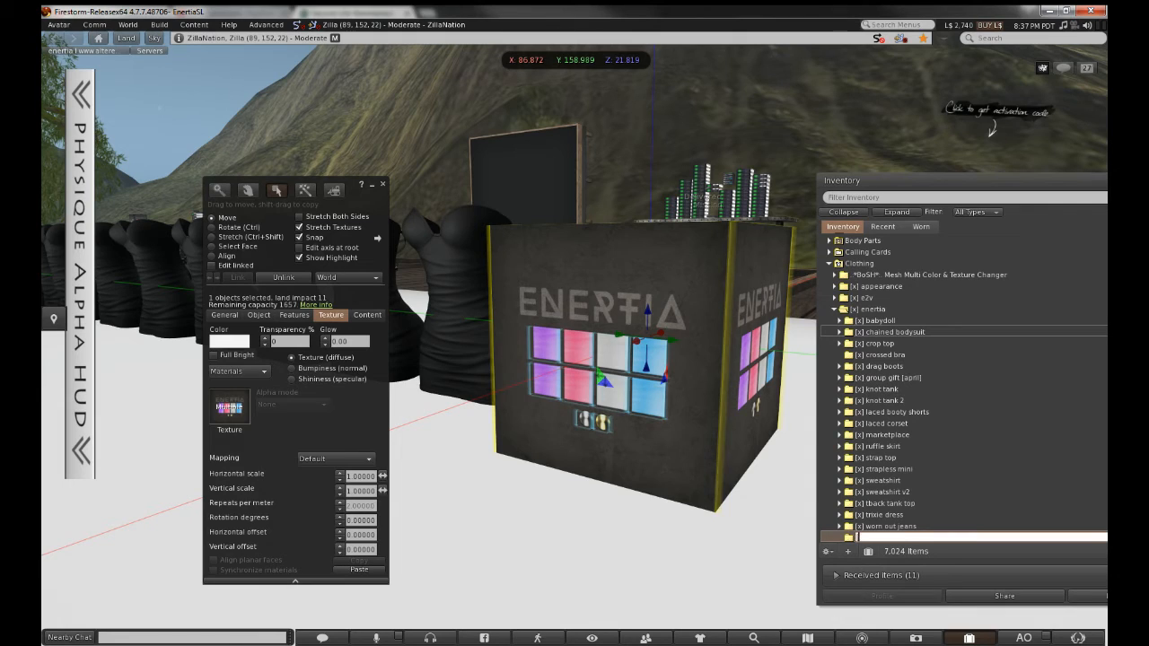
text([x] strappy bra)
key(Return)
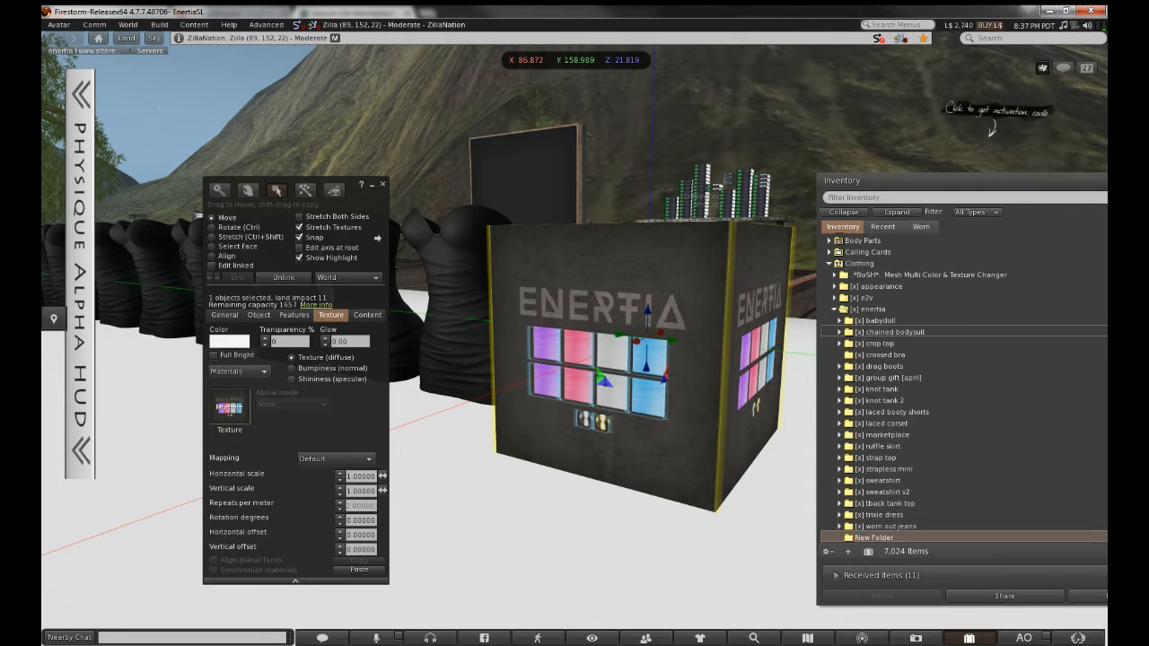
Add a subfolder named notecard inside [x] strappy dress
scroll(889, 346, down, 3)
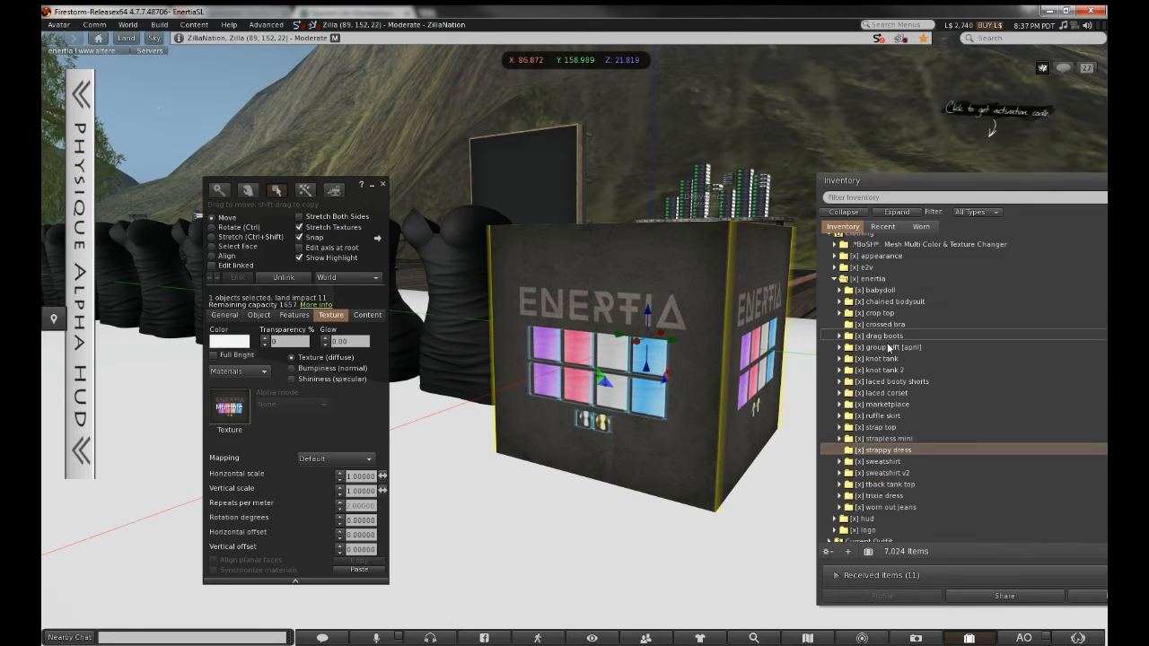
right_click(882, 430)
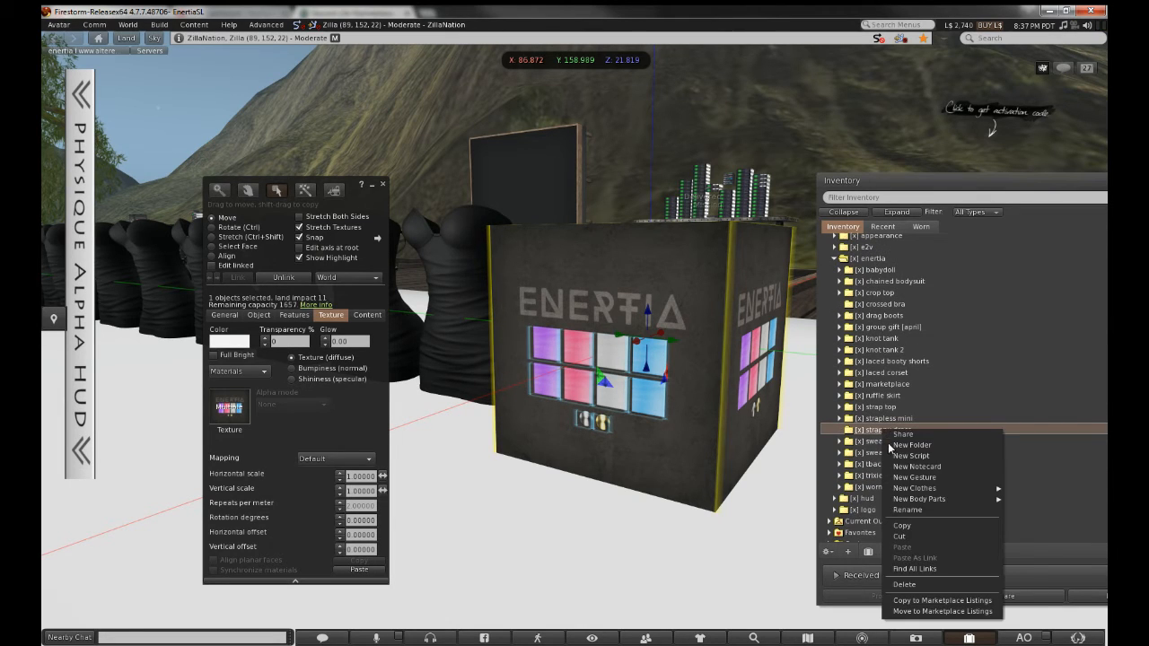
click(902, 448)
text(note)
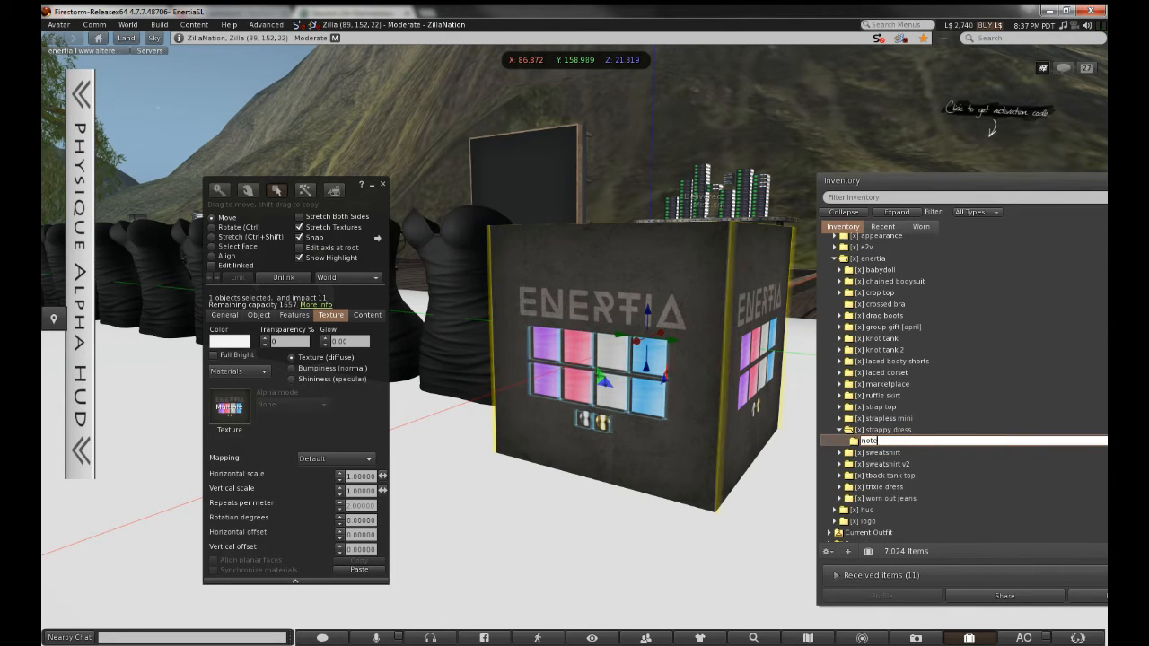
text(card)
key(Return)
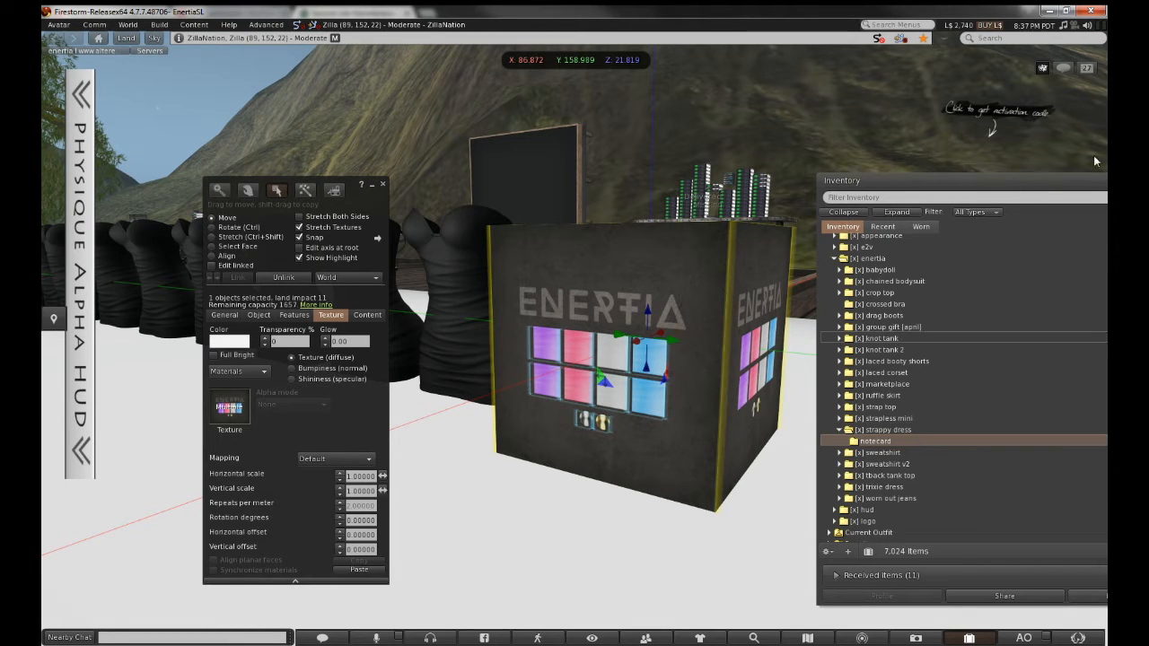
Create a new notecard in the notecard folder and move its editor into view
scroll(908, 316, down, 2)
right_click(908, 380)
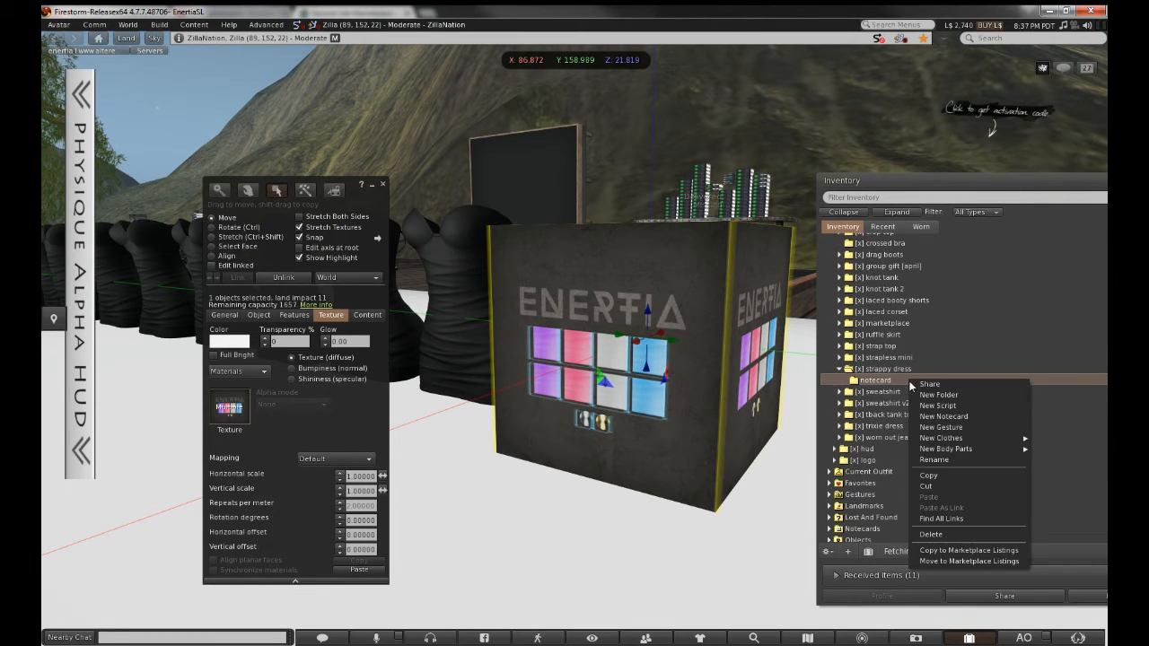
click(929, 416)
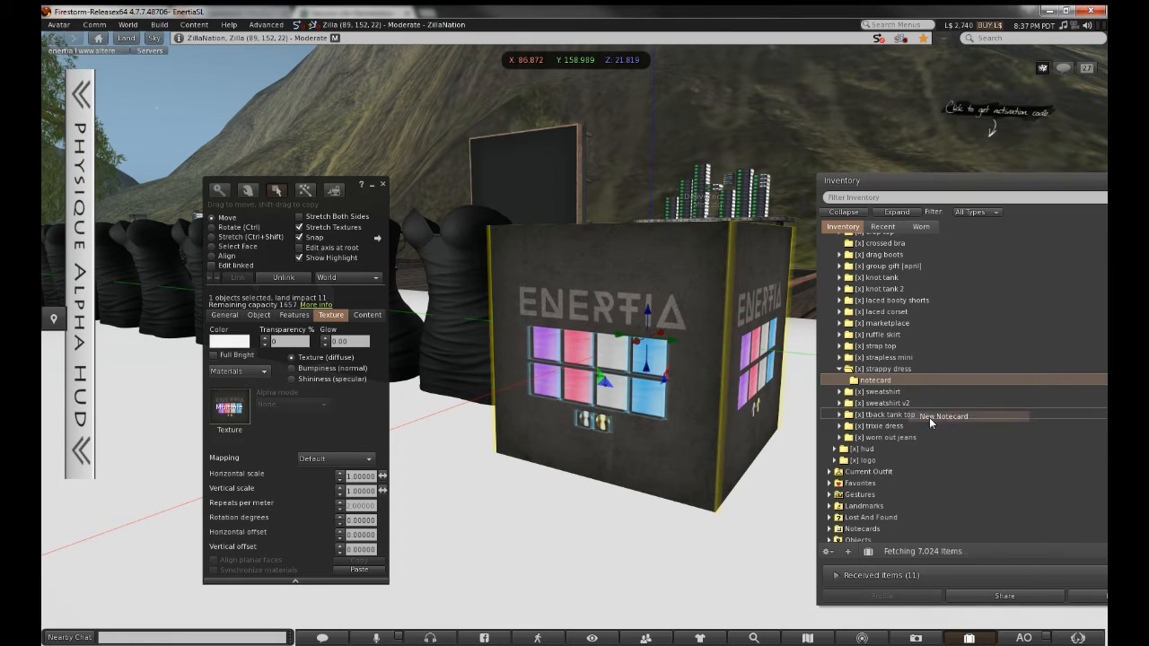
drag(611, 233, 951, 182)
Close the notecard editor and select the cube's top-left pink pane with Edit linked
click(1034, 178)
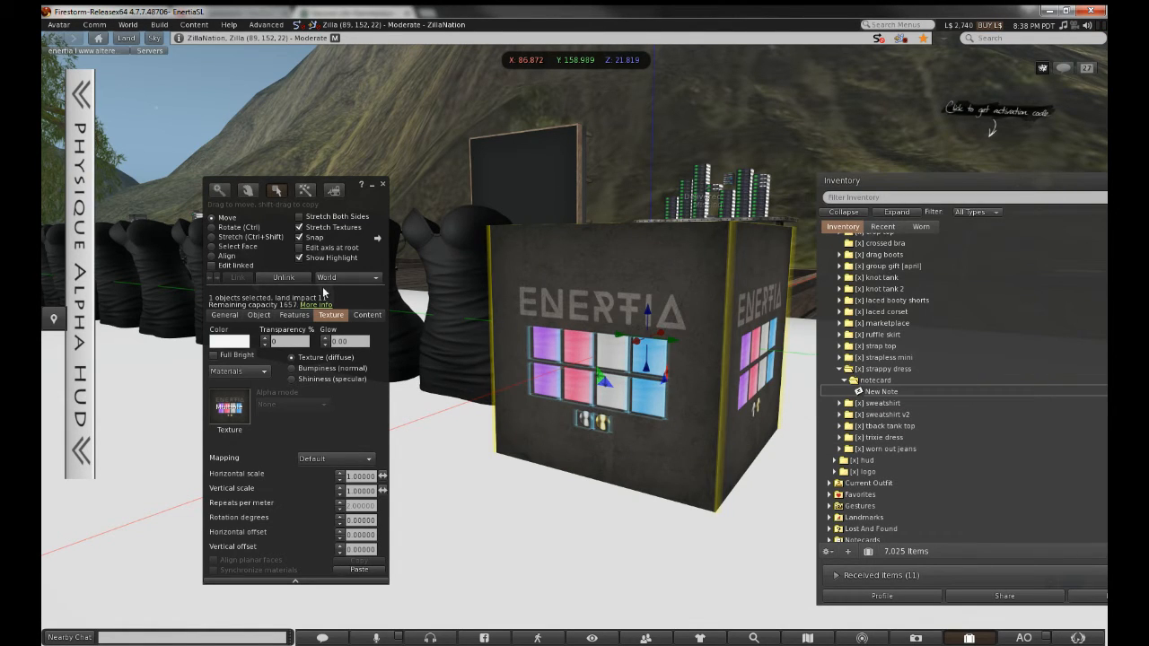
click(230, 266)
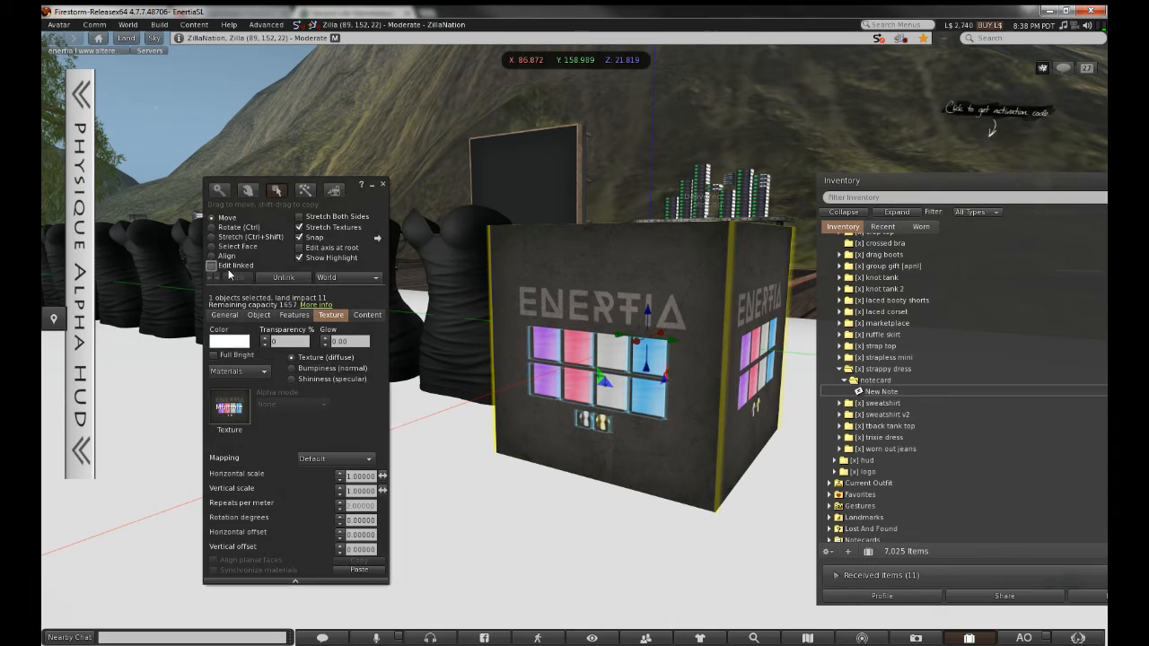
click(517, 282)
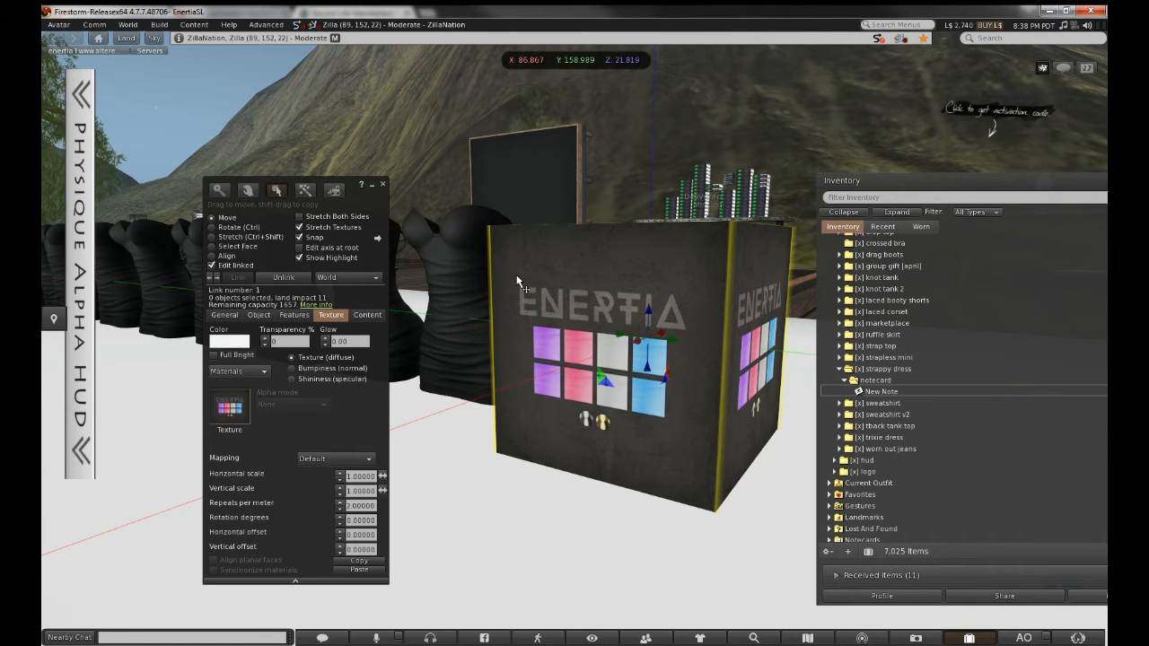
click(548, 355)
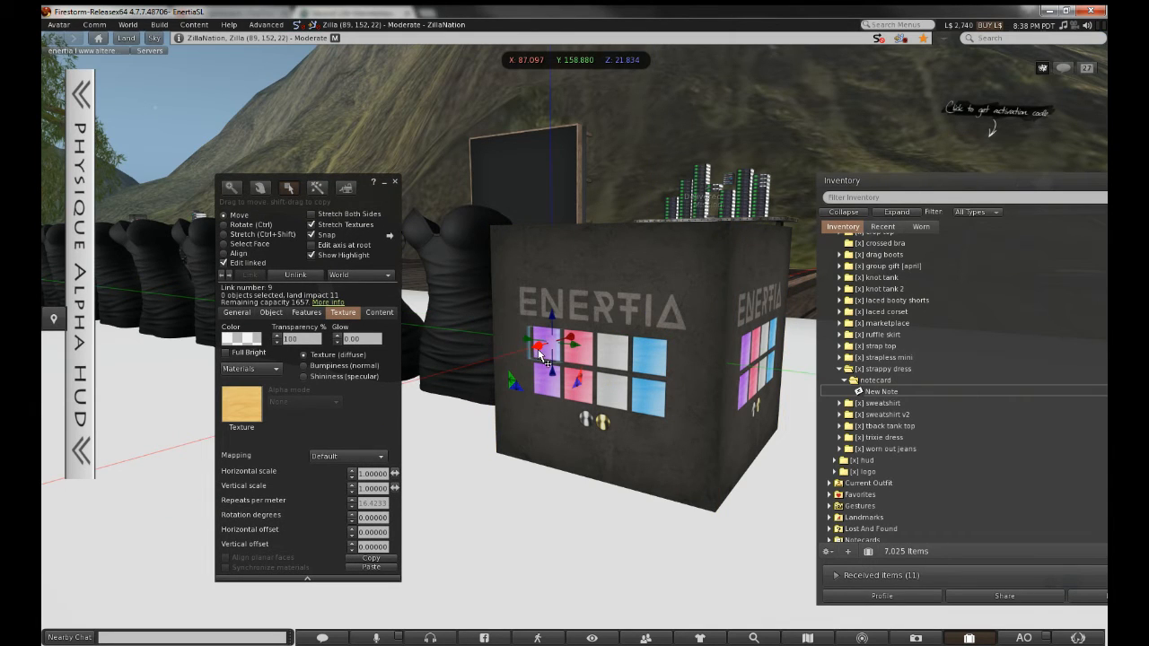
click(237, 313)
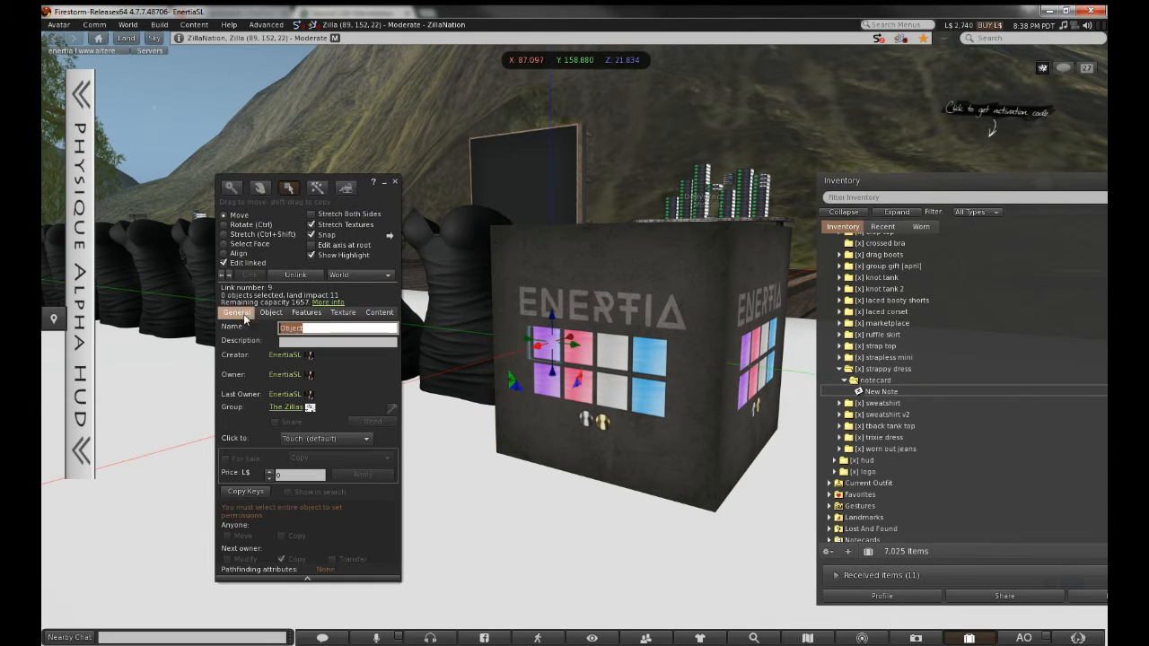
Try the name 'Texture 30' and description 'uuid texture', then clear both fields
text(Texture)
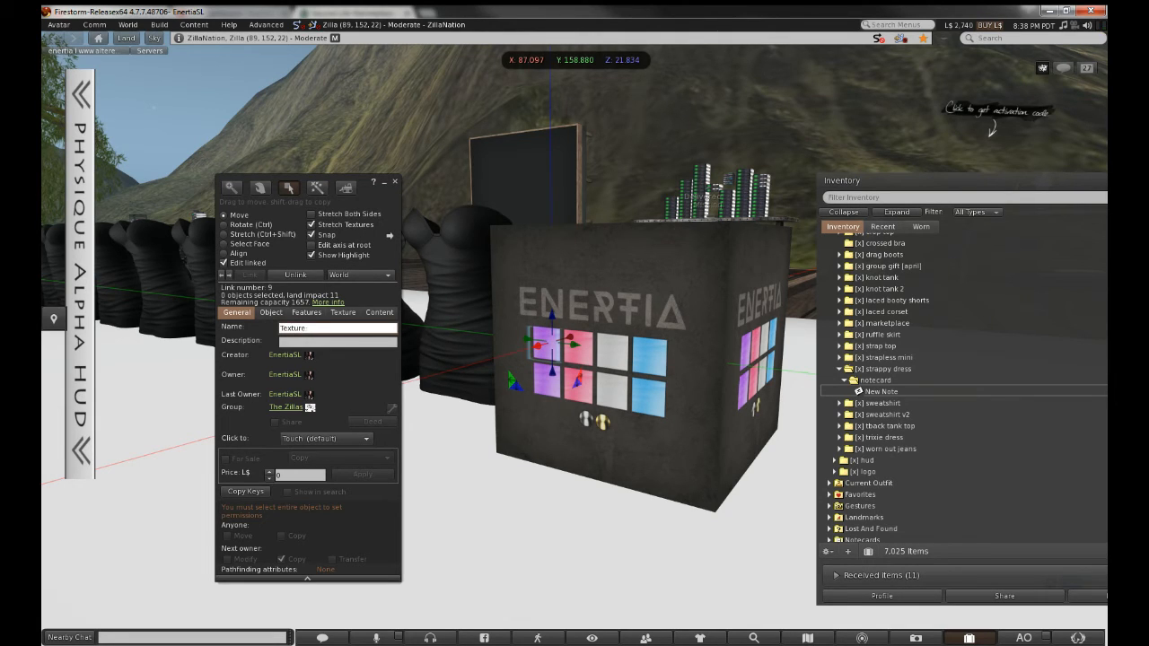
text(30)
click(337, 341)
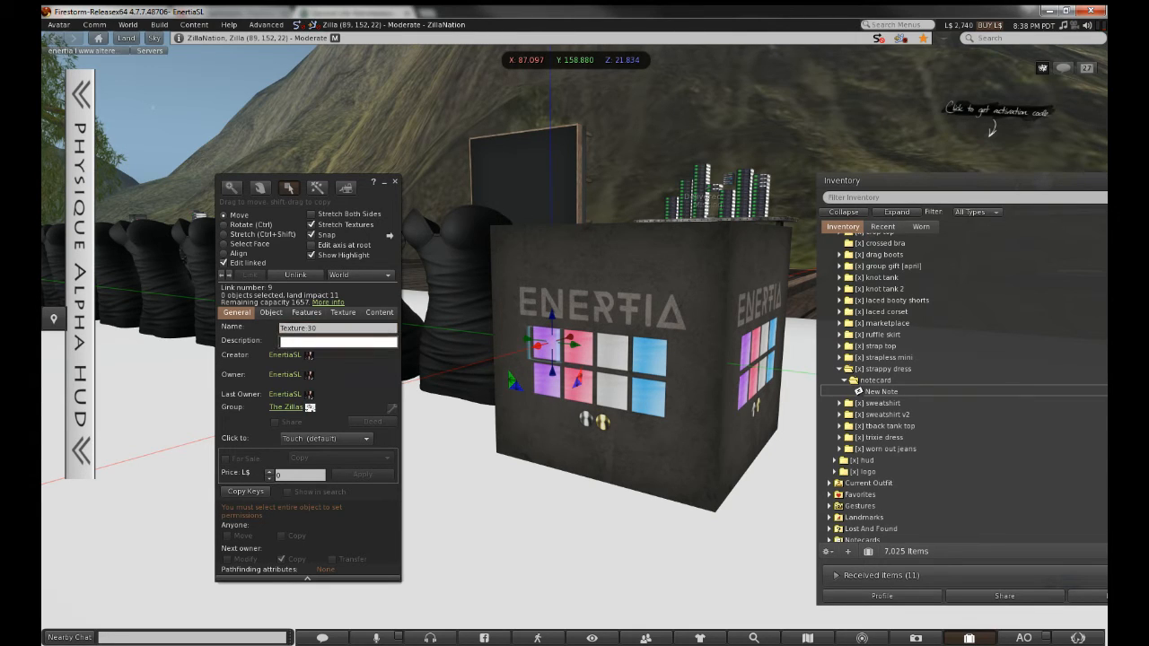
text(uuid)
text( texture)
key(BackSpace)
key(BackSpace)
key(BackSpace)
key(BackSpace)
key(BackSpace)
key(BackSpace)
key(BackSpace)
key(BackSpace)
key(BackSpace)
key(BackSpace)
key(BackSpace)
key(BackSpace)
key(shift+Tab)
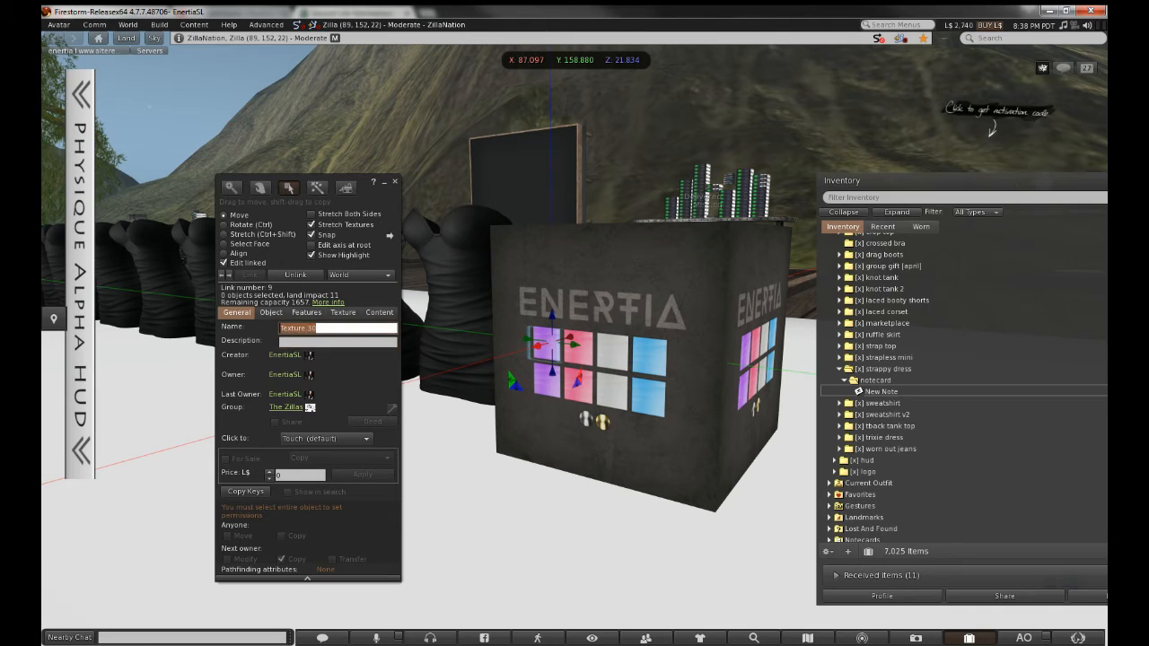
key(BackSpace)
Select all the cube's window panes and name them Read
shift+click(586, 359)
shift+click(616, 363)
shift+click(644, 360)
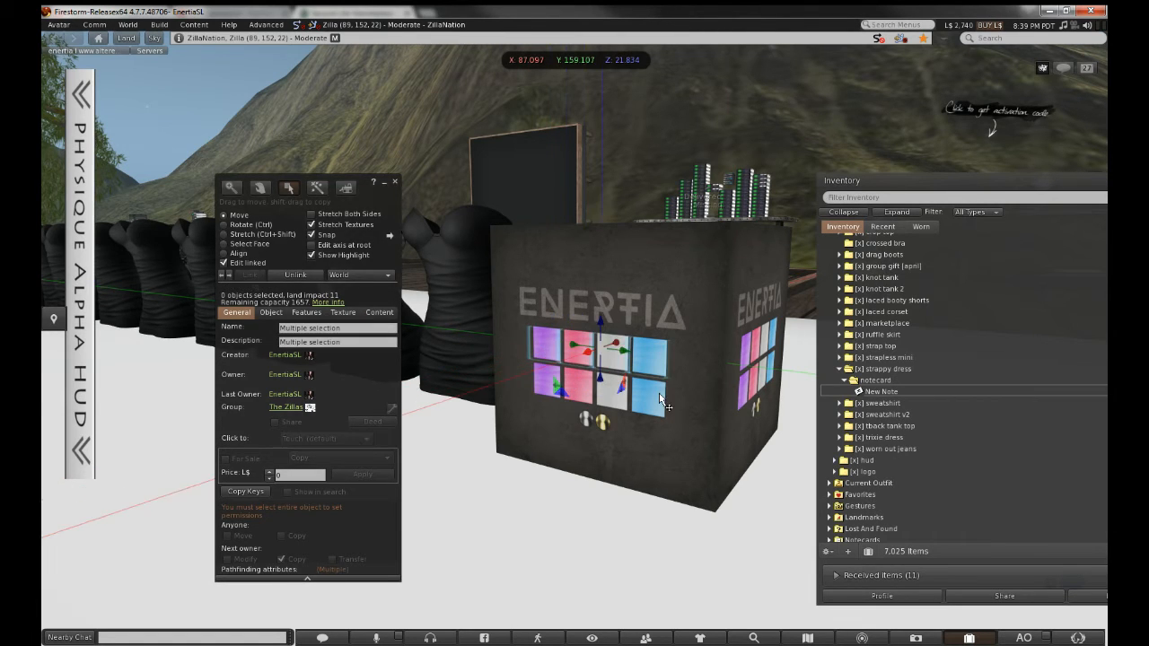
shift+click(656, 400)
shift+click(614, 395)
shift+click(580, 391)
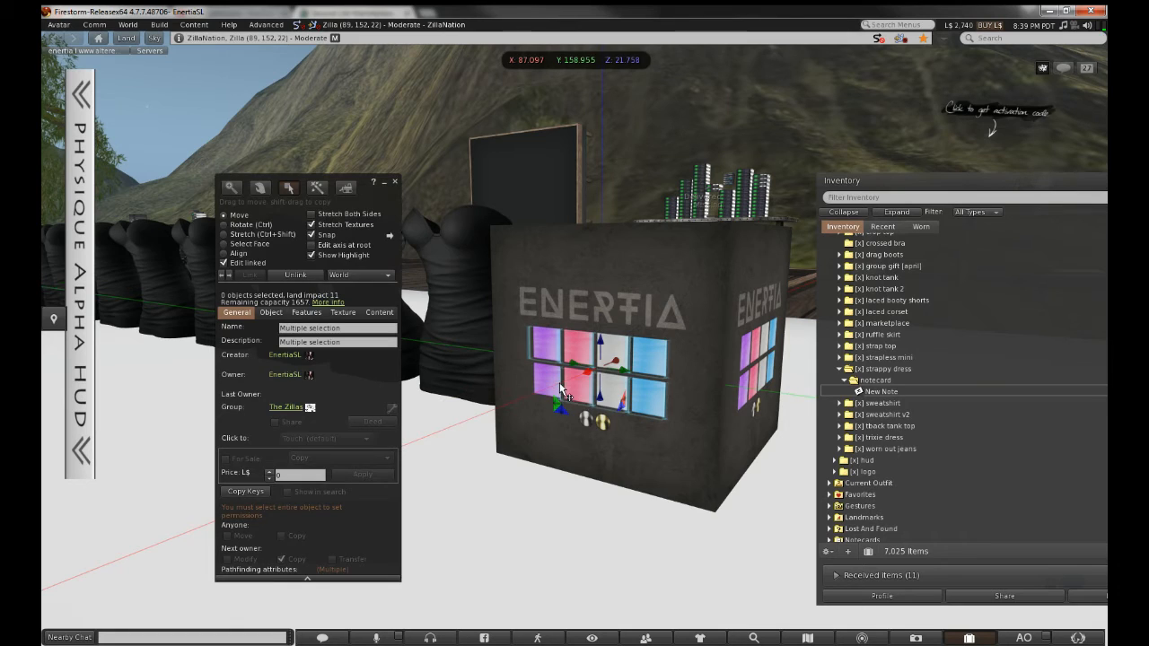
shift+click(562, 391)
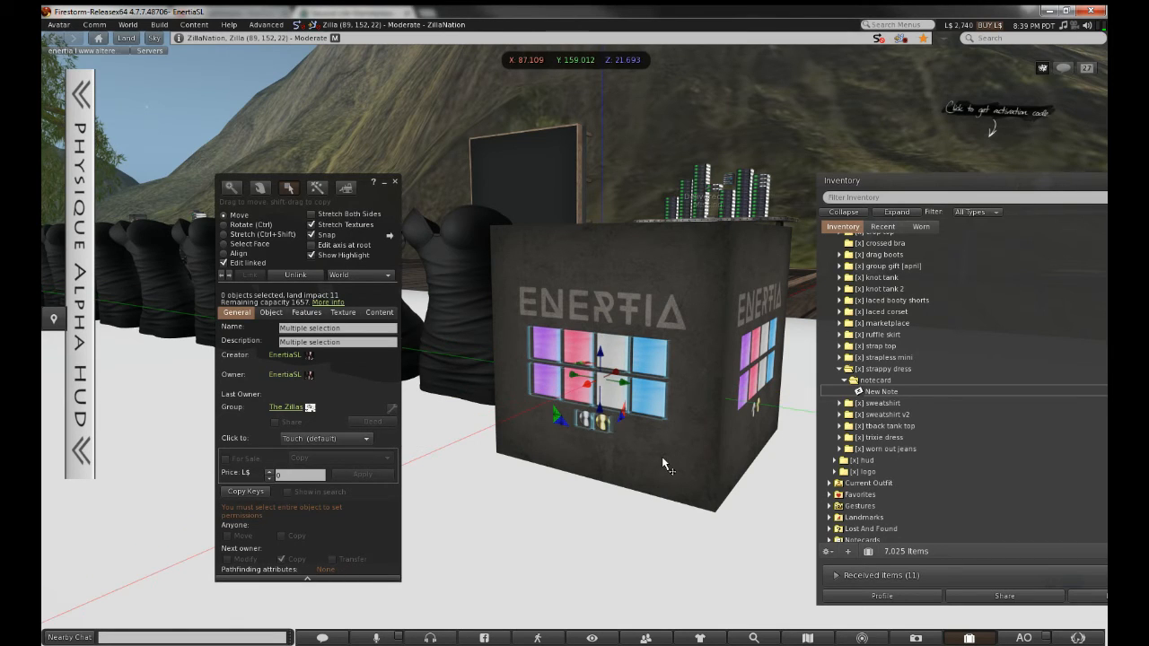
click(359, 327)
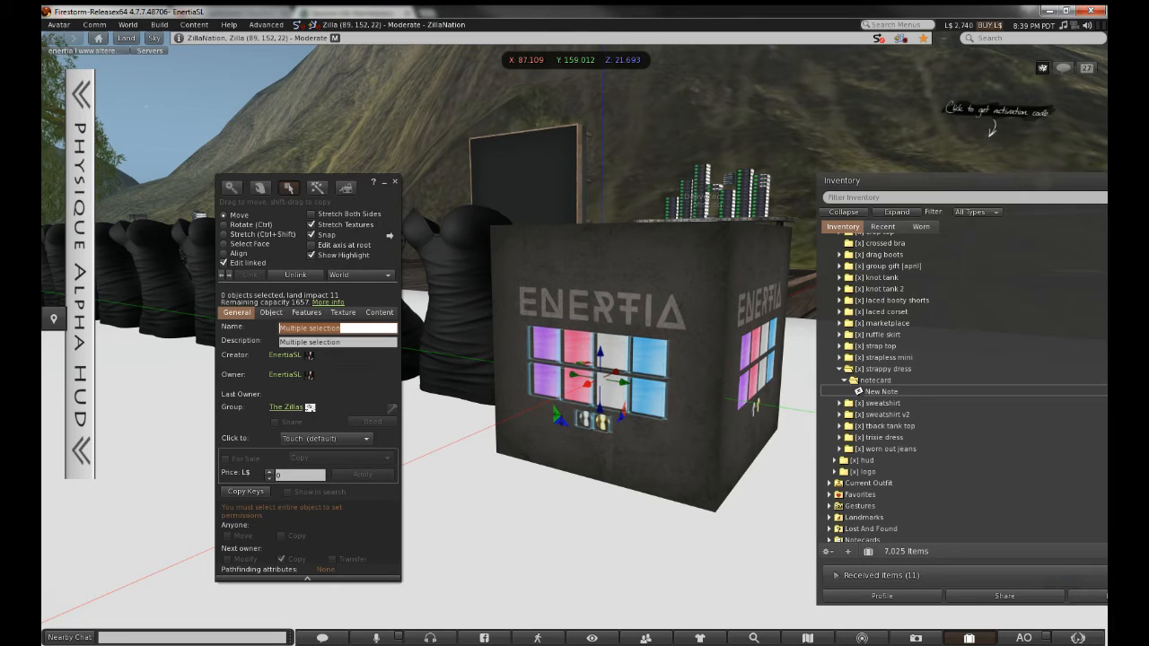
key(BackSpace)
text(Read)
key(Tab)
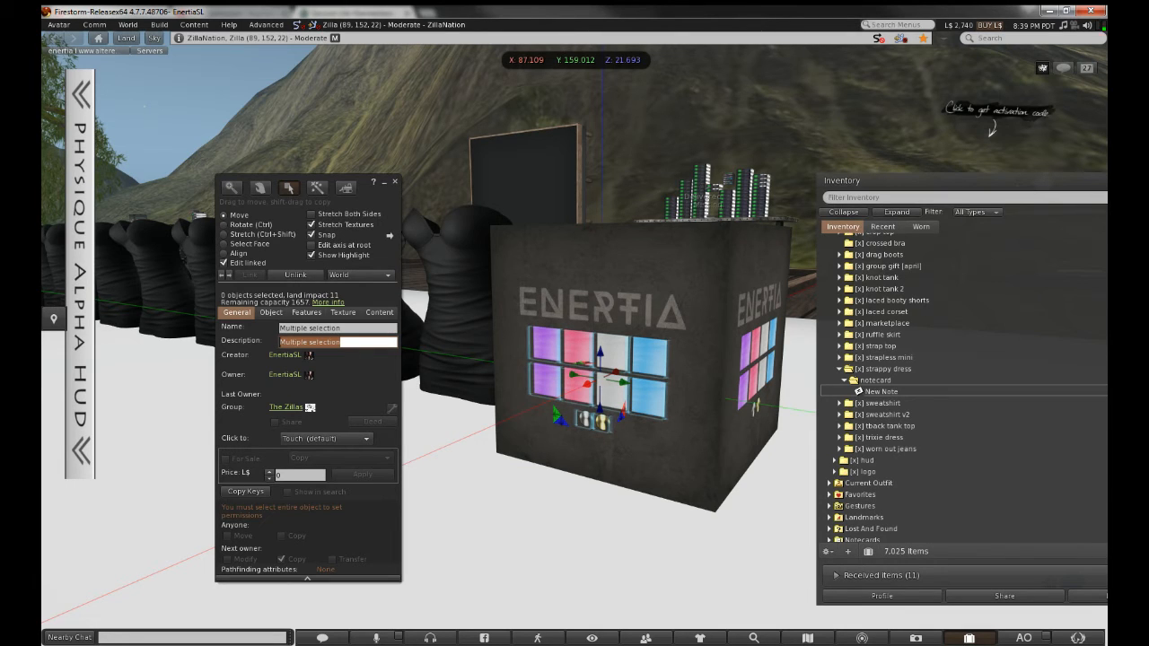
Reopen the HUD cube with Edit linked and select the top-left pane's Description field
click(395, 181)
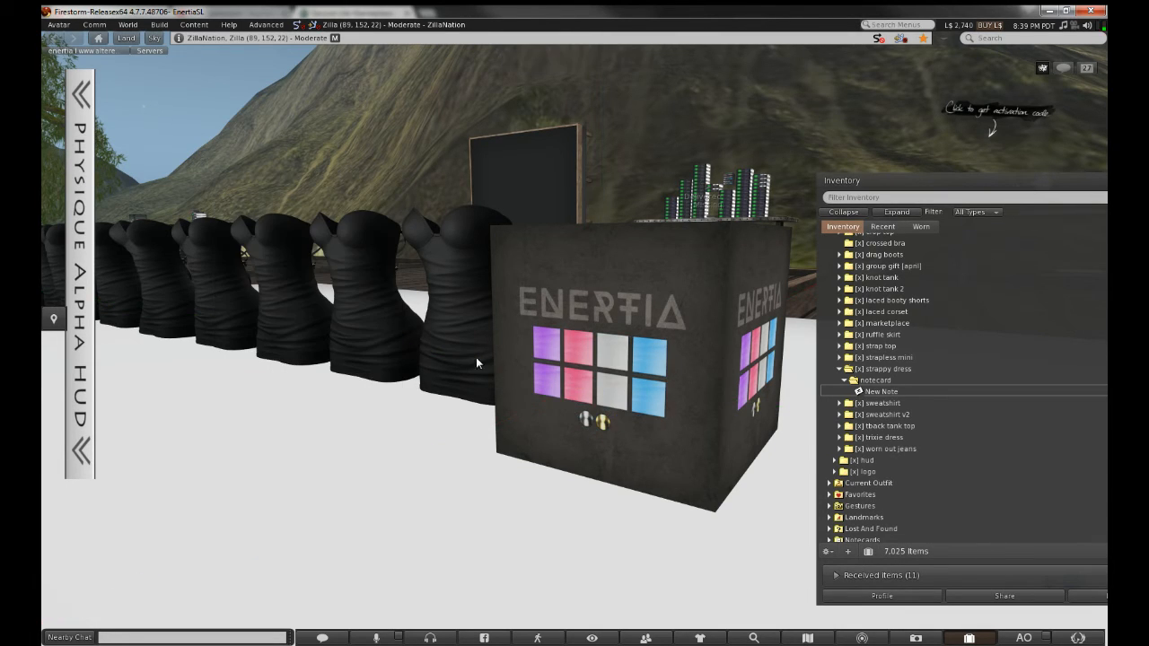
right_click(561, 308)
click(584, 337)
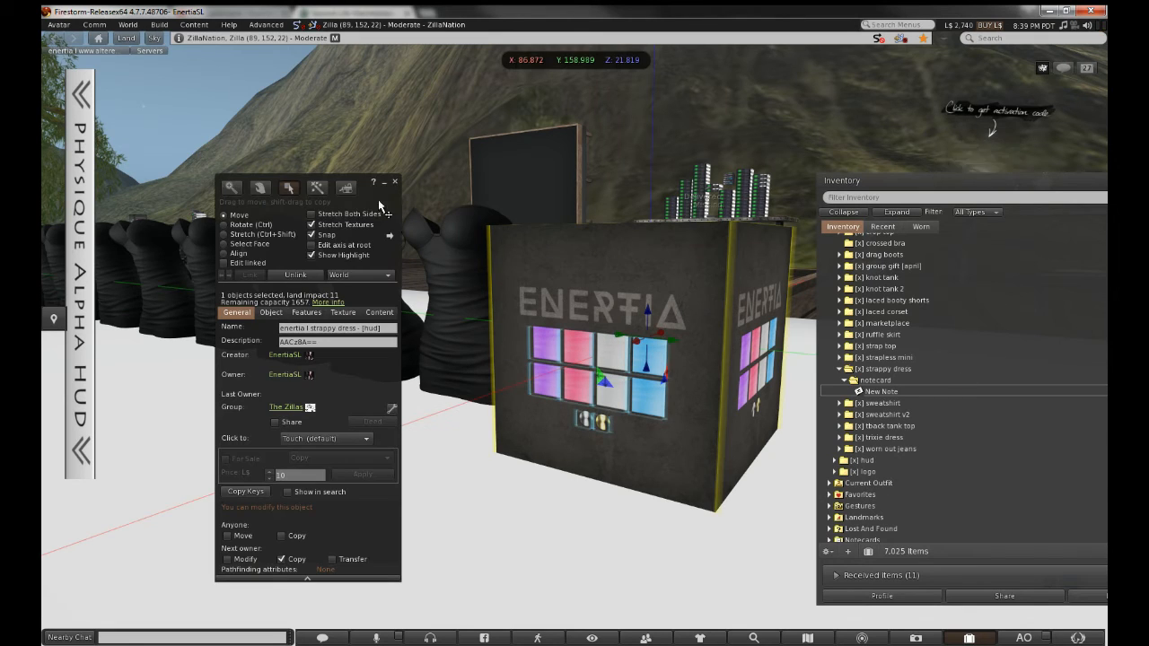
click(225, 262)
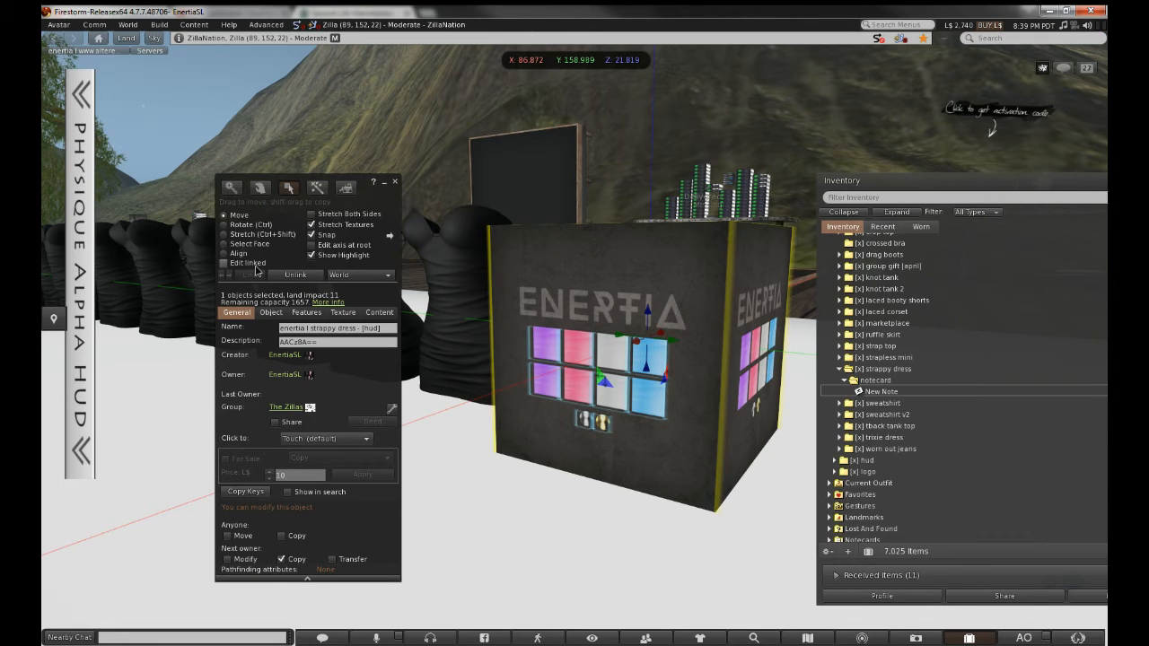
click(539, 354)
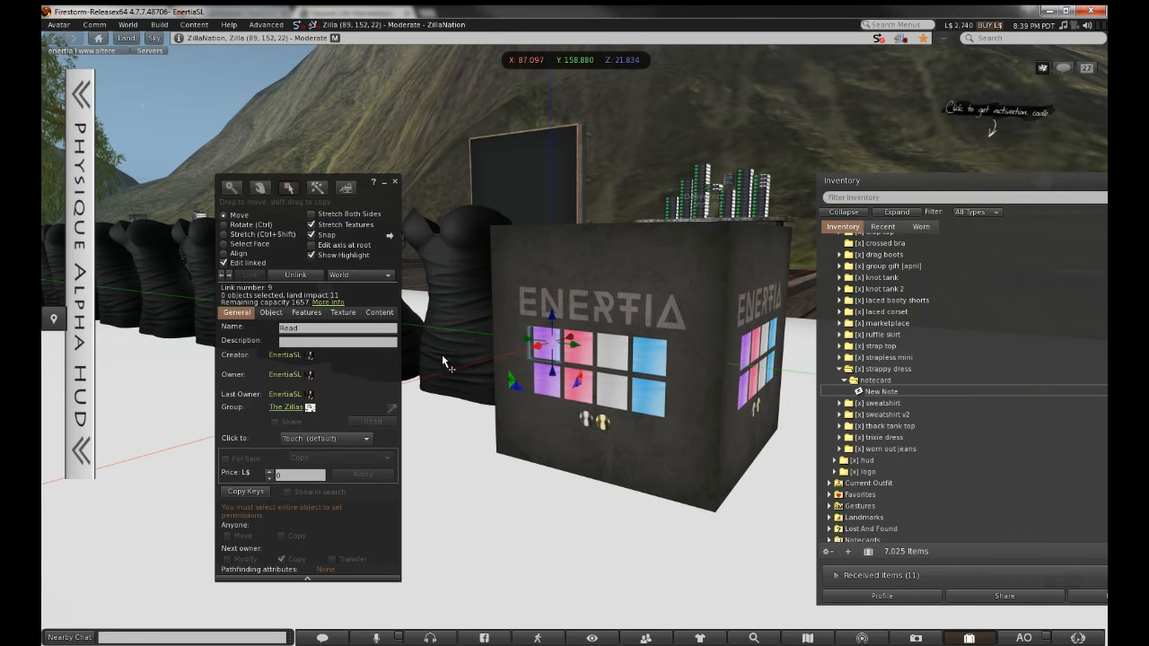
click(362, 341)
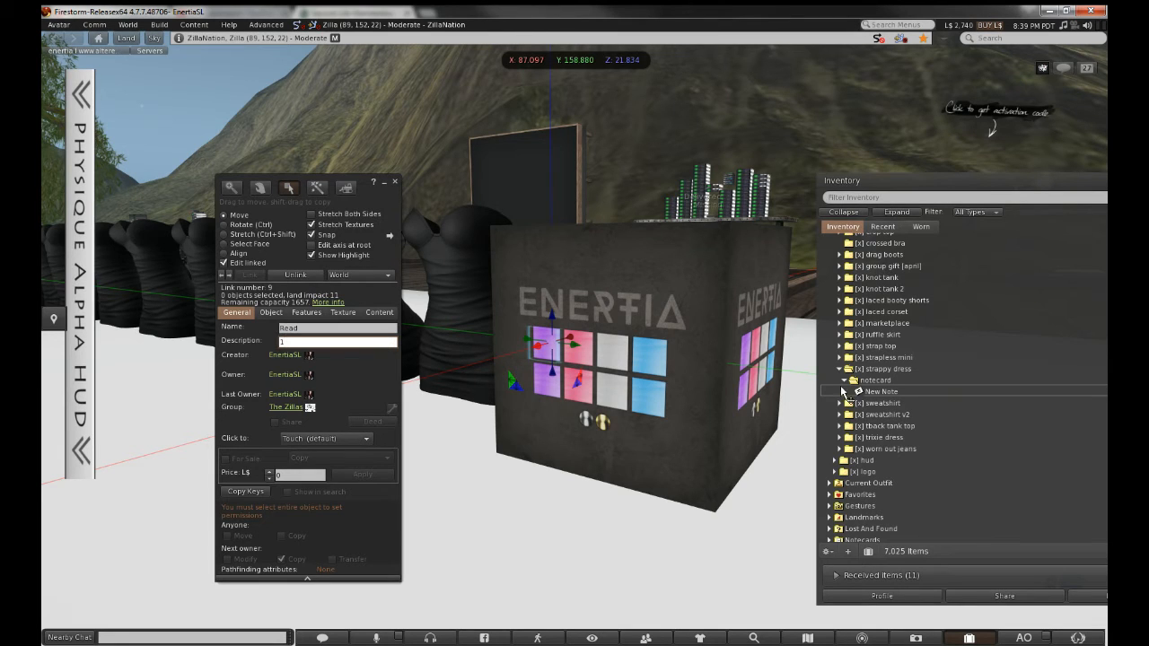
Untick Next owner Modify and Transfer in New Note's properties and close the window
click(869, 392)
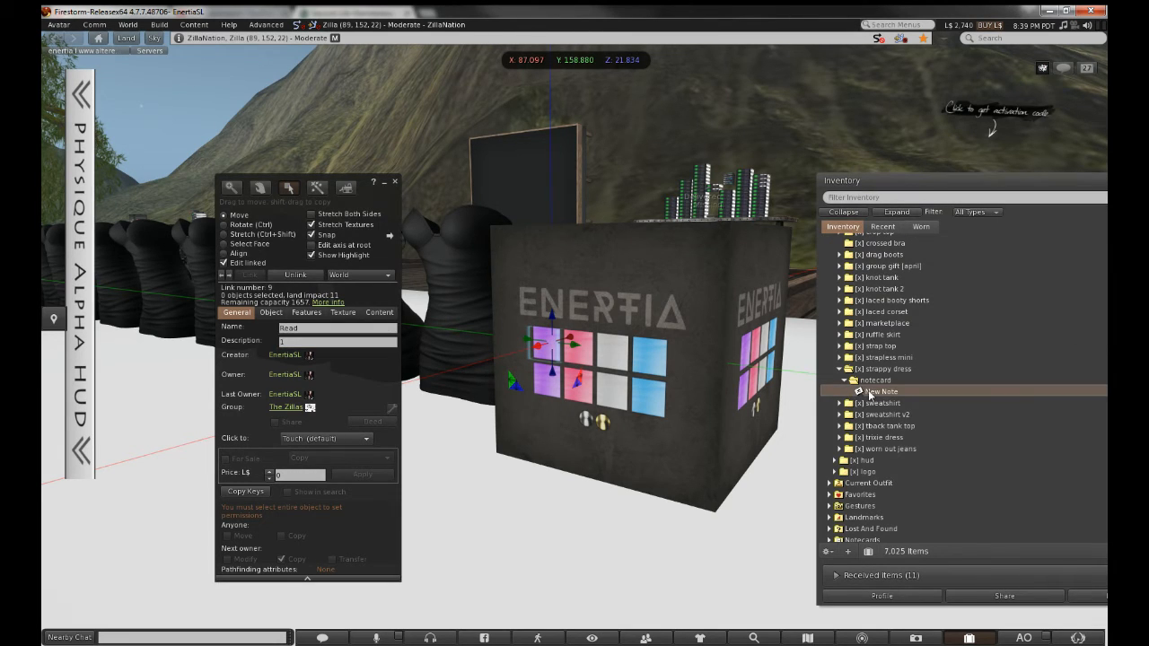
right_click(869, 392)
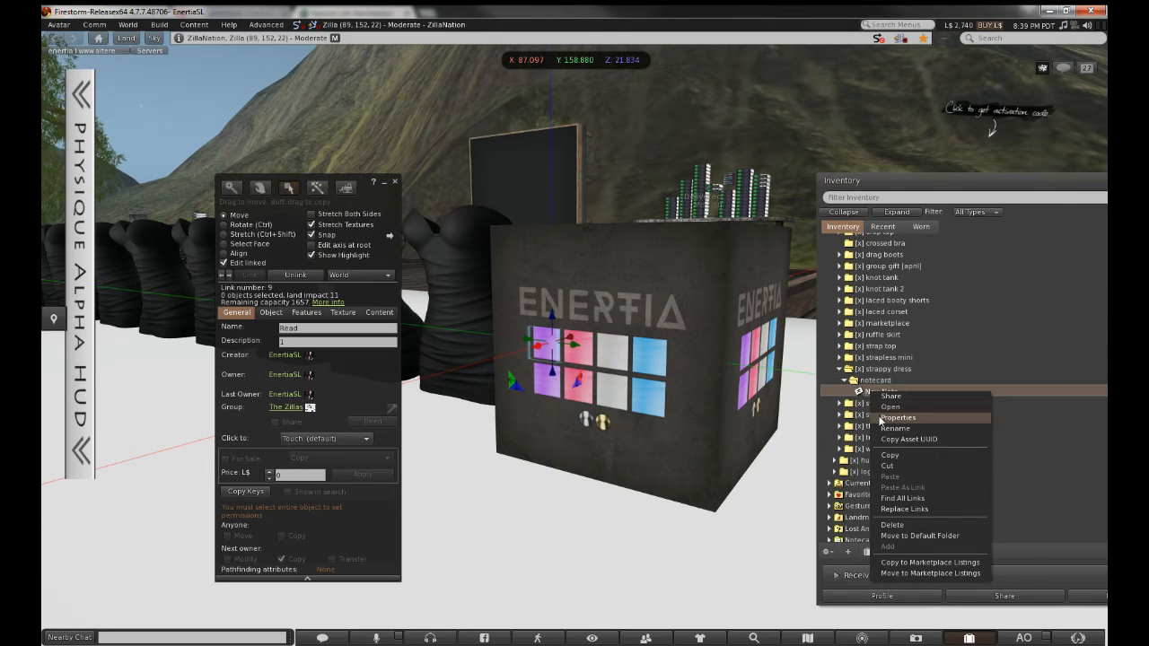
click(880, 418)
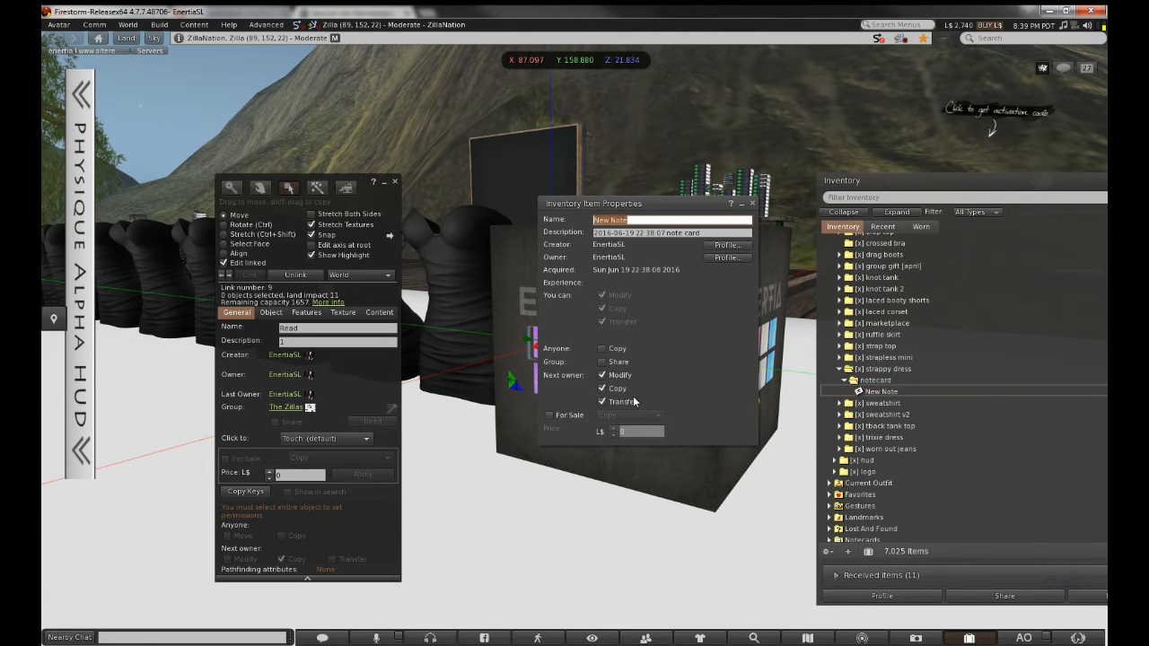
click(602, 375)
click(602, 401)
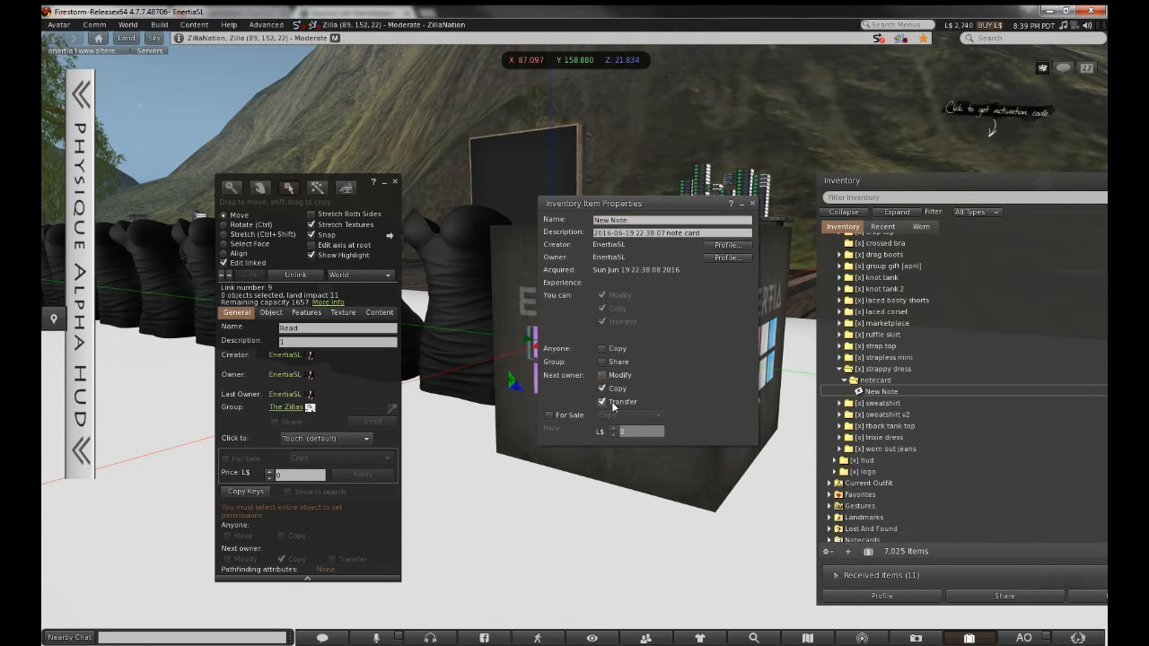
click(752, 205)
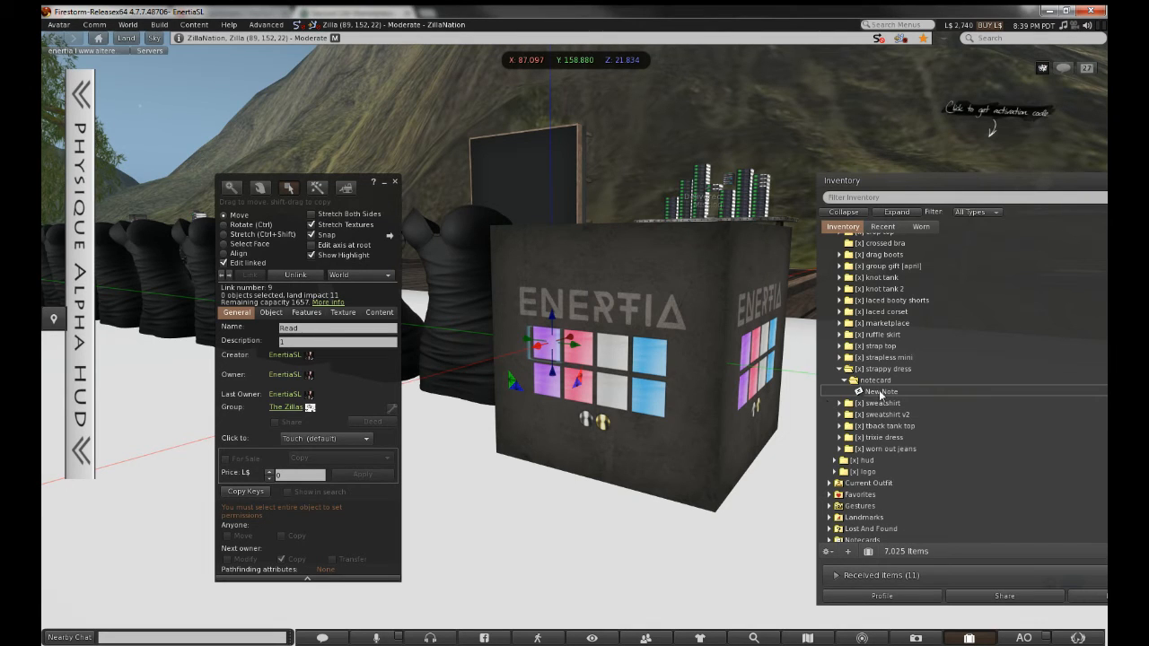
click(881, 392)
Rename the New Note notecard to '1' and move its editor lower to uncover the inventory
right_click(880, 392)
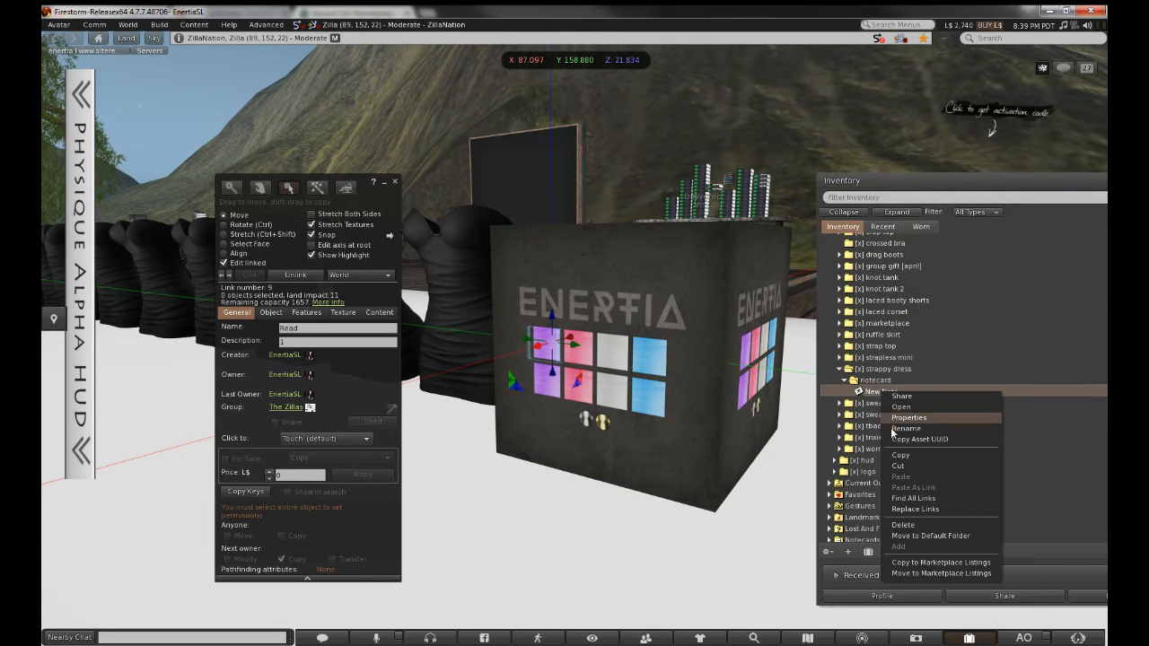
click(894, 429)
text(1)
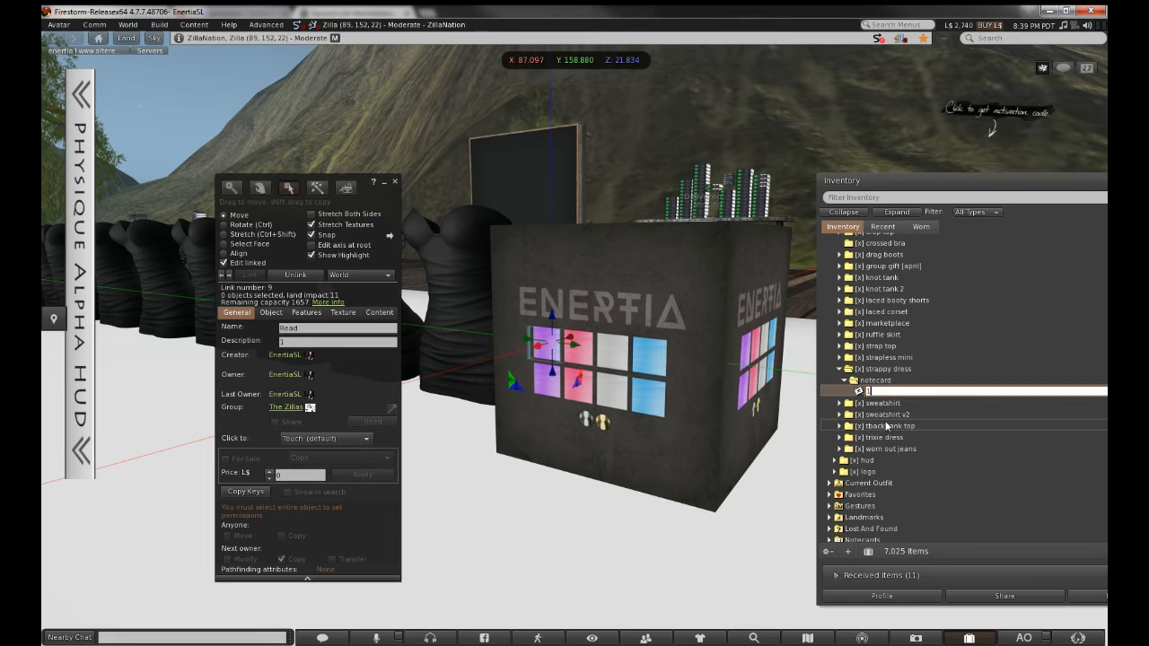
key(Return)
drag(899, 184, 570, 398)
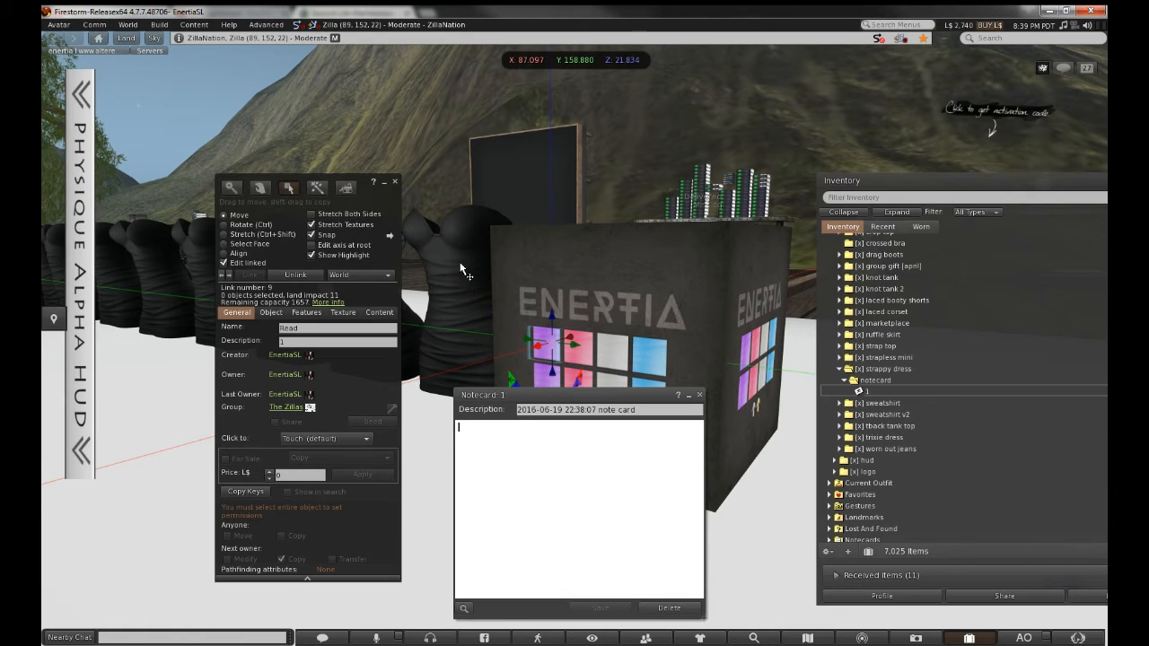
Check the face-number sticky note, then draft the line 'mesh name.uuid texture.face#' in the notecard
click(565, 644)
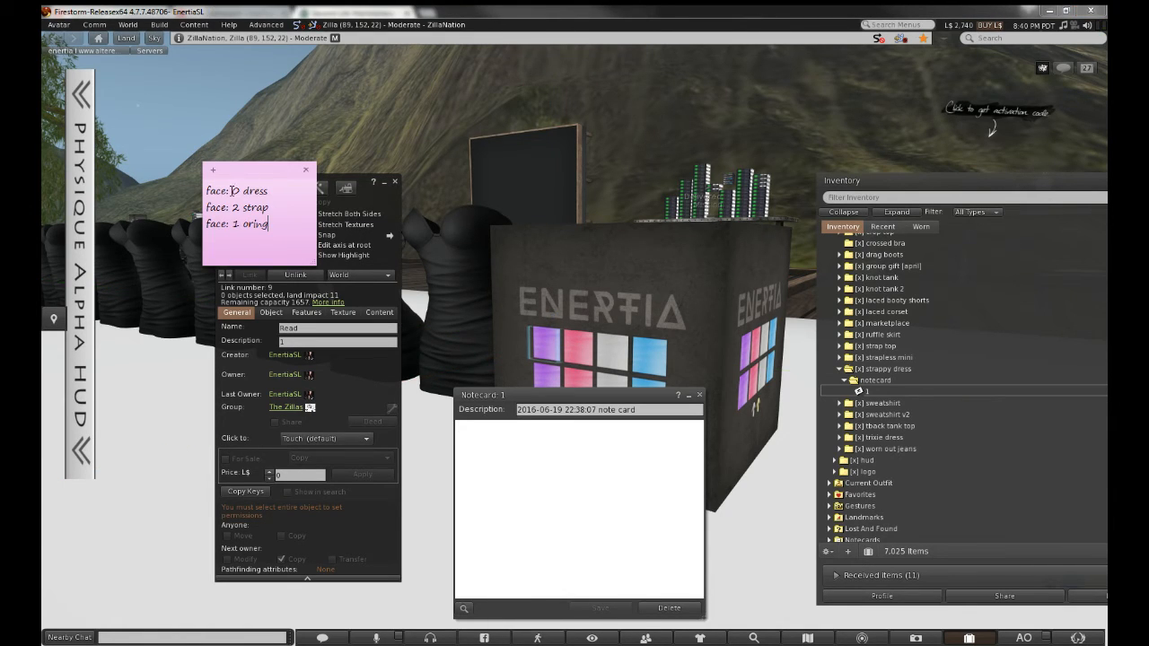
click(504, 438)
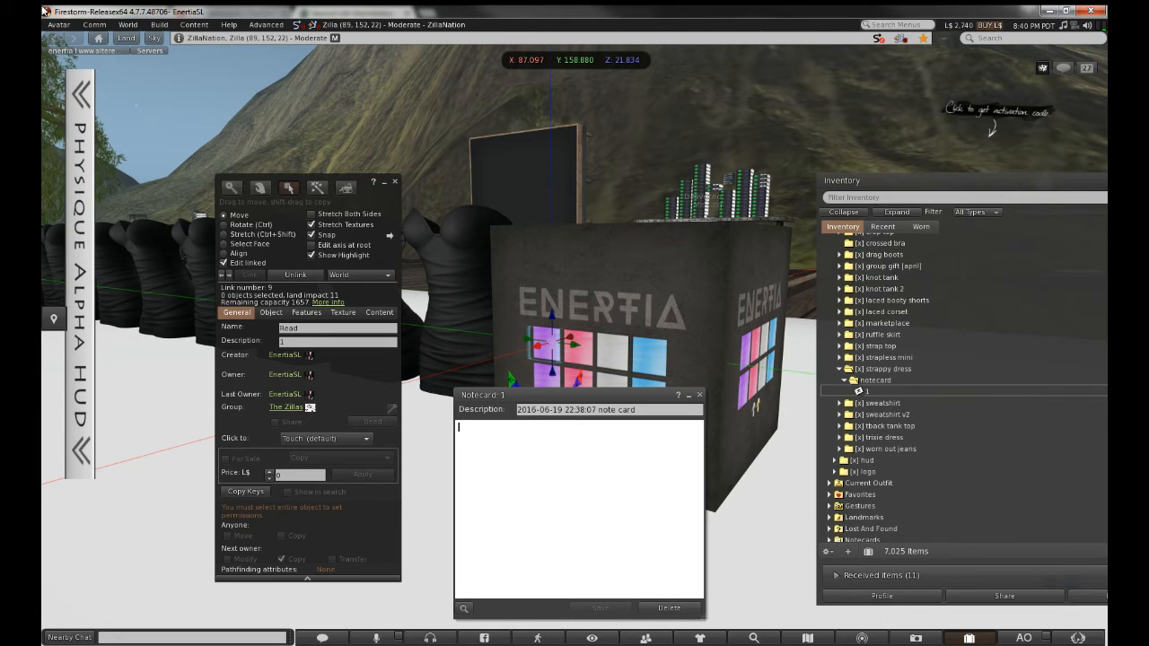
text(mesh name)
text(.uuid textur)
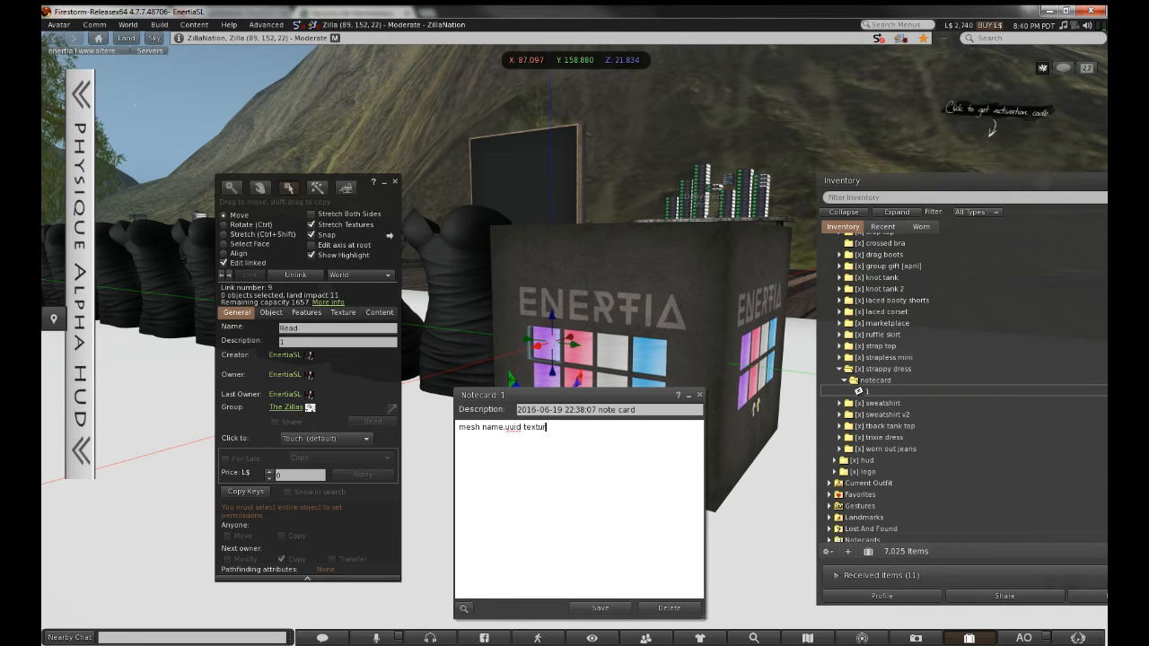
text(e.face#)
key(Return)
key(Return)
key(Return)
key(BackSpace)
Duplicate the placeholder line onto line two and tidy its trailing #
key(ctrl+a)
key(ctrl+c)
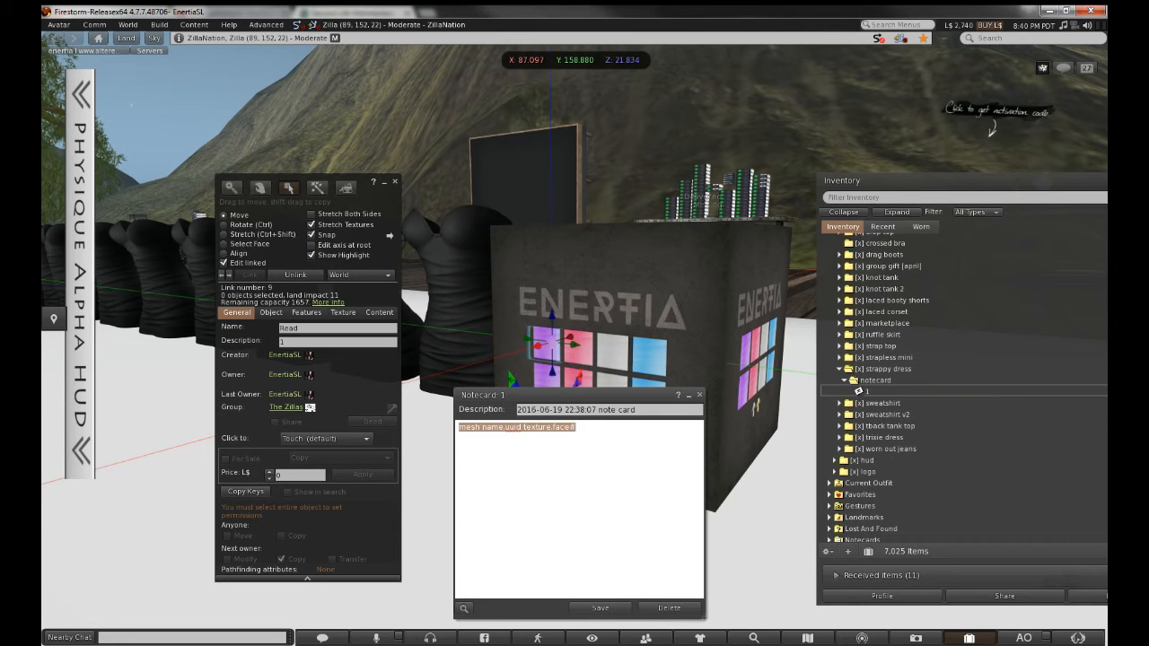
click(458, 436)
key(ctrl+v)
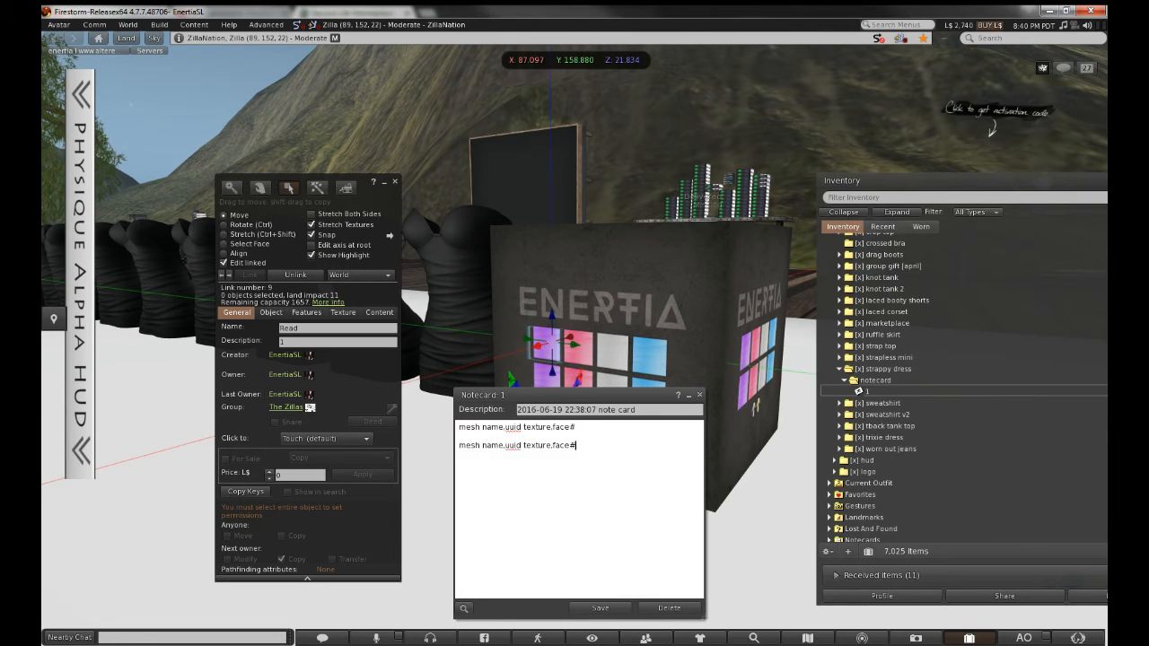
key(BackSpace)
key(BackSpace)
key(shift+End)
key(End)
text(#)
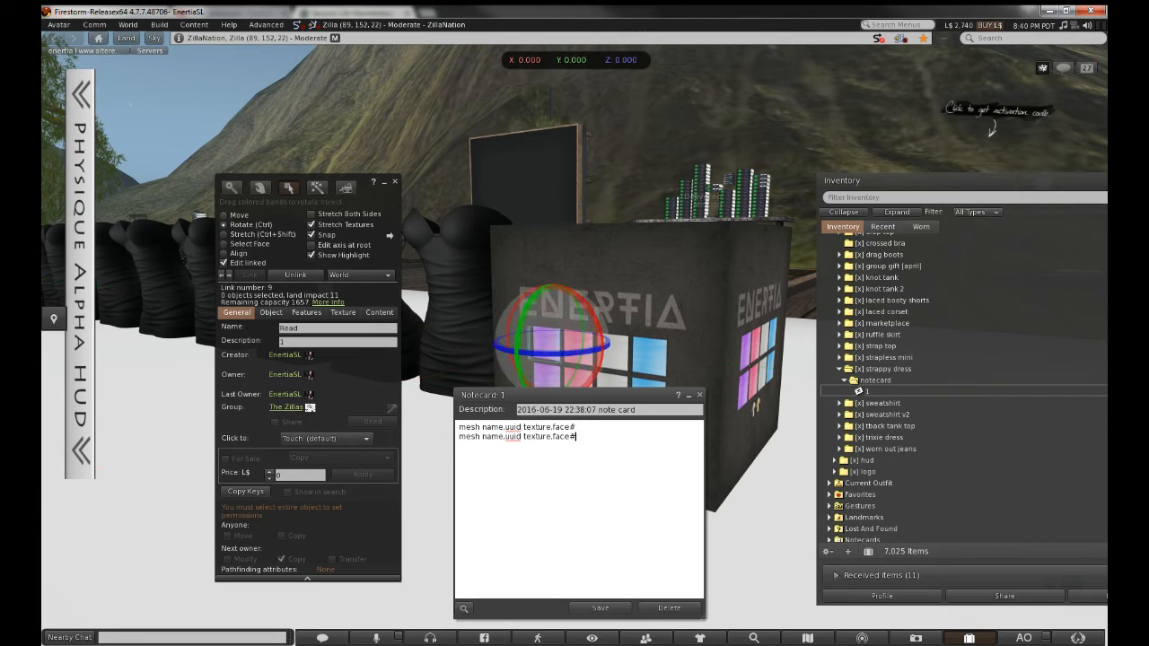
key(BackSpace)
Delete the blank line and all remaining placeholder lines so the notecard body is empty
key(Up)
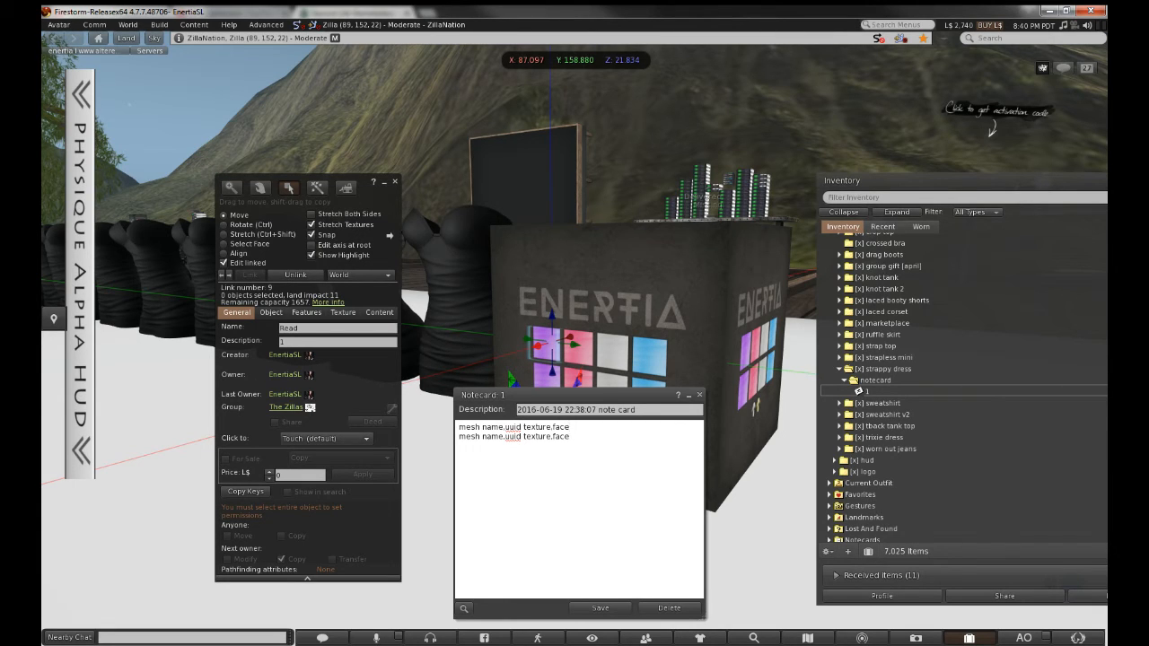
key(shift+Home)
key(Delete)
key(ctrl+a)
key(Delete)
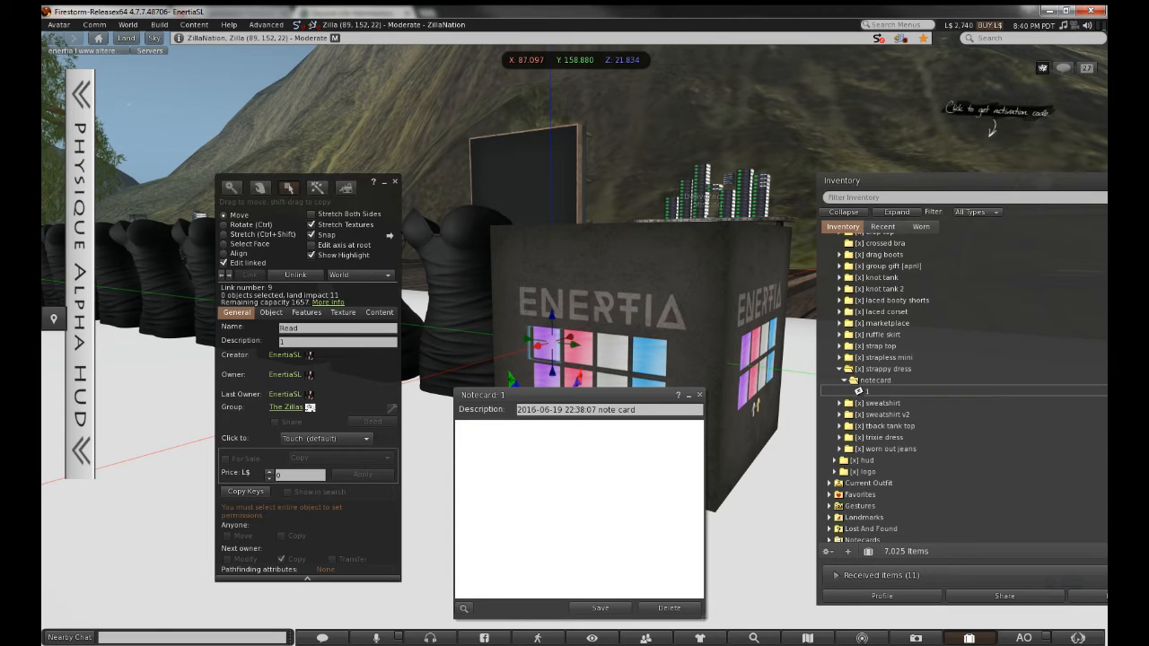
Erase the trial '30,uuid,' draft lines and start the notecard line with 30
text(3)
text(0)
text(,uuid)
text(,)
text(0)
key(Return)
text(30,uuid,1)
key(BackSpace)
key(BackSpace)
key(BackSpace)
key(BackSpace)
key(BackSpace)
key(BackSpace)
key(BackSpace)
key(BackSpace)
key(BackSpace)
key(BackSpace)
key(BackSpace)
key(BackSpace)
key(BackSpace)
key(BackSpace)
key(BackSpace)
key(BackSpace)
key(BackSpace)
key(BackSpace)
key(BackSpace)
text(30.)
key(BackSpace)
Copy the dress-purple texture's Asset UUID from Recent and paste it after '30,'
click(883, 226)
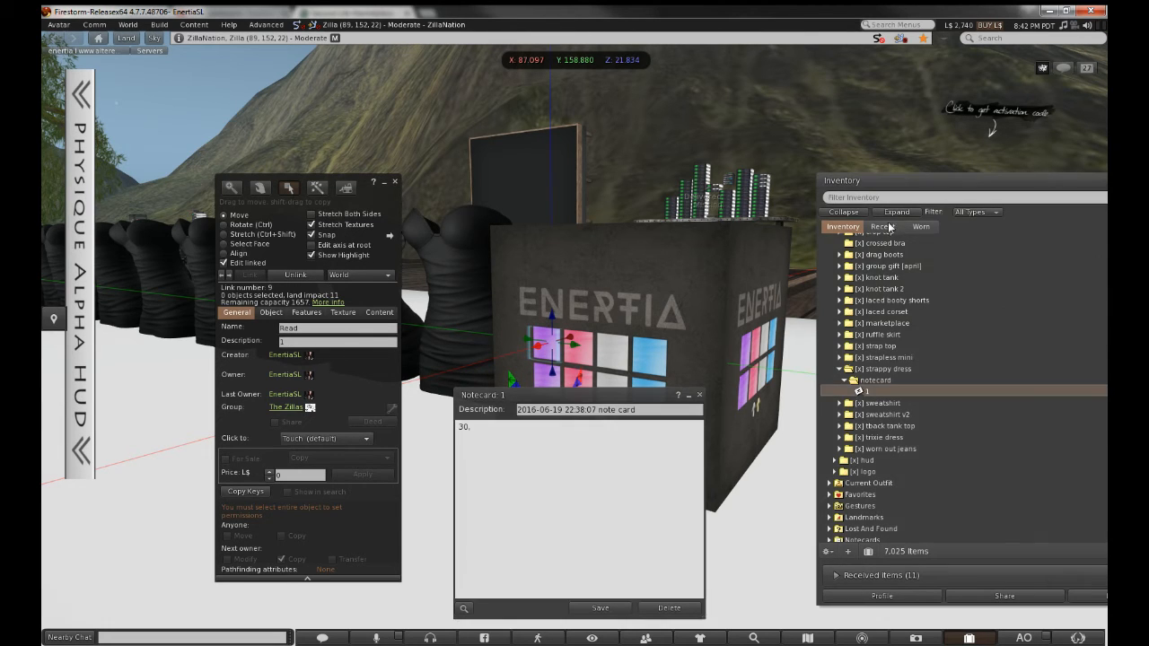
double_click(895, 273)
double_click(894, 263)
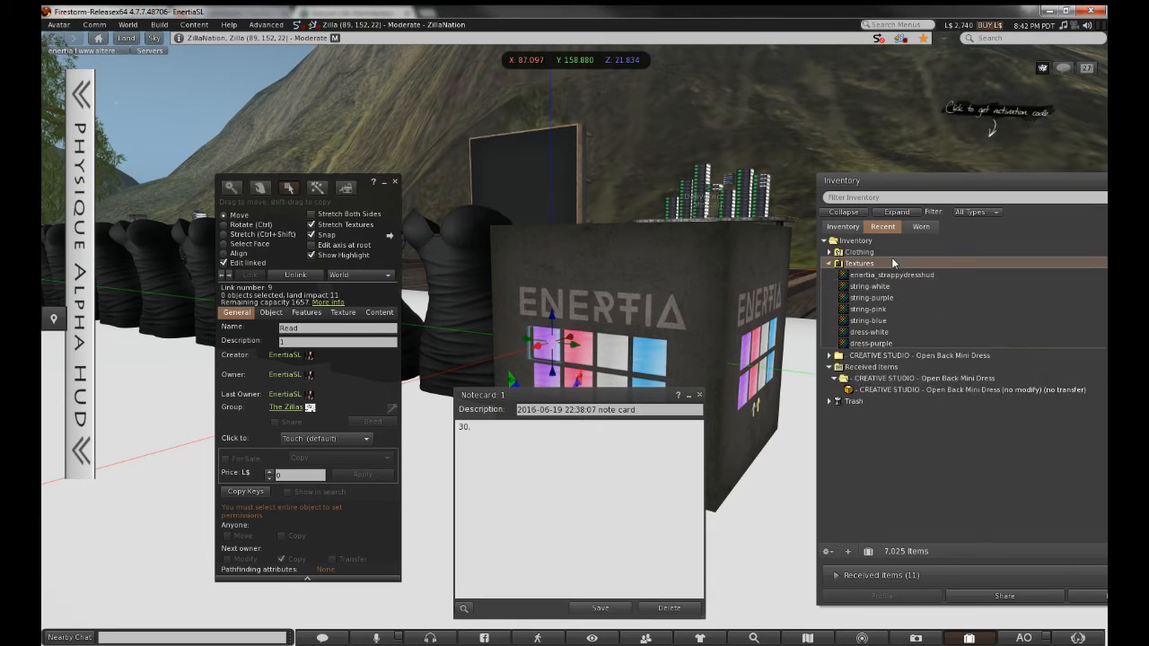
right_click(899, 343)
click(936, 392)
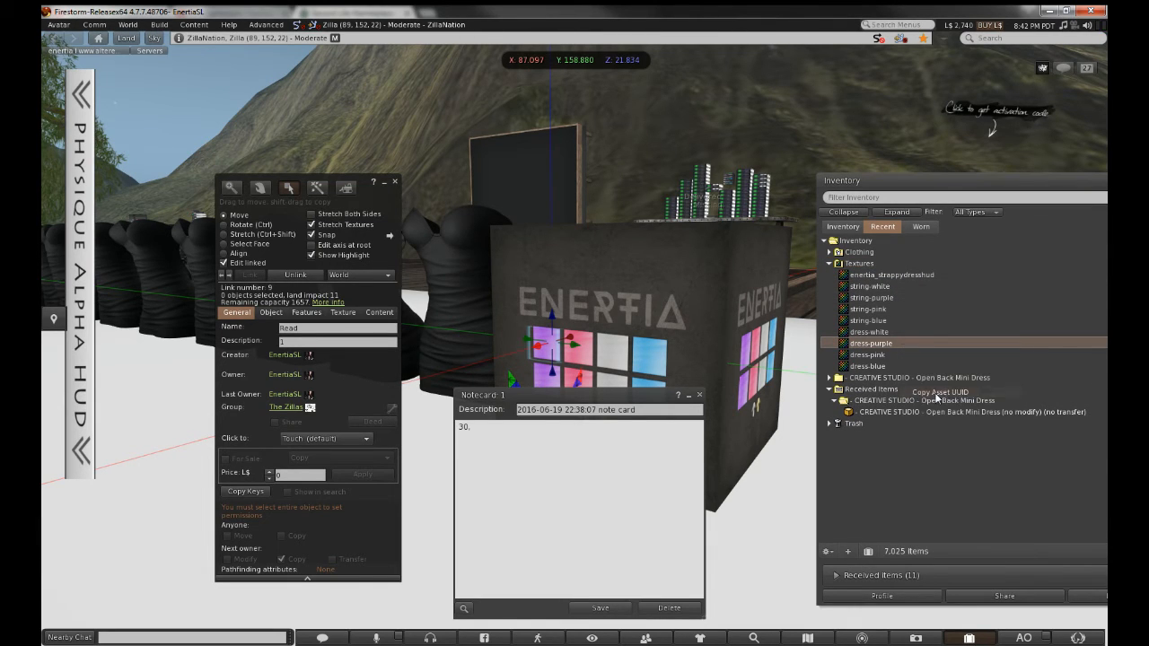
click(531, 426)
text(,)
key(ctrl+v)
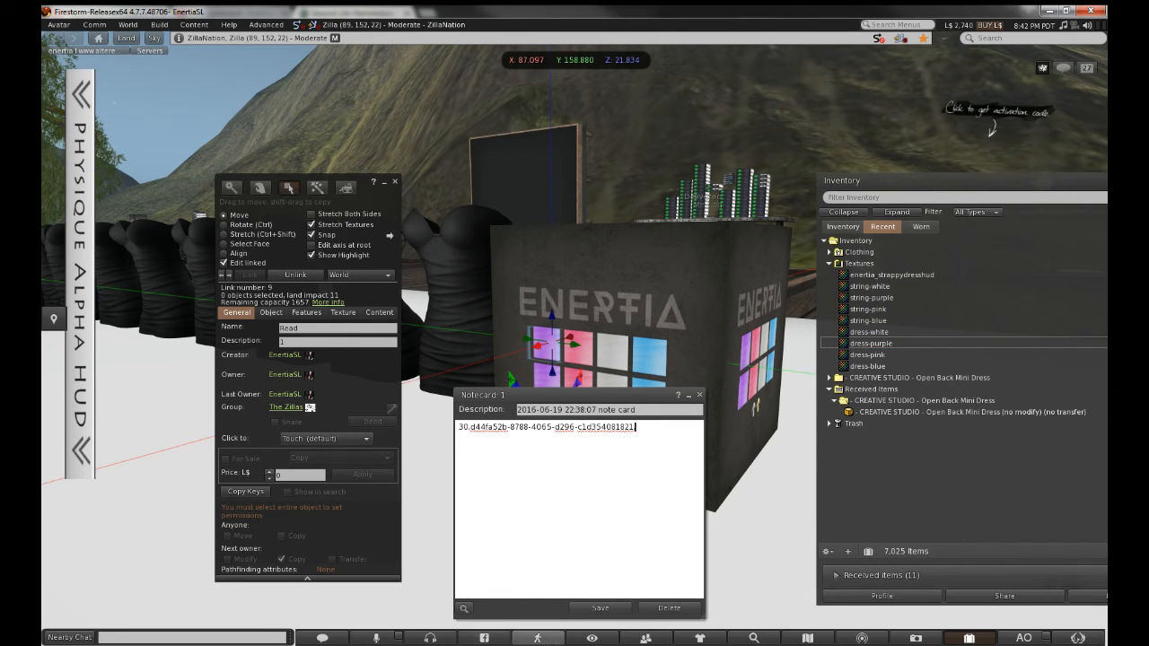
Append face ',0' after checking the sticky note, then save and close notecard 1
key(alt+Tab)
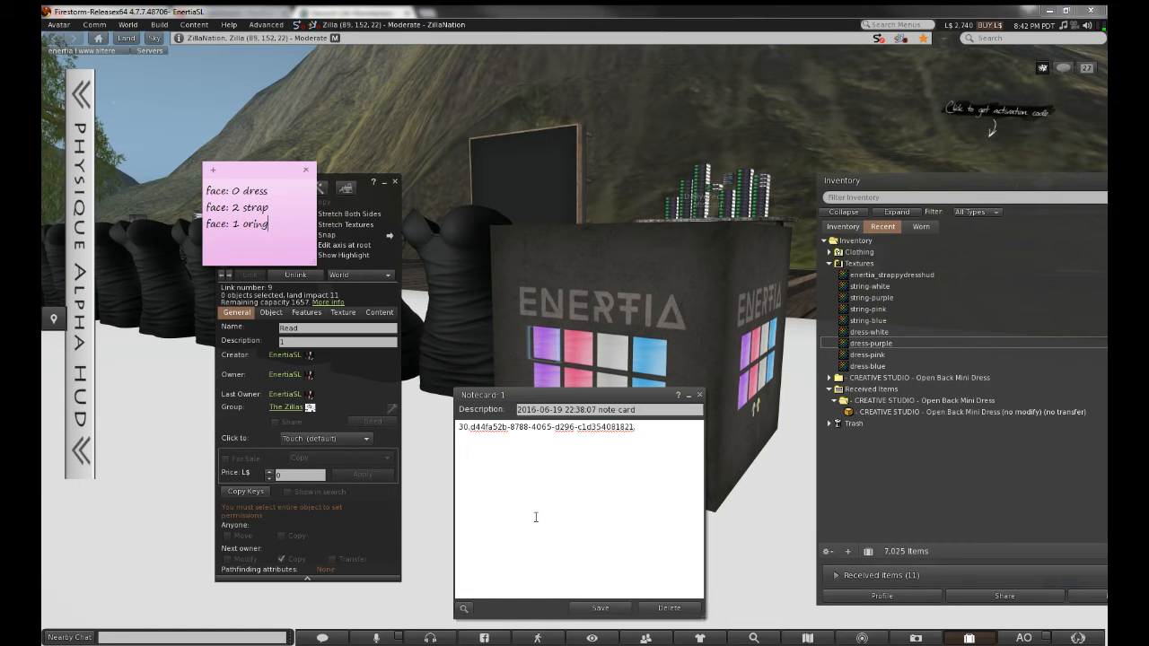
click(648, 429)
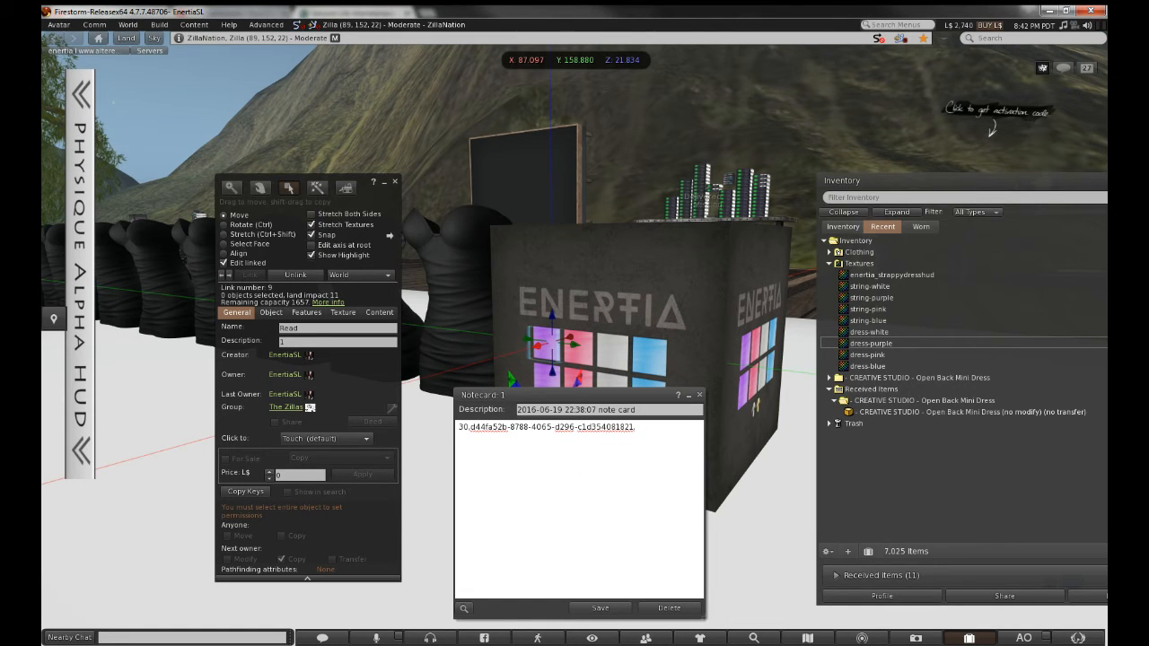
text(,0)
key(ctrl+s)
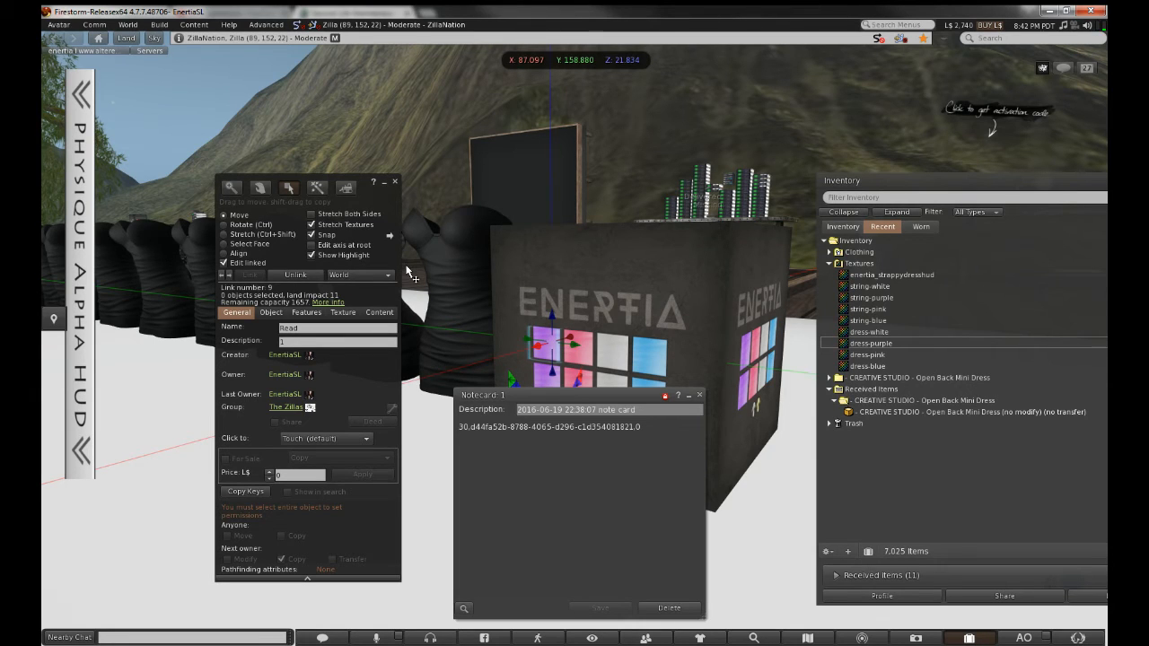
click(700, 395)
Drag notecard 1 into the ENERTIA cube's Contents, close the build tools, and press the purple button
click(379, 312)
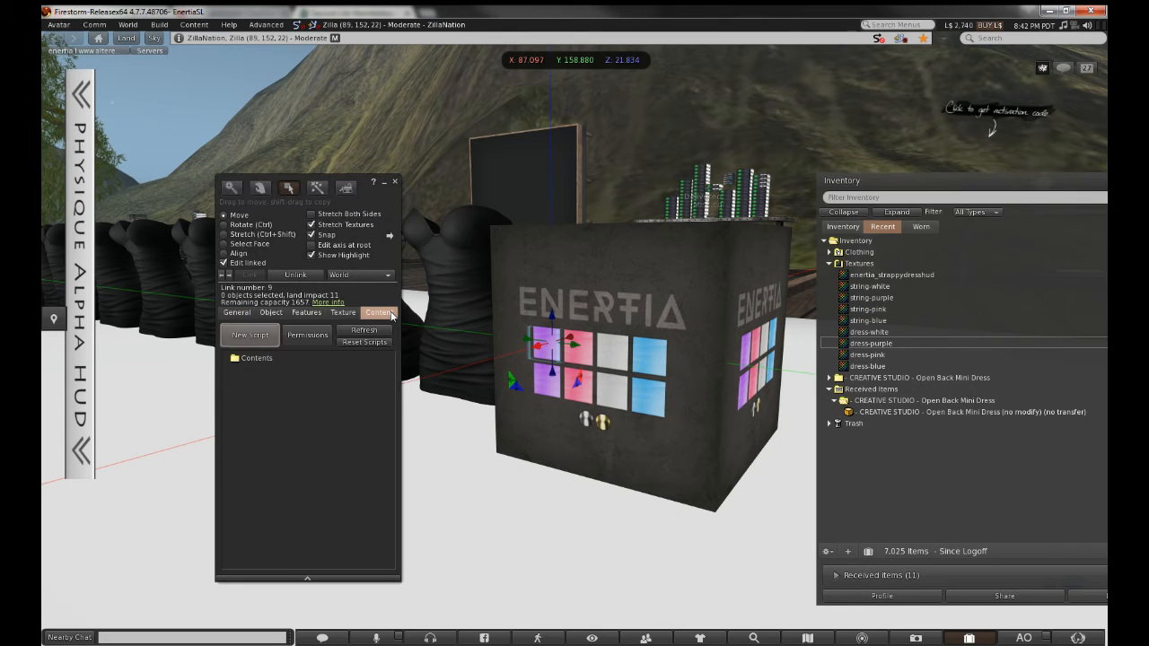
click(394, 182)
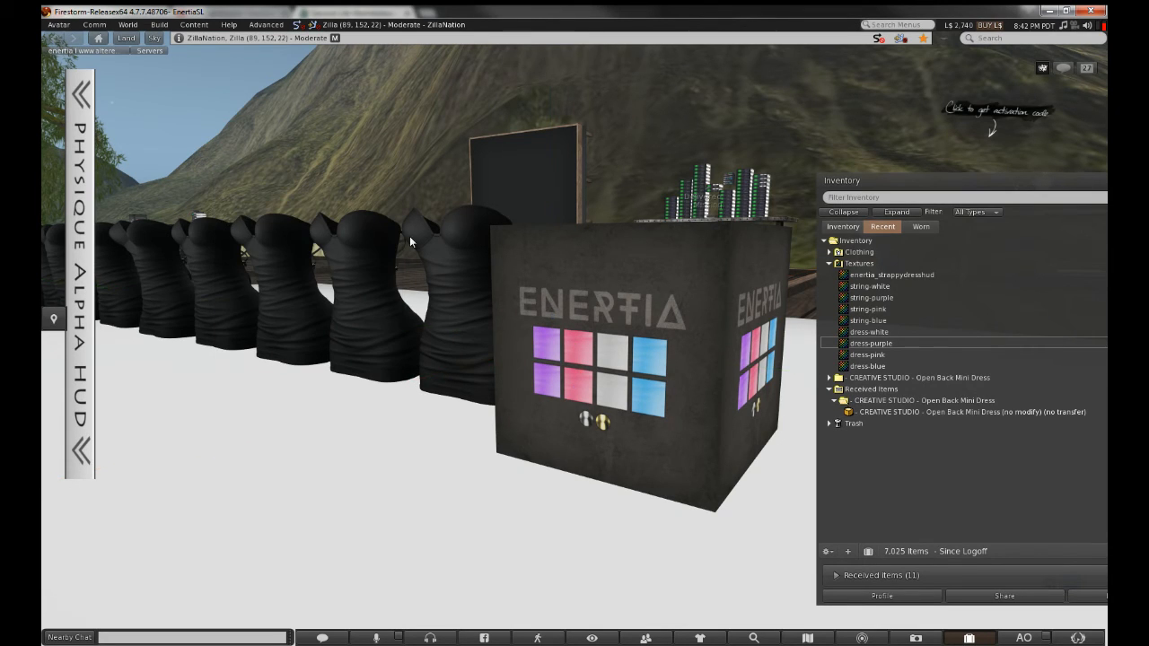
right_click(655, 294)
click(680, 338)
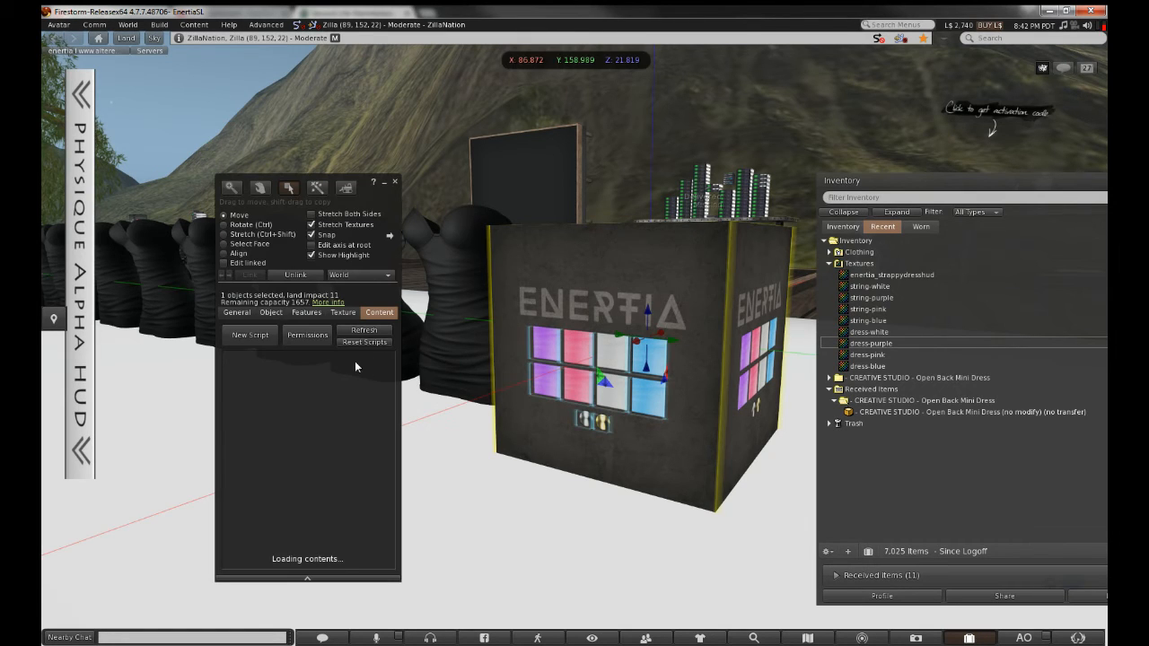
click(853, 228)
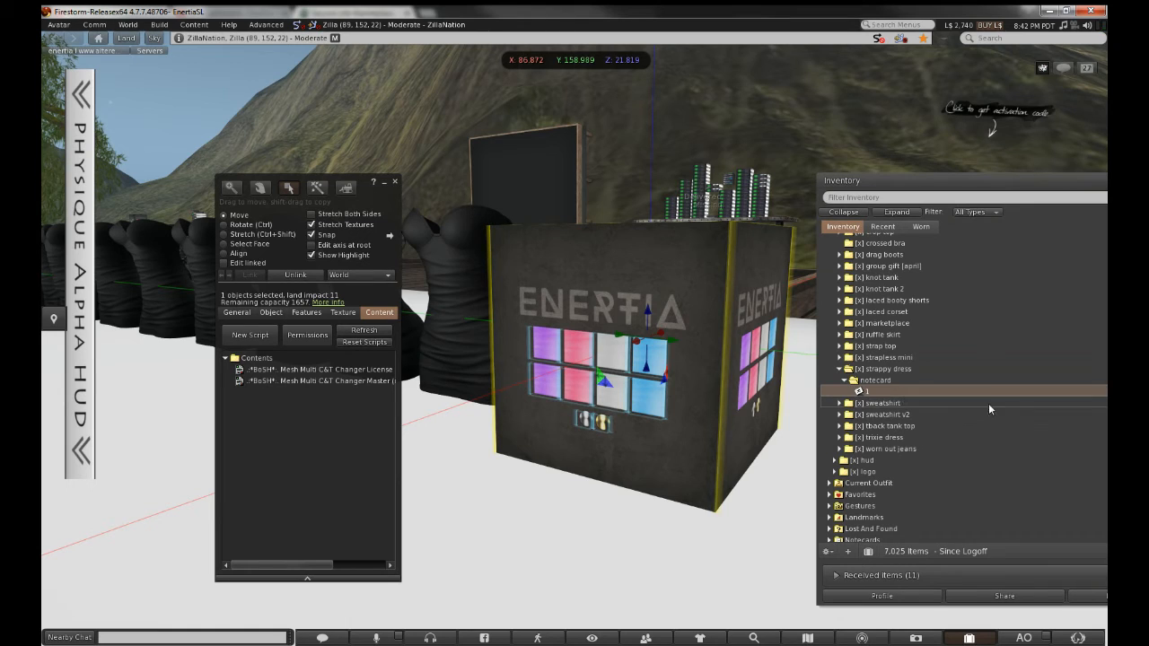
drag(995, 393, 329, 410)
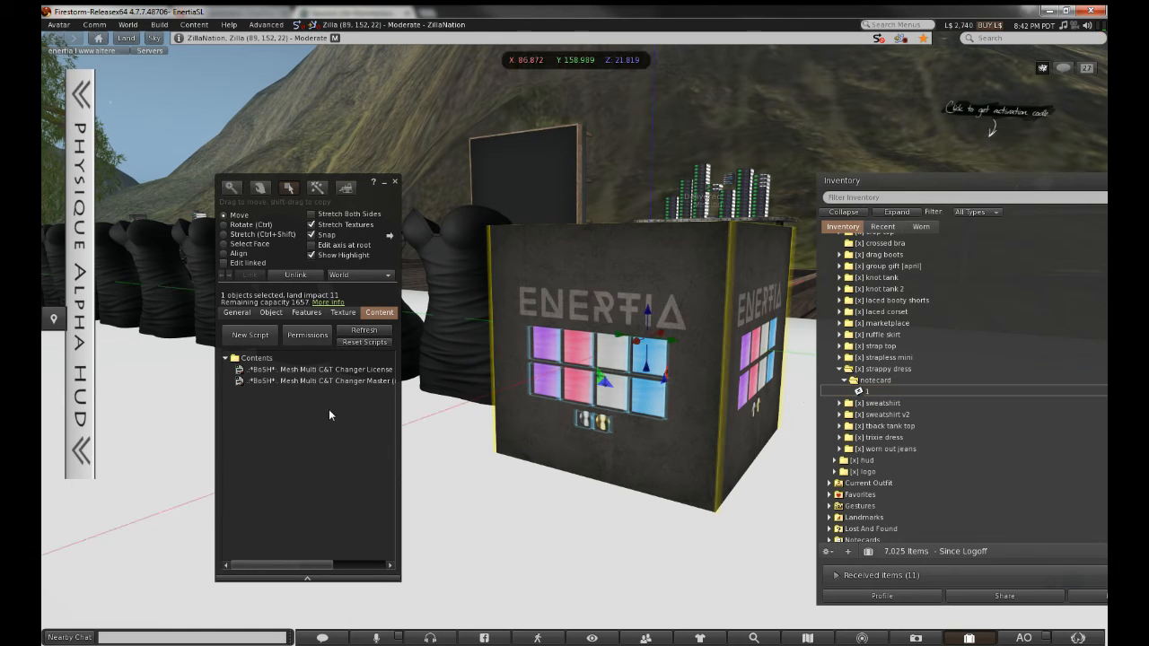
click(394, 185)
click(549, 356)
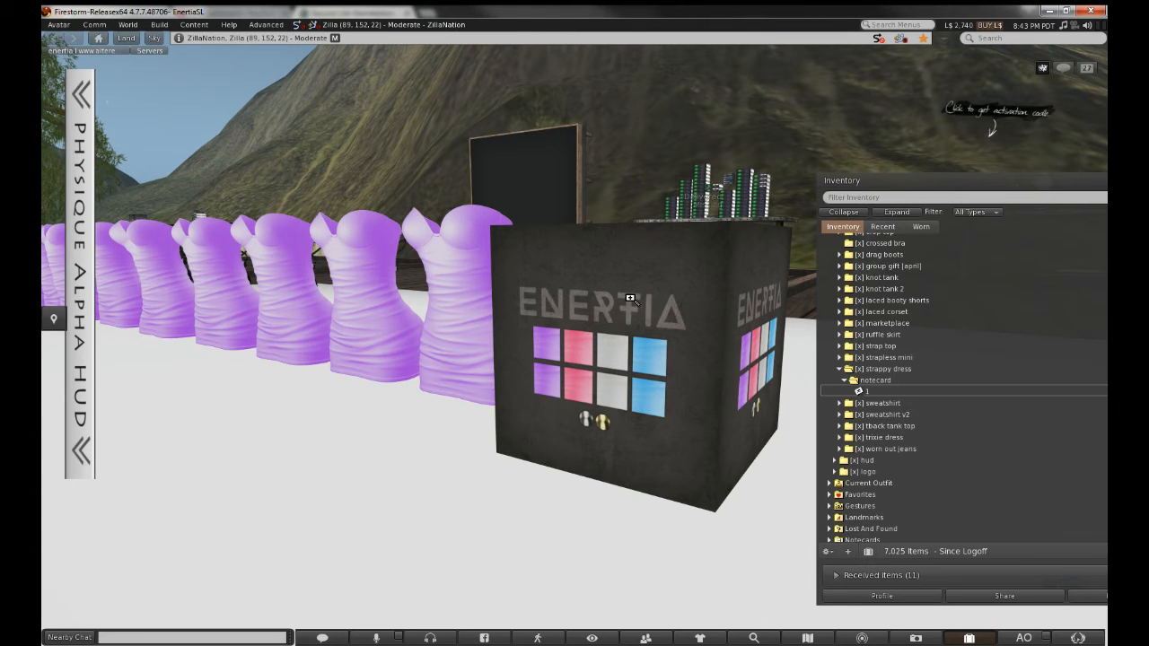
Orbit the camera around the purple dresses and the HUD cube to inspect them
ctrl+alt+drag(629, 301, 628, 404)
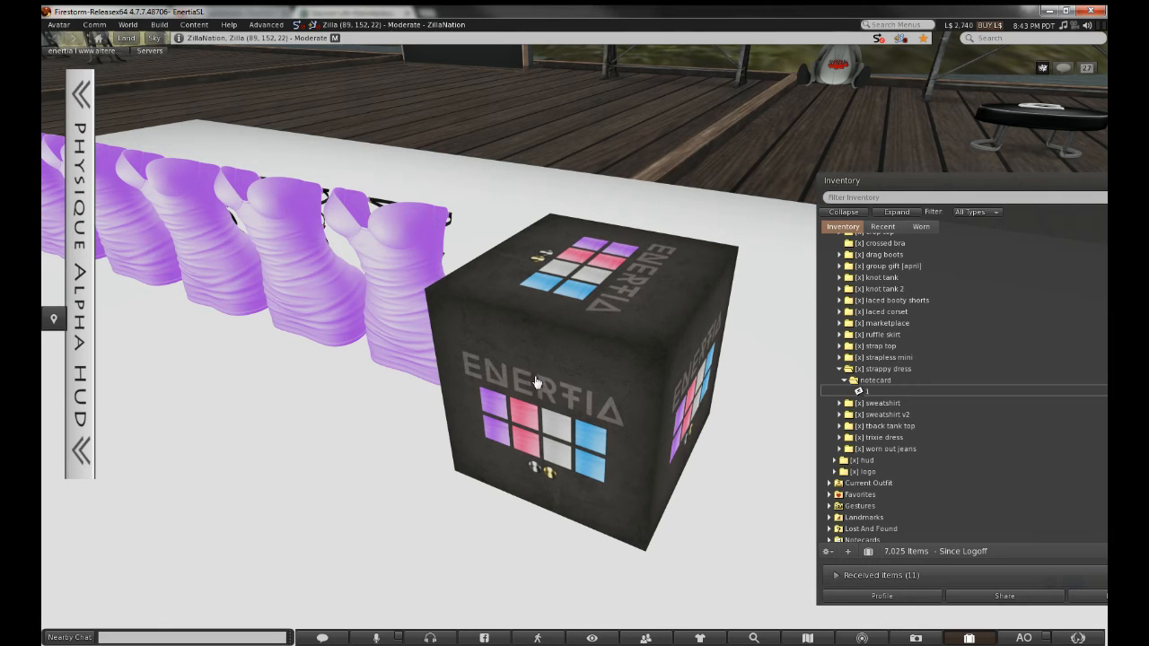
ctrl+alt+drag(412, 309, 377, 260)
ctrl+alt+drag(652, 393, 623, 346)
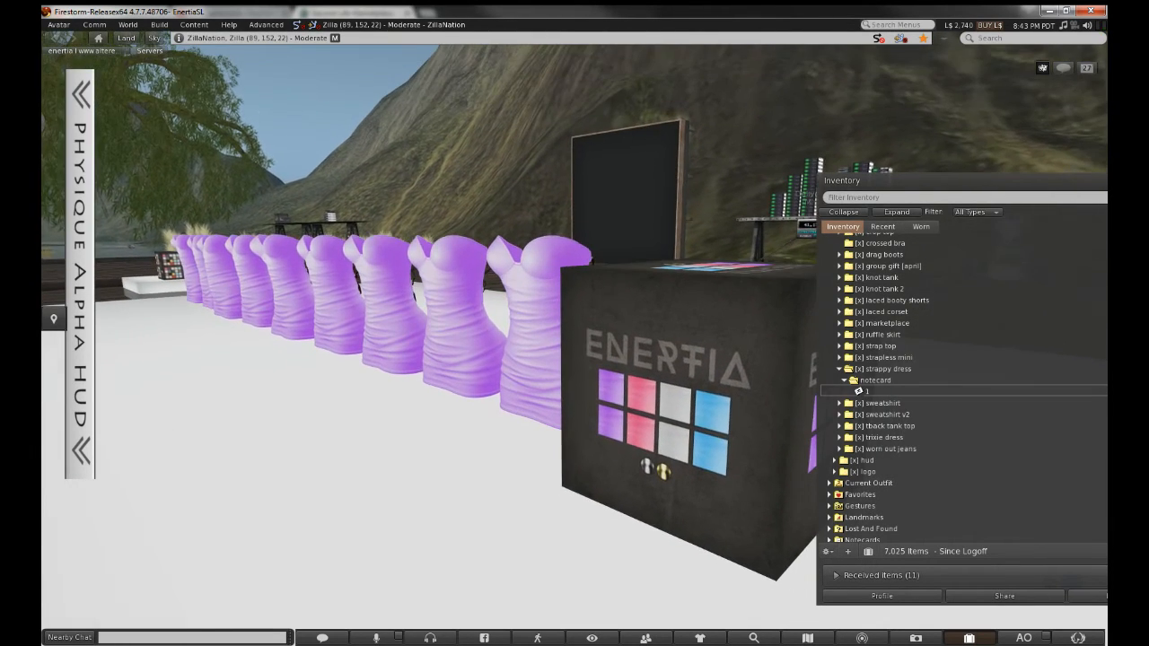
Edit the cube's linked pink button panel and set its description to '1'
right_click(629, 384)
click(651, 408)
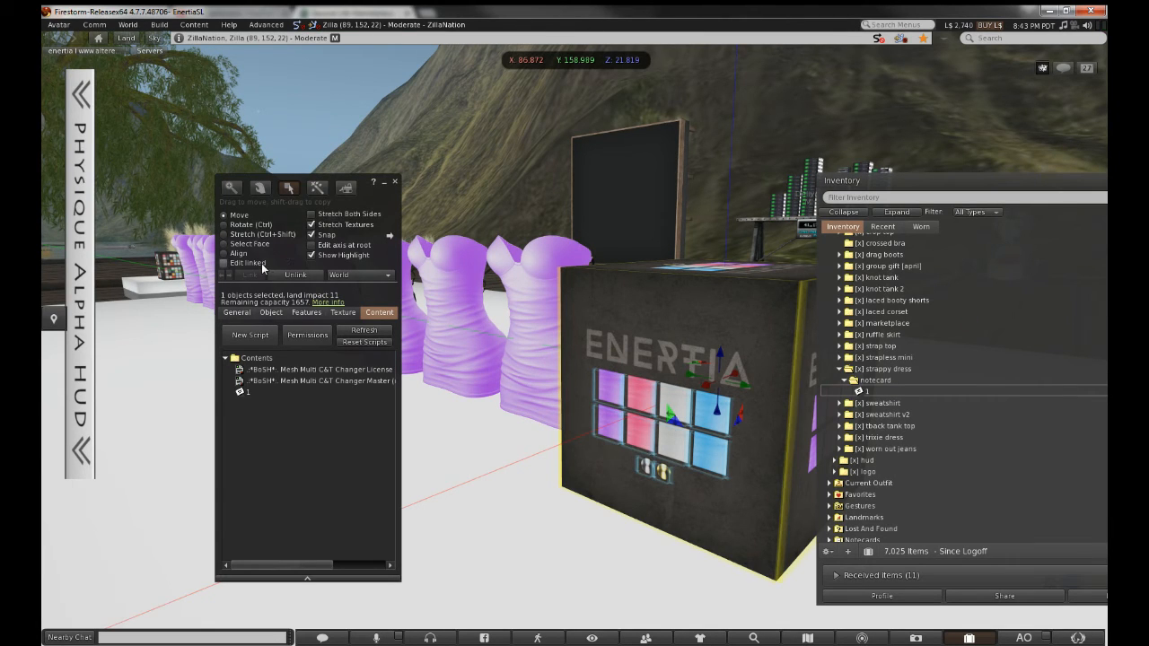
click(263, 265)
click(633, 406)
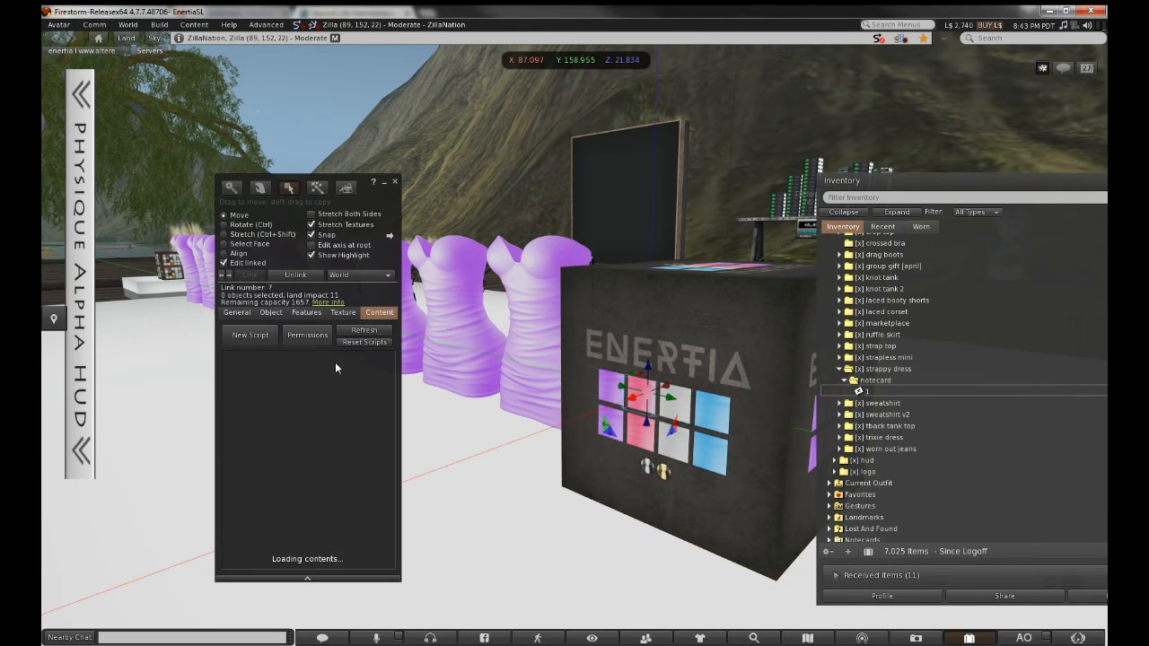
click(237, 313)
click(312, 342)
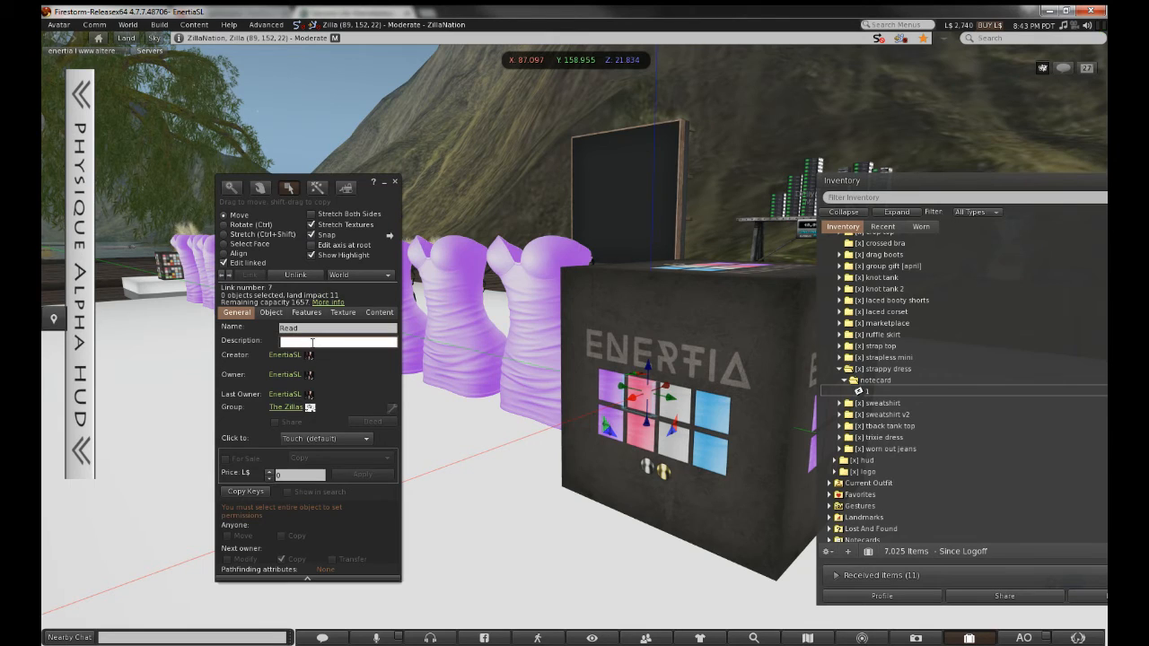
text(1)
Duplicate notecard 1, rename the copy '2', and open it for editing
click(885, 393)
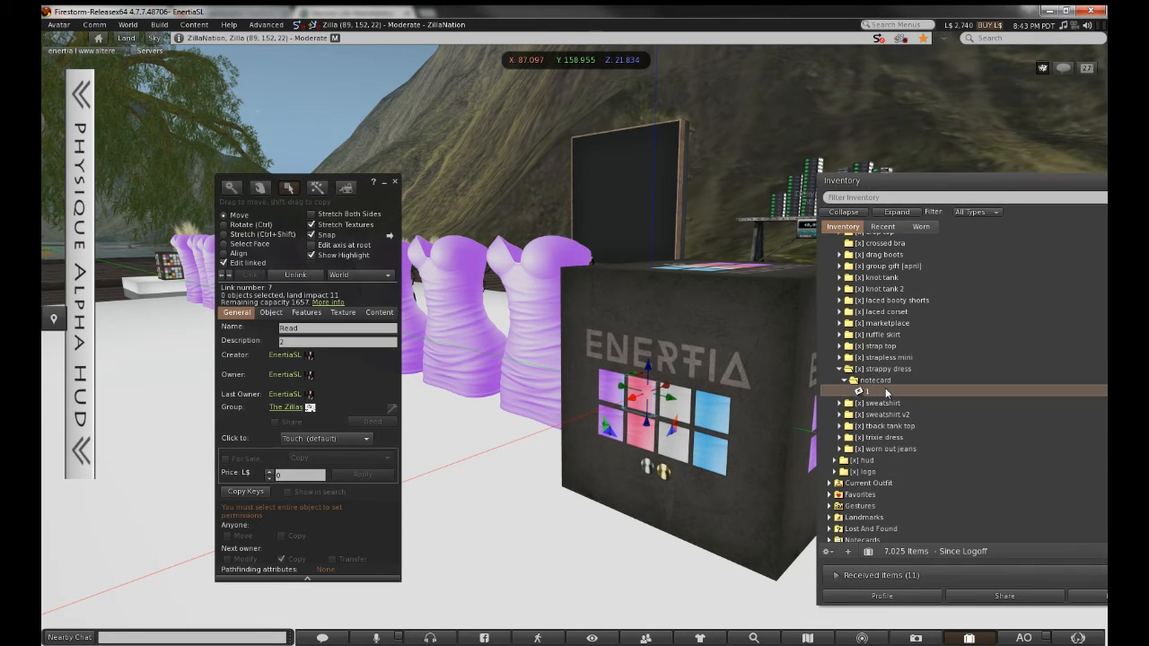
key(ctrl)
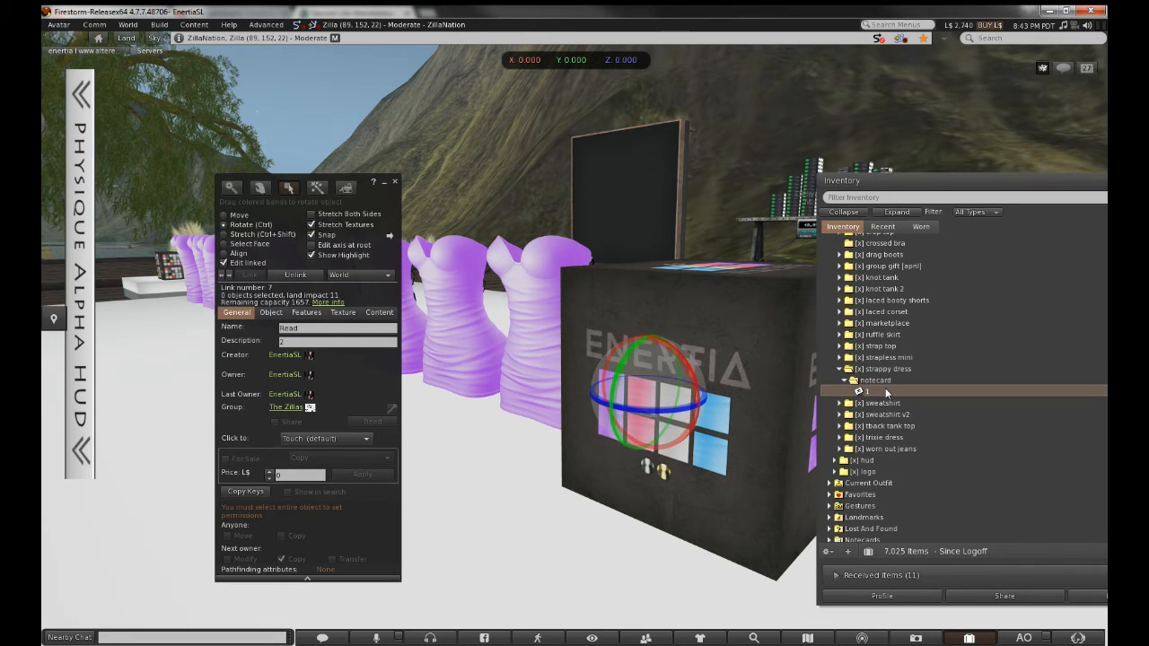
key(ctrl+c)
key(ctrl+v)
right_click(886, 393)
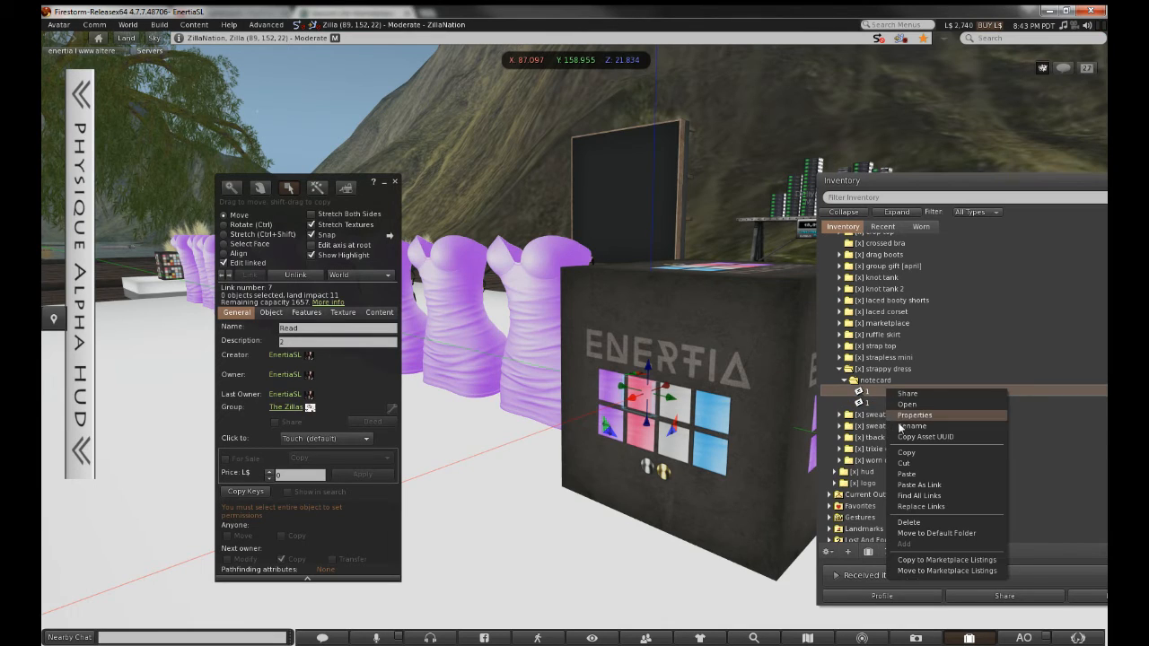
click(901, 426)
text(2)
key(Return)
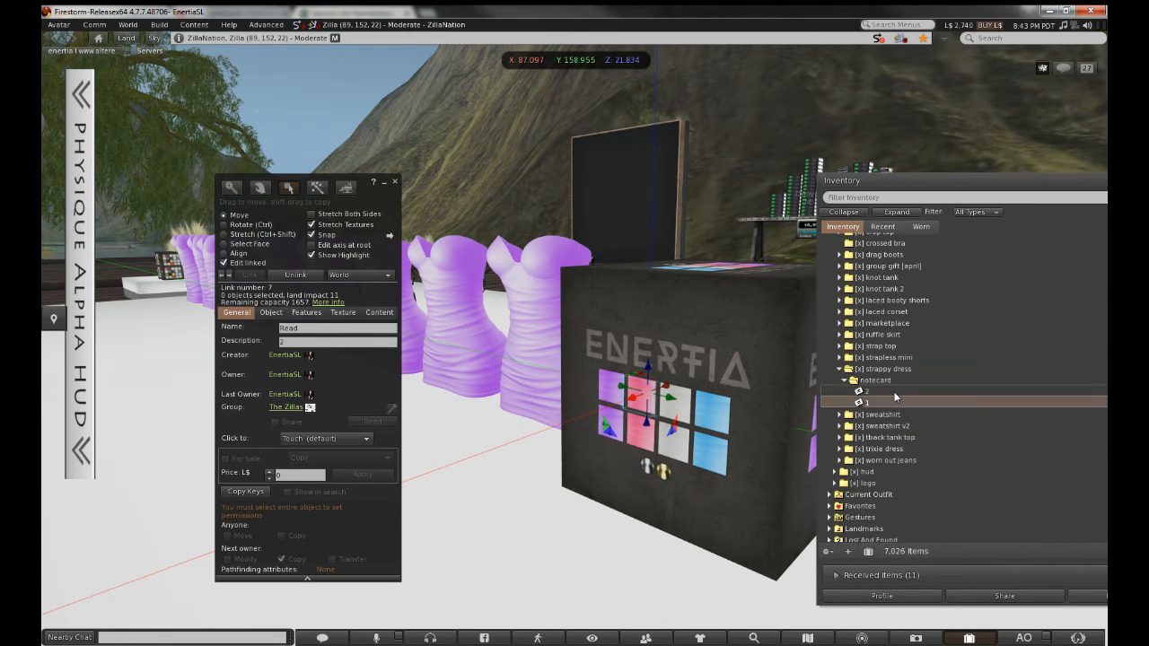
double_click(895, 392)
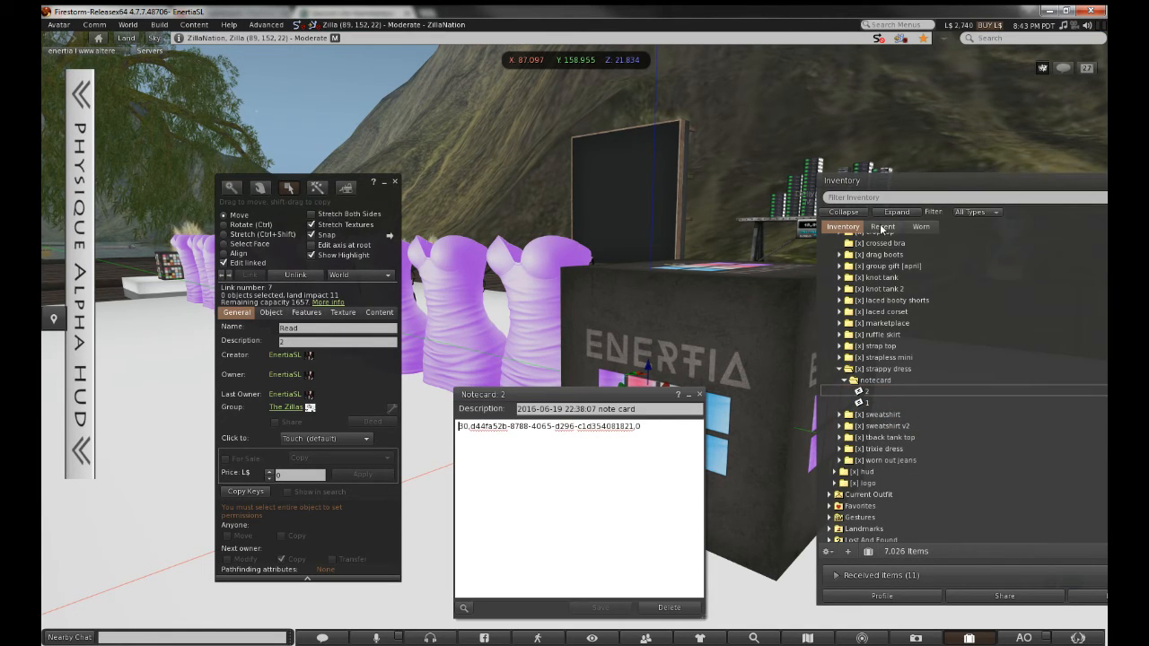
Replace notecard 2's UUID with the dress-pink texture's Asset UUID, then save and close it
click(882, 227)
right_click(896, 352)
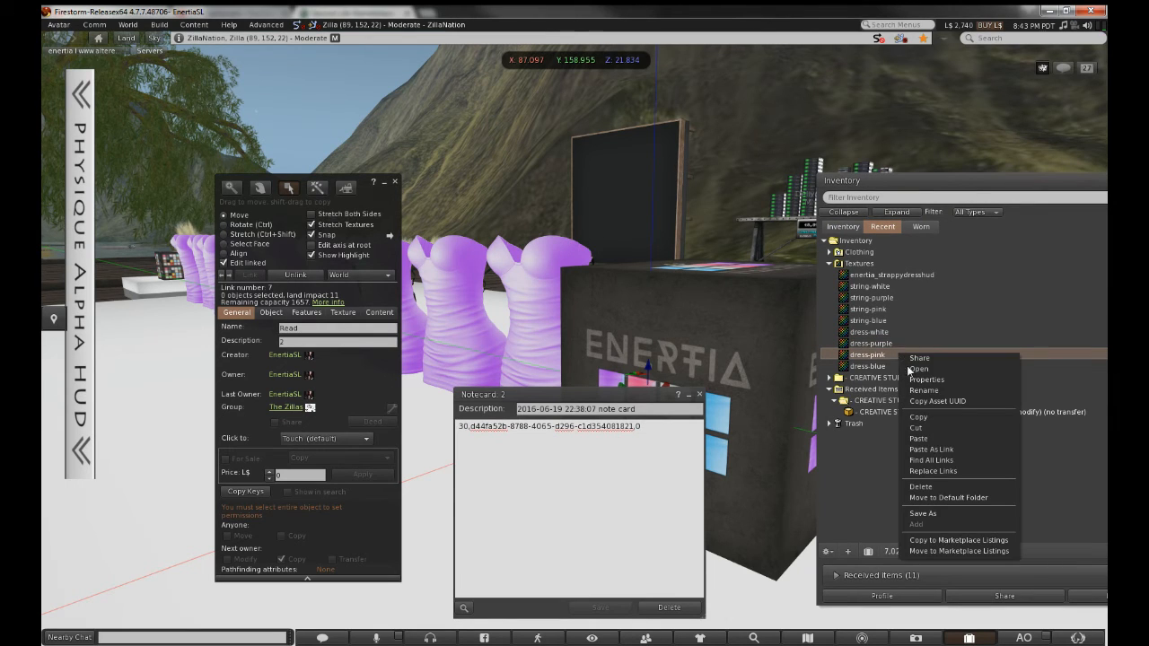
click(924, 401)
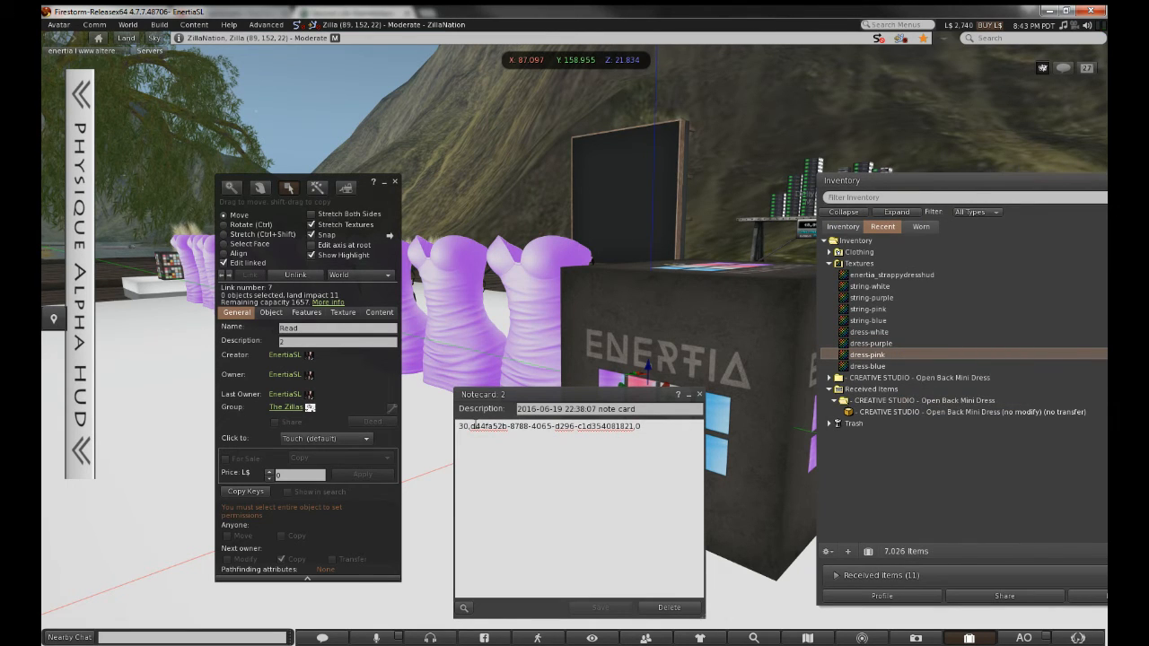
drag(471, 426, 636, 427)
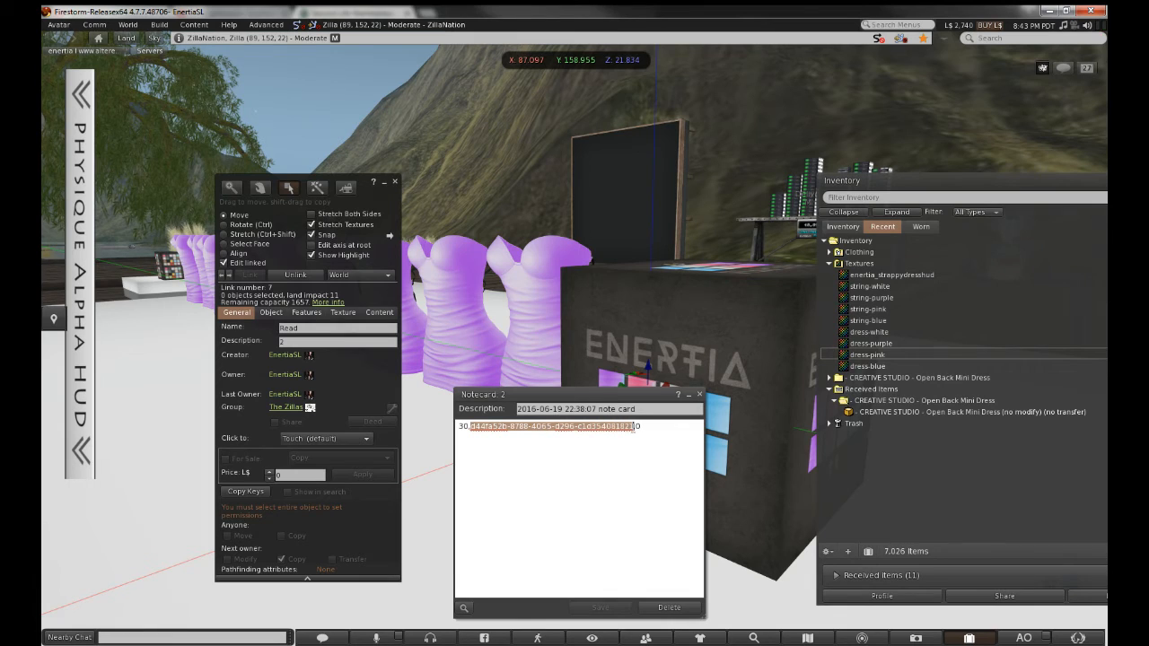
key(ctrl+v)
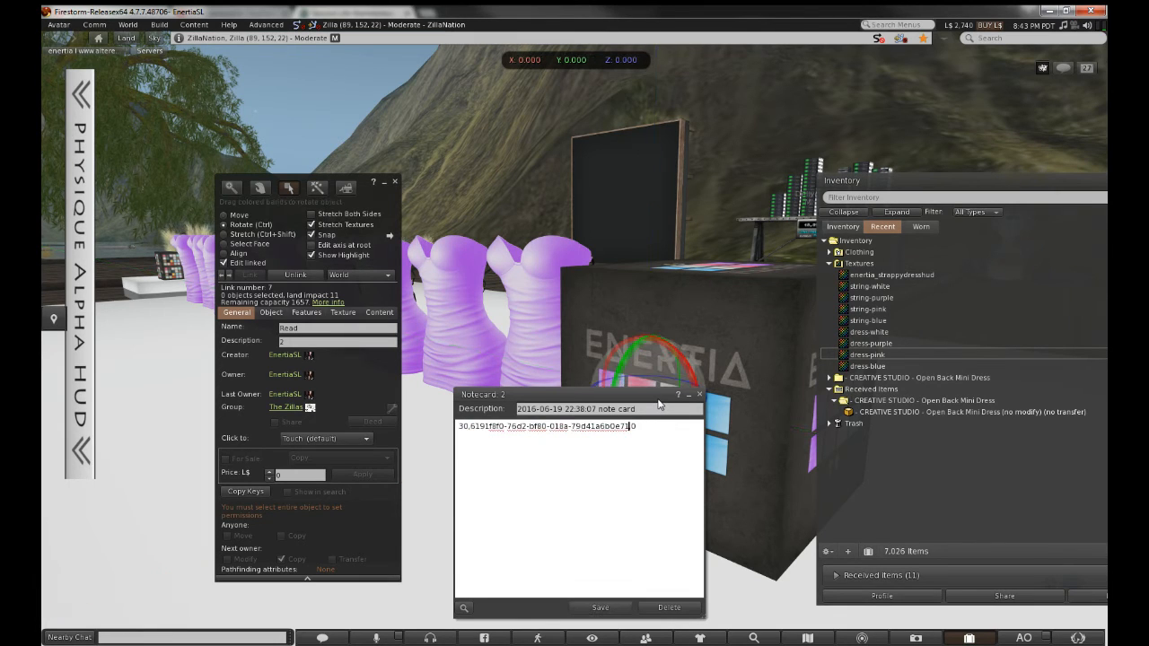
key(ctrl+s)
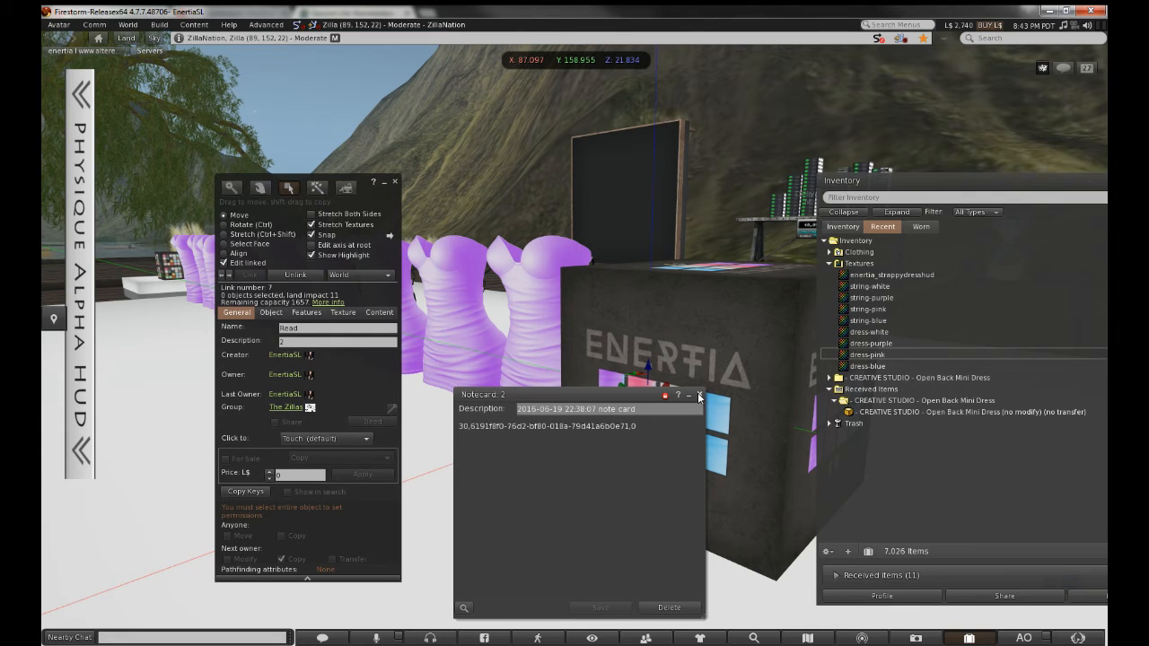
click(700, 395)
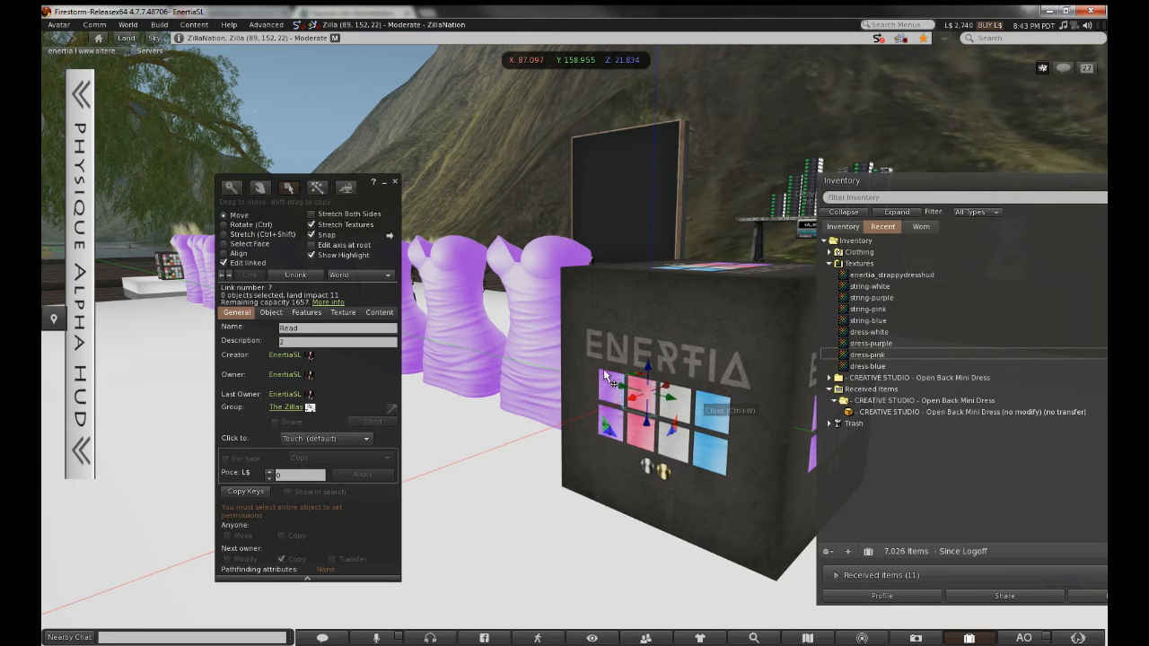
Drag notecard 2 into the cube's Contents, stop editing, and press the pink swatch
click(394, 182)
right_click(615, 359)
click(641, 384)
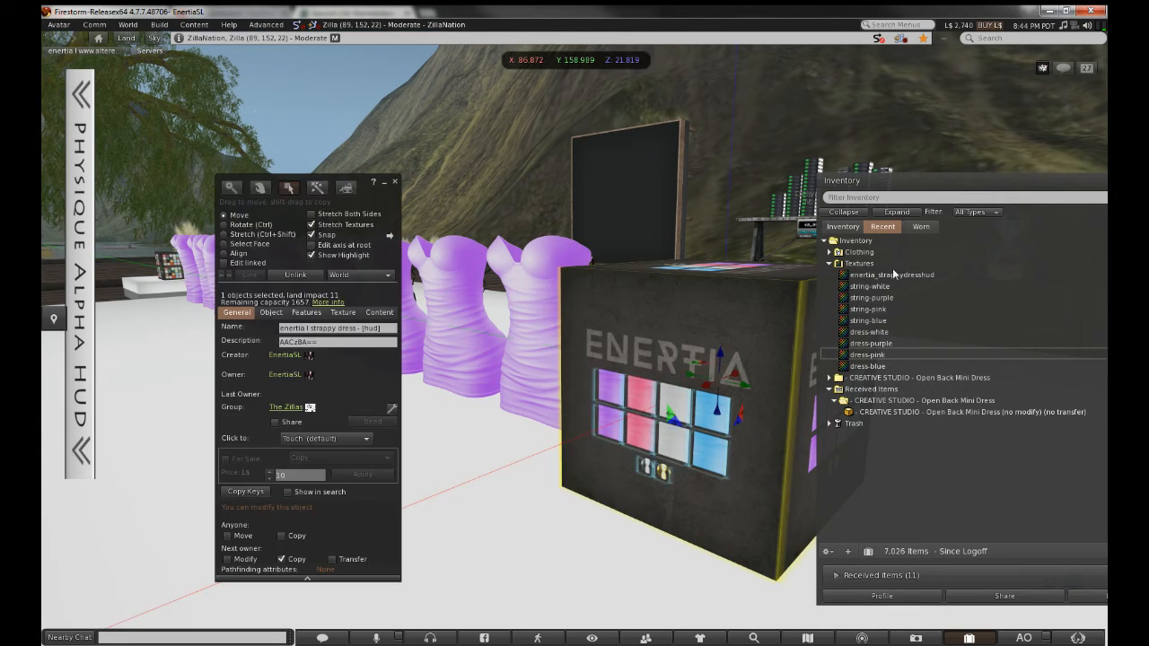
click(843, 226)
click(385, 314)
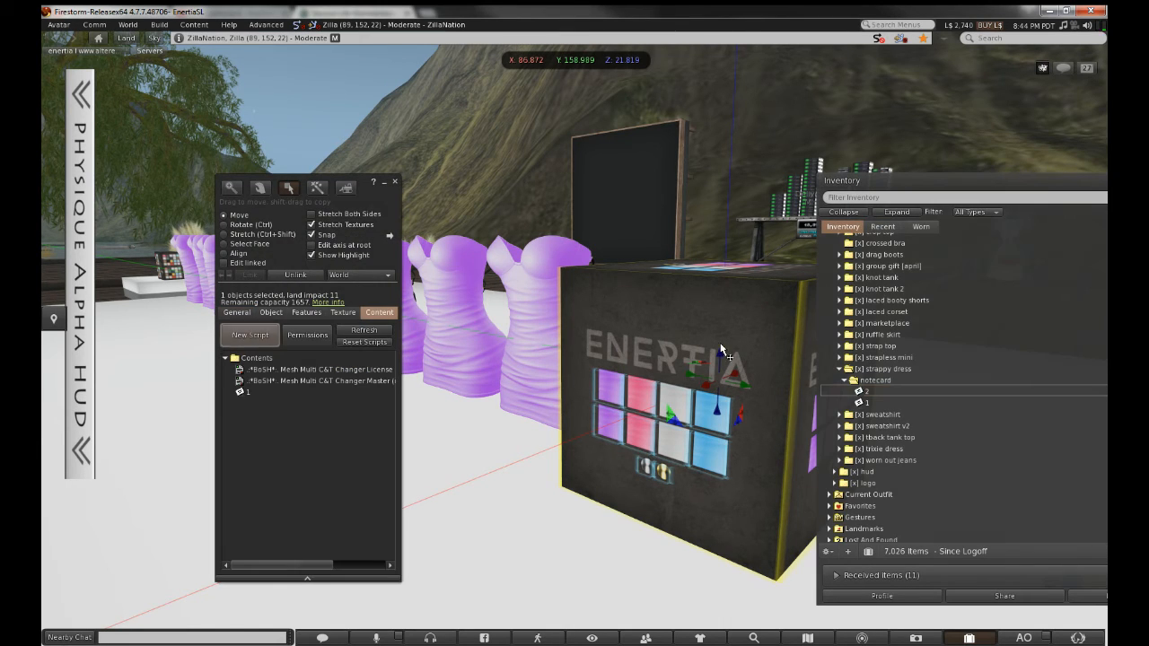
drag(884, 392, 315, 410)
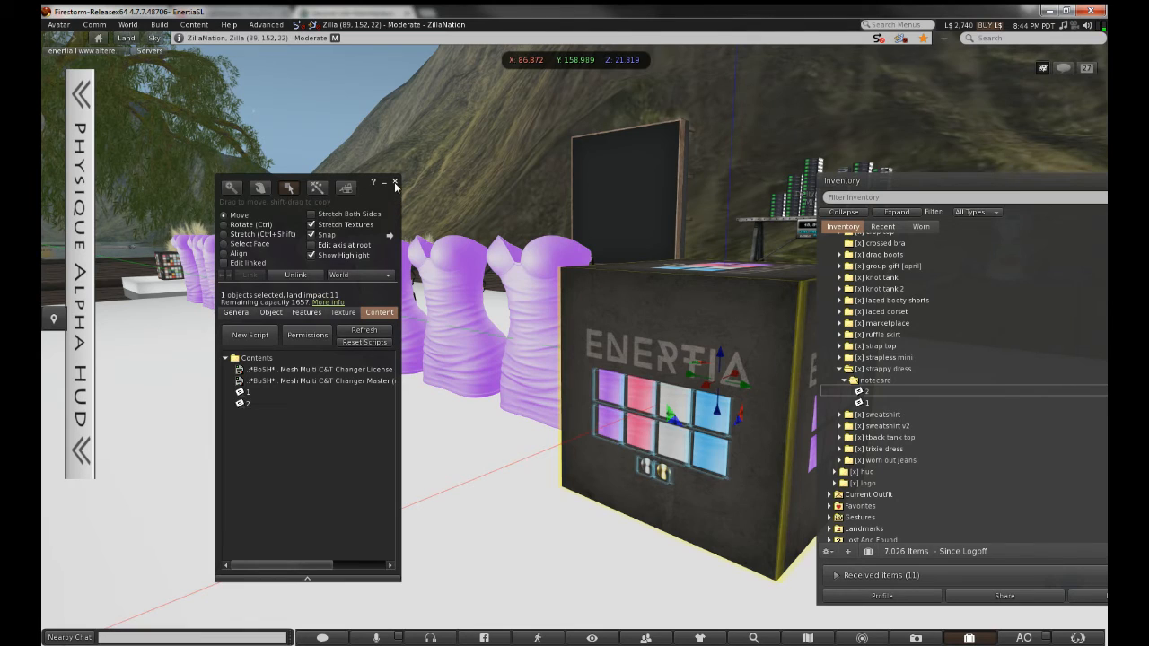
click(395, 182)
click(643, 402)
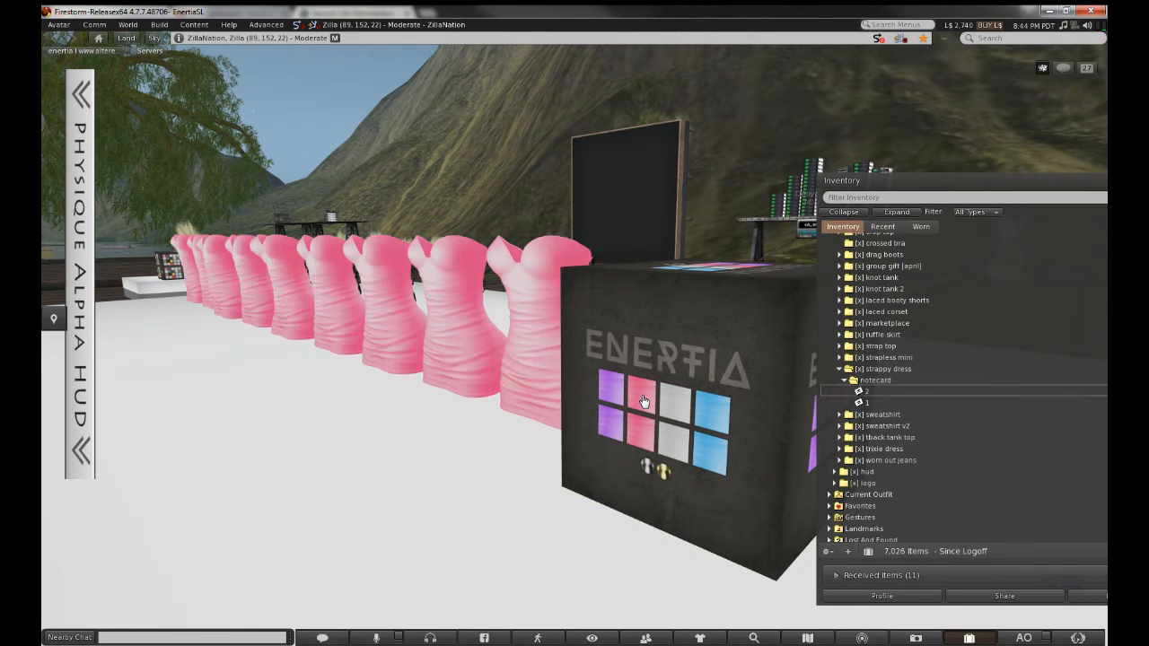
Edit the cube's colour-grid part, rename the duplicated notecard to '3', and open it
right_click(642, 402)
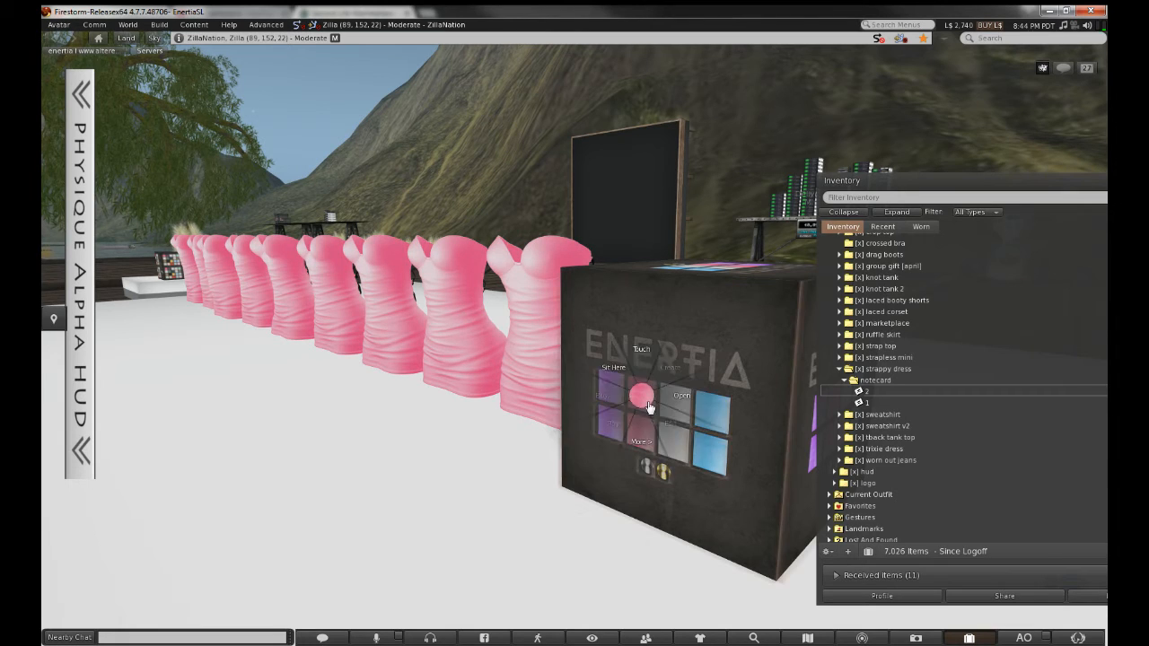
click(671, 418)
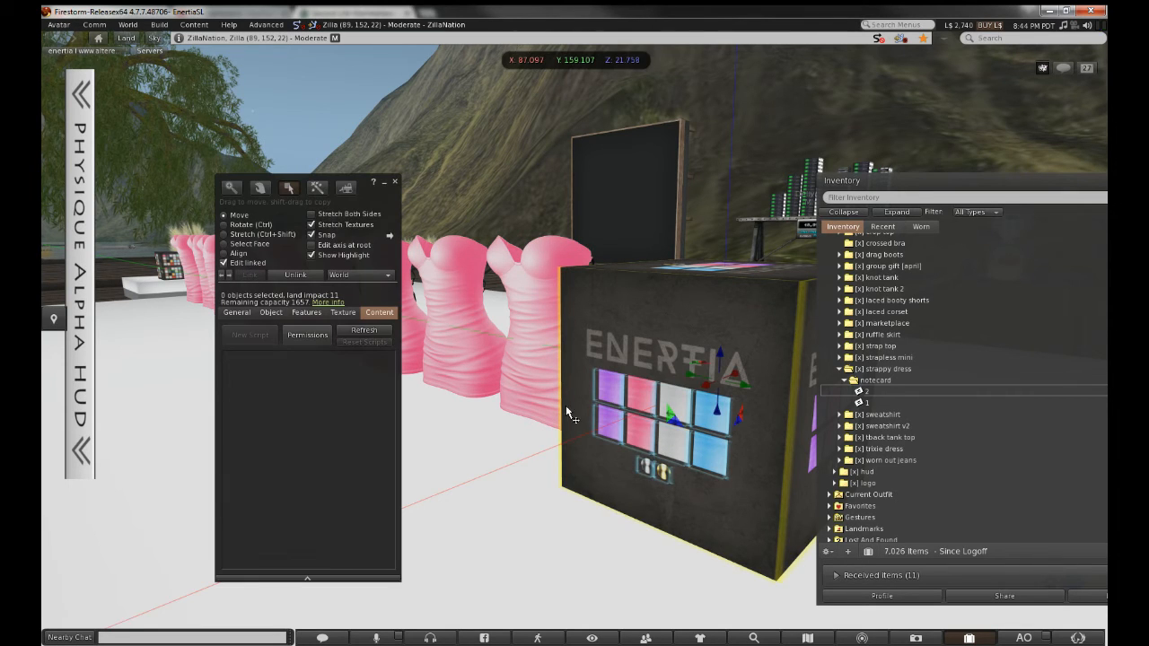
click(676, 395)
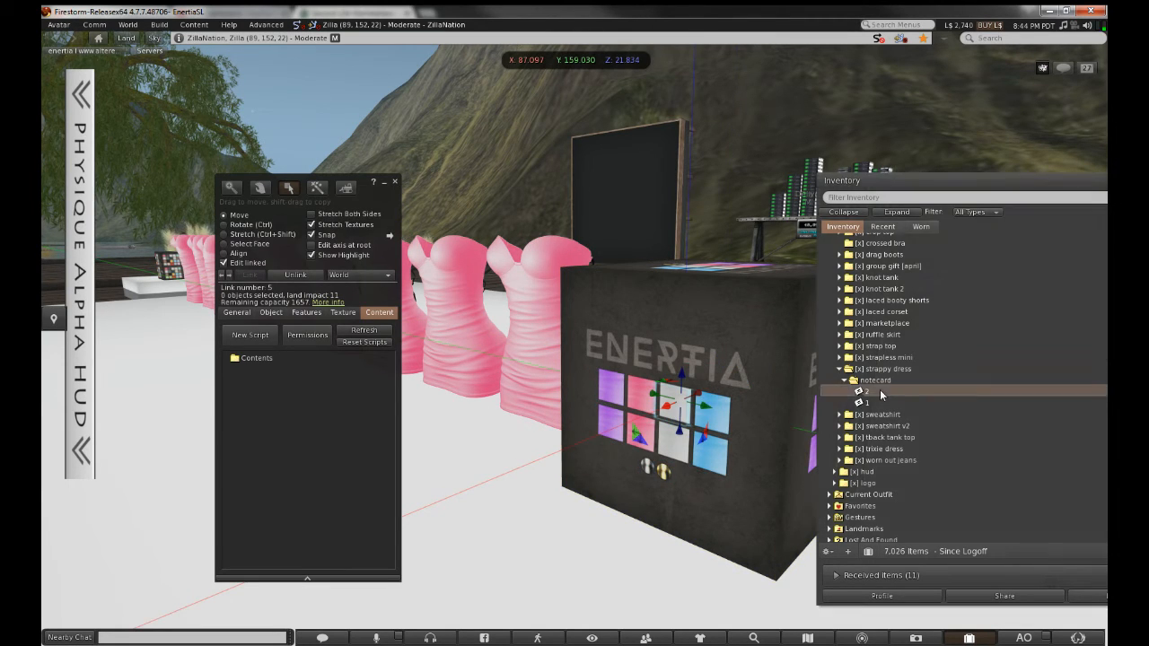
right_click(880, 391)
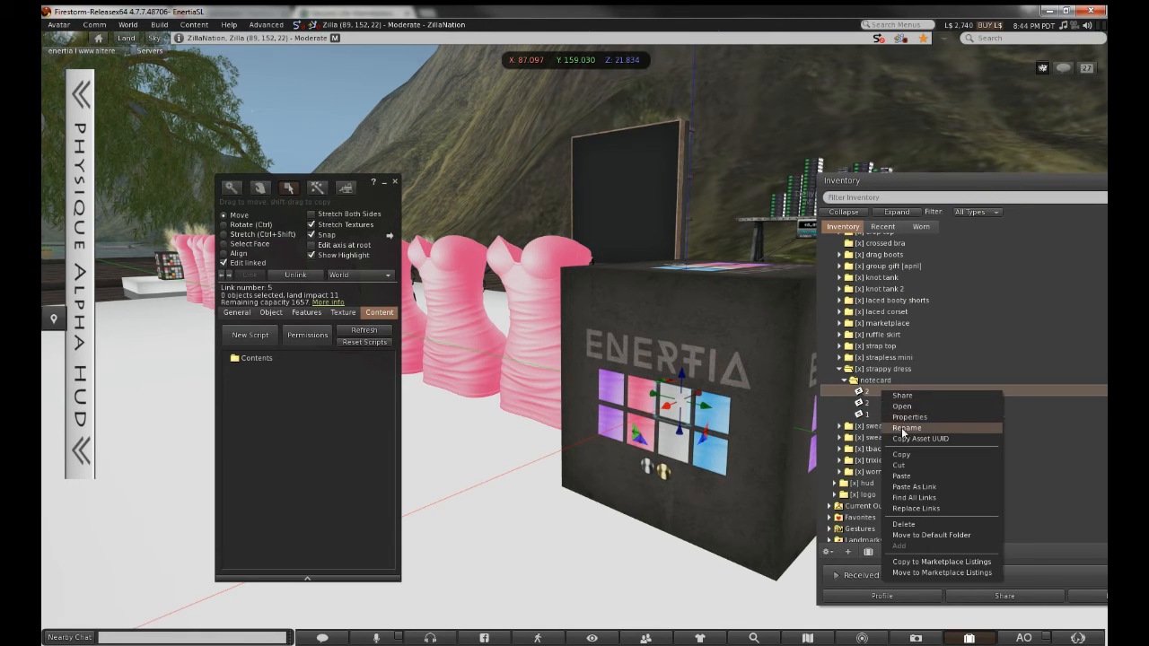
click(901, 428)
text(3)
click(896, 401)
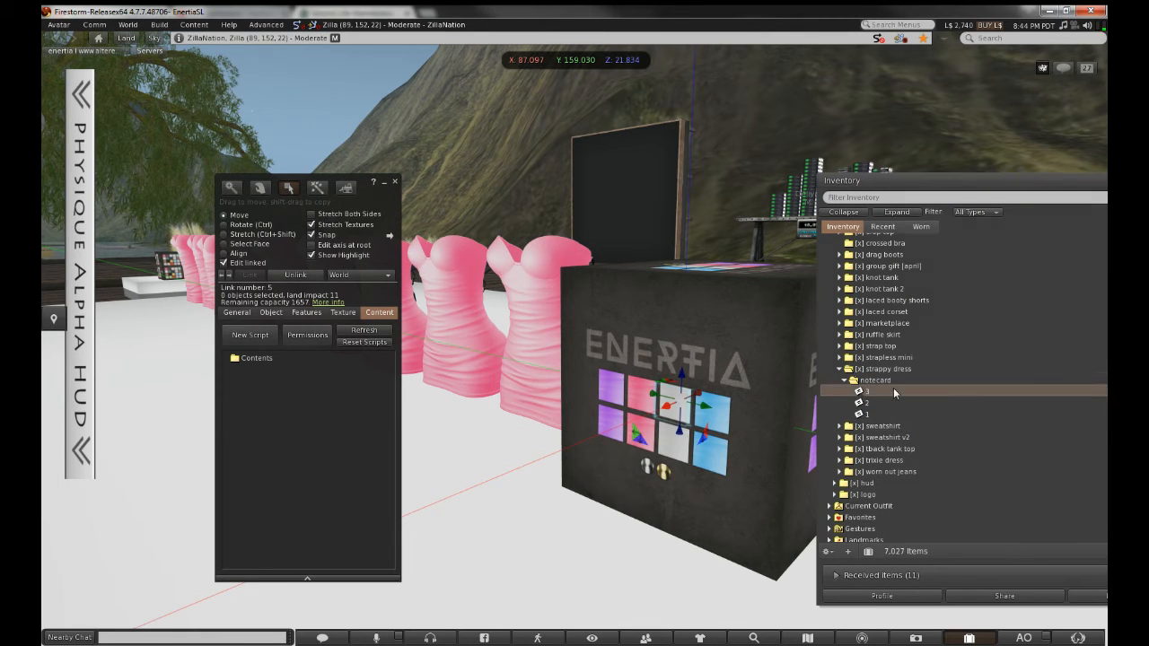
double_click(889, 392)
Paste the dress-white texture's UUID over the old one in notecard 3, save, and close
click(883, 226)
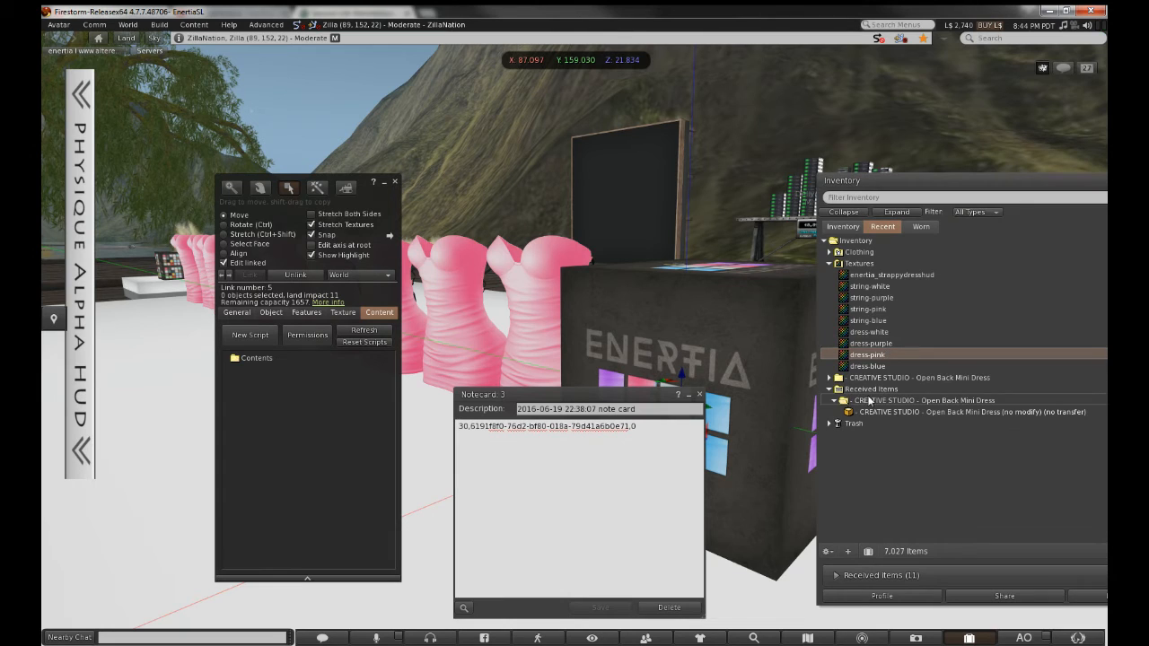
click(884, 332)
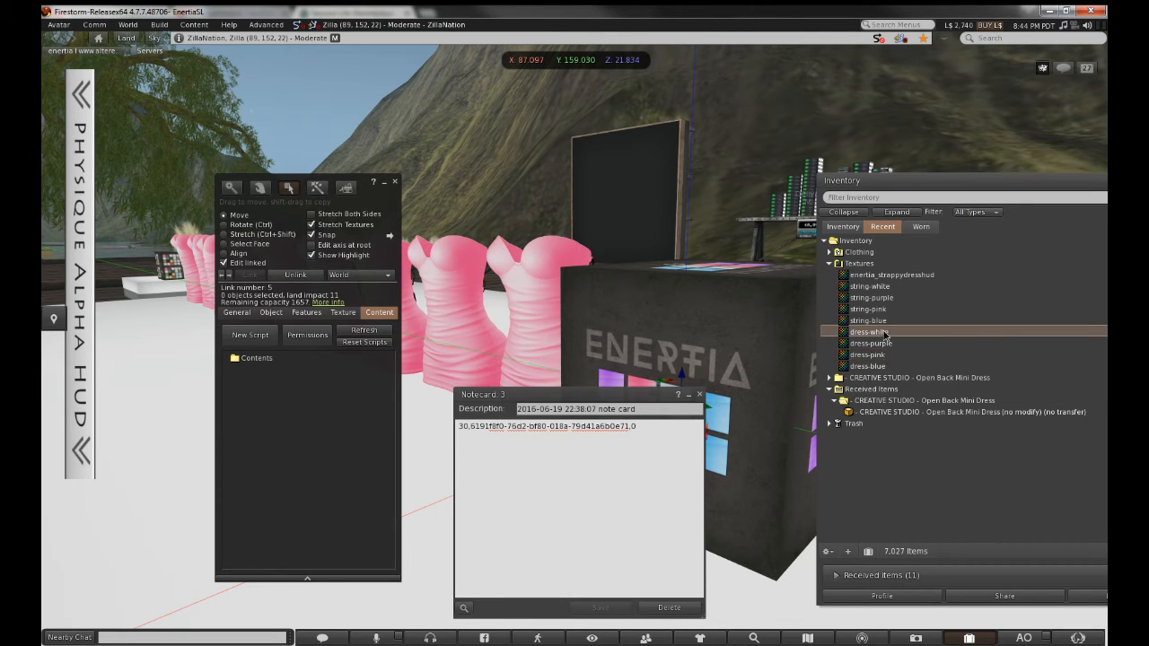
right_click(883, 331)
click(903, 382)
drag(471, 428, 568, 427)
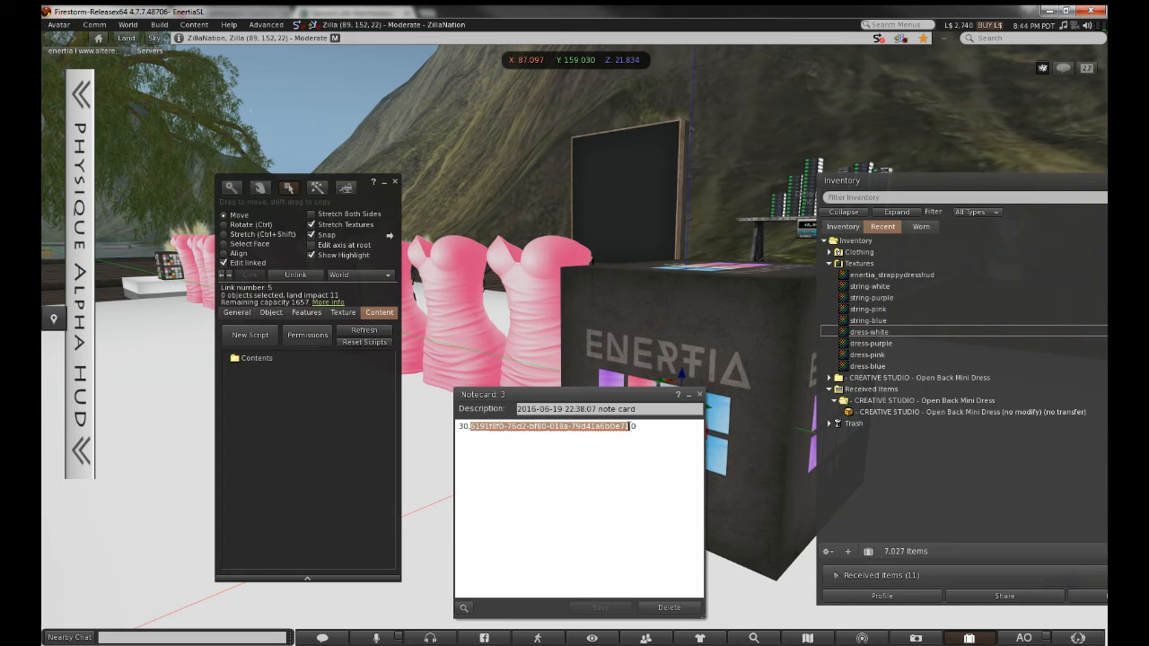
key(ctrl+v)
key(ctrl+s)
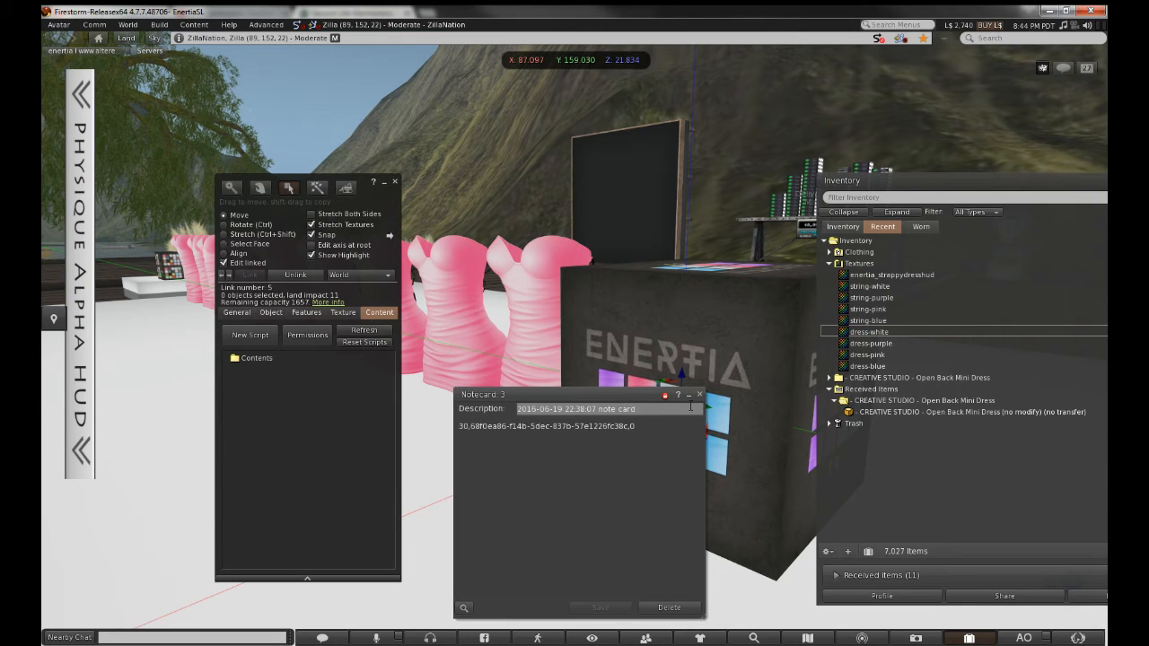
click(700, 396)
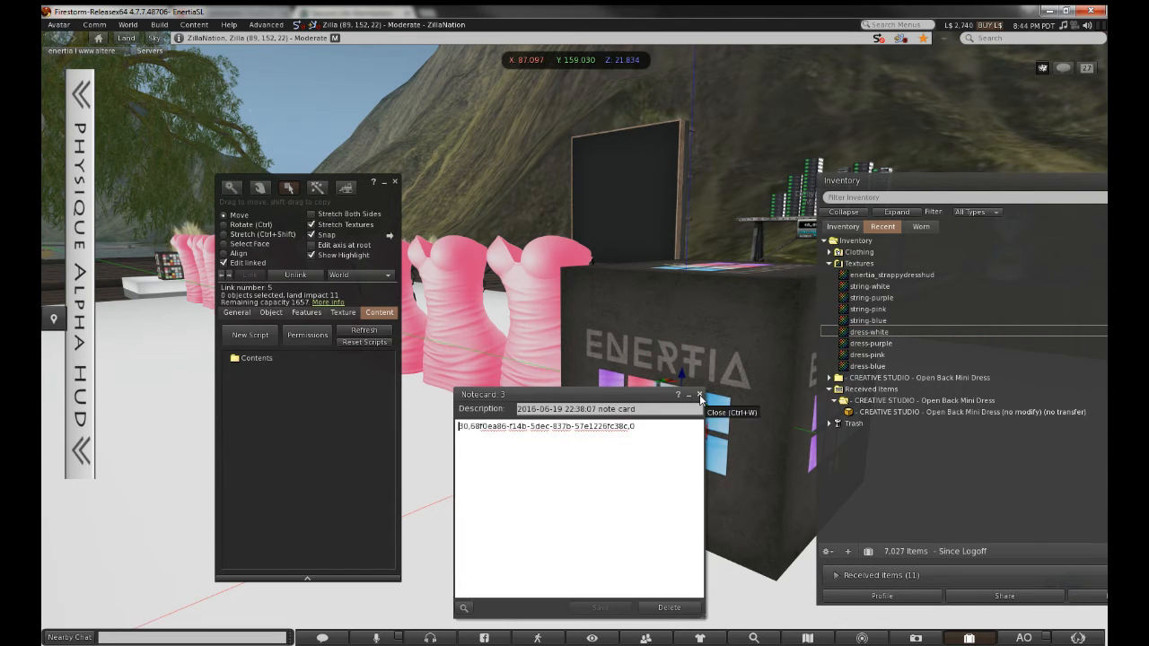
click(395, 182)
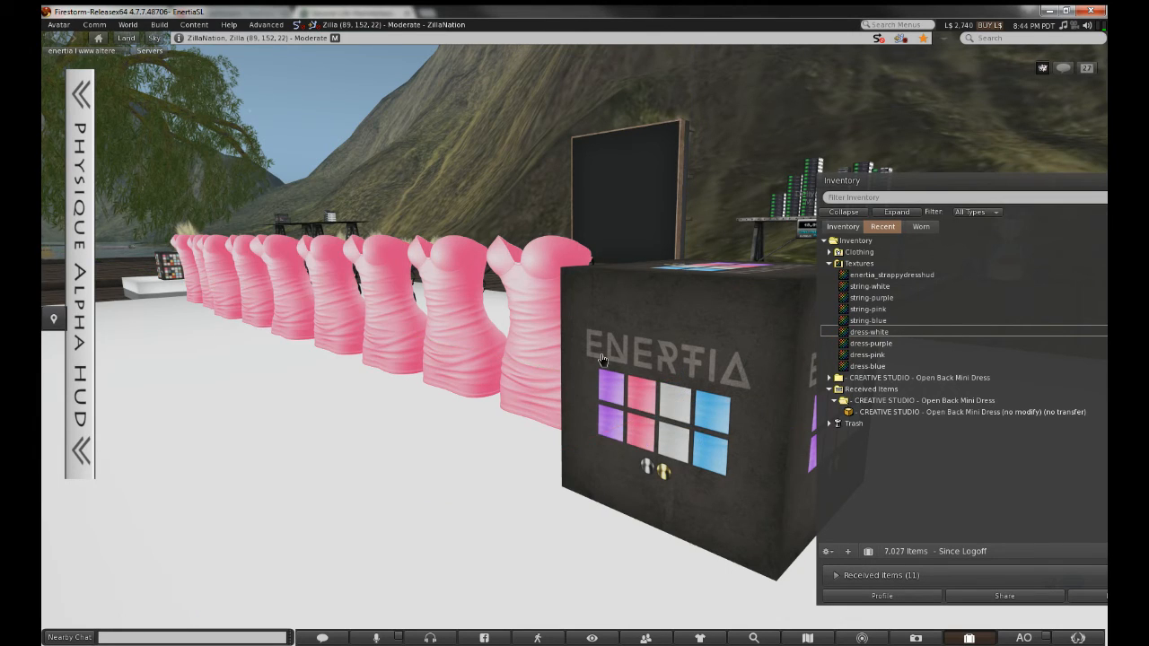
Drag notecard 3 into the HUD cube's Contents and stop editing
right_click(600, 358)
click(629, 388)
click(847, 226)
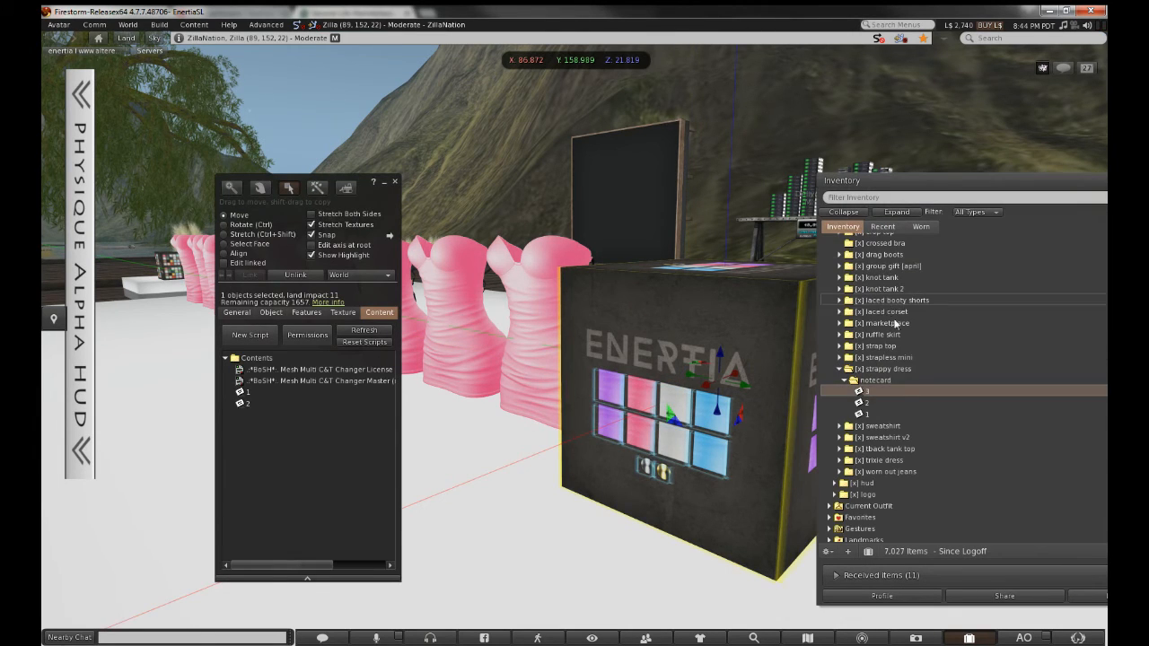
drag(902, 391, 320, 422)
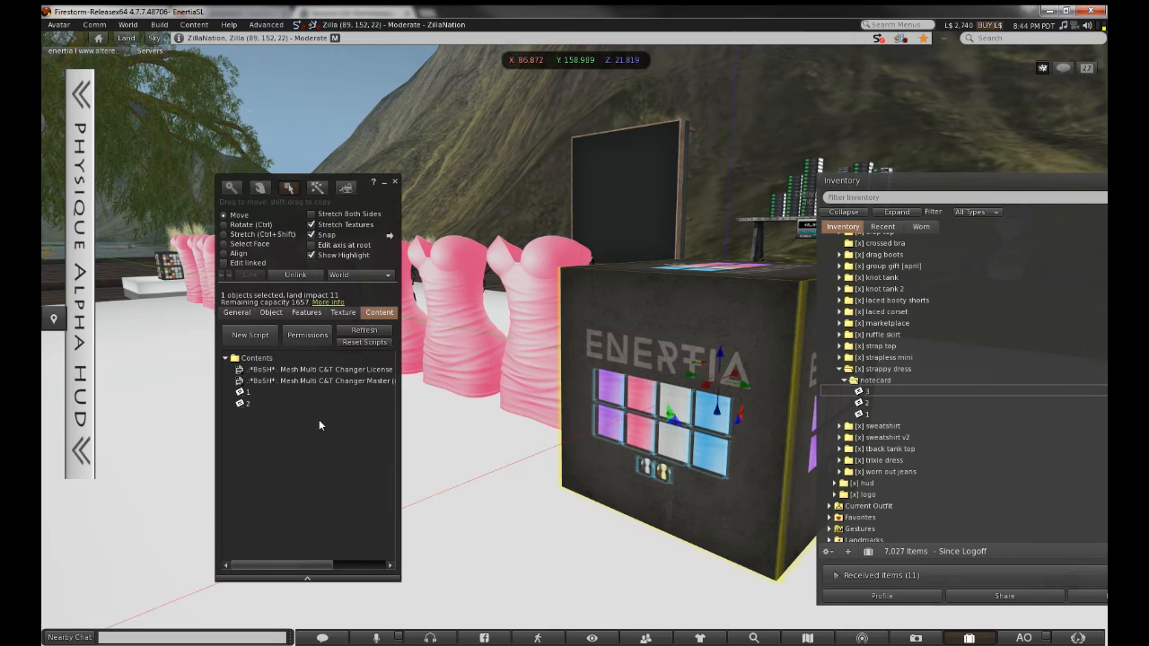
click(395, 182)
Reopen the cube for editing and rename the duplicated notecard to '4'
right_click(660, 327)
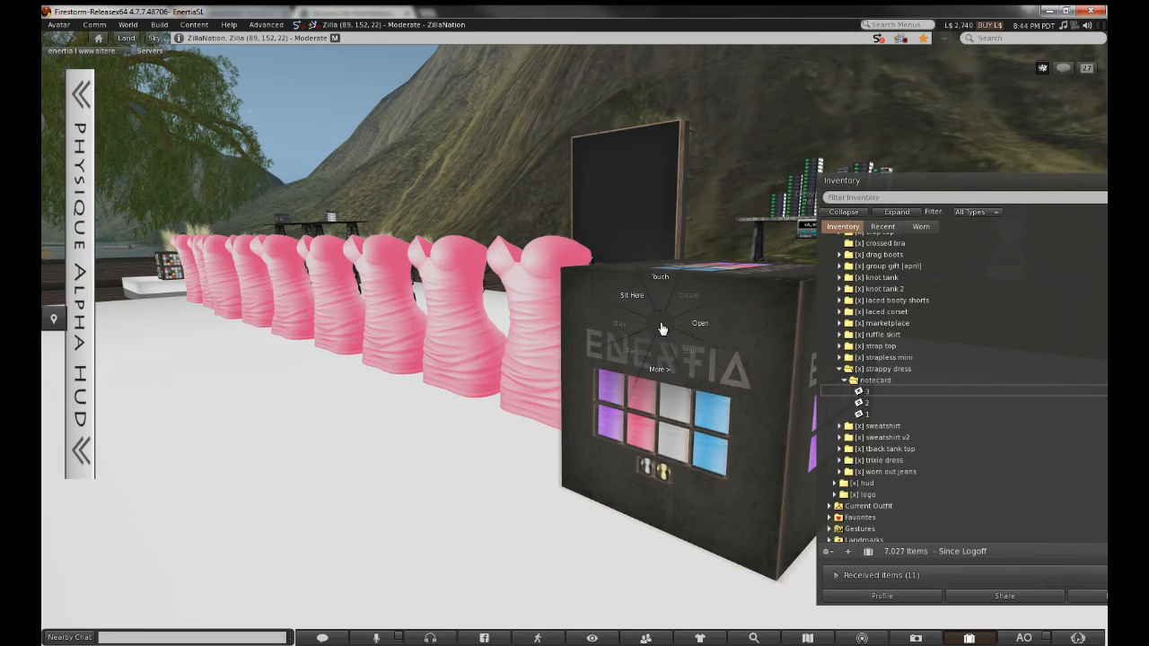
click(690, 363)
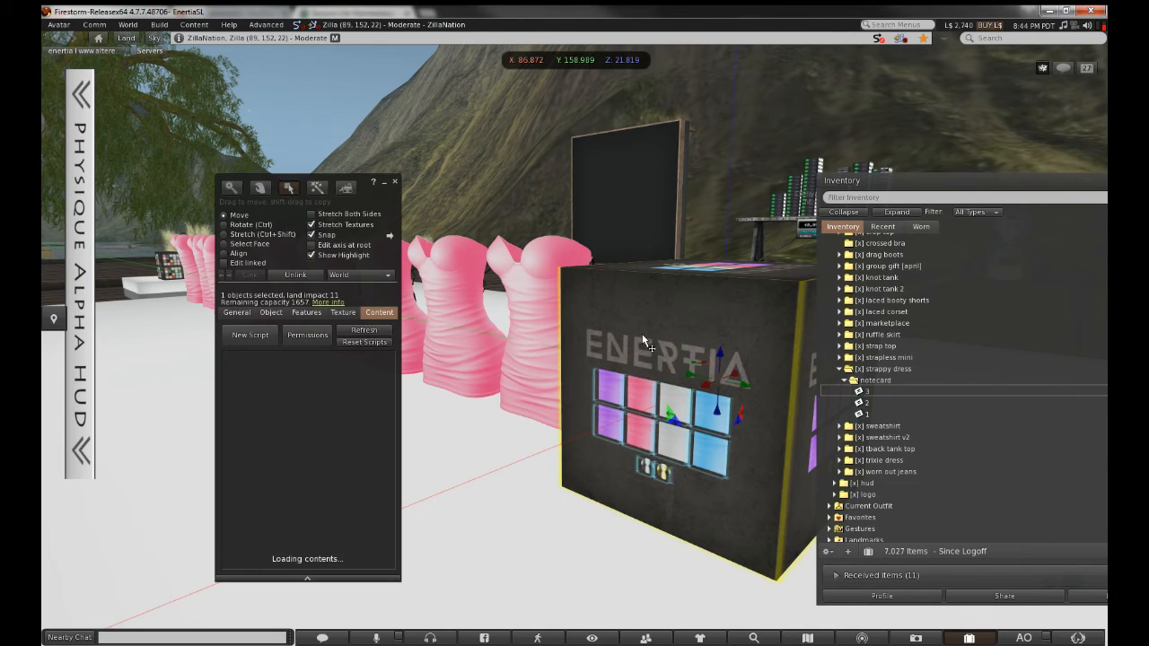
click(890, 394)
right_click(889, 392)
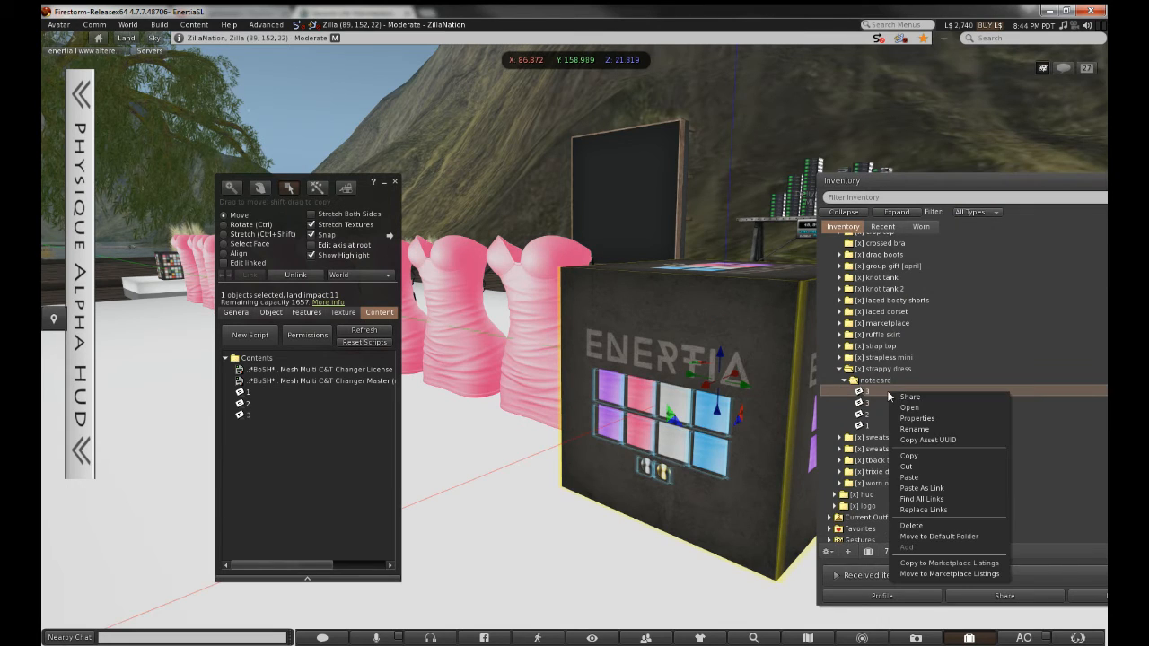
click(909, 431)
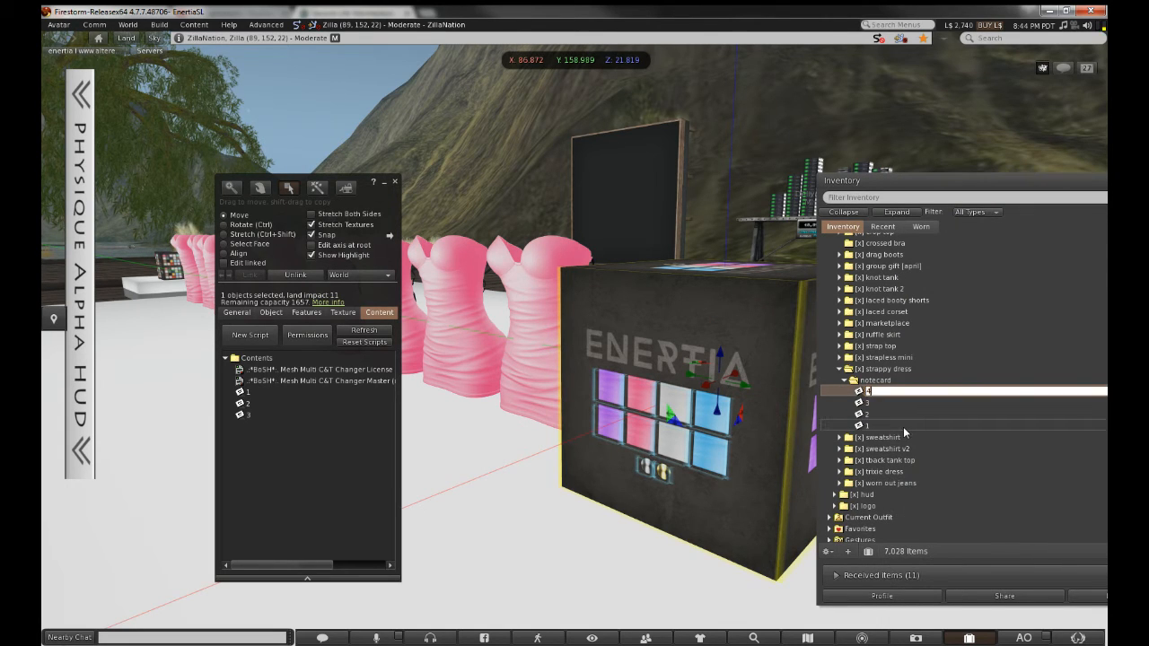
text(4)
key(Return)
key(Return)
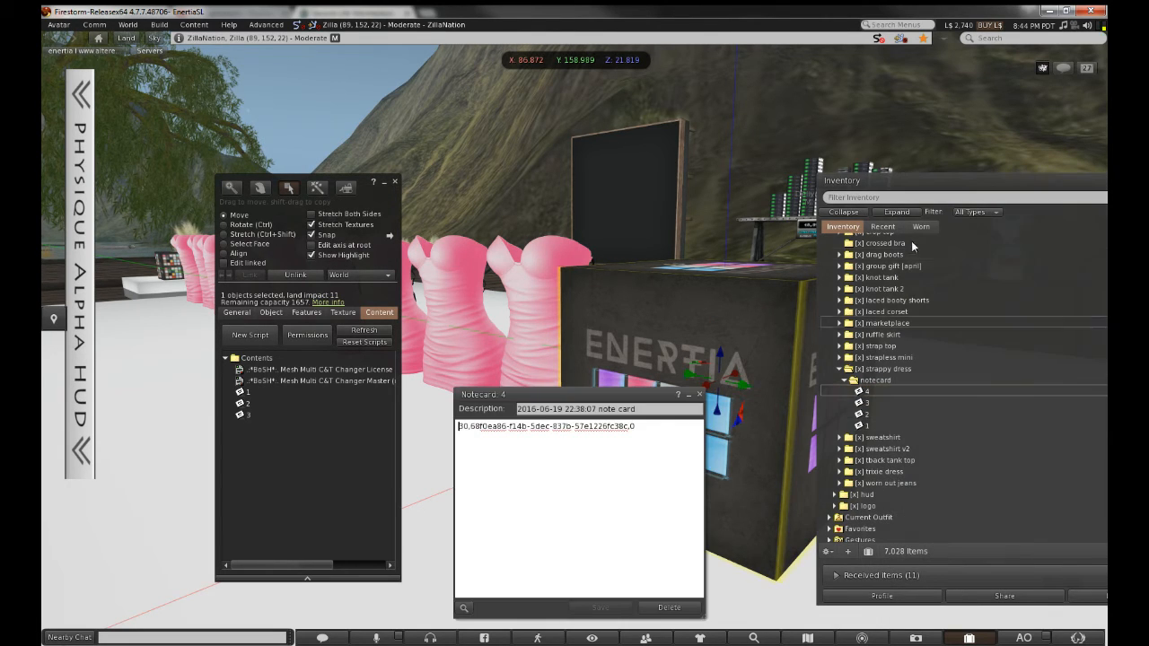
Paste the dress-blue texture's UUID over the old one in notecard 4, then close it
click(884, 227)
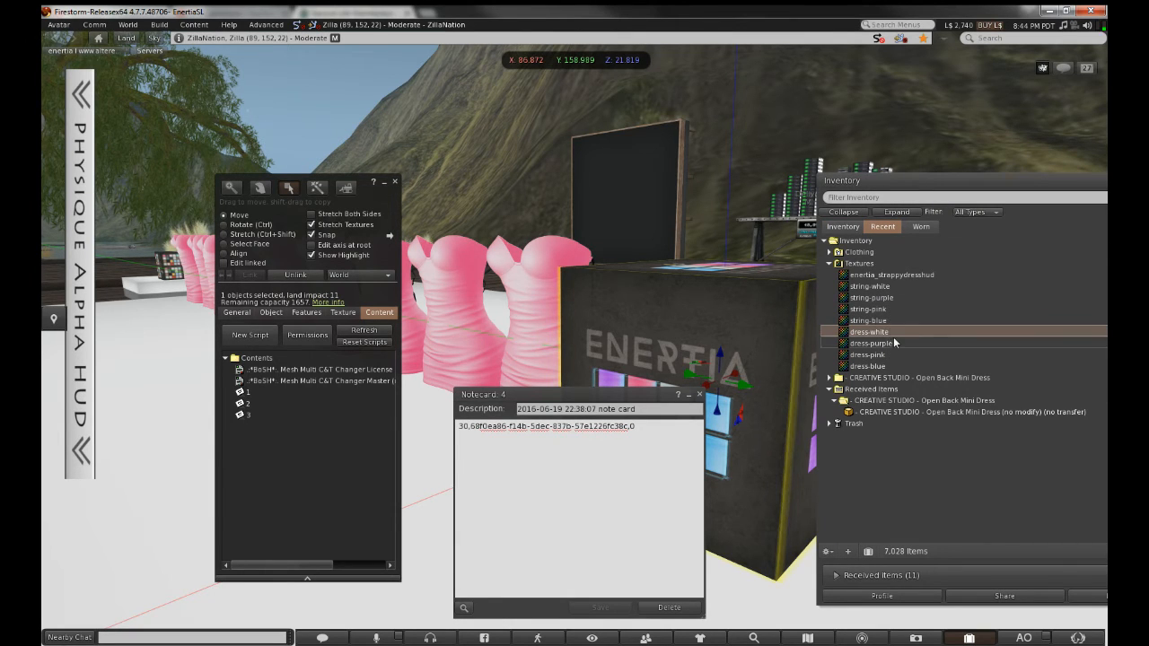
right_click(895, 360)
click(914, 408)
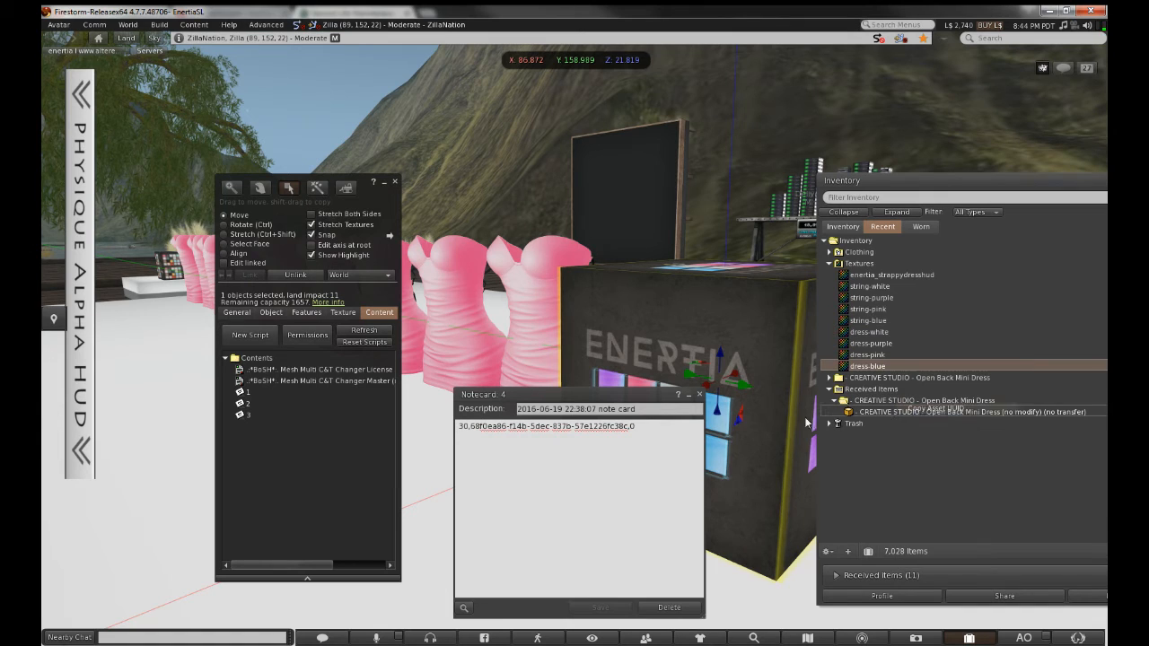
click(547, 426)
drag(470, 427, 598, 426)
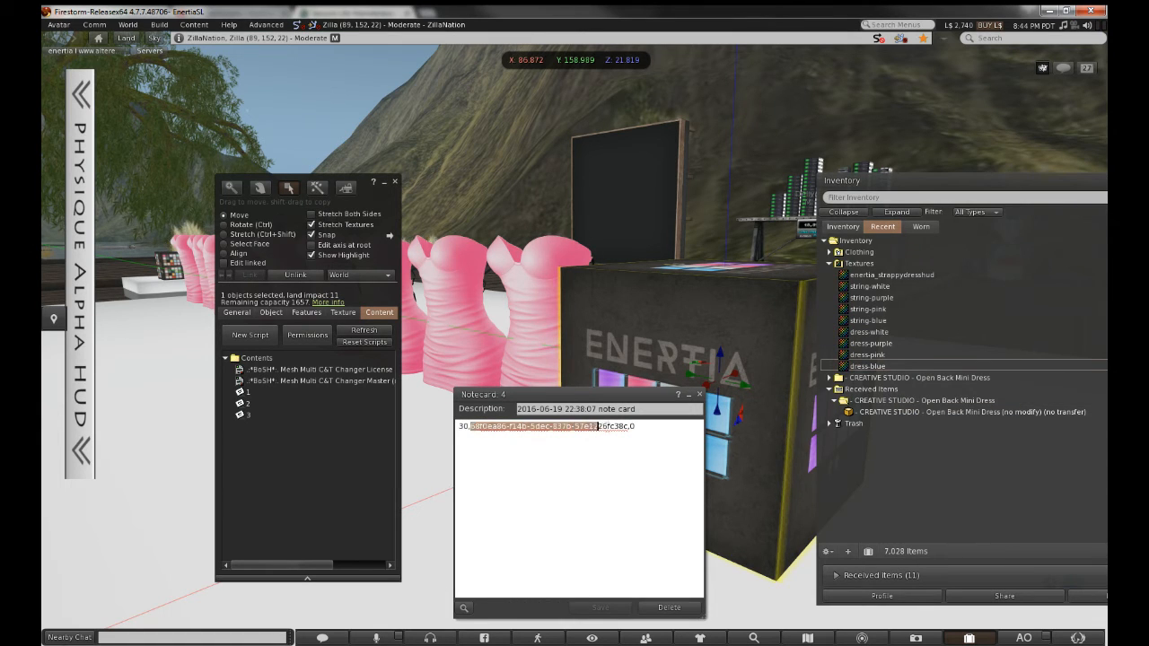
key(ctrl)
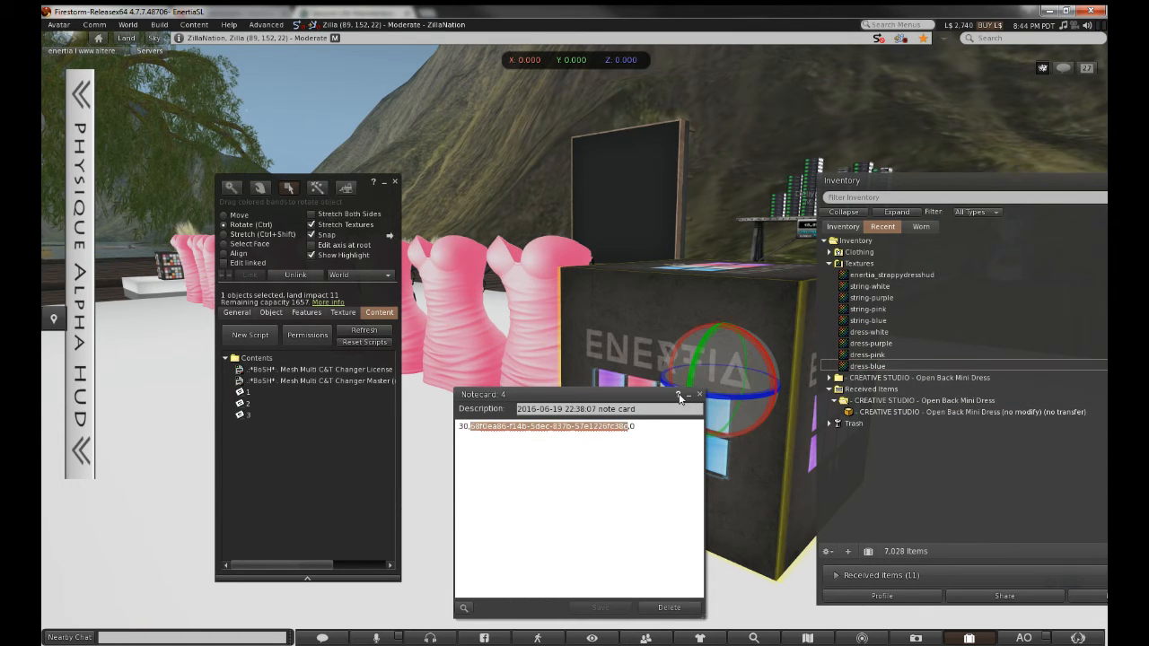
key(ctrl+v)
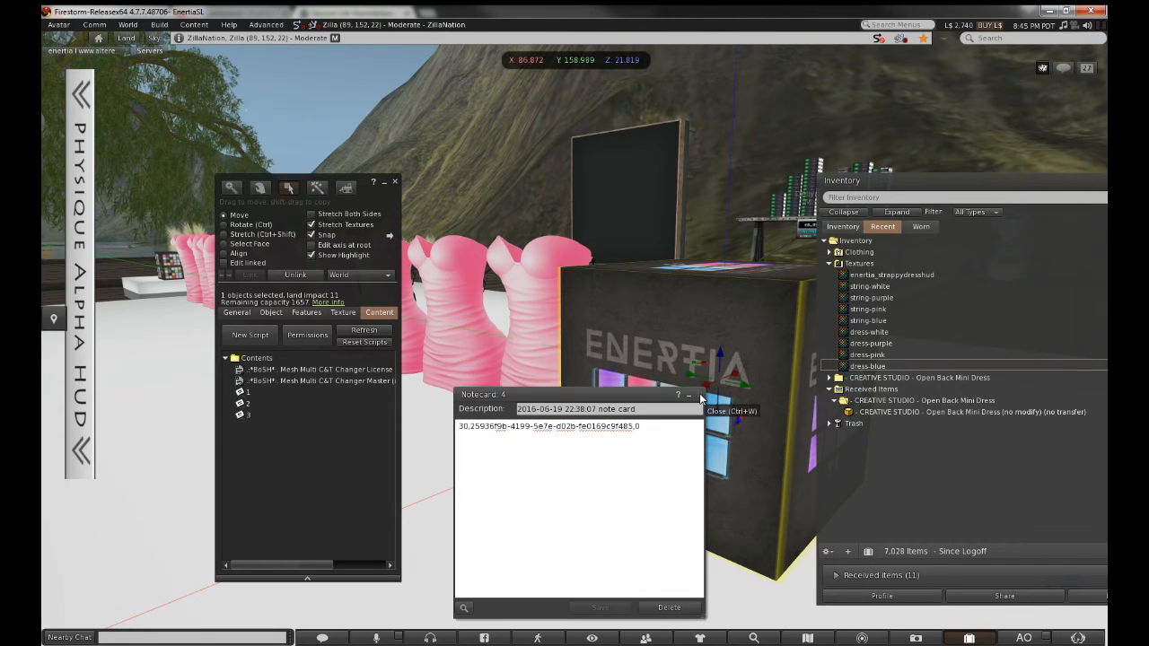
click(699, 394)
click(395, 183)
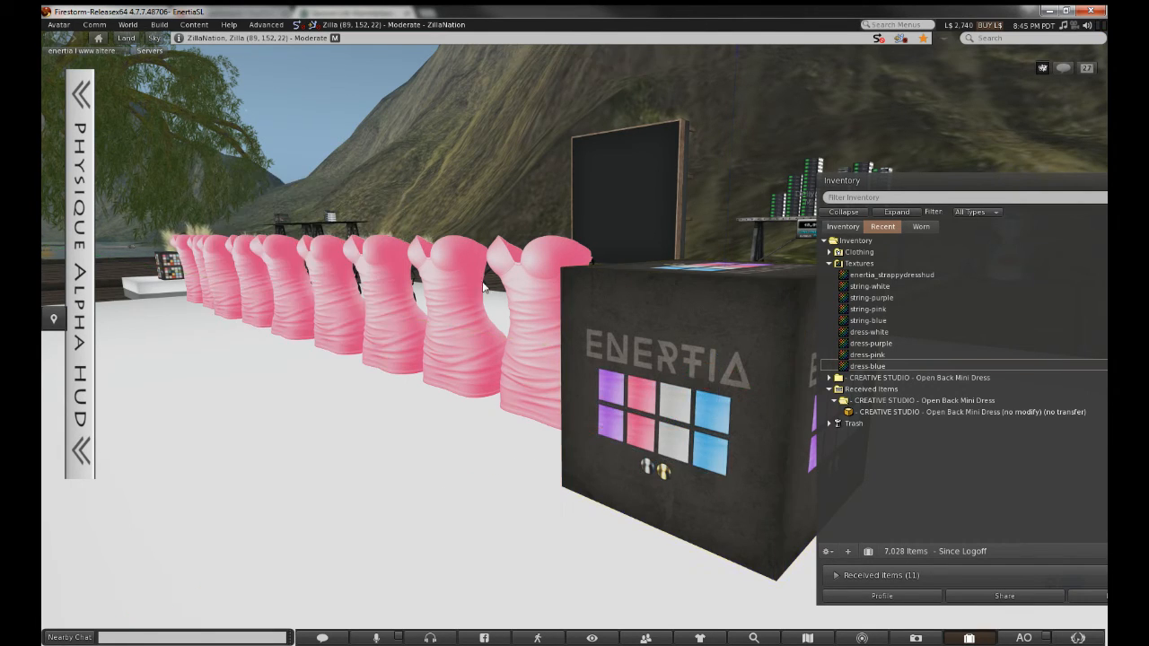
Drag notecard 4 into the HUD cube's Contents and stop editing
right_click(650, 366)
click(684, 413)
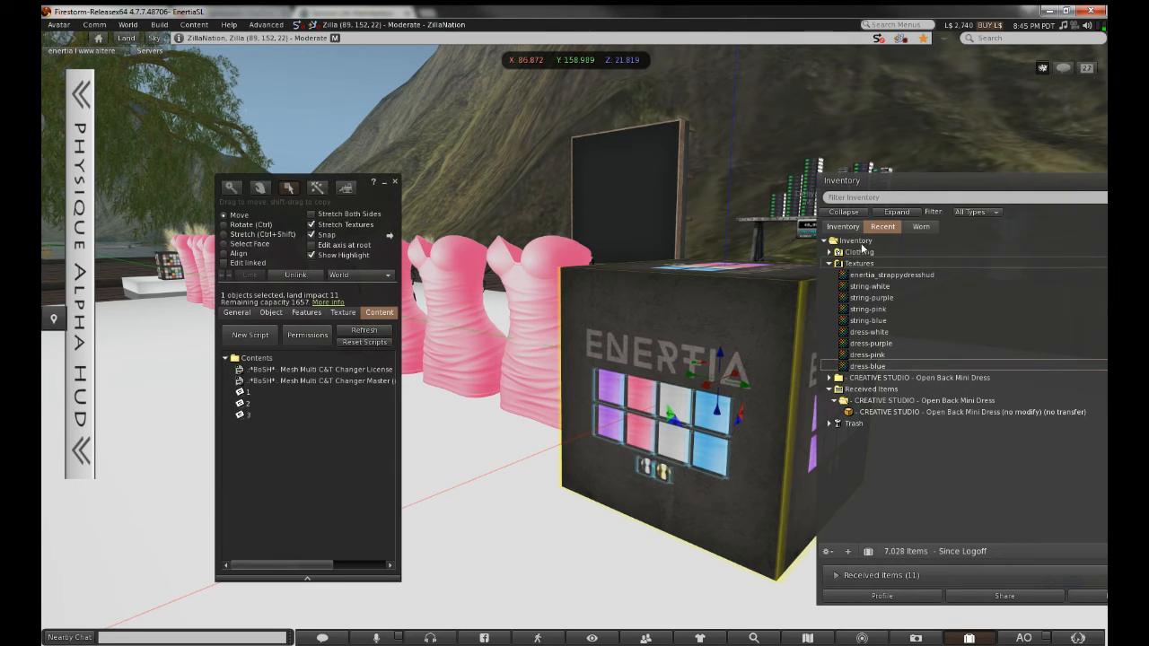
click(843, 226)
drag(922, 392, 297, 427)
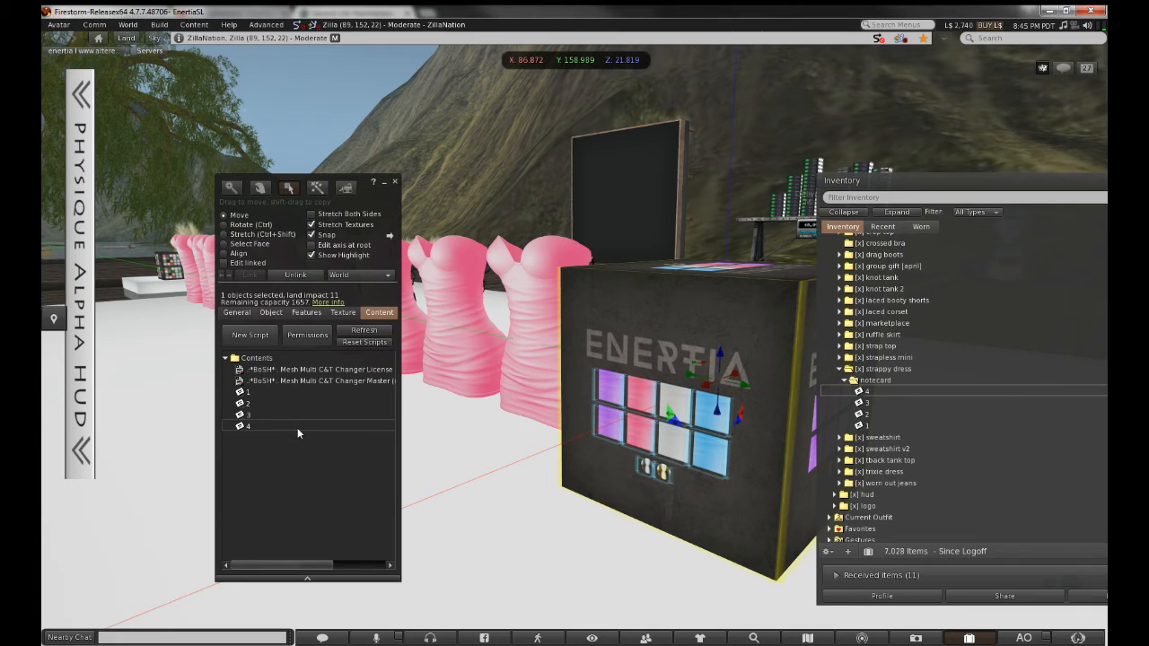
click(394, 183)
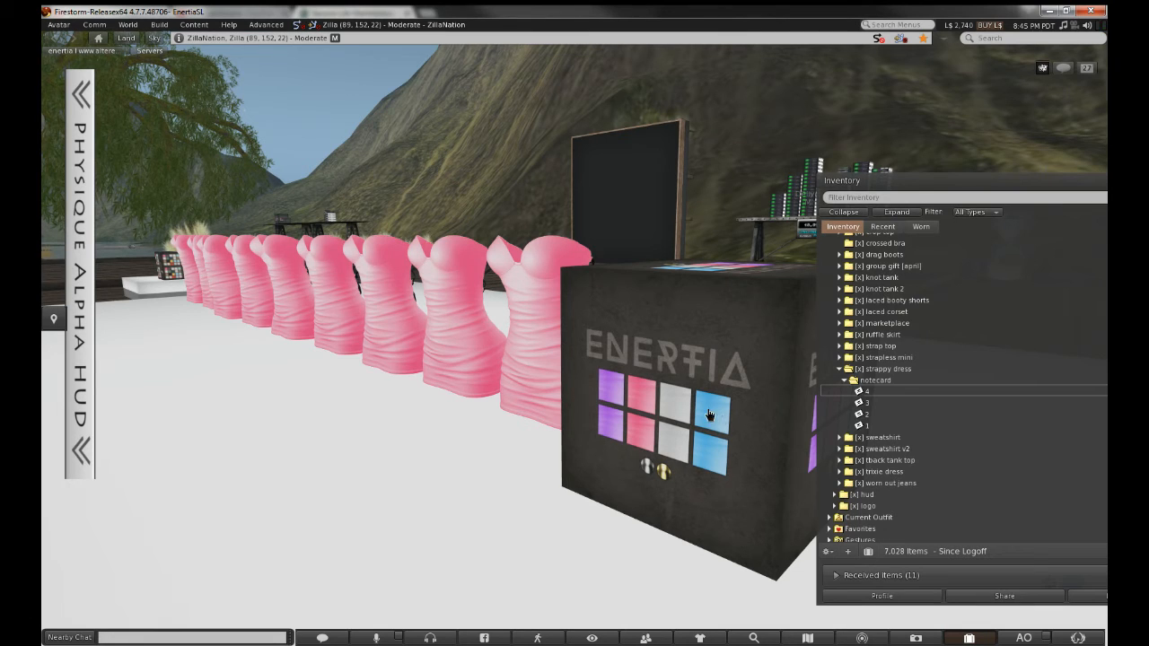
Open notecard 4 from the cube's contents, copy dress-blue's Asset UUID, then close everything
right_click(676, 376)
click(690, 403)
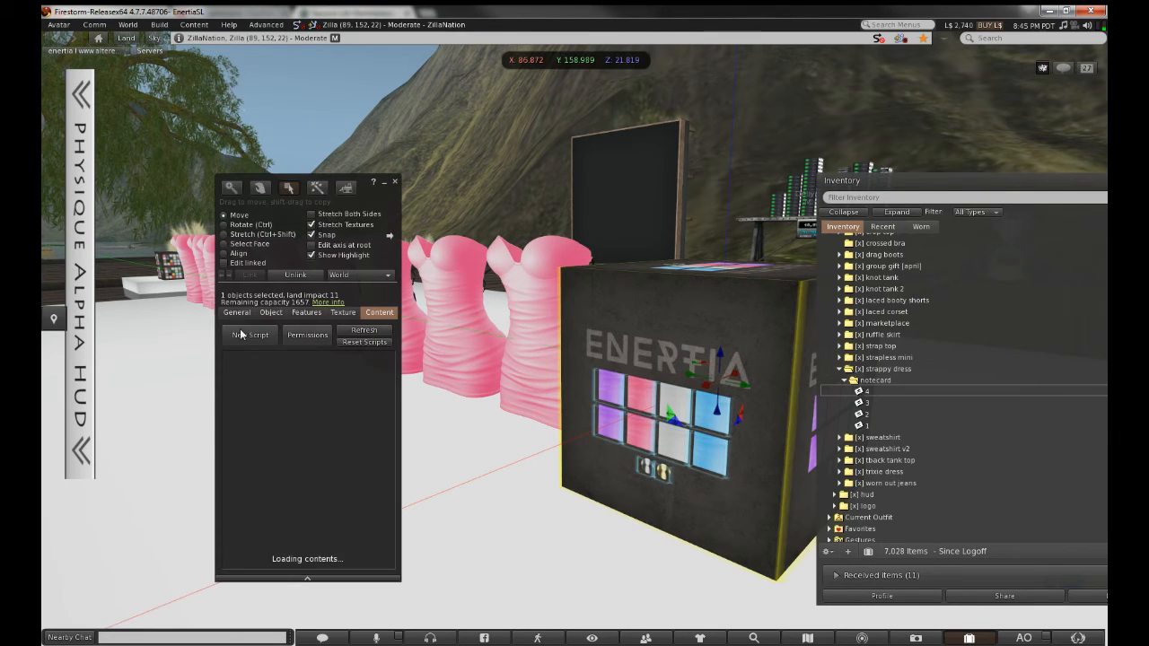
double_click(270, 426)
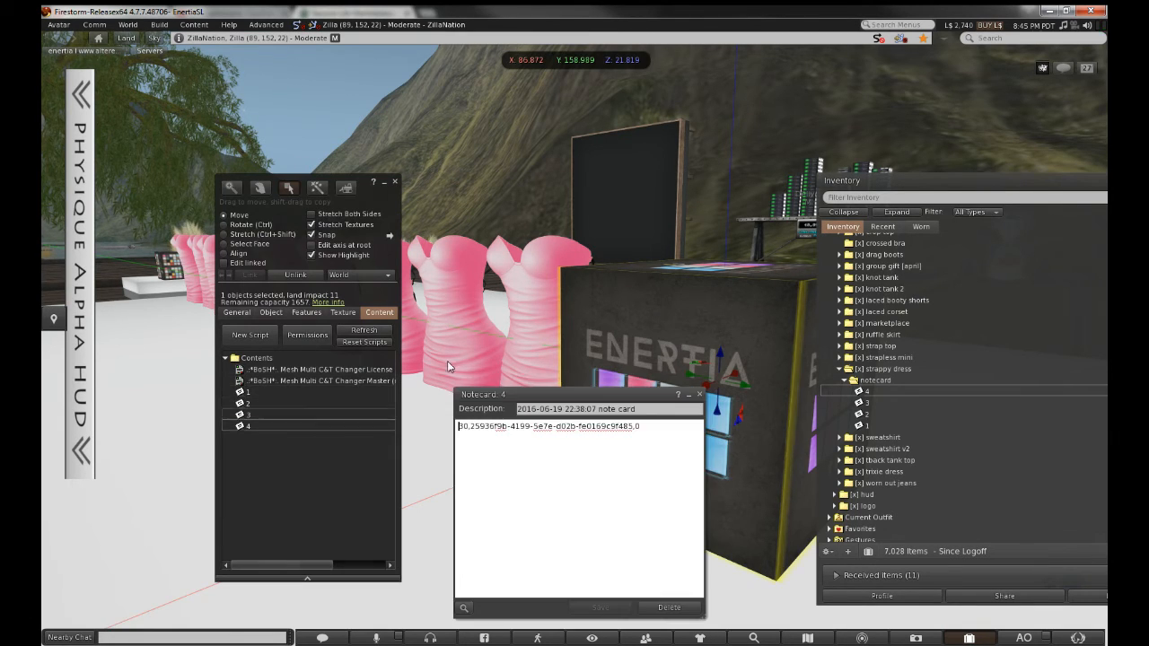
click(884, 227)
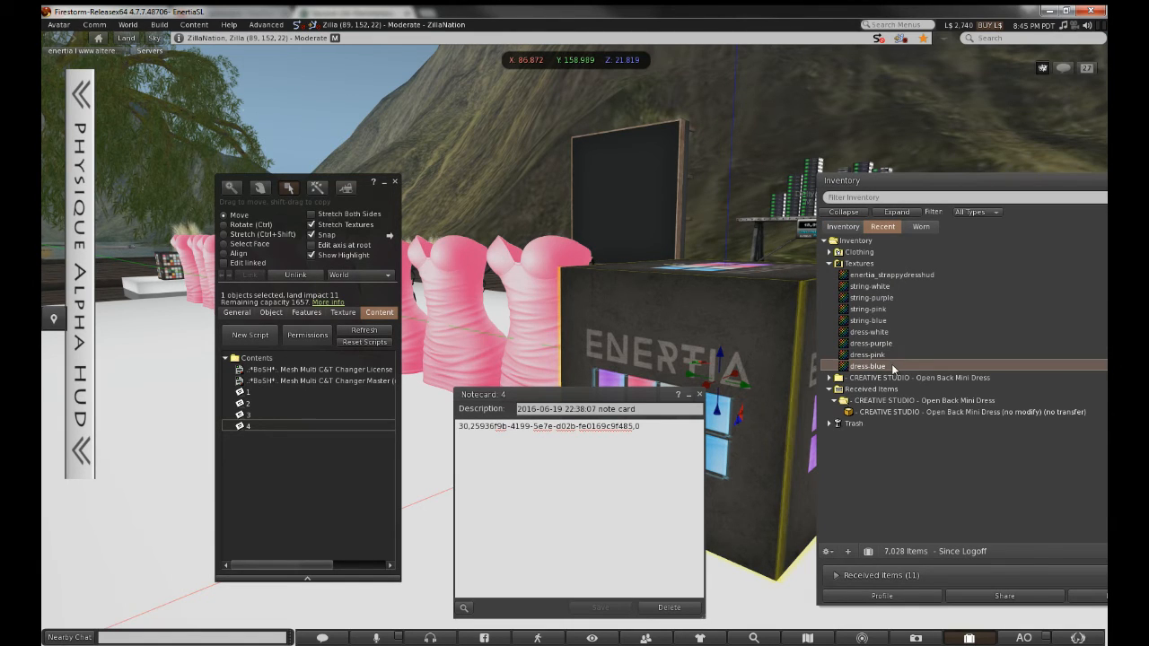
right_click(893, 368)
click(925, 415)
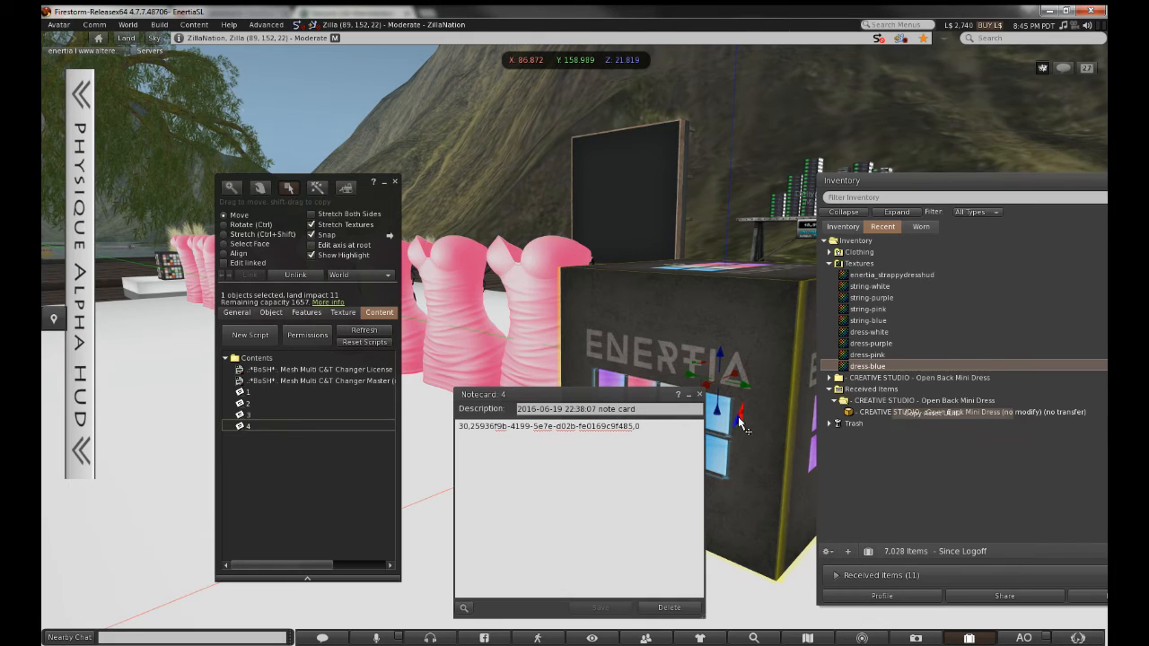
click(699, 394)
click(395, 183)
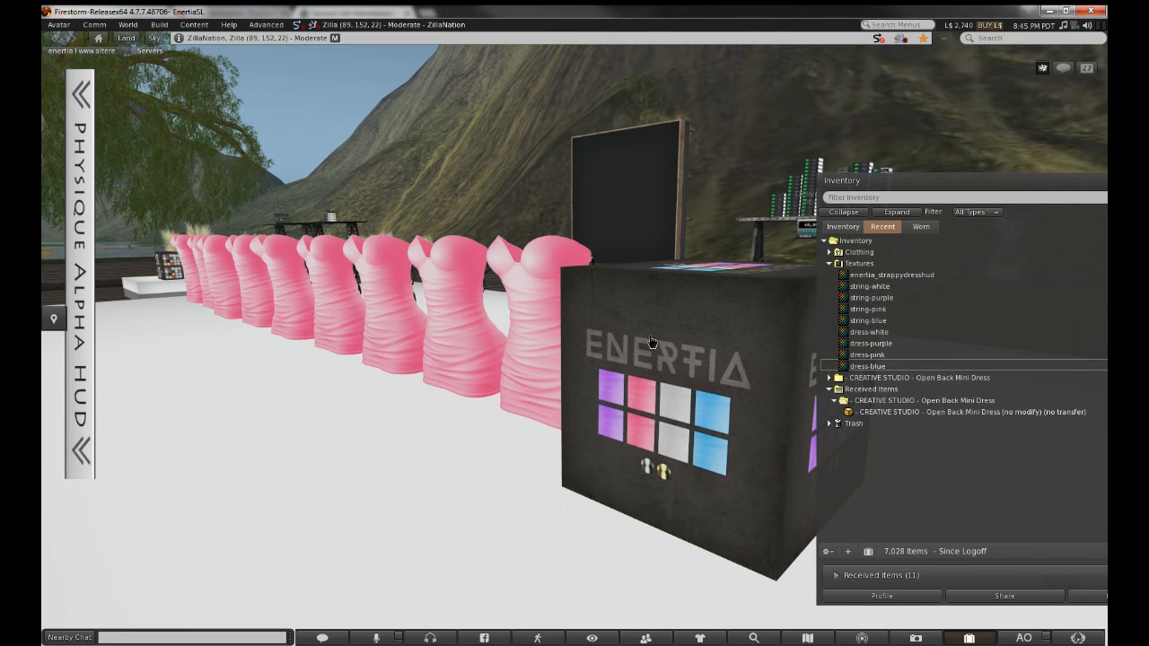
With Edit linked on, give the fourth-column blue tile the description 4
right_click(655, 338)
click(678, 364)
click(224, 263)
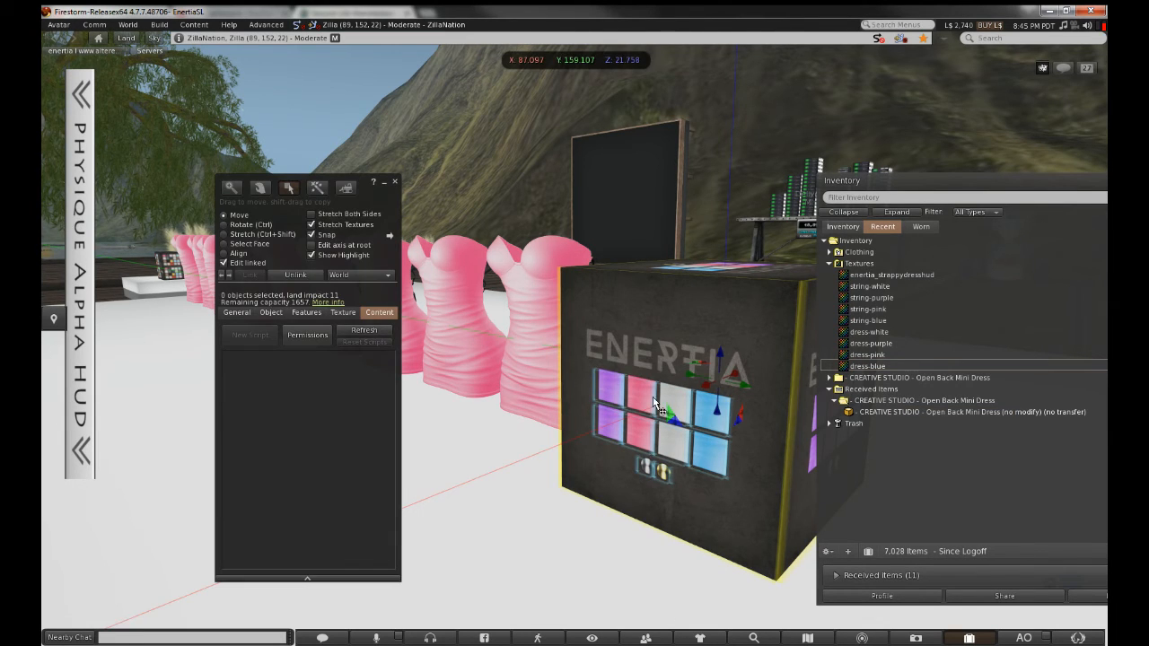
click(641, 400)
click(241, 312)
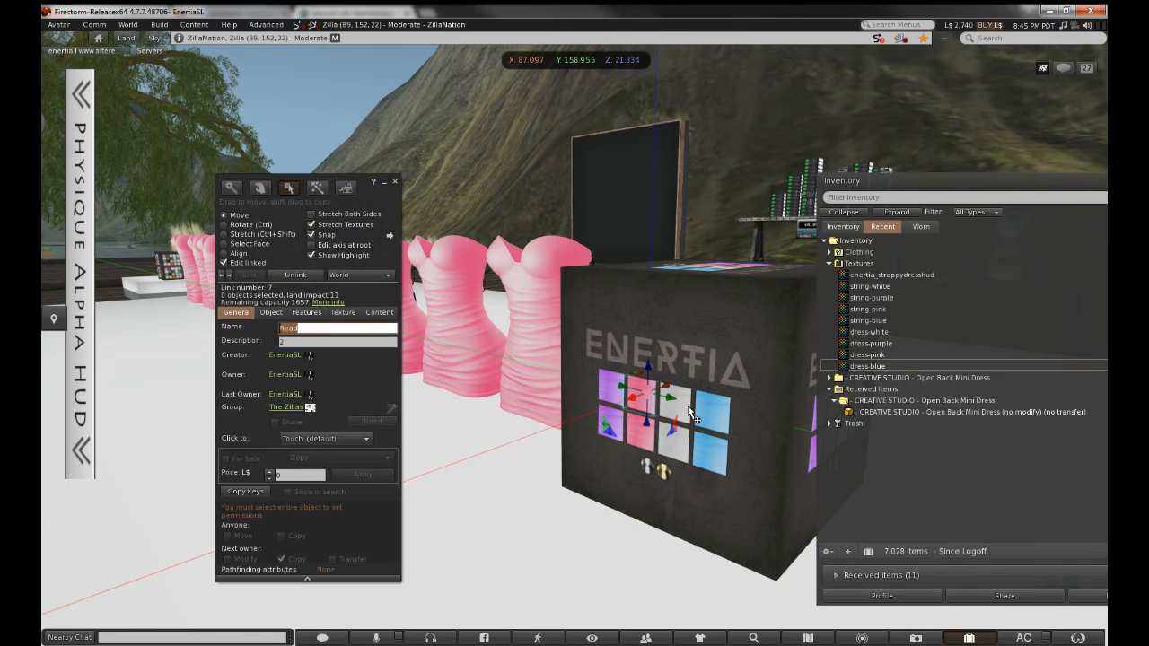
click(662, 426)
click(358, 341)
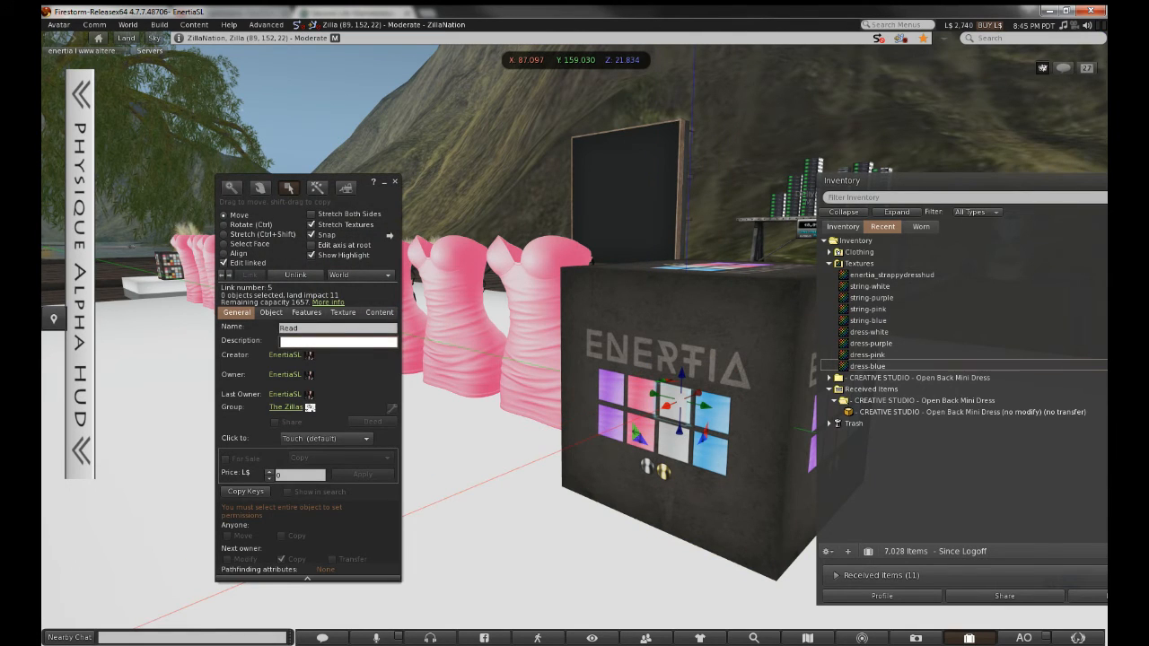
click(728, 428)
click(339, 342)
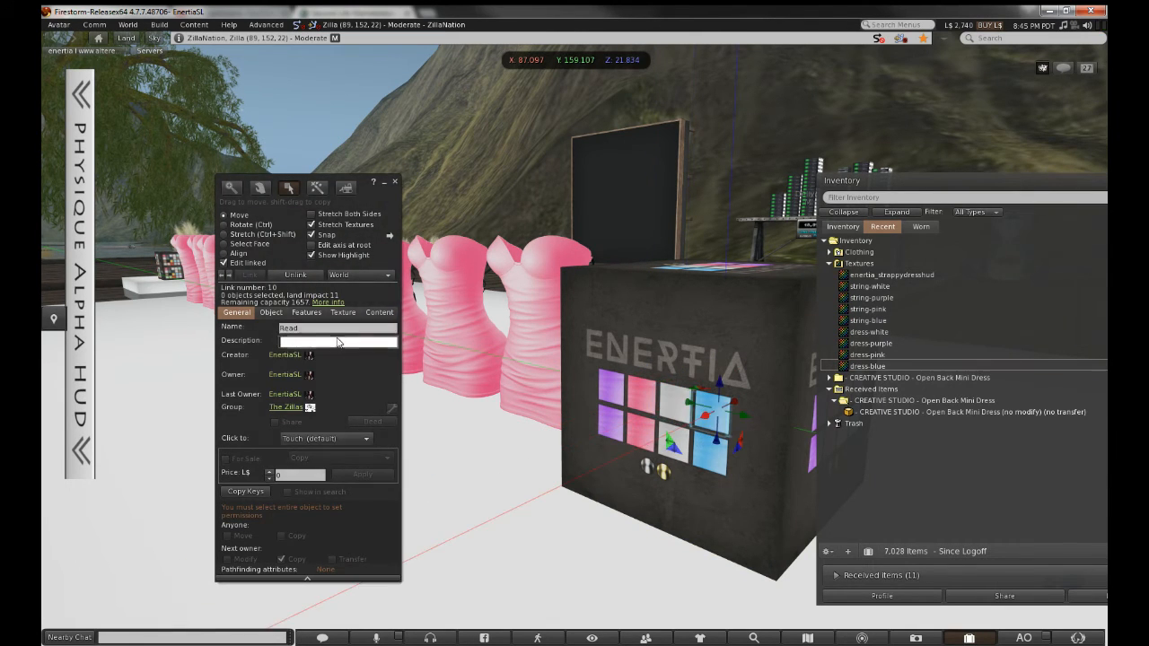
text(4)
Test the white tile, then the blue tile, turning the dress row blue, and orbit to inspect
click(395, 184)
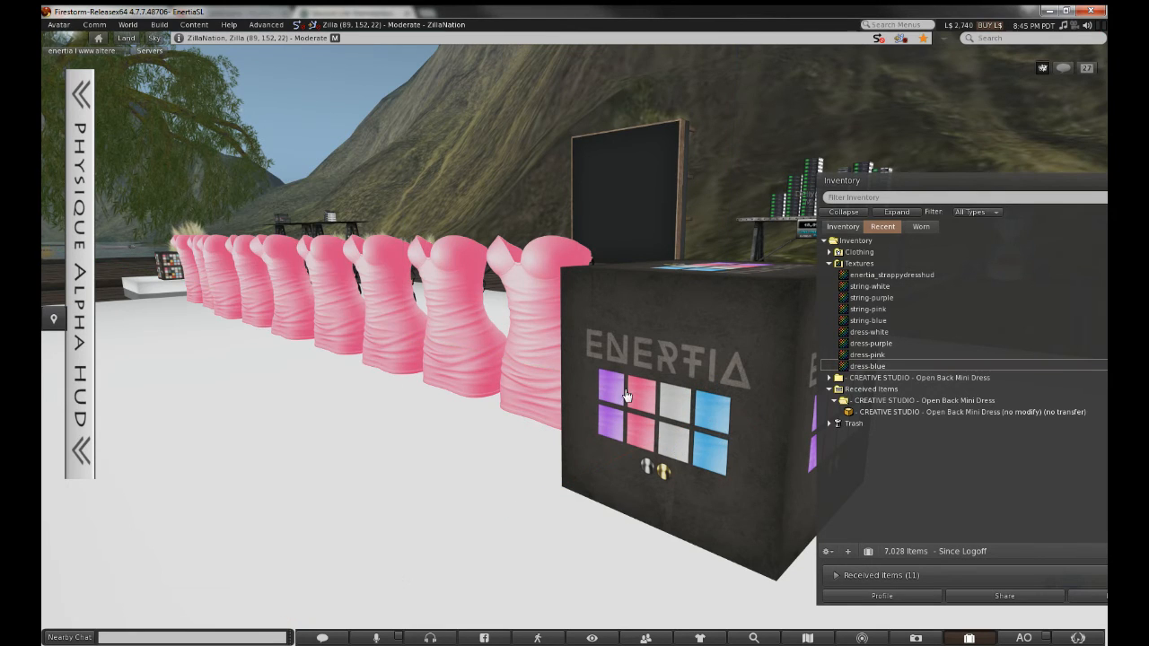
click(670, 407)
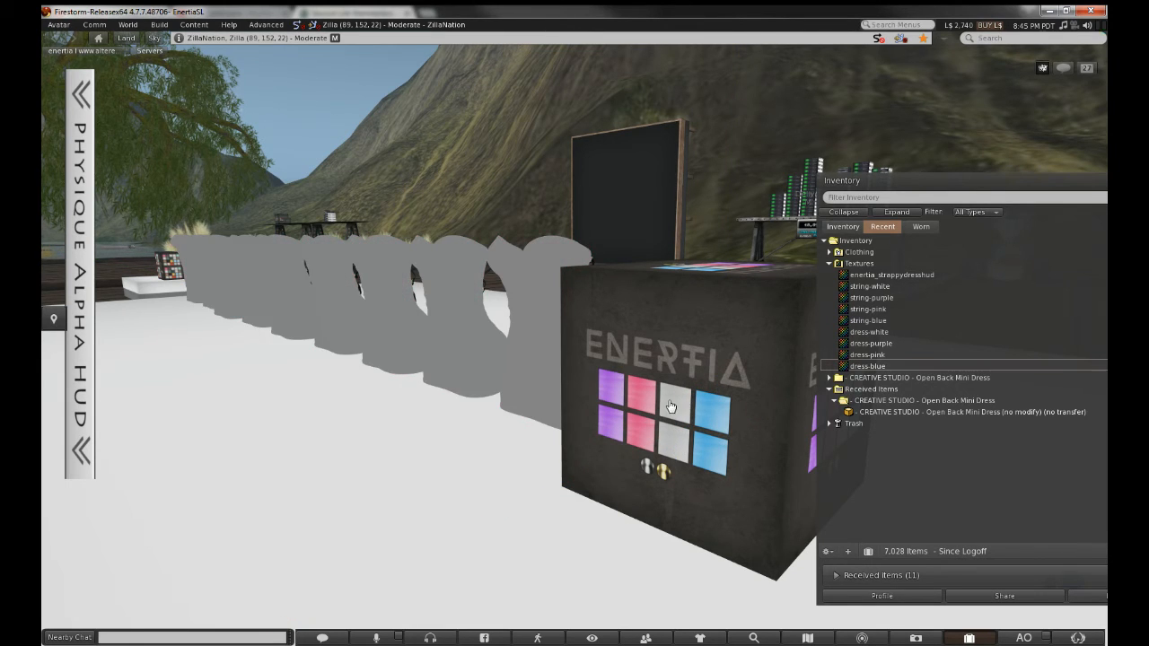
click(719, 425)
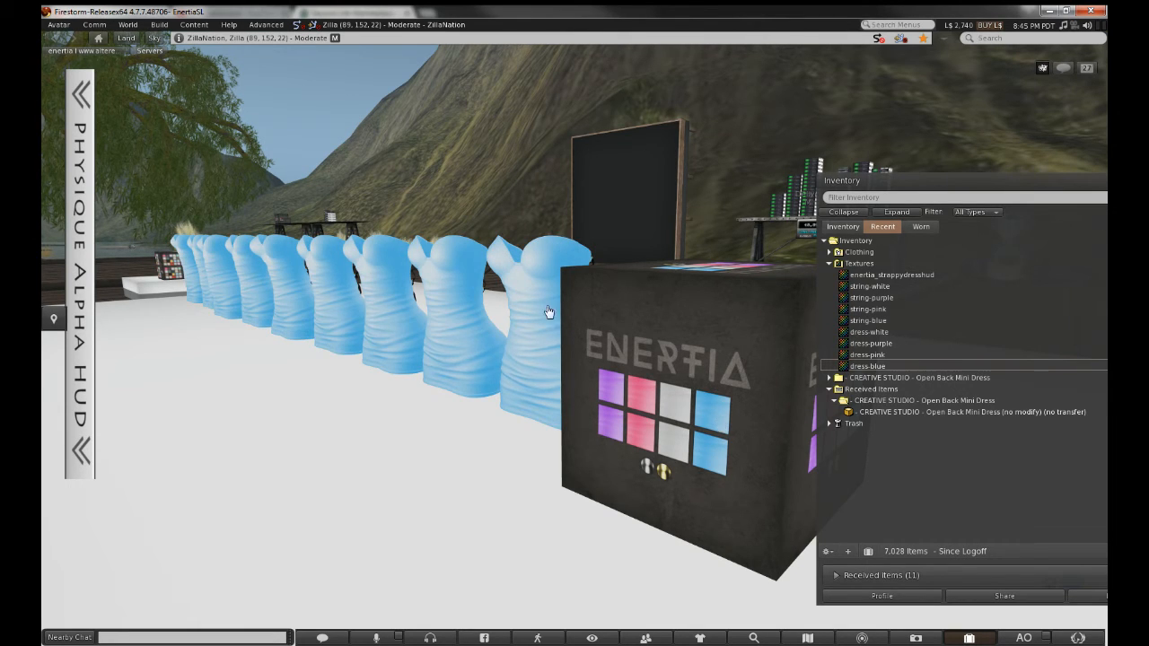
alt+drag(554, 290, 180, 193)
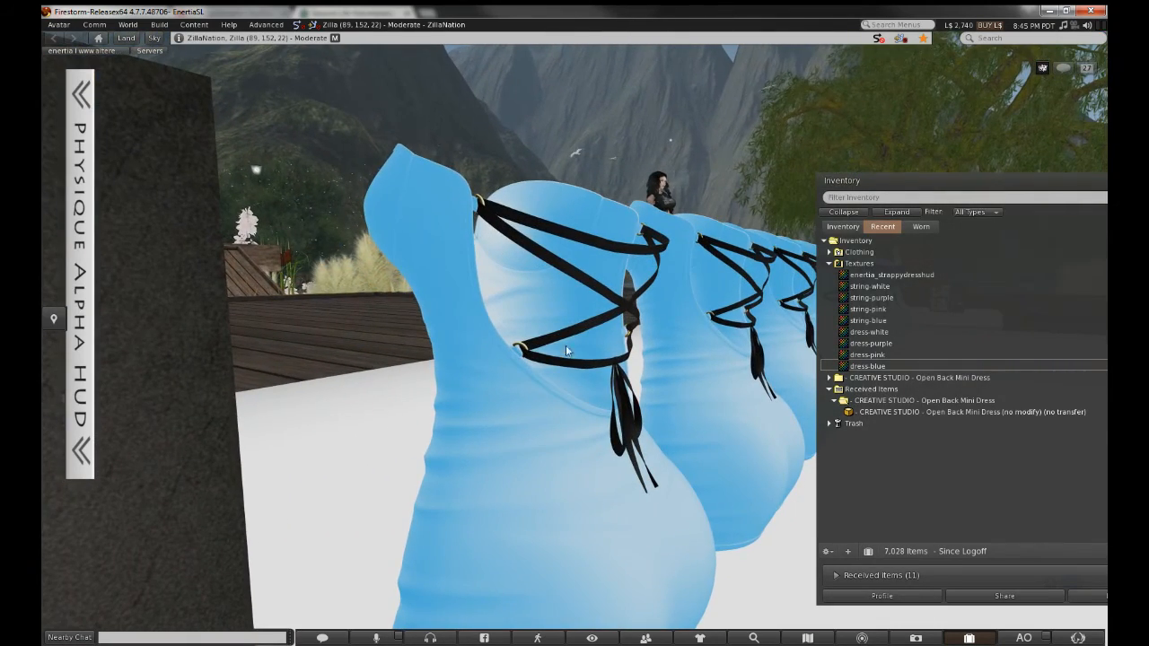
mouse_move(575, 324)
alt+mouse_down()
mouse_move(638, 332)
mouse_move(718, 377)
mouse_move(844, 350)
mouse_move(575, 359)
mouse_move(618, 349)
mouse_move(592, 333)
mouse_move(575, 339)
alt+mouse_up()
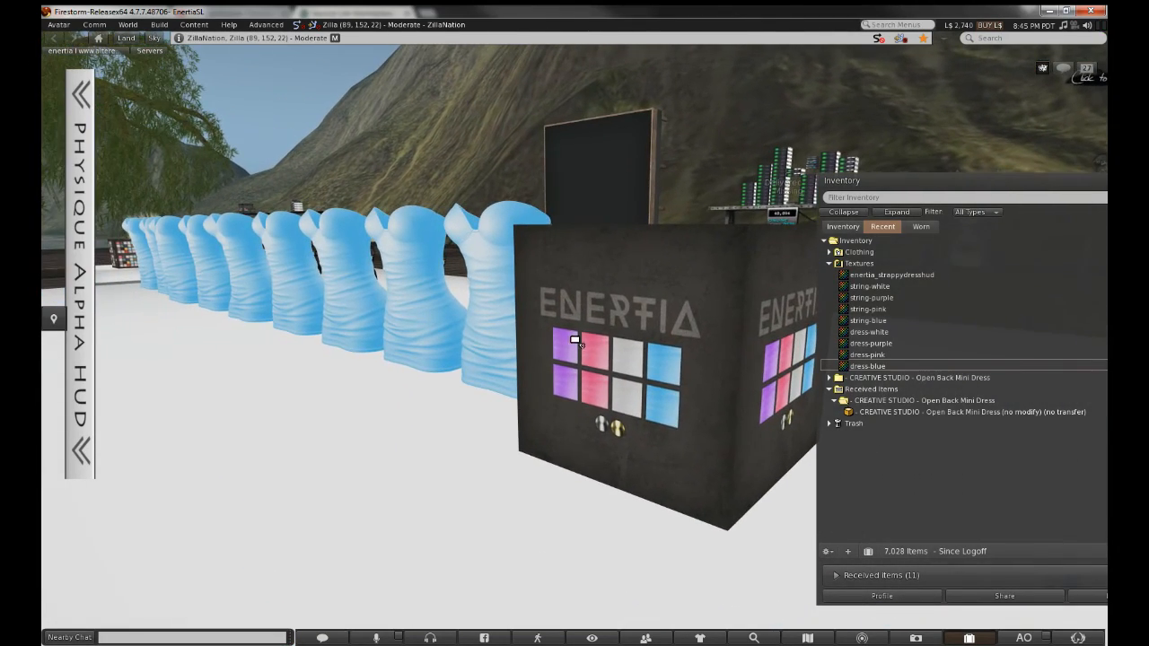
right_click(575, 372)
Set the purple linked tile's description to 5
click(587, 403)
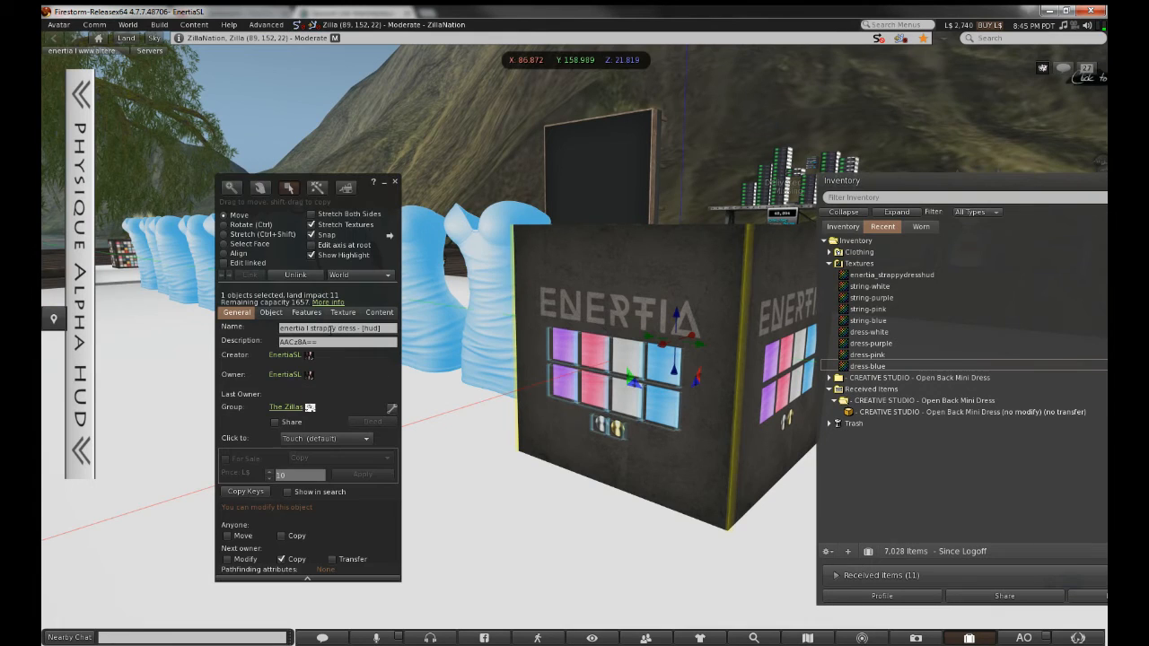
click(224, 262)
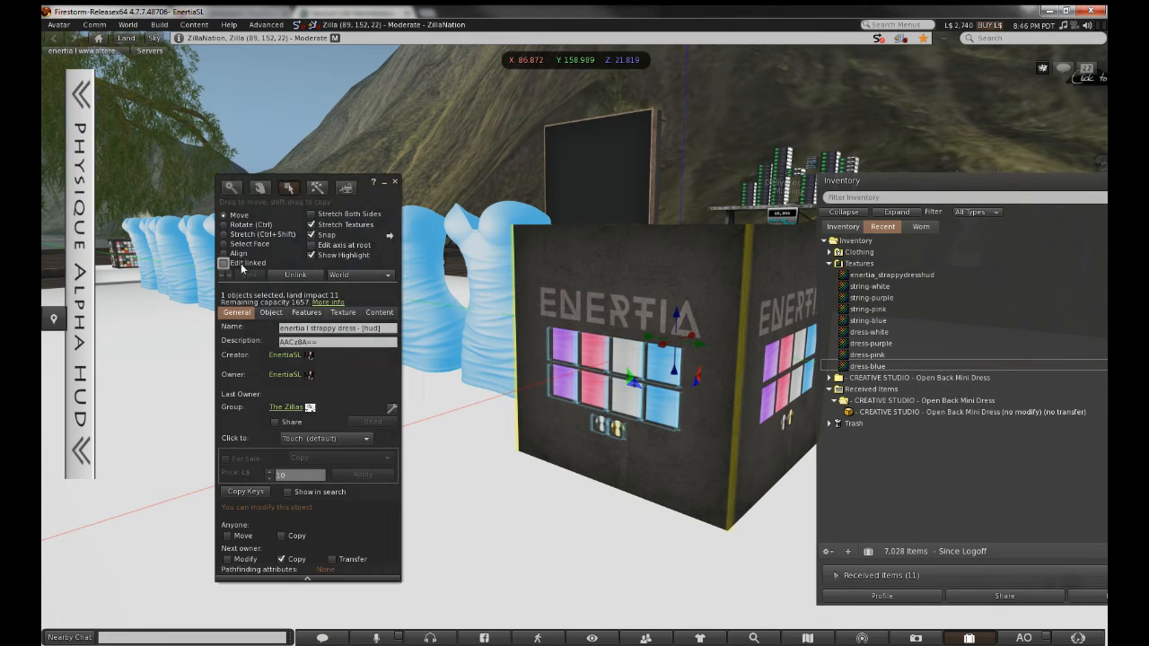
click(567, 395)
click(334, 341)
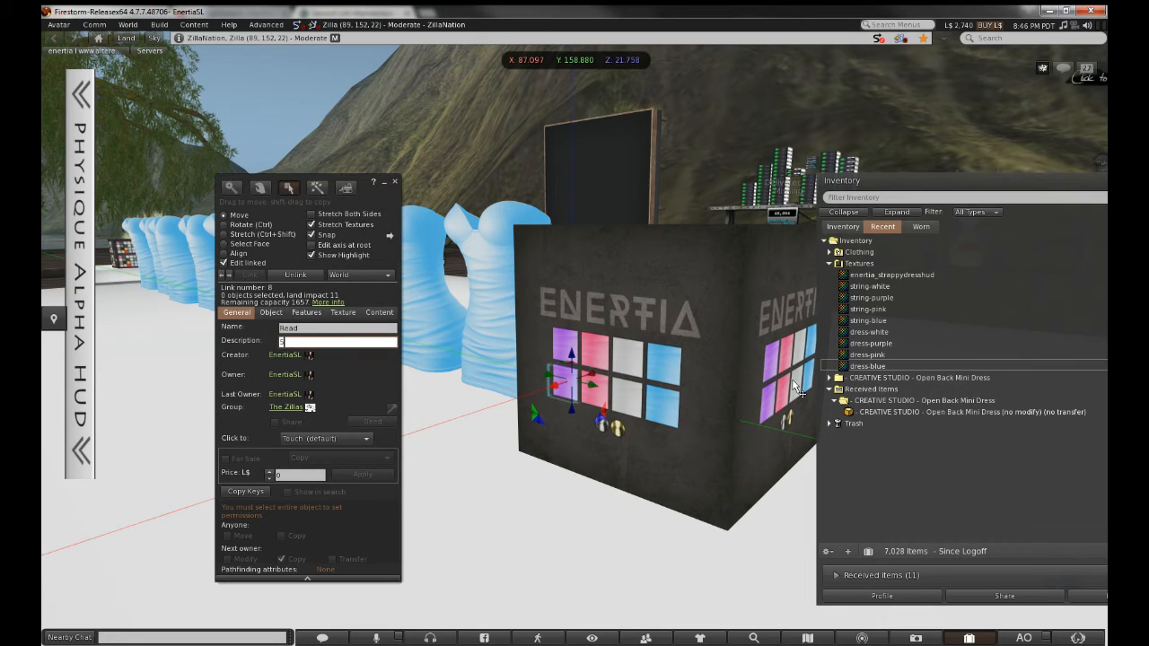
Rename the copy of notecard 4 to 5 and open it
click(843, 226)
click(887, 392)
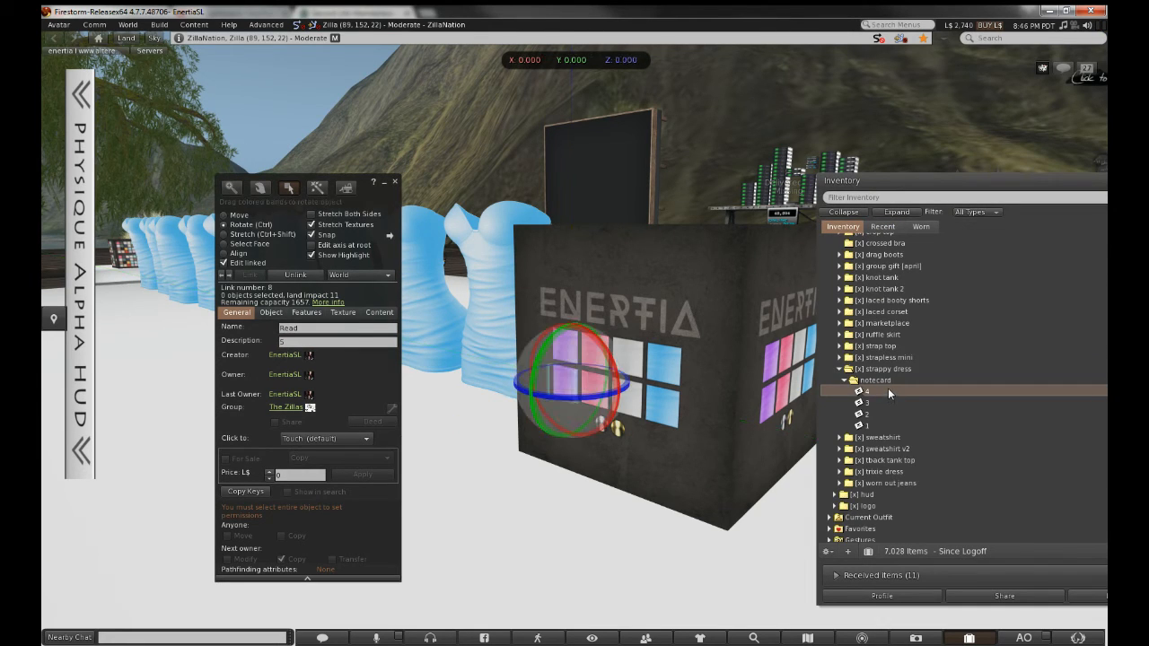
right_click(887, 391)
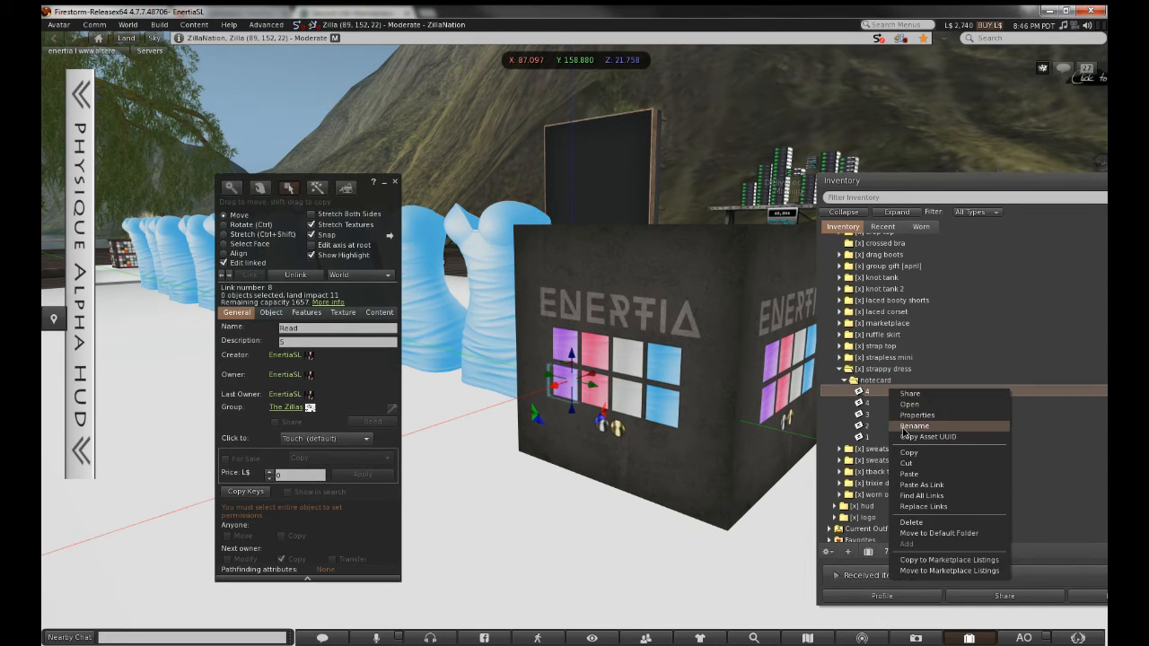
click(909, 404)
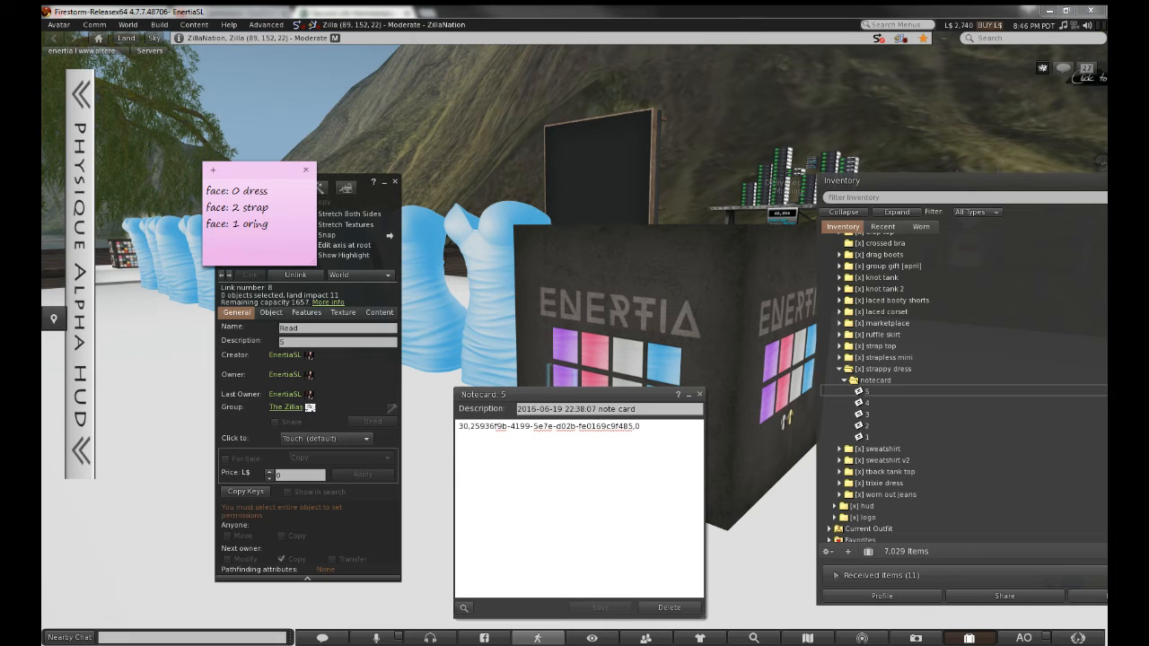
click(610, 440)
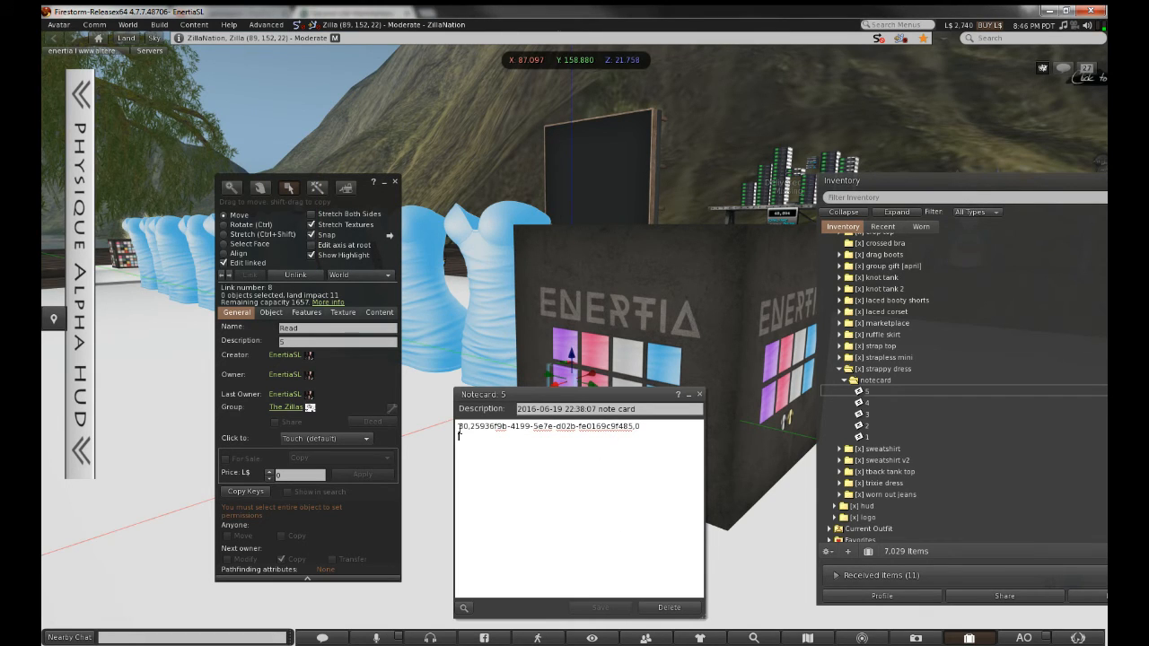
Paste string-purple's Asset UUID over the old UUID in notecard 5, then save and close it
click(882, 227)
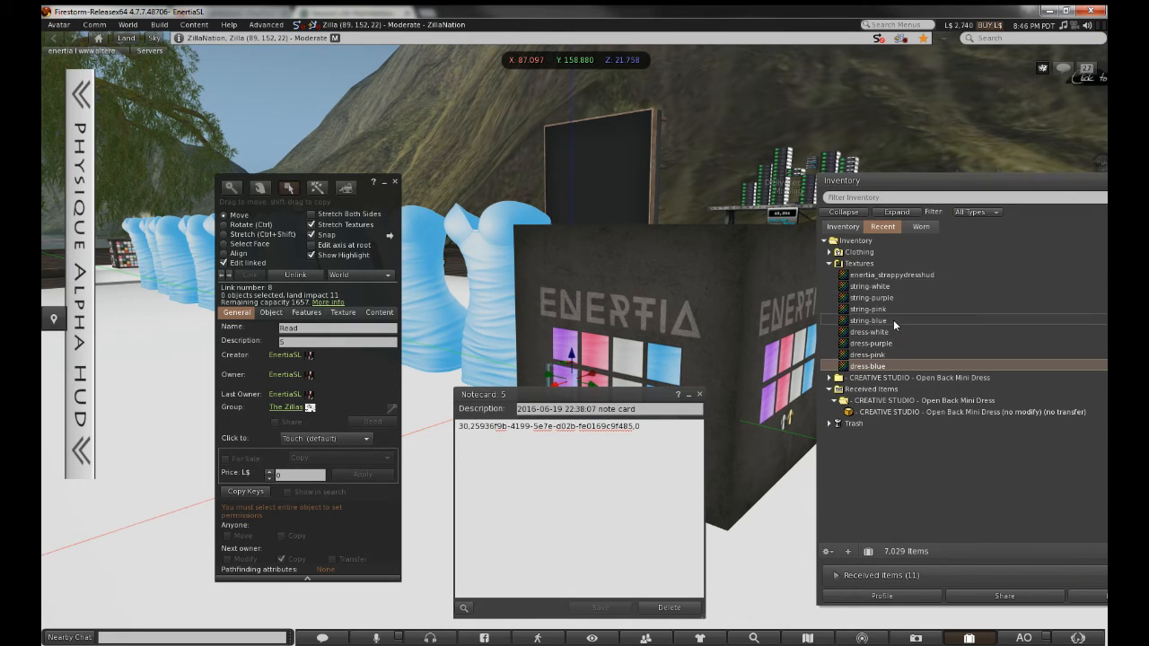
click(893, 298)
right_click(893, 302)
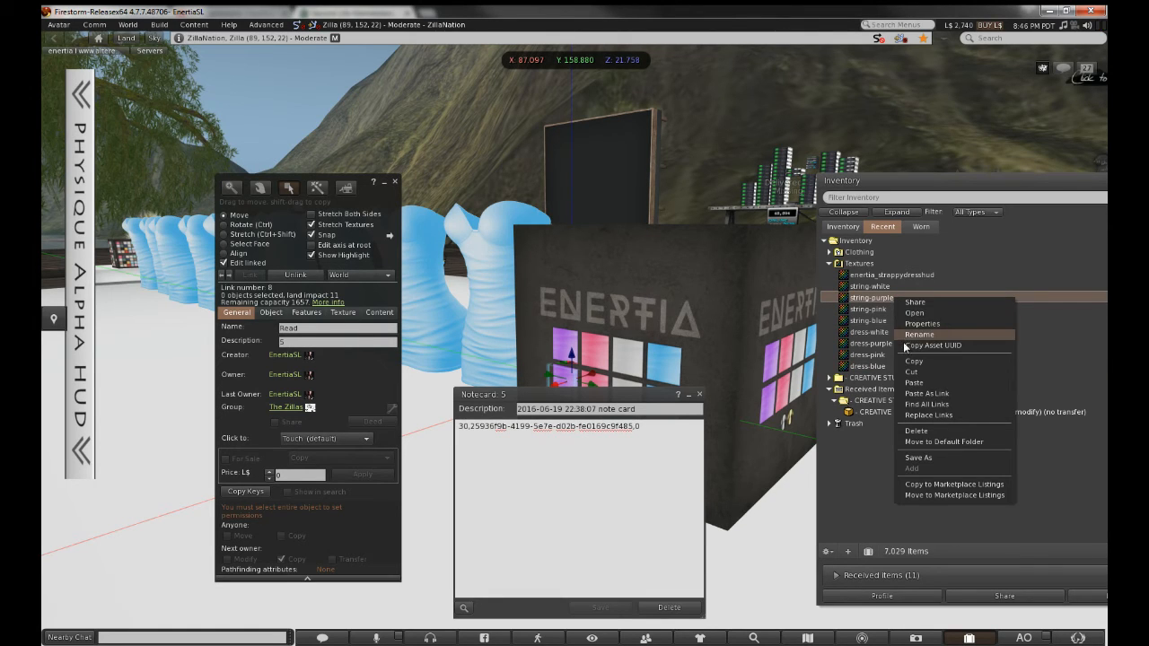
click(902, 345)
drag(470, 425, 628, 427)
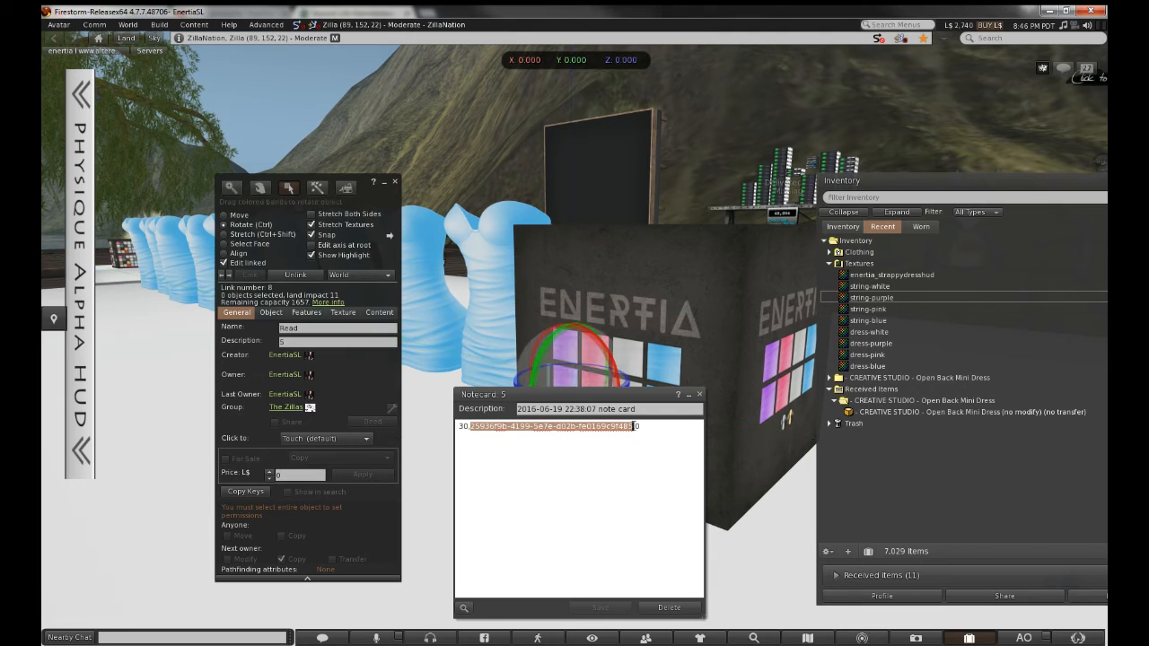
key(ctrl+v)
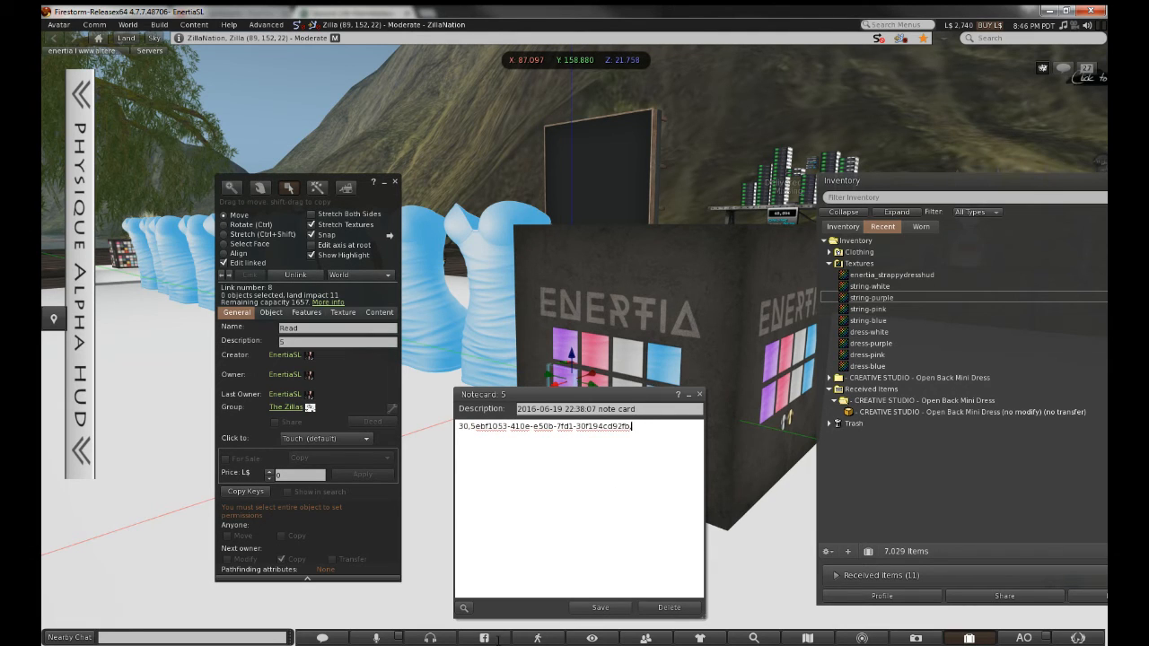
click(569, 643)
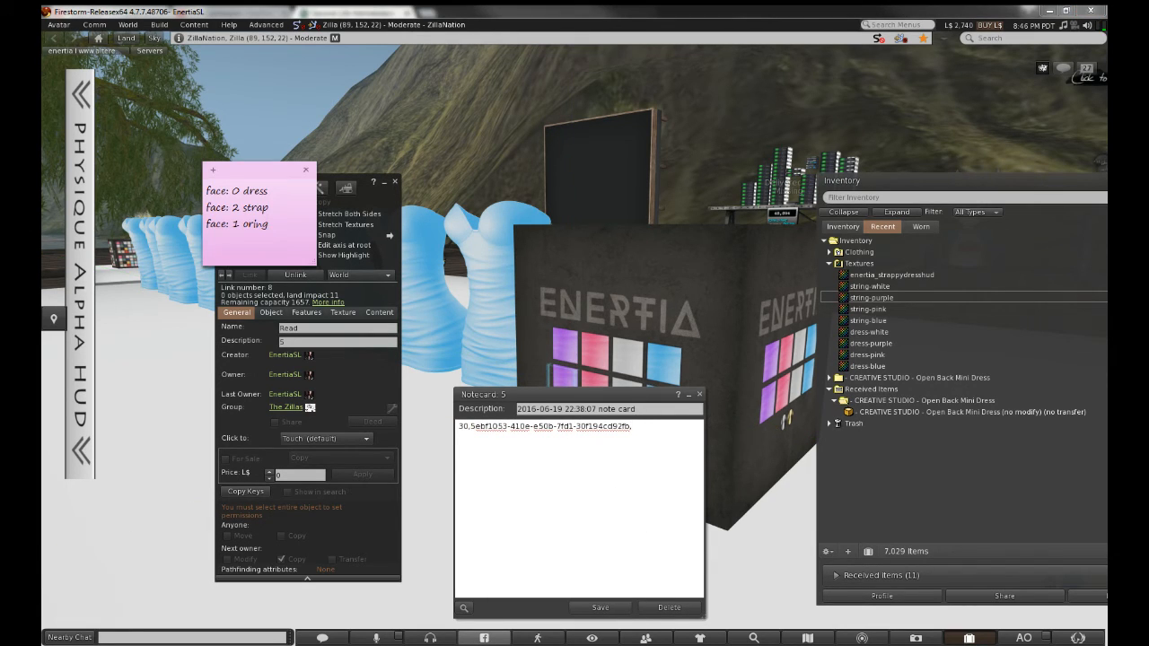
click(646, 422)
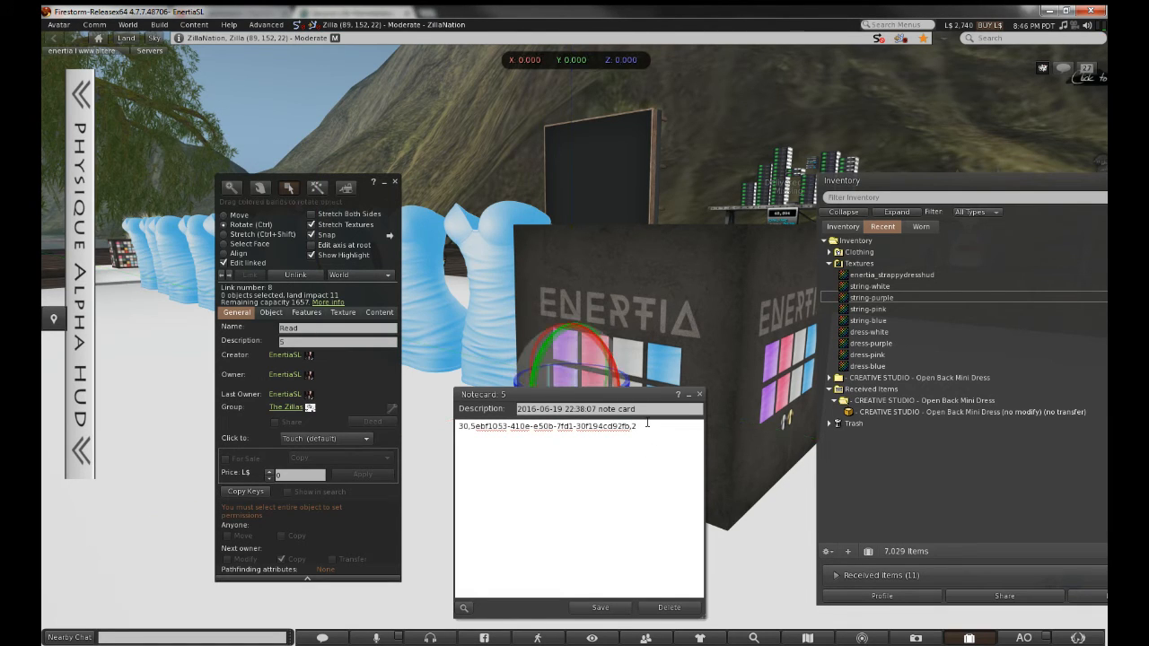
key(ctrl+s)
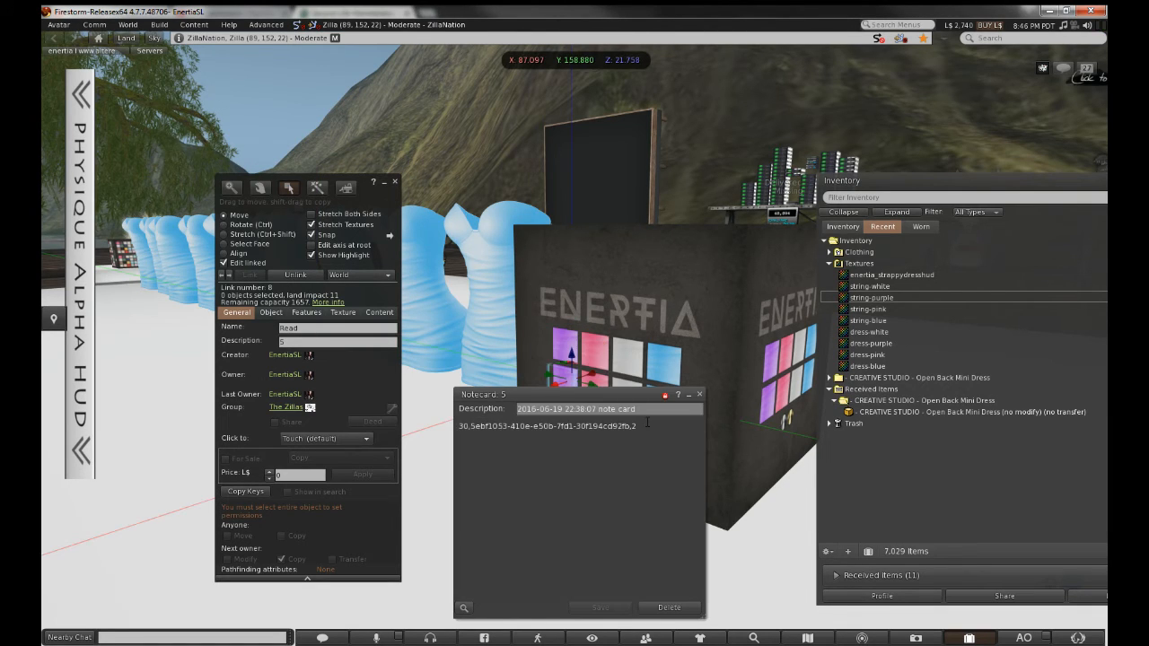
click(700, 395)
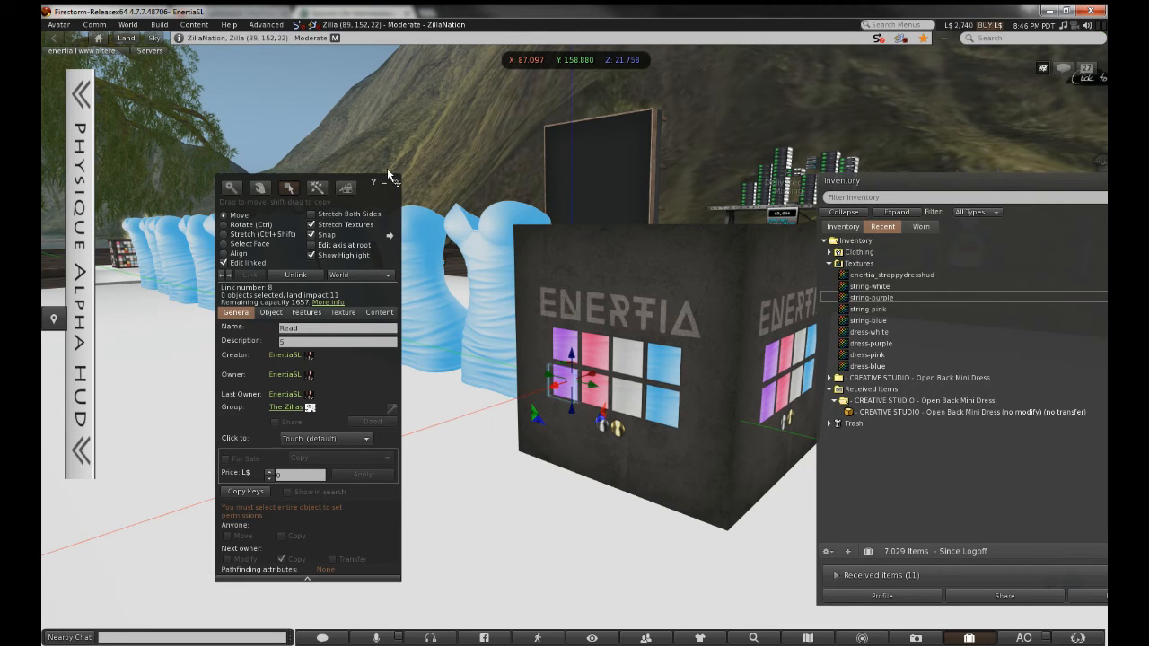
click(395, 183)
right_click(558, 306)
click(585, 336)
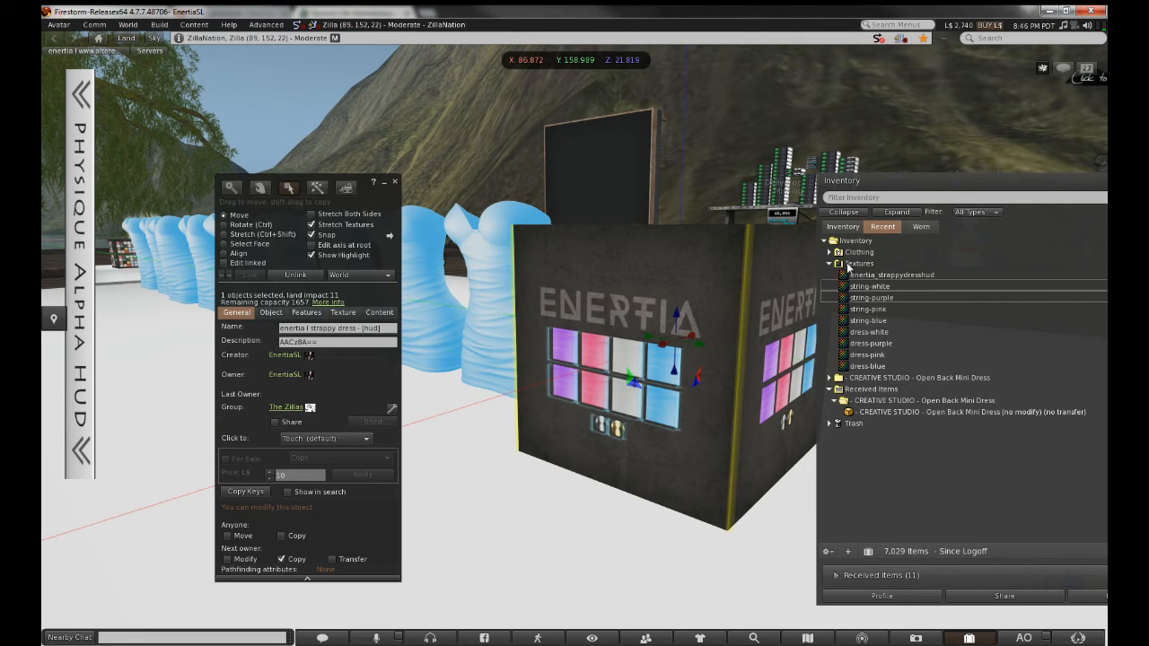
click(848, 230)
click(379, 312)
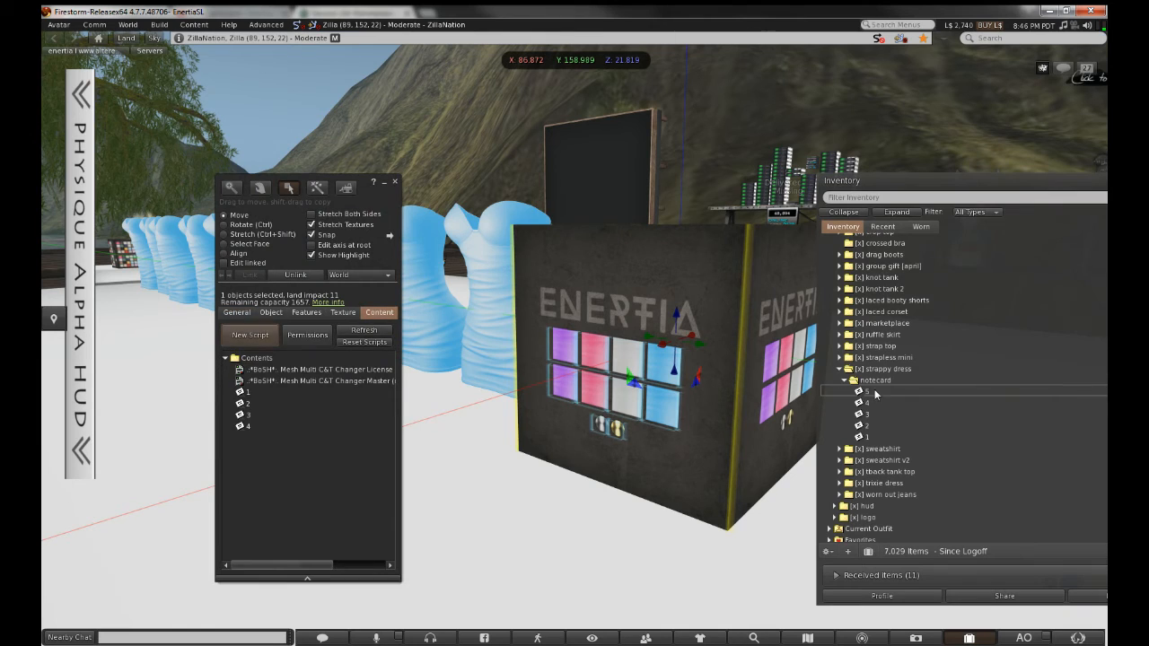
click(927, 393)
drag(928, 393, 293, 467)
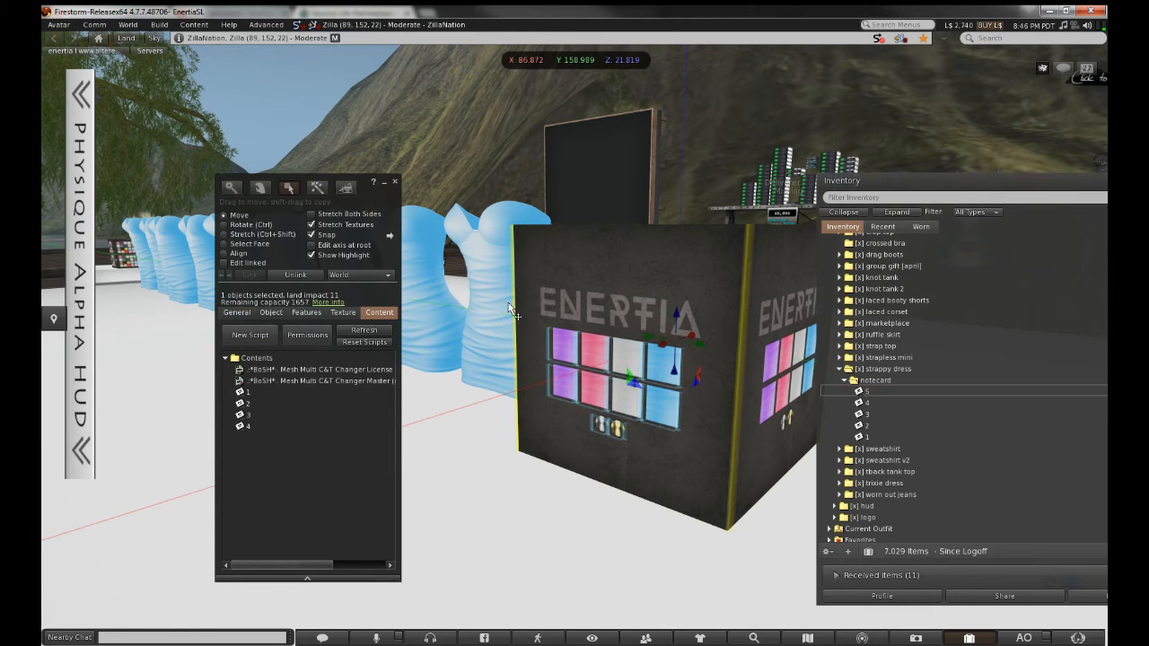
click(394, 182)
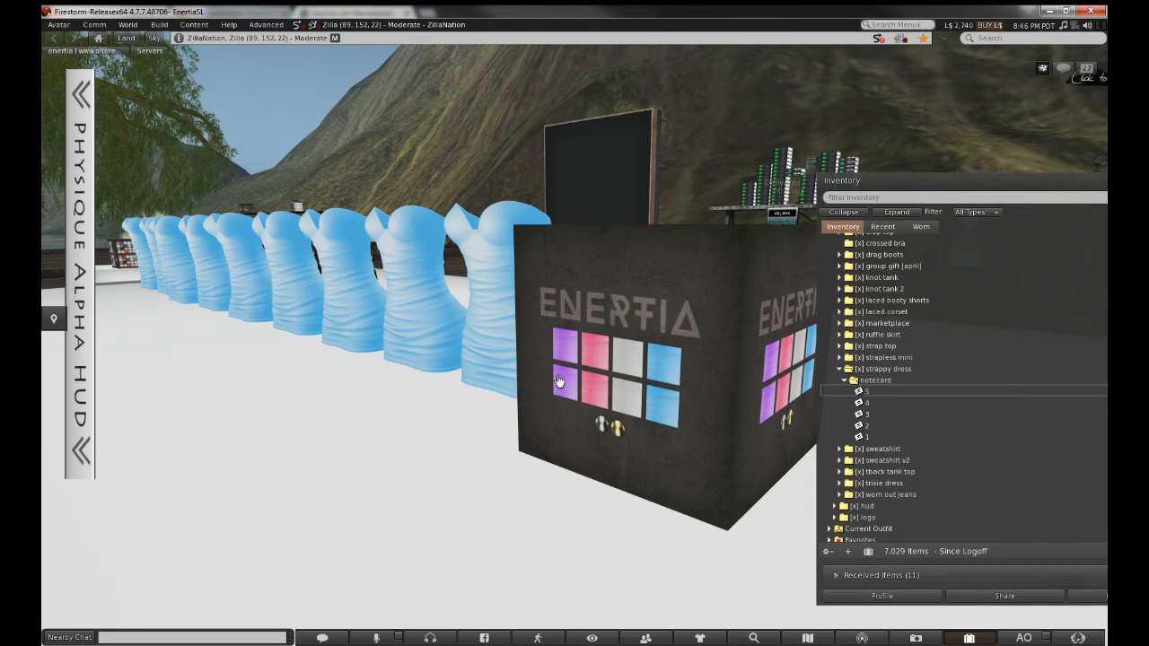
alt+drag(682, 339, 576, 339)
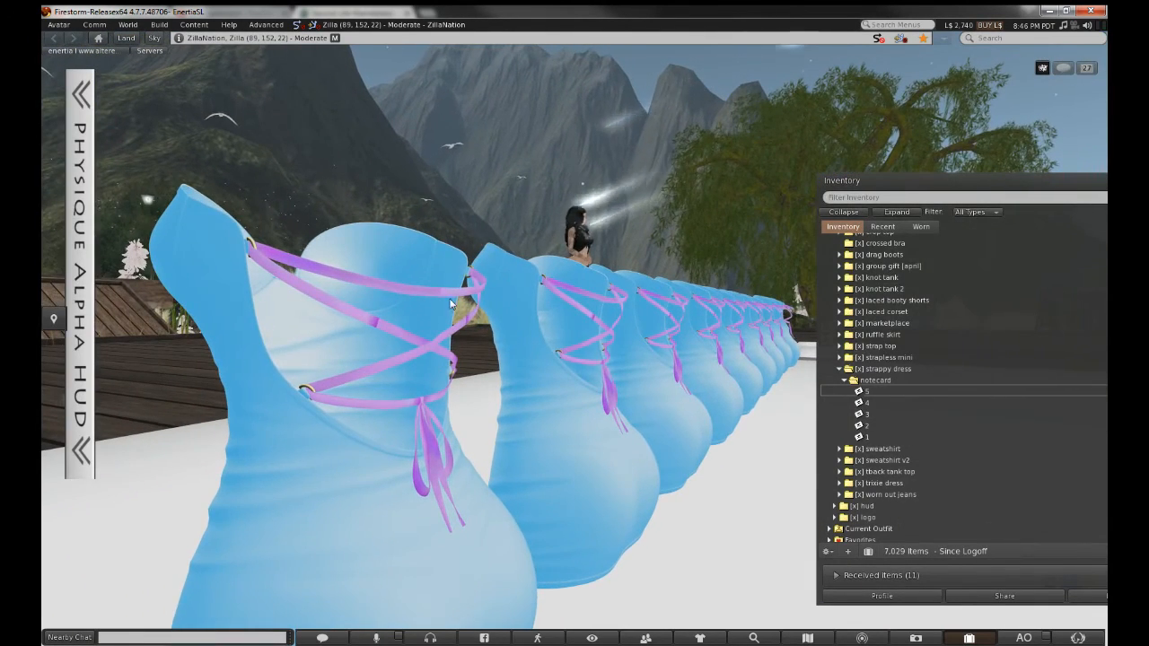
alt+click(564, 404)
alt+drag(564, 404, 808, 377)
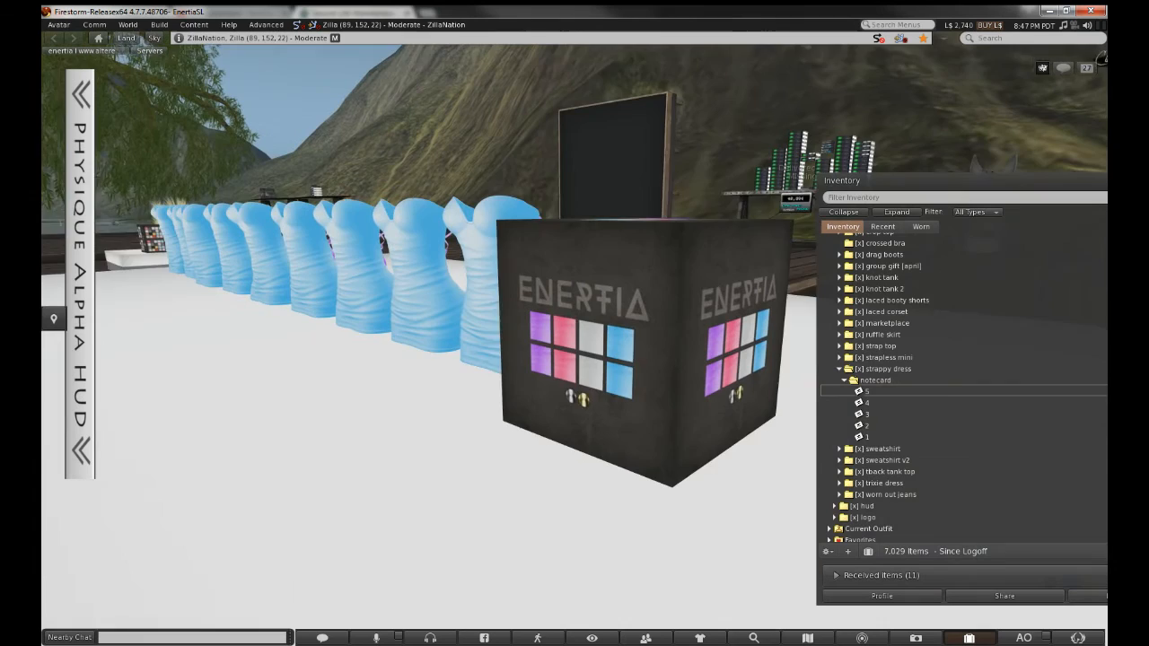
alt+drag(559, 377, 559, 341)
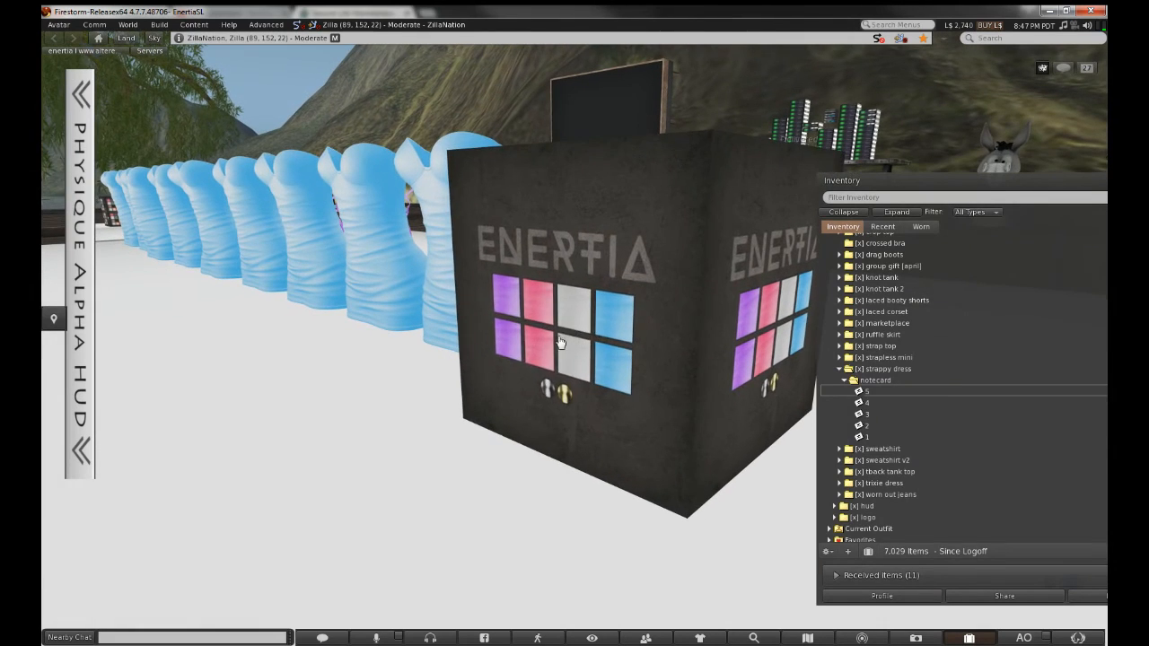
Edit the ENERTIA cube and select its left, middle and right window pane prims
right_click(558, 337)
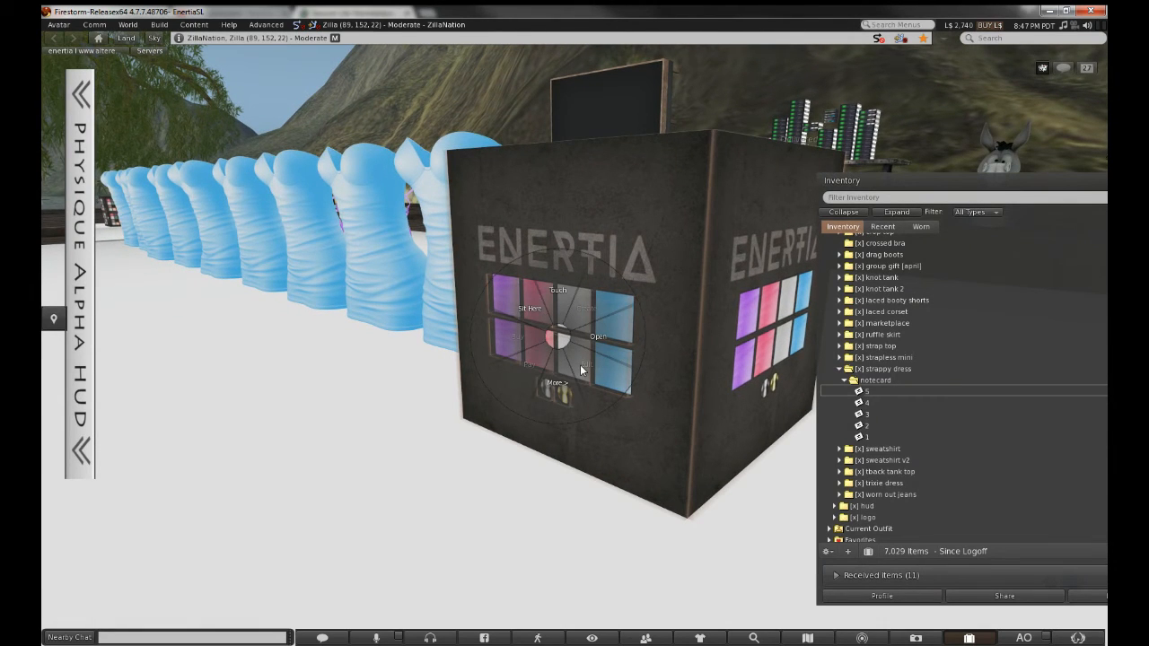
click(581, 369)
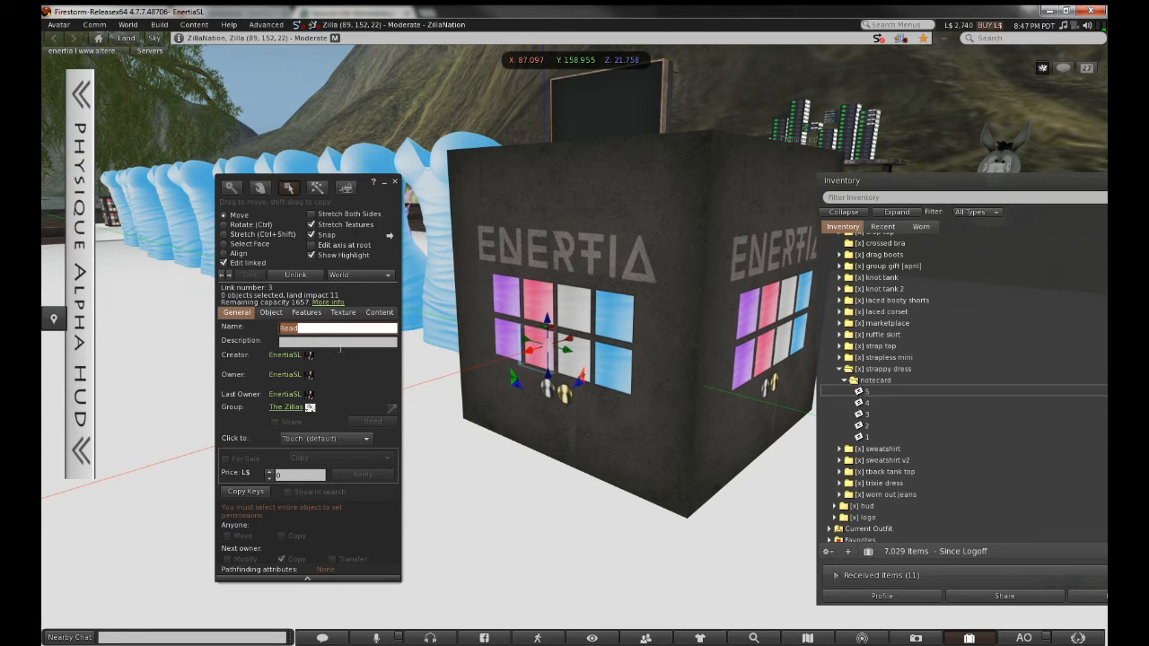
click(341, 344)
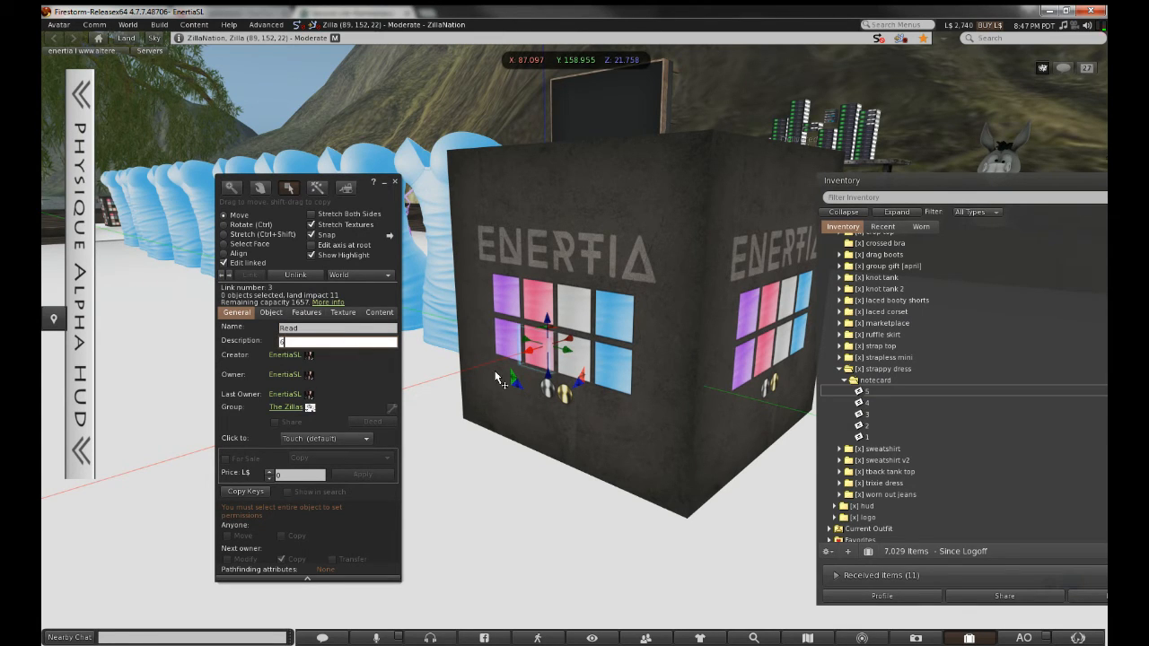
click(579, 372)
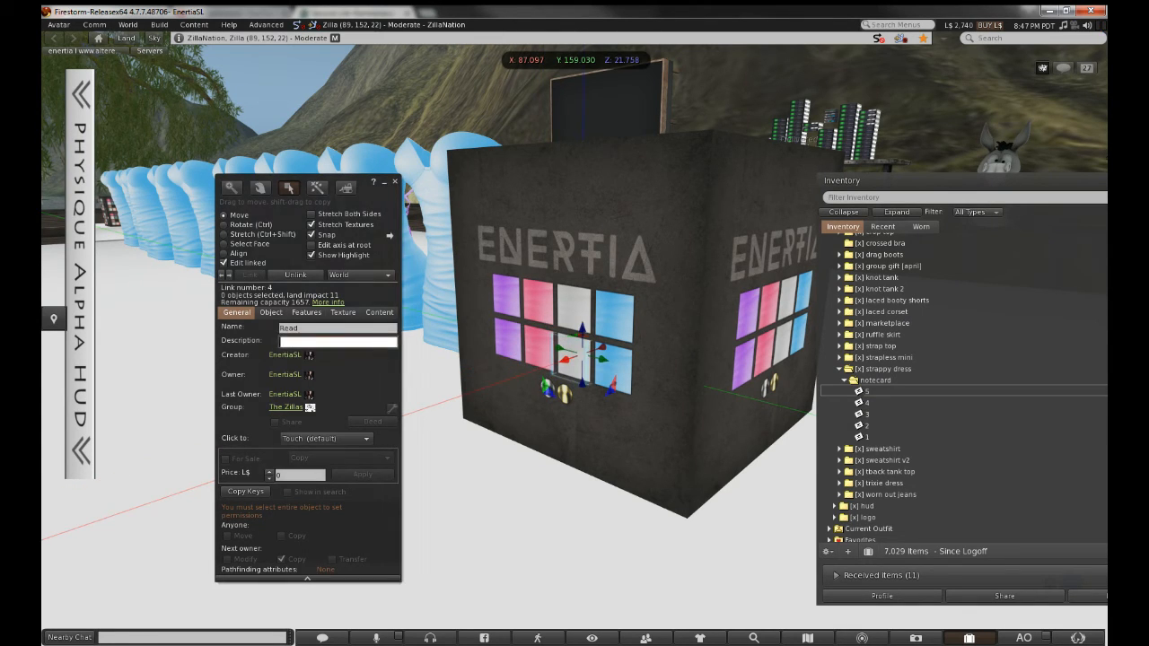
click(610, 369)
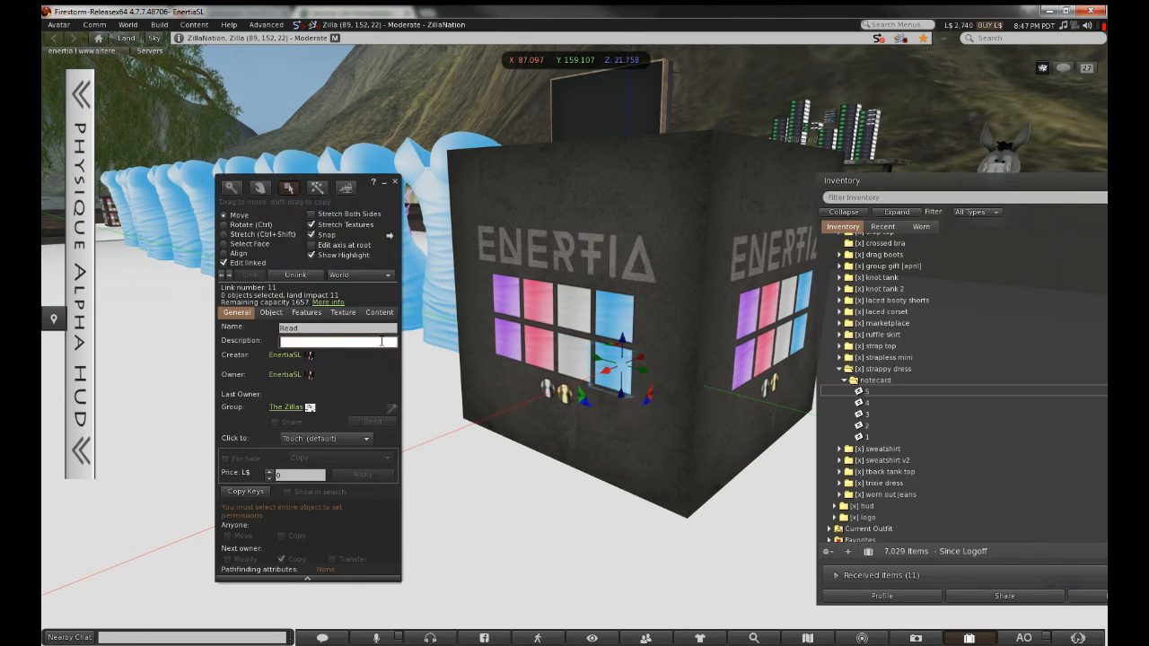
click(491, 355)
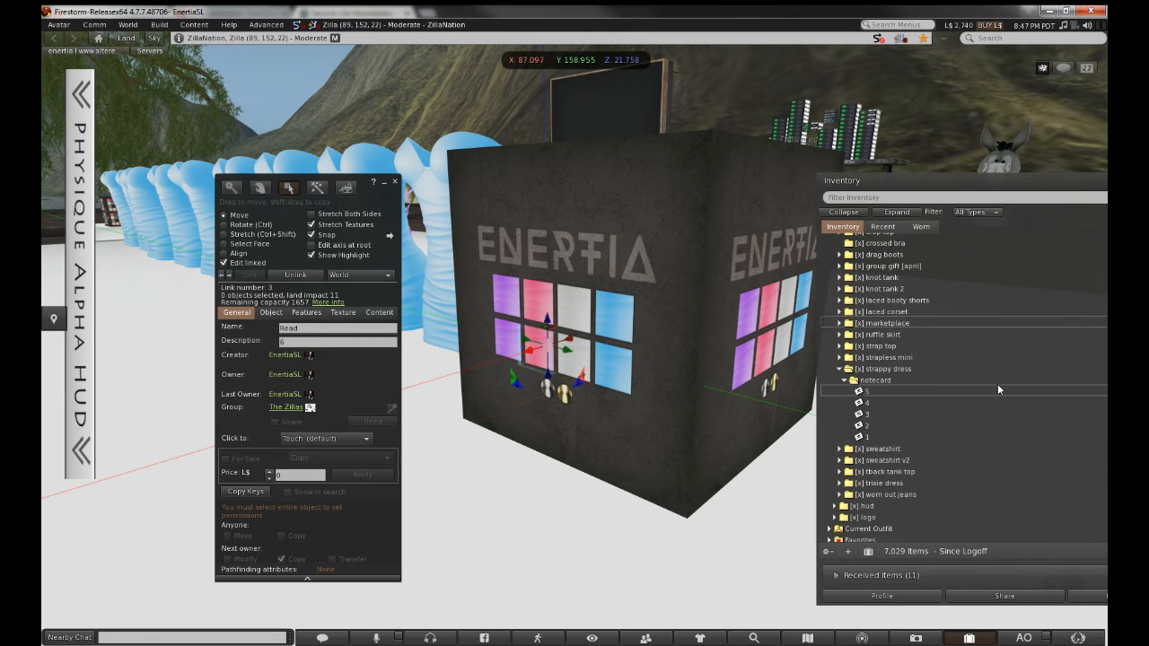
Duplicate notecard 5, rename the copy to 6, and open it
click(932, 391)
key(ctrl+c)
key(ctrl+v)
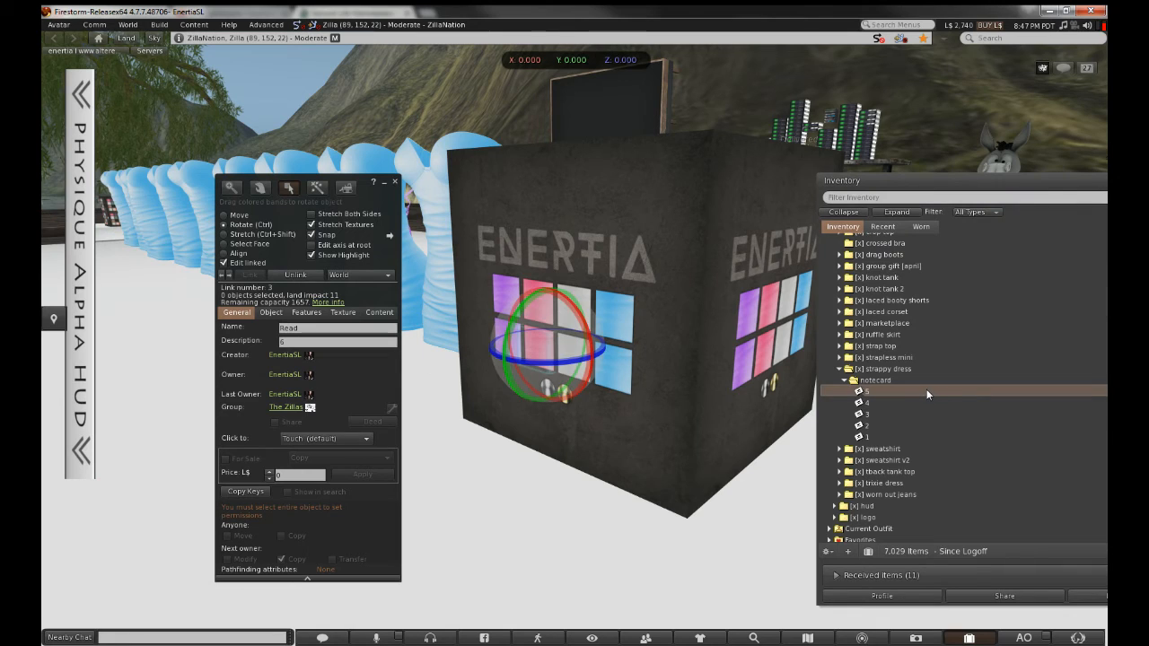
right_click(926, 392)
click(934, 427)
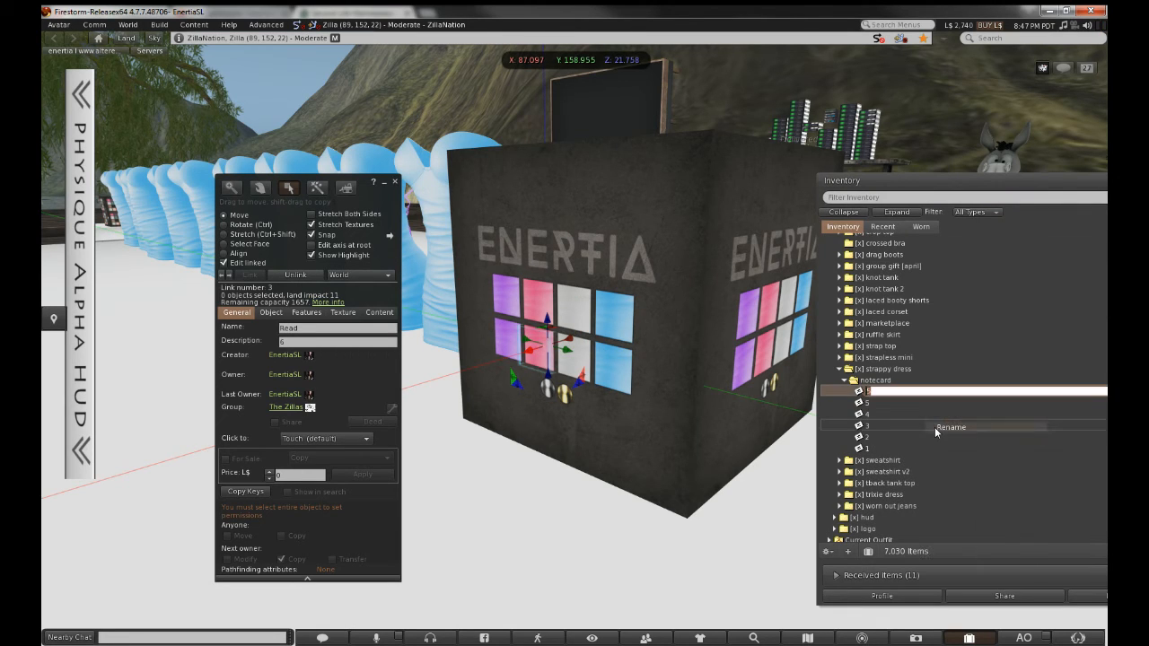
text(6)
key(Return)
key(Return)
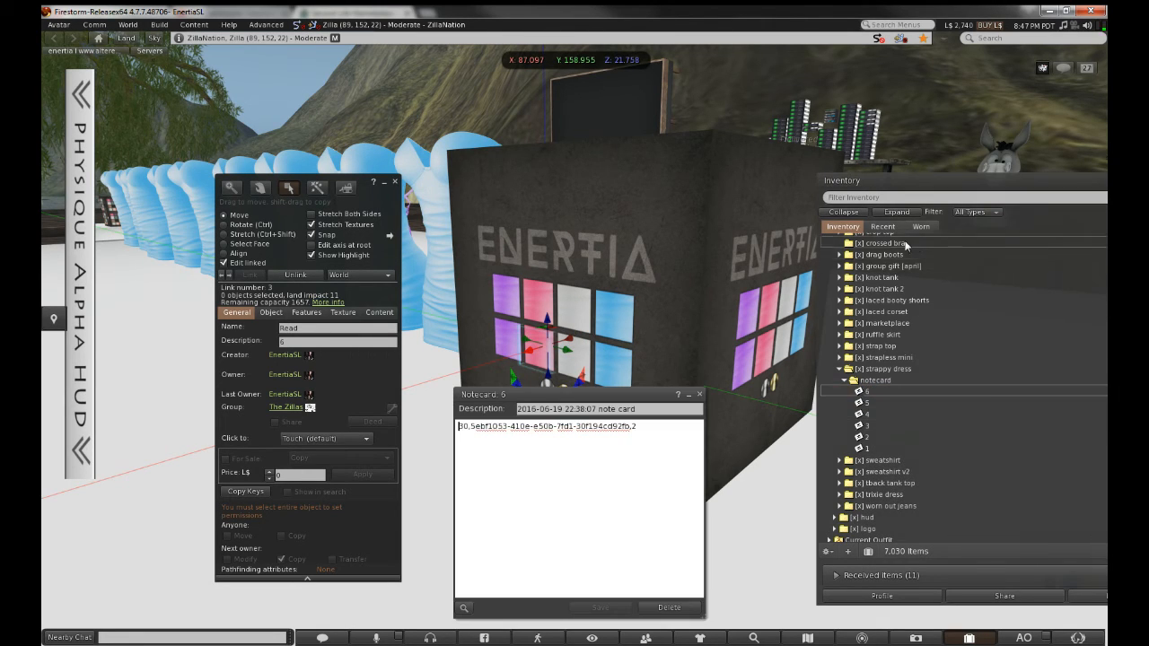
Replace notecard 6's old UUID with the string-pink texture's UUID and close it
click(891, 228)
right_click(899, 308)
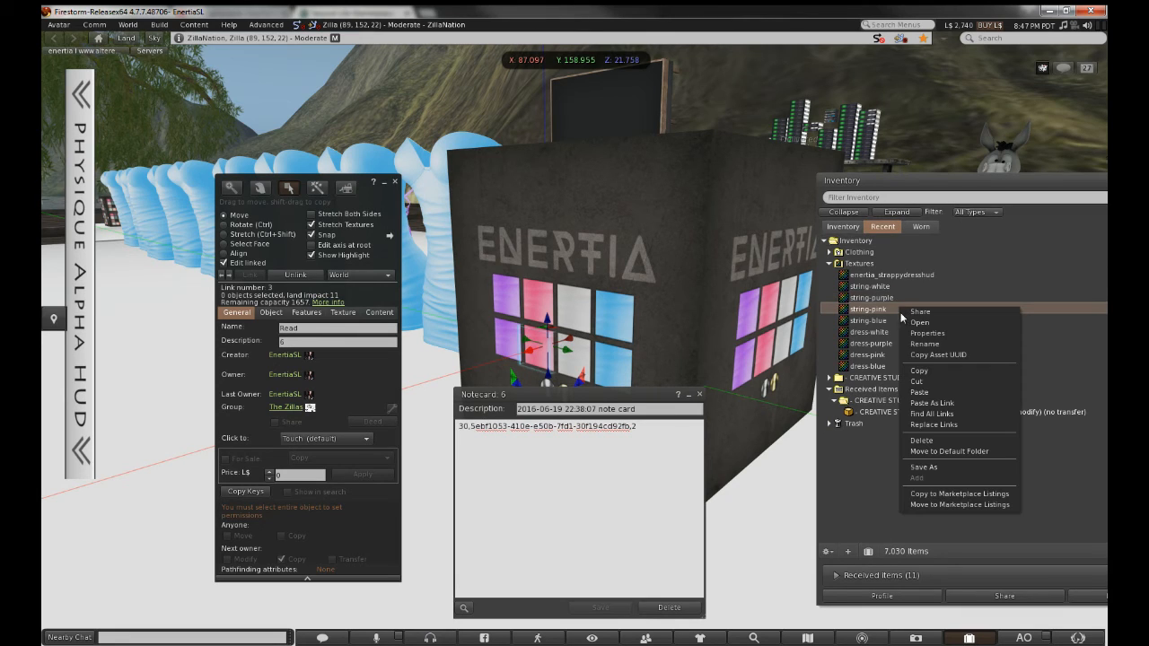
click(920, 355)
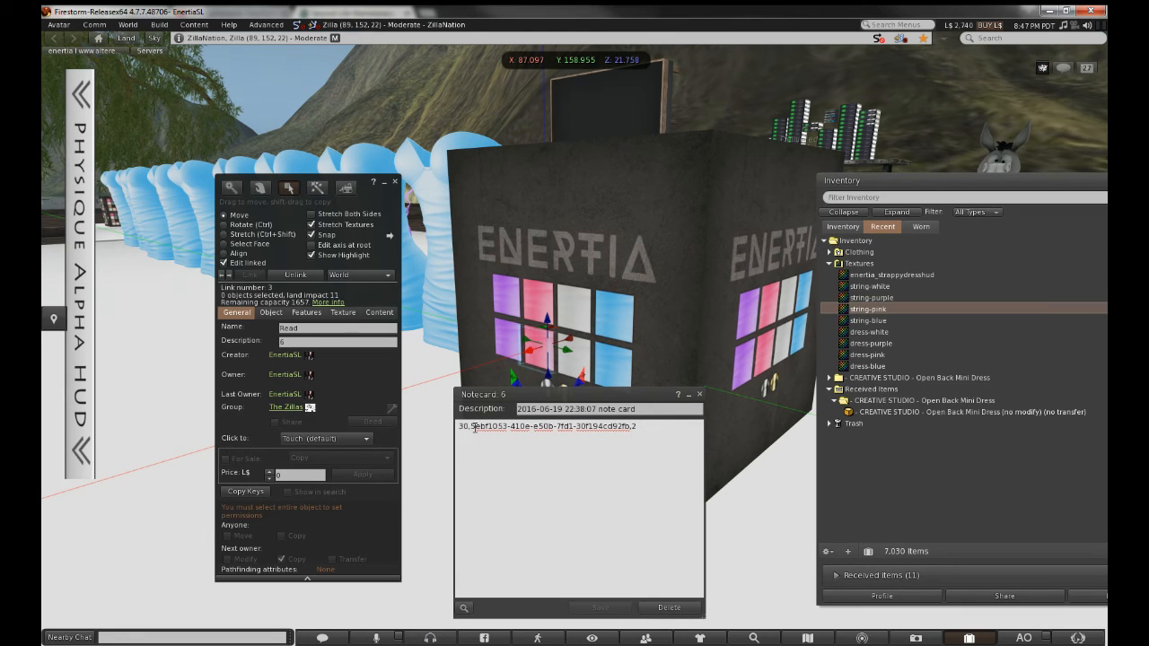
drag(469, 427, 625, 428)
click(479, 427)
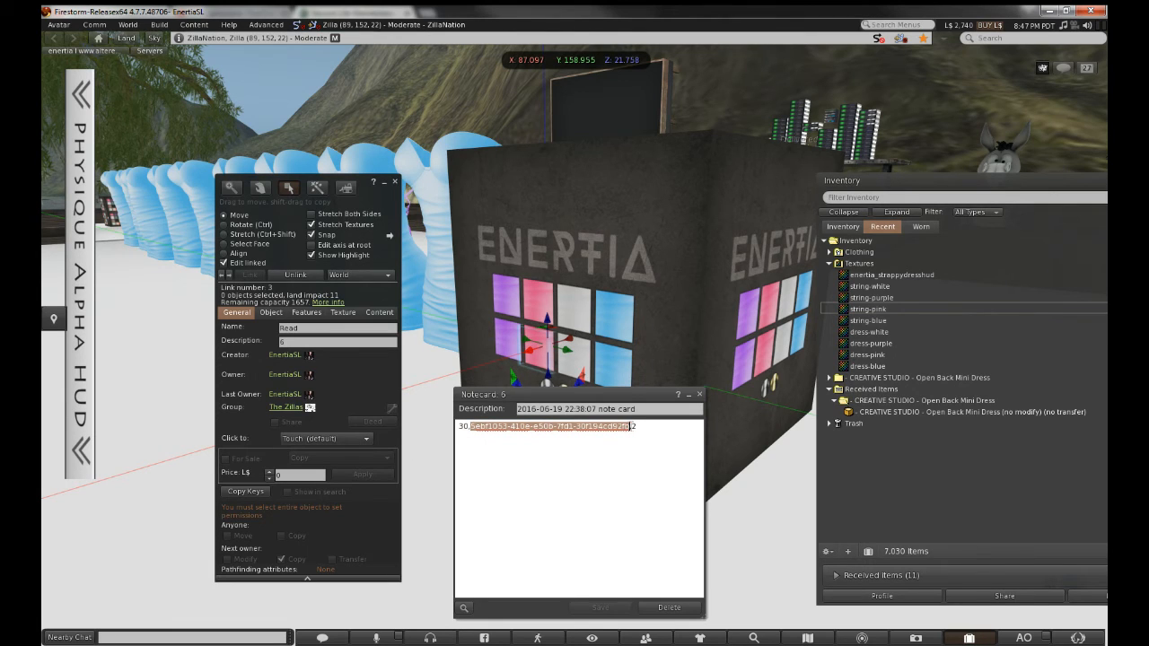
key(ctrl+v)
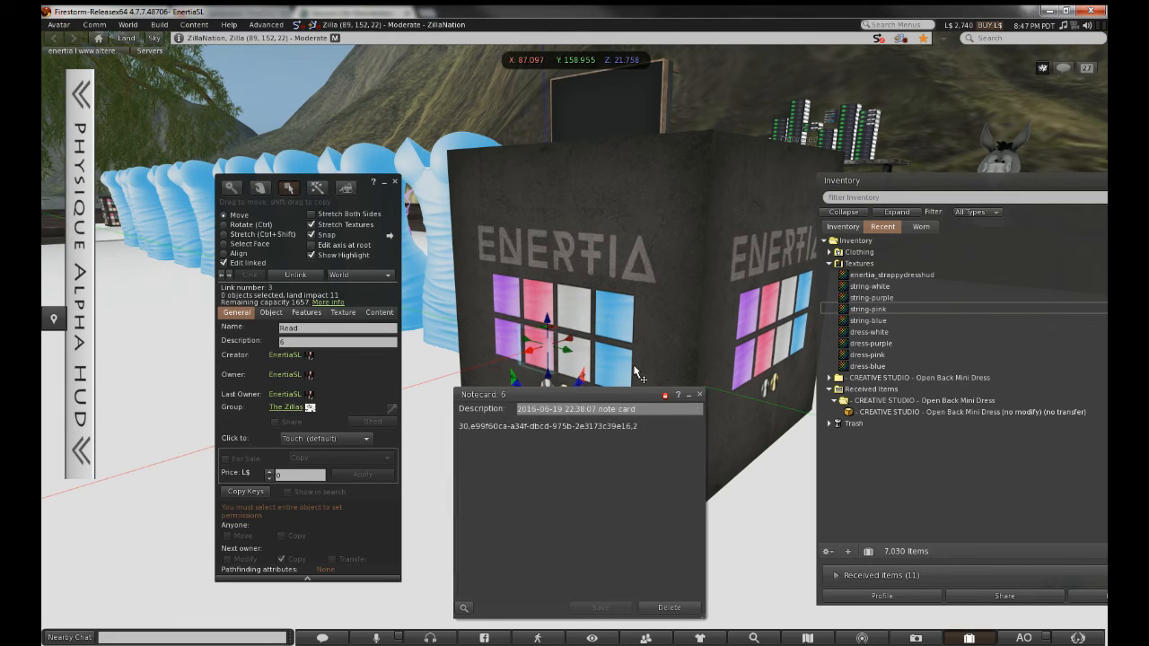
click(699, 394)
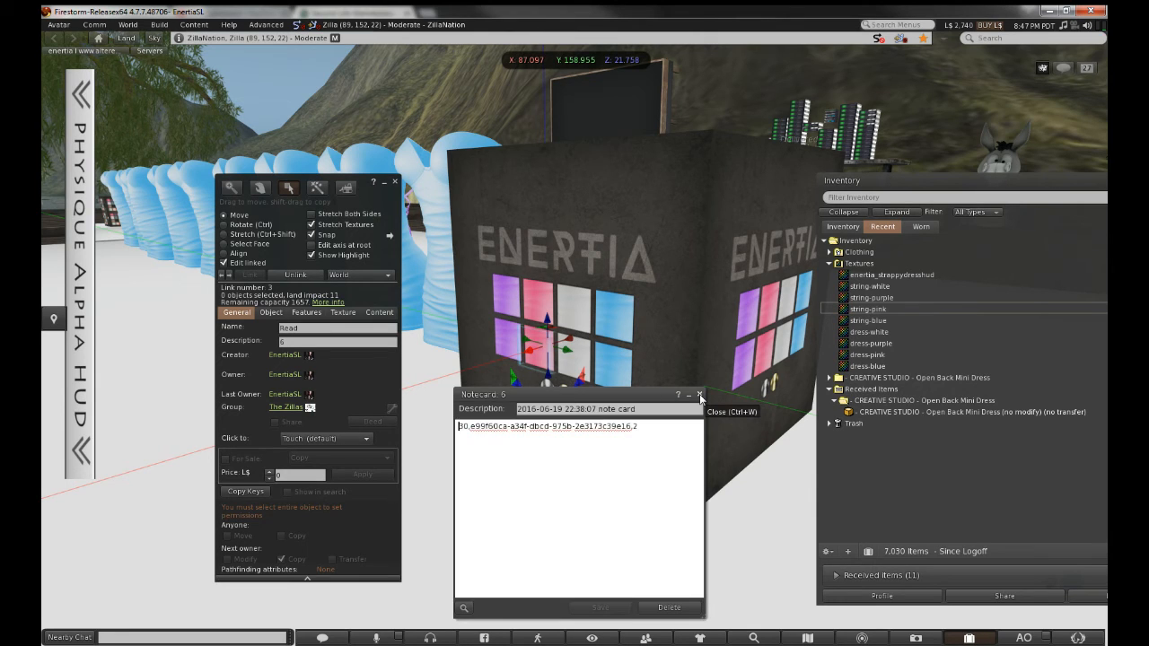
Drag notecard 6 from inventory into the whole cube's Contents list
click(379, 312)
click(834, 227)
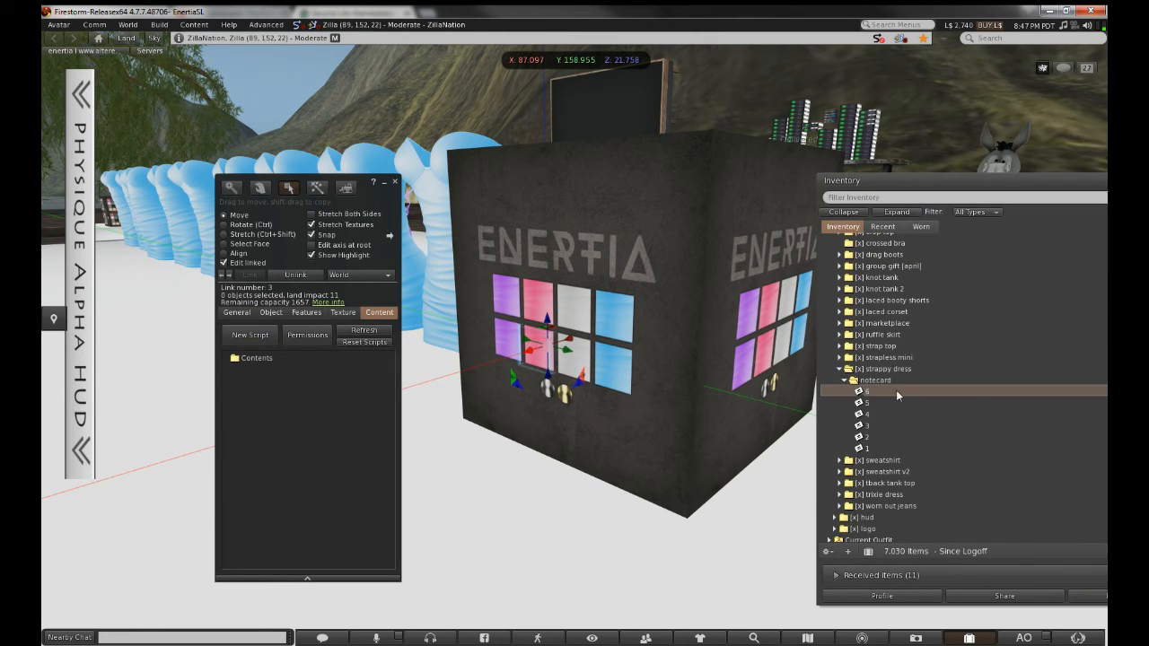
mouse_move(896, 391)
mouse_down()
mouse_move(519, 392)
mouse_move(444, 365)
mouse_move(909, 384)
mouse_up()
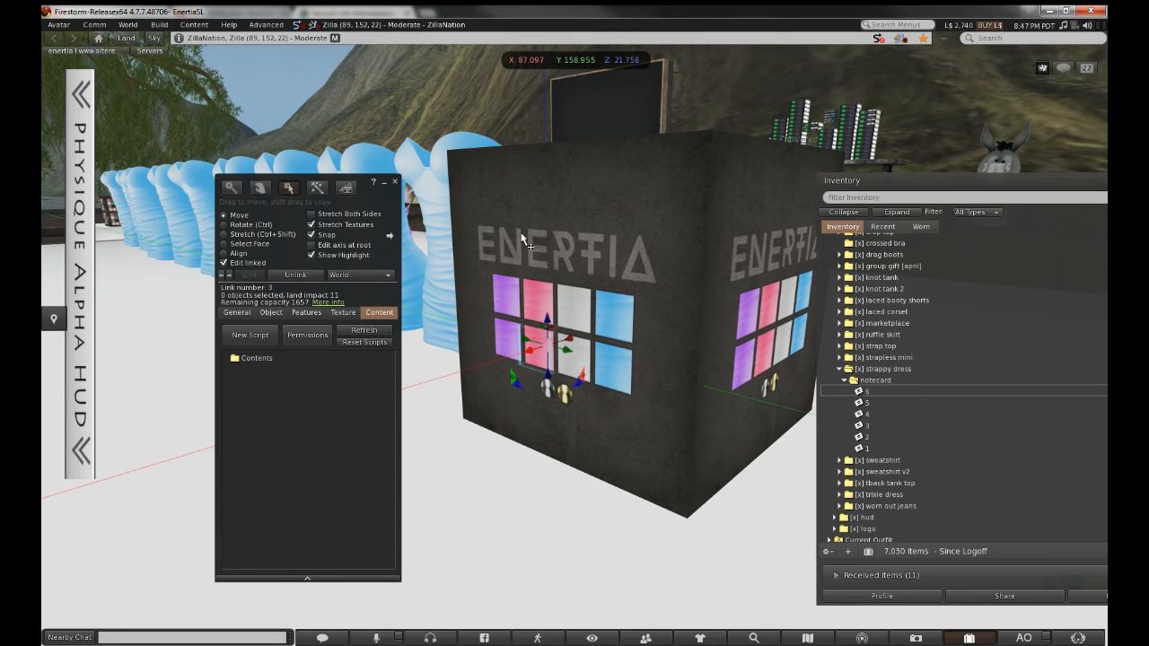
click(394, 183)
right_click(536, 247)
click(575, 297)
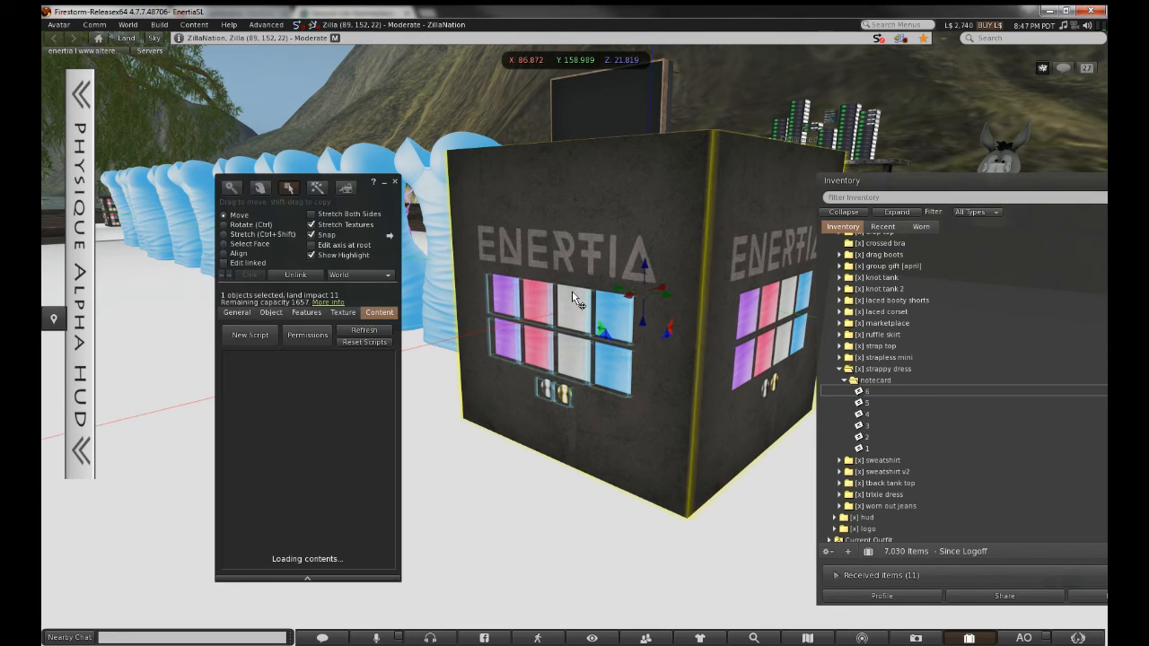
click(886, 389)
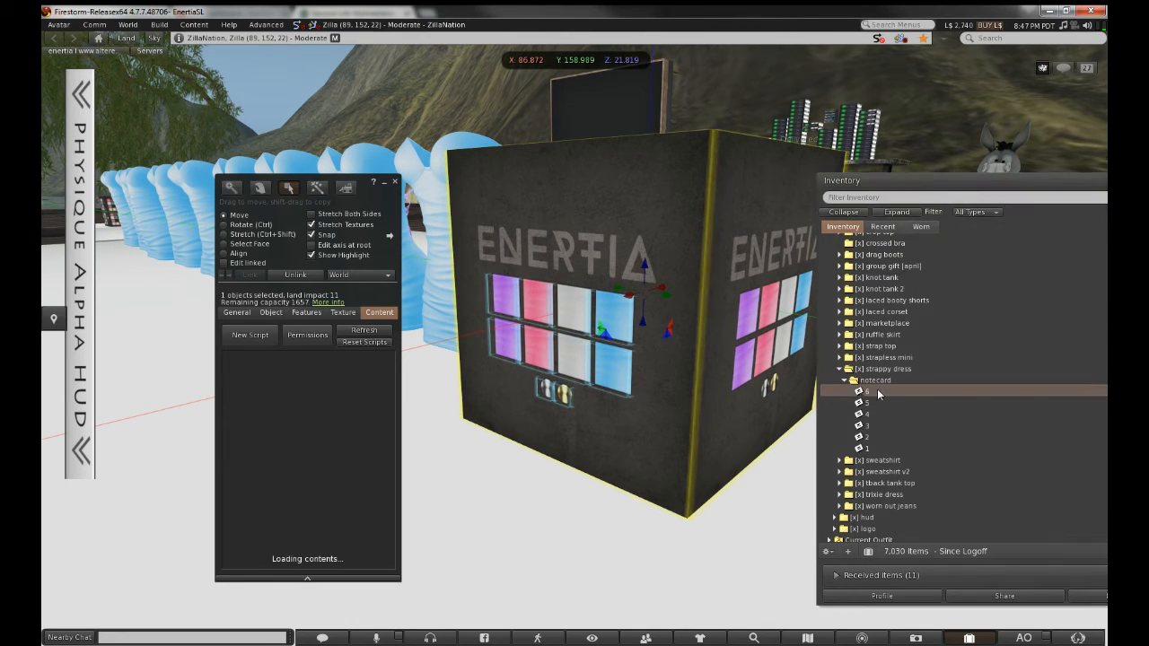
drag(888, 393, 275, 507)
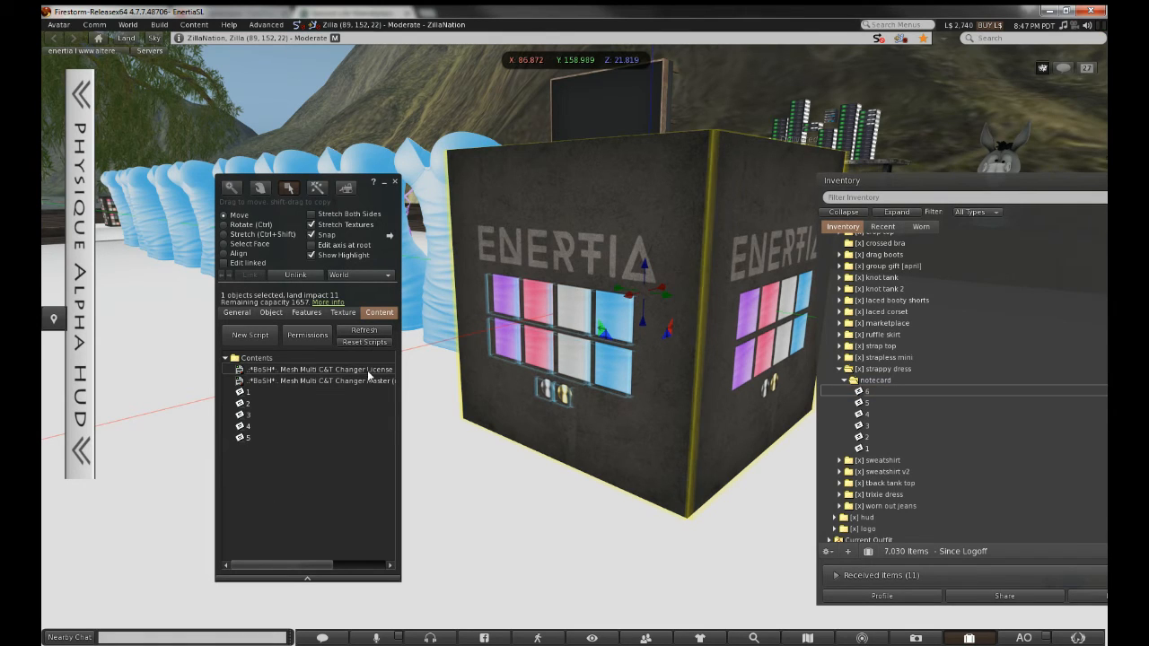
Duplicate notecard 6 in inventory and begin renaming the copy
click(867, 393)
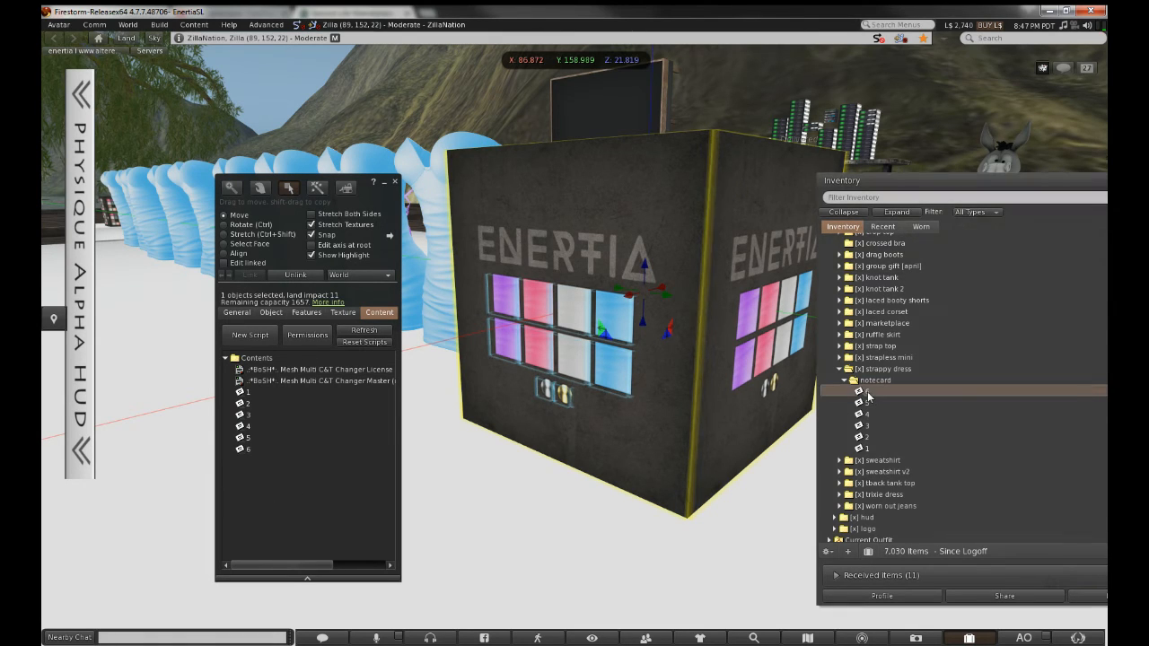
key(ctrl+v)
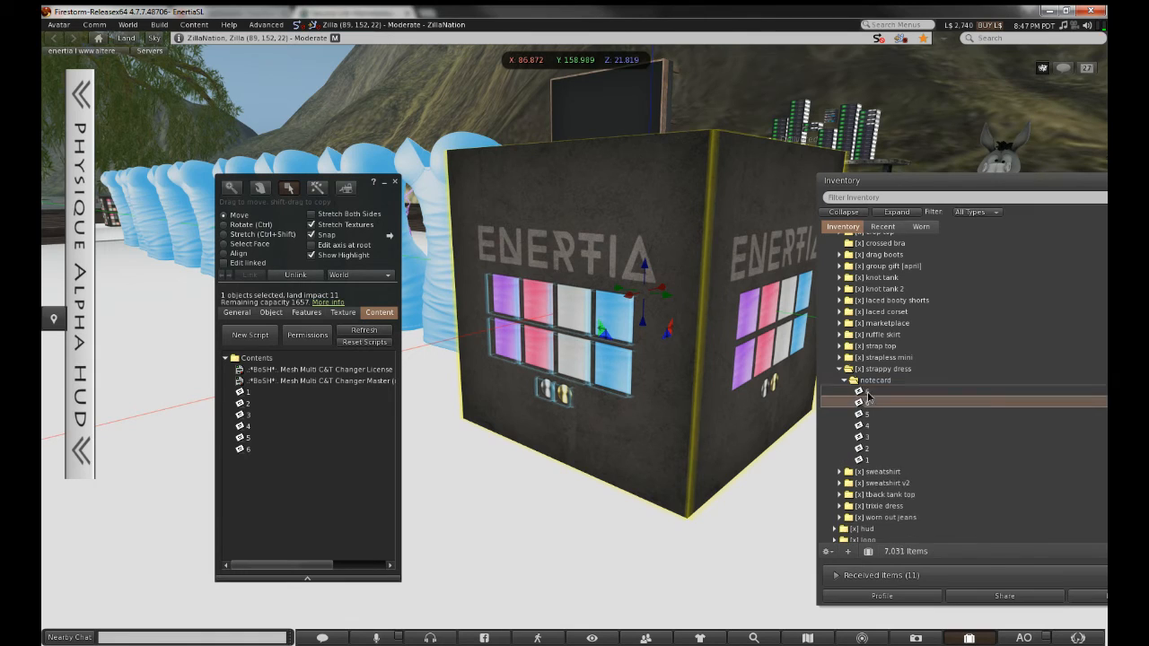
right_click(867, 391)
click(884, 429)
Name the copy 7 and open it
text(7)
key(Return)
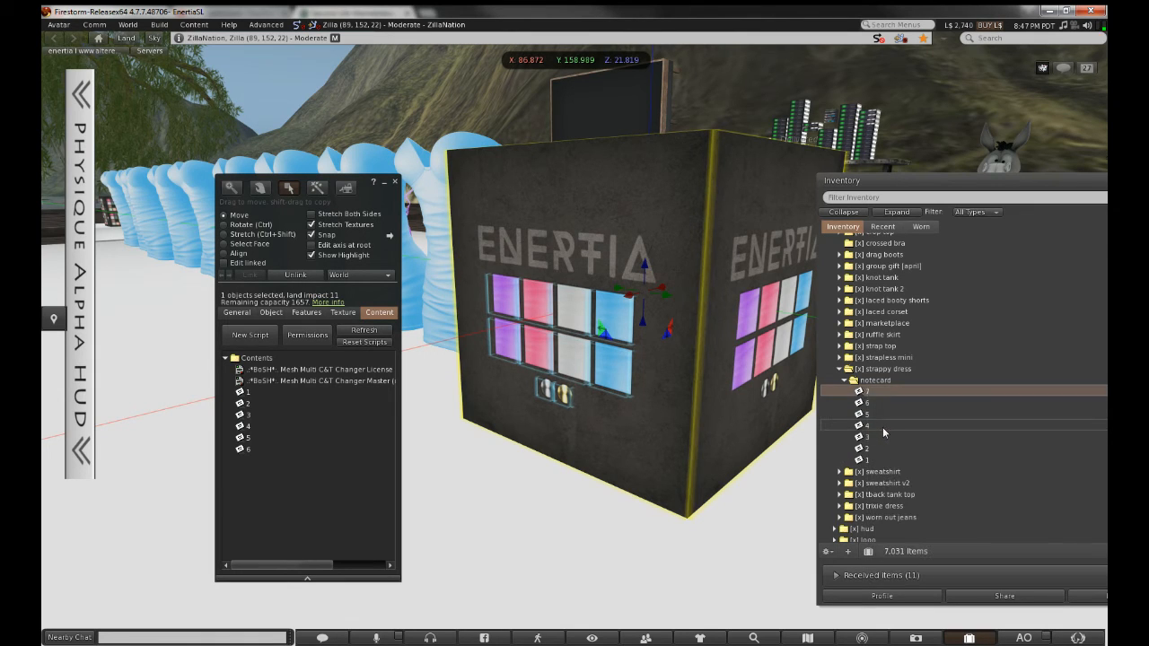
key(Return)
Paste the string-white texture's UUID over the old one in notecard 7 and close it
click(883, 227)
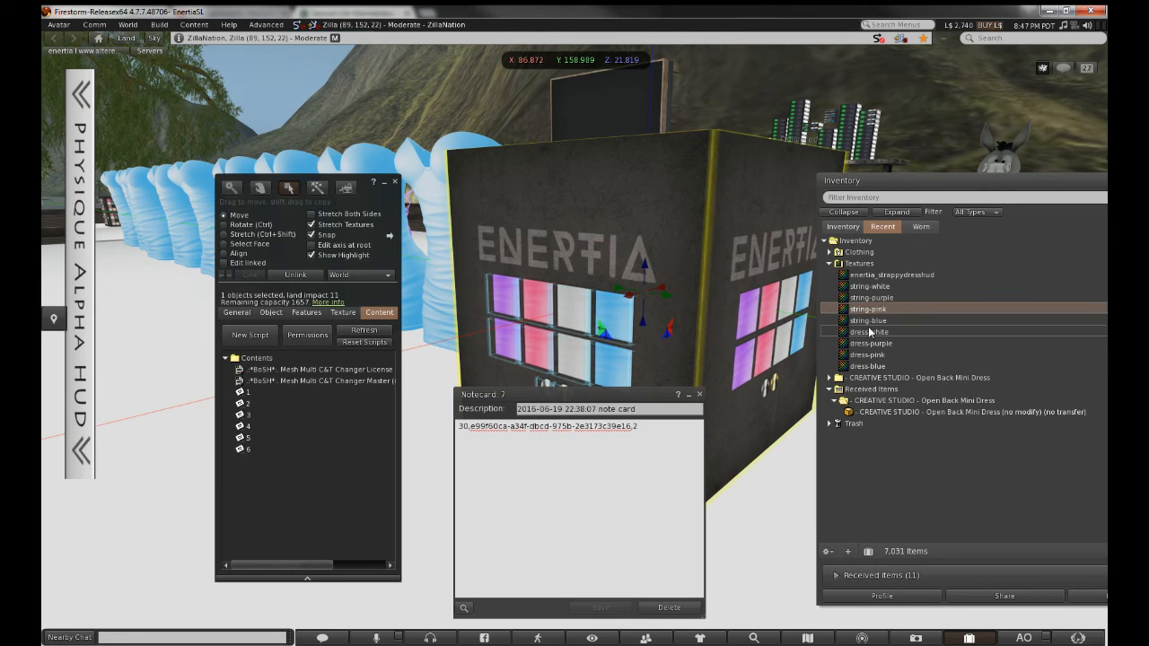
click(872, 287)
right_click(872, 287)
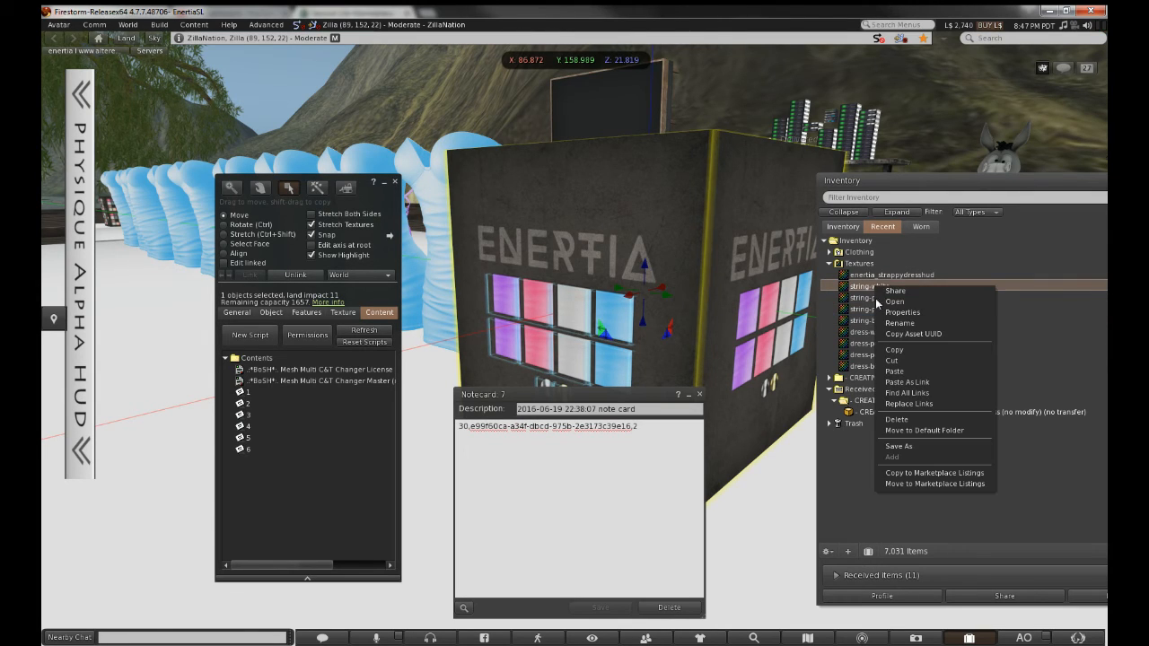
click(906, 333)
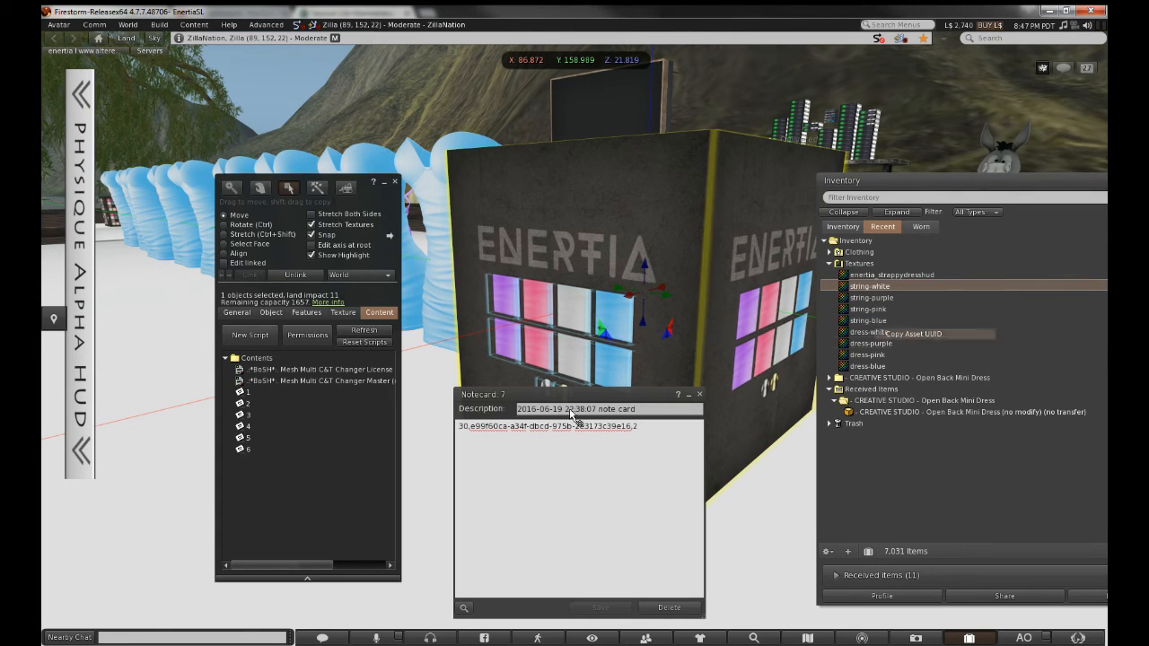
click(473, 429)
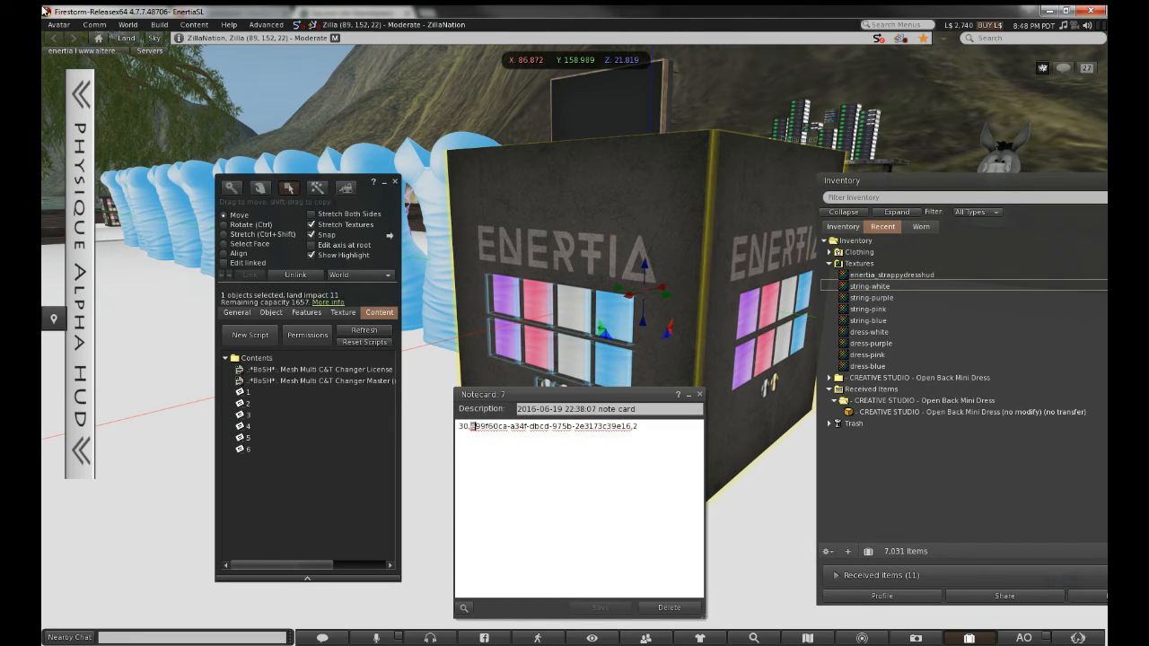
drag(493, 426, 639, 427)
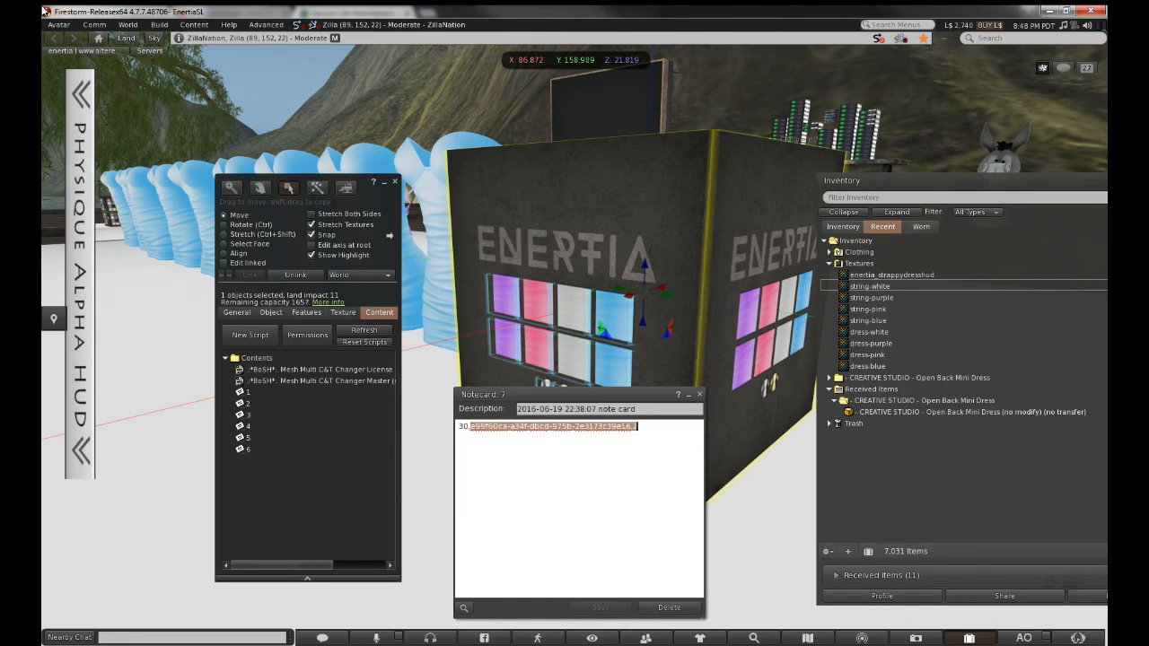
text(f49654fa-0e9b-4ae9-1e4e-c07b30cee6f2)
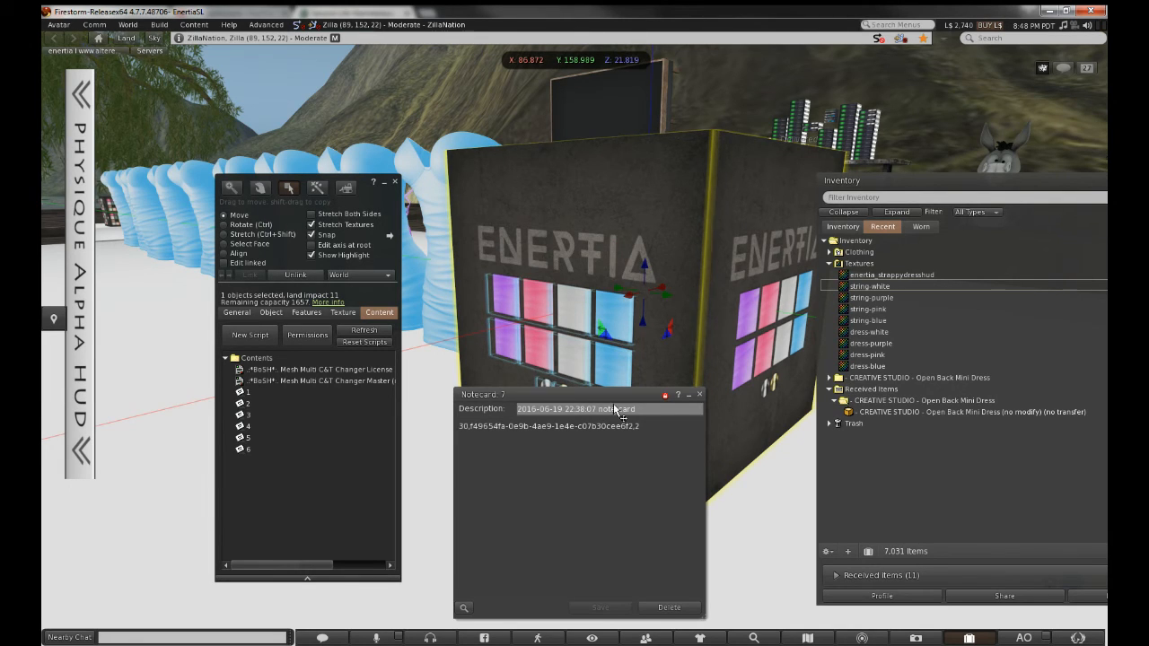
click(700, 395)
click(699, 394)
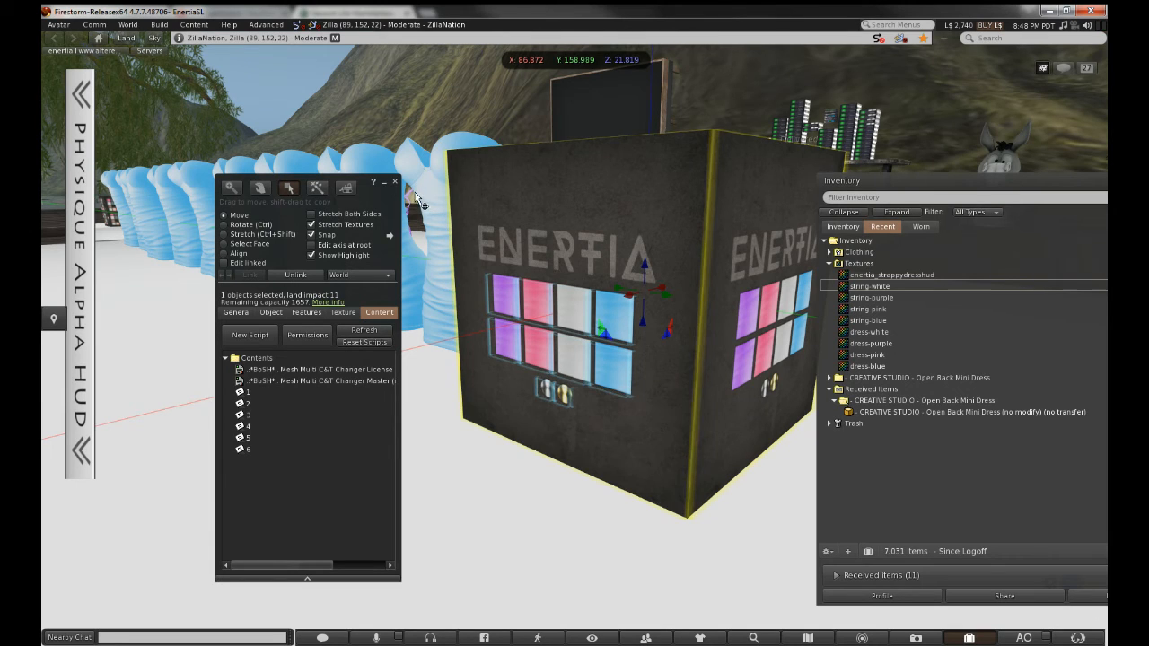
Drag notecard 7 from the strappy dress notecard folder into the HUD cube's contents
click(394, 182)
right_click(579, 302)
click(600, 330)
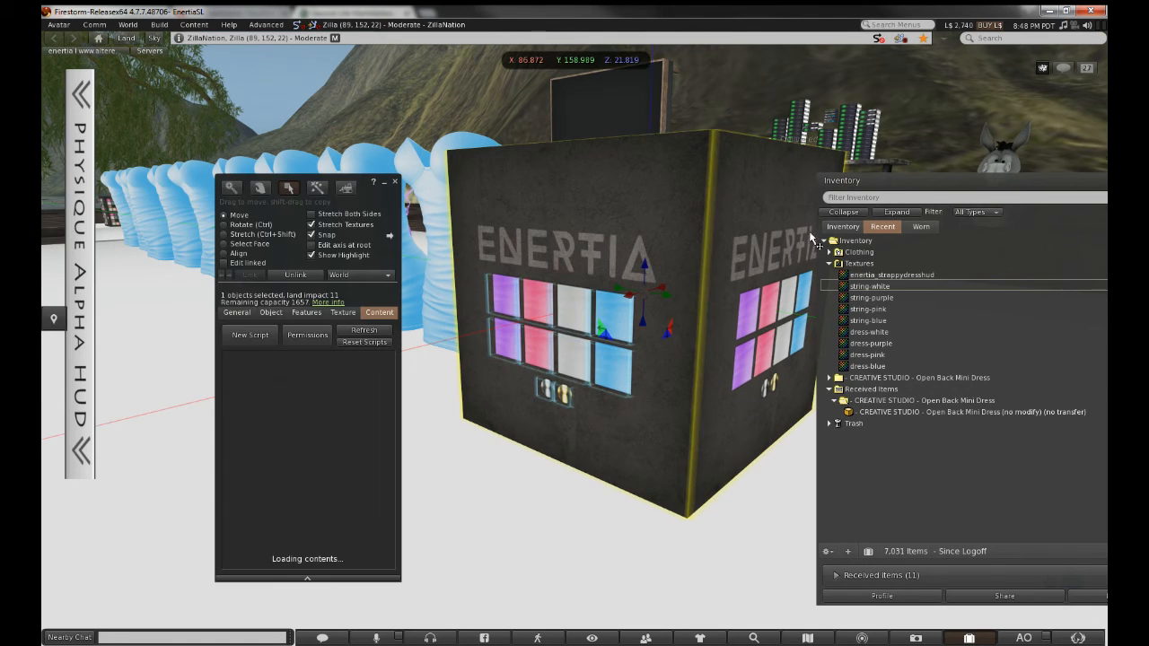
click(836, 227)
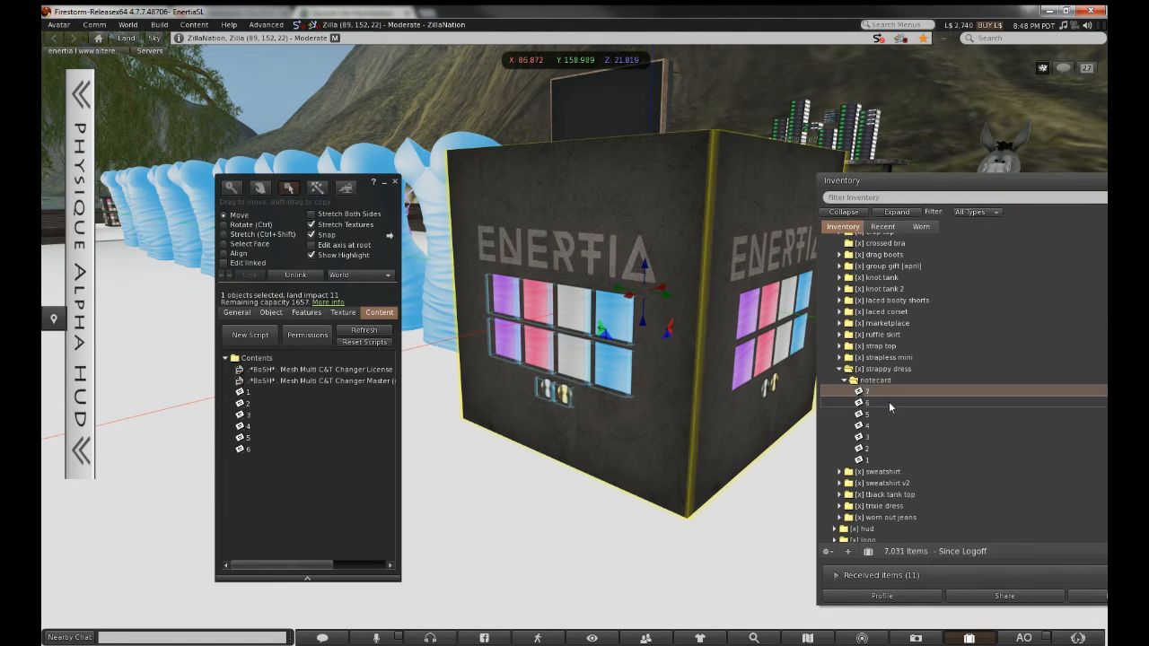
drag(971, 393, 453, 461)
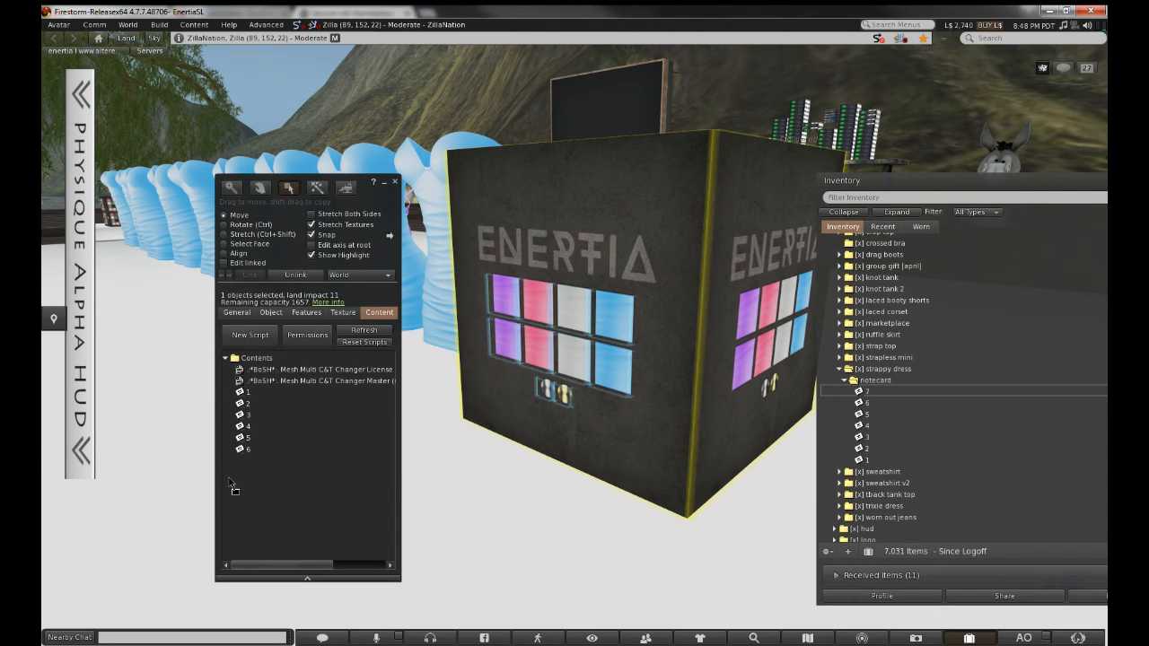
drag(231, 486, 228, 482)
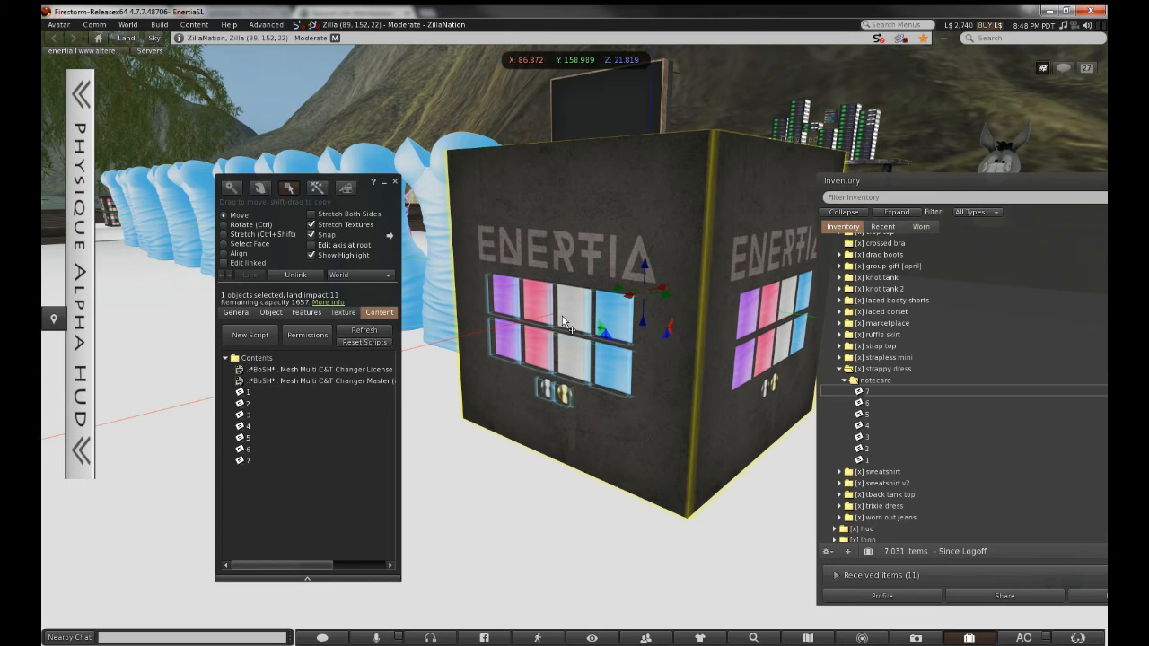
Inspect the cube's linked button parts, including the blue button and the part named Read, then close Build
click(223, 263)
click(617, 379)
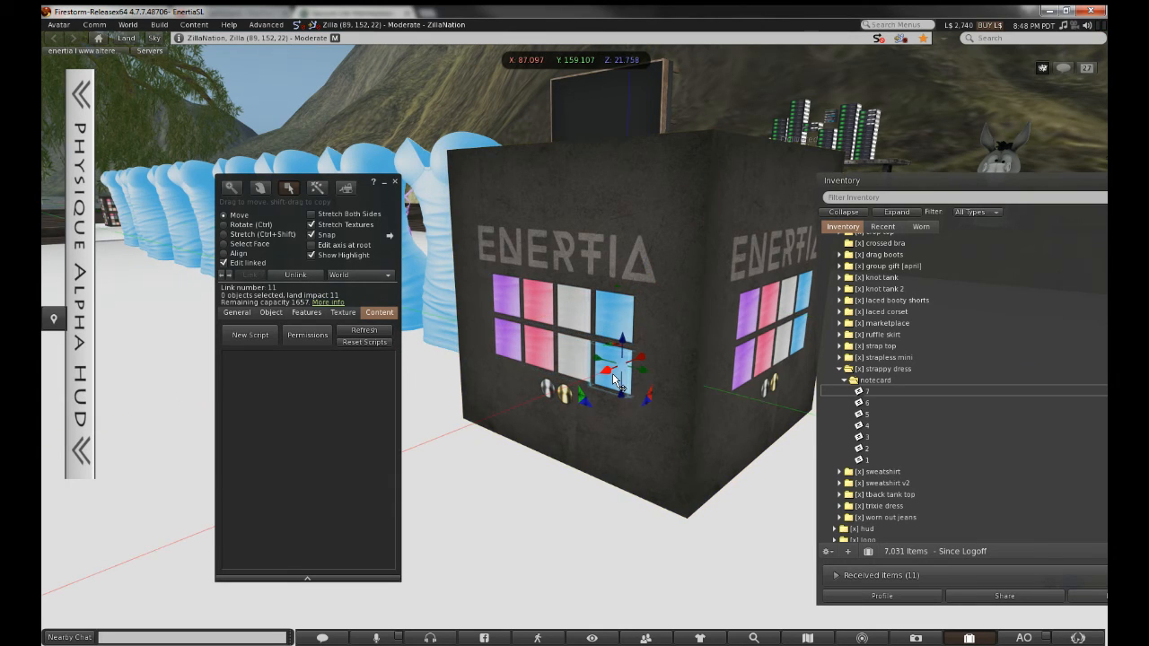
click(394, 182)
right_click(570, 290)
click(592, 325)
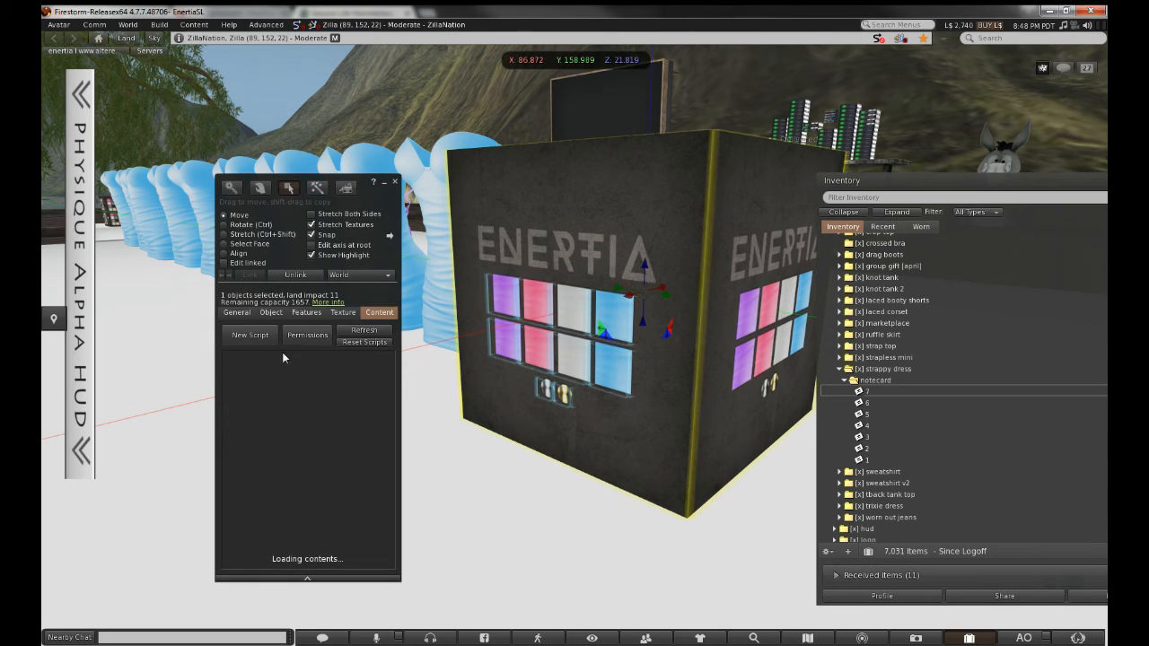
click(236, 313)
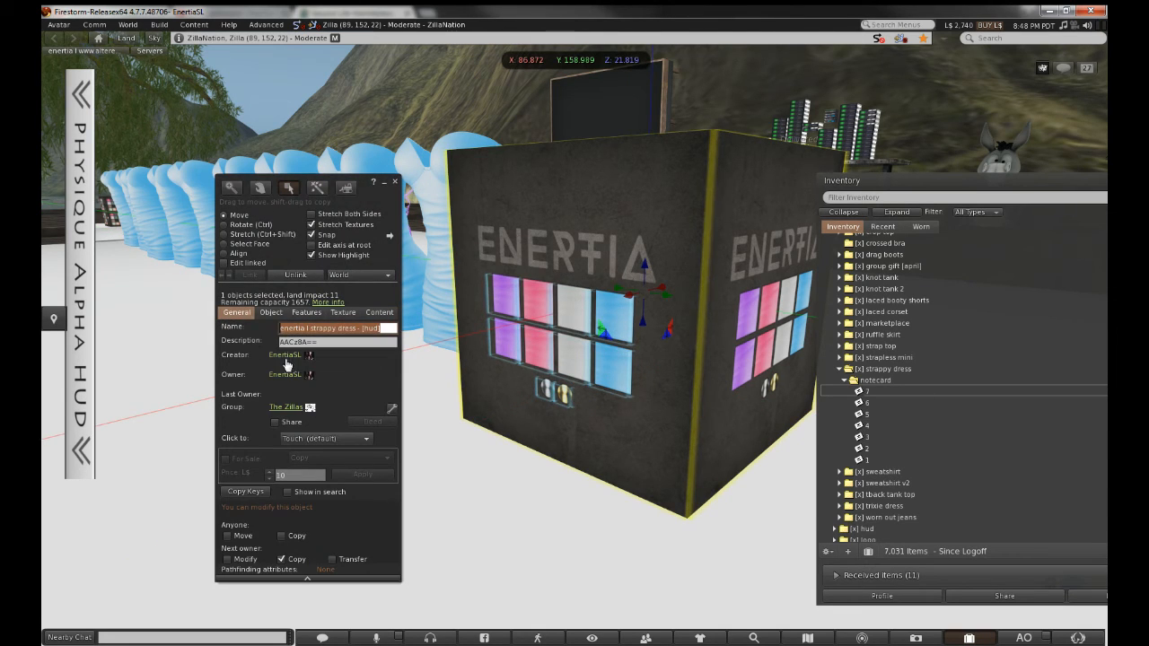
click(252, 262)
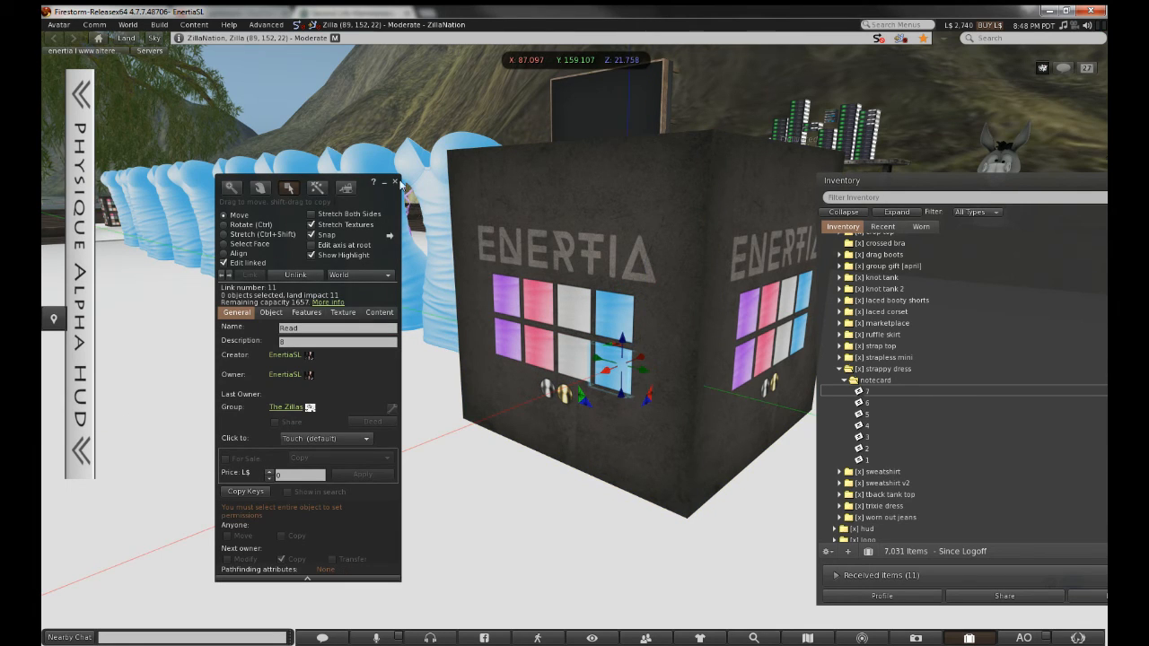
click(397, 183)
click(868, 392)
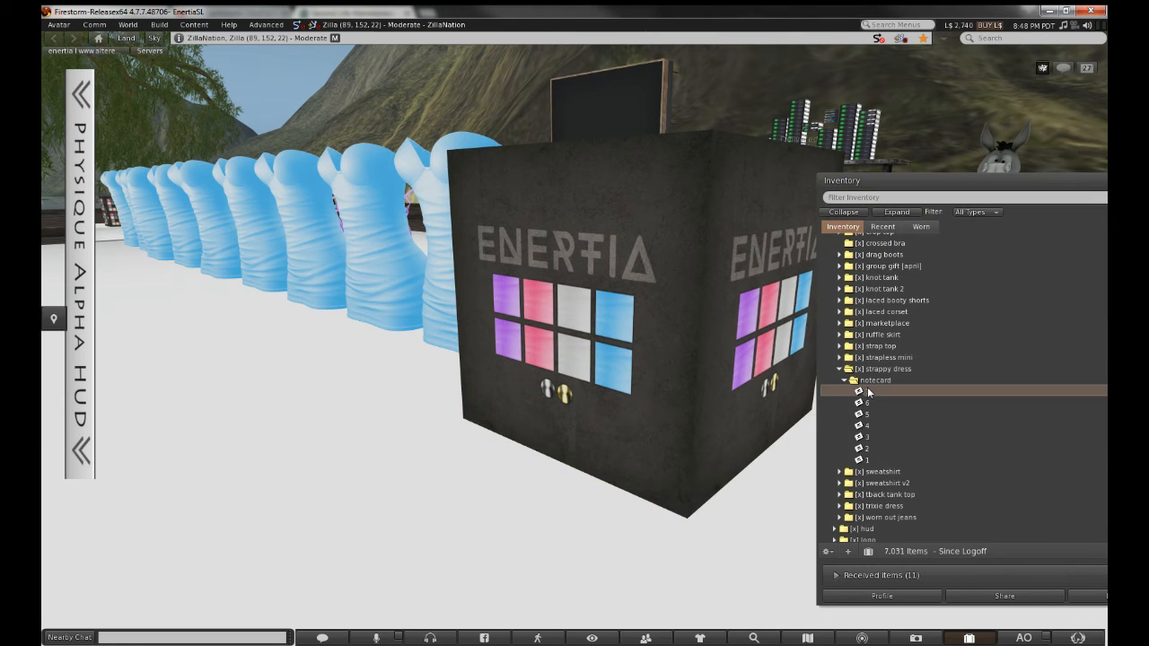
Rename notecard 7 to 8 and open it
right_click(868, 392)
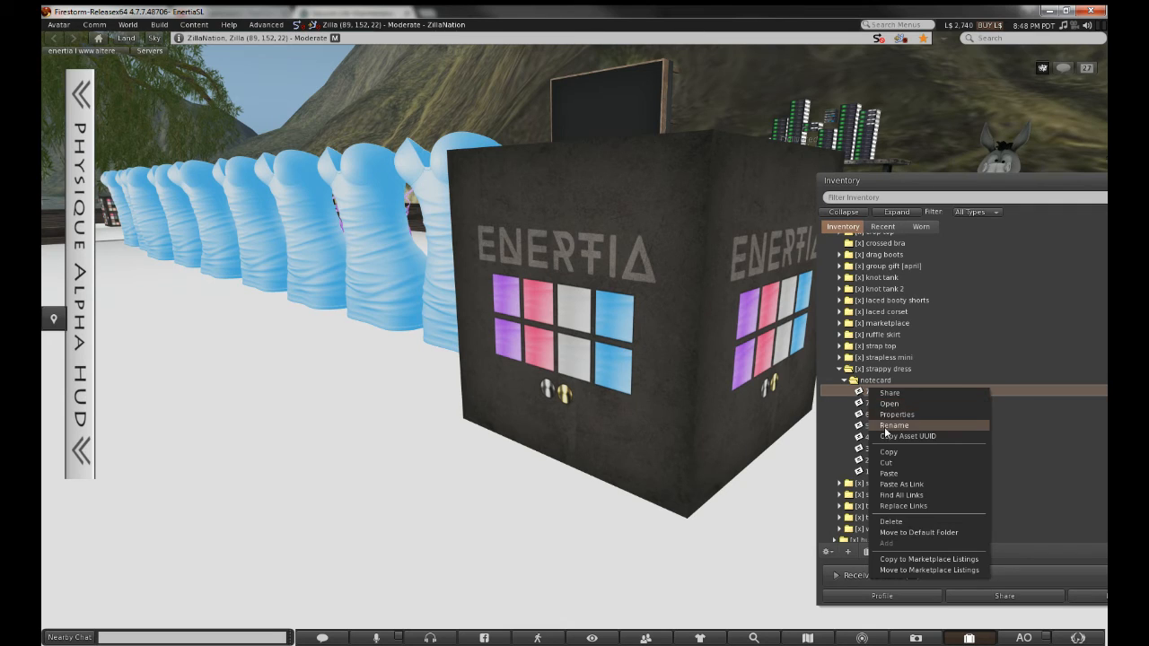
click(884, 424)
text(8)
key(Return)
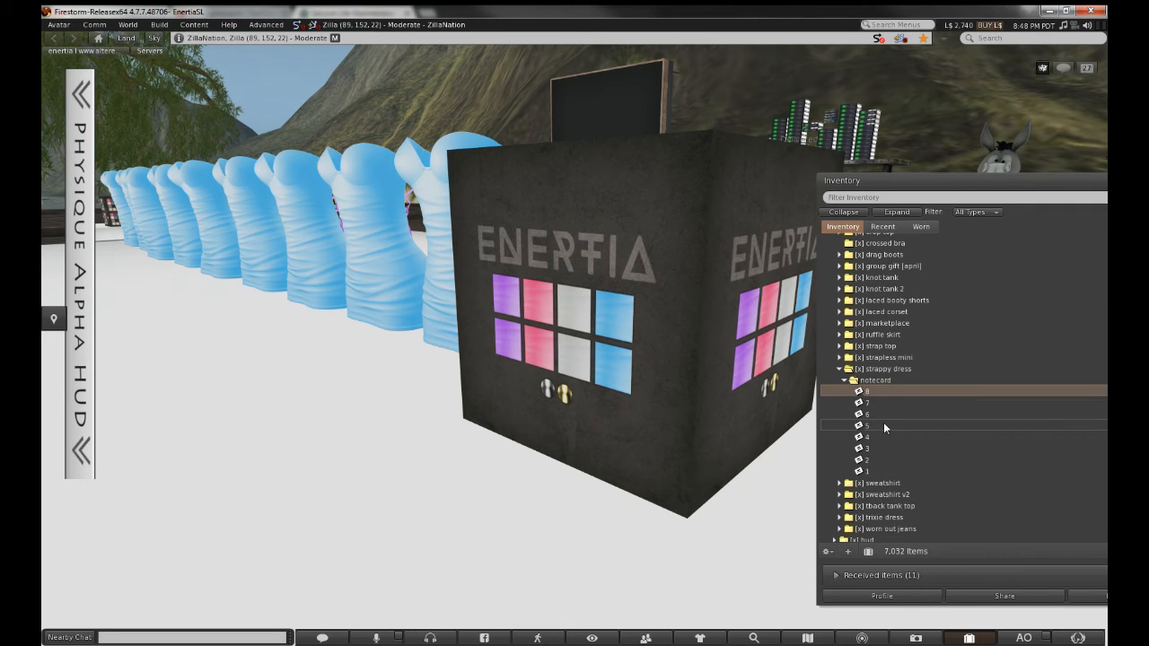
key(Return)
Replace notecard 8's old UUID with the string-blue texture's UUID, save and close it
right_click(584, 270)
click(651, 329)
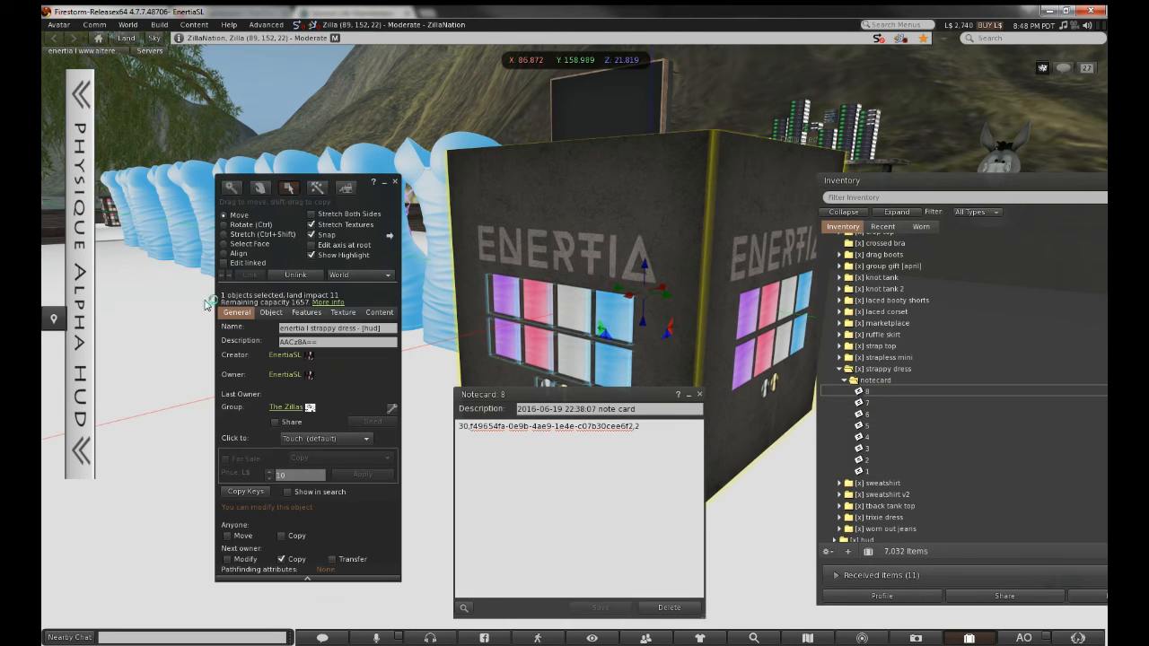
click(394, 182)
click(882, 227)
click(880, 285)
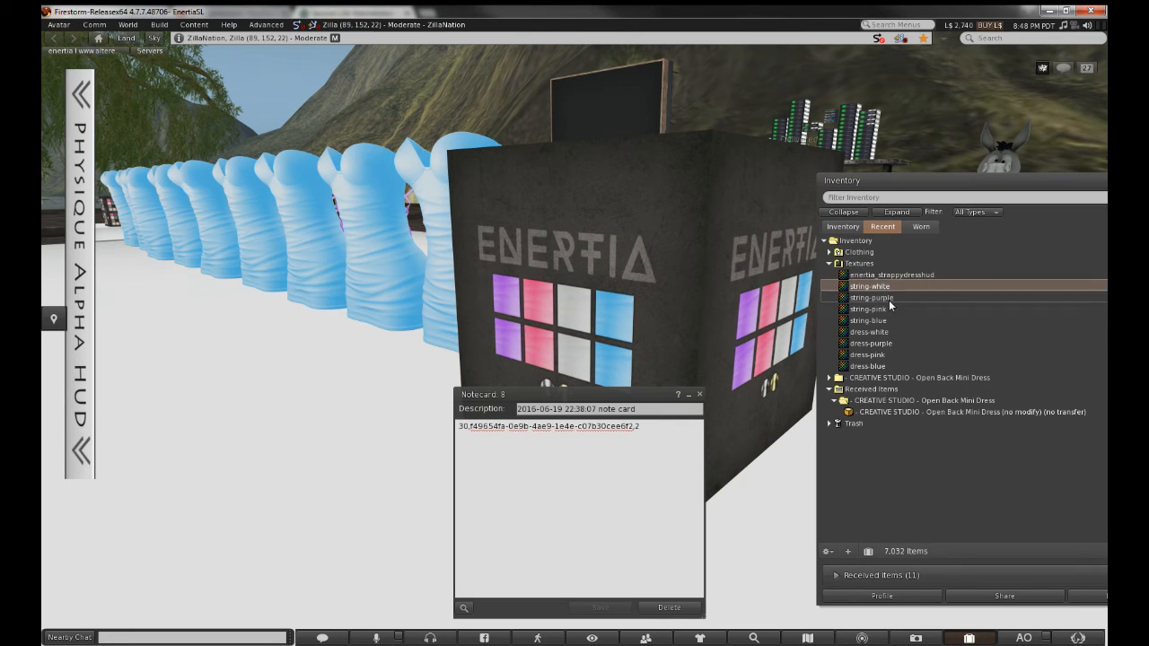
right_click(891, 319)
click(908, 366)
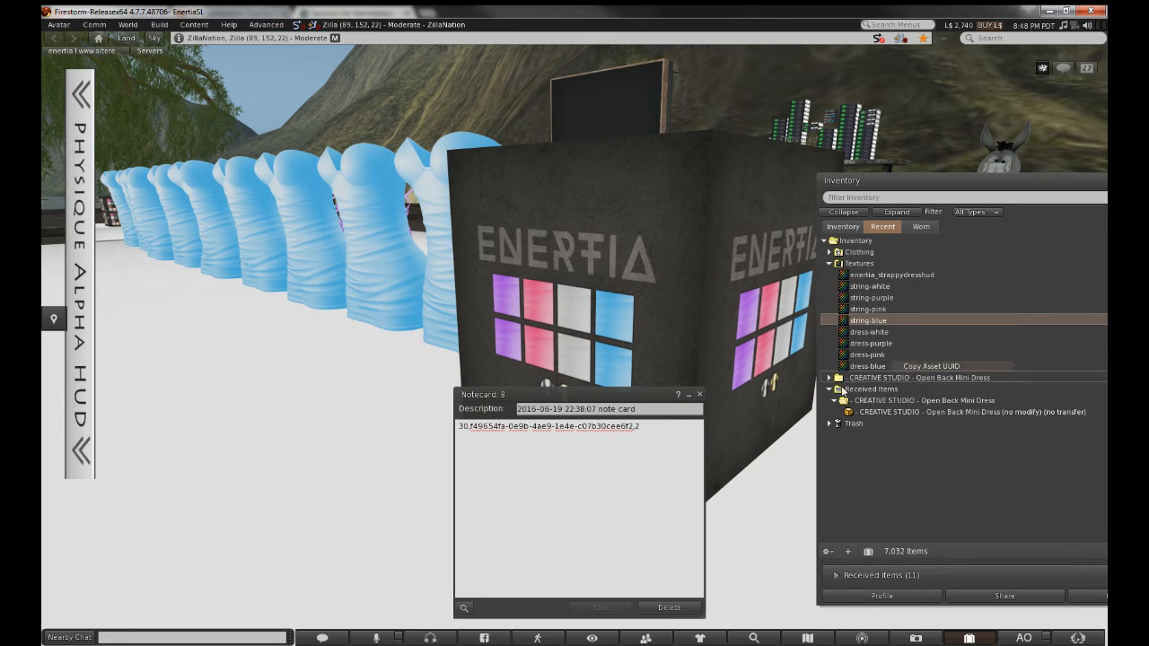
drag(471, 426, 634, 427)
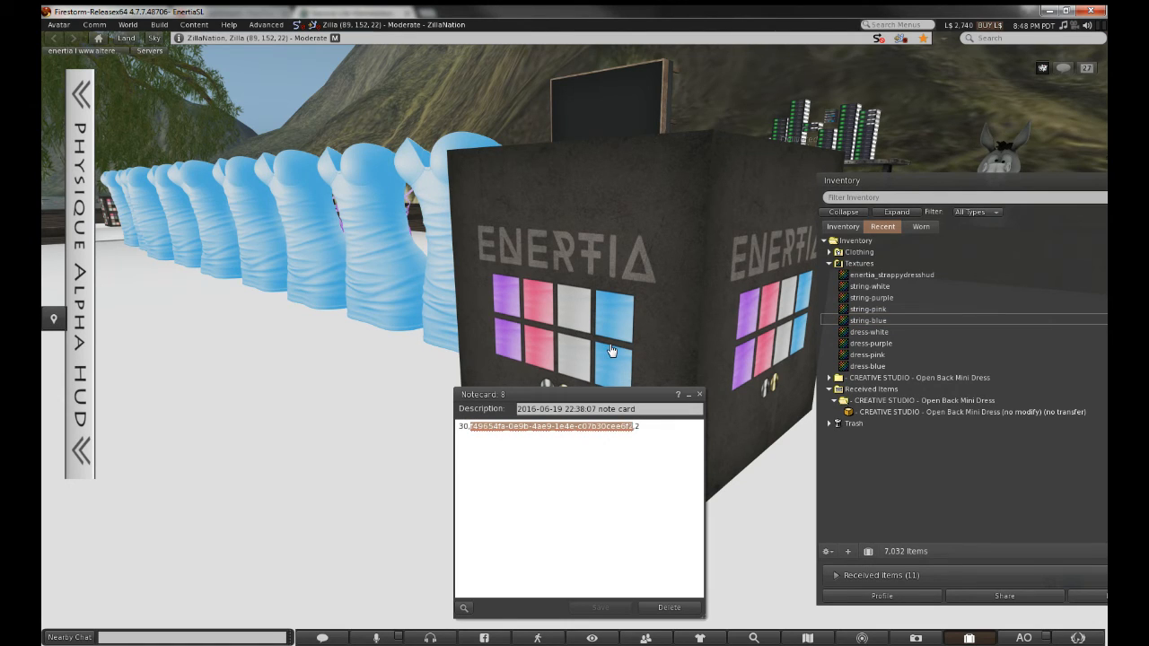
key(ctrl+v)
key(ctrl+s)
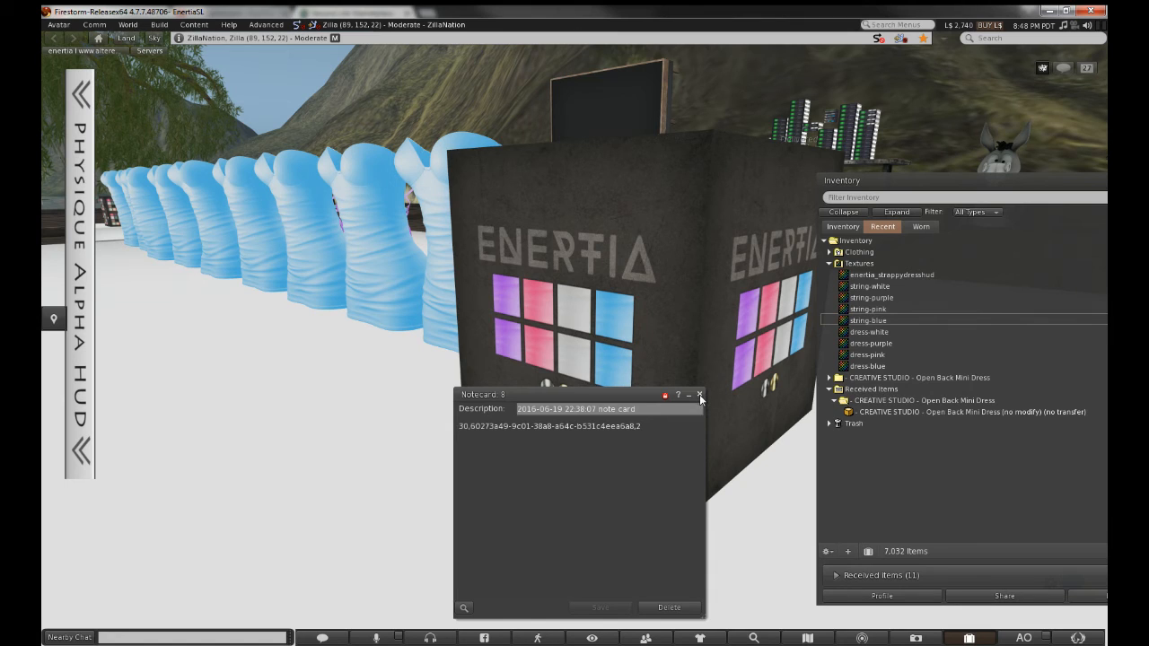
click(699, 394)
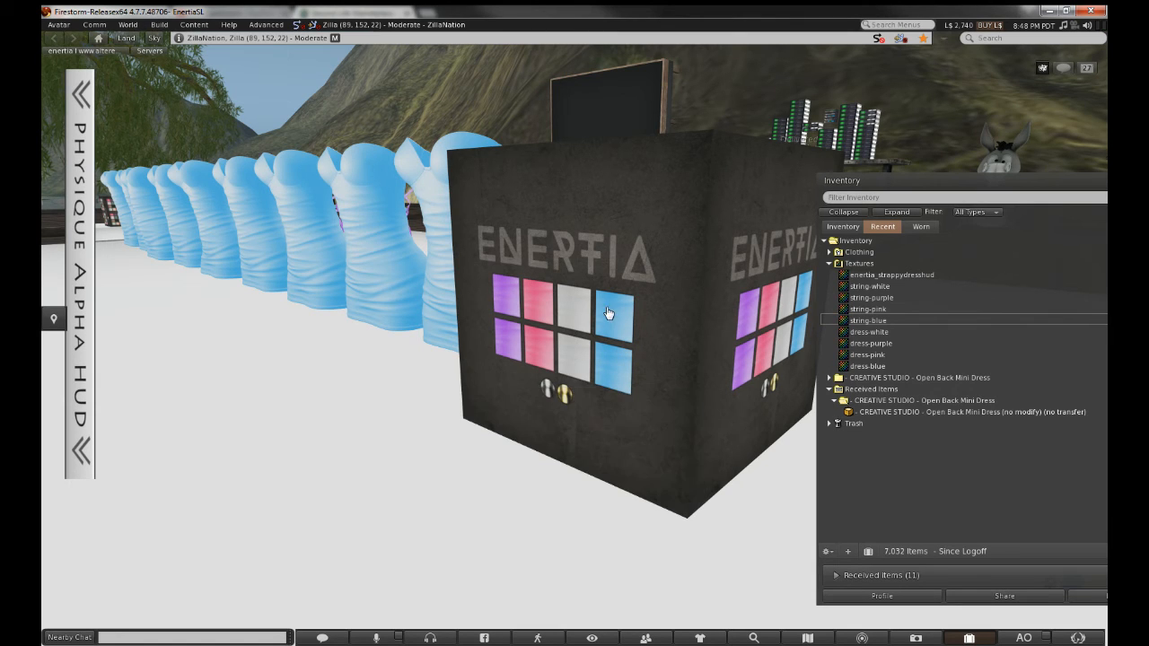
Add notecard 8 to the HUD cube's contents, then apply purple to the dress row
right_click(606, 307)
click(626, 334)
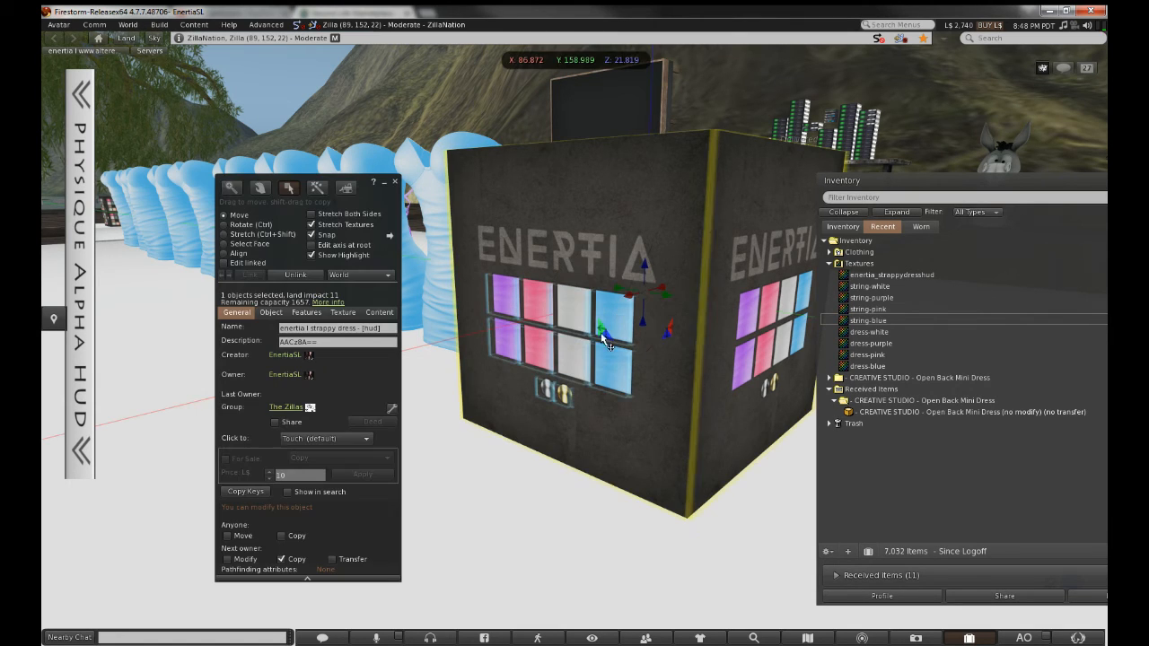
click(843, 226)
drag(912, 391, 402, 391)
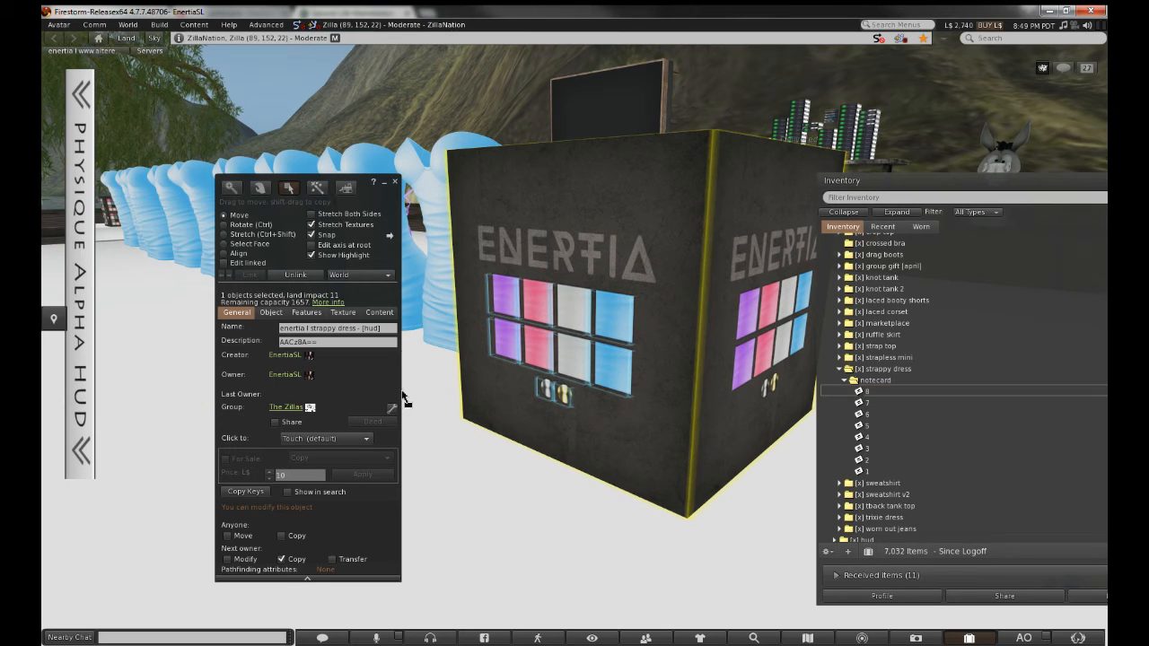
drag(395, 310, 308, 479)
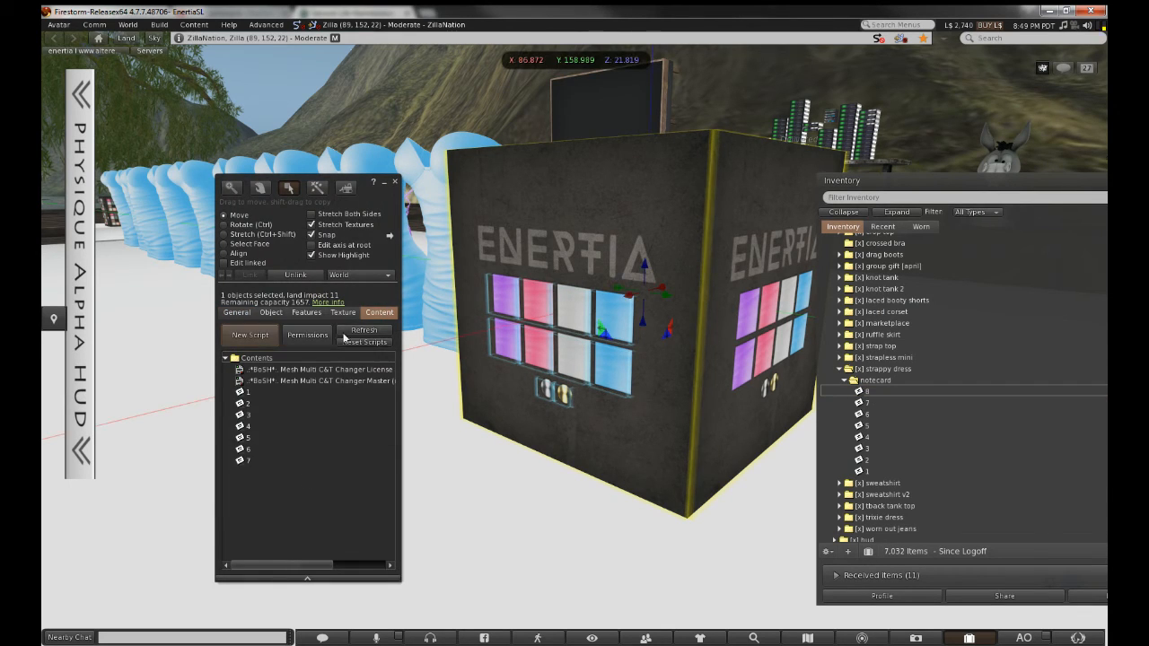
click(394, 184)
click(505, 353)
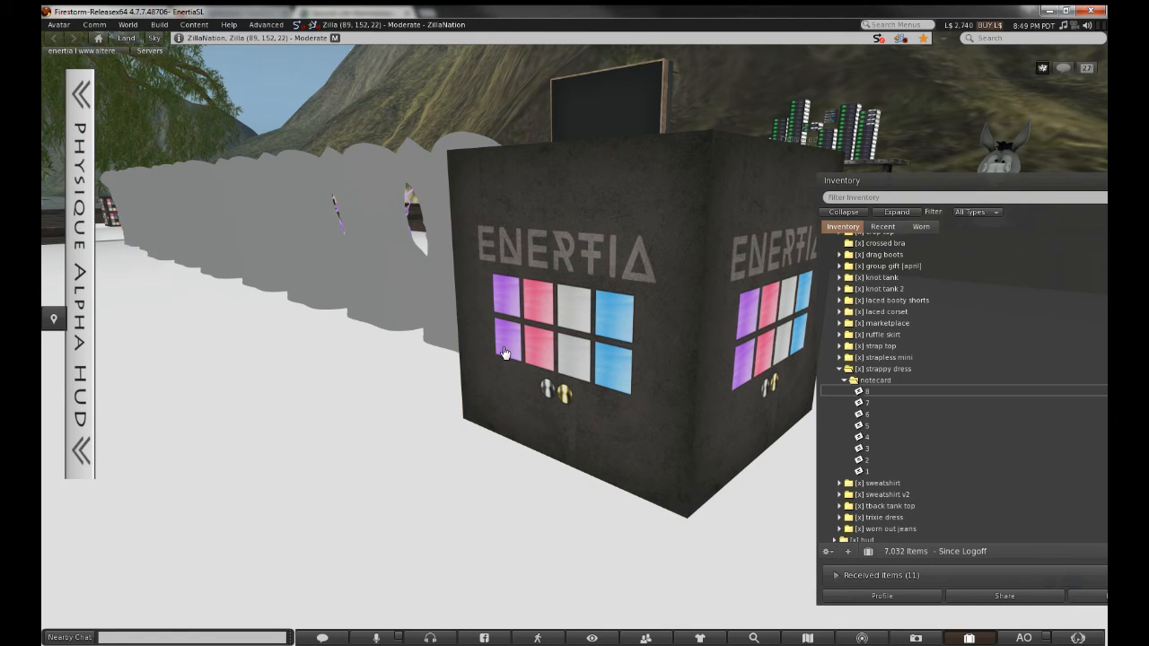
Apply the cube's upper pink button, then orbit around the pink dresses and the cube's swatches
click(538, 308)
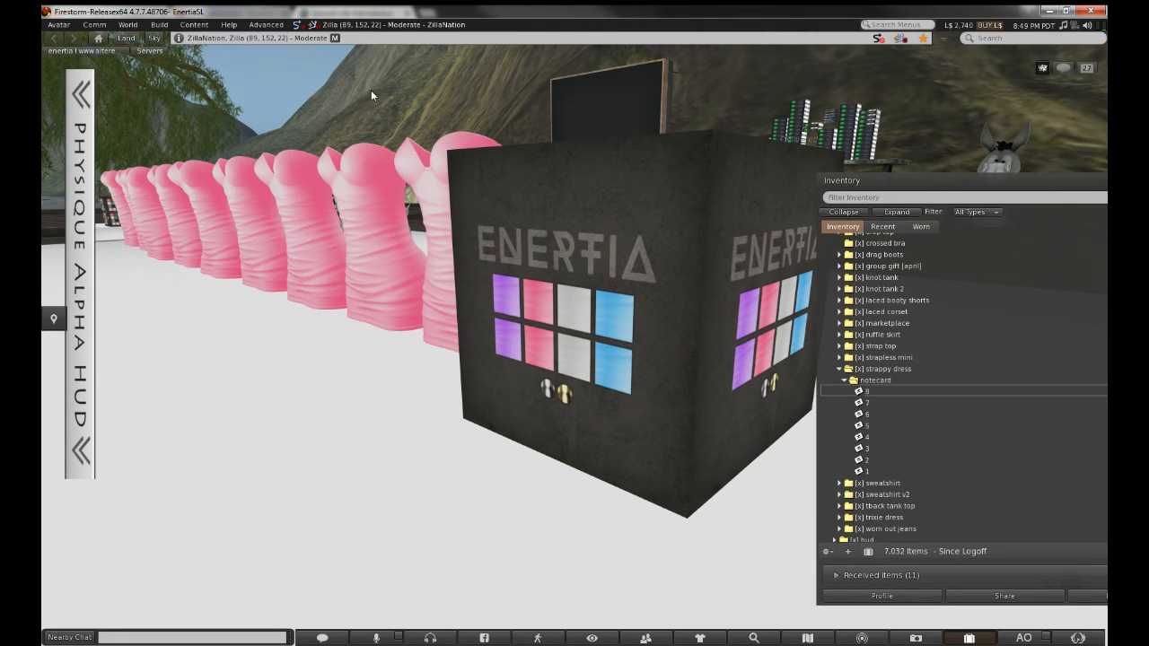
alt+drag(376, 196, 89, 175)
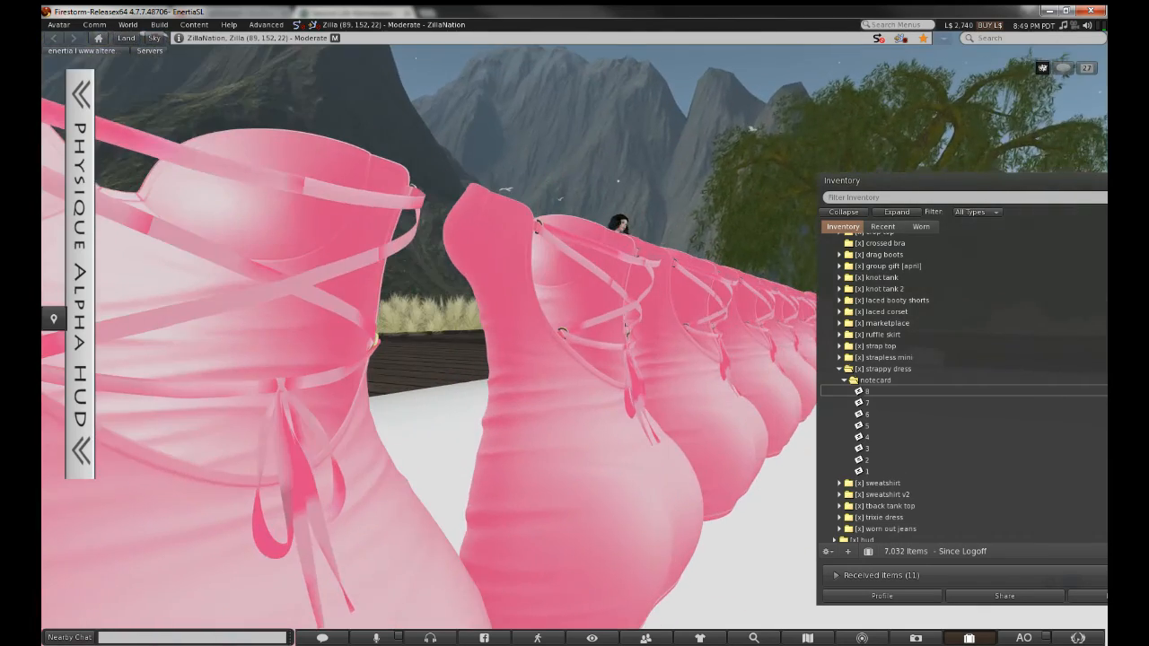
alt+drag(575, 338, 612, 340)
alt+drag(671, 442, 577, 341)
alt+drag(736, 569, 607, 311)
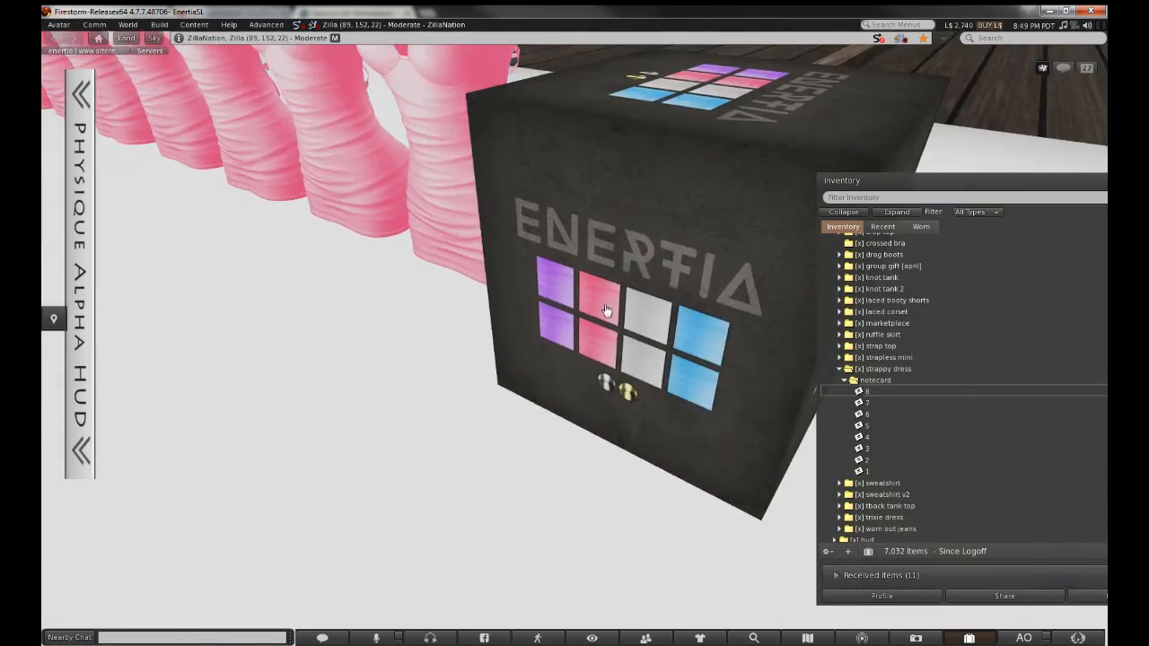
alt+drag(502, 174, 589, 382)
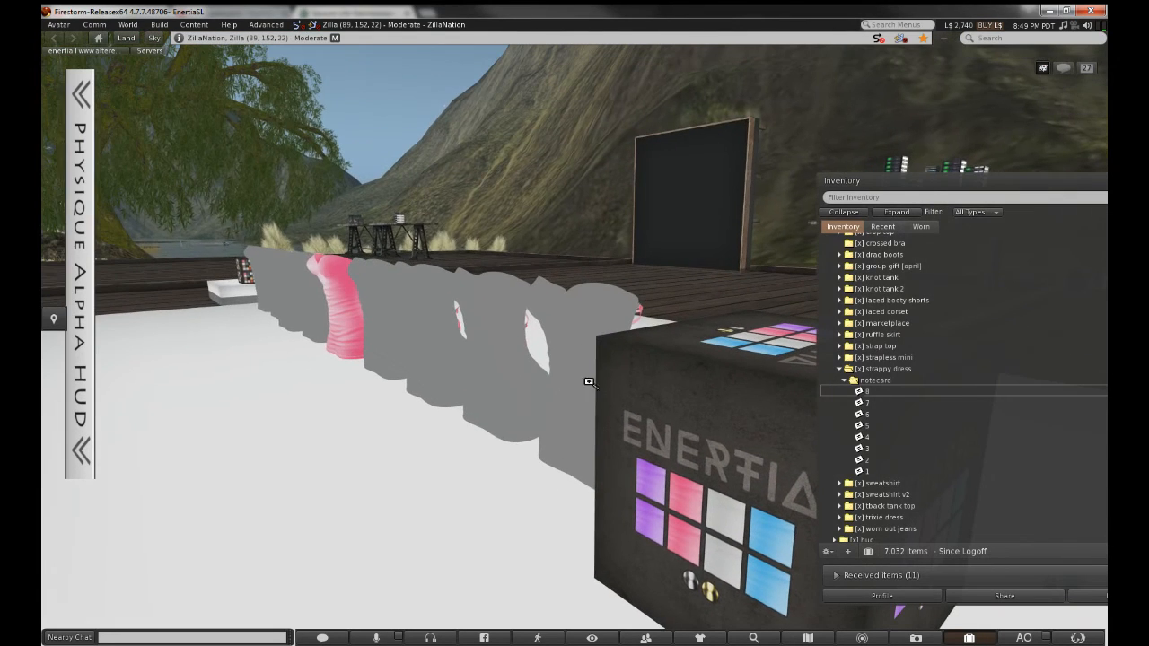
alt+drag(354, 318, 579, 343)
Open the pink dress in the build editor to check its contents, then close it
right_click(579, 341)
click(539, 344)
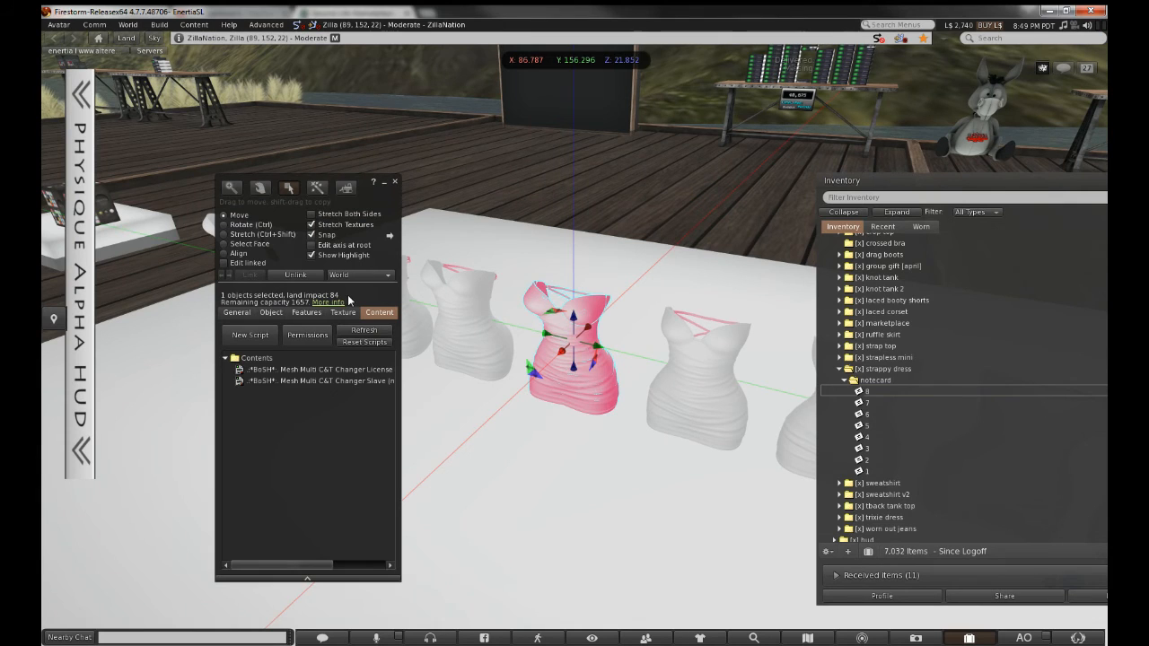
click(394, 181)
Orbit along the dress row, then recolour it with the cube's lower-right blue button
ctrl+alt+drag(669, 357, 441, 262)
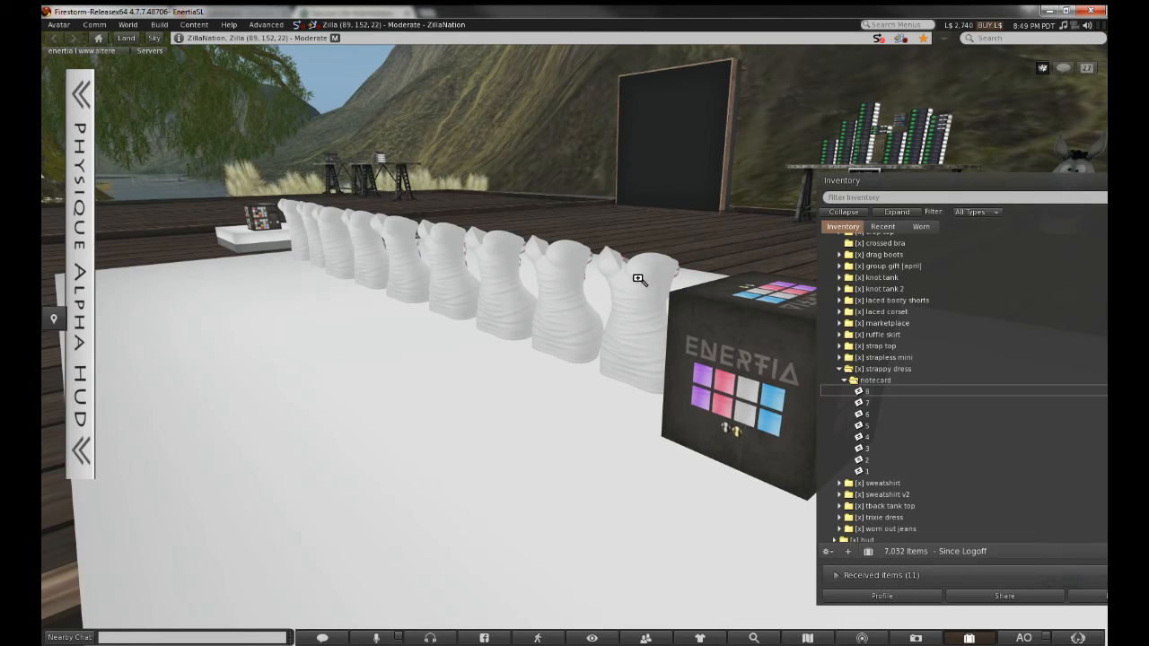
ctrl+alt+drag(639, 277, 377, 355)
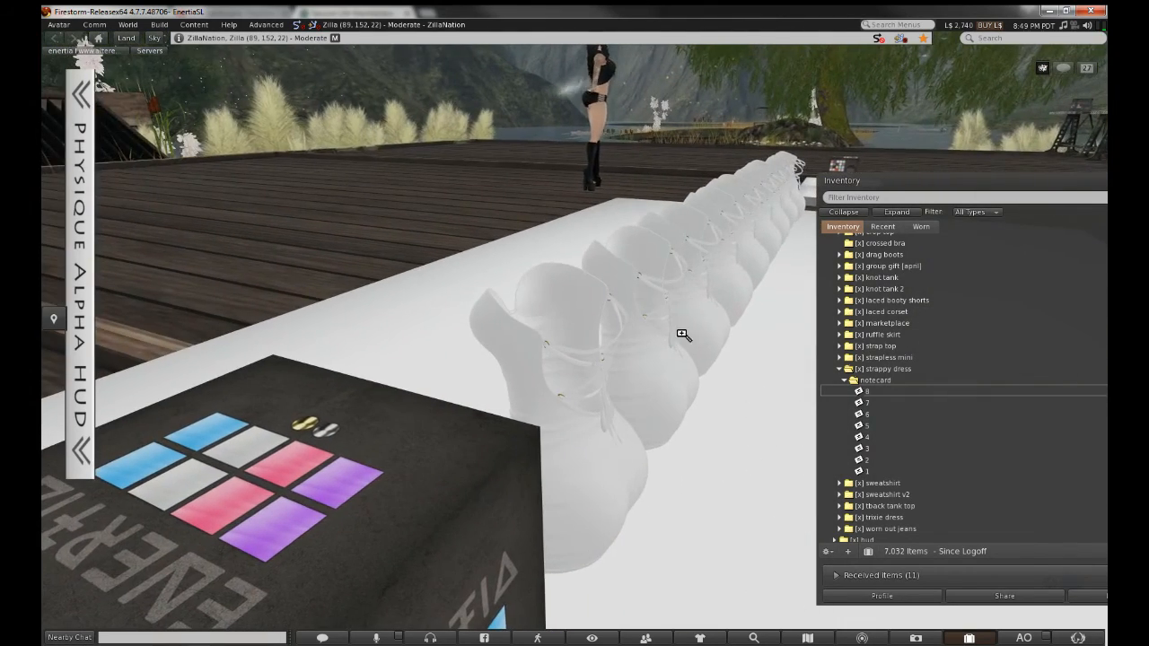
ctrl+alt+drag(682, 333, 790, 323)
ctrl+alt+drag(583, 377, 574, 339)
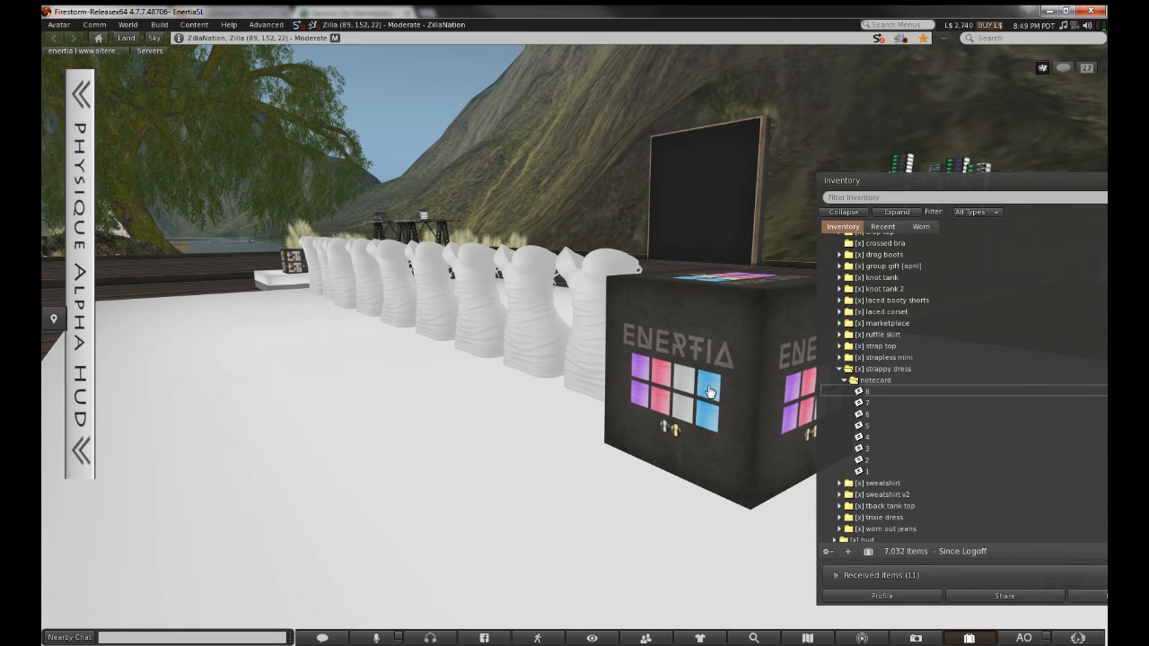
click(706, 421)
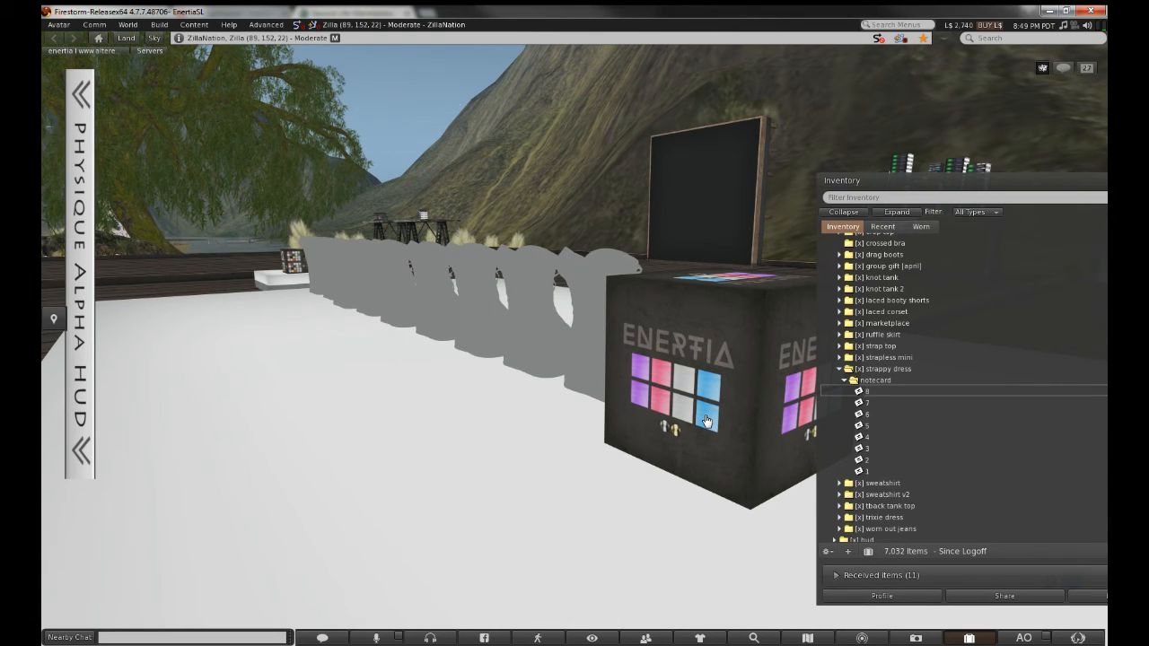
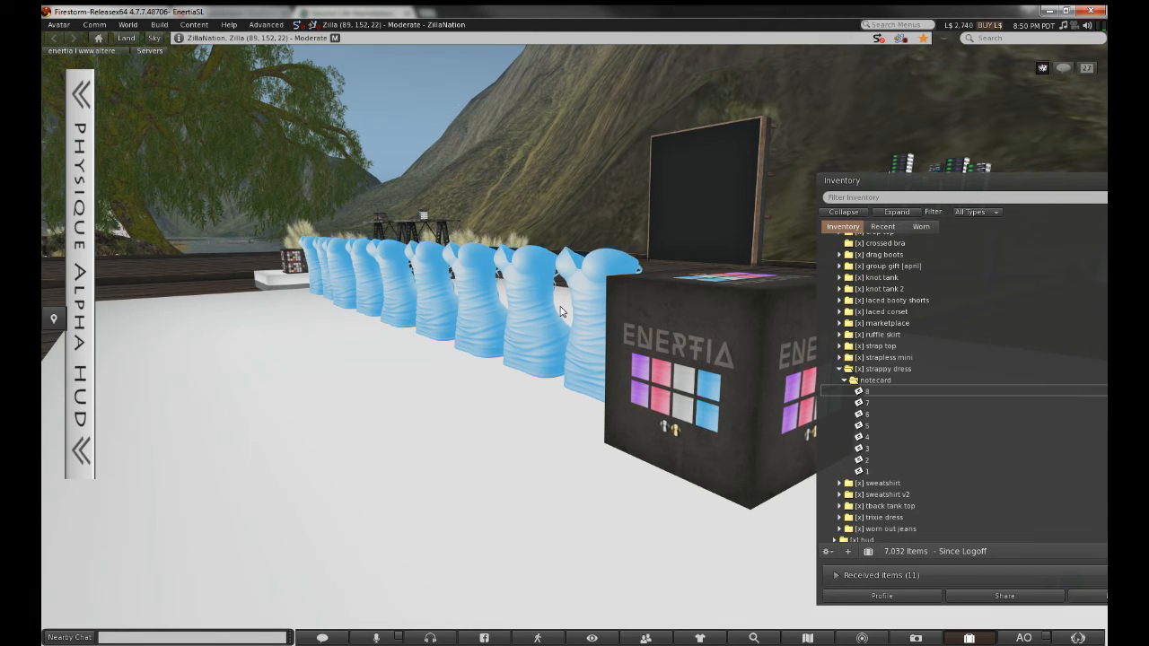
Open the World Map, look over nearby regions, and close it again
click(807, 639)
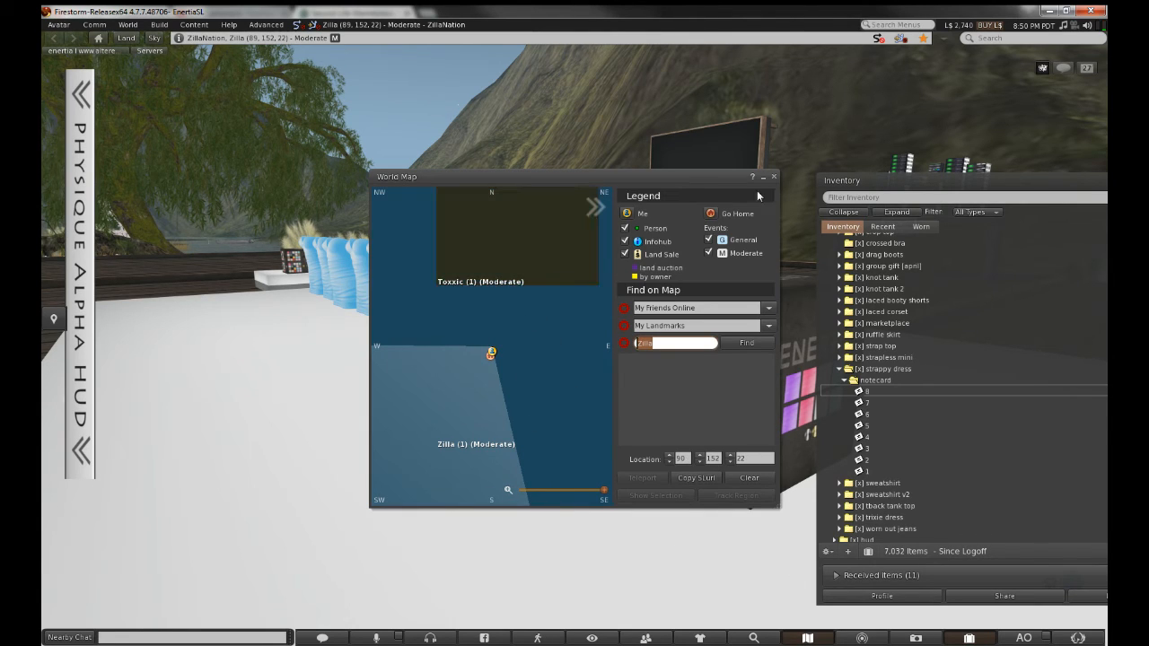
drag(550, 328, 534, 353)
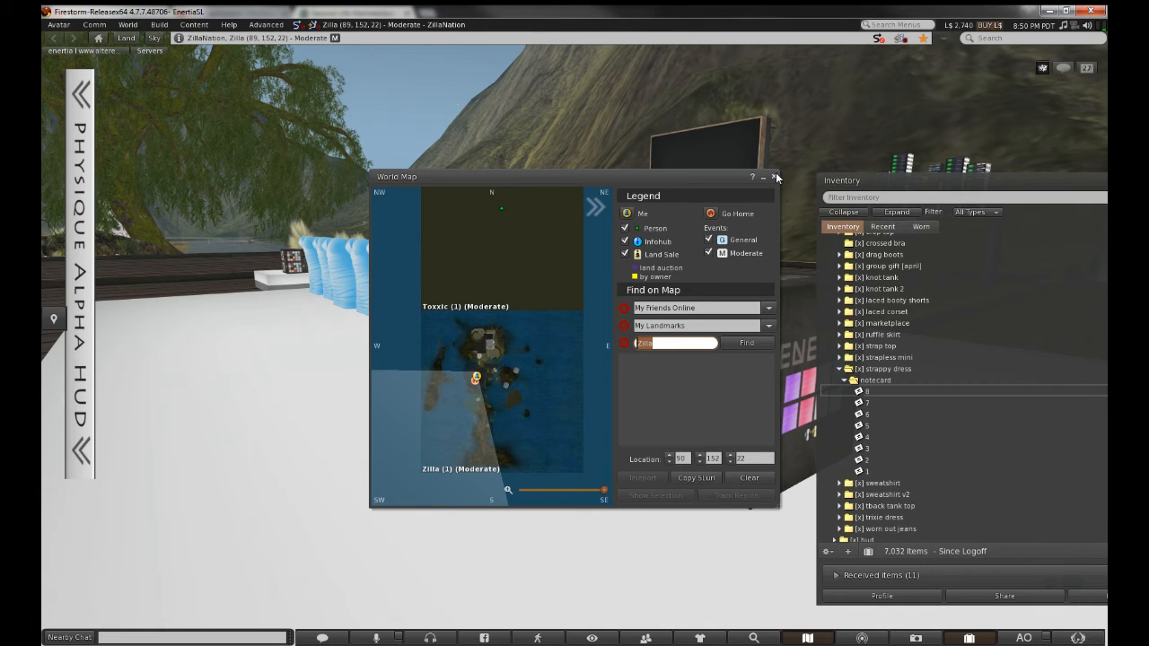
click(775, 177)
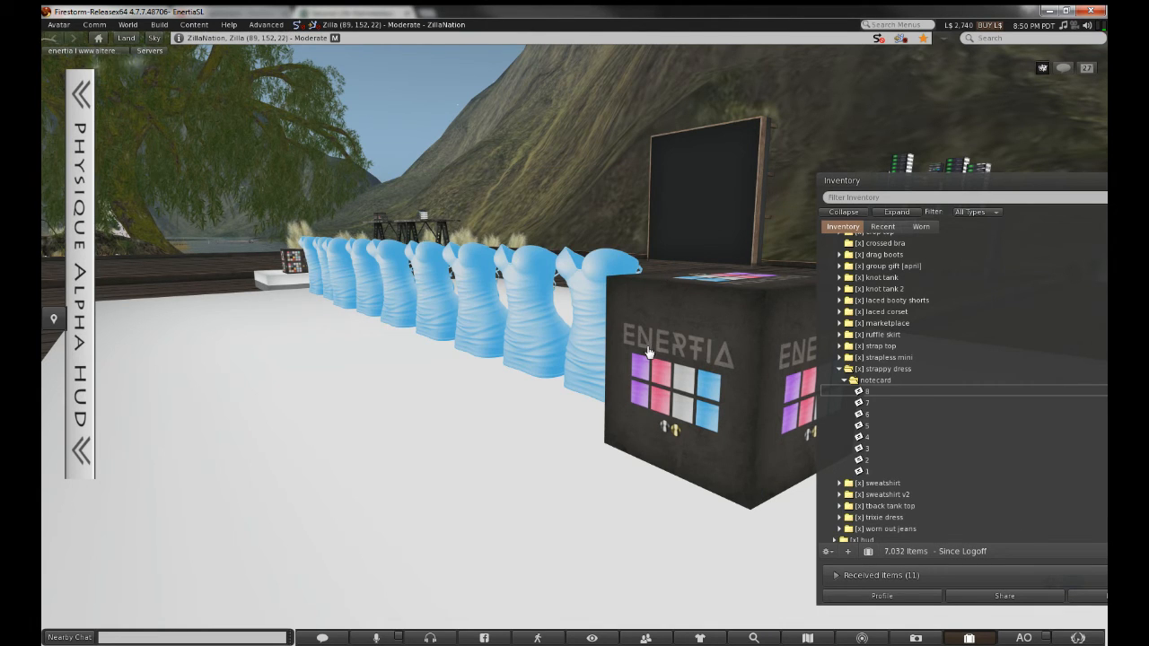
Orbit and zoom the camera from the blue dresses onto the ENERTIA box and open its pie menu
alt+click(502, 335)
alt+drag(502, 336, 677, 330)
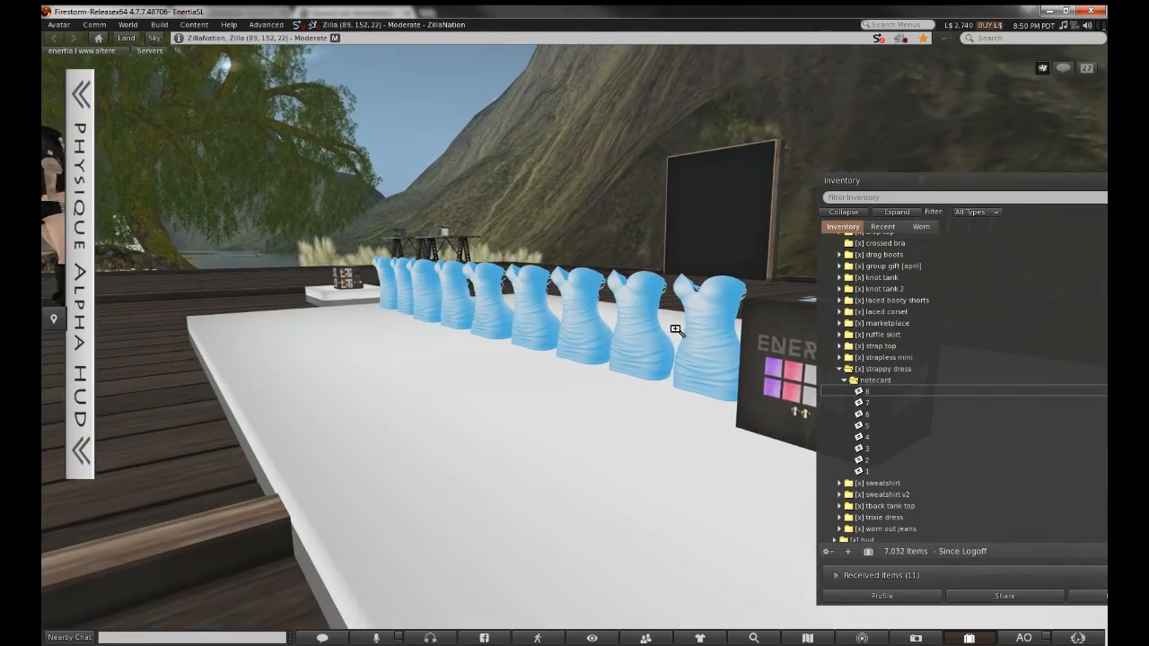
alt+drag(772, 359, 664, 359)
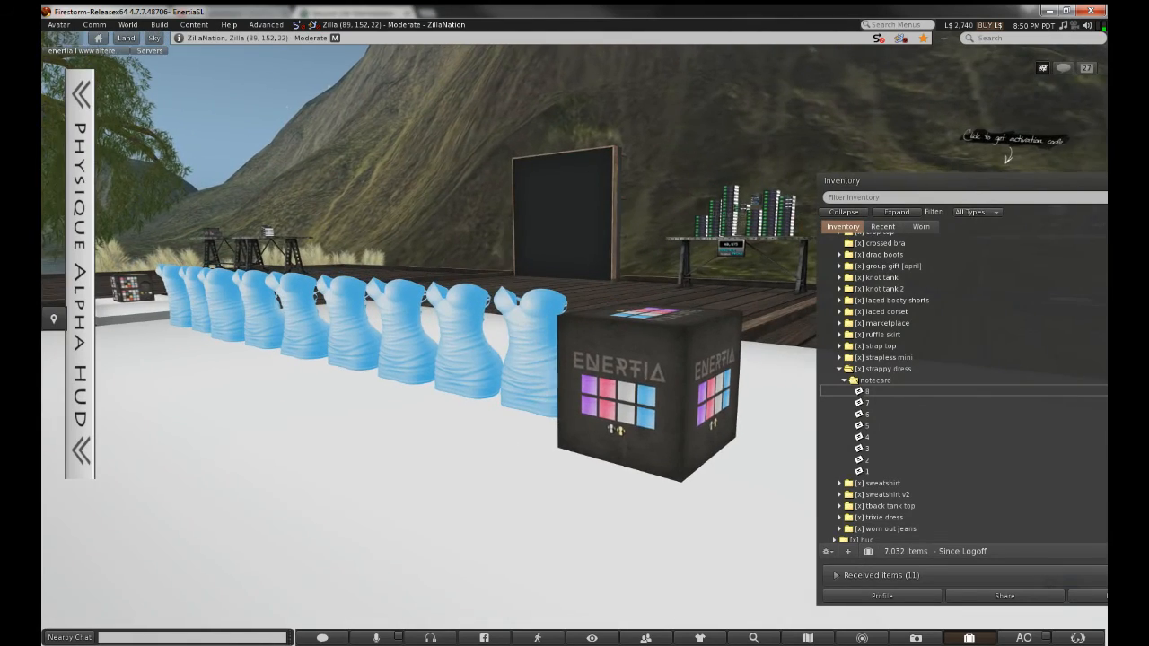
ctrl+alt+drag(485, 341, 511, 288)
alt+click(595, 333)
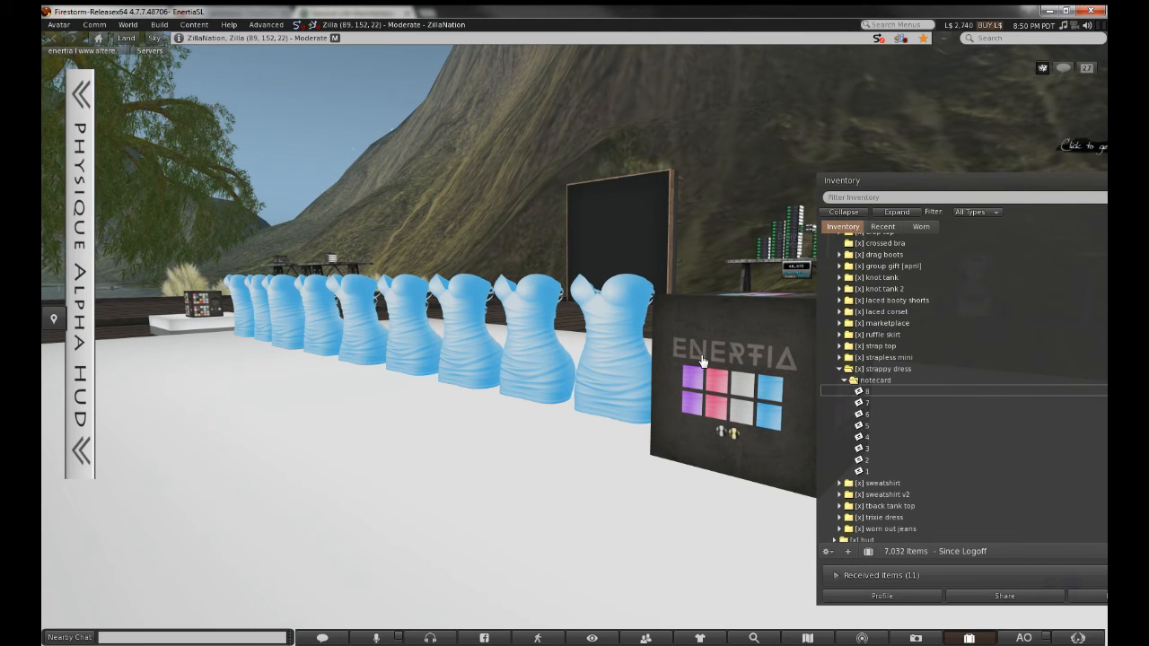
alt+drag(703, 364, 619, 314)
right_click(574, 349)
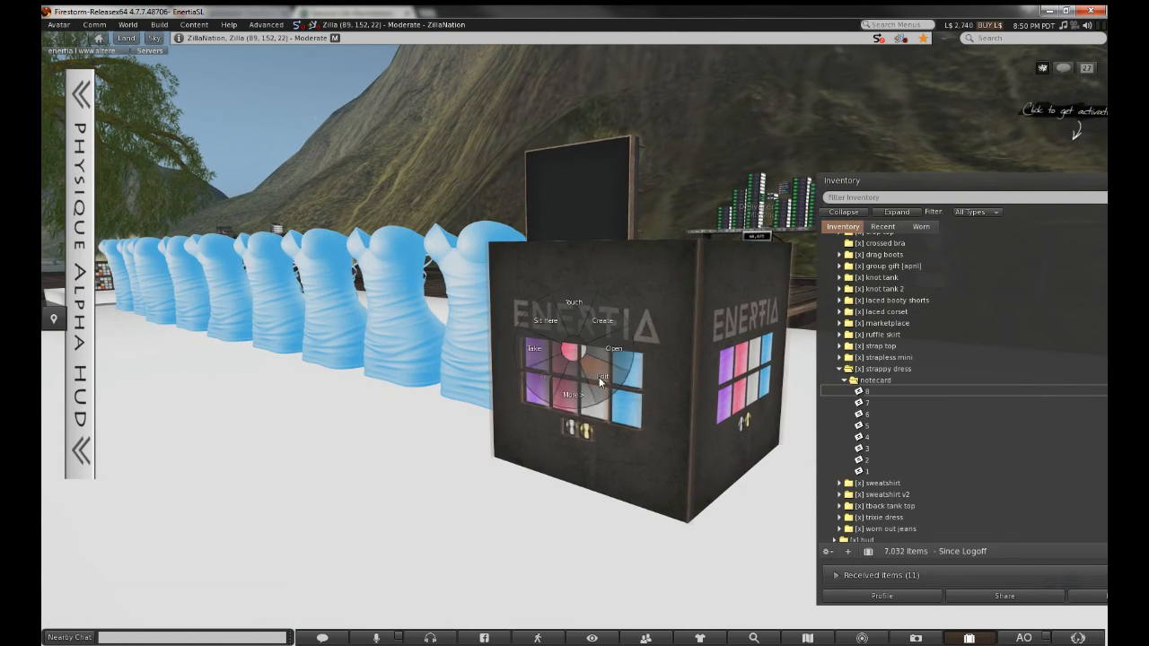
Edit the ENERTIA box with Edit linked on and give its Read part description 10
click(601, 379)
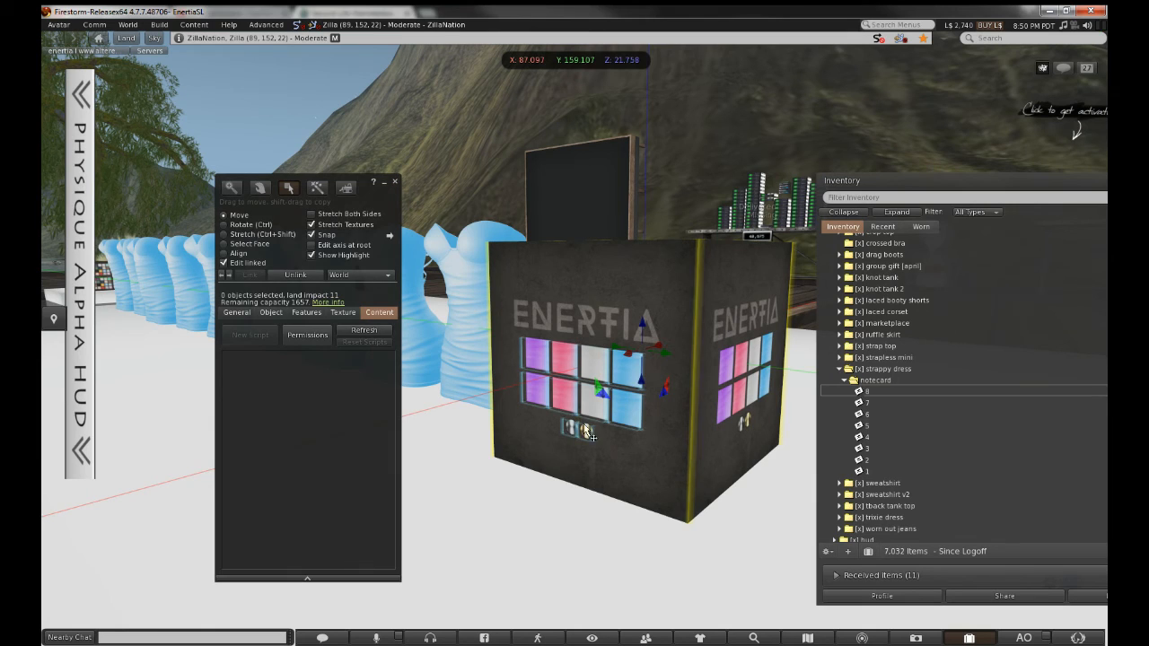
click(224, 263)
click(579, 432)
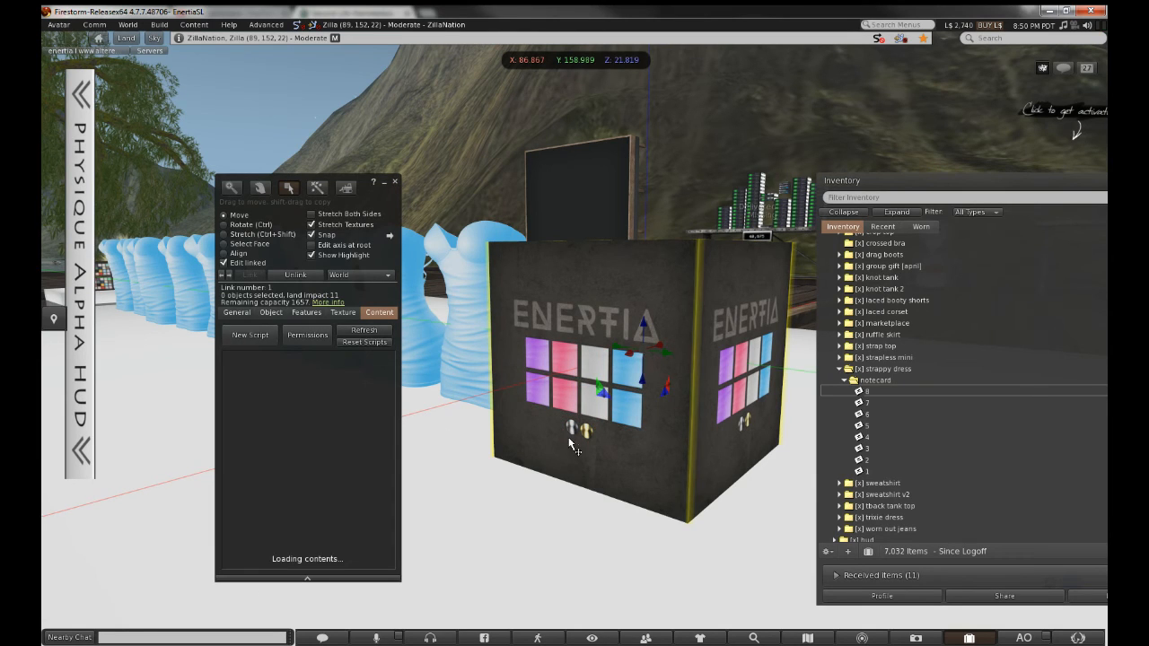
click(239, 312)
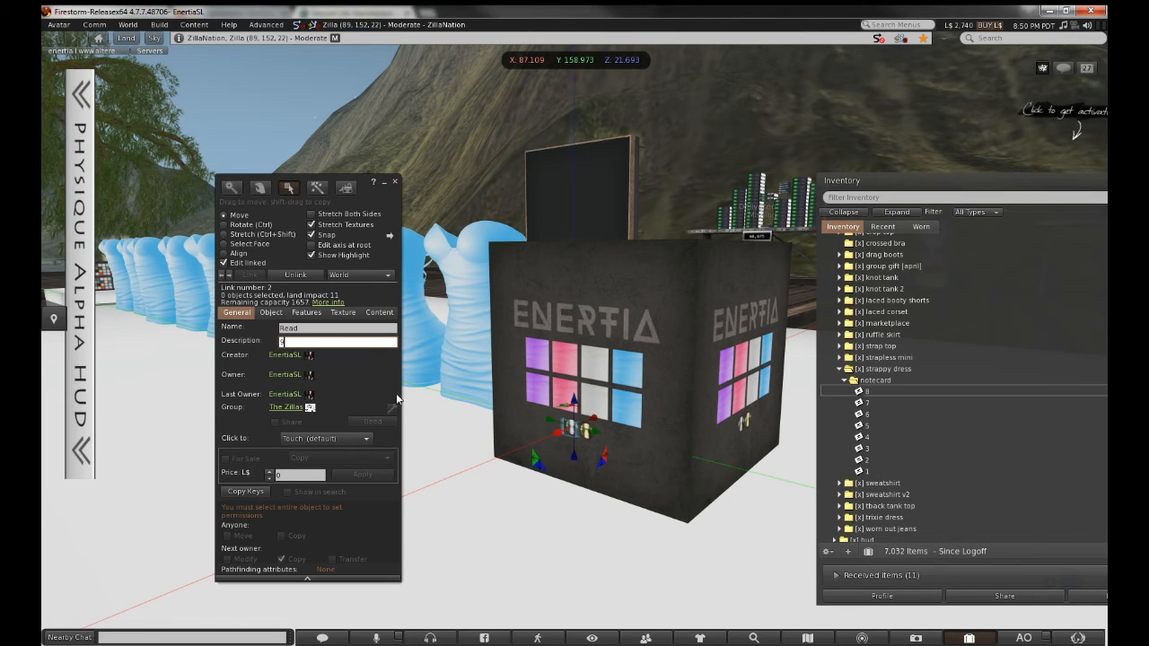
click(557, 509)
click(587, 435)
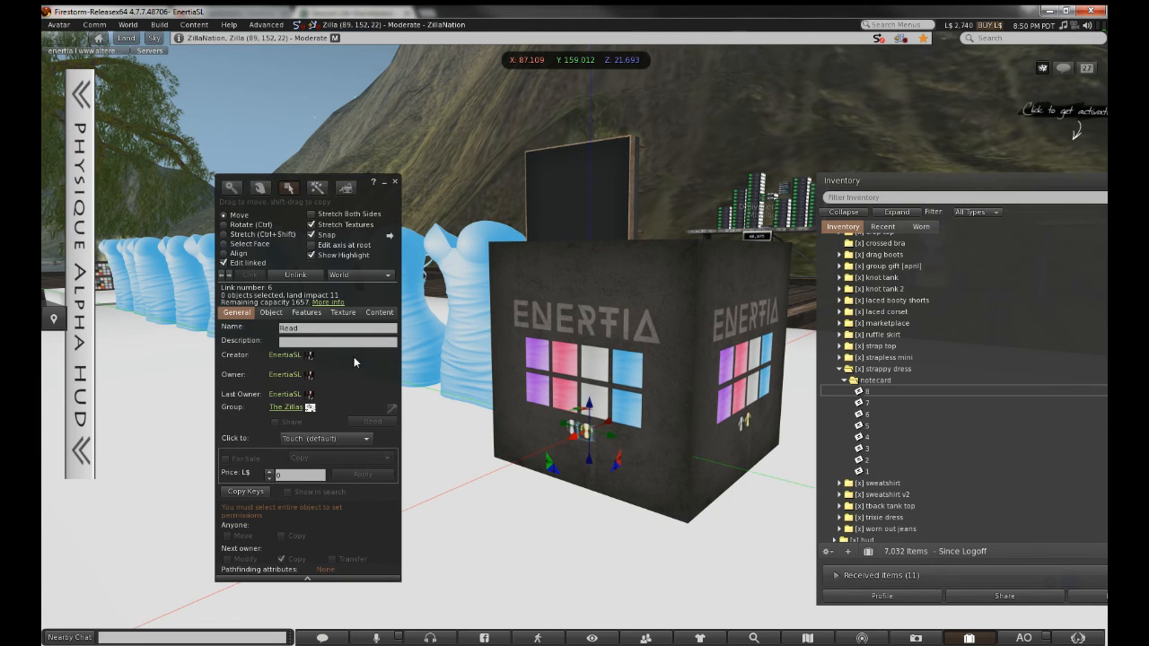
click(337, 342)
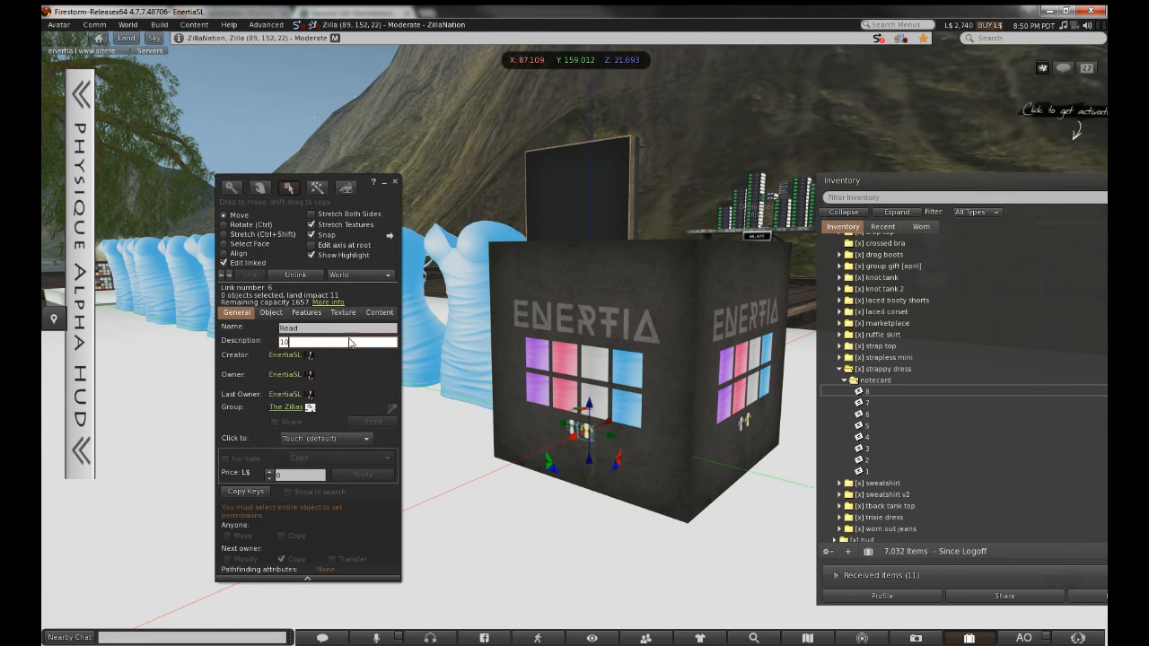
Duplicate strappy-dress notecard 8 in inventory and bring up the copy's actions
click(884, 391)
key(ctrl+c)
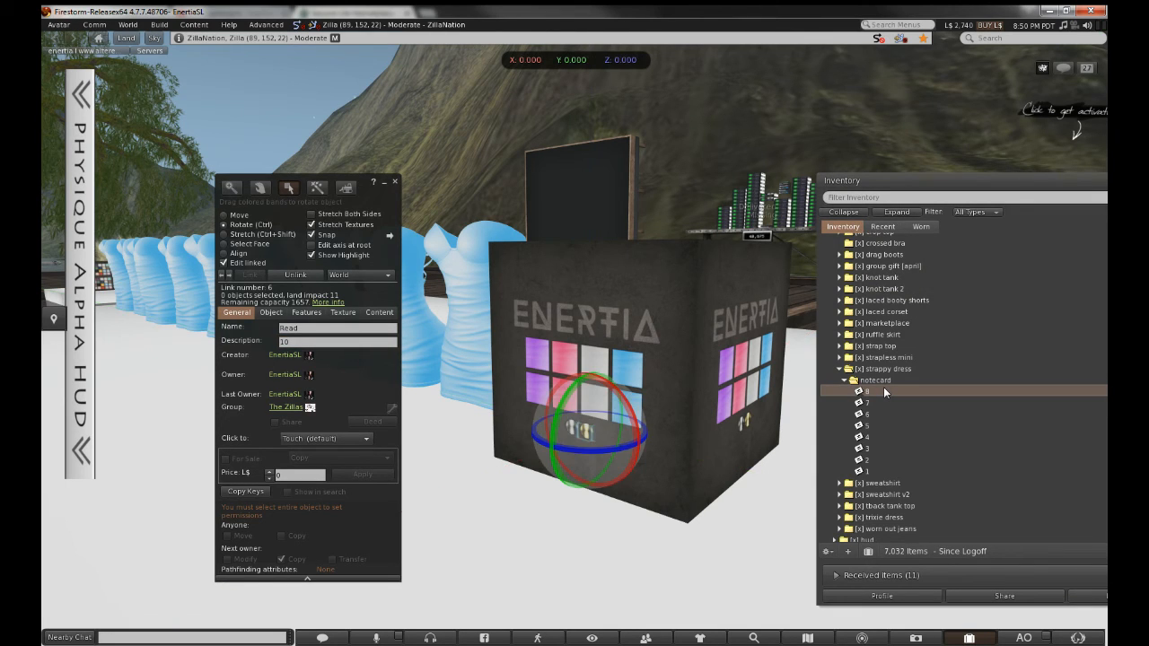
key(ctrl+v)
right_click(919, 392)
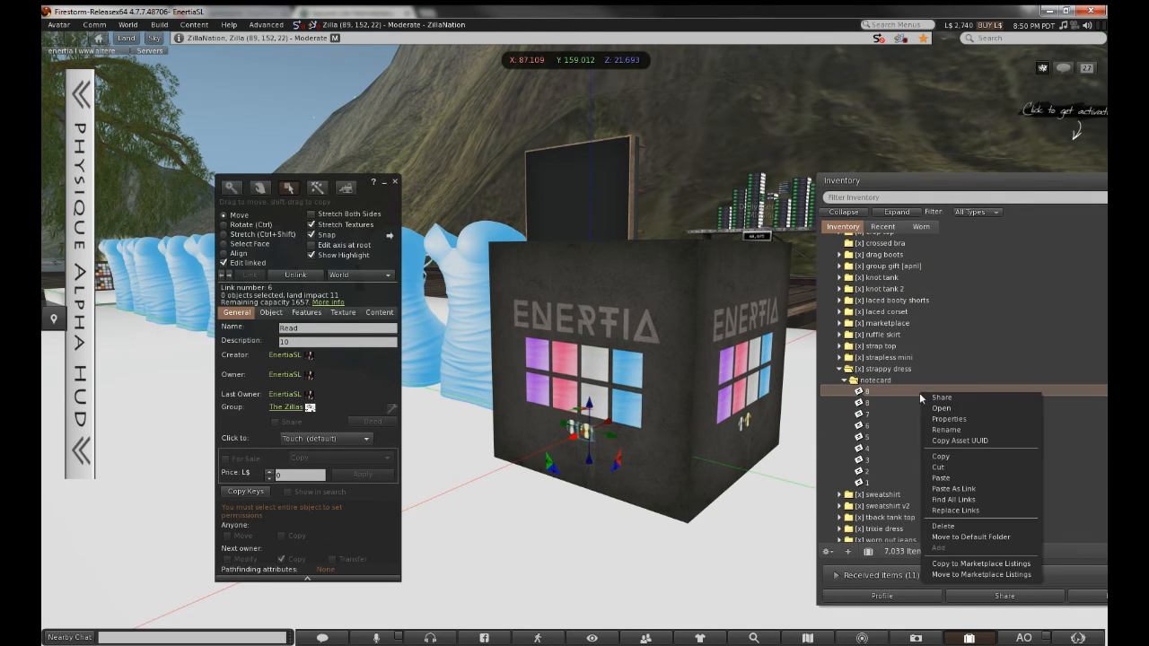
Rename the notecard copy to 9 and show recent inventory items
click(924, 430)
text(9)
key(Return)
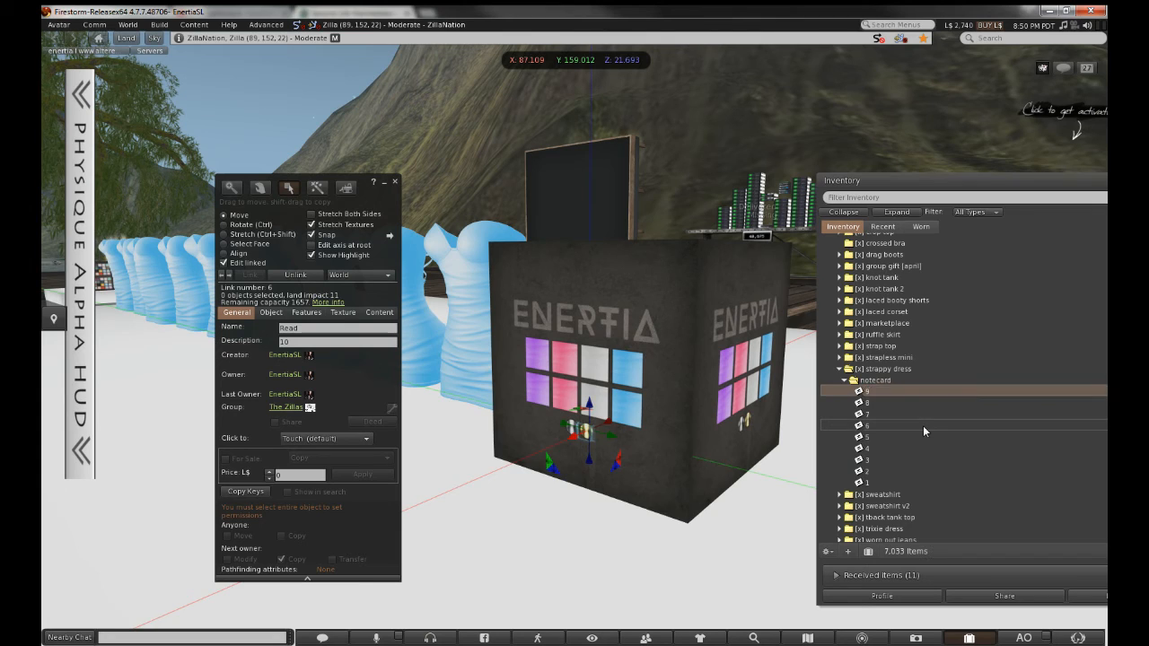
key(Return)
click(882, 227)
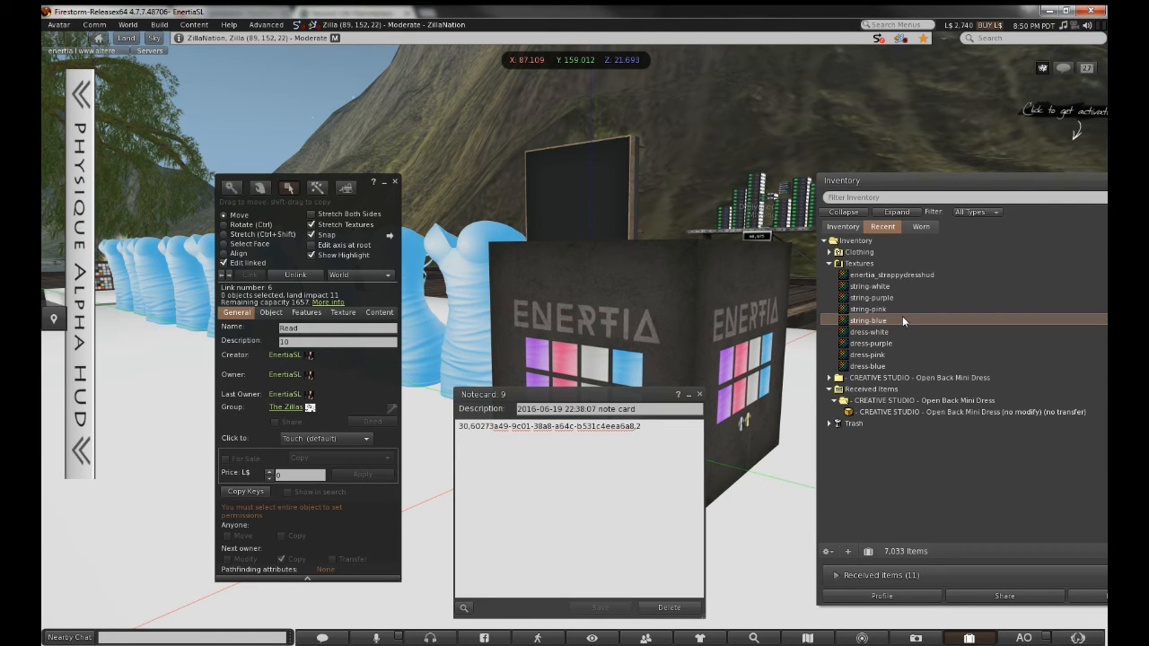
Upload the metal-silver image as a texture and bring up its actions
key(ctrl+u)
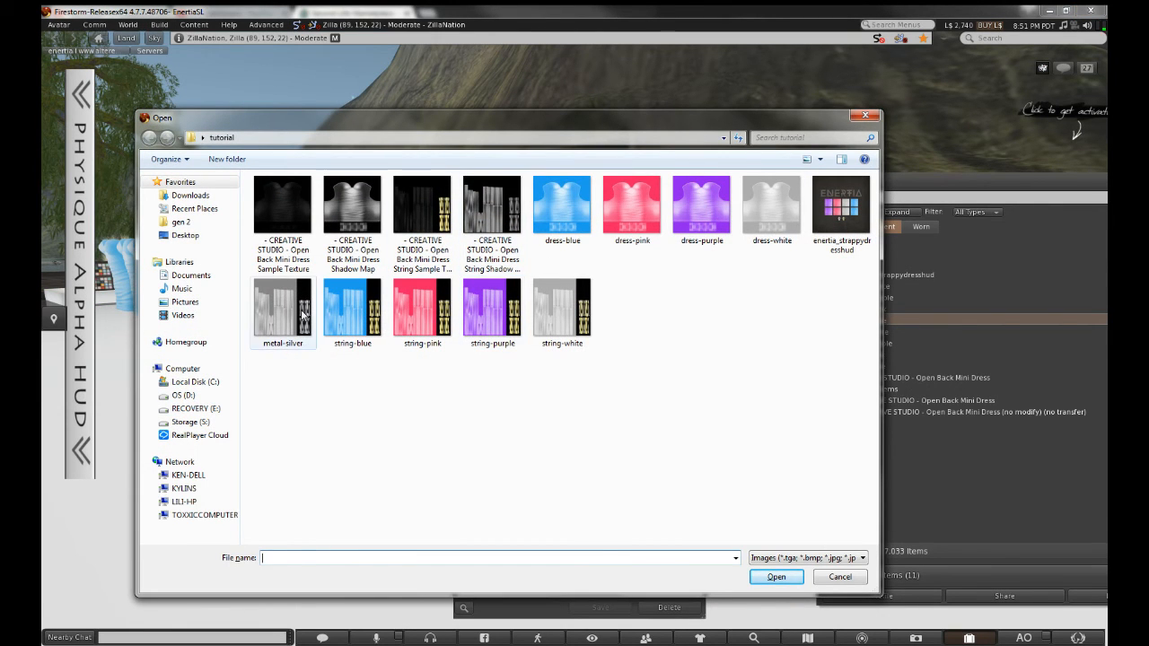
click(283, 309)
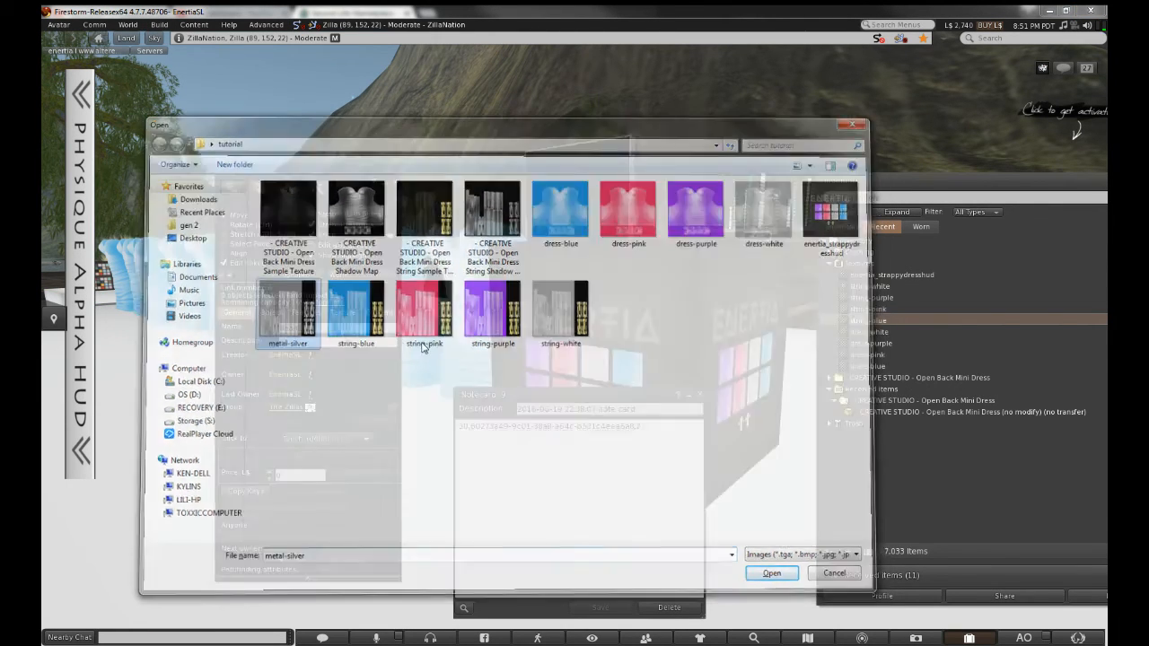
click(529, 472)
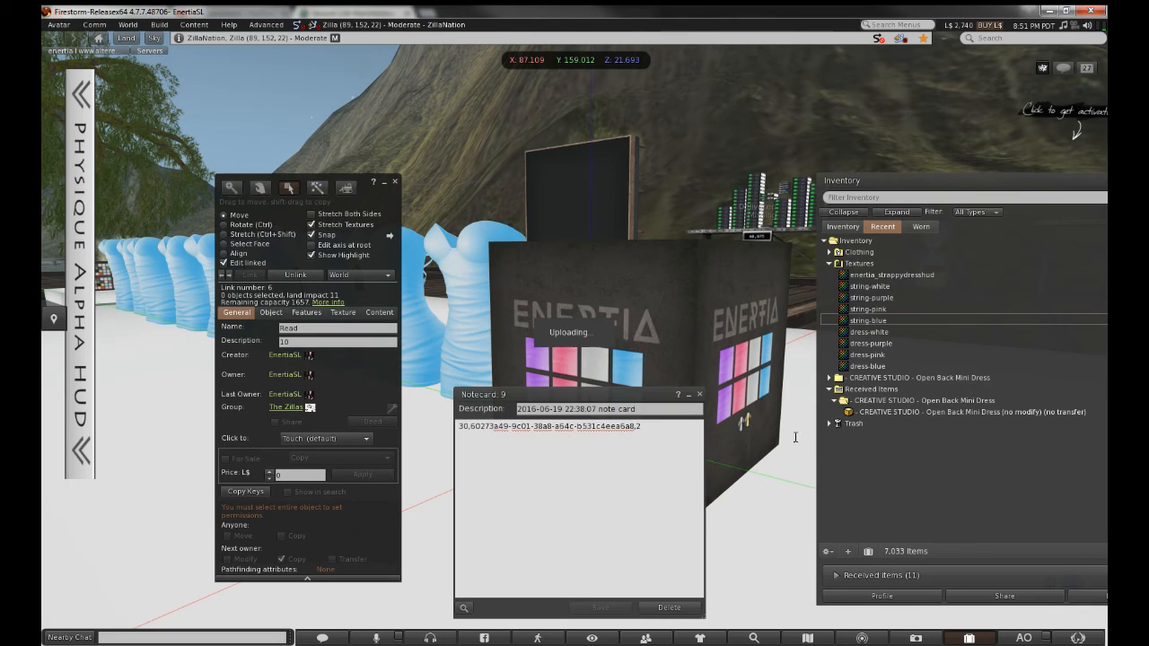
right_click(879, 264)
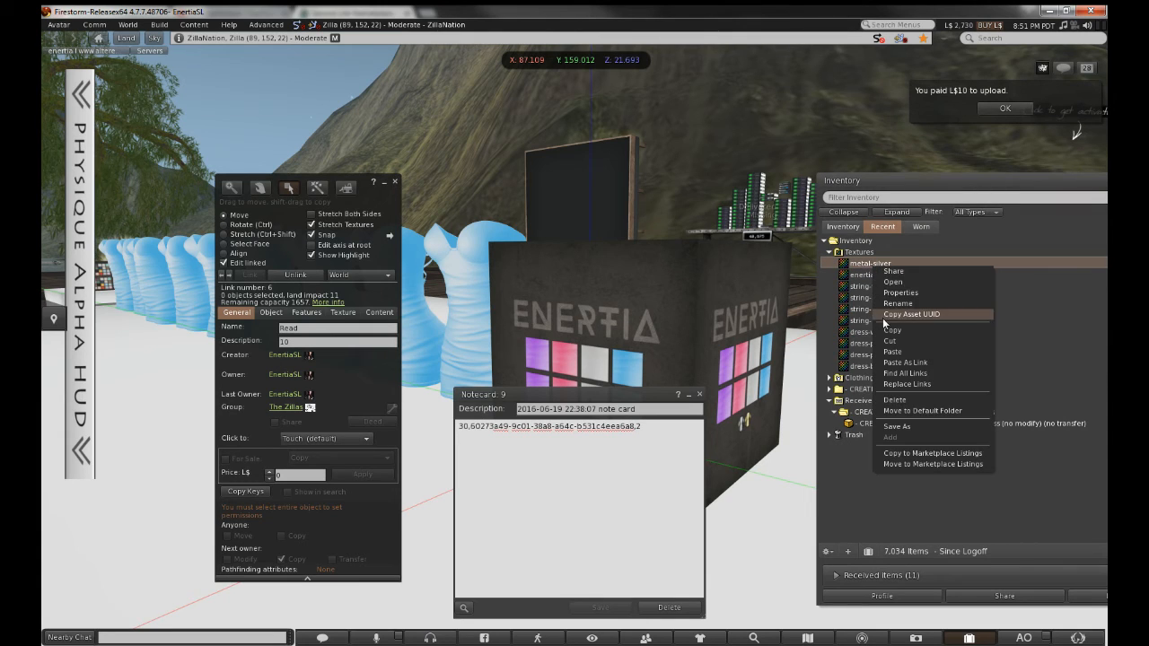
Paste metal-silver's asset UUID over the old texture key in notecard 9
click(907, 314)
click(472, 428)
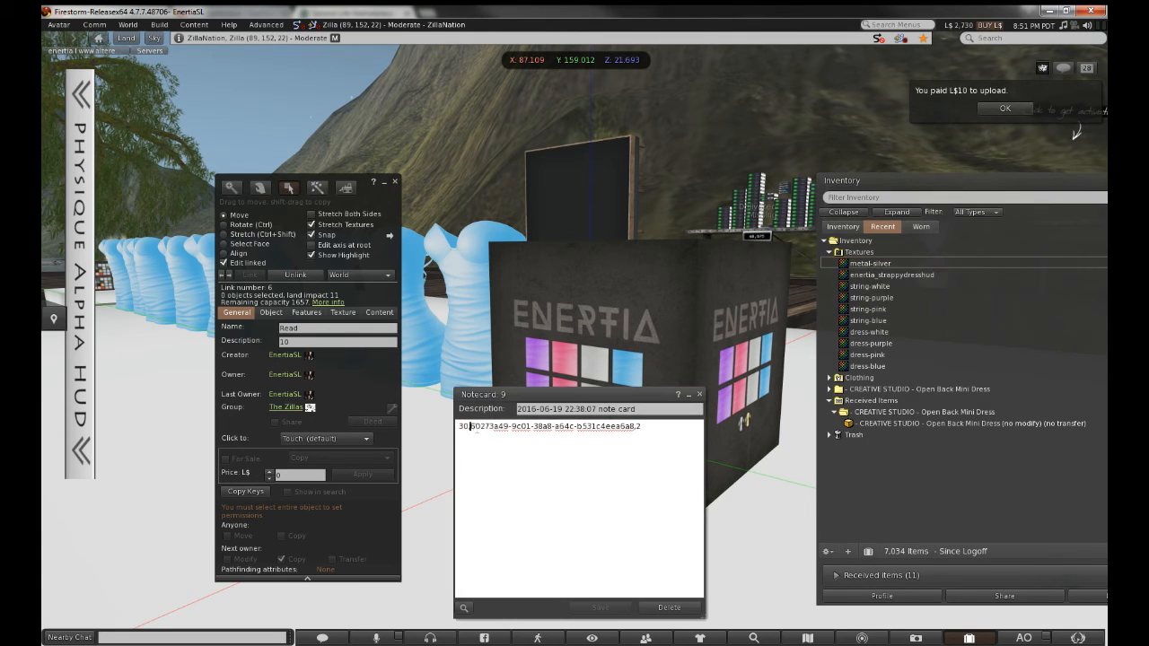
right_click(618, 428)
click(630, 482)
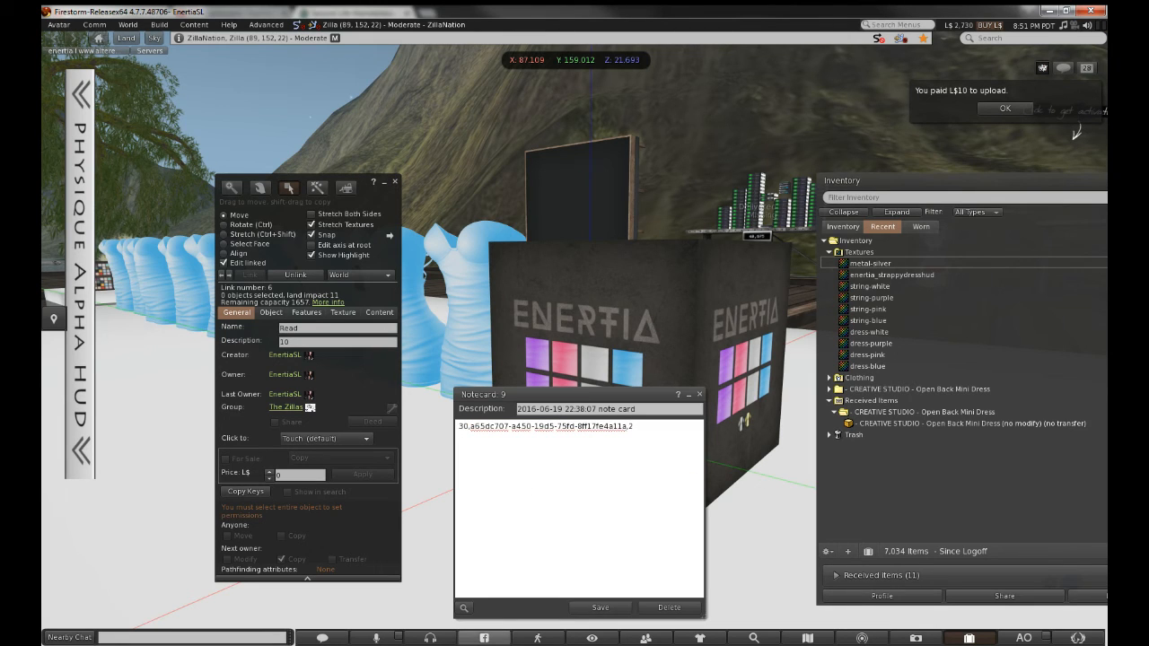
Change the face number from 2 to 1, save and close notecard 9, and reselect the whole HUD
click(484, 645)
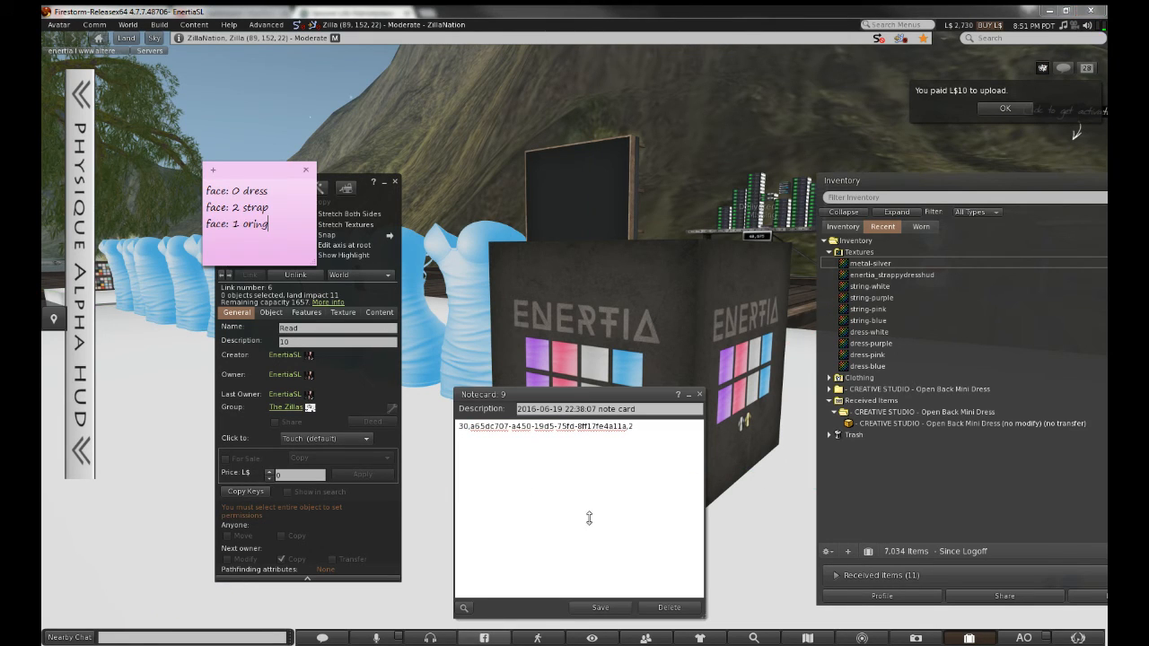
click(642, 428)
key(BackSpace)
key(BackSpace)
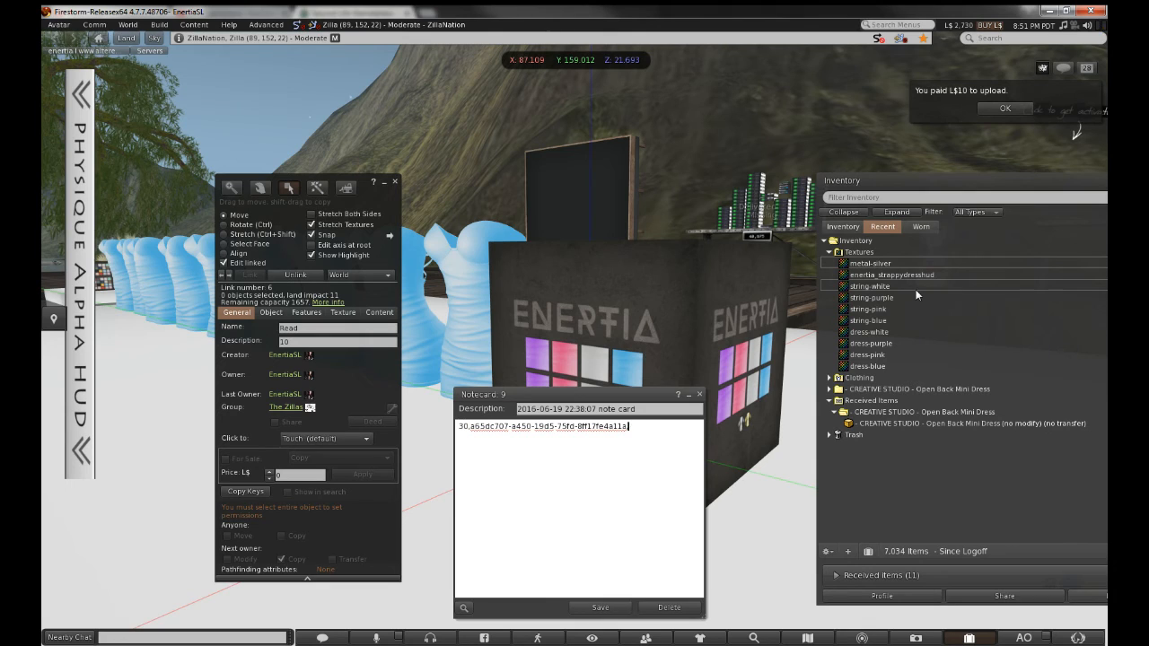
key(ctrl+s)
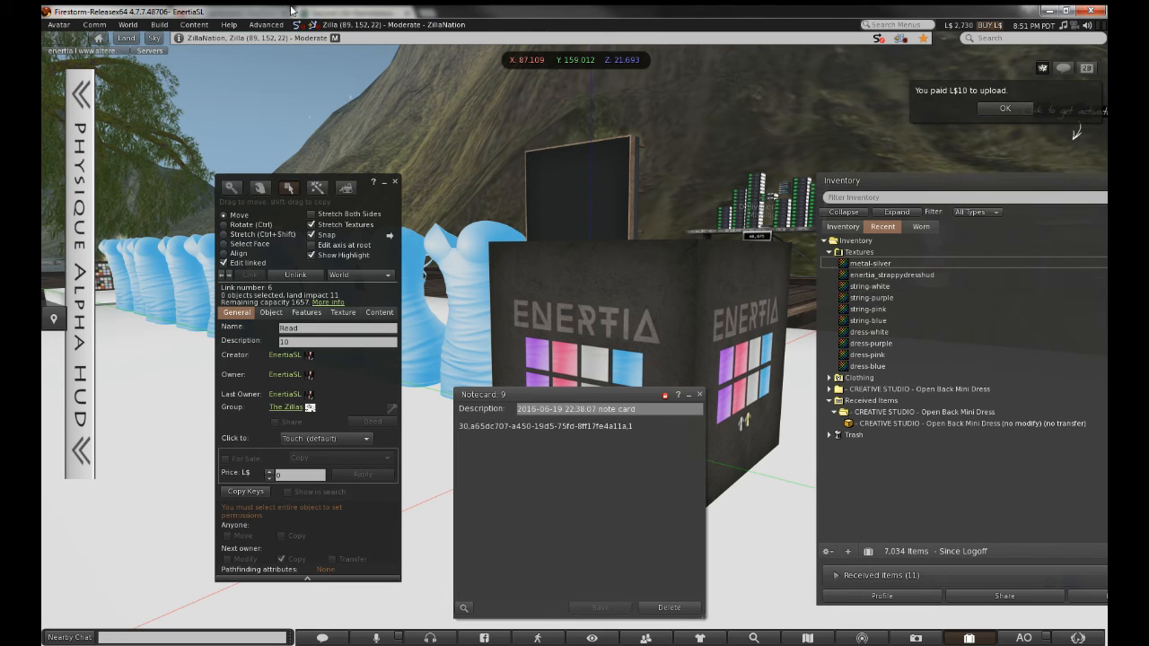
click(699, 393)
click(224, 263)
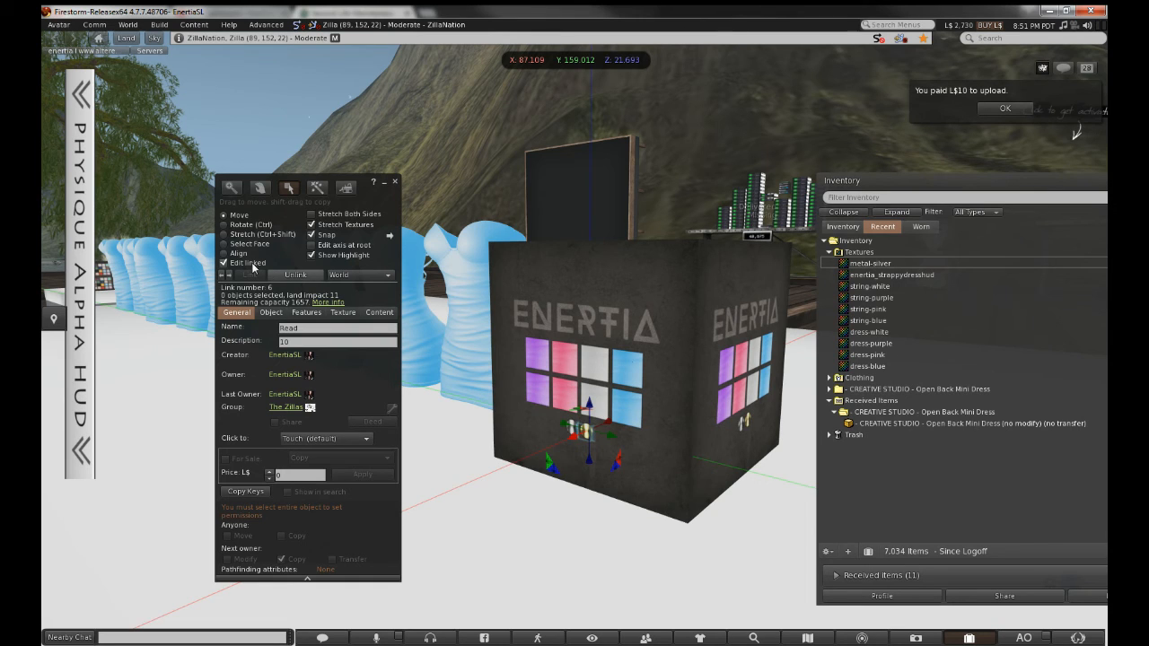
Drop notecard 9 into the HUD's Content tab and select it in inventory
click(384, 312)
drag(956, 392, 299, 521)
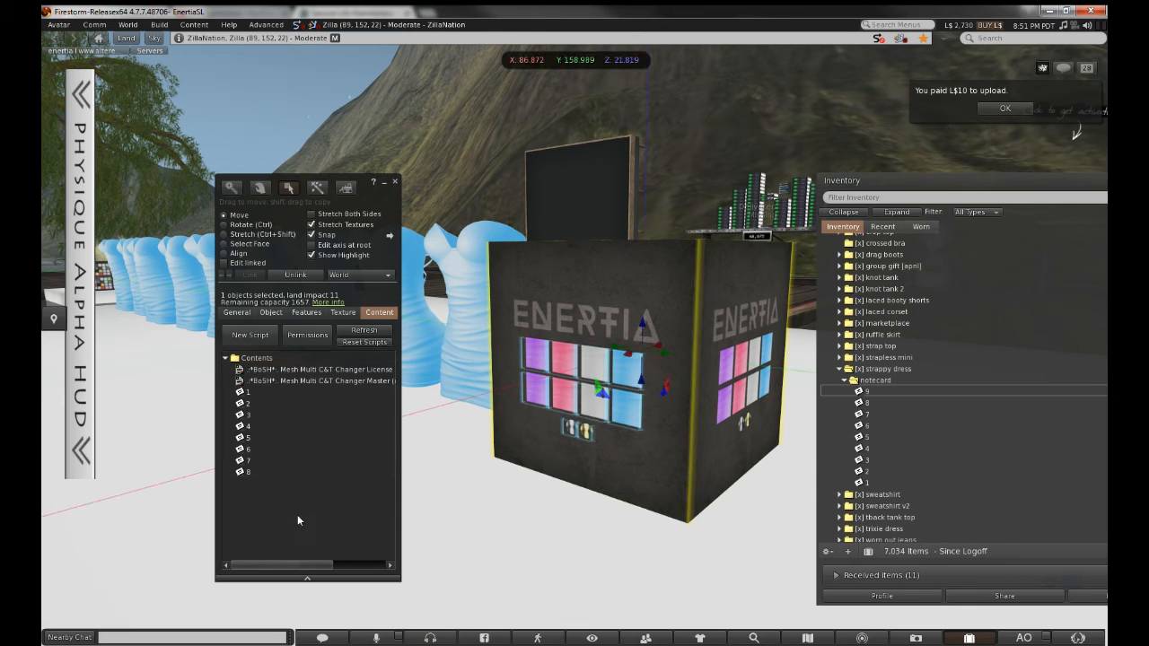
click(878, 392)
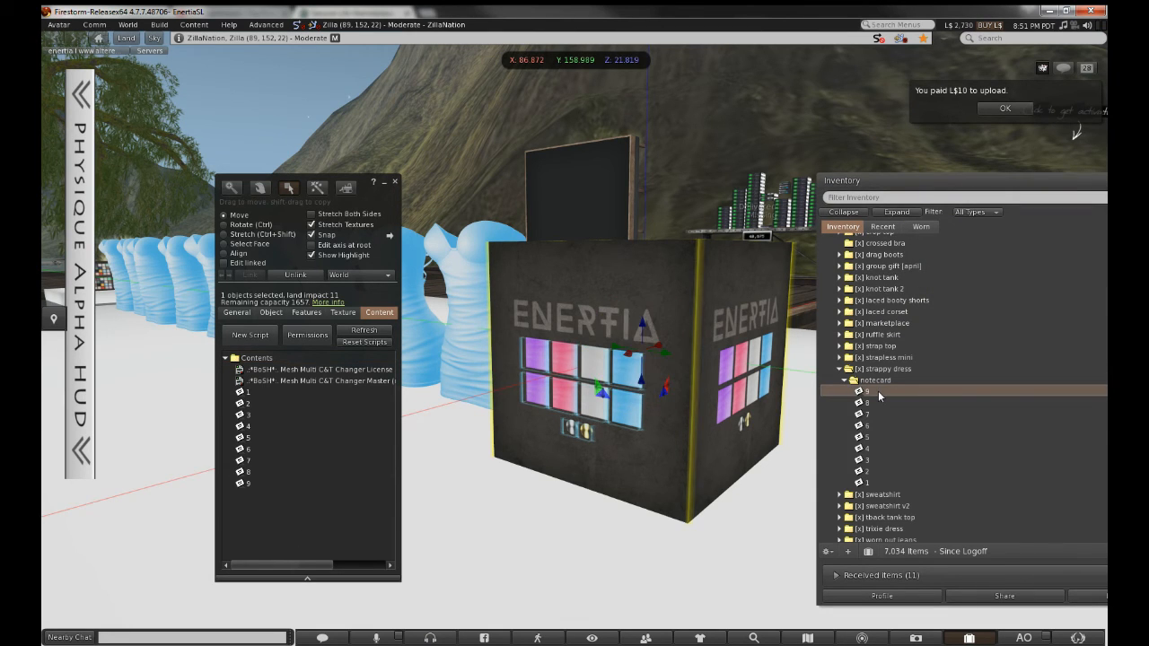
right_click(879, 392)
Rename the top notecard copy to 10
click(905, 430)
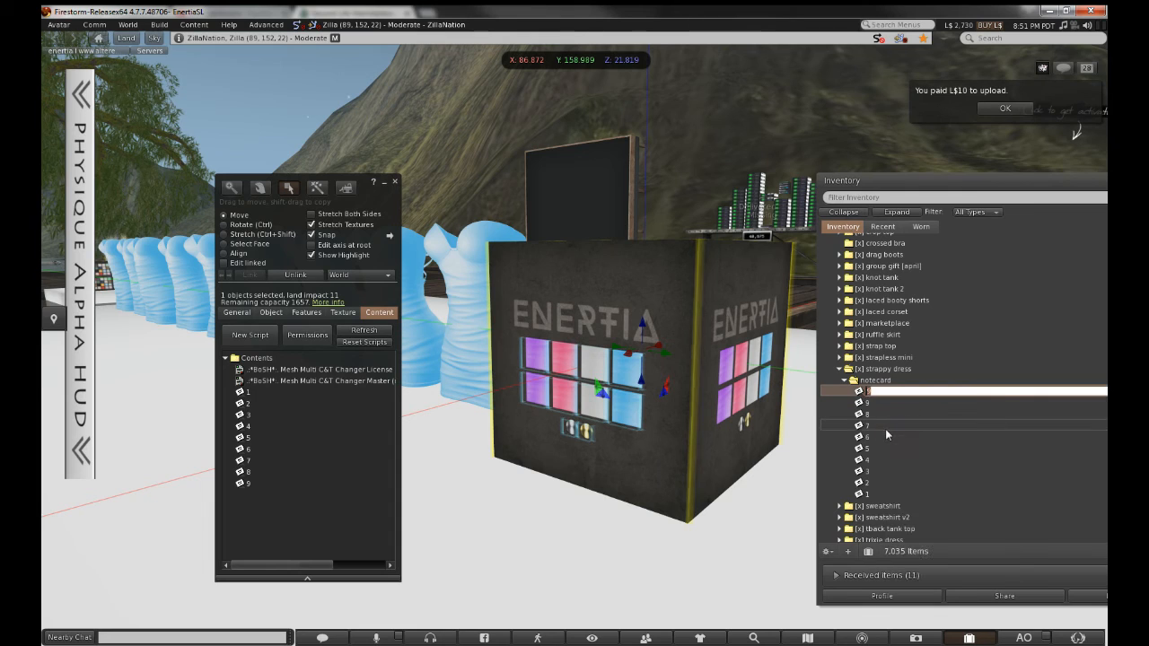
text(10)
key(Return)
key(Return)
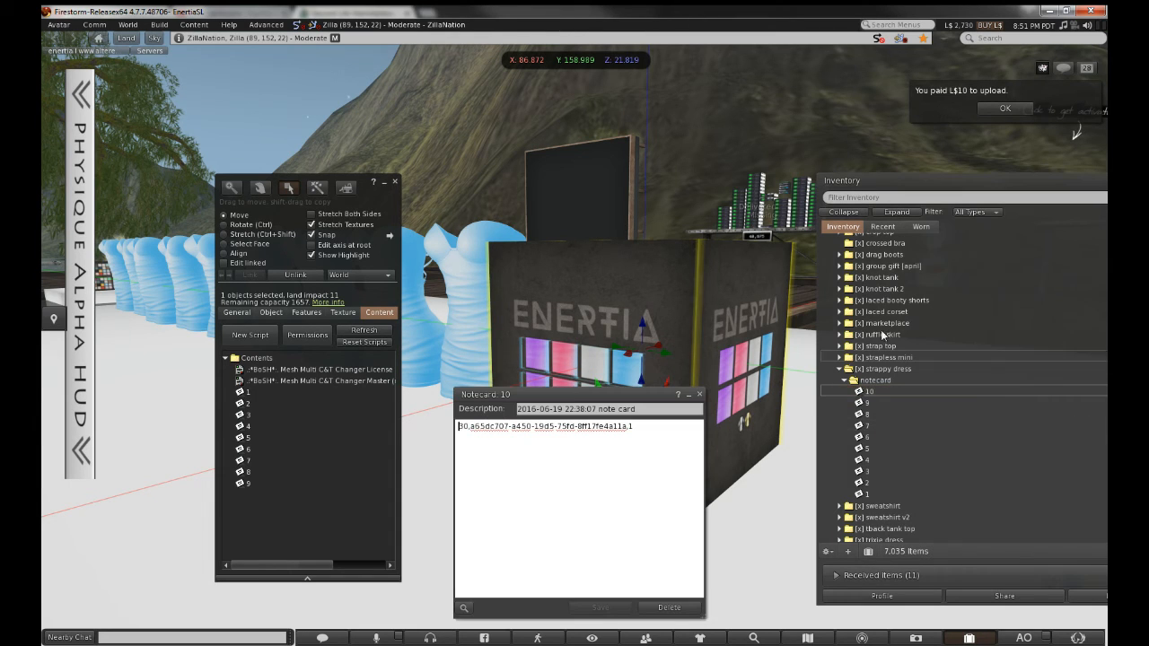
Replace the old UUID in notecard 10 with the string-white texture key and close it
click(882, 227)
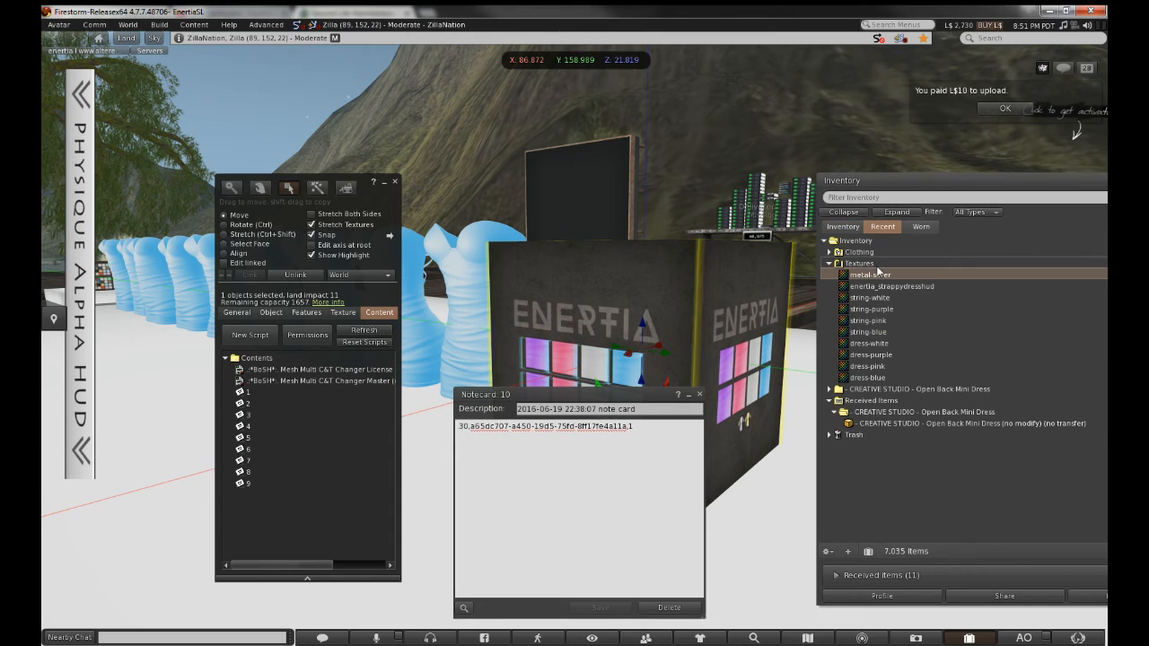
click(883, 299)
double_click(883, 299)
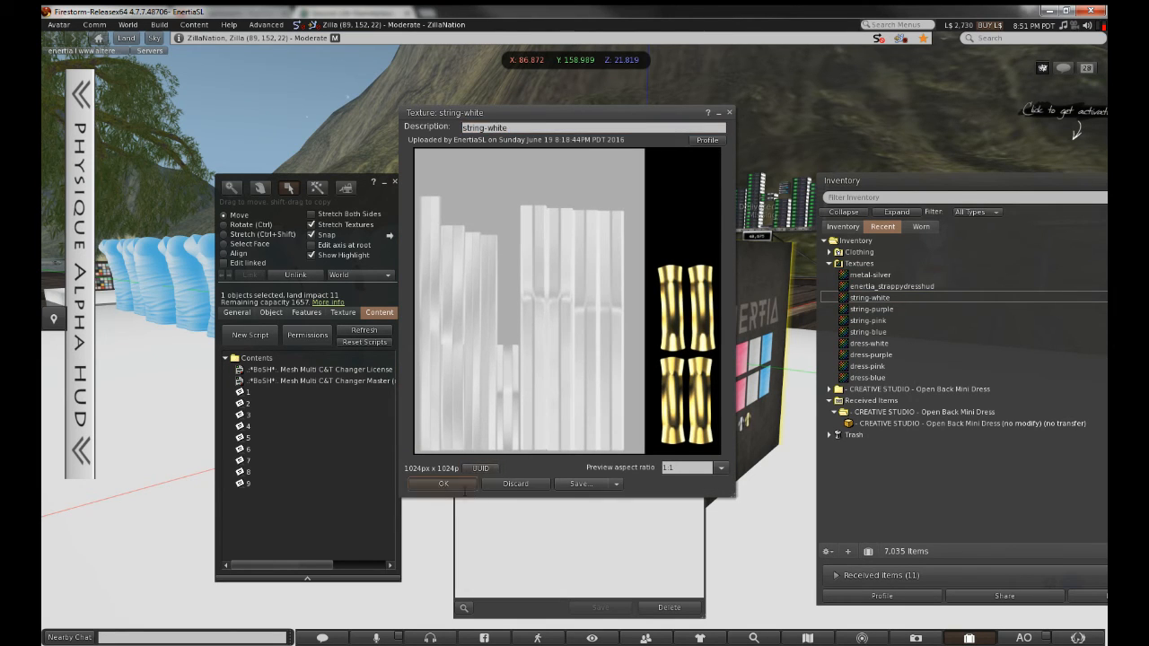
click(464, 486)
drag(471, 429, 615, 428)
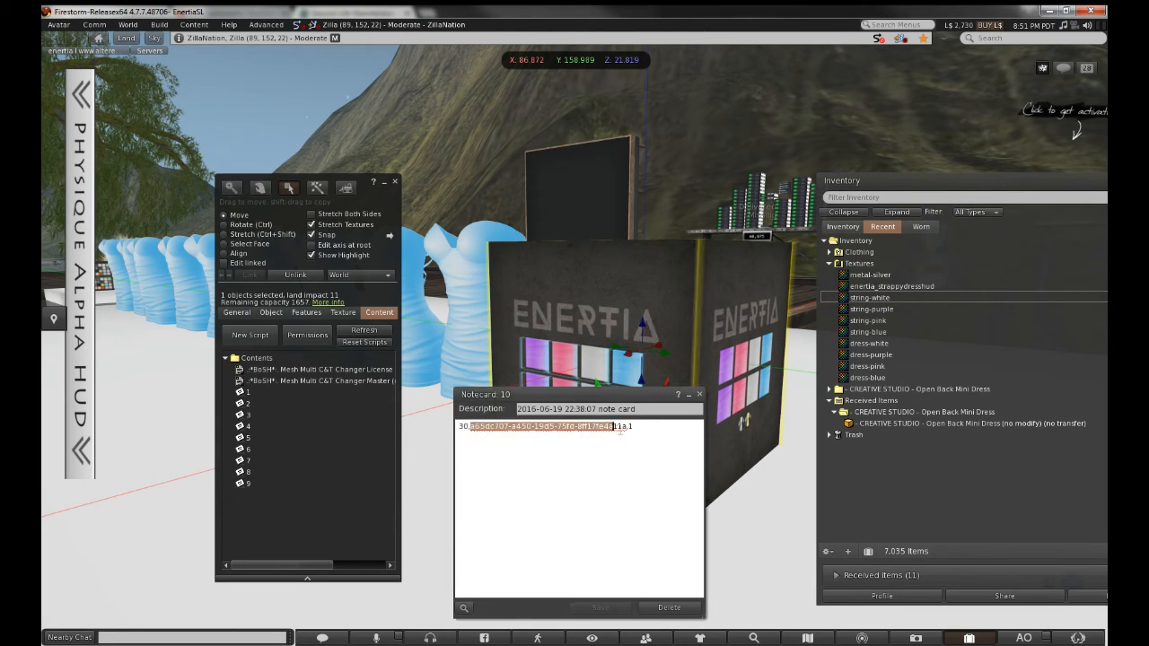
right_click(619, 429)
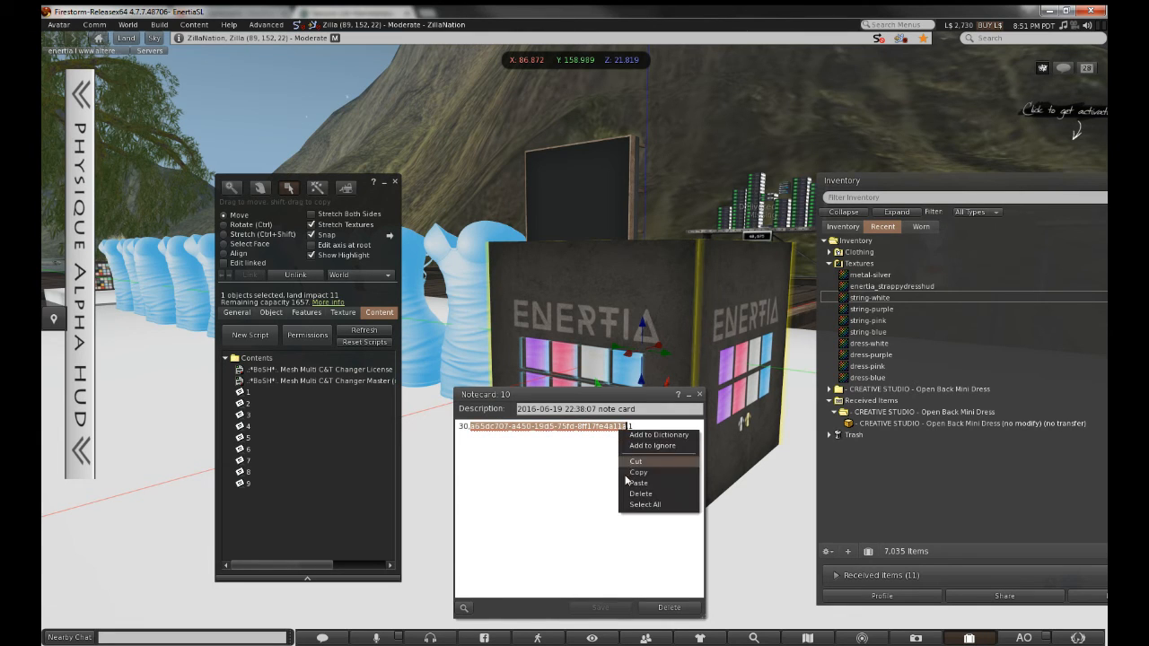
click(646, 485)
click(774, 366)
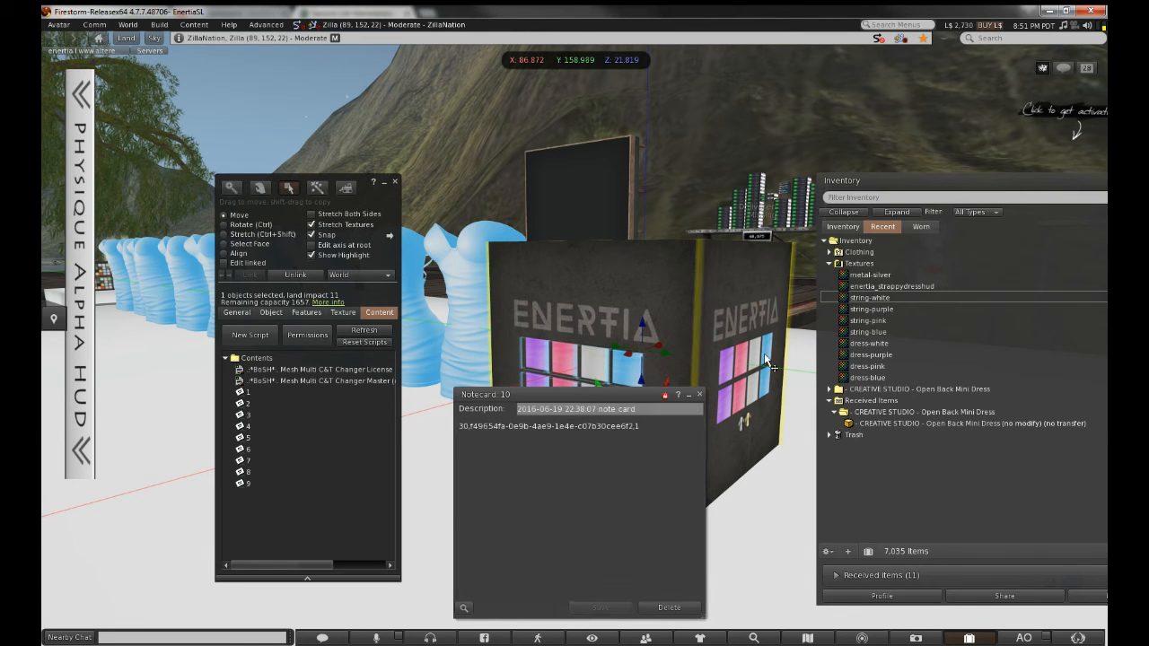
click(700, 396)
click(843, 226)
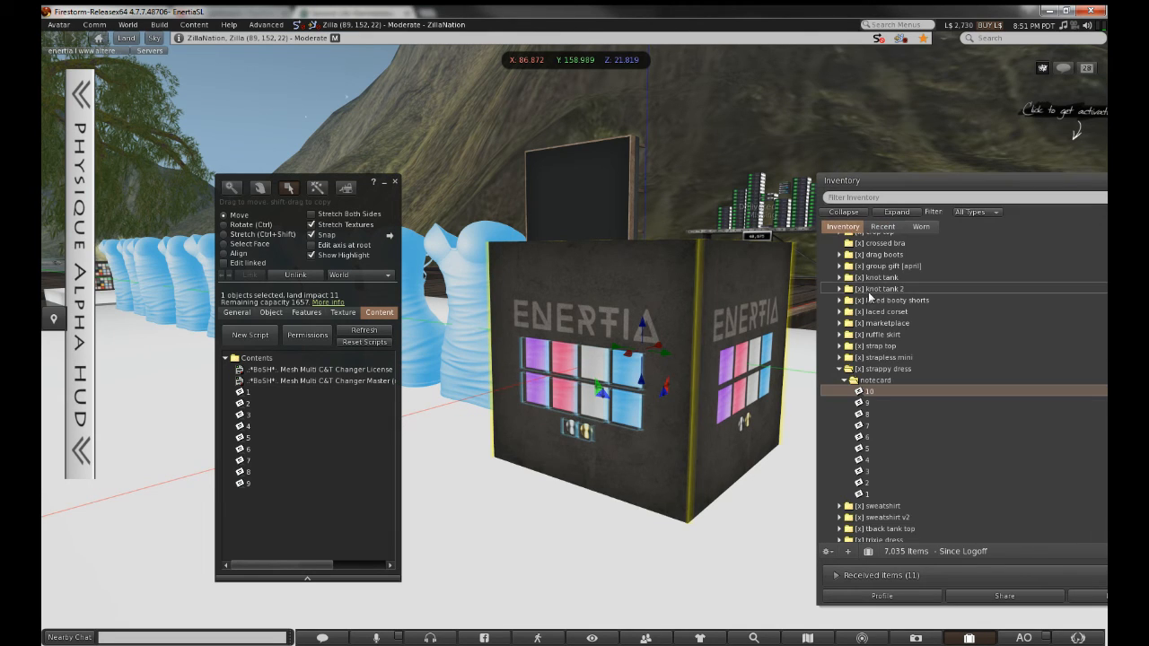
Add notecard 10 to the ENERTIA box's contents and close the Build window
click(485, 496)
drag(338, 500, 339, 500)
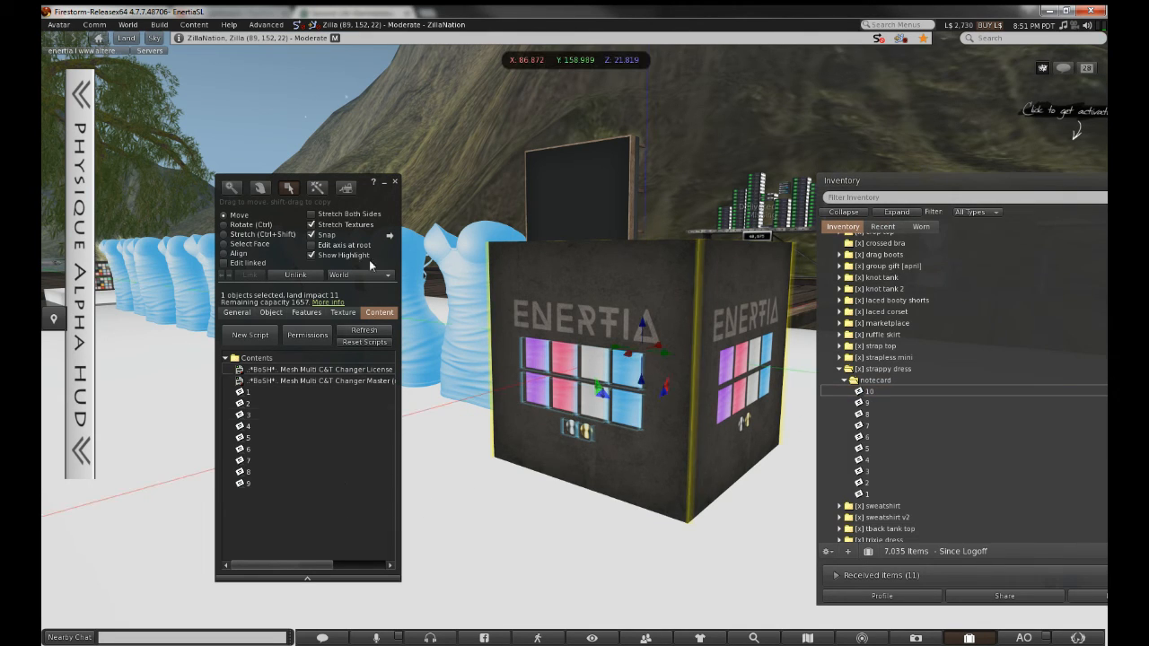
click(395, 183)
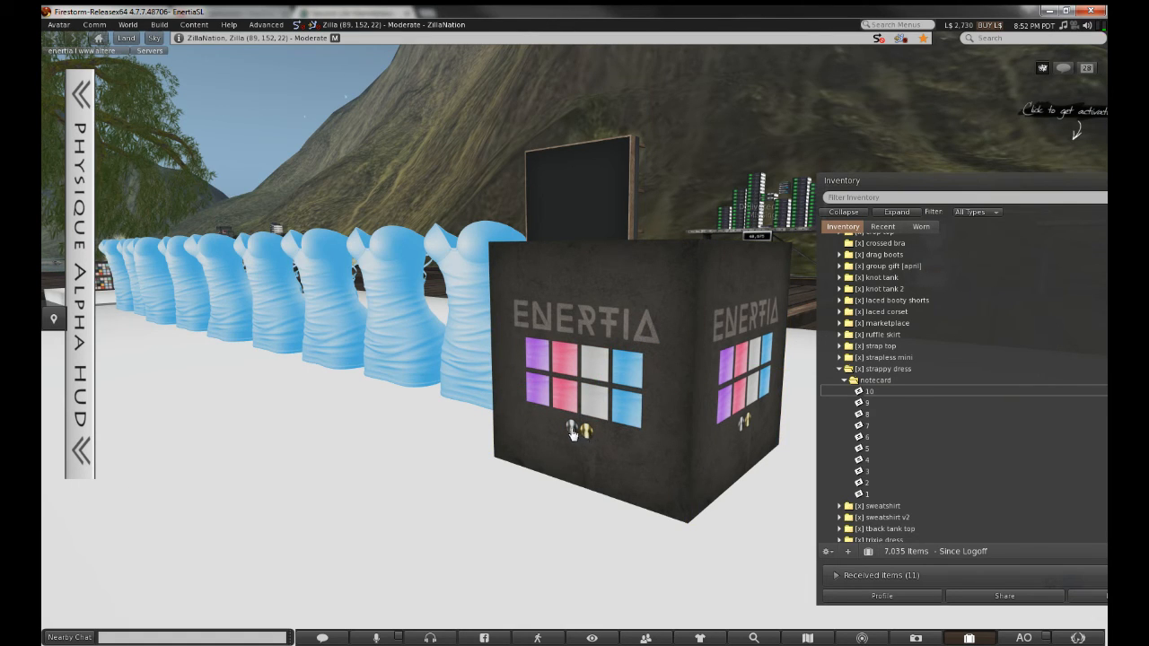
Look over the blue dress row, then turn every dress purple with the box's purple swatch
alt+click(475, 301)
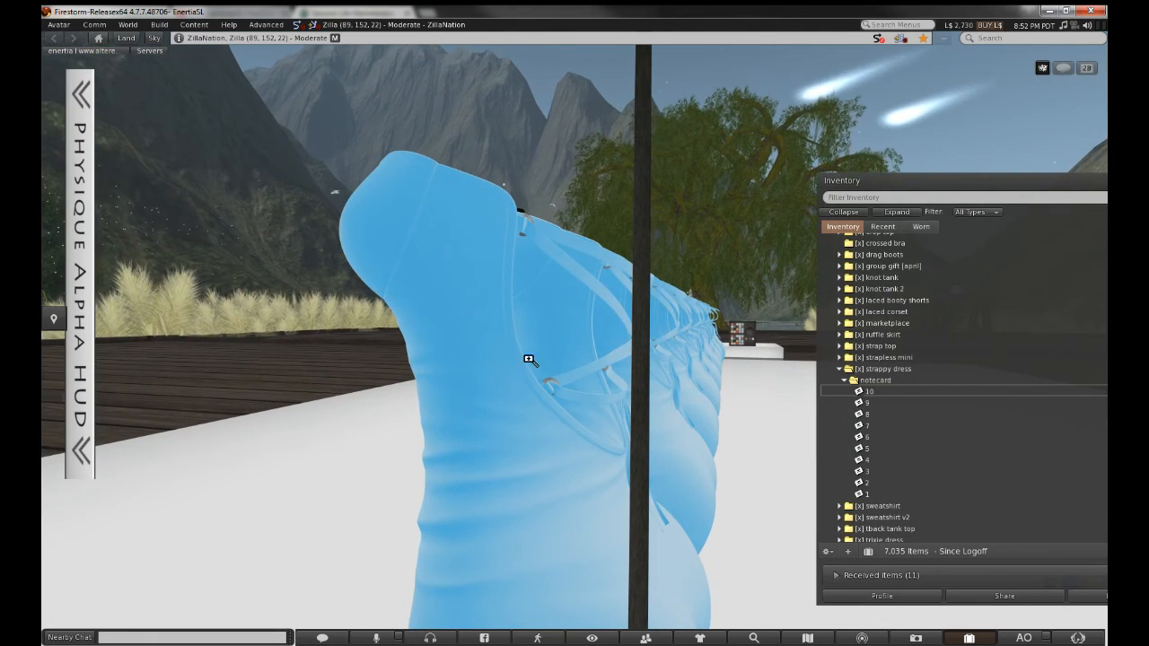
alt+scroll(517, 380, up, 3)
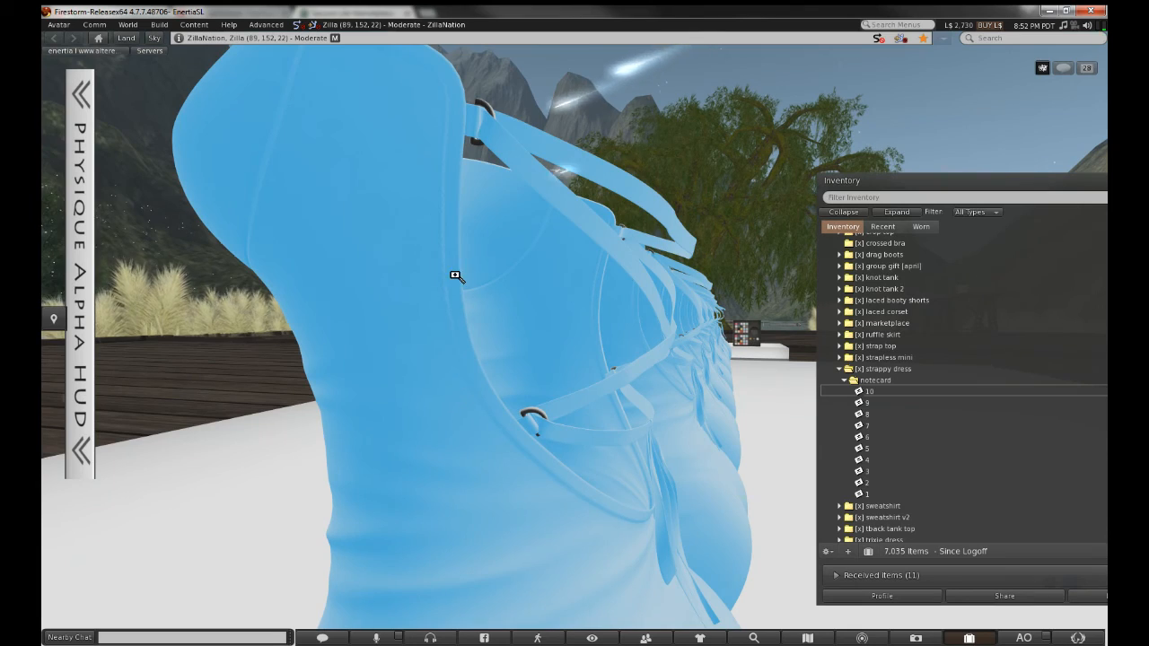
ctrl+alt+drag(455, 276, 556, 404)
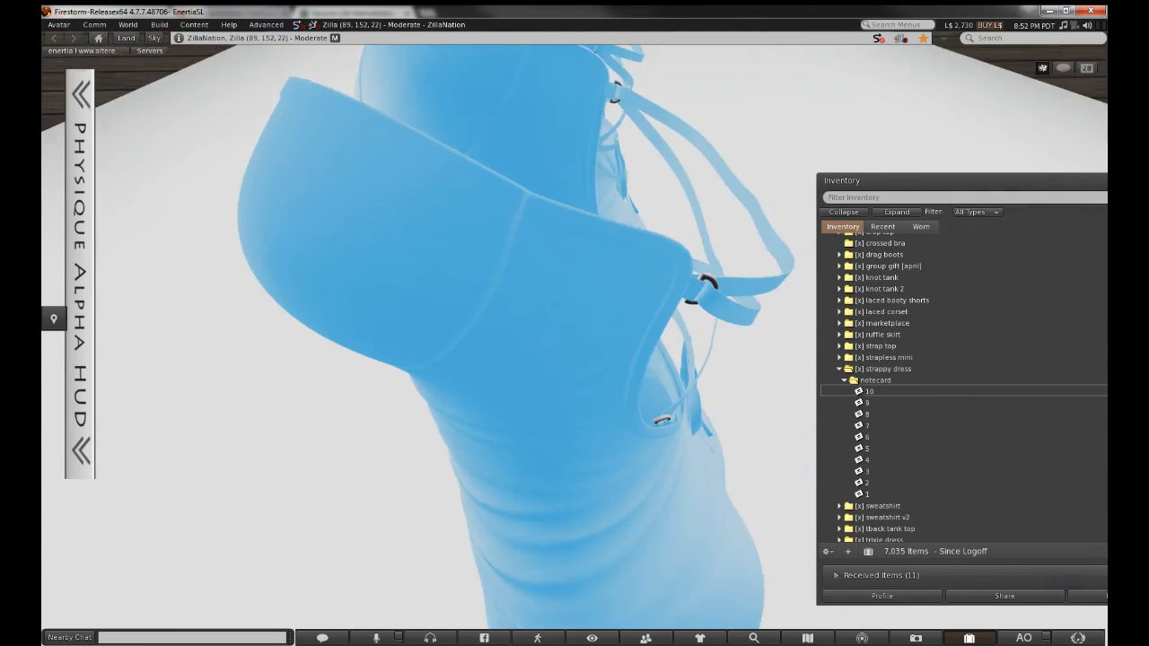
key(Escape)
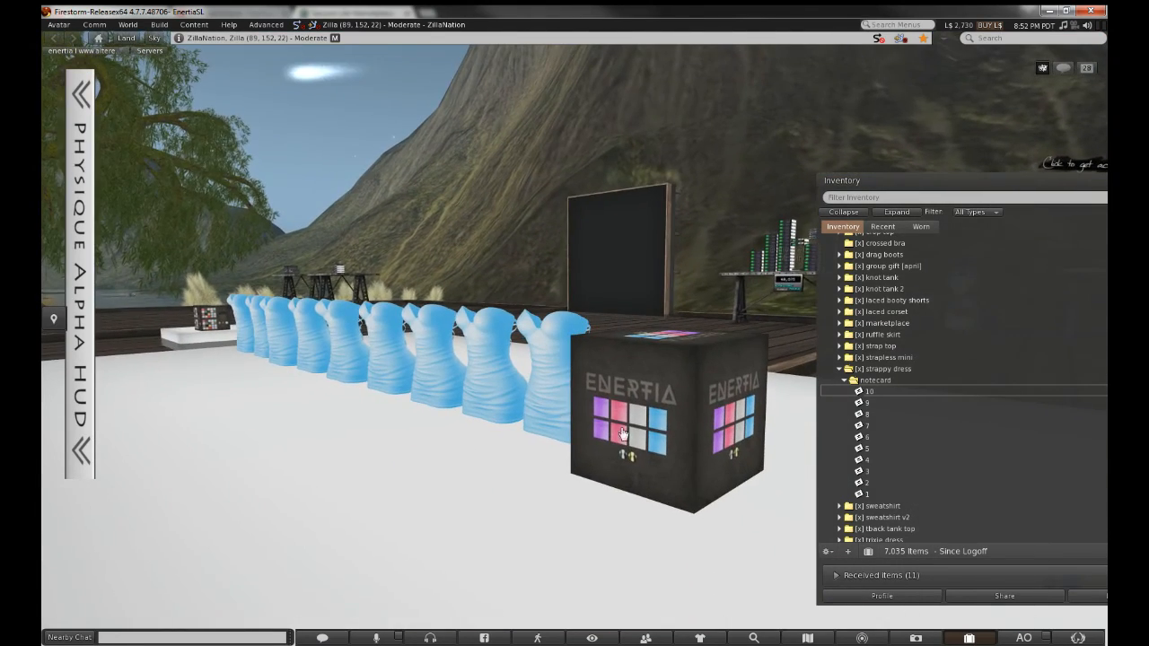
alt+drag(558, 346, 422, 288)
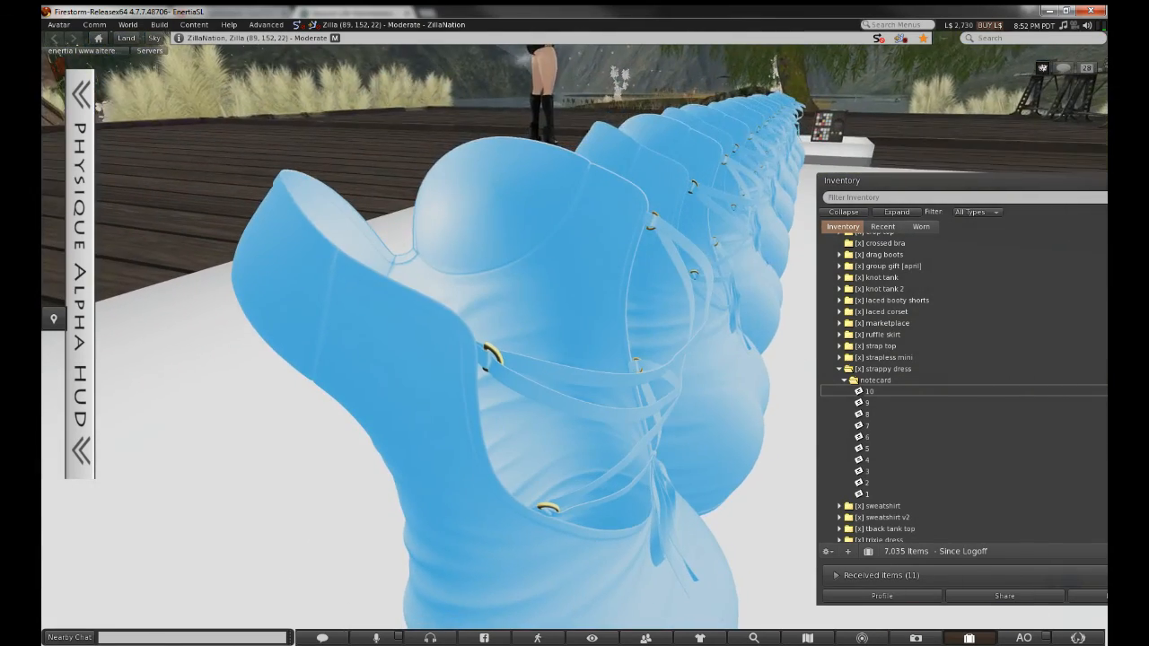
key(Escape)
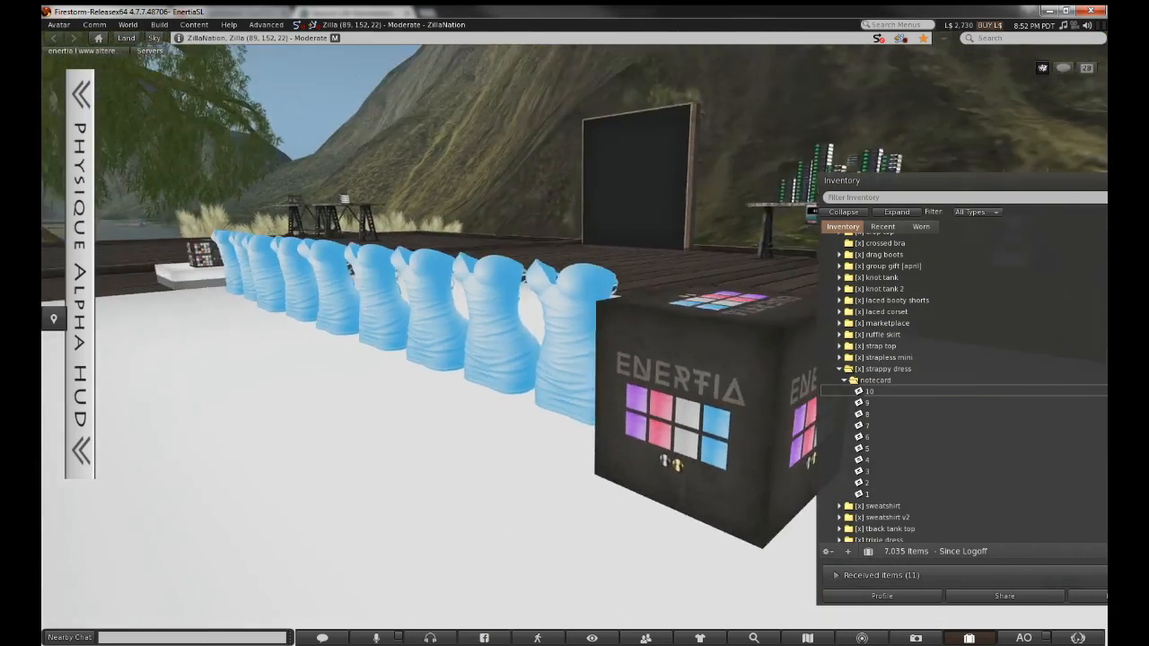
click(631, 391)
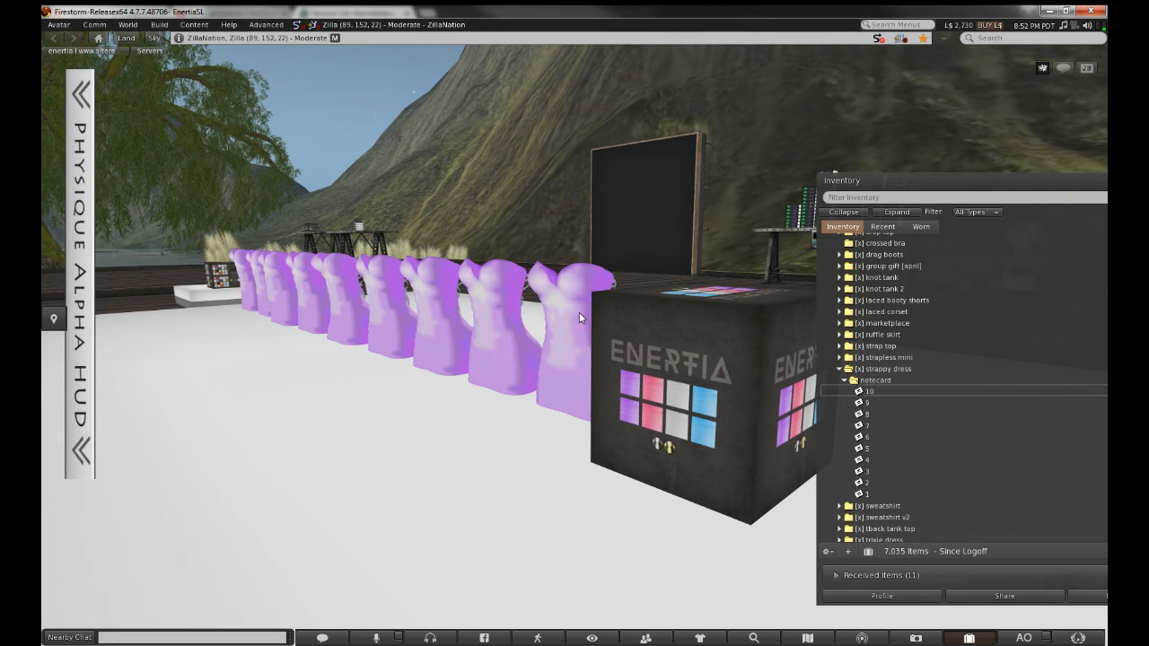
Orbit down the dress row and briefly open the ENERTIA box in the editor
ctrl+alt+drag(575, 305, 485, 346)
alt+drag(574, 339, 556, 314)
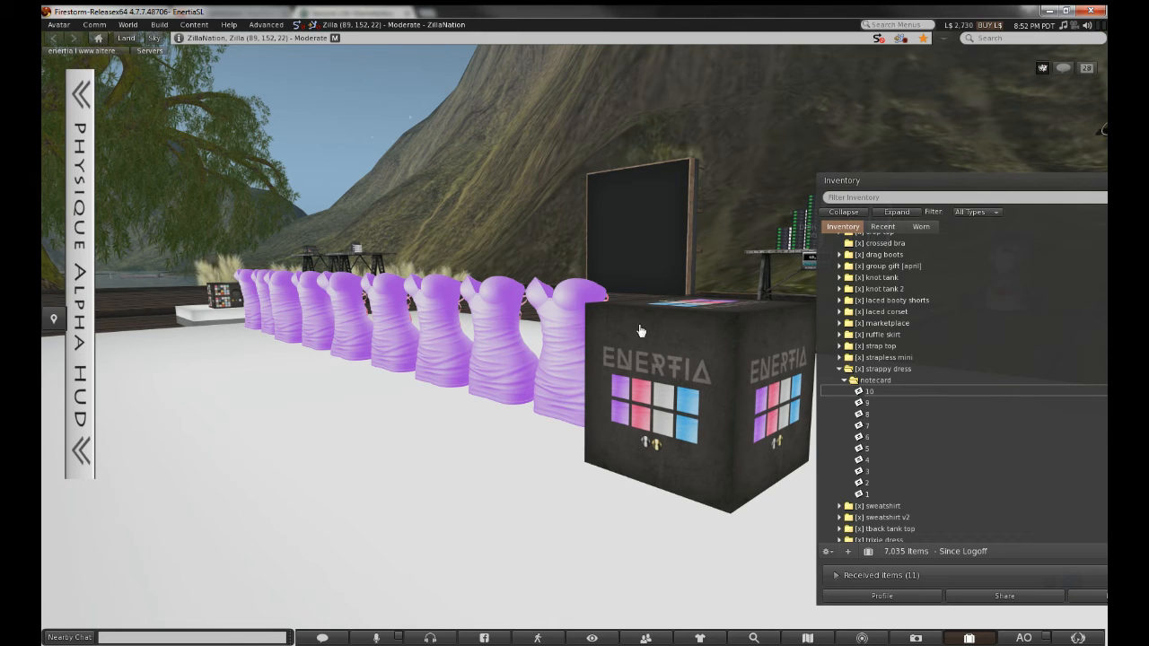
right_click(698, 373)
click(716, 399)
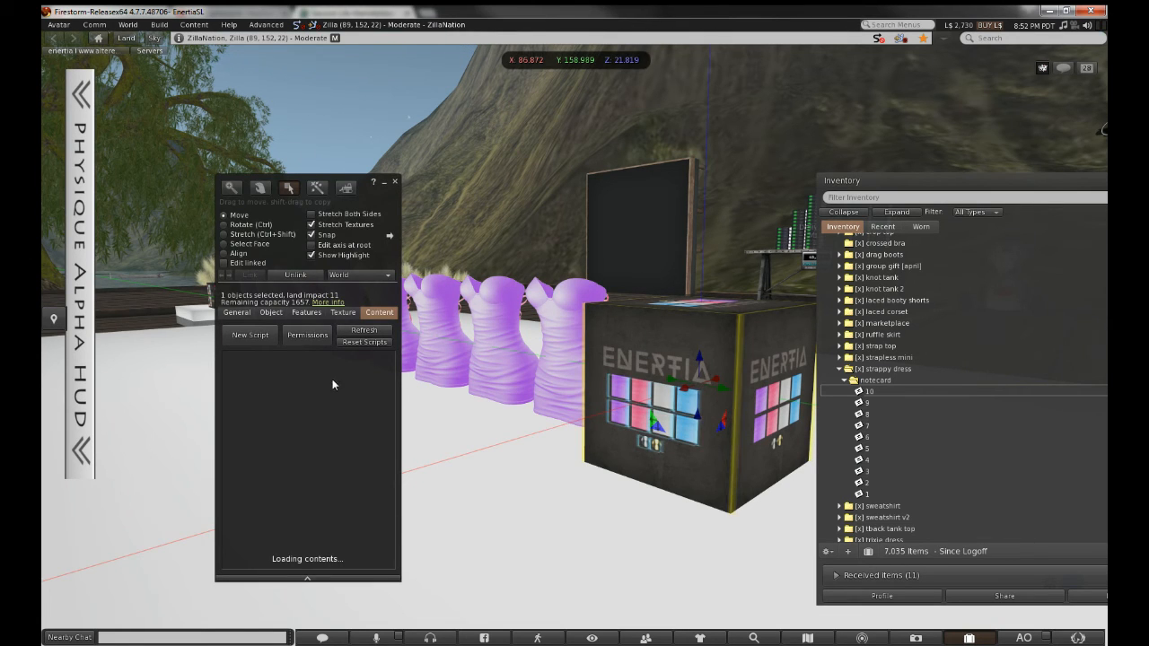
click(395, 182)
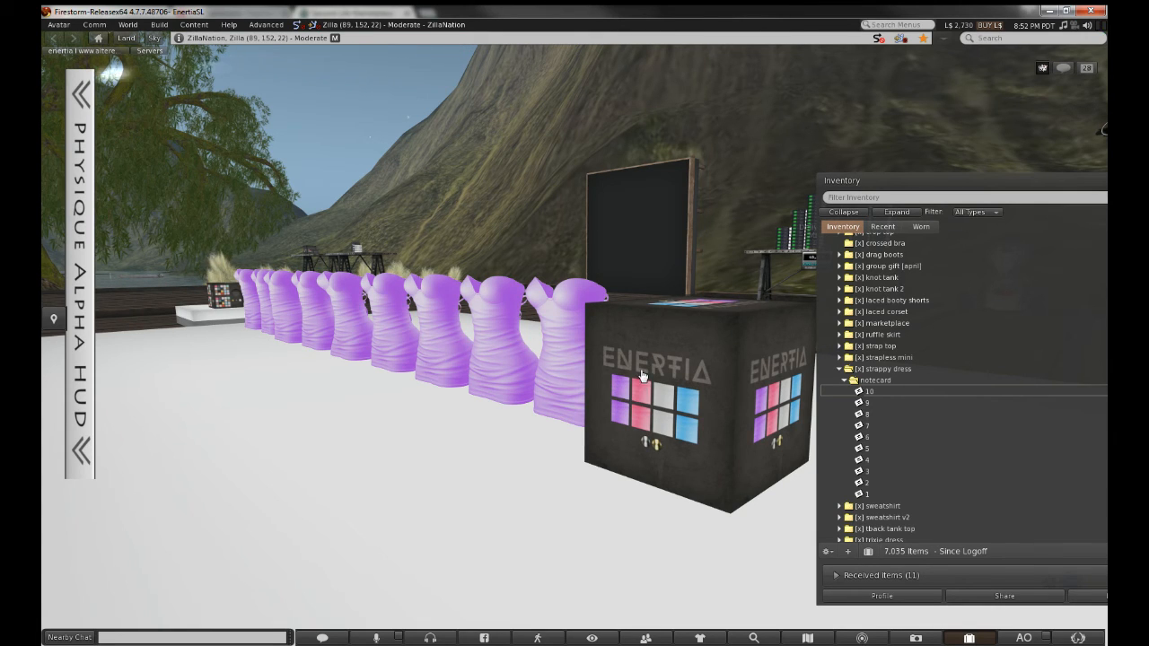
Reopen the box, select its License and Slave changer scripts, then select the last purple dress
right_click(642, 375)
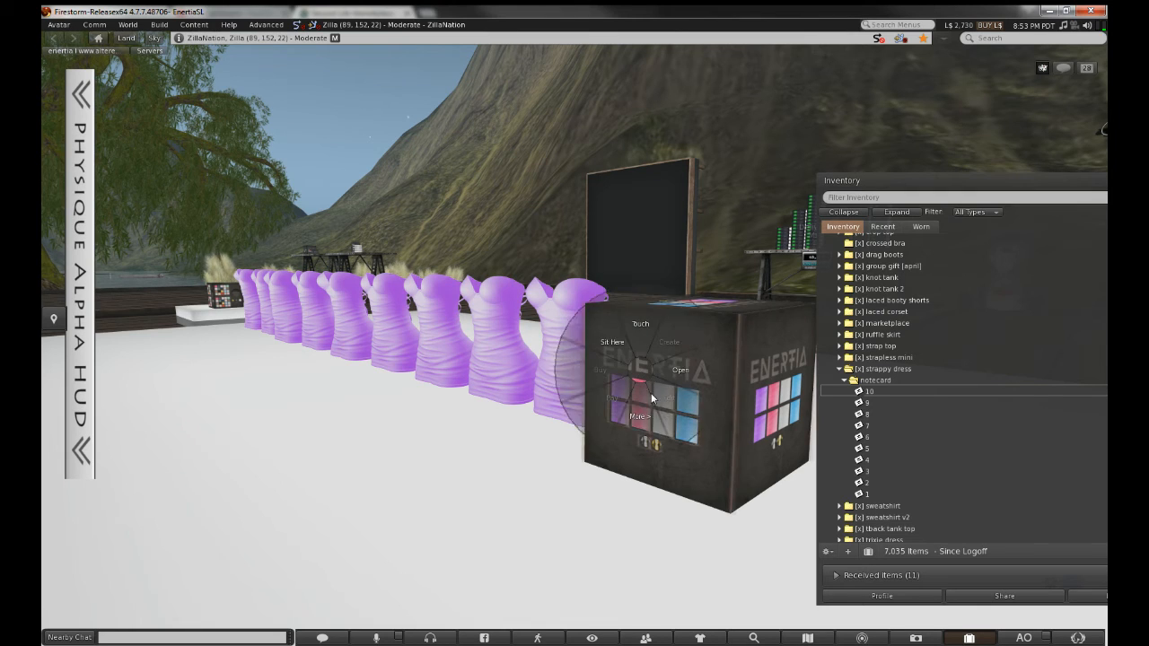
click(660, 408)
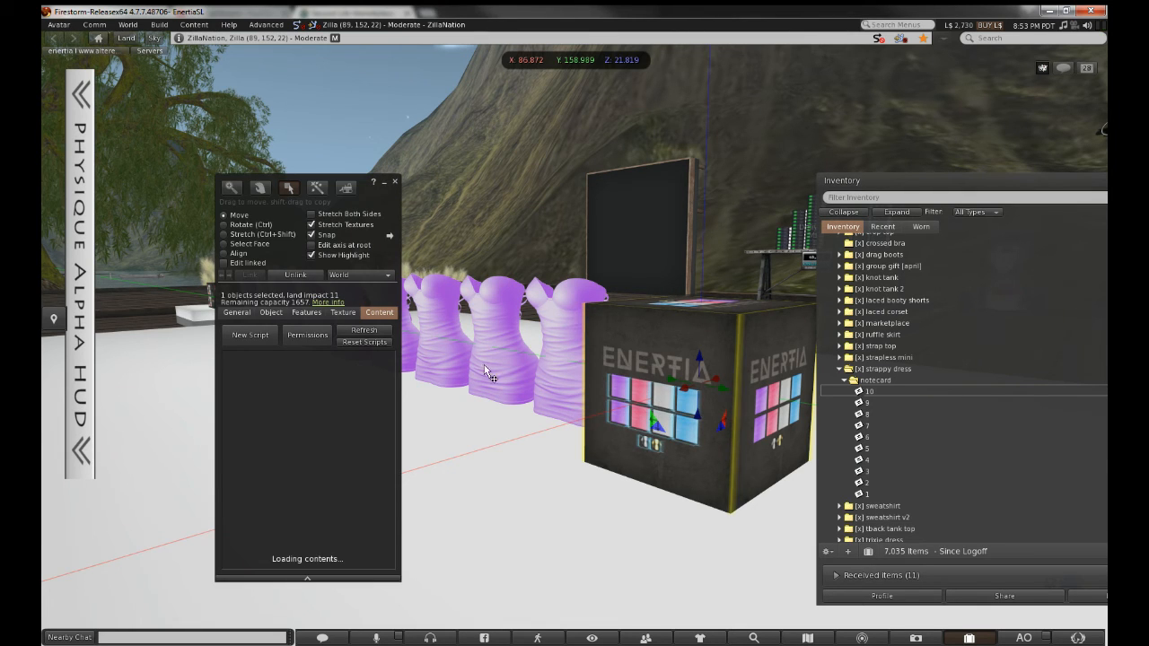
click(386, 371)
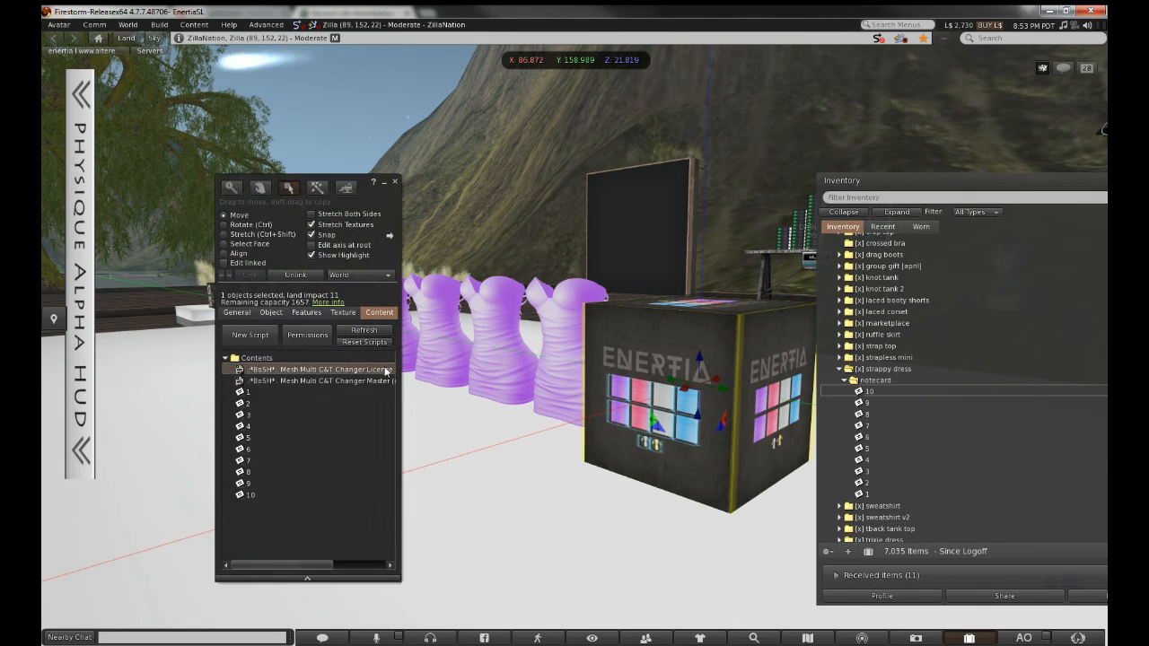
click(386, 380)
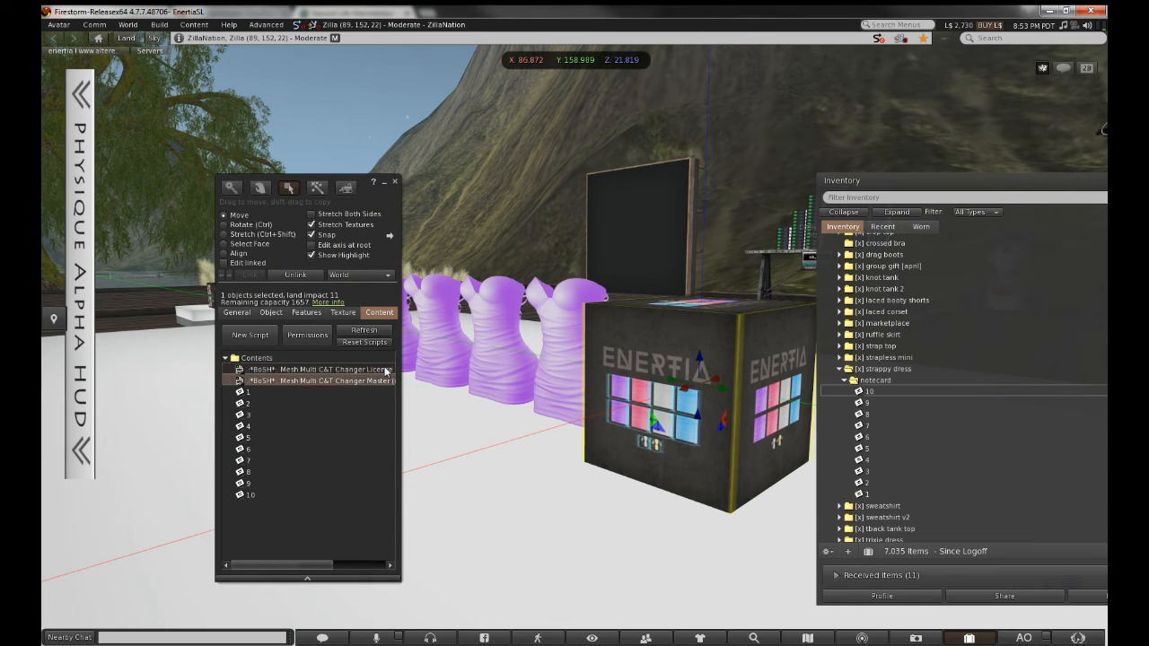
alt+click(464, 368)
alt+drag(464, 368, 574, 337)
alt+click(575, 337)
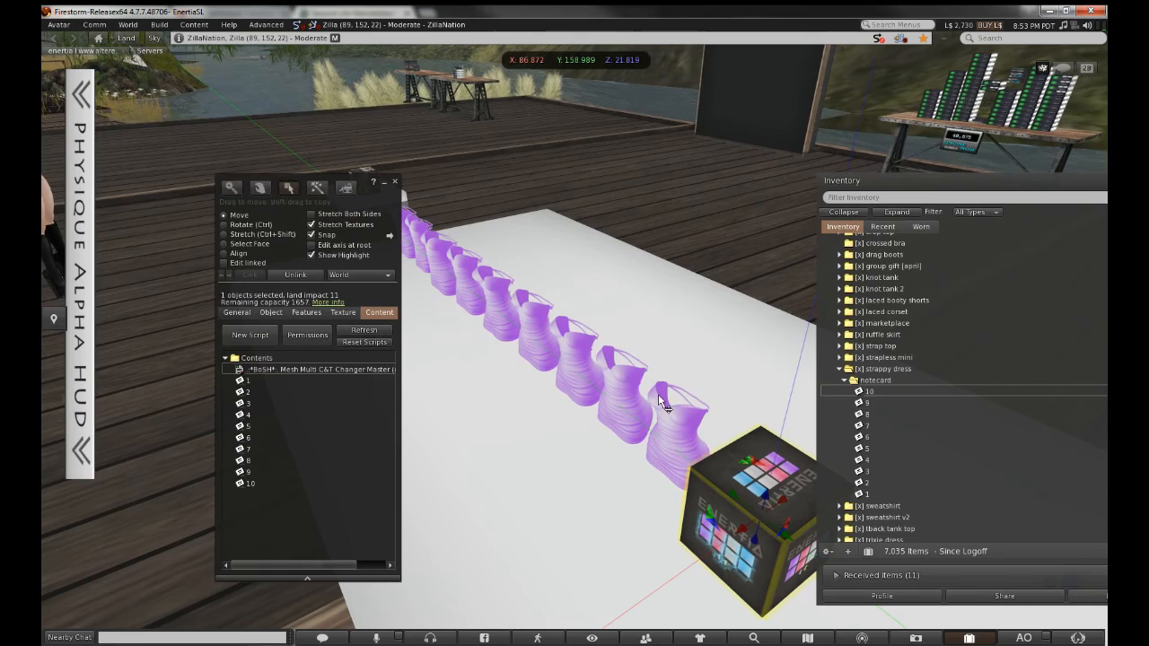
click(658, 394)
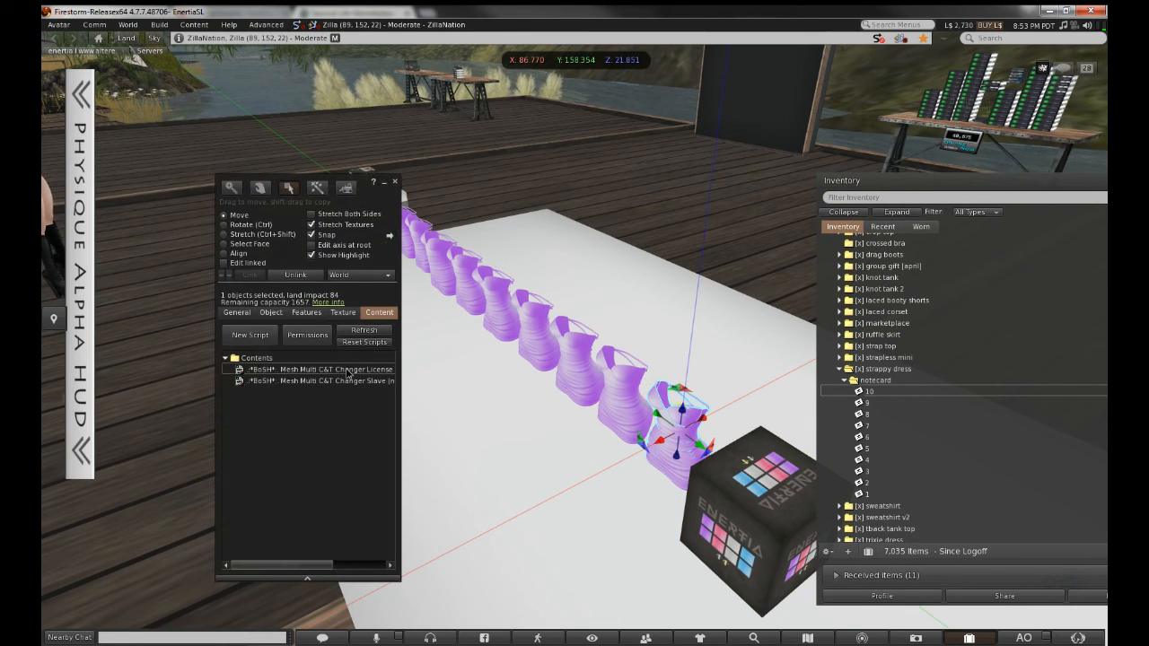
Delete both scripts from the last dress, then delete the neighbouring dress from the row
click(346, 369)
key(ctrl+a)
key(Delete)
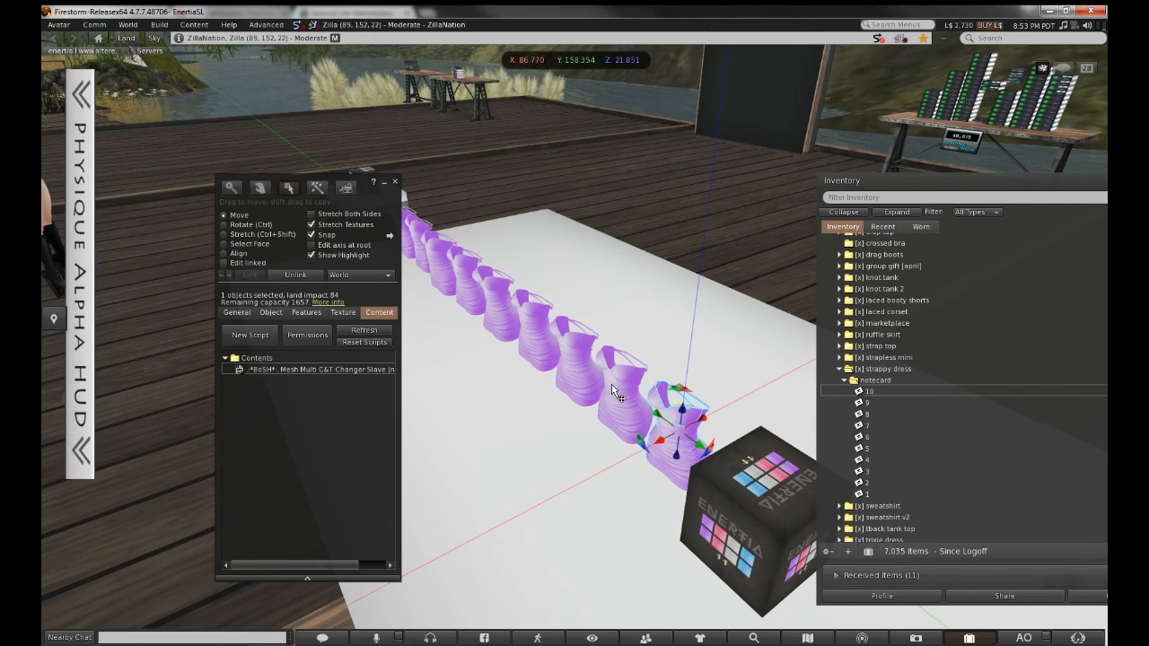
click(616, 389)
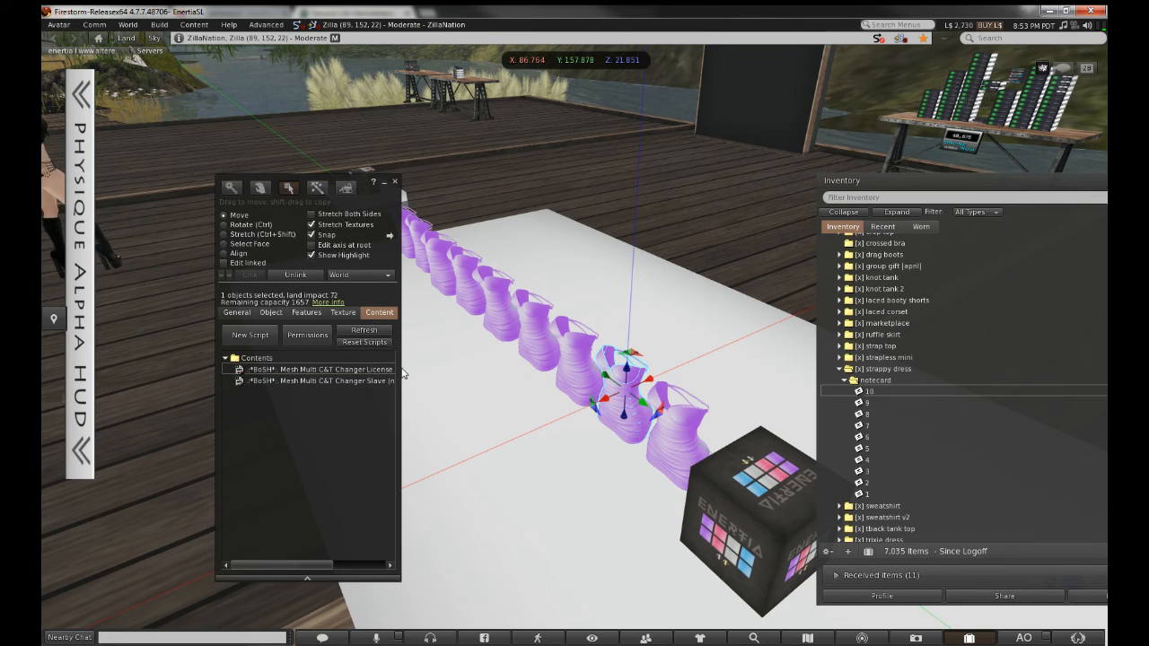
key(Delete)
Delete the License script from the next few purple dresses in the row
click(569, 375)
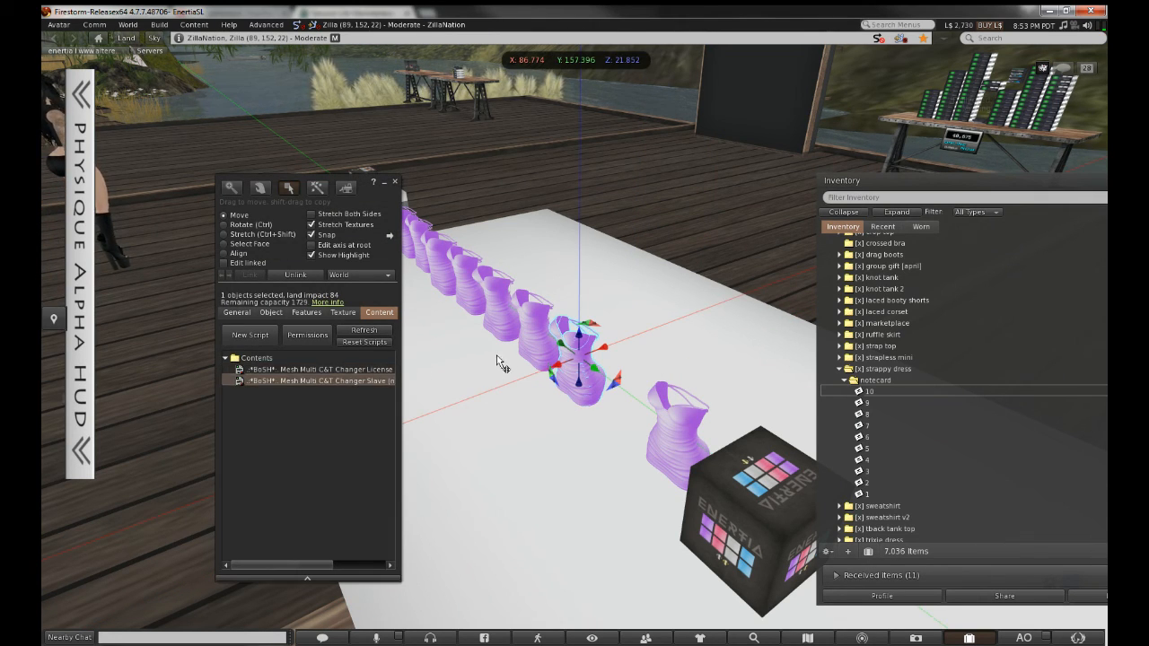
click(526, 348)
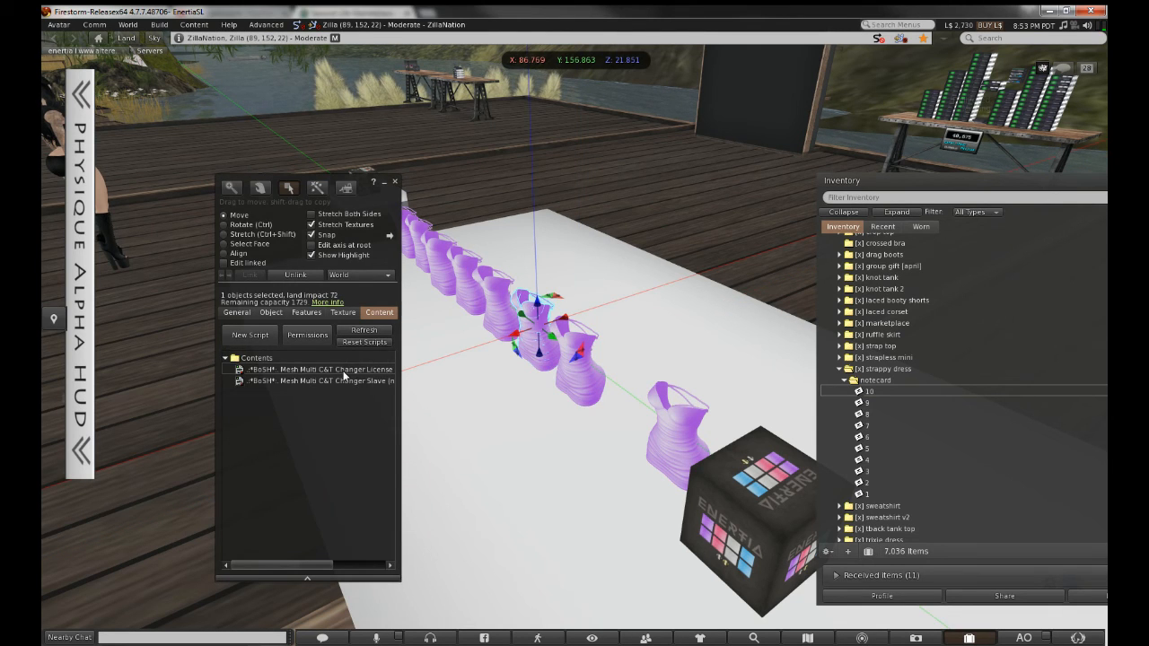
click(343, 371)
key(Delete)
click(473, 330)
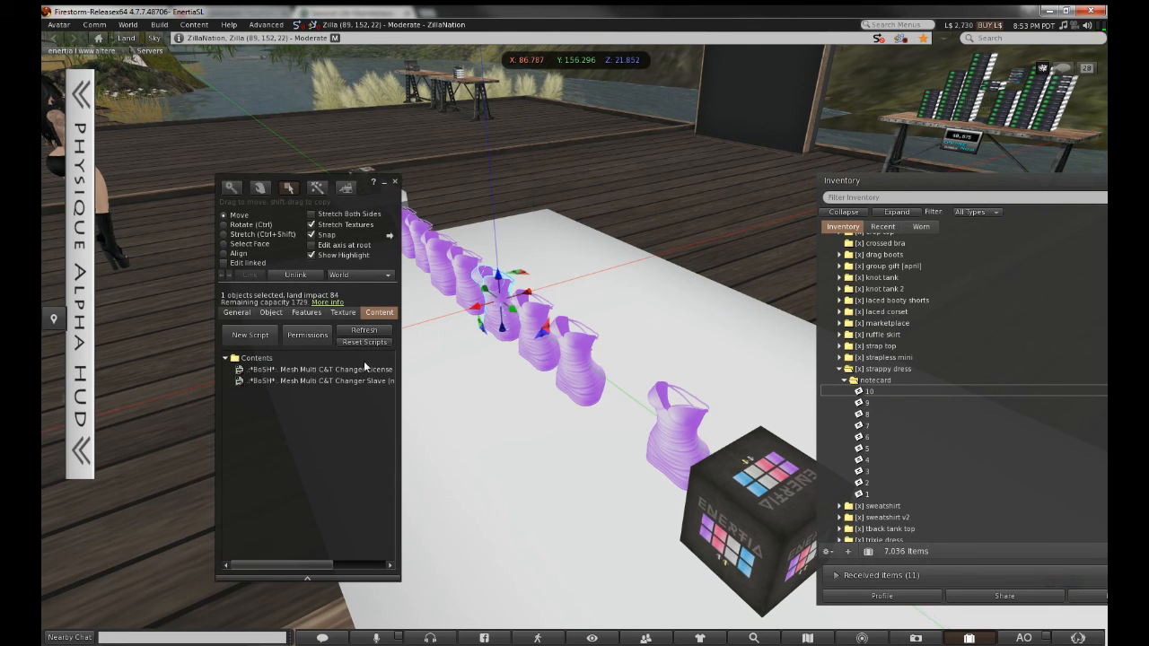
click(362, 368)
click(464, 271)
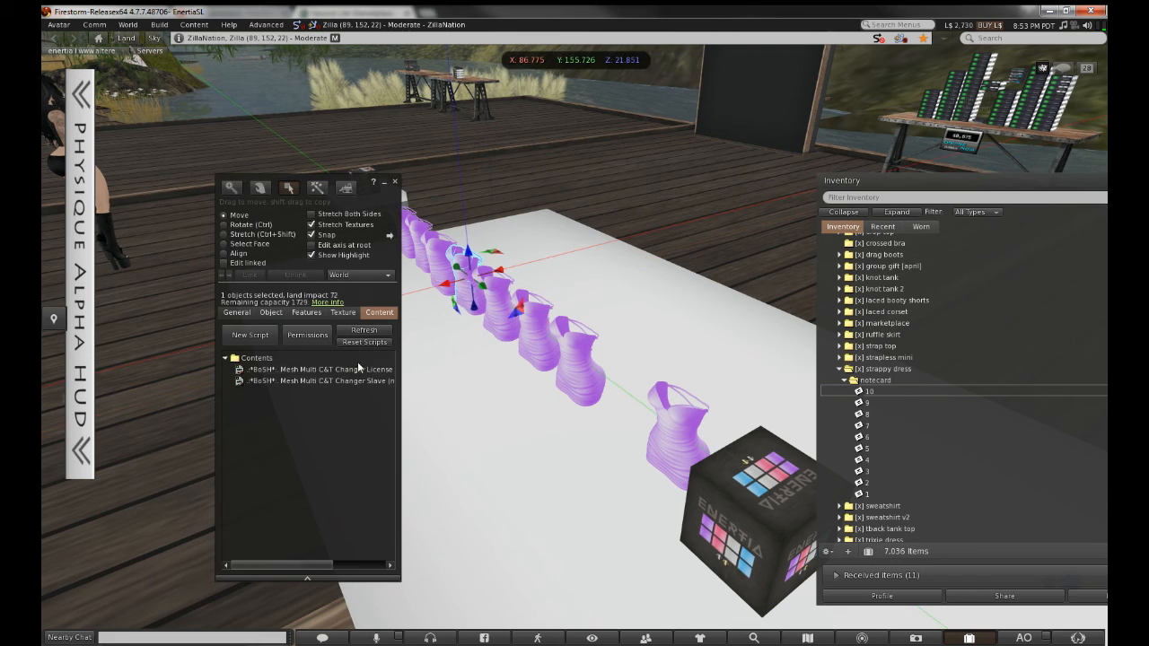
click(346, 368)
key(Delete)
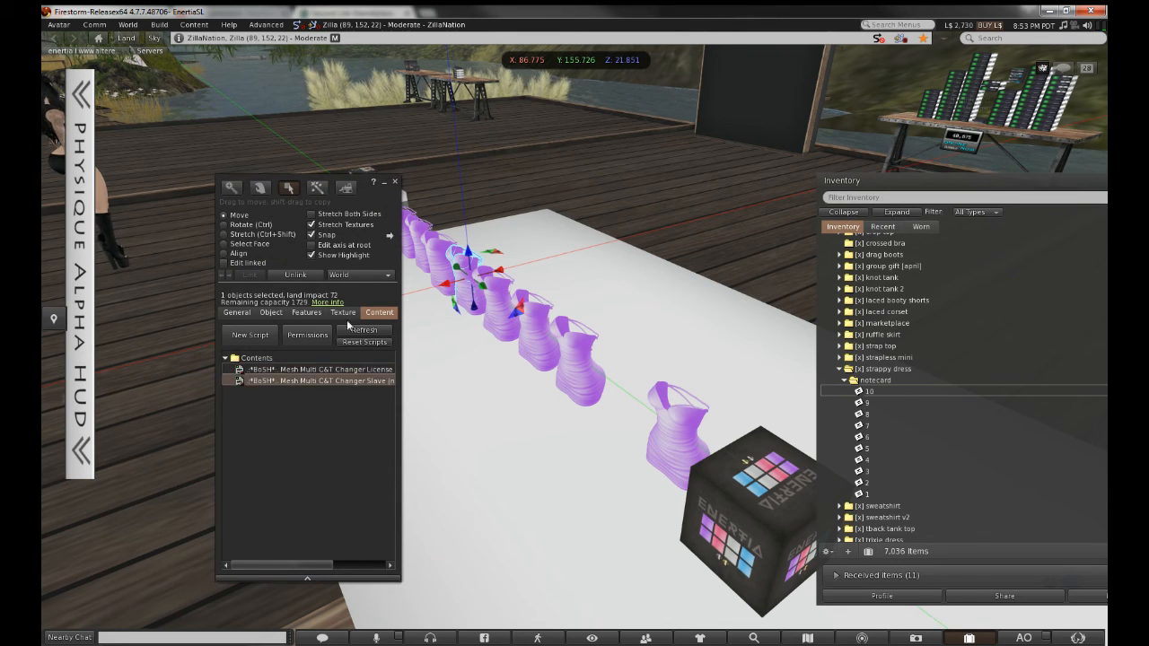
Continue removing the License script from dresses up the row to the top dress
drag(364, 198, 755, 197)
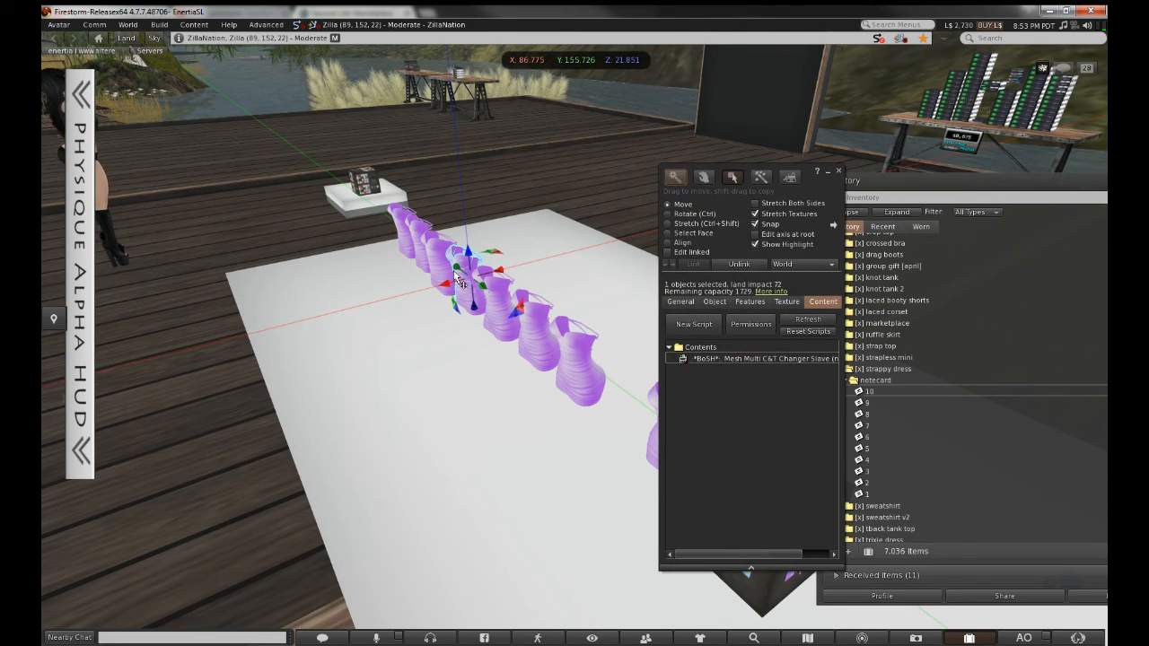
click(447, 270)
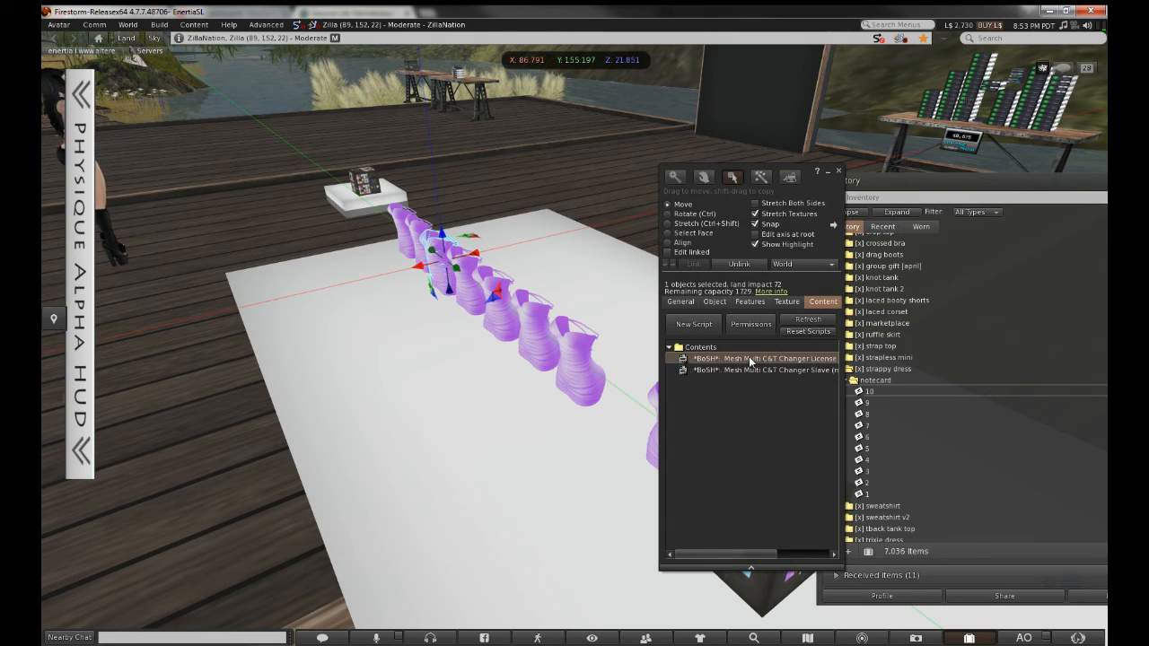
key(Delete)
click(415, 235)
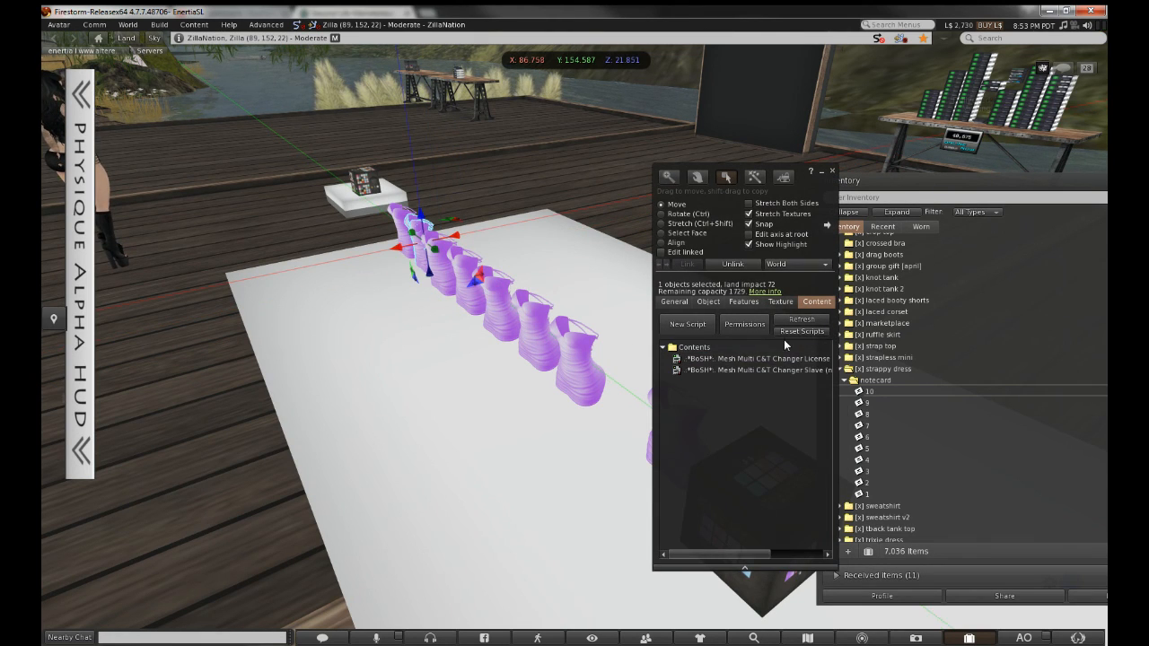
click(792, 359)
key(Delete)
click(406, 226)
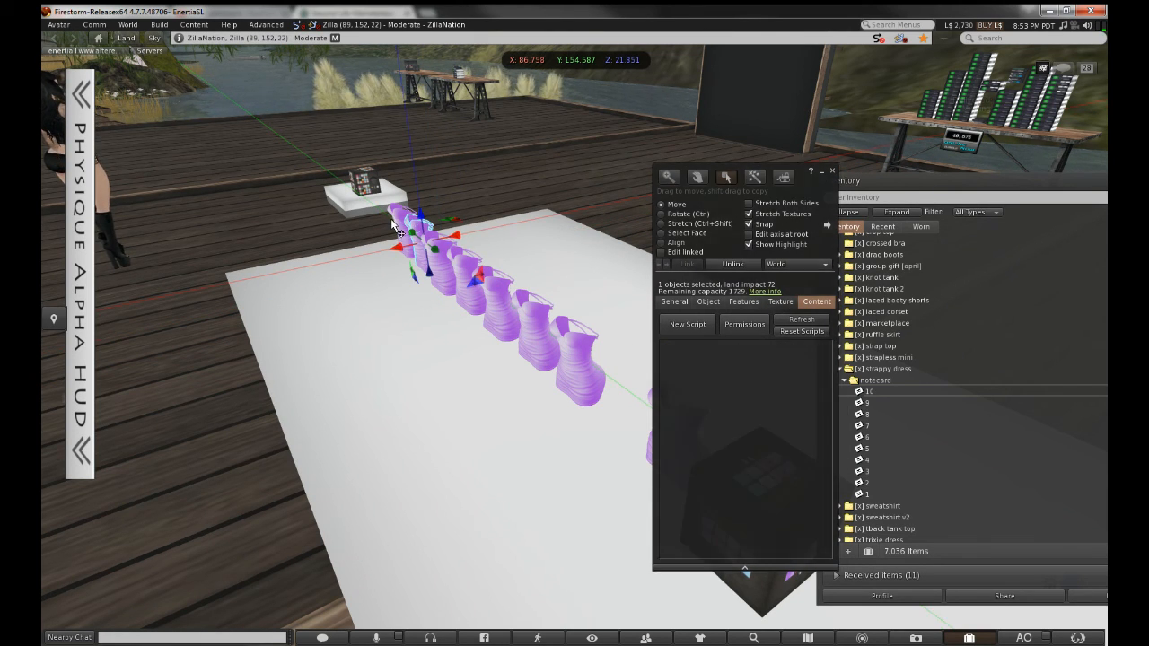
click(785, 369)
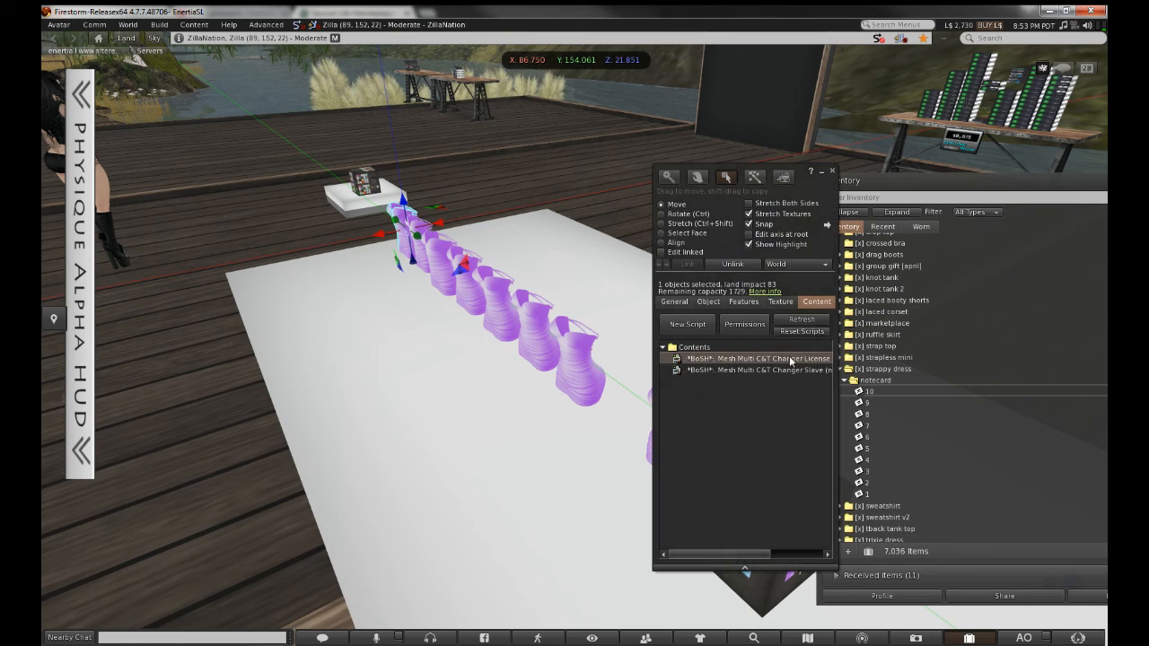
Return the trashed dress to the table, delete its License script, and close the editor
drag(808, 186, 284, 167)
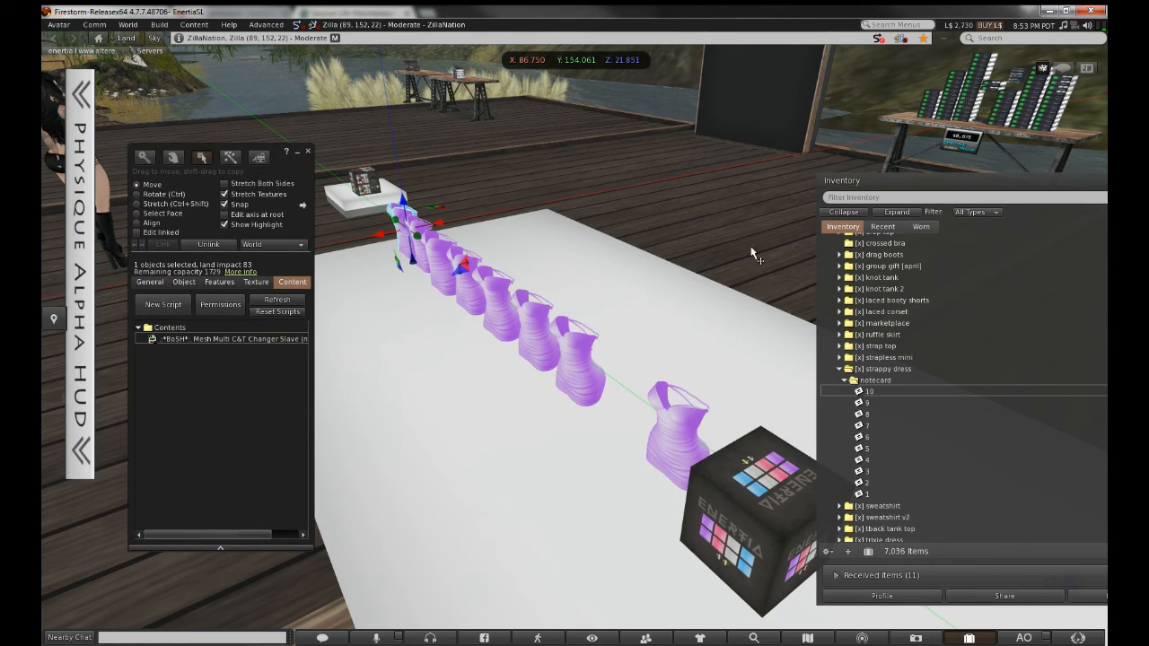
click(878, 229)
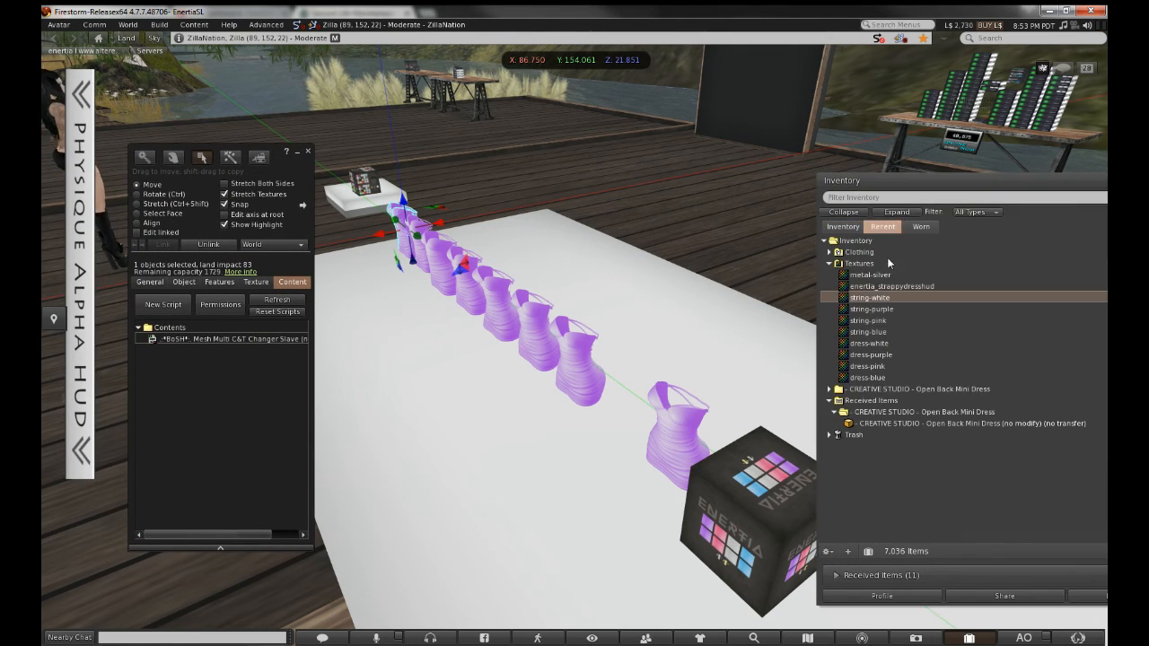
click(899, 436)
drag(941, 446, 590, 445)
click(278, 339)
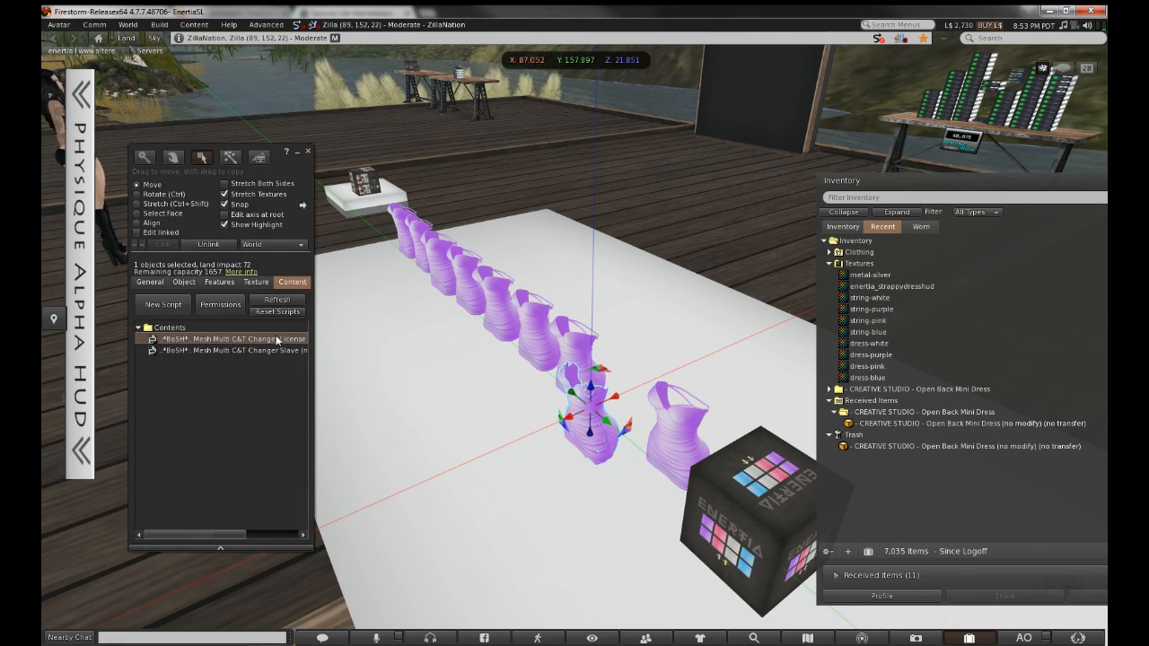
key(Delete)
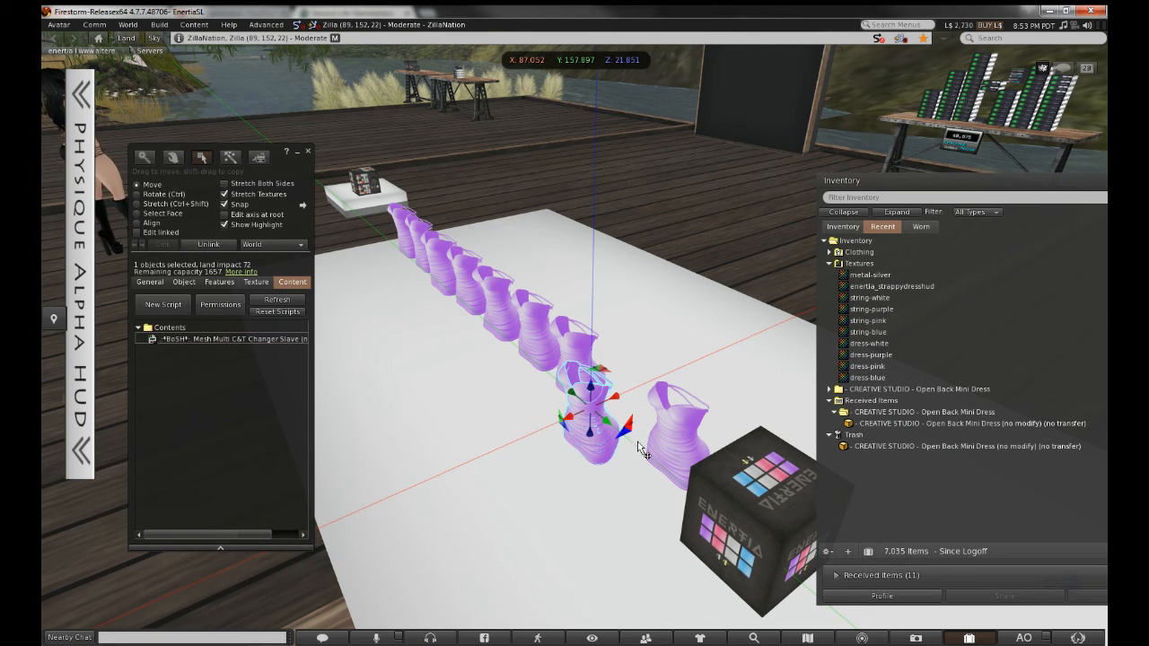
click(745, 478)
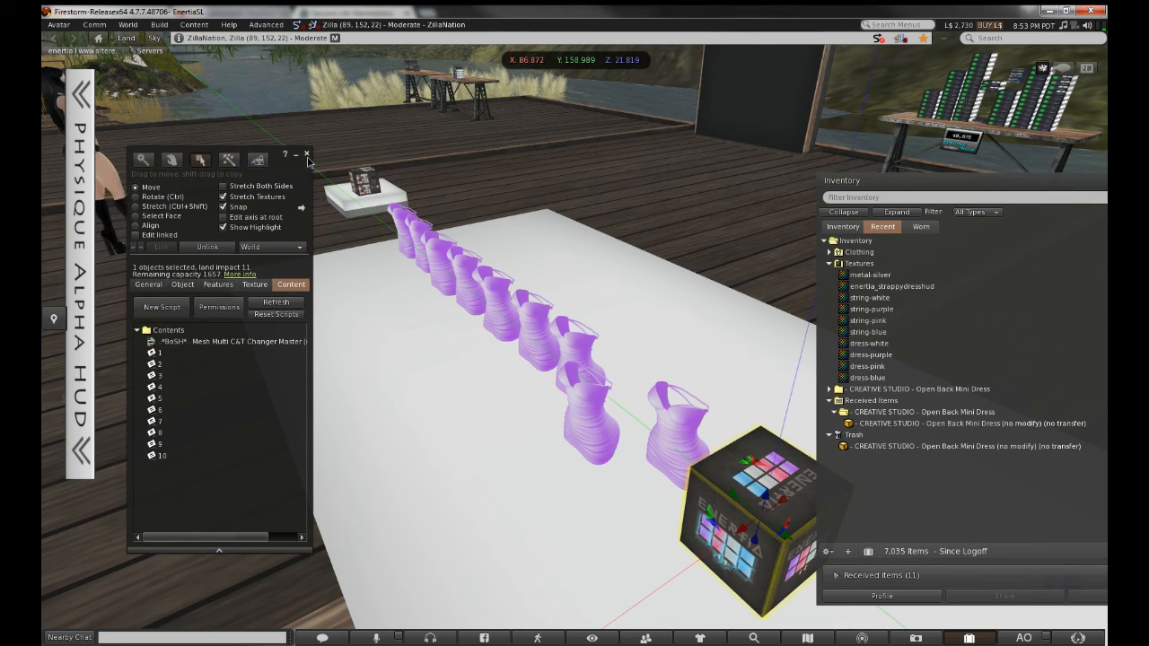
click(307, 155)
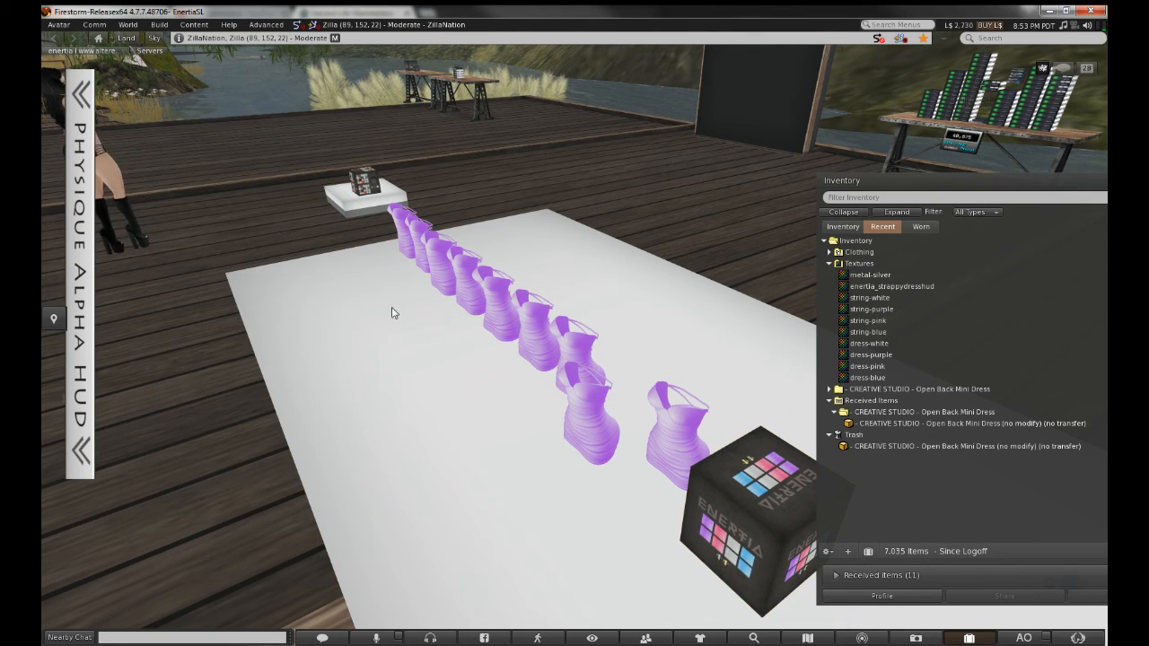
Turn the dresses pink with the cube's pink swatch and open the front dress for editing
click(720, 542)
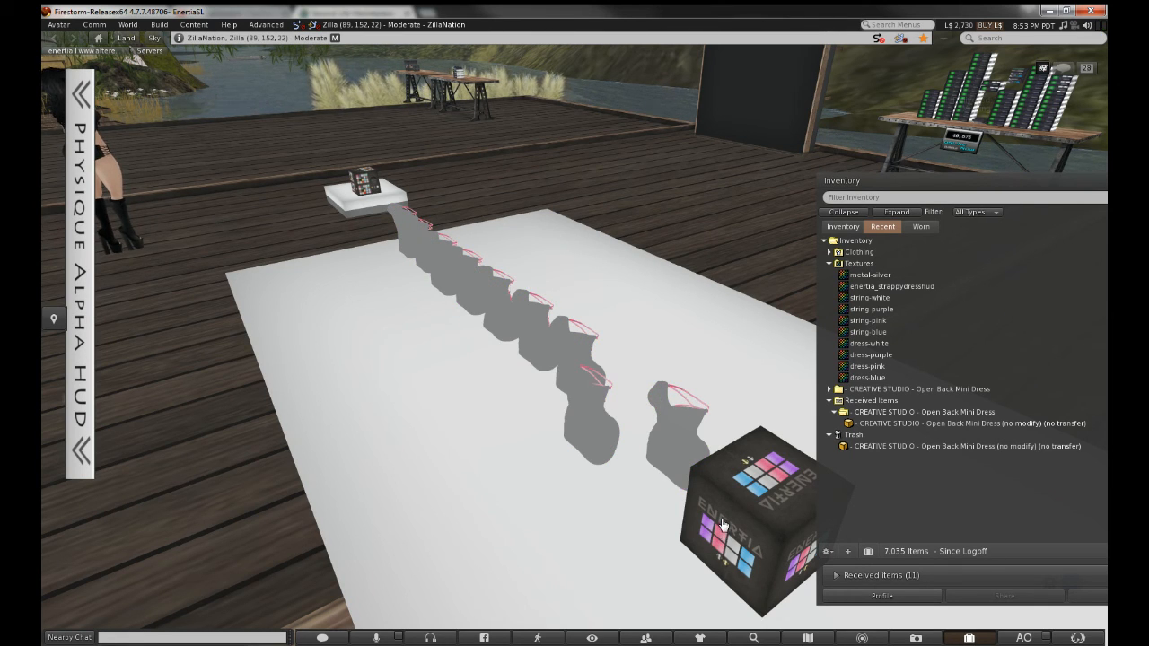
right_click(585, 397)
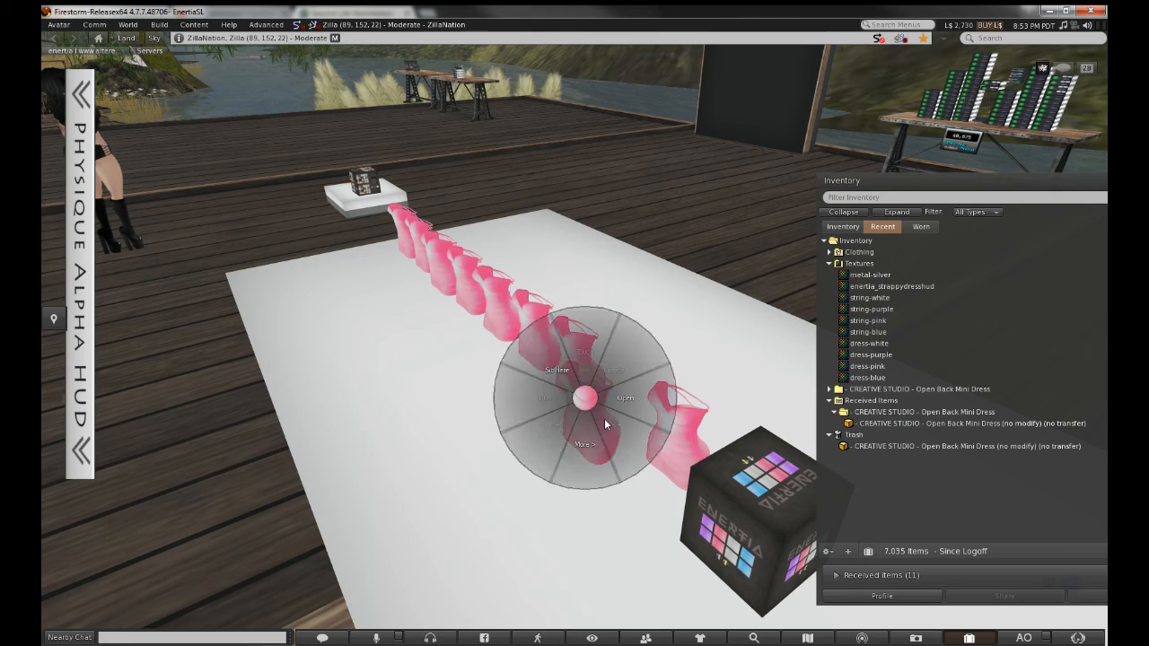
click(609, 409)
right_click(582, 412)
click(608, 442)
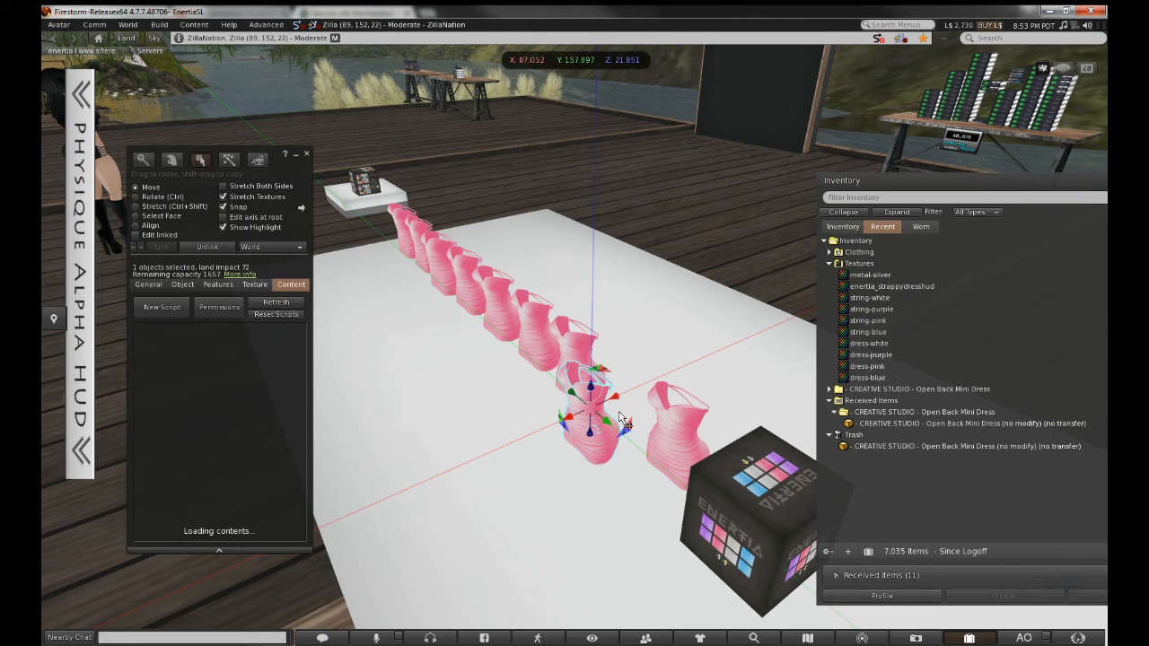
drag(621, 406, 646, 393)
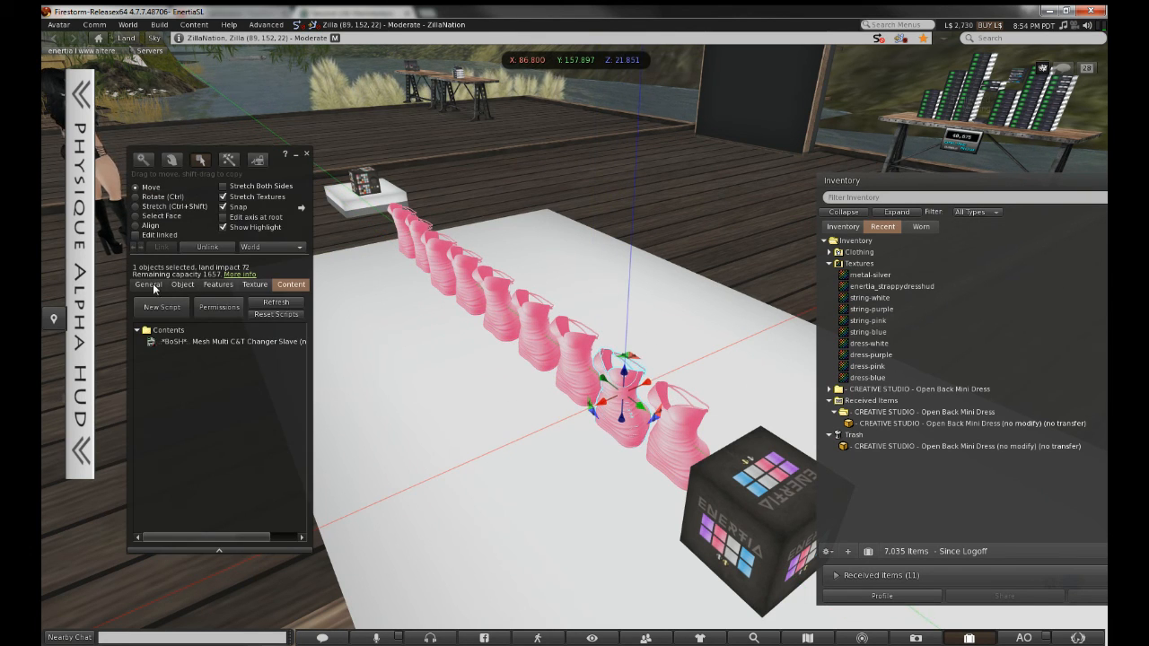
Check the dresses' names in the General tab, then minimise the Build window
click(148, 285)
click(678, 459)
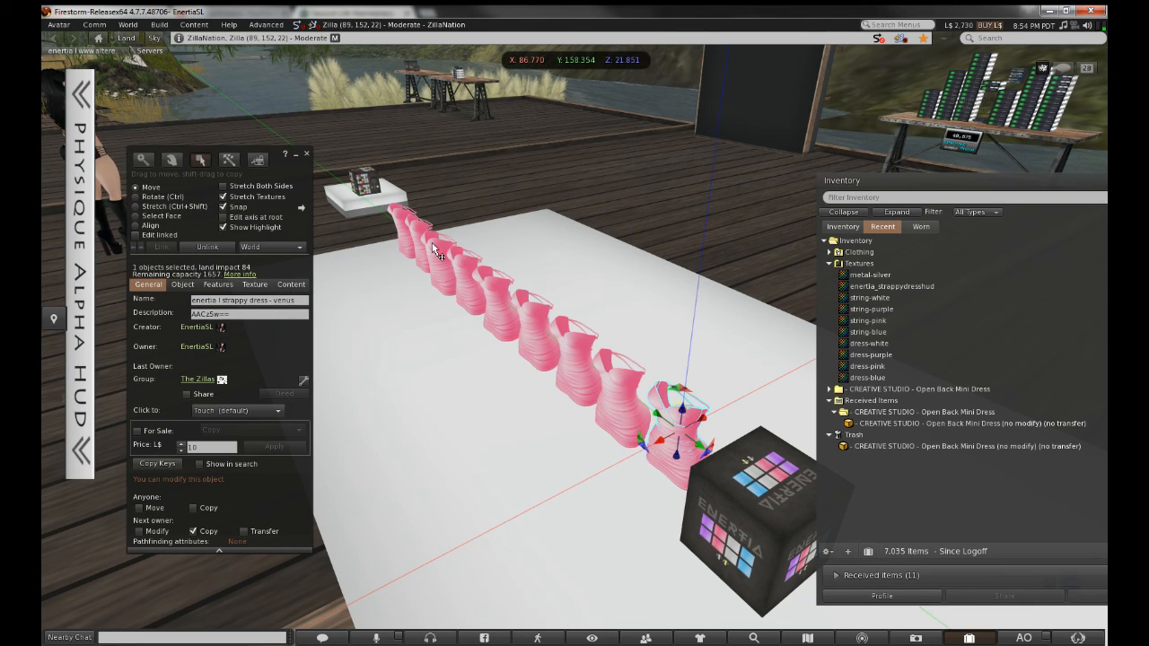
click(409, 242)
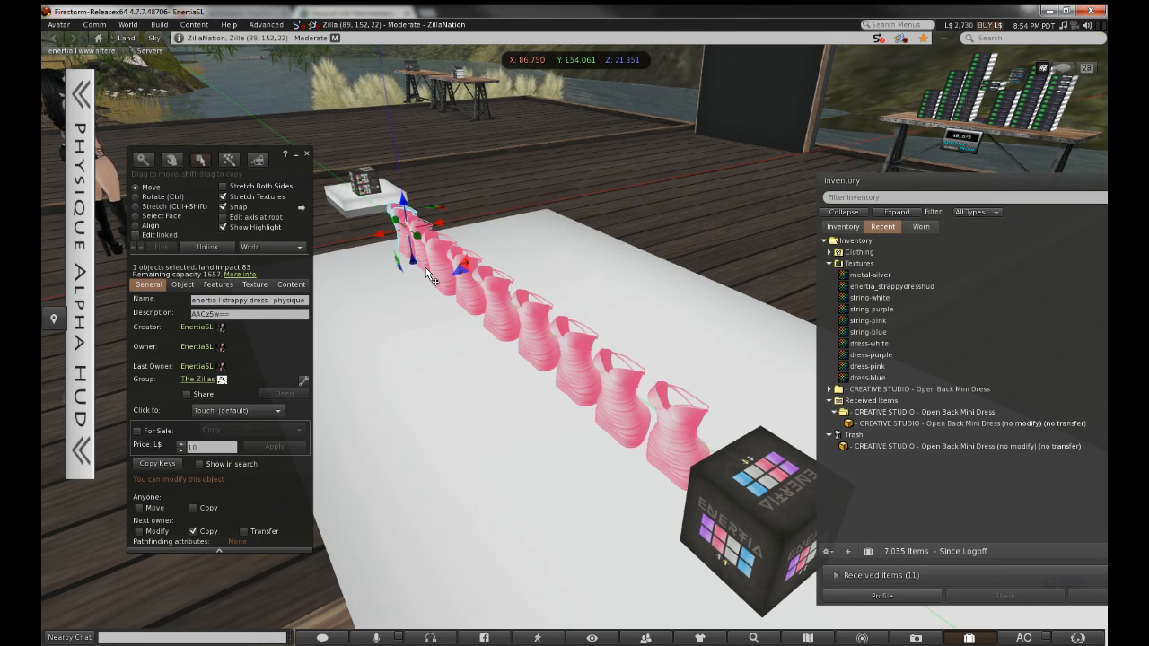
click(443, 292)
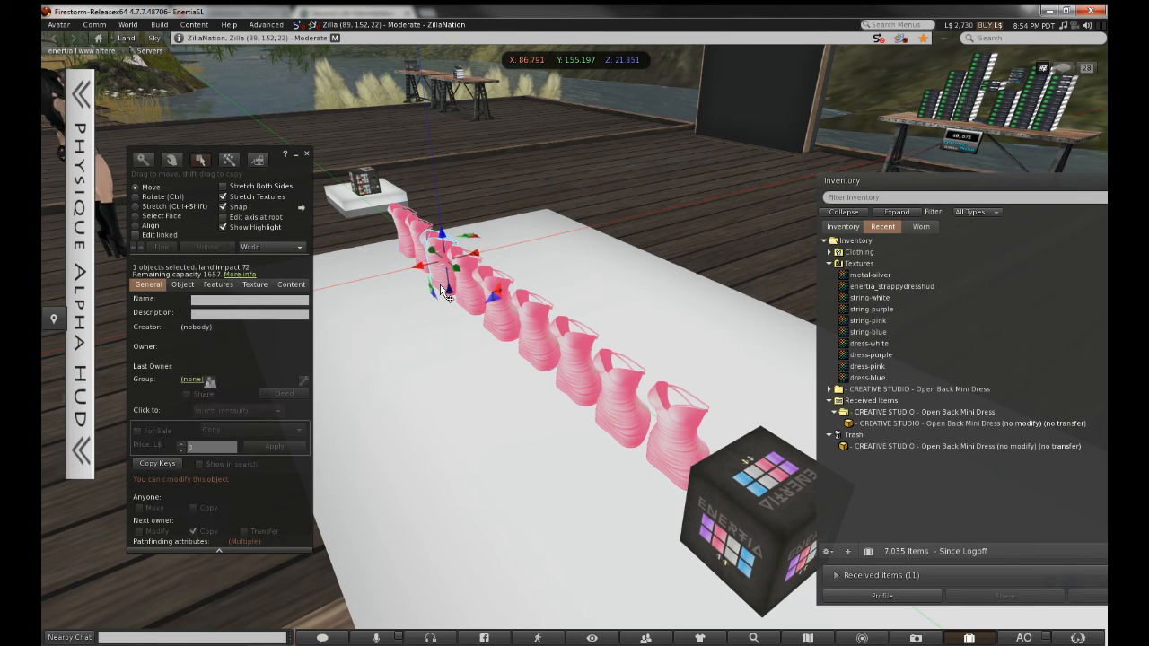
right_click(441, 278)
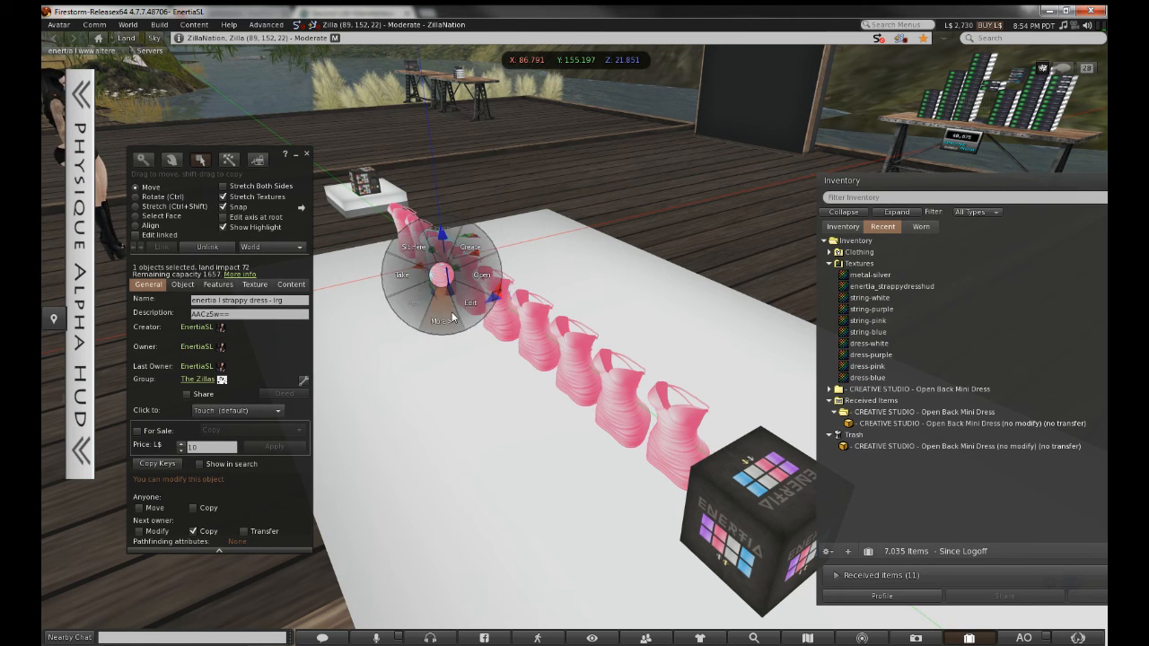
click(448, 313)
click(447, 226)
click(296, 155)
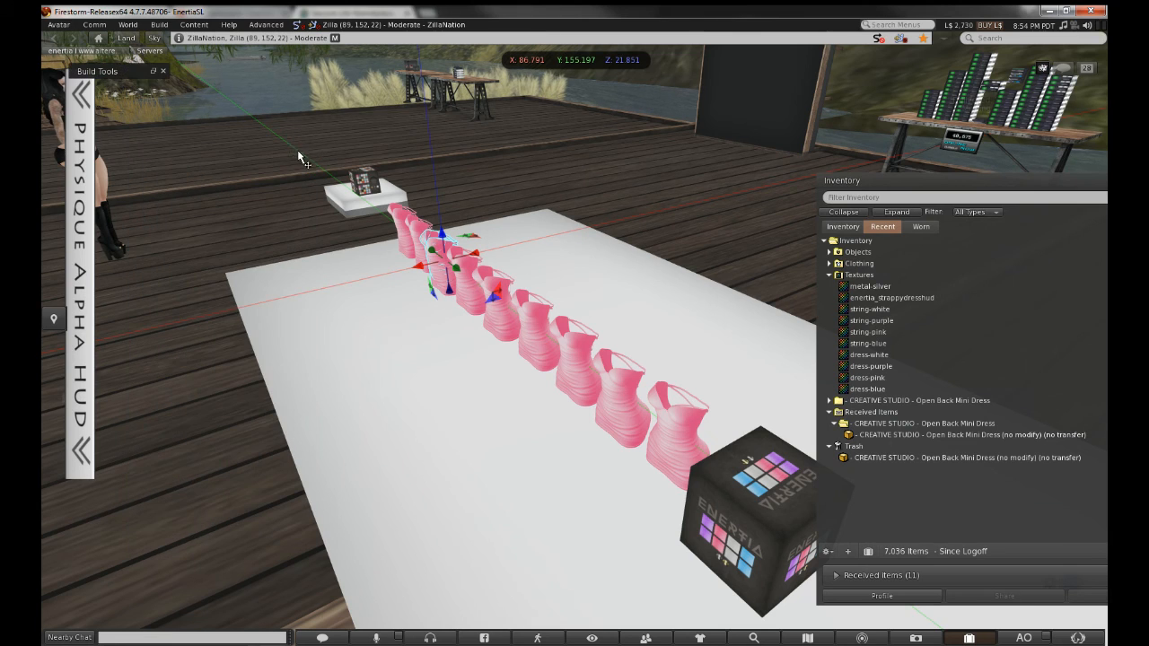
Close the build tools, find the strappy dress in Recent, and unfold the Worn list
click(163, 71)
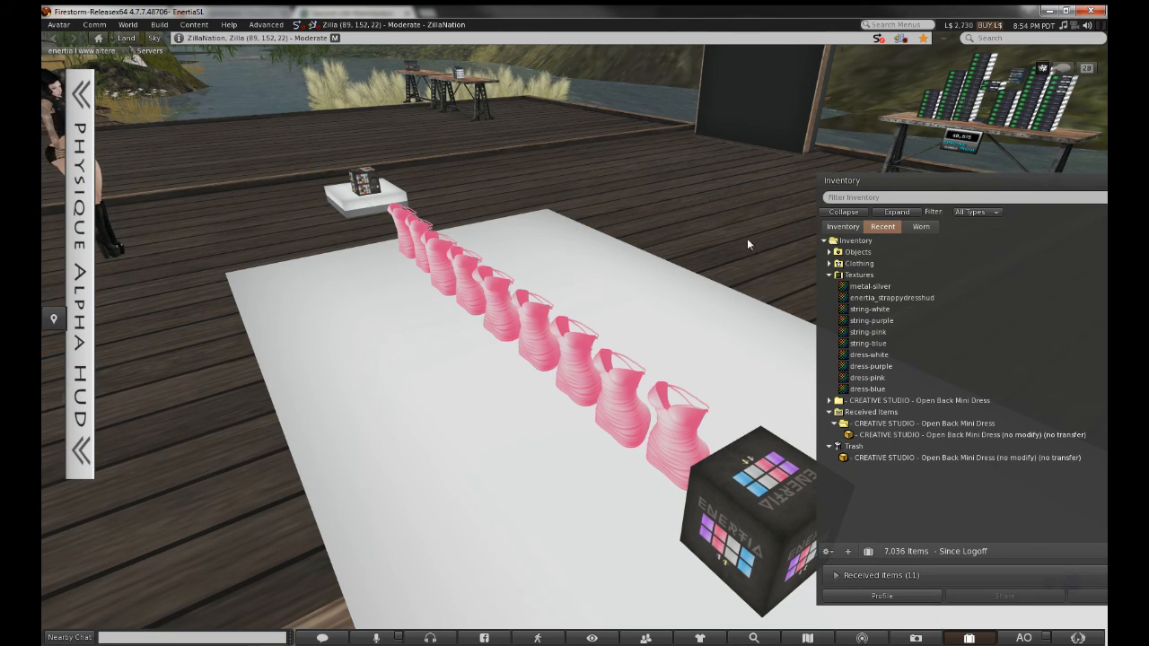
double_click(875, 253)
click(890, 265)
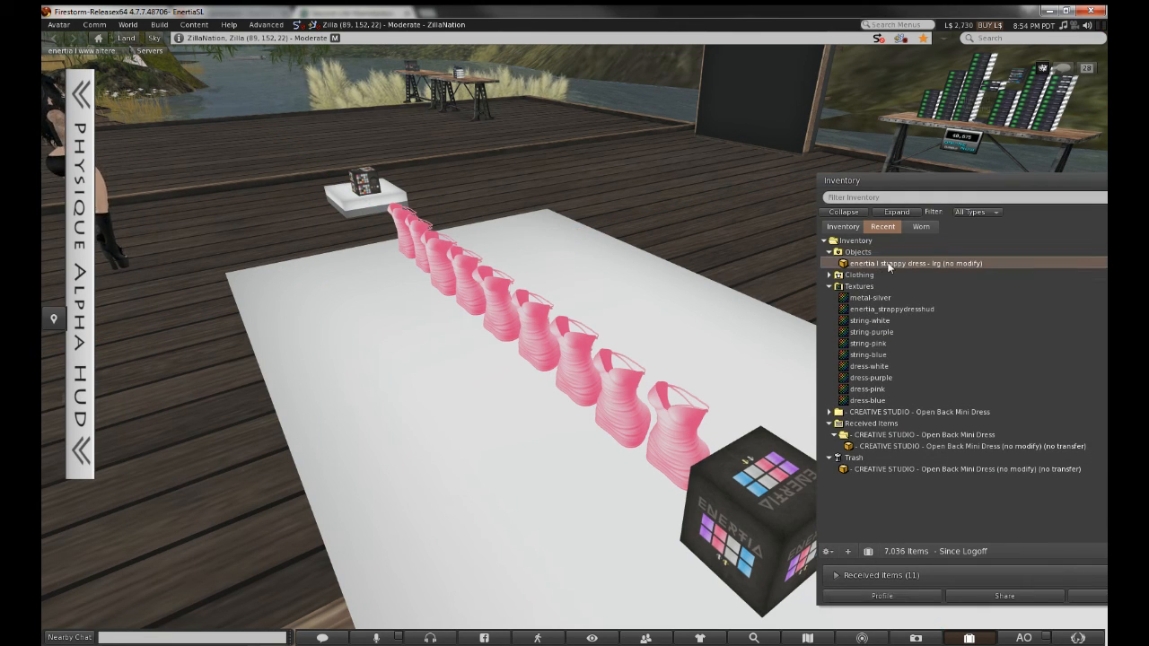
click(919, 228)
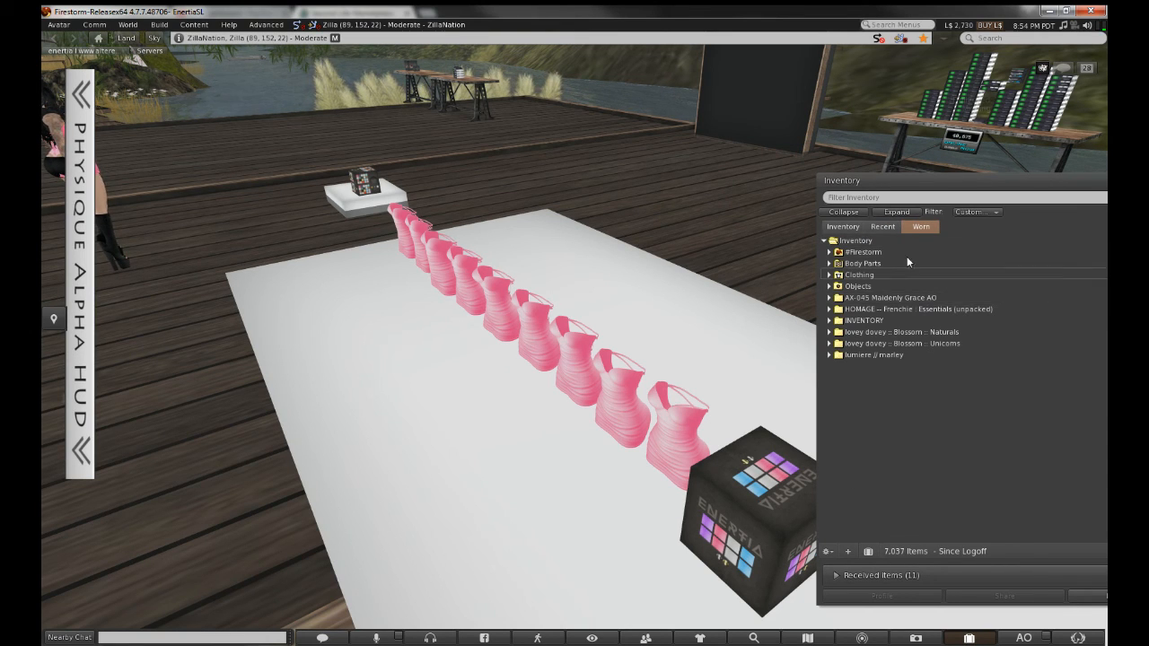
click(893, 213)
Take off the drag boots, knotted tank and worn strappy dress
scroll(900, 314, down, 8)
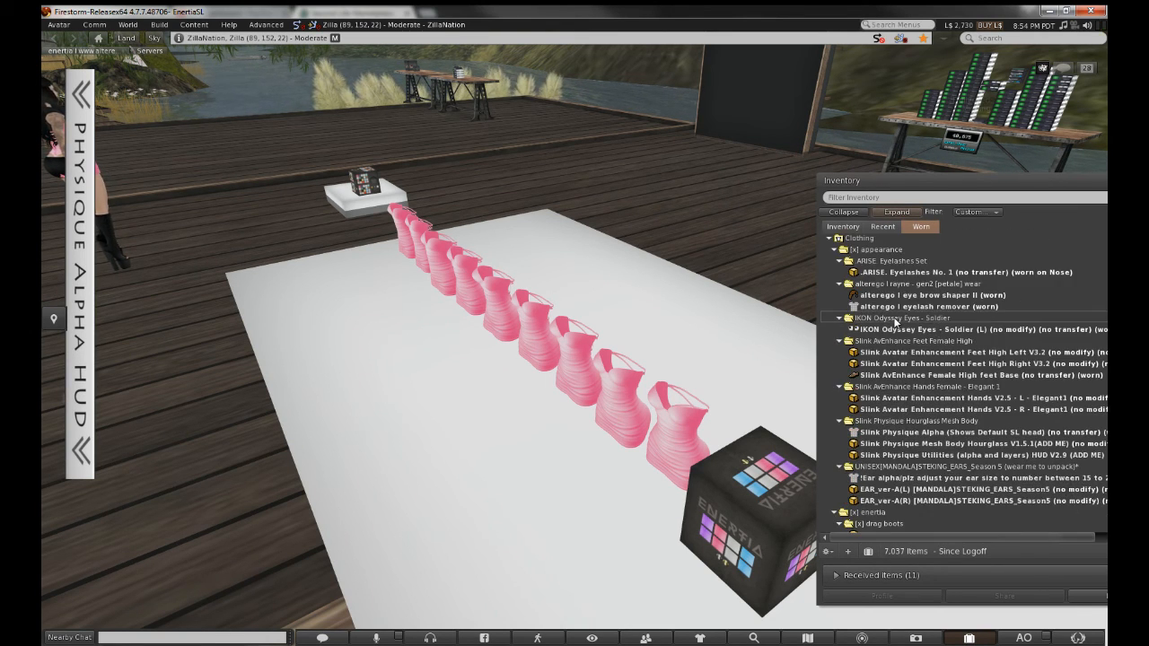
scroll(905, 351, down, 5)
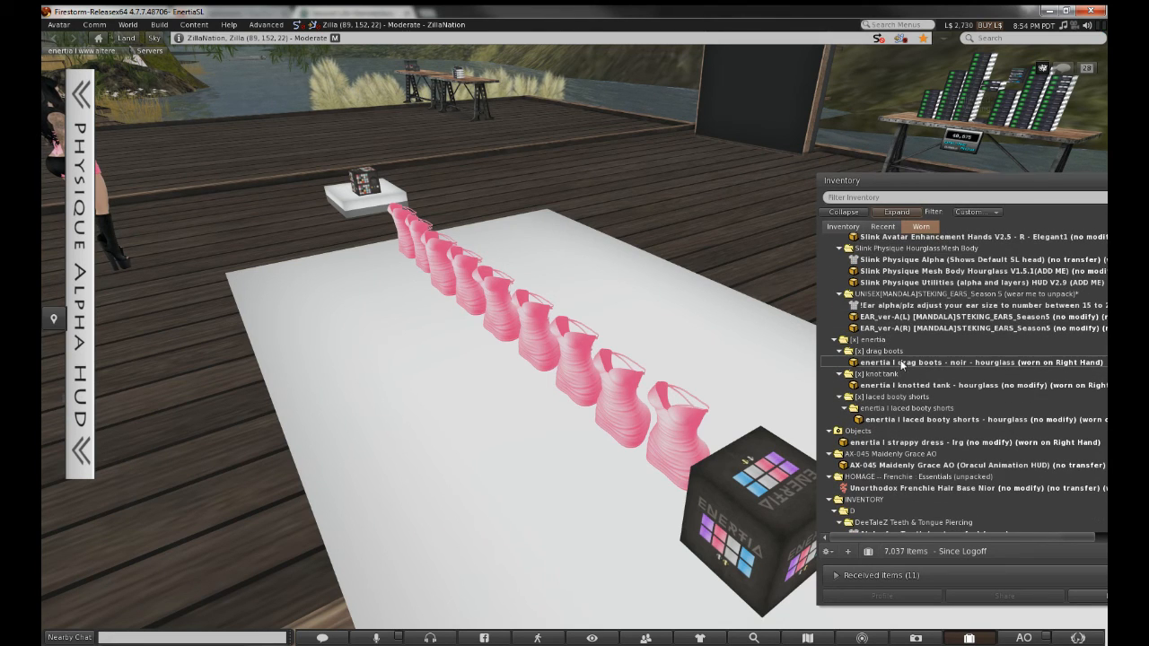
click(903, 362)
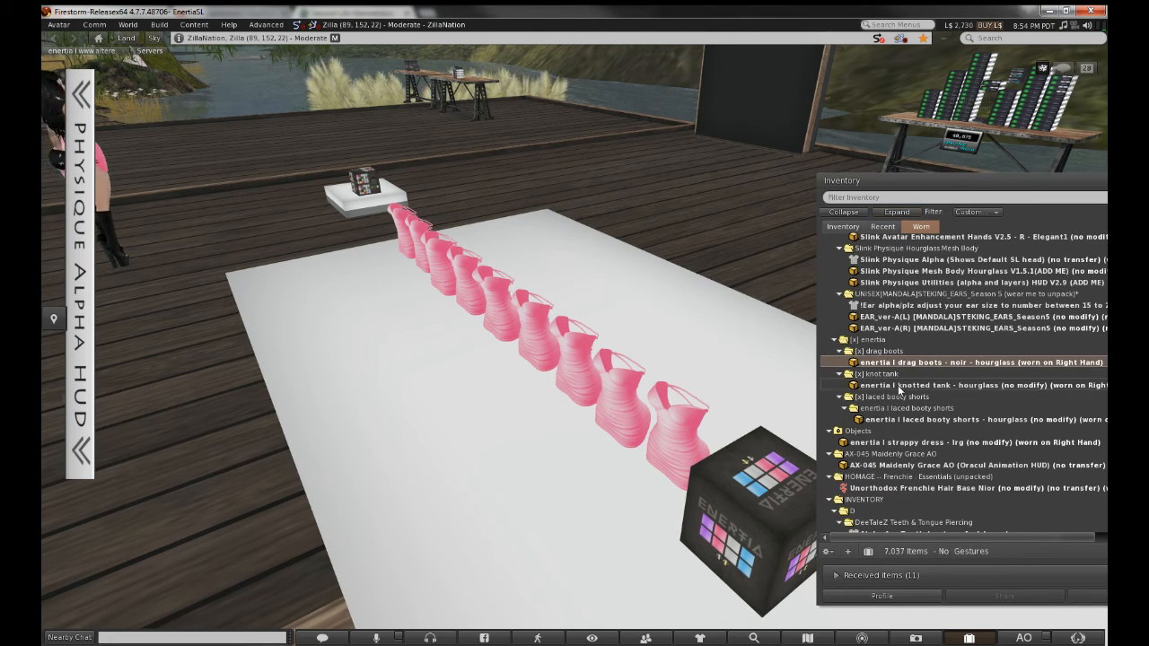
double_click(899, 389)
click(906, 400)
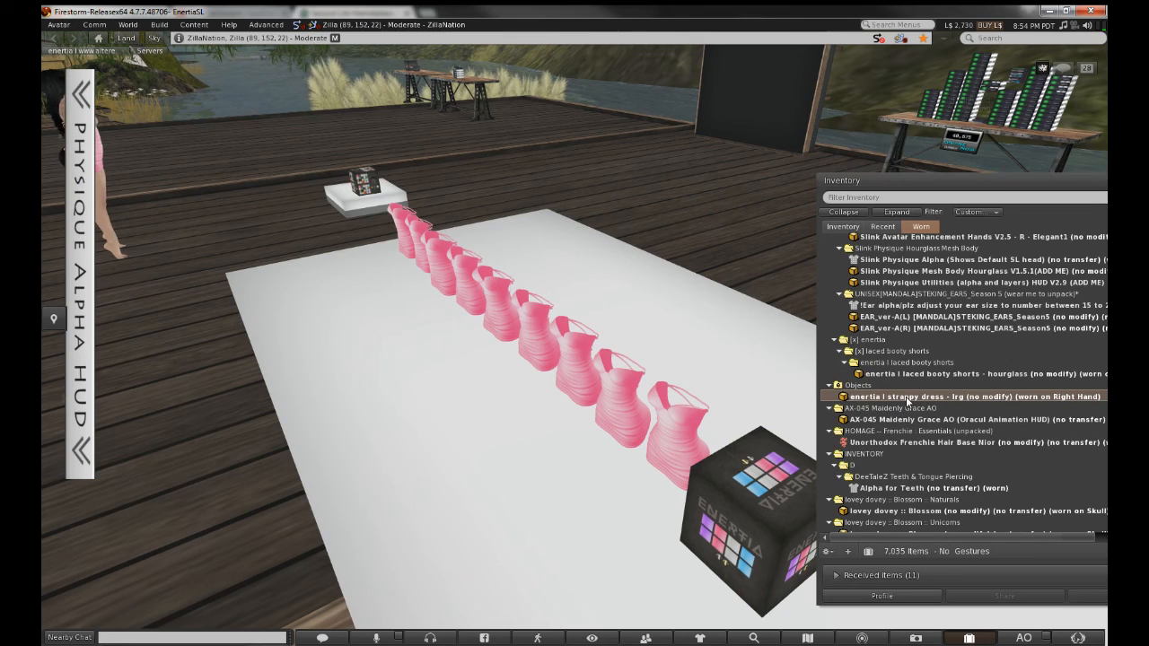
double_click(907, 401)
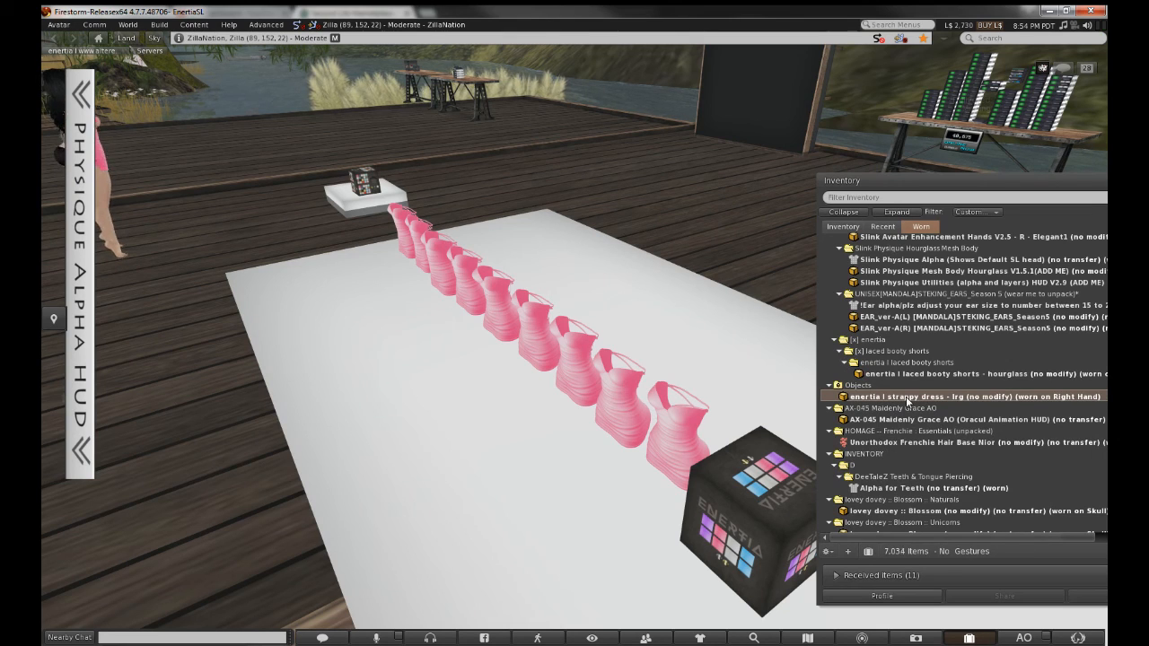
Wear the strappy dress from Recent on the right hand and expand the Physique Alpha HUD
click(881, 229)
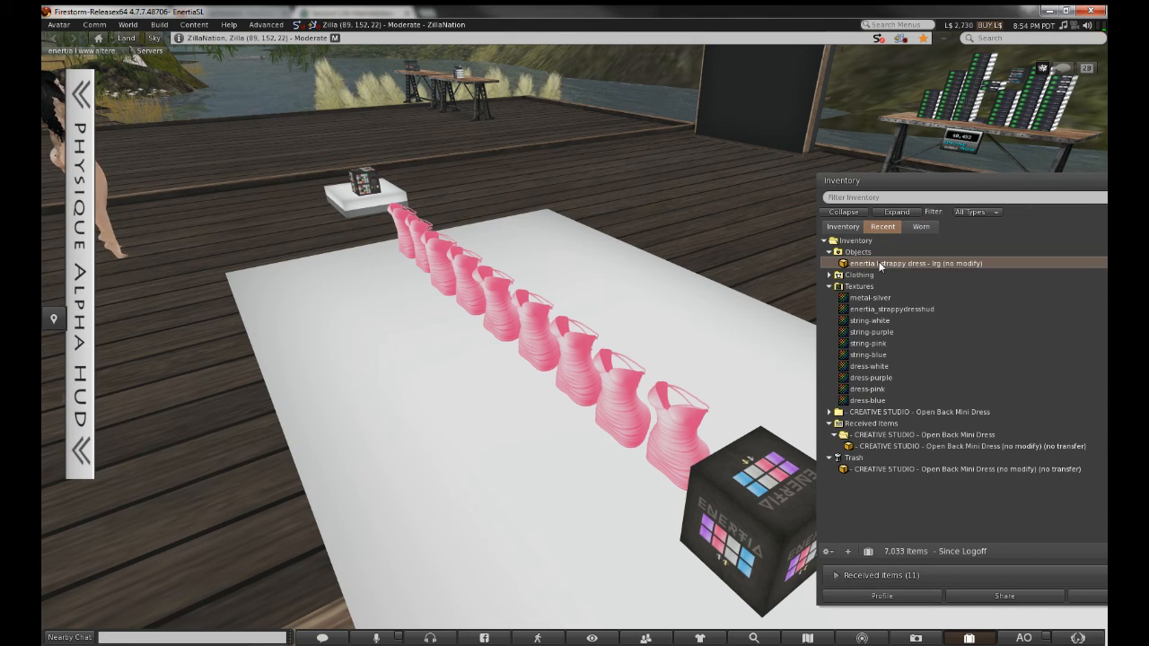
double_click(880, 264)
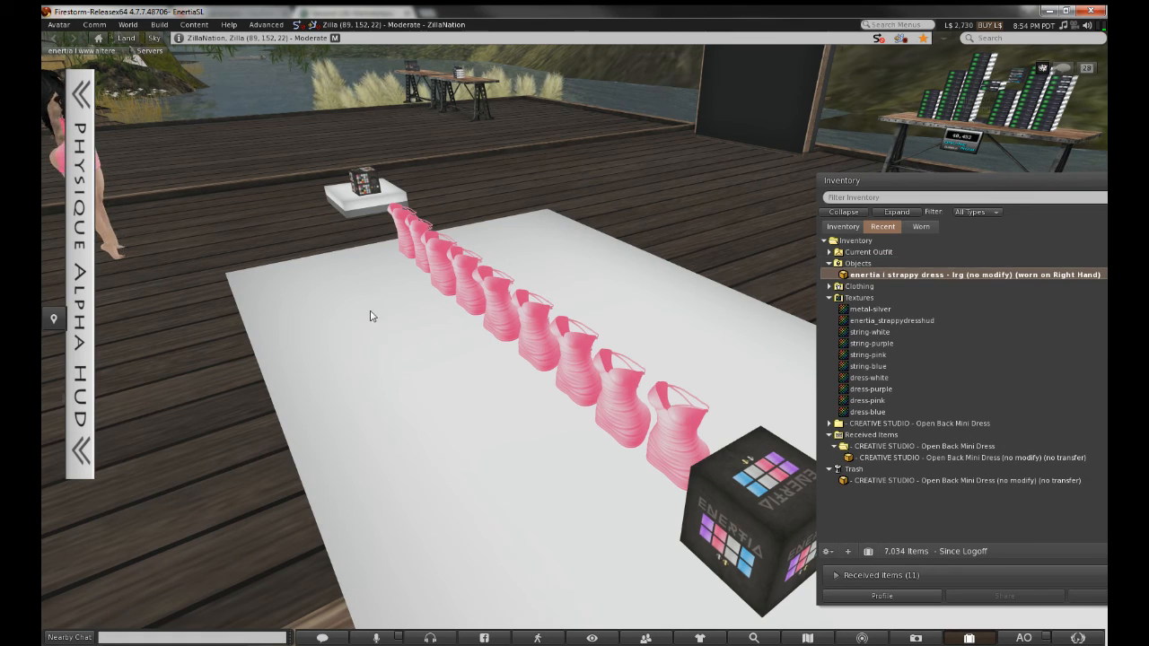
click(88, 279)
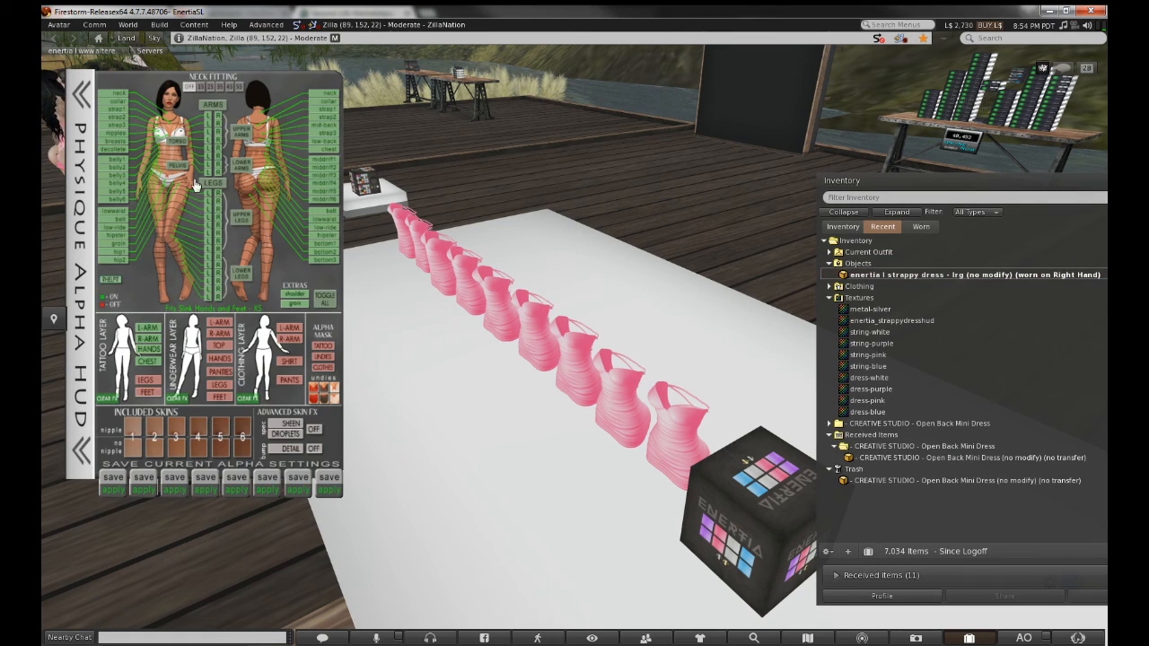
Hide the hip2, upper hip, belt, lowwaist, bottom, bottom2, bottom3 and low-ride alpha sections, then collapse the HUD
click(120, 260)
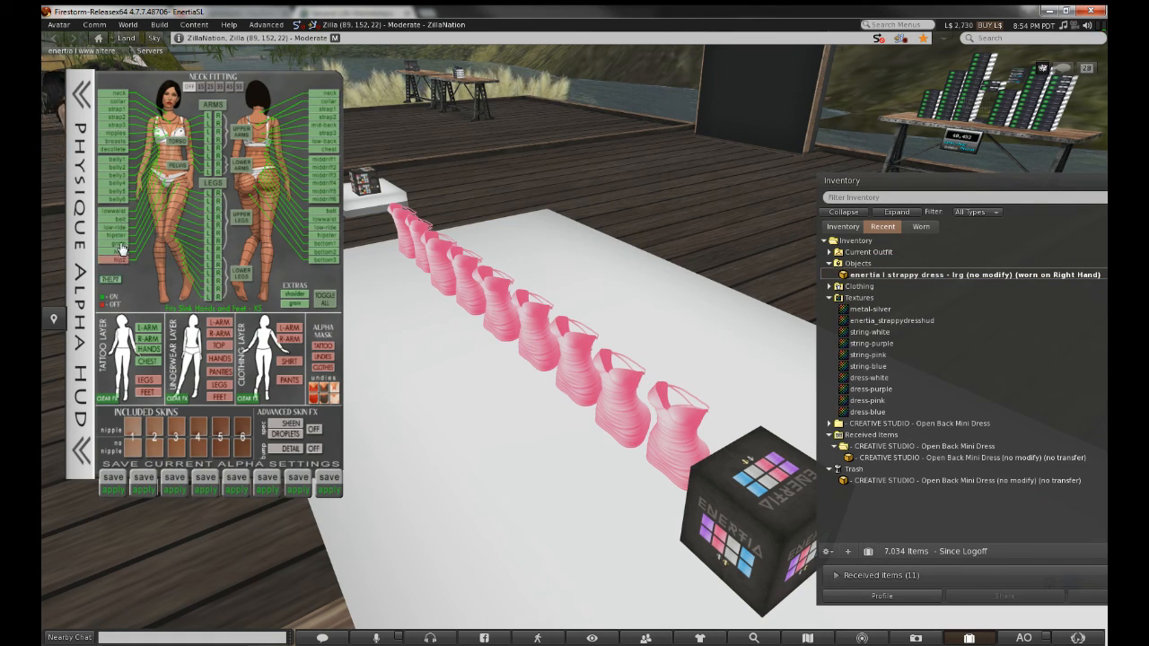
click(122, 248)
click(121, 220)
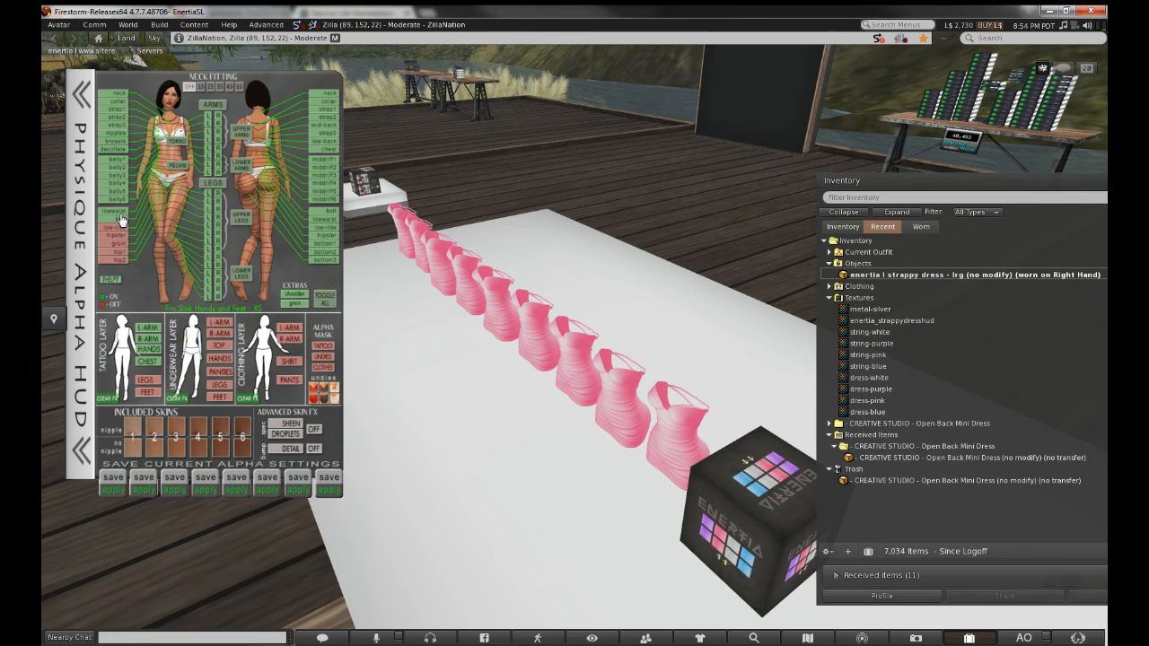
click(120, 214)
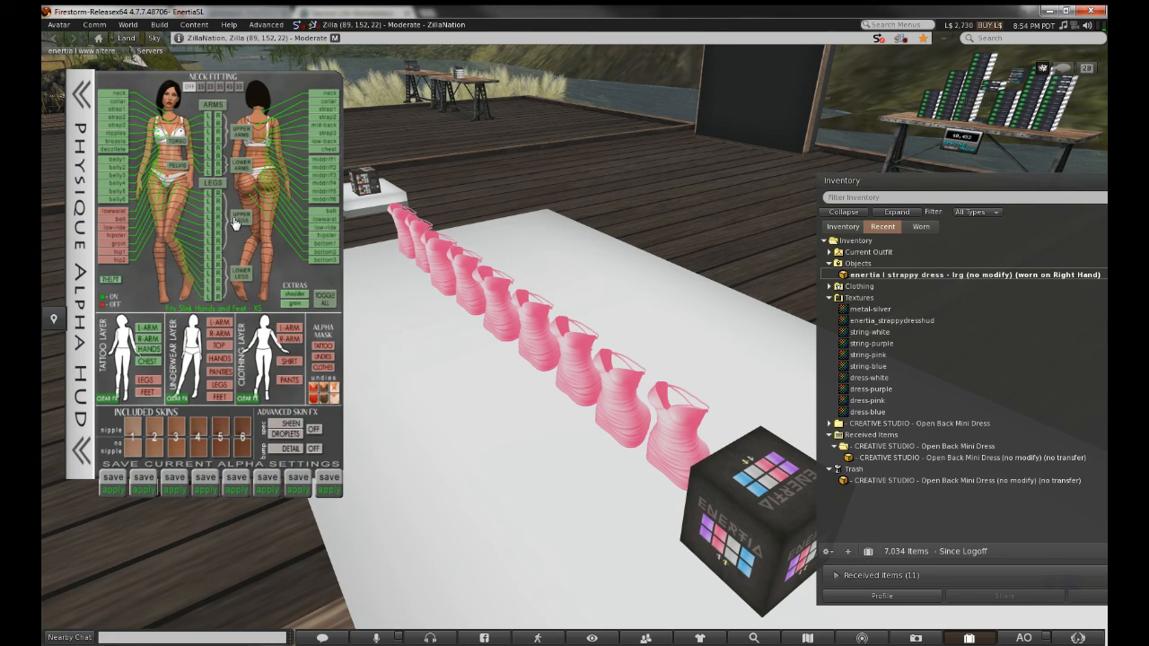
click(323, 258)
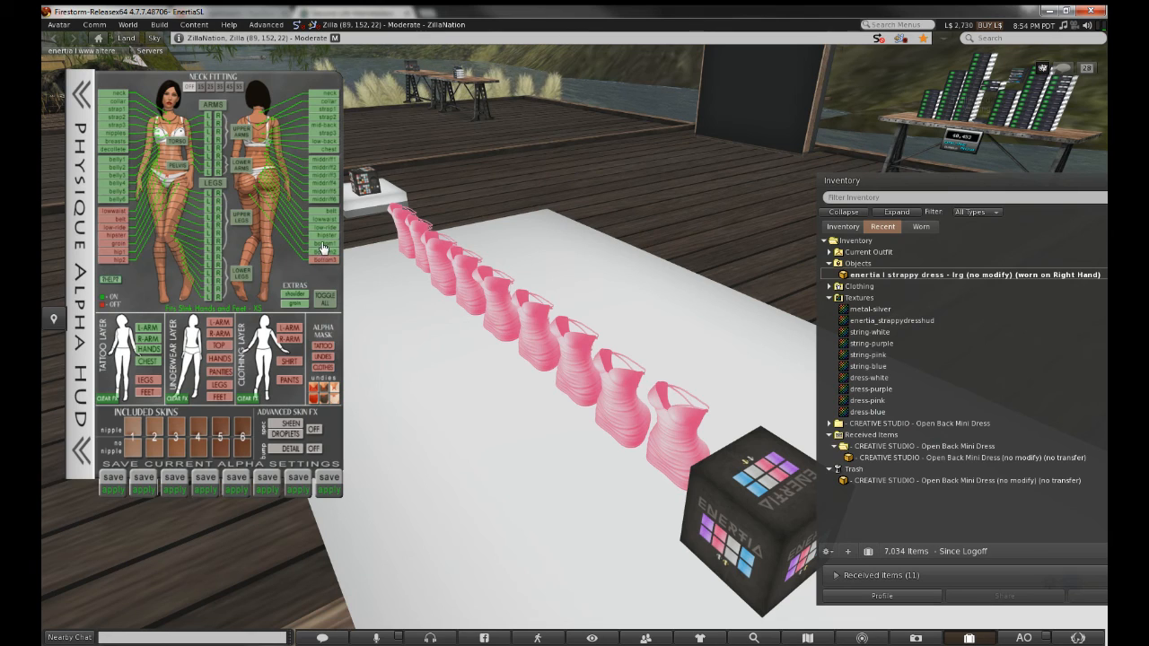
click(323, 252)
click(324, 244)
click(323, 228)
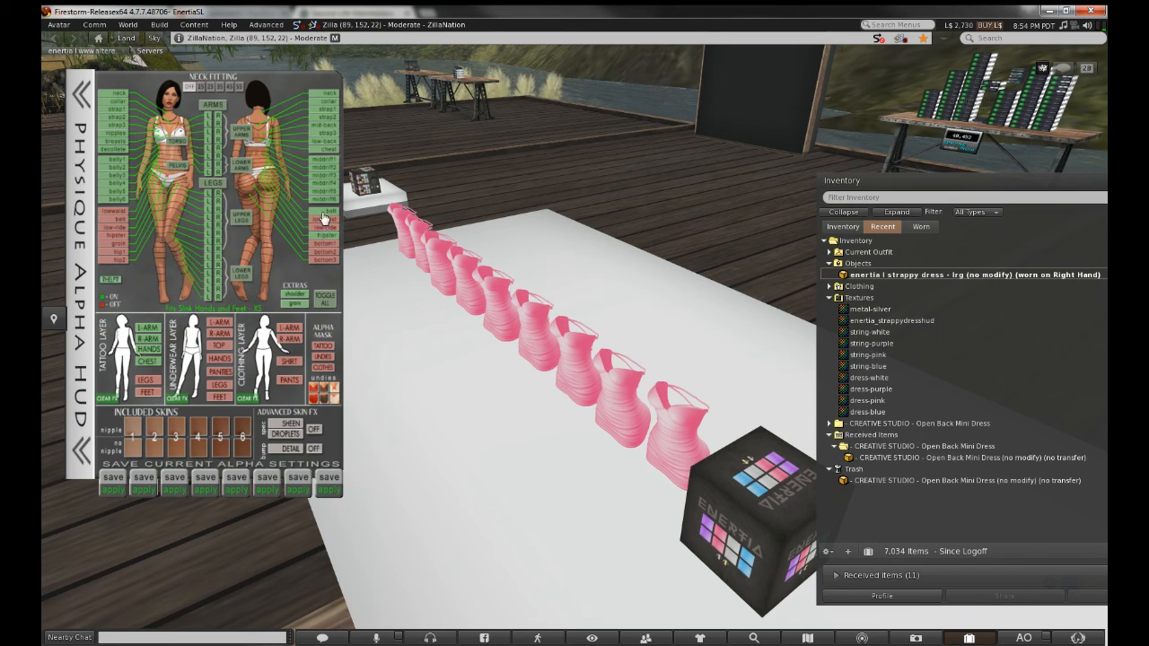
click(75, 225)
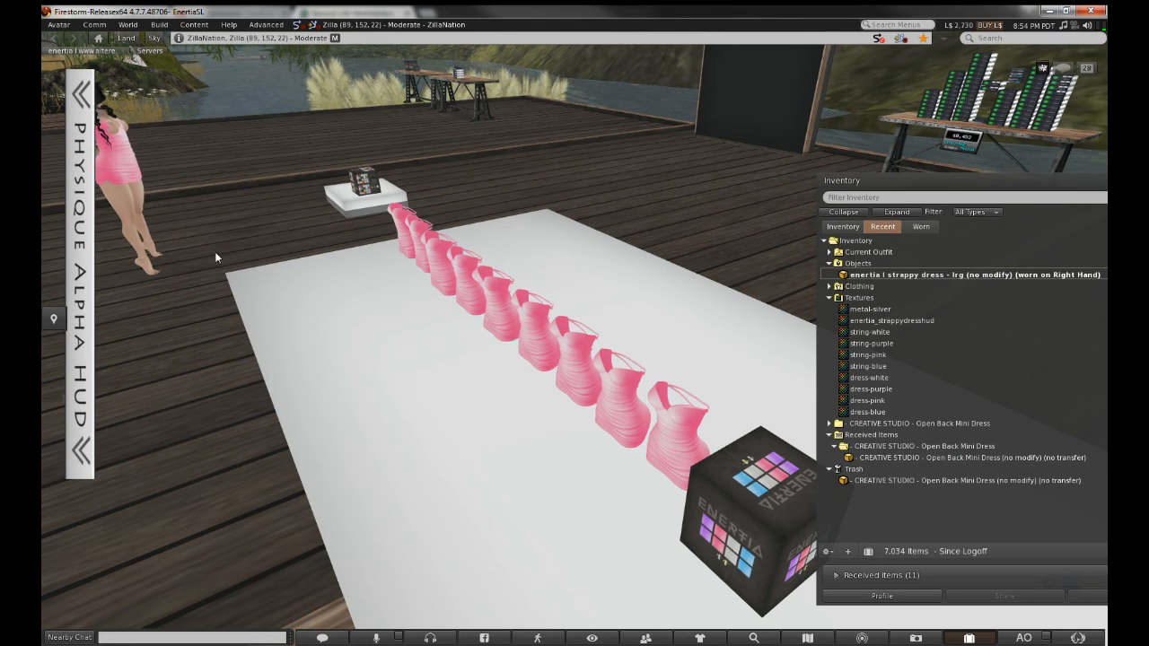
Hide the nipples, strap and breasts sections, keeping strap2 visible, then collapse the HUD and reset the camera
click(121, 133)
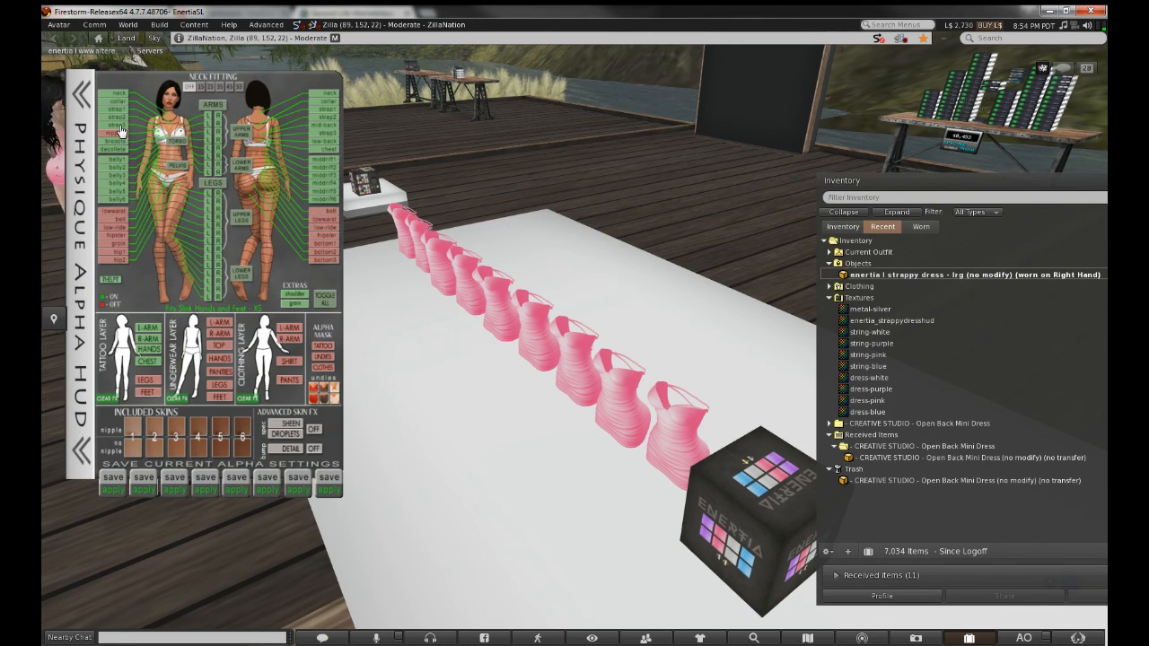
click(121, 125)
click(121, 116)
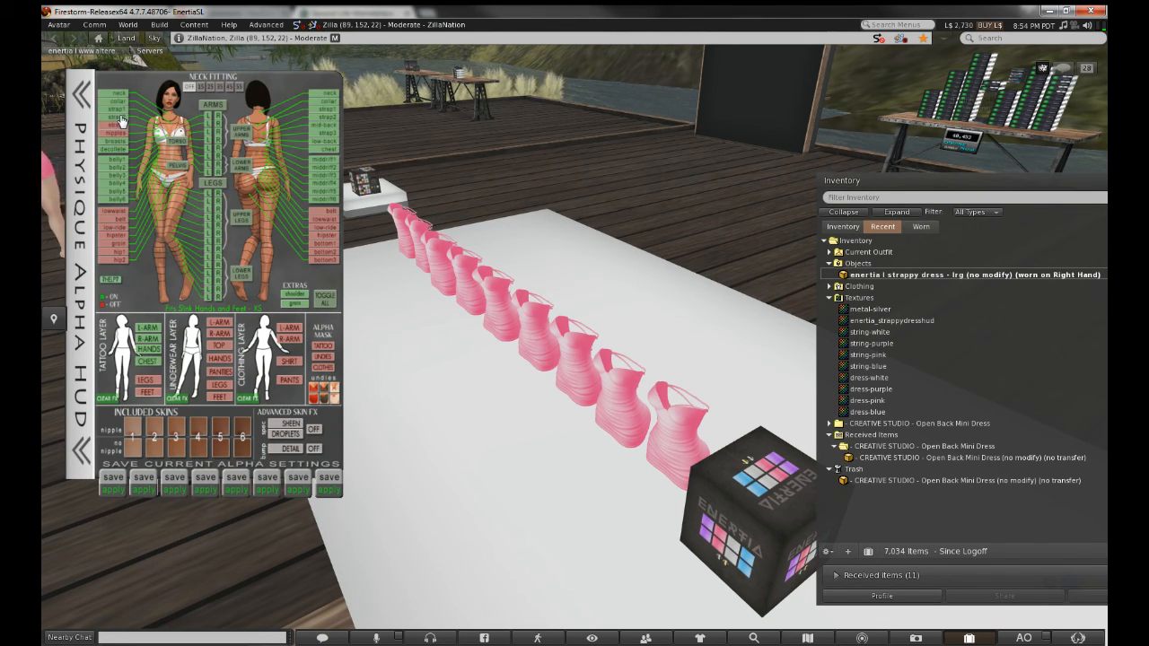
click(122, 117)
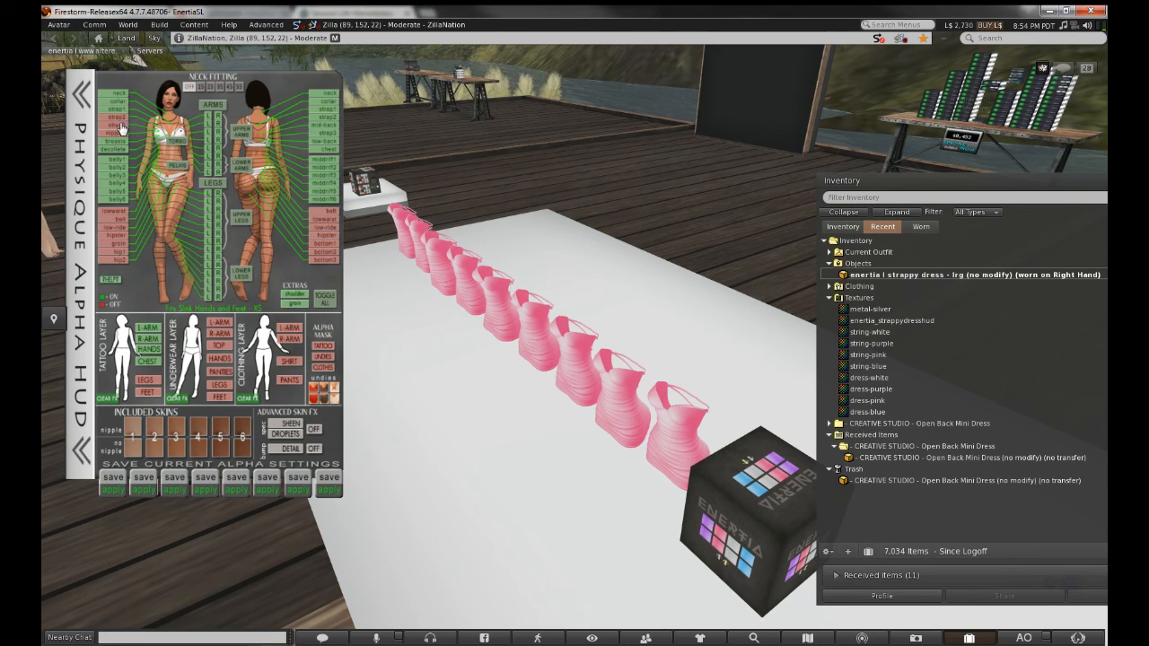
click(122, 120)
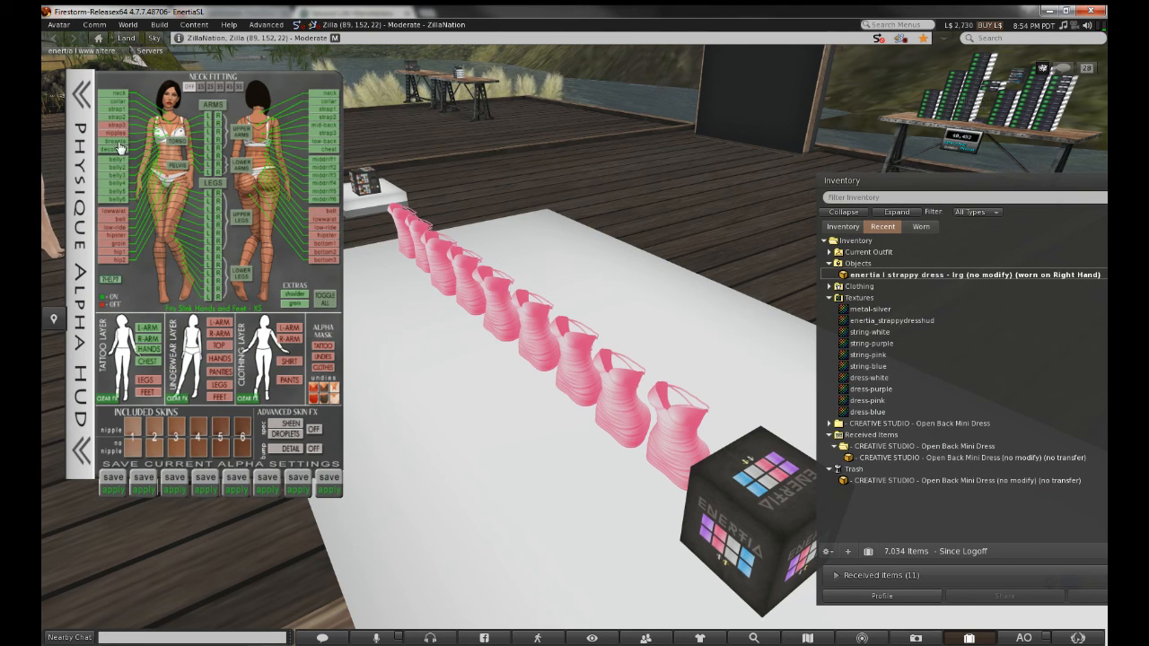
click(118, 143)
click(79, 184)
key(Escape)
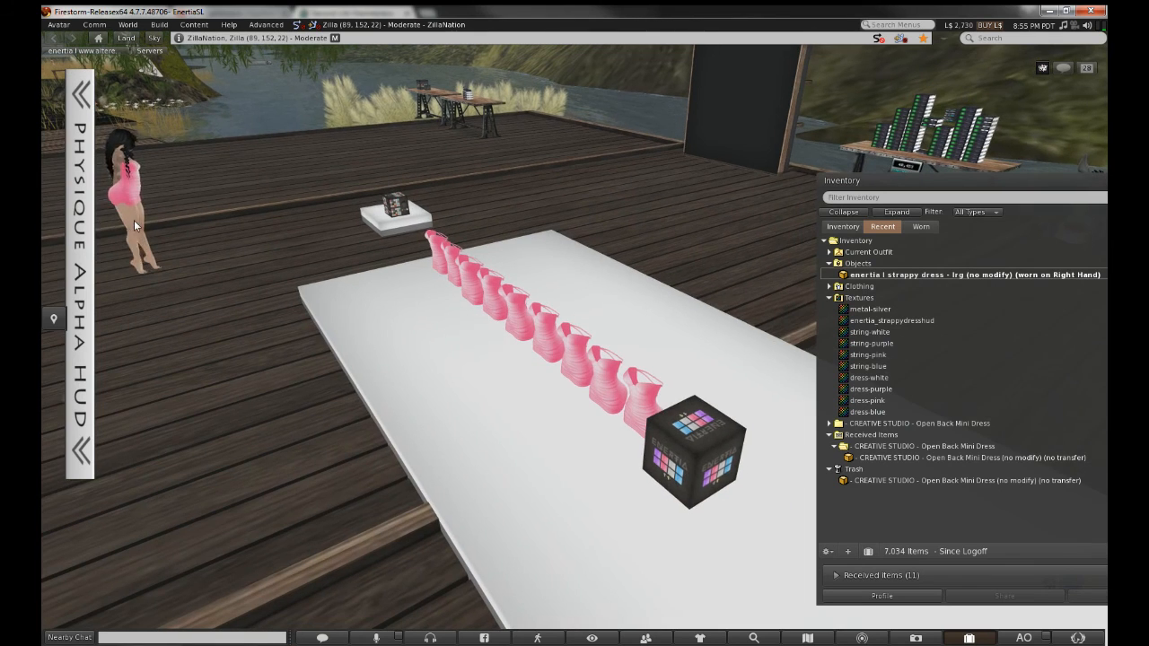
Put the avatar on the pose stand in a kneeling pose and close the inventory window
click(59, 24)
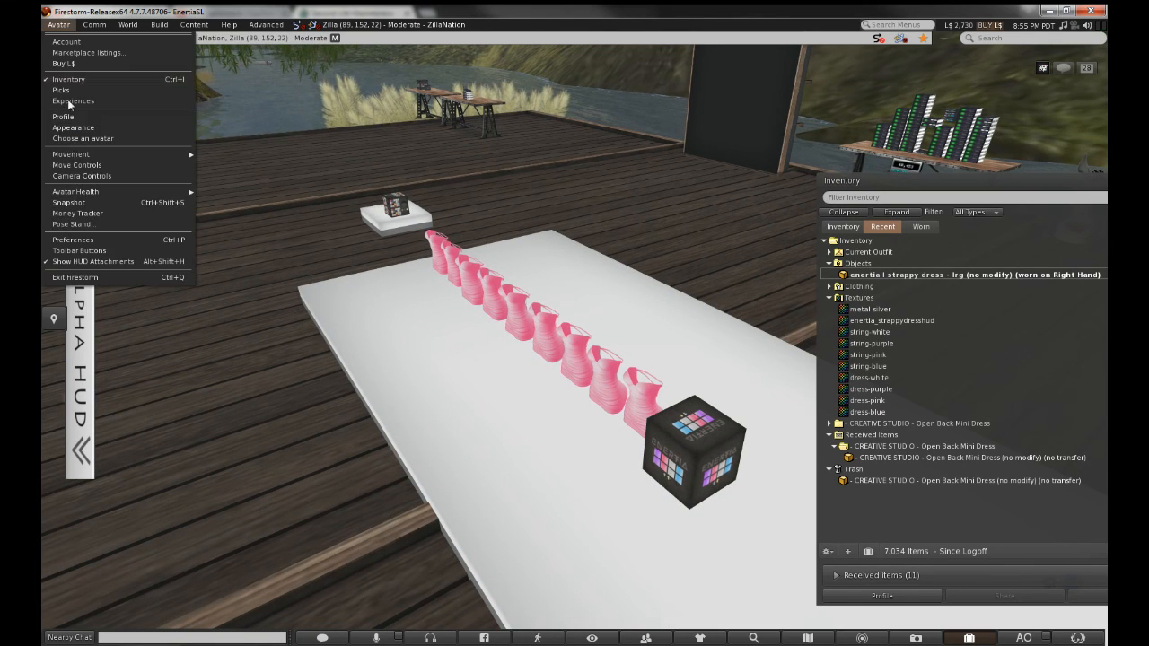
click(75, 225)
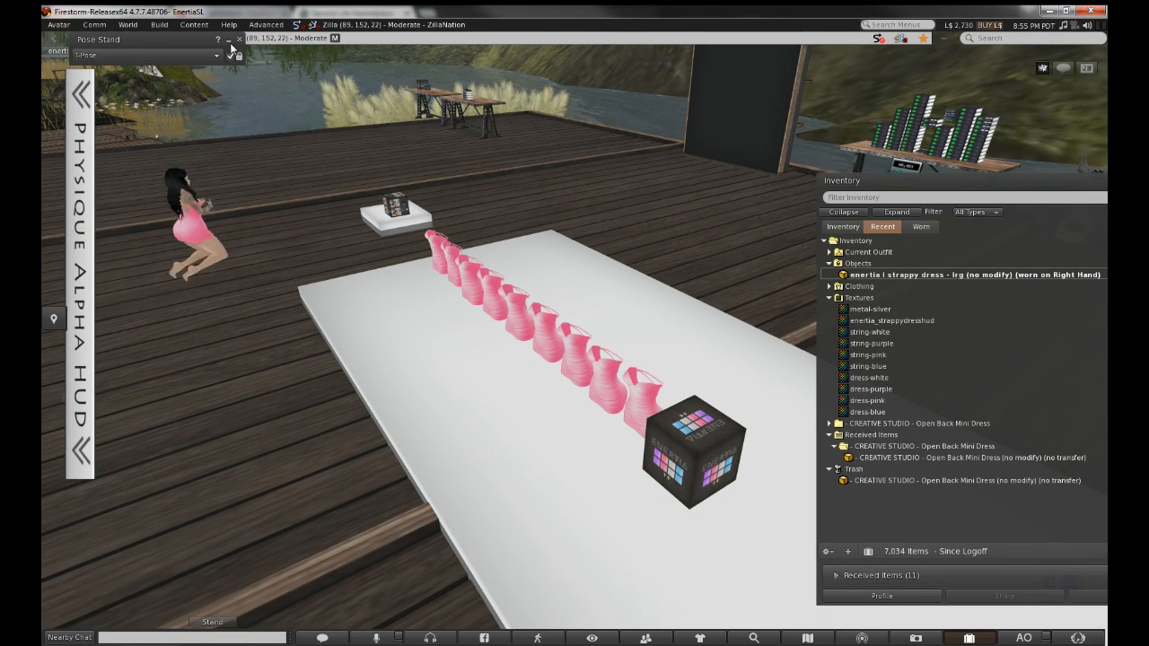
click(228, 39)
drag(951, 186, 664, 146)
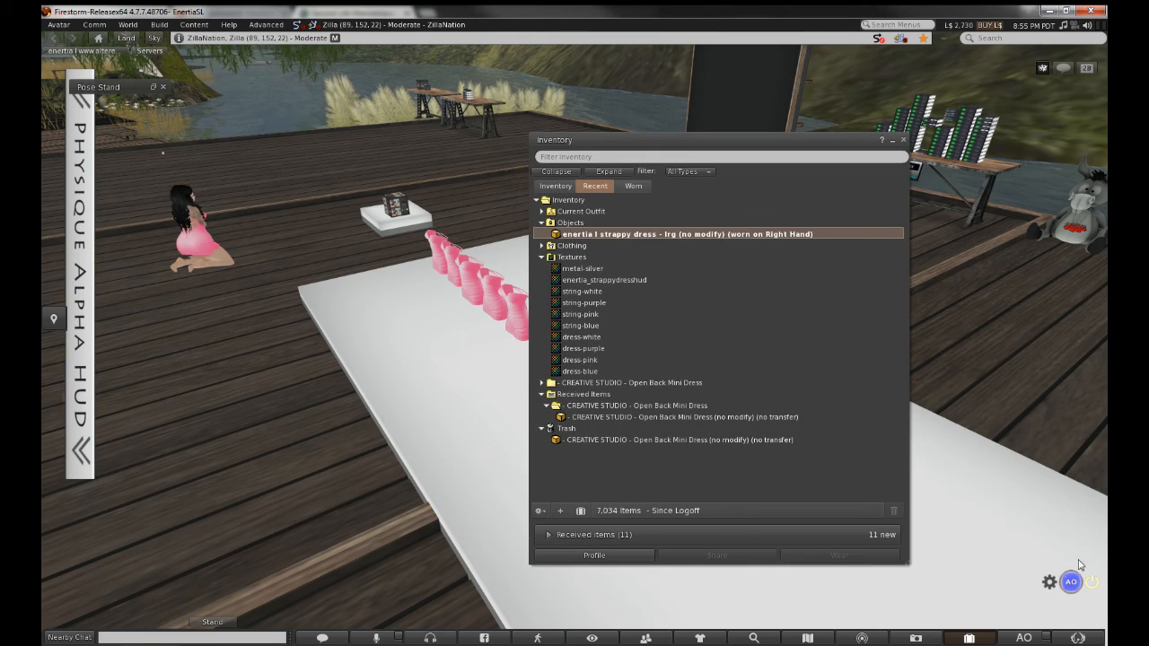
click(1097, 589)
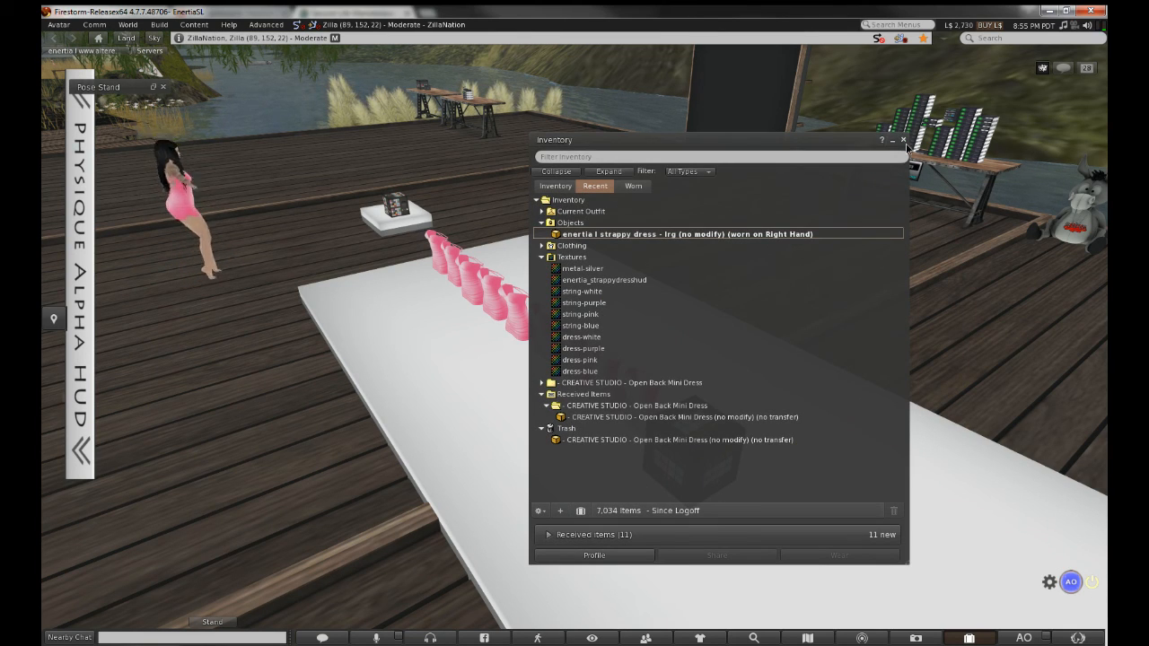
click(904, 140)
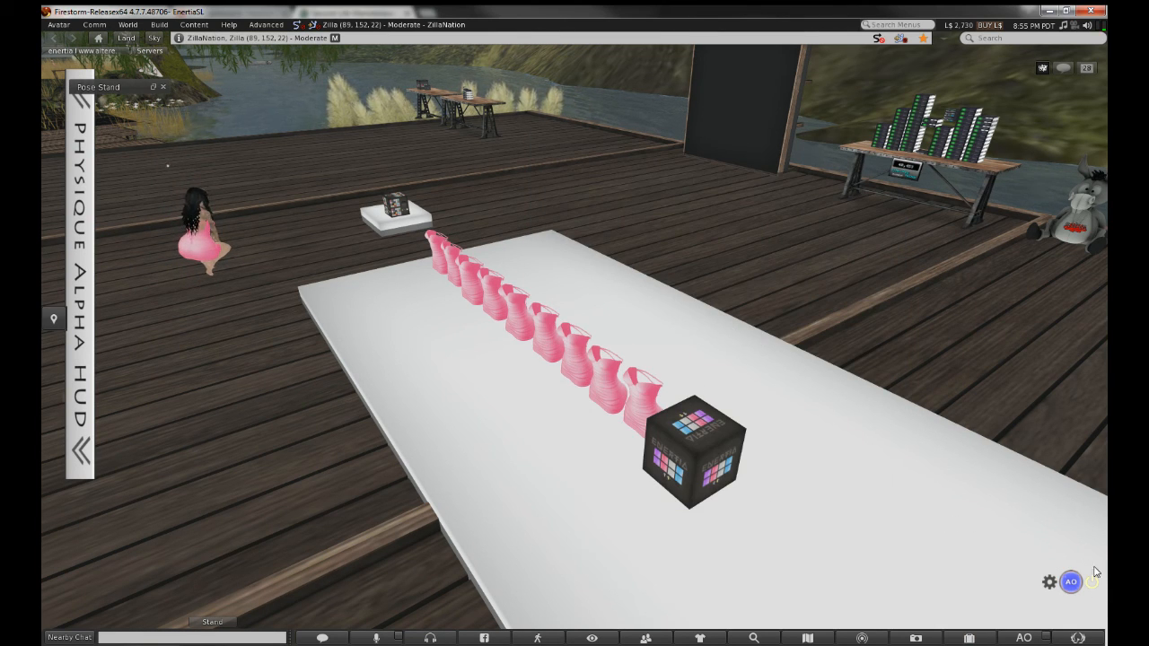
Attach the strappy dress HUD from inventory at the Center 2 HUD position
right_click(706, 455)
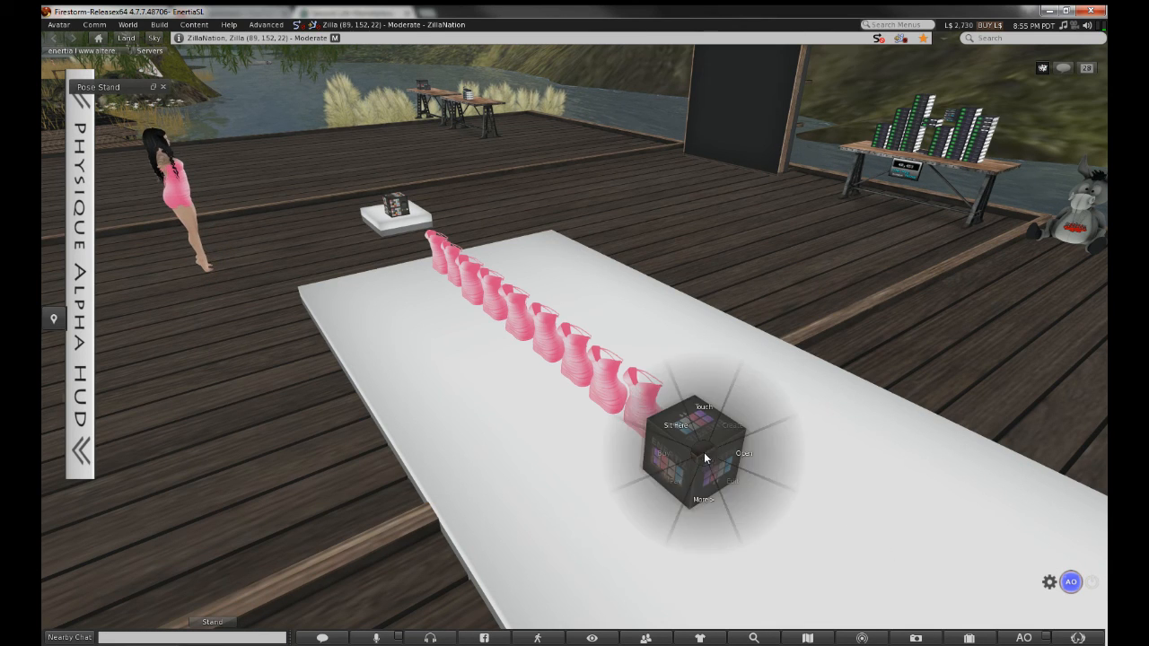
click(702, 493)
click(703, 419)
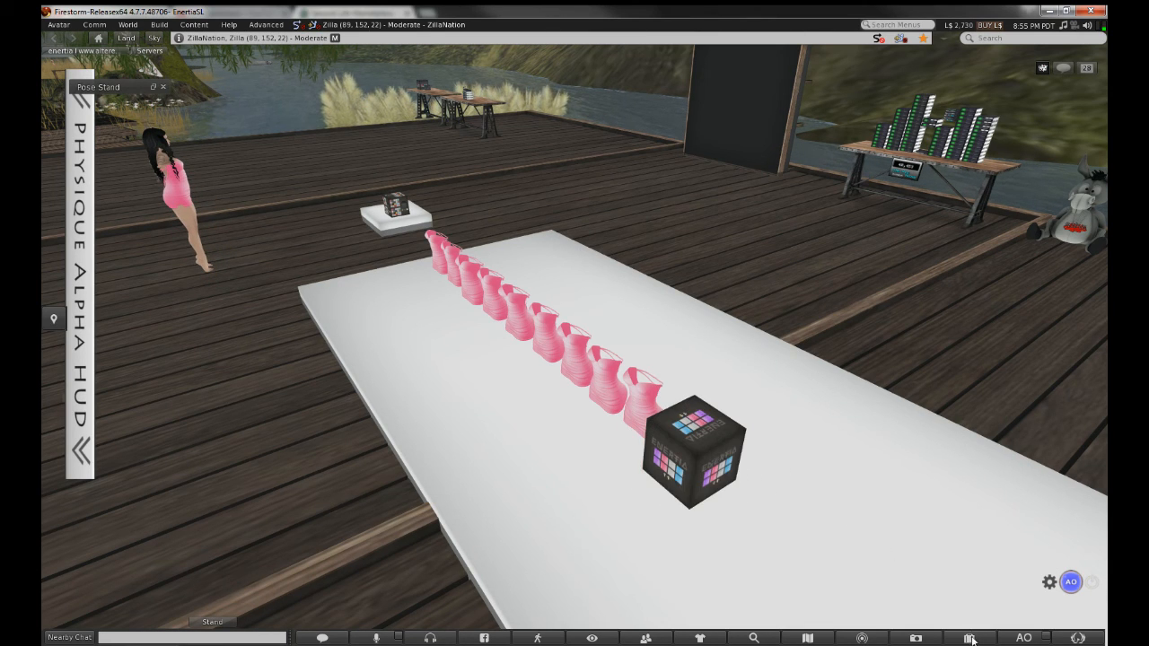
click(970, 639)
right_click(727, 226)
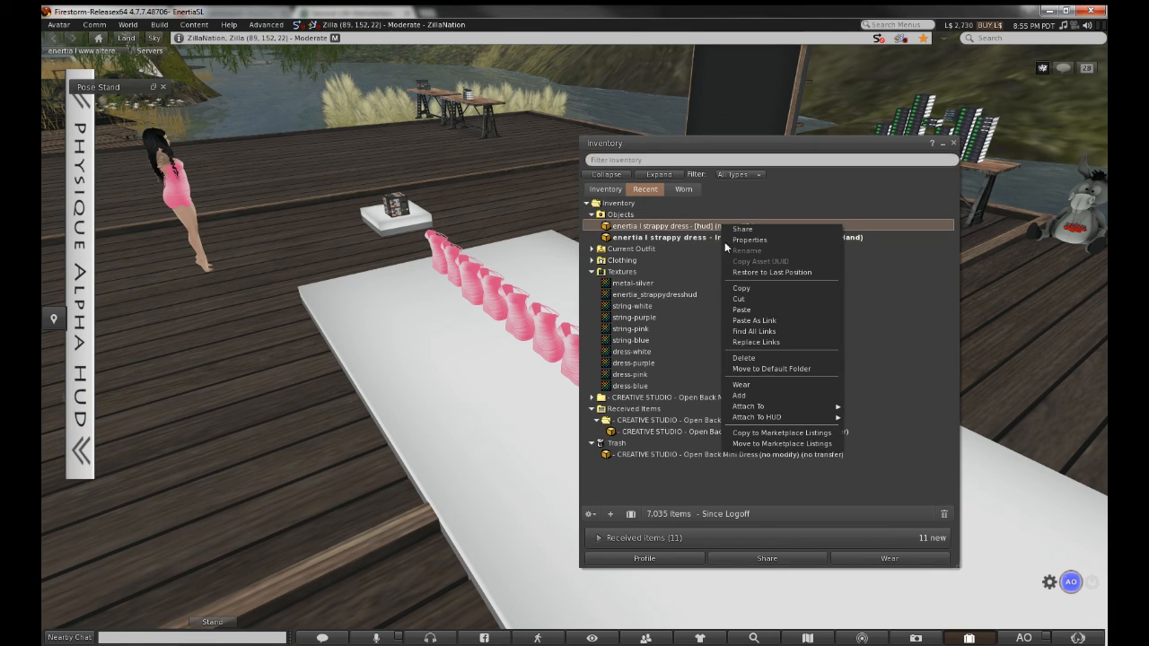
mouse_move(746, 418)
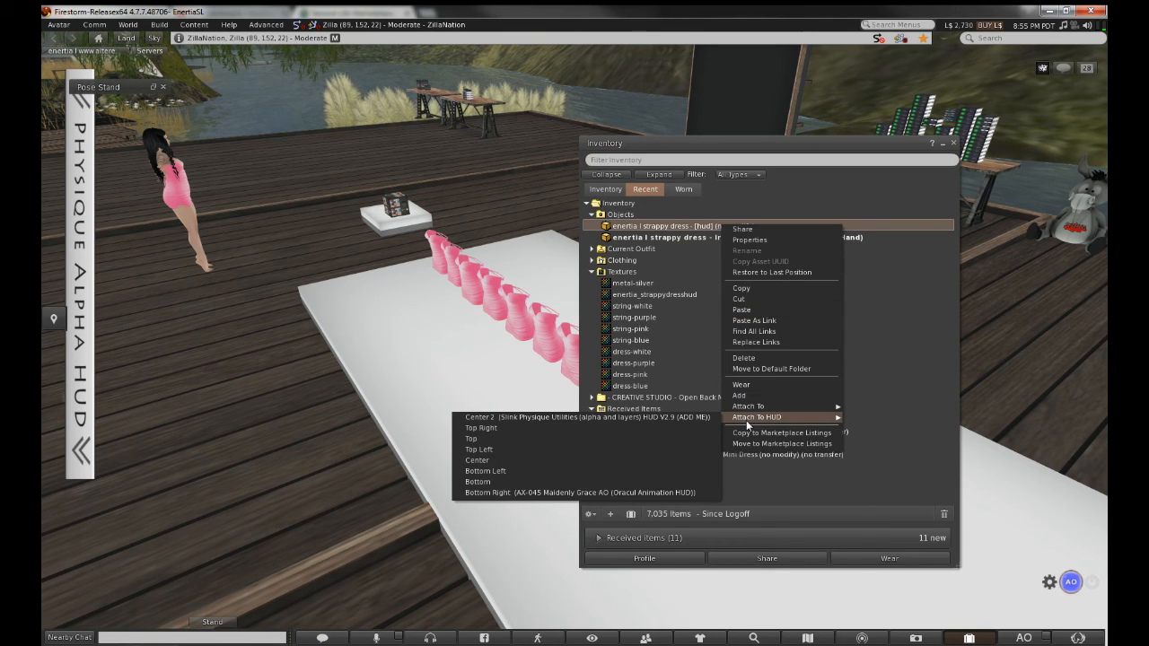
click(688, 418)
Edit the dress HUD and rotate it 90 degrees so it faces the screen
drag(707, 150, 1034, 141)
right_click(629, 310)
click(658, 351)
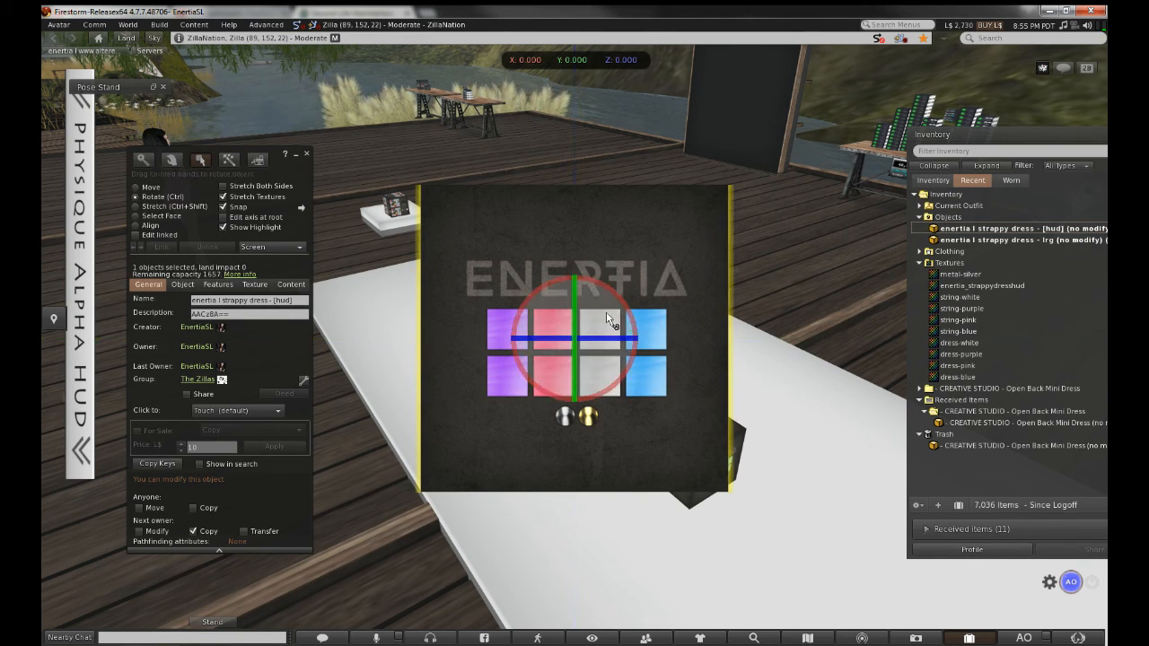
ctrl+drag(543, 340, 736, 239)
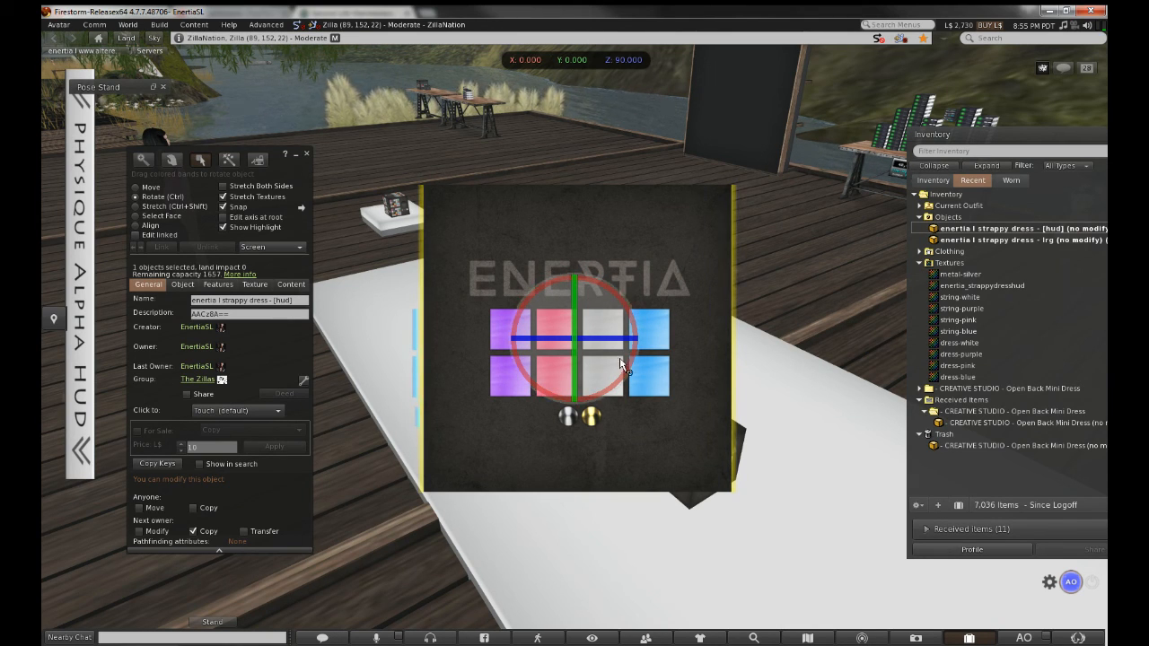
drag(553, 341, 306, 411)
Shrink the HUD to about a third, take the avatar off the pose stand, and stop editing
click(296, 155)
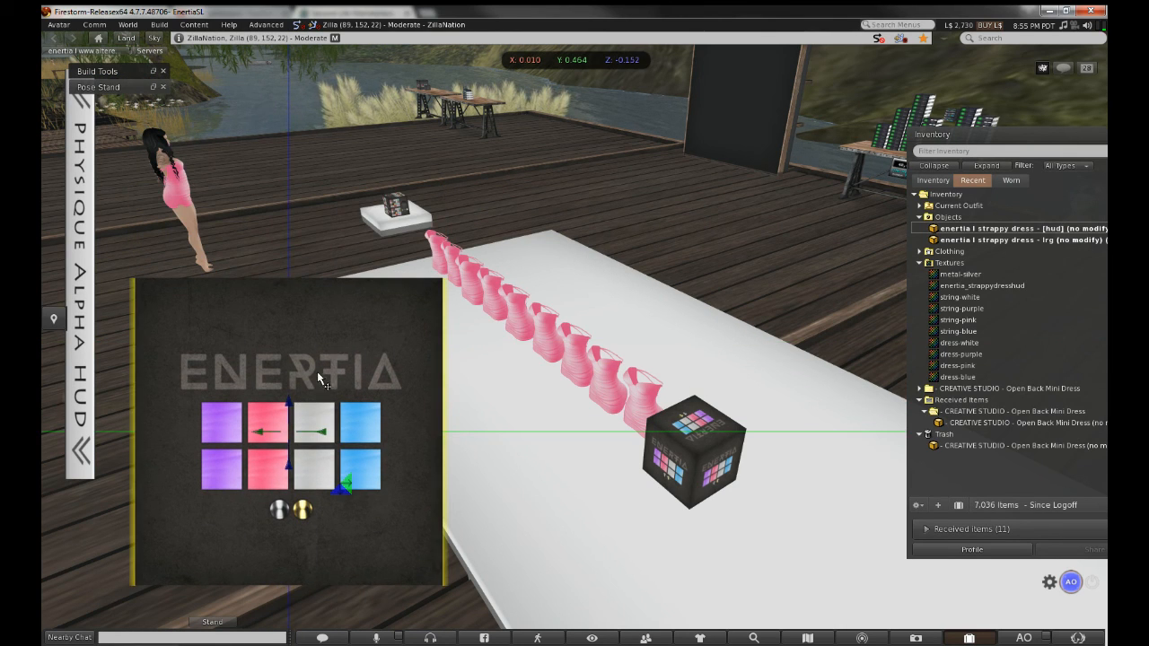
ctrl+shift+drag(444, 281, 308, 411)
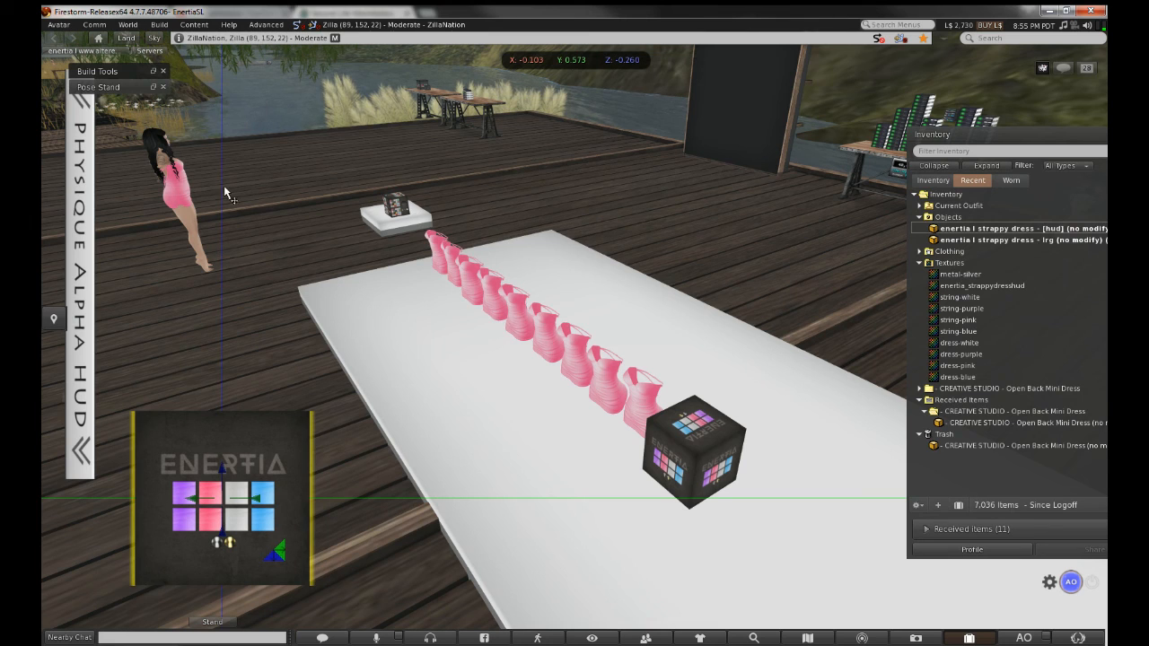
click(164, 87)
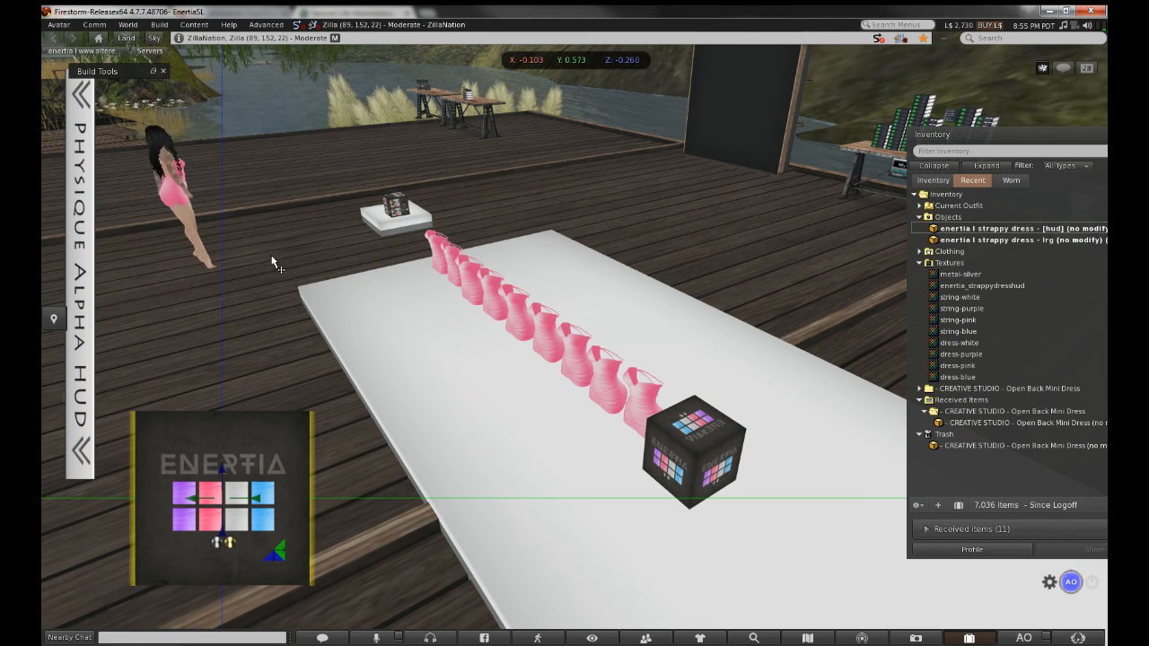
click(266, 281)
click(164, 71)
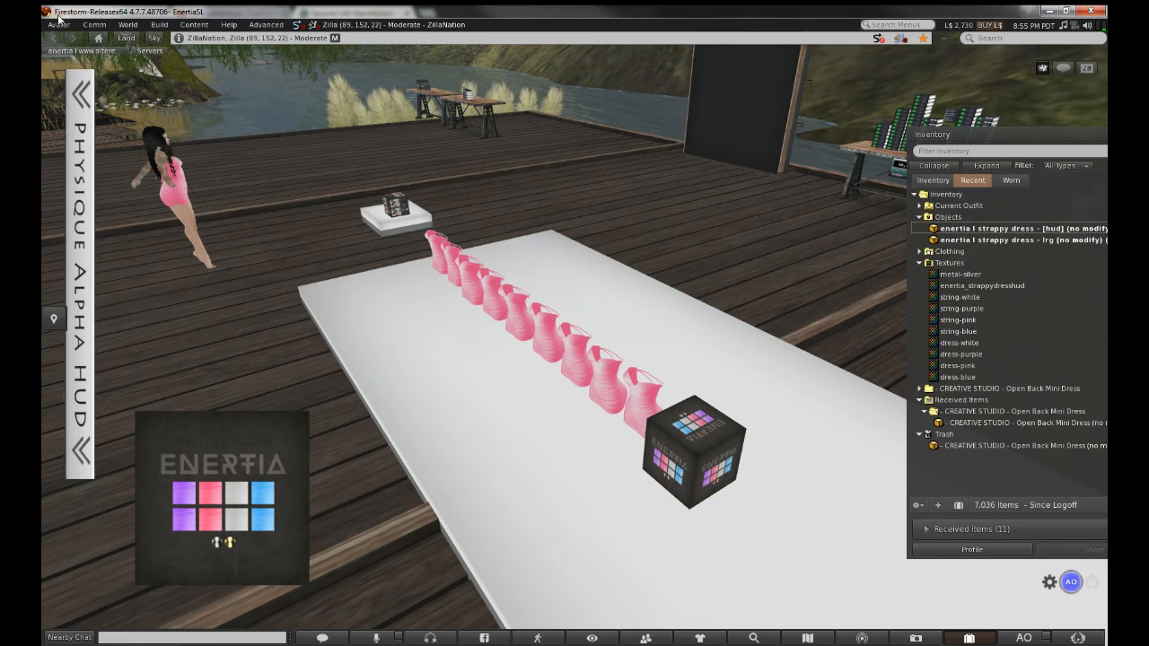
click(58, 24)
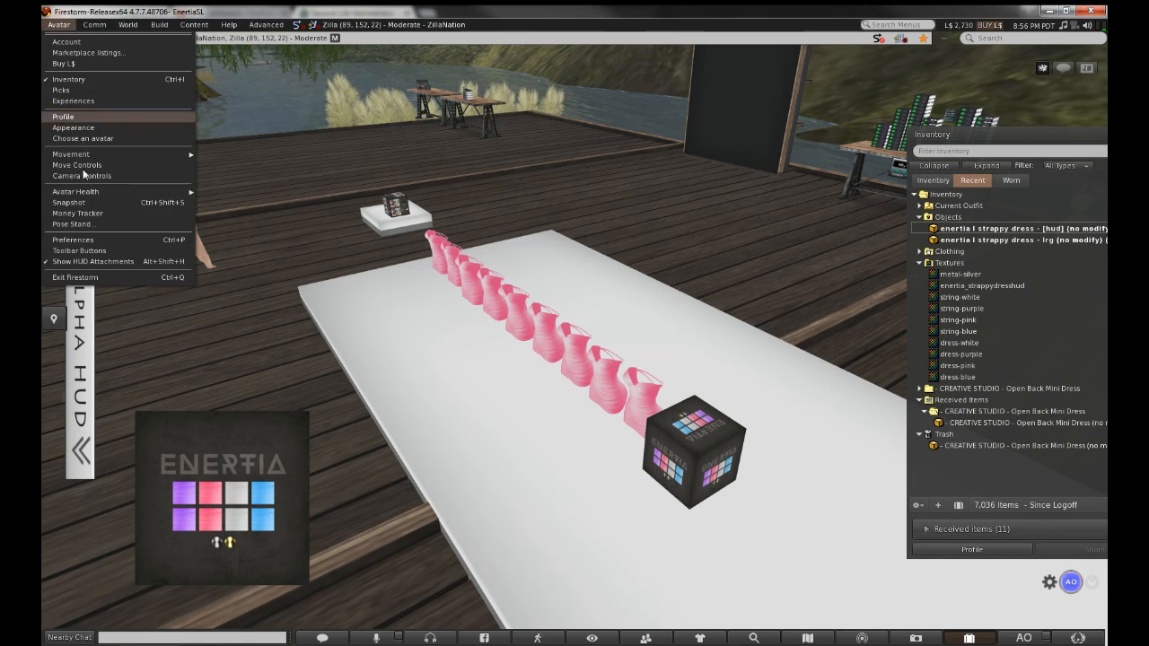
Put the avatar in a T-pose and recolour the worn dress purple with the HUD swatch
click(90, 225)
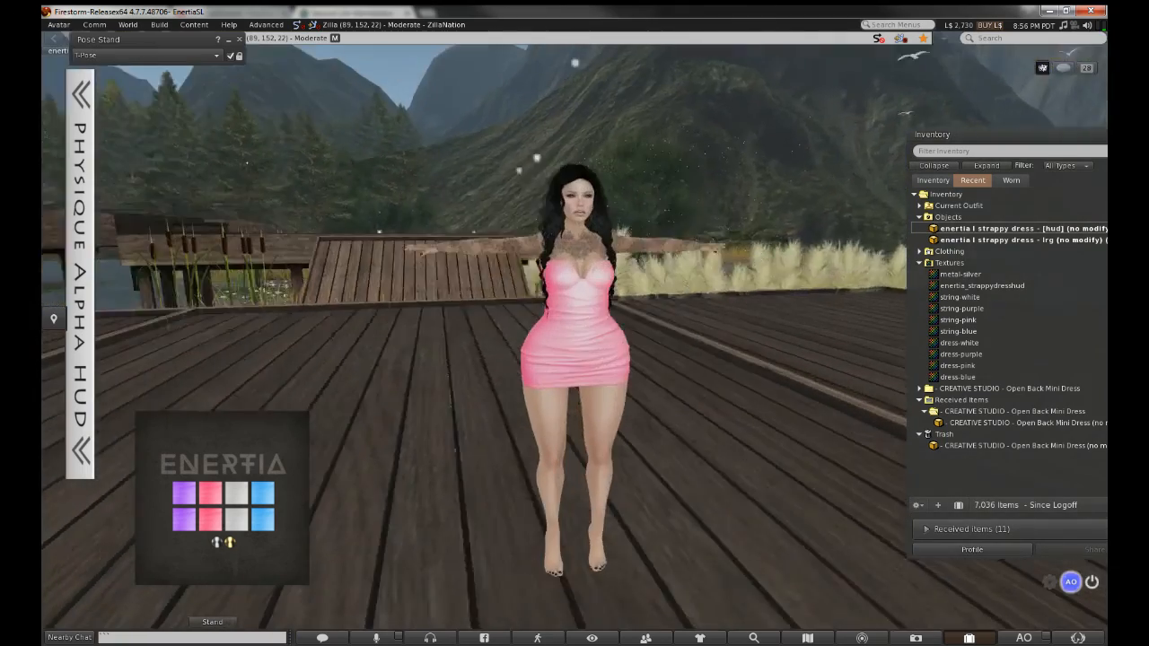
scroll(574, 338, up, 1)
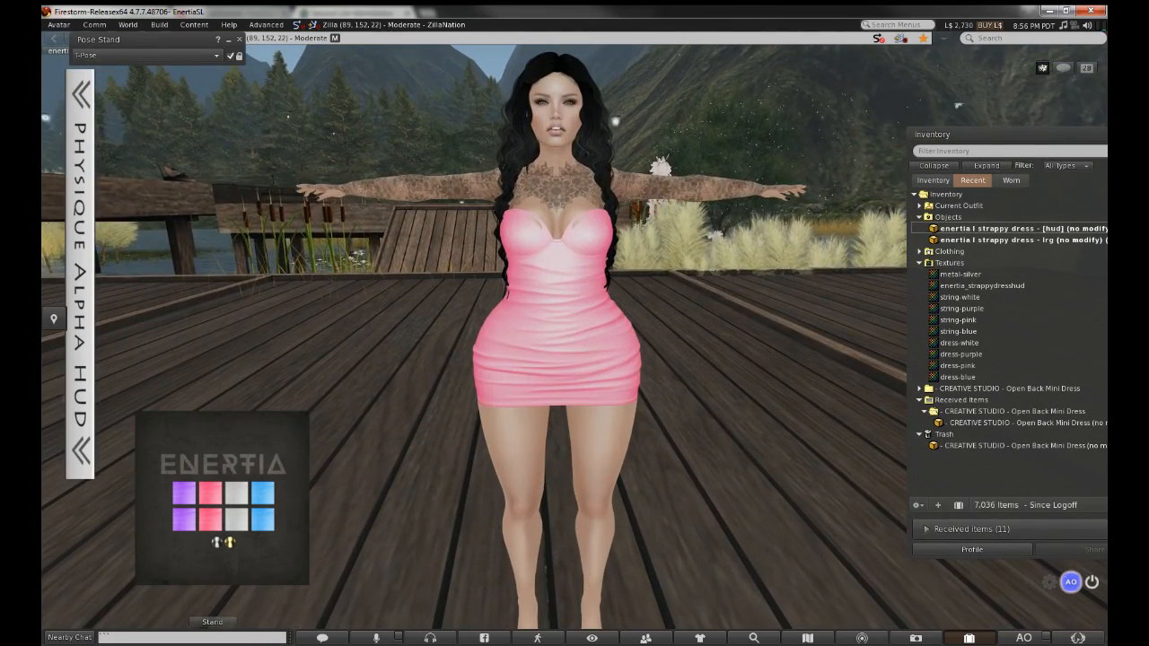
scroll(604, 230, up, 1)
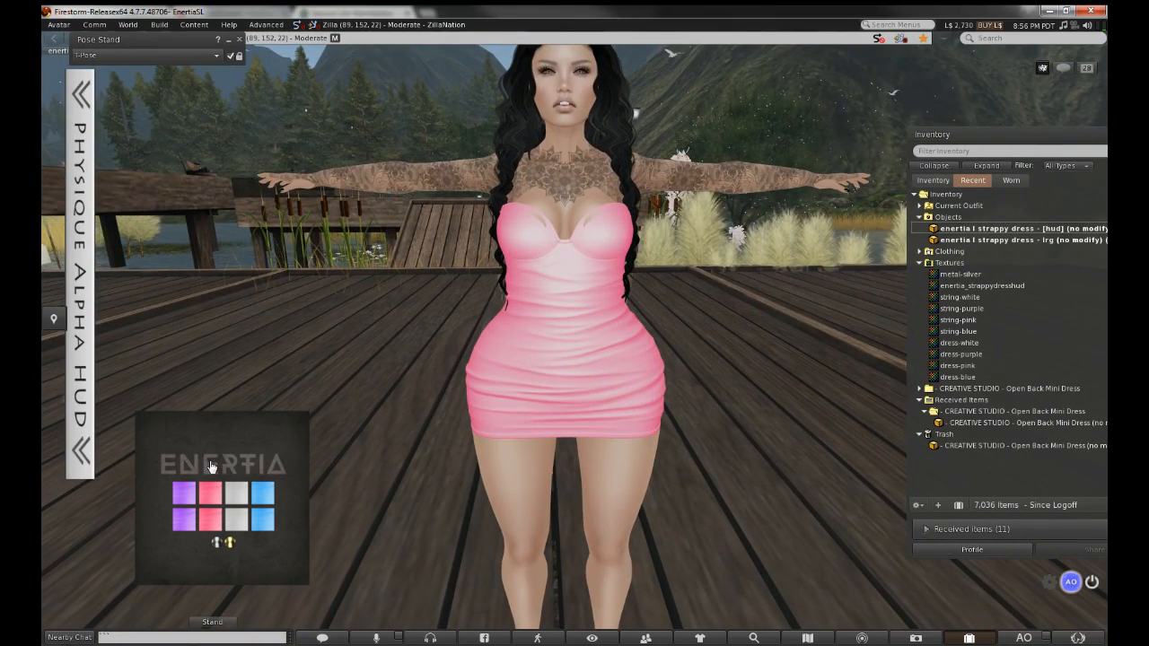
click(185, 505)
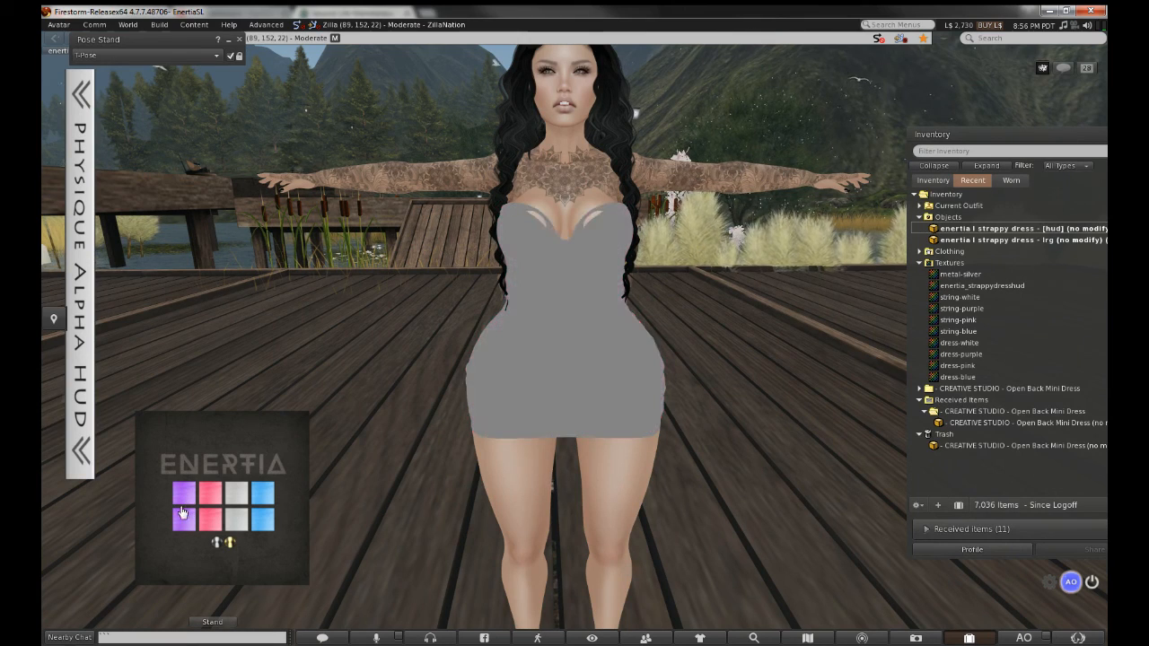
Change the dress's back laces to white and bring the purple rezzed dress row into view
click(206, 528)
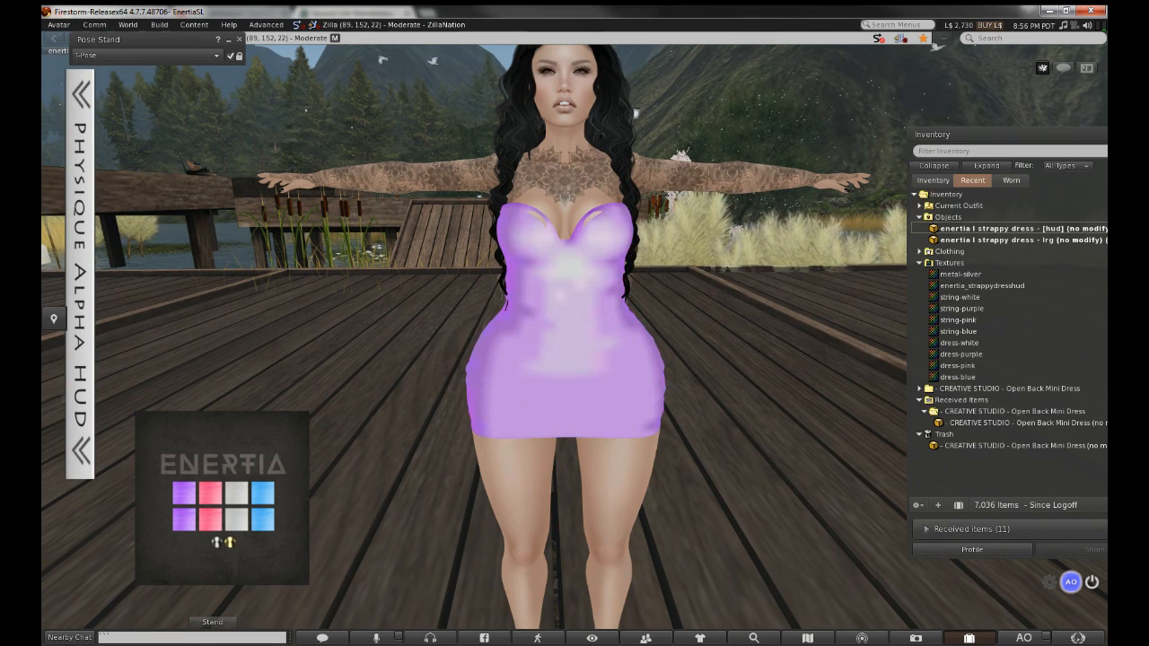
alt+drag(516, 380, 411, 396)
click(238, 519)
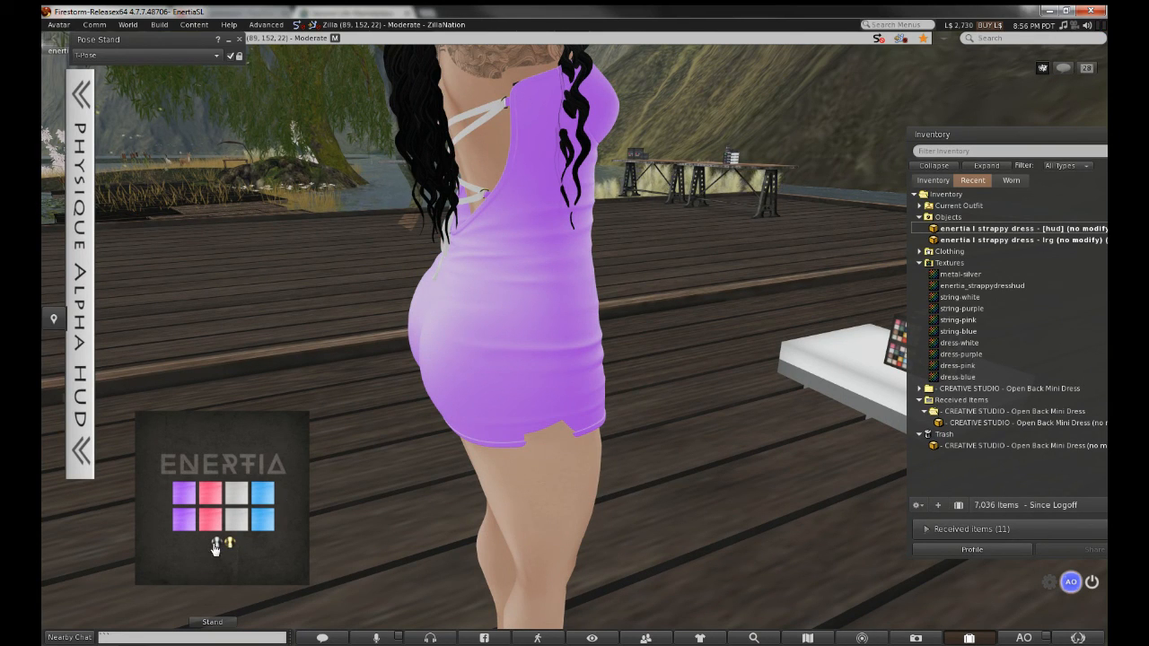
alt+drag(481, 306, 614, 308)
alt+drag(530, 296, 575, 344)
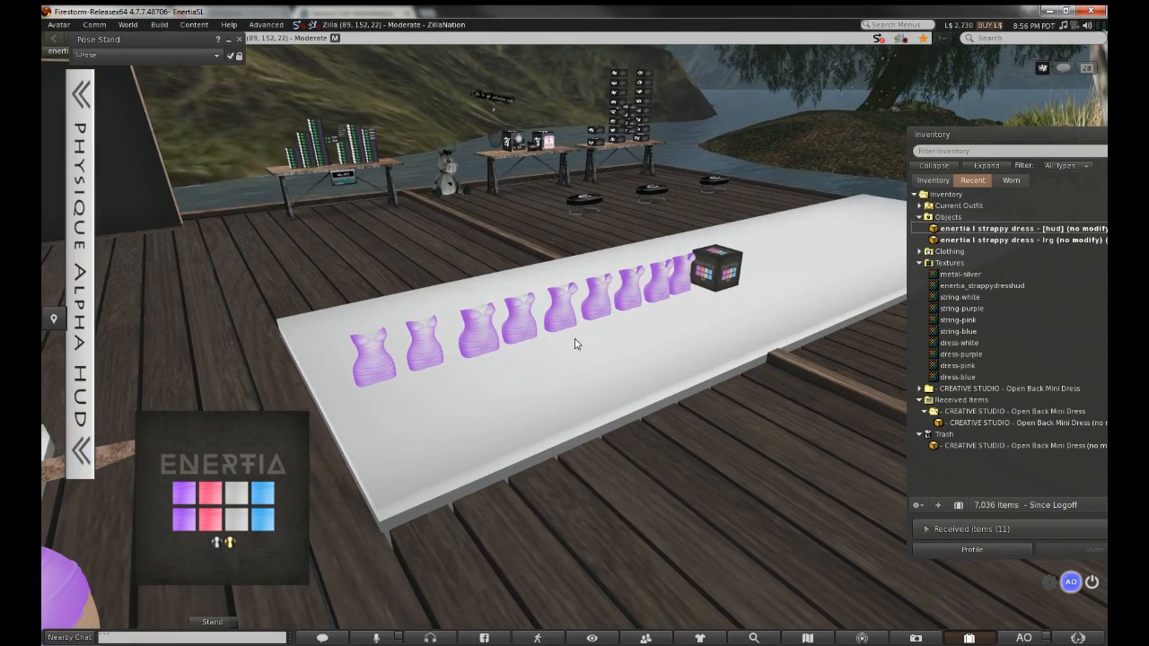
Move and narrow the inventory window, then detach the dress colour HUD
click(936, 181)
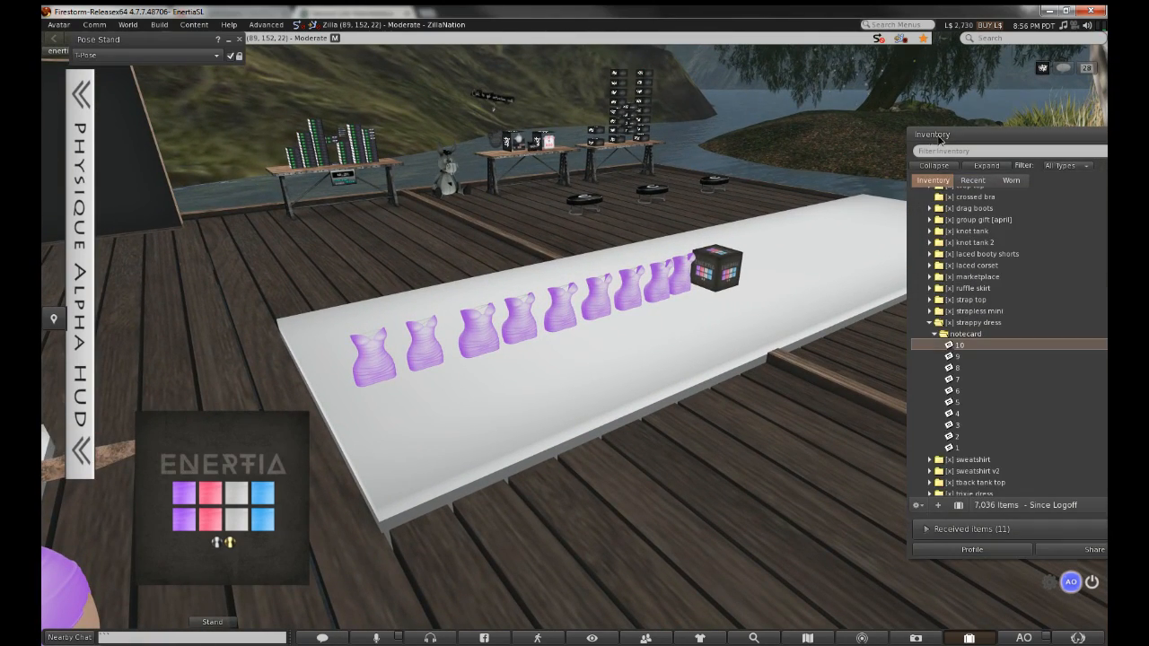
drag(926, 136, 795, 124)
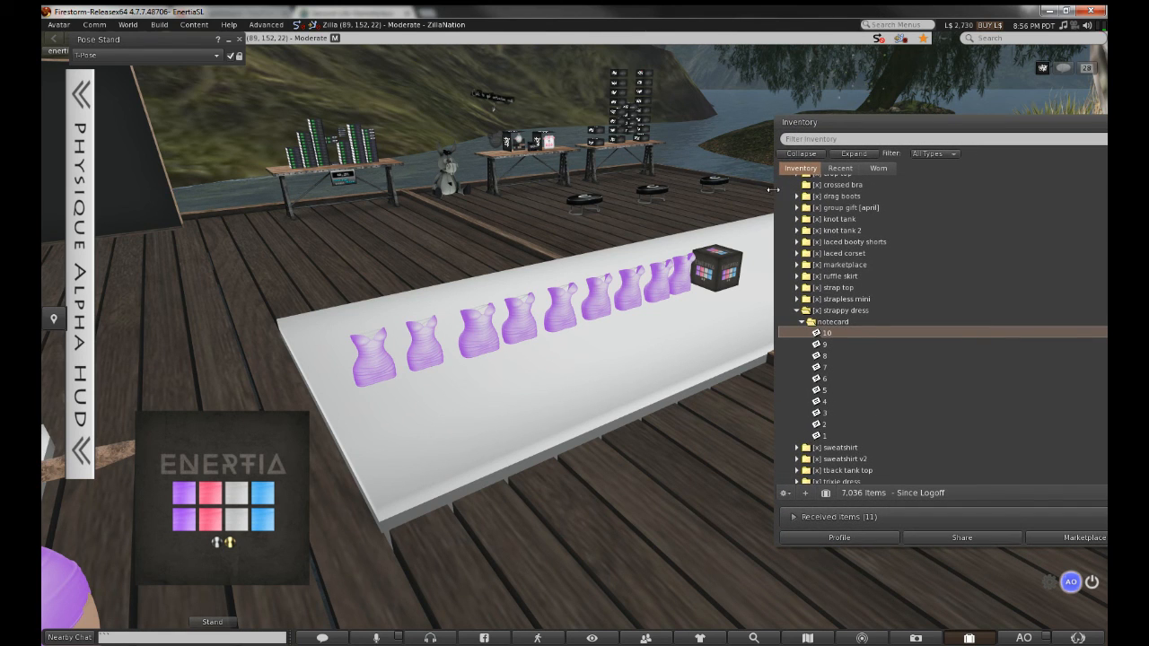
drag(772, 190, 886, 189)
drag(941, 130, 857, 130)
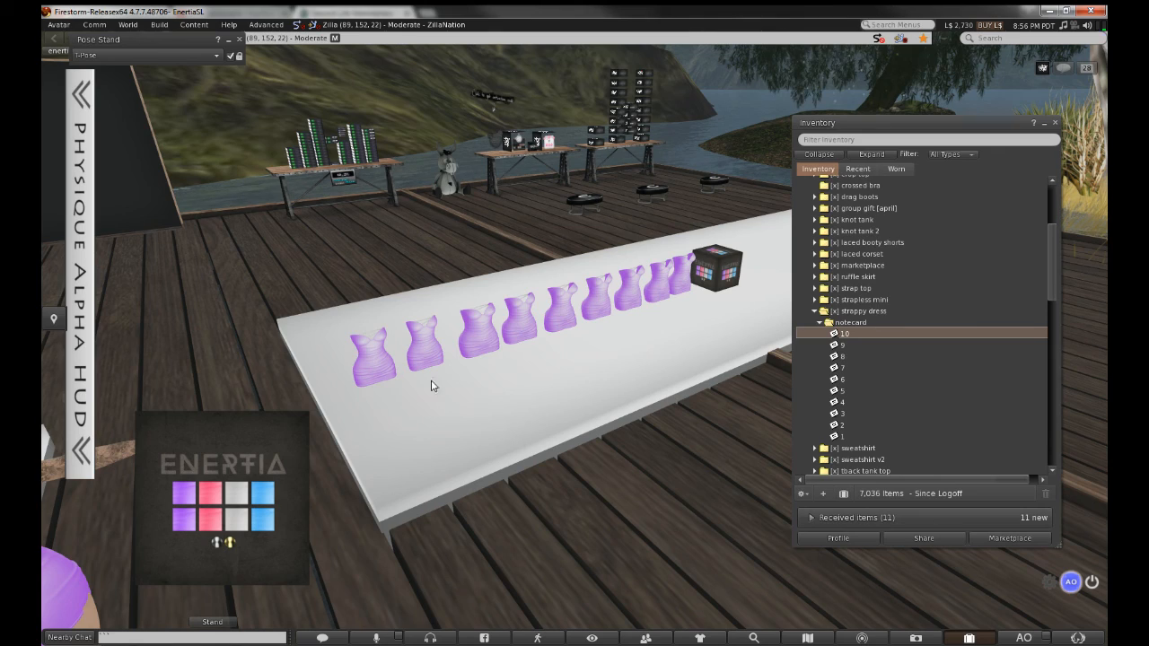
alt+drag(566, 293, 488, 365)
right_click(185, 477)
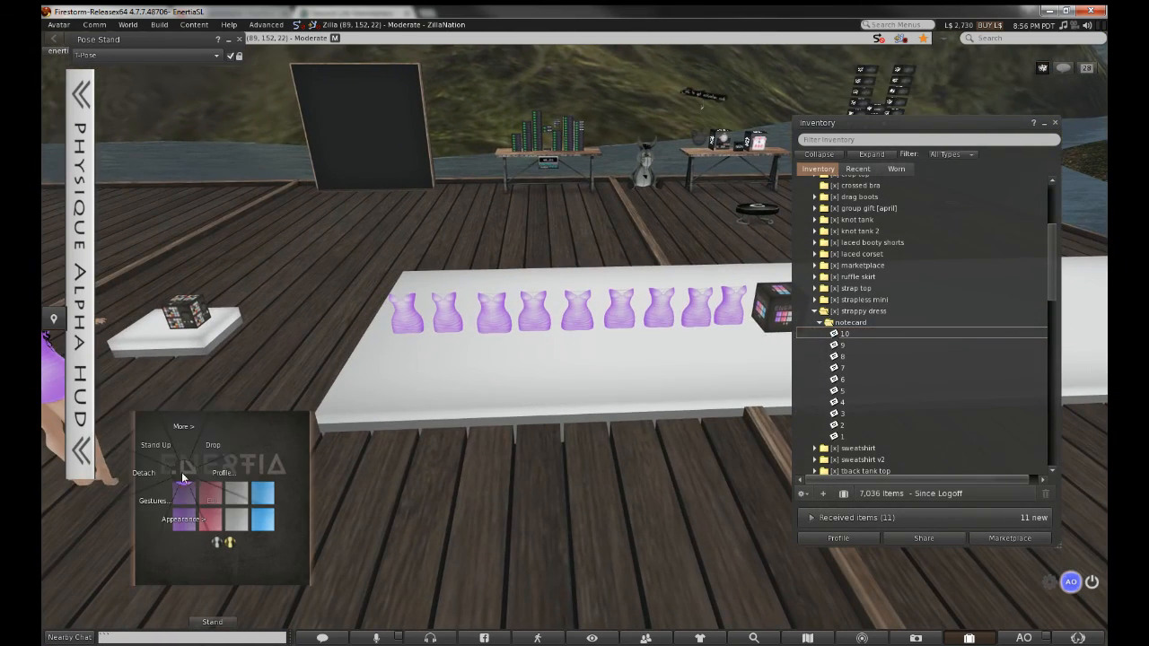
click(335, 449)
Browse the inventory tree, toggling the [x] strappy dress folder and its notecard subfolder
click(859, 169)
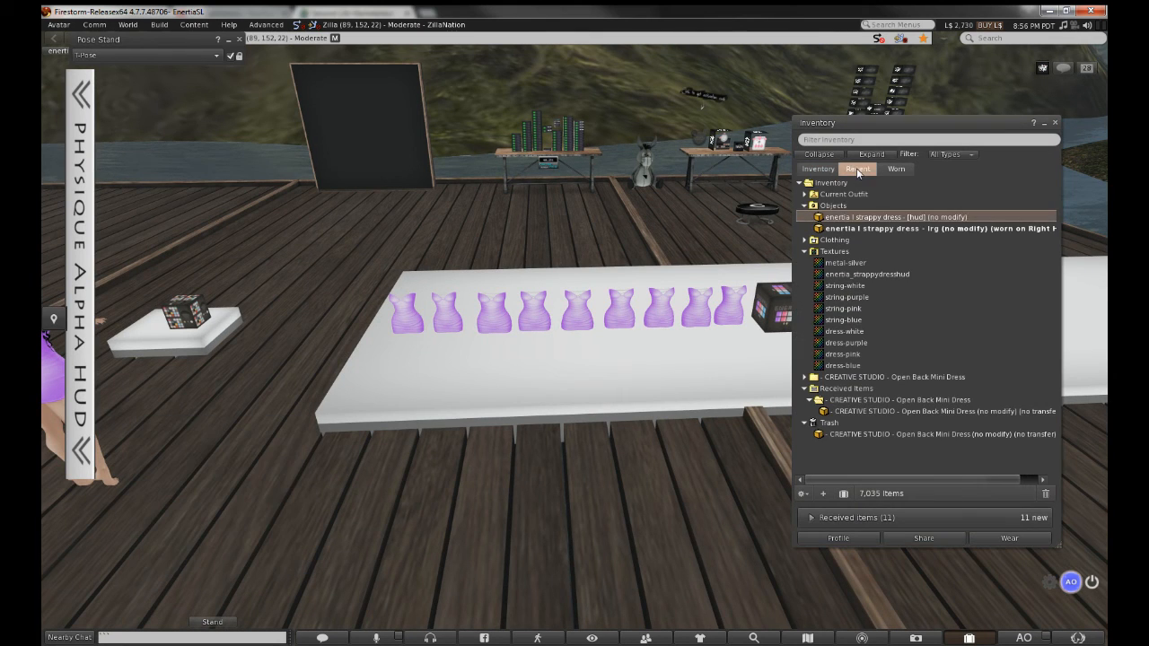
alt+drag(678, 346, 578, 339)
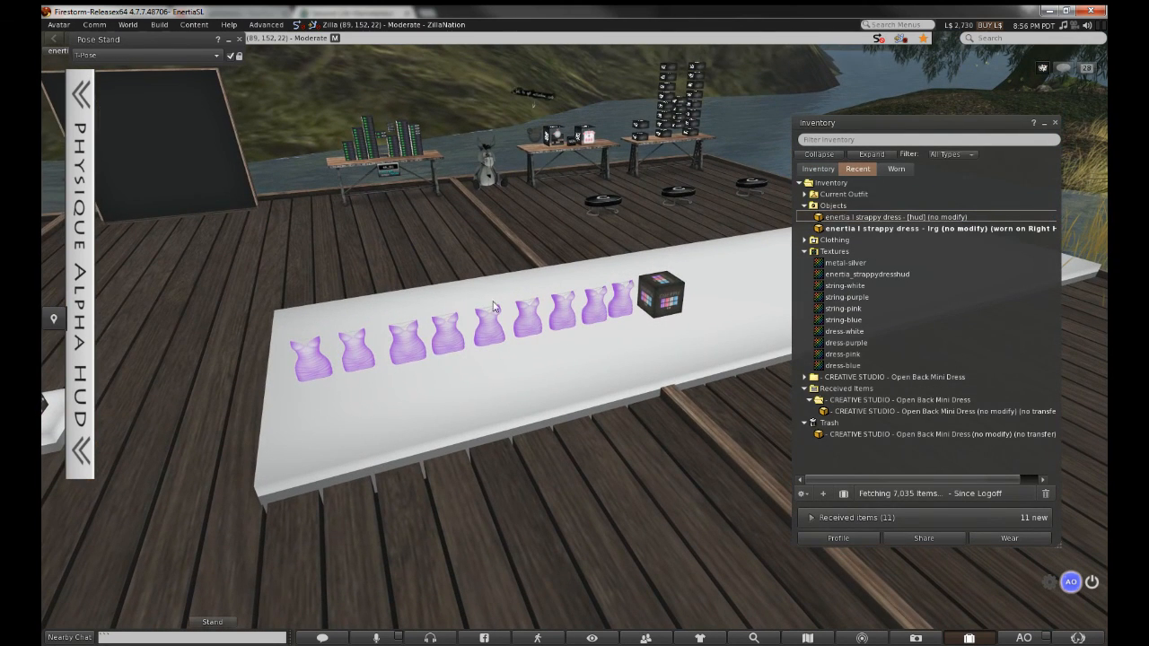
click(833, 170)
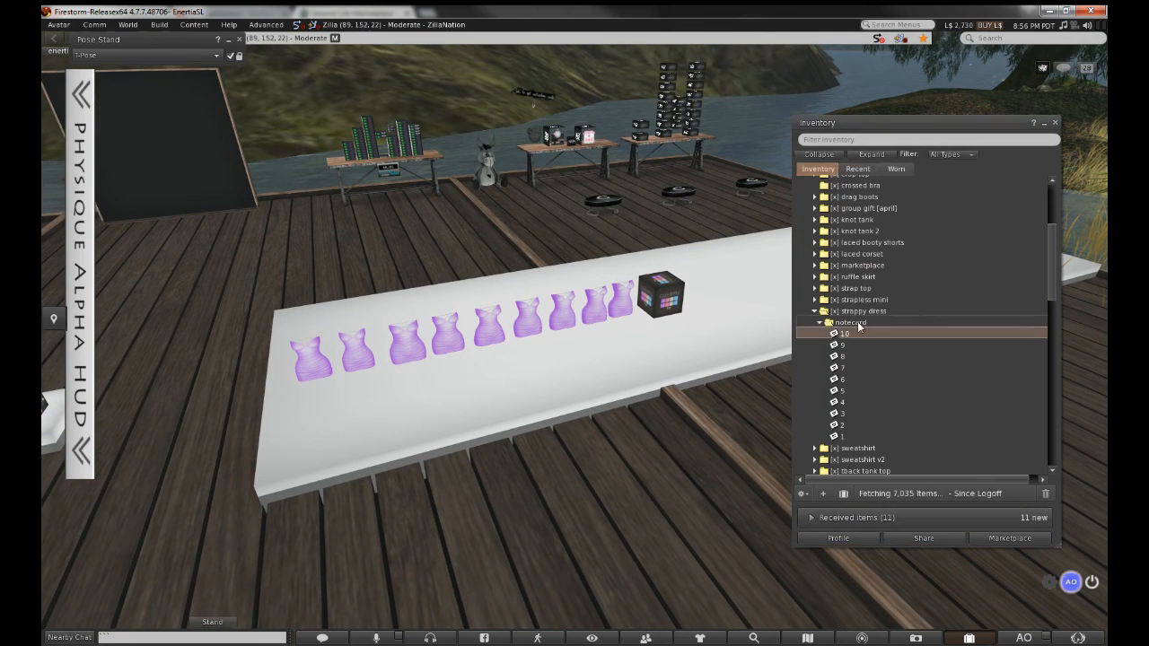
double_click(858, 311)
double_click(858, 312)
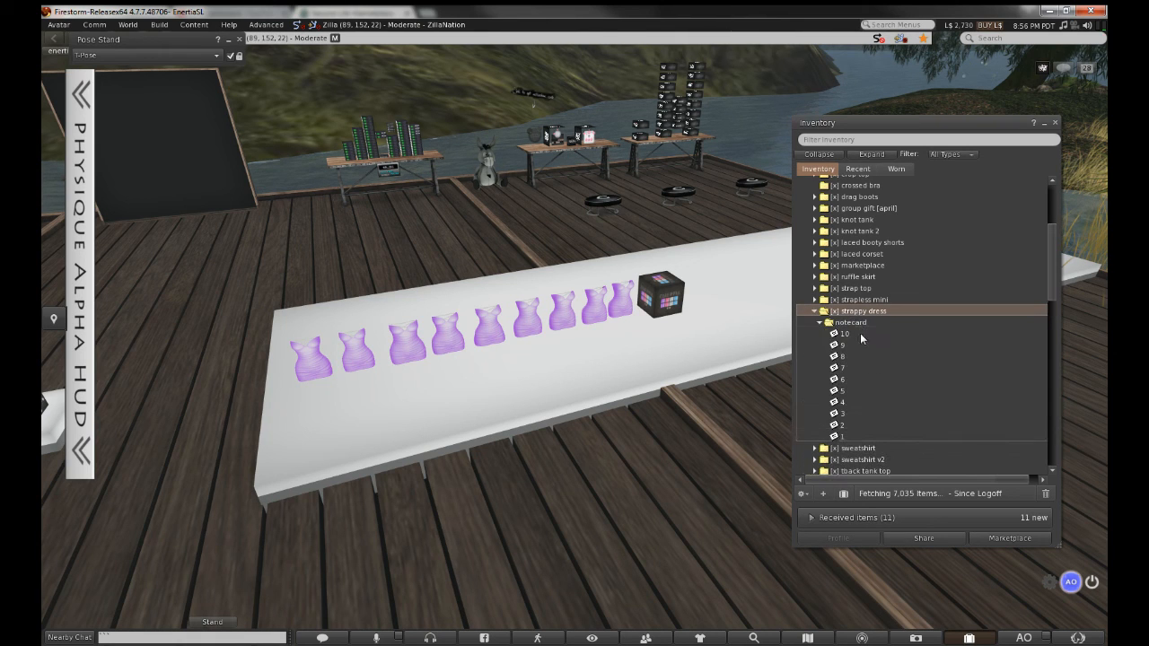
click(883, 265)
click(876, 321)
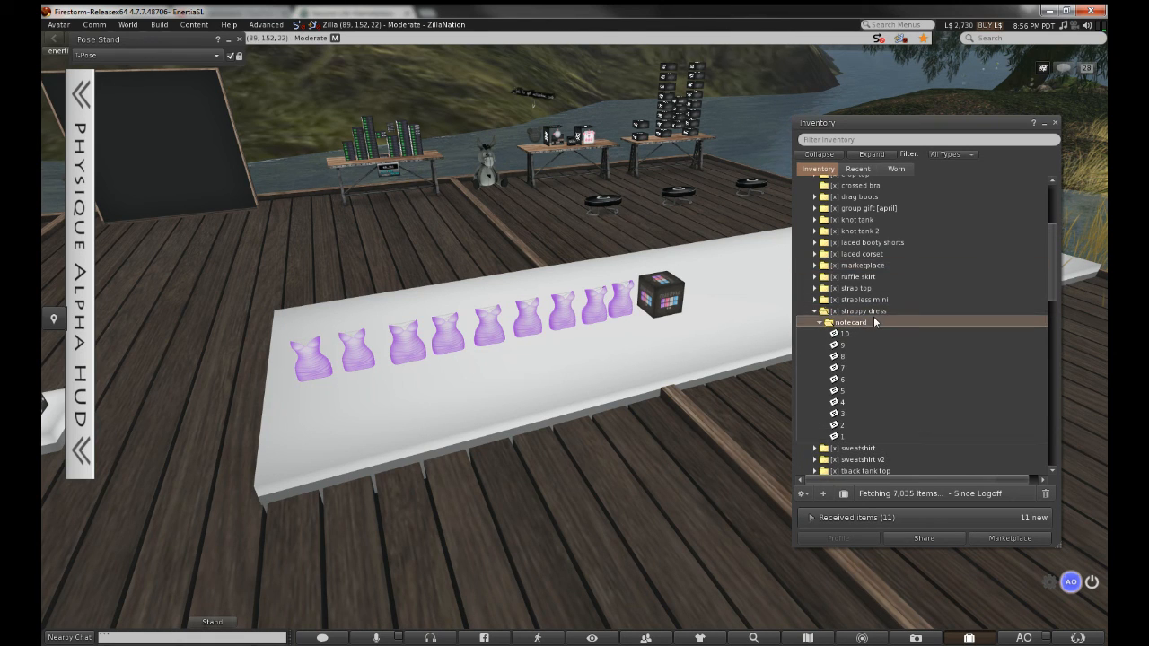
double_click(876, 321)
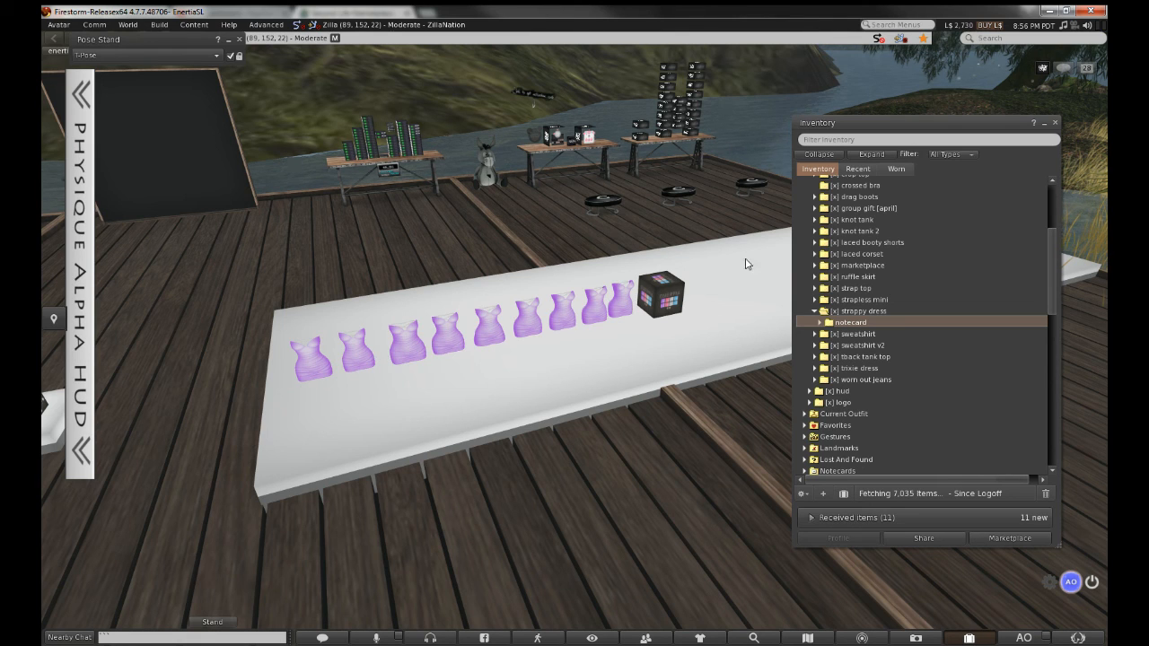
Expand Current Outfit on the Recent tab to show the worn strappy dress link
click(857, 169)
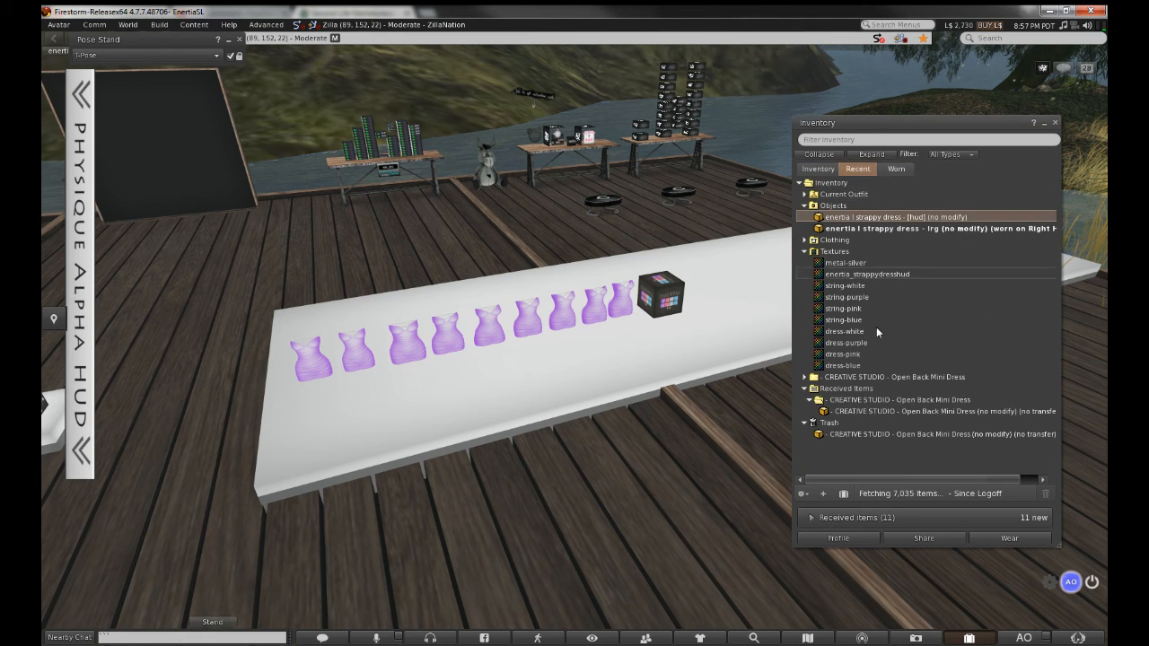
click(874, 196)
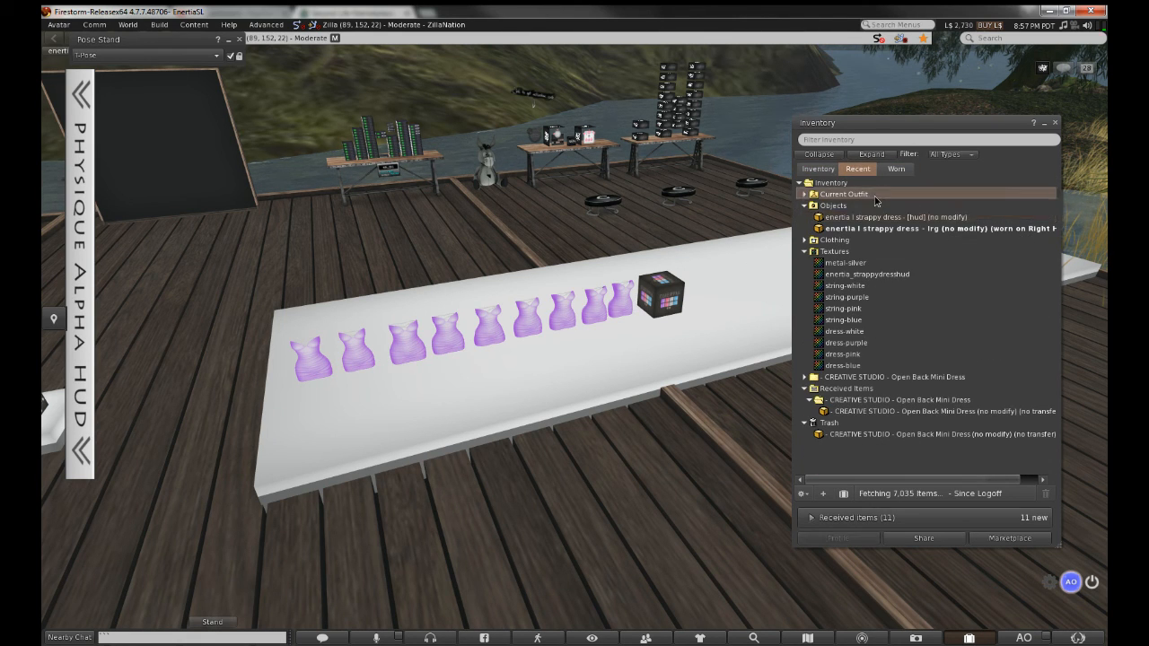
double_click(875, 196)
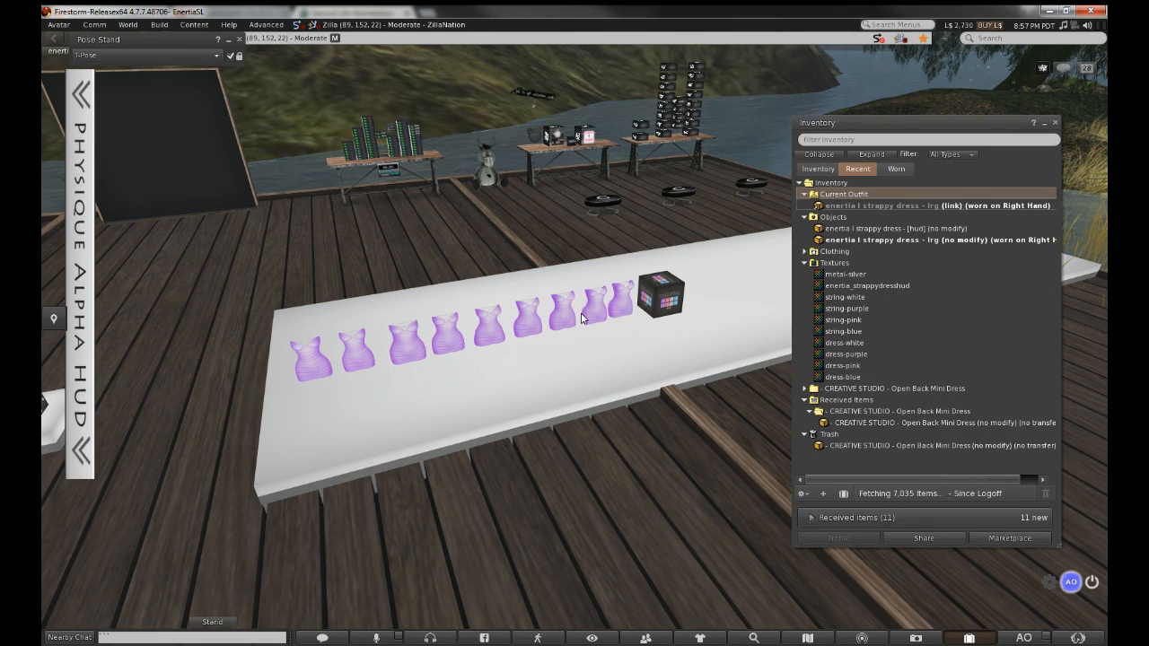
scroll(582, 319, up, 1)
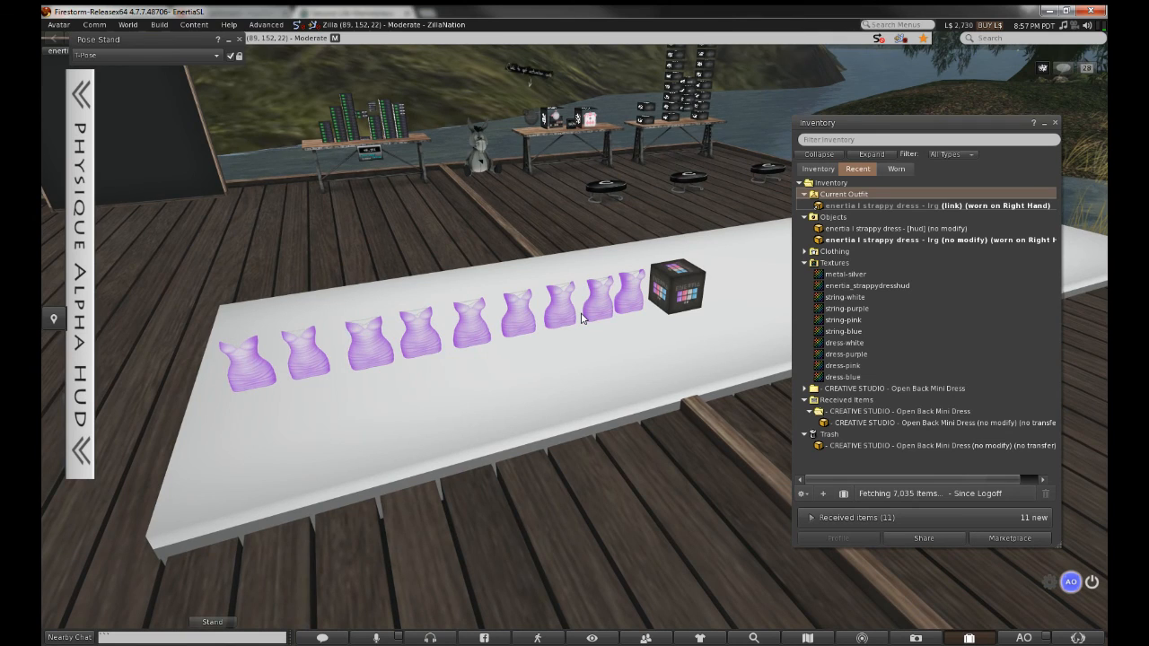